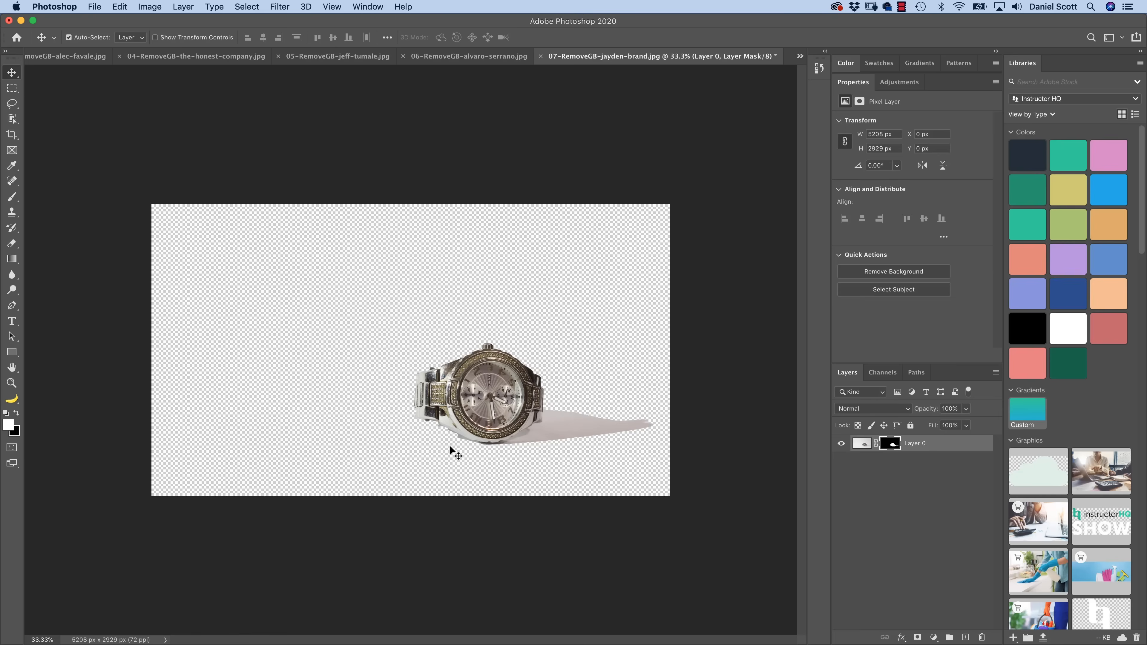
pyautogui.hotkey('ctrl', 'Tab')
pyautogui.hotkey('ctrl', 'Tab')
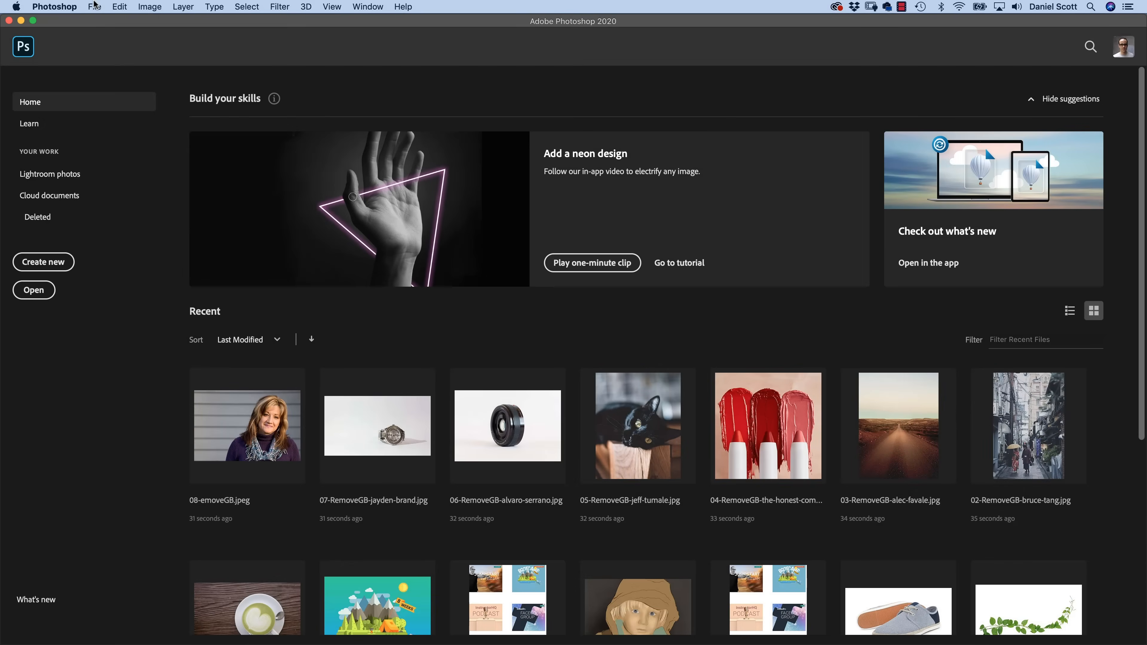
# - Open all eight RemoveGB images, from 01-RemoveGB.jpg through 08-emoveGB.jpeg, from the Exercise Files folder
pyautogui.click(94, 6)
pyautogui.click(447, 152)
pyautogui.click(486, 140)
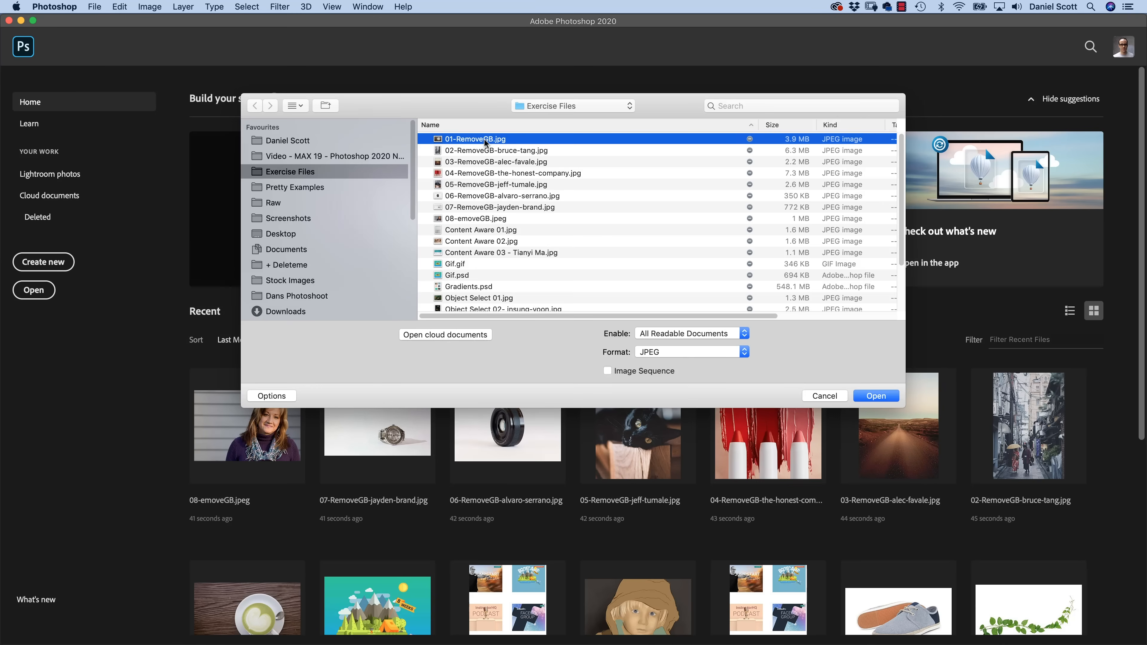
pyautogui.keyDown('shift'); pyautogui.click(503, 219); pyautogui.keyUp('shift')
pyautogui.click(876, 395)
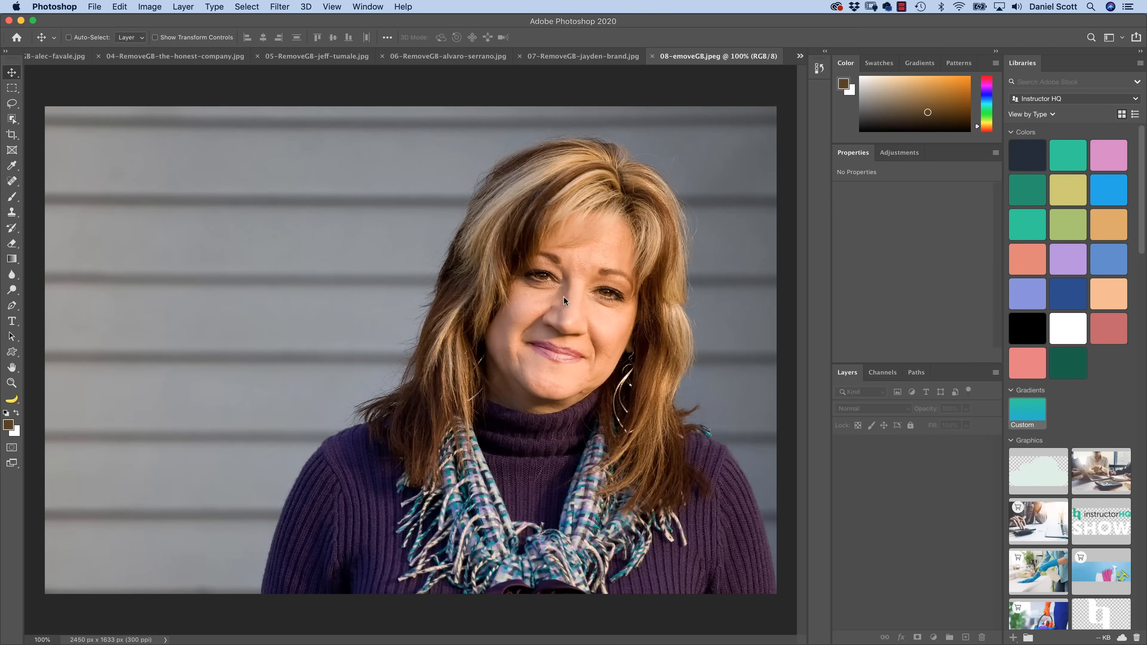
# - Bring 01-RemoveGB.jpg to the front and convert its locked Background into a regular layer named Layer 0
pyautogui.click(799, 55)
pyautogui.click(836, 55)
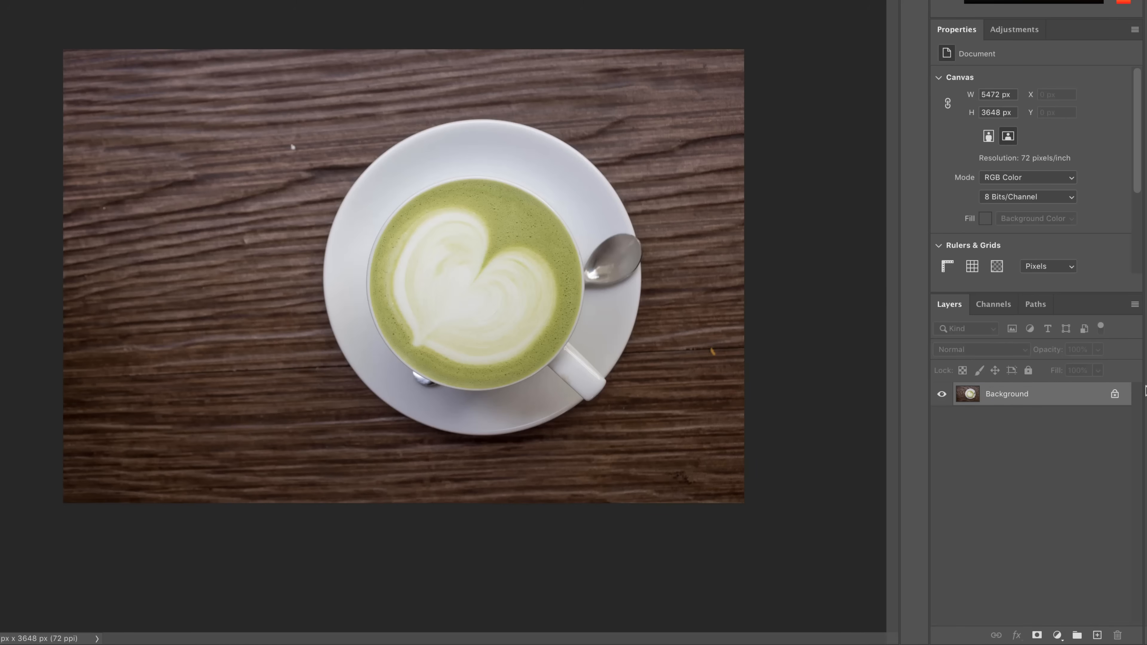
pyautogui.doubleClick(1006, 398)
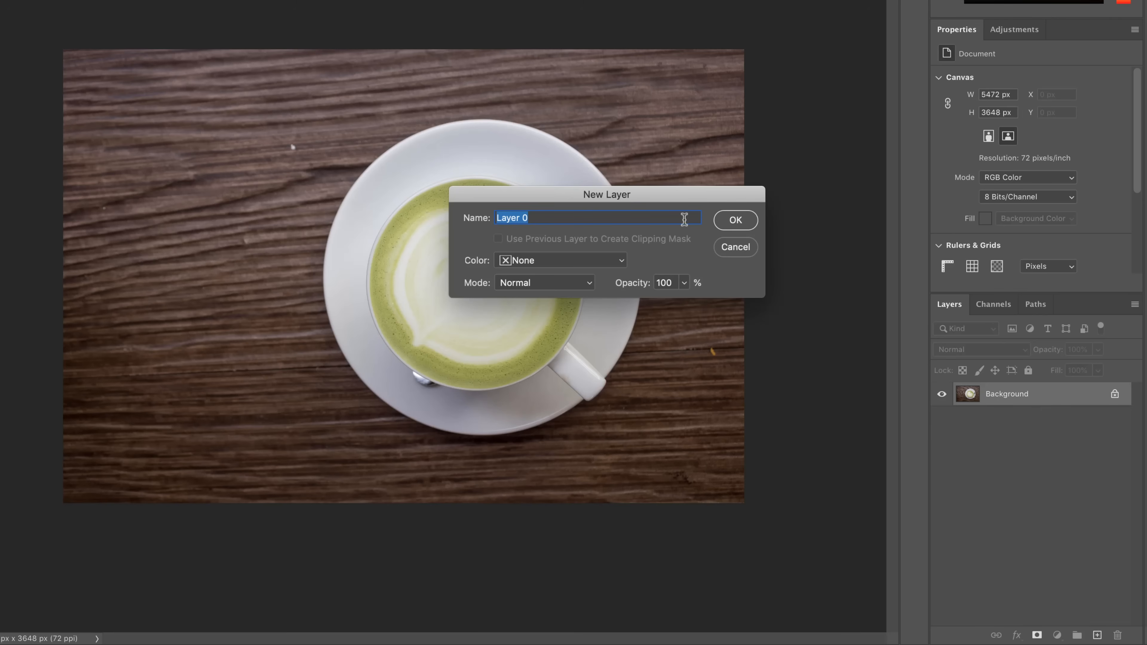
pyautogui.click(734, 221)
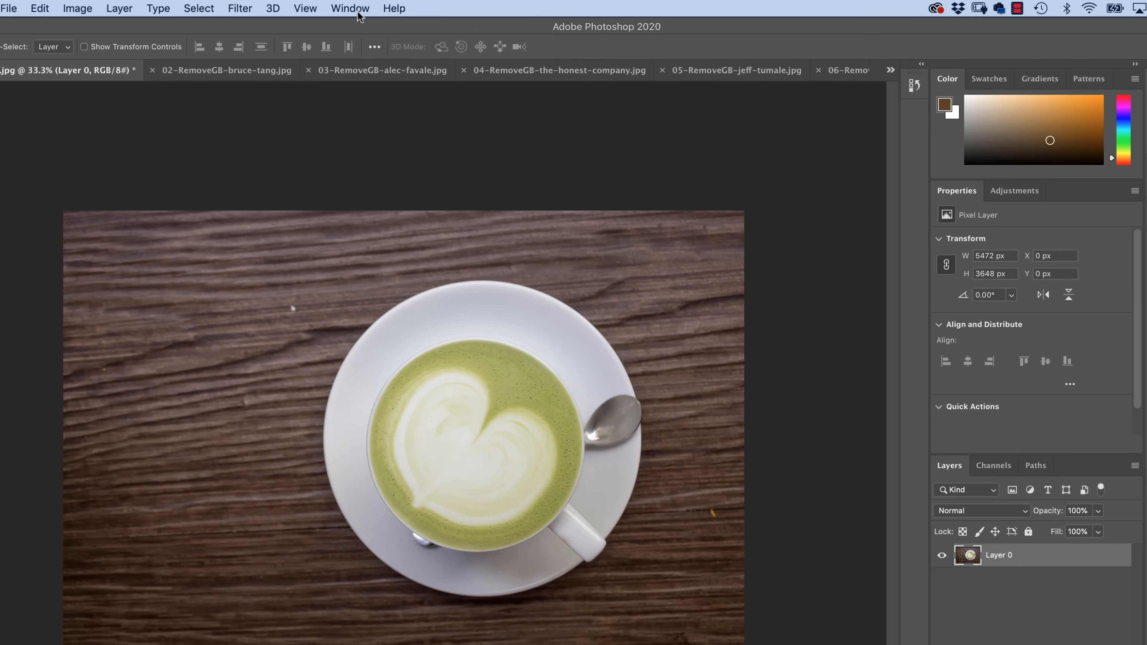
# - Collapse the Color panel to make room for the layer's Quick Actions and remove the background around the cup and saucer
pyautogui.click(357, 10)
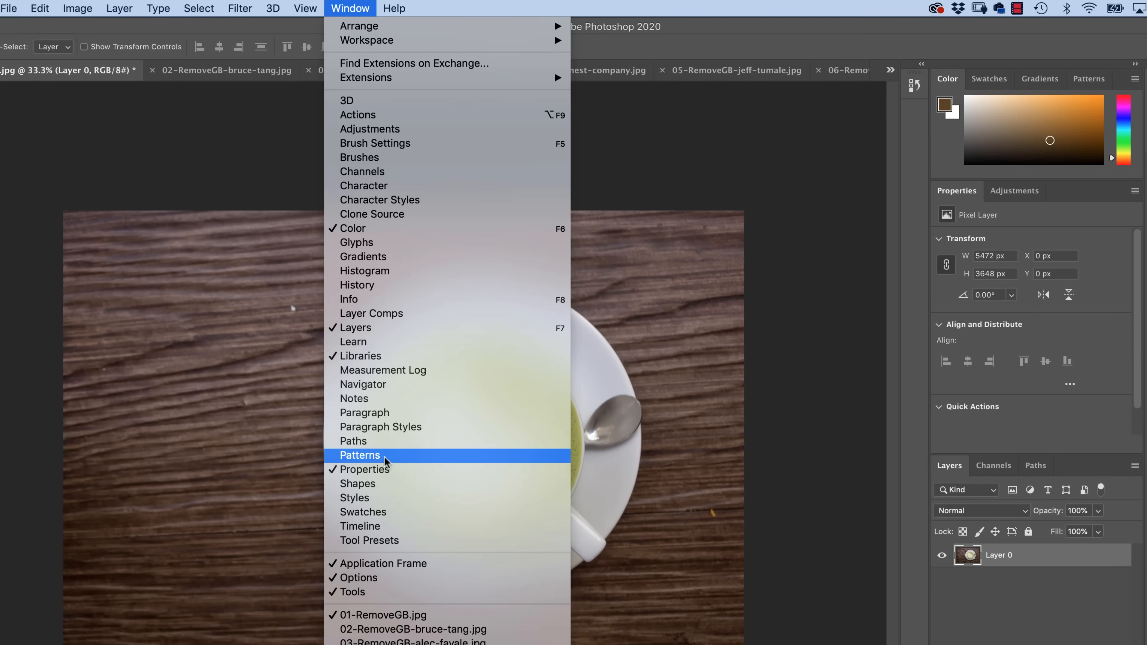
pyautogui.click(840, 241)
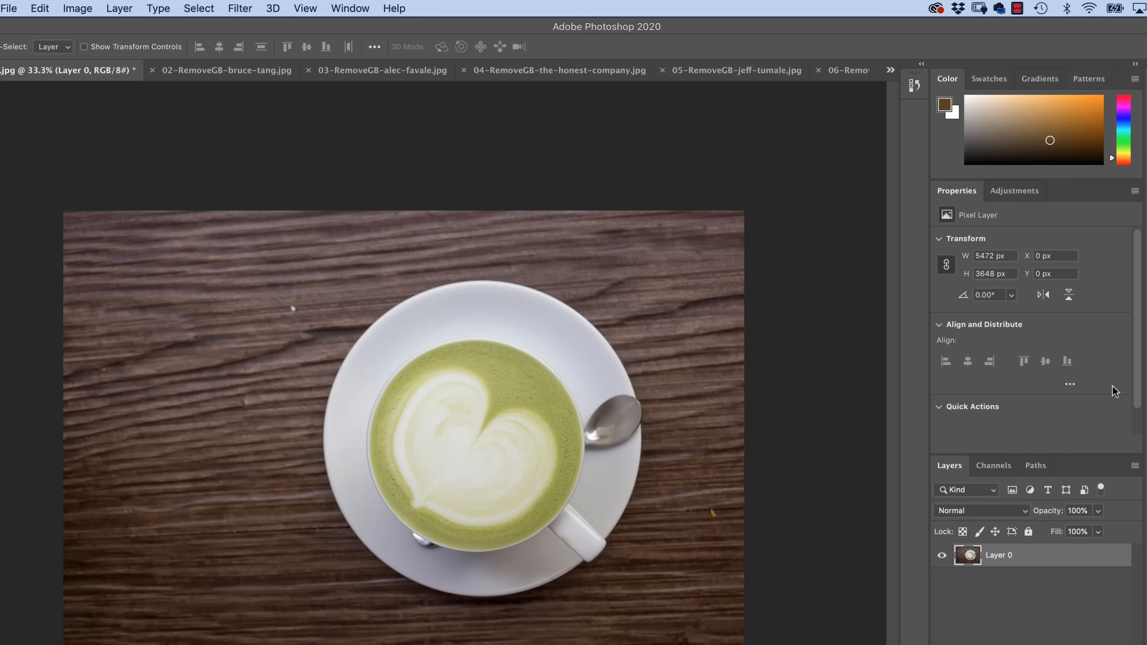
pyautogui.moveTo(1139, 383); pyautogui.dragTo(1136, 407)
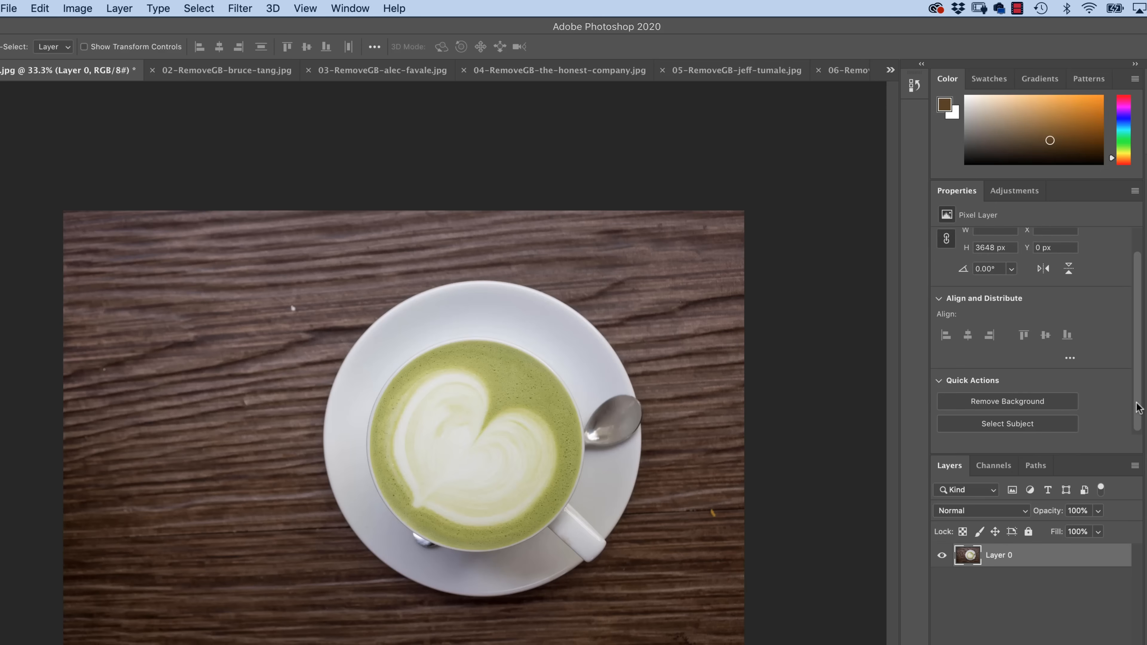
pyautogui.doubleClick(956, 80)
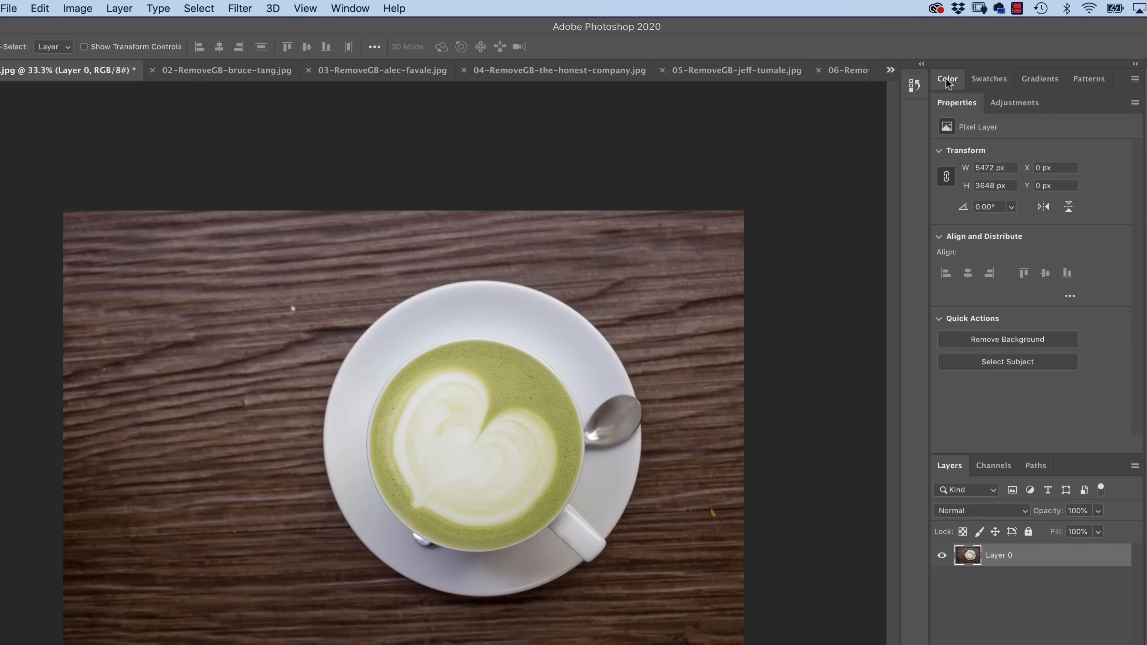
pyautogui.click(947, 80)
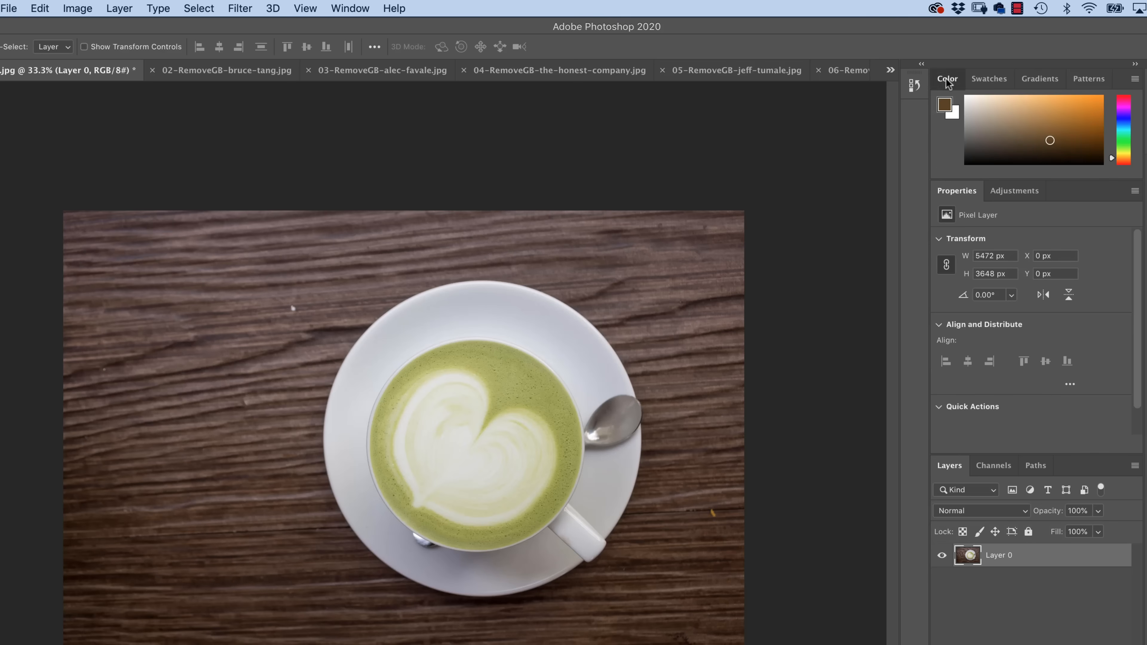
pyautogui.doubleClick(947, 81)
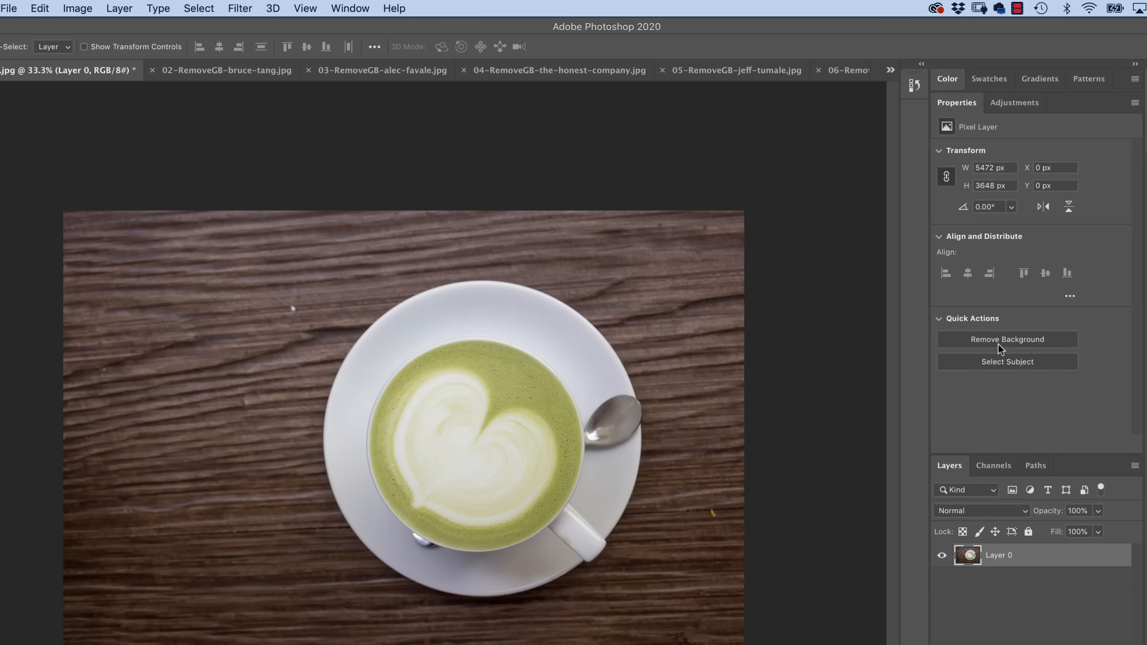
pyautogui.click(1013, 340)
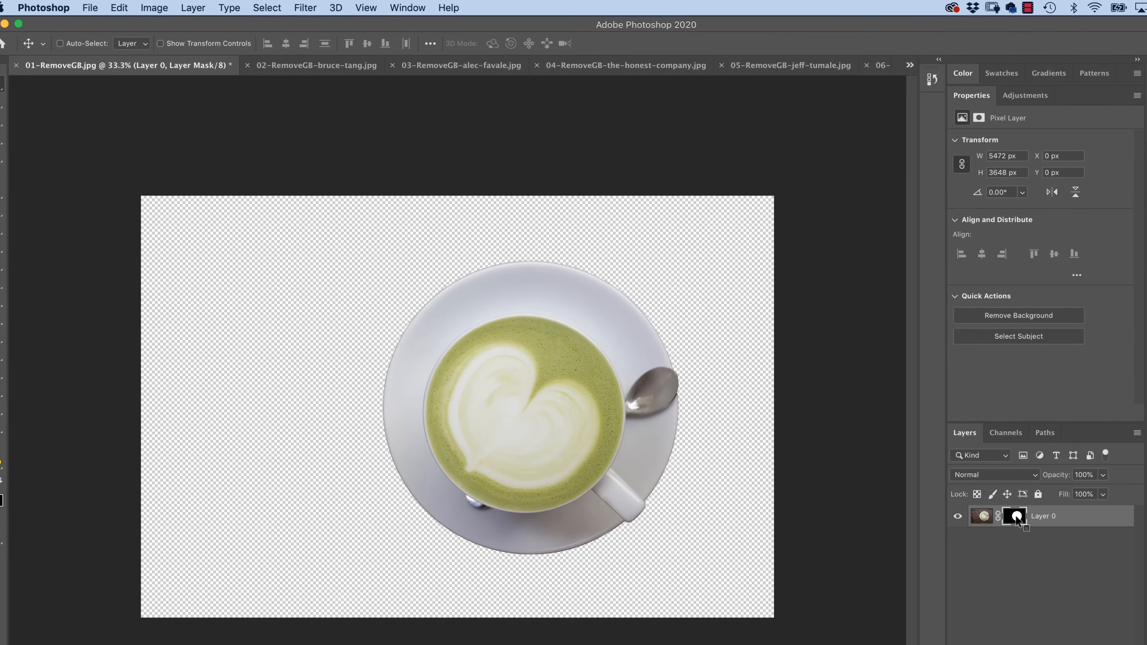
# - Disable the cup layer's mask to view the original wood background and enable the mask again
pyautogui.rightClick(1005, 552)
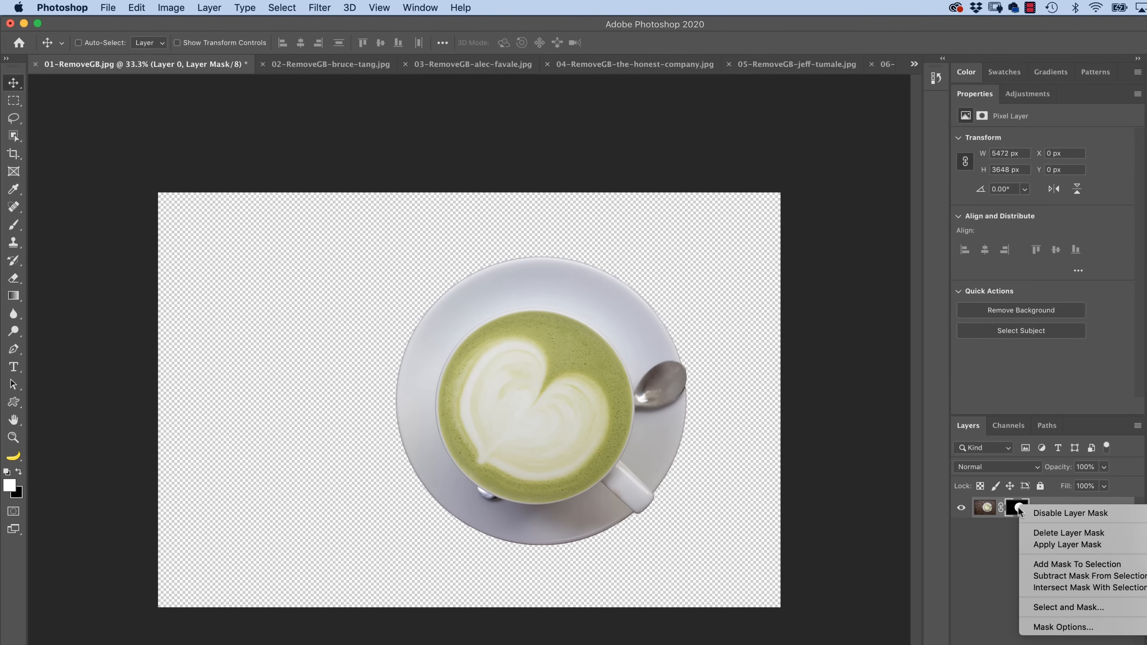
pyautogui.click(1020, 554)
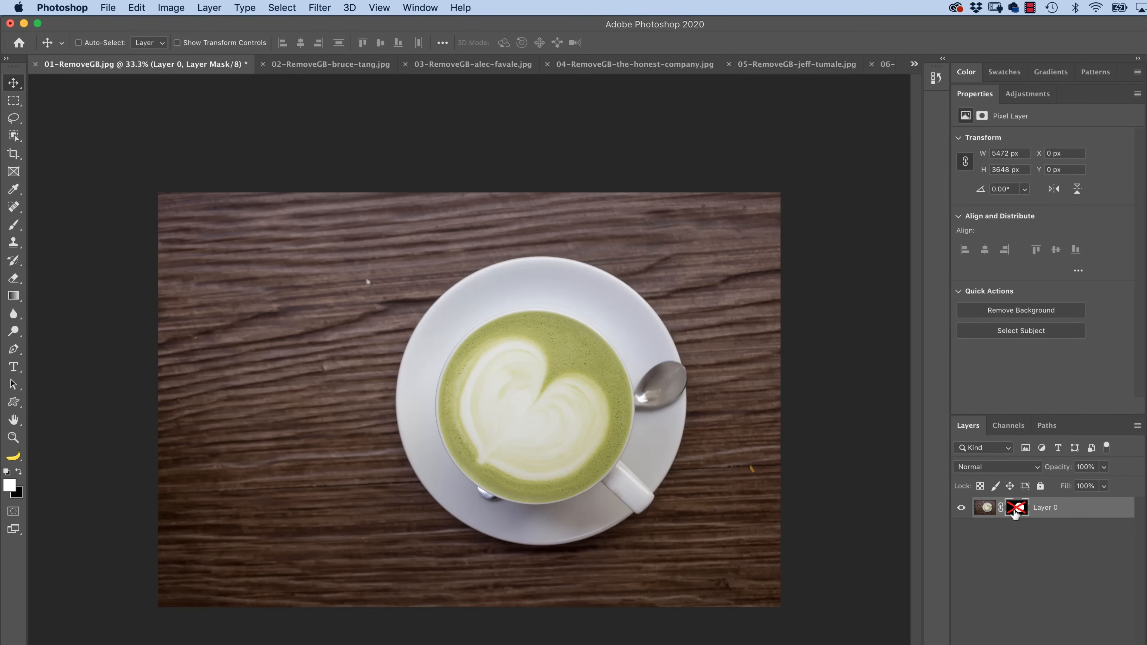
pyautogui.rightClick(1017, 511)
pyautogui.click(1031, 516)
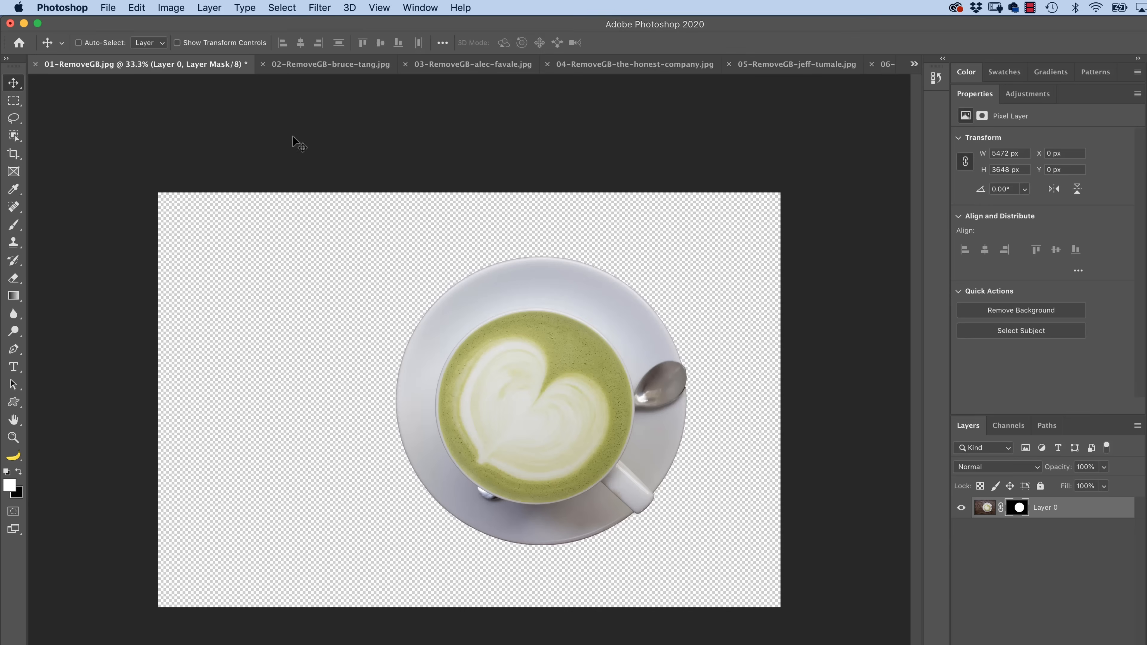
# - Switch to the 02-RemoveGB street photo, and reset the Essentials workspace with the Color panel collapsed again
pyautogui.click(300, 68)
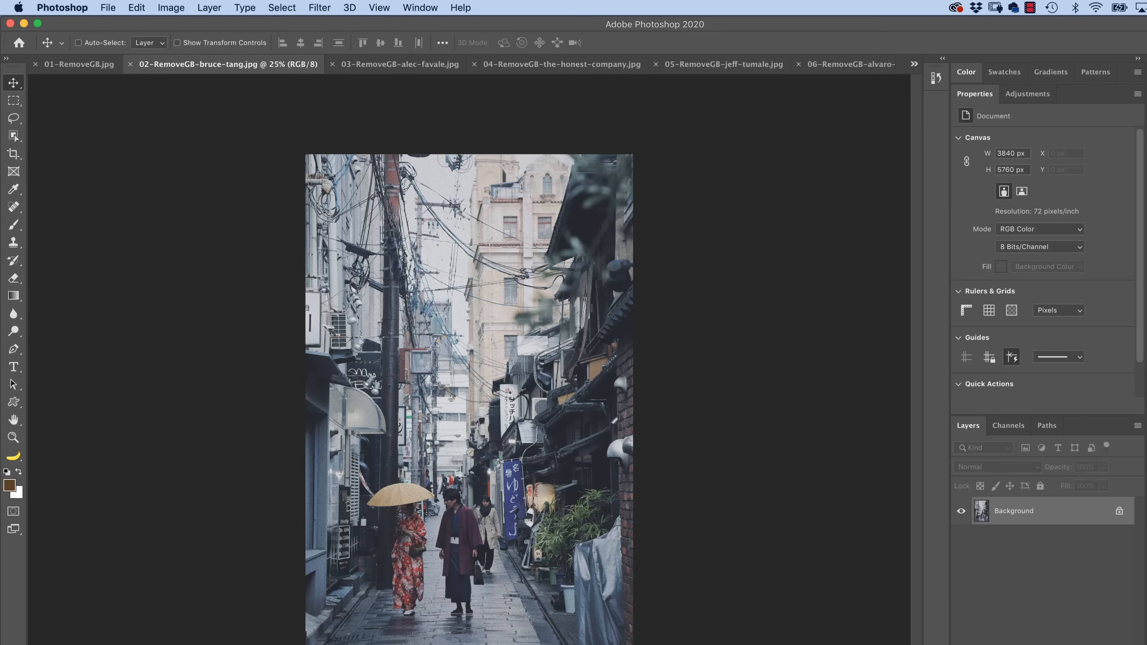
pyautogui.click(420, 8)
pyautogui.moveTo(440, 39)
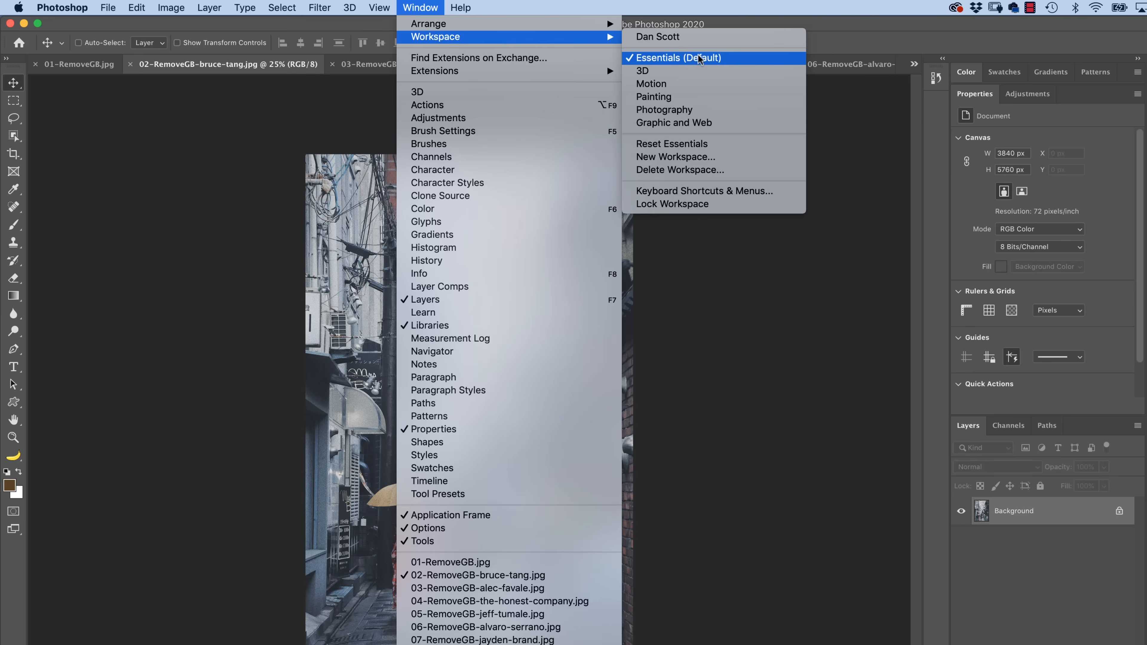
pyautogui.click(697, 143)
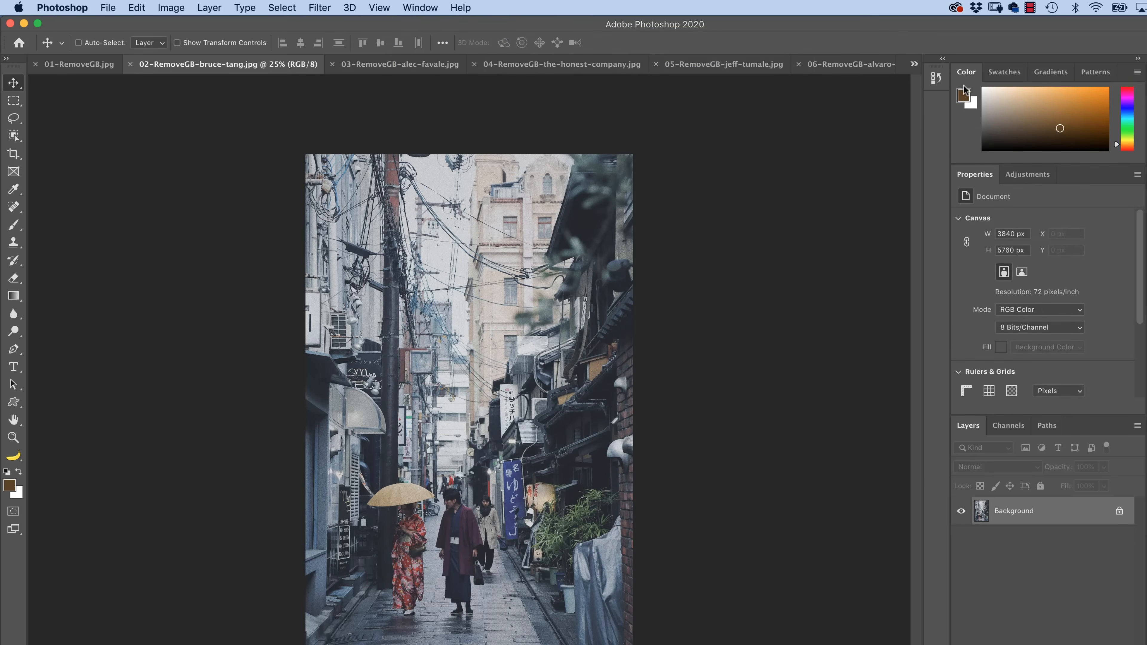
pyautogui.doubleClick(966, 74)
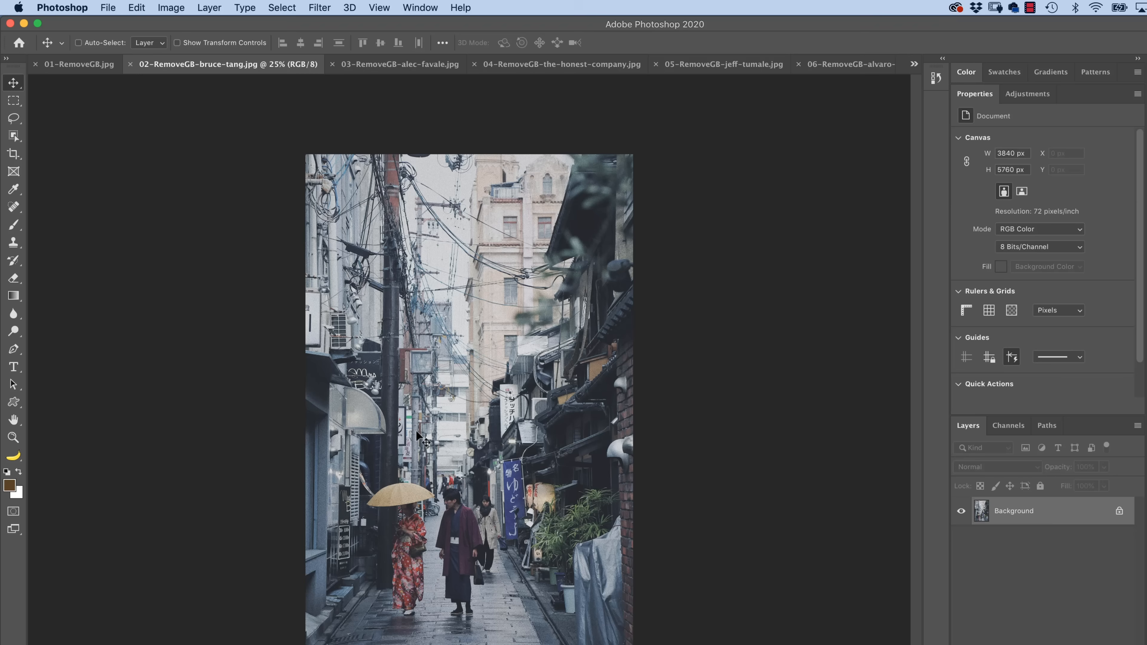
# - Convert the street photo's Background into Layer 0, and try Remove Background on it before undoing the removal
pyautogui.doubleClick(1020, 517)
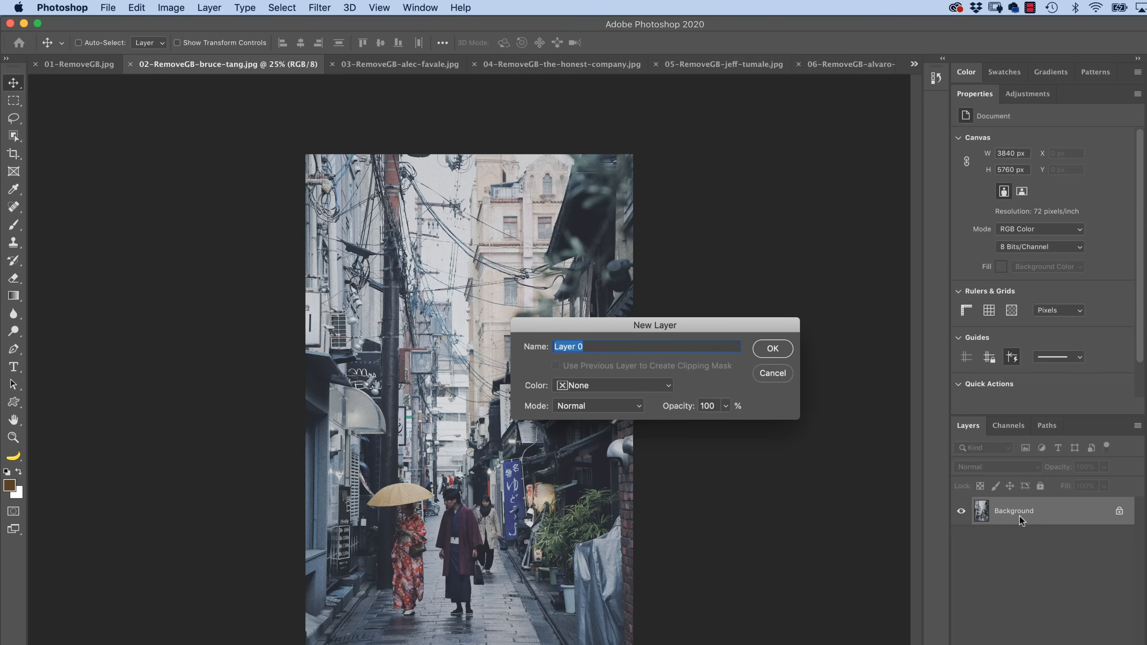
pyautogui.press('Return')
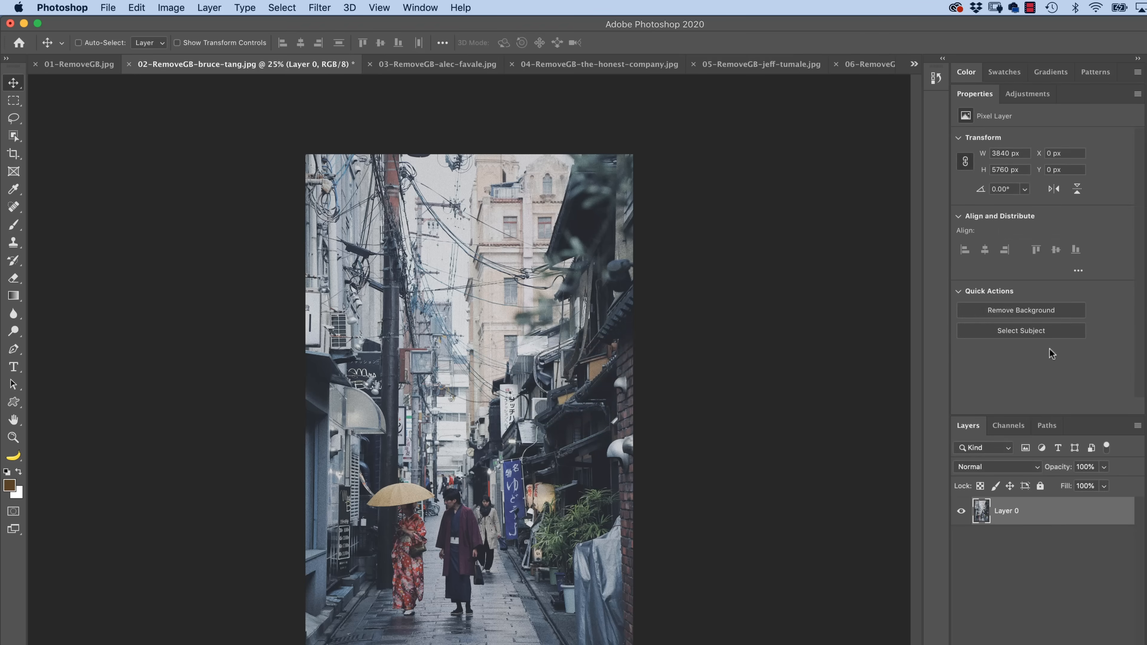
pyautogui.click(1047, 315)
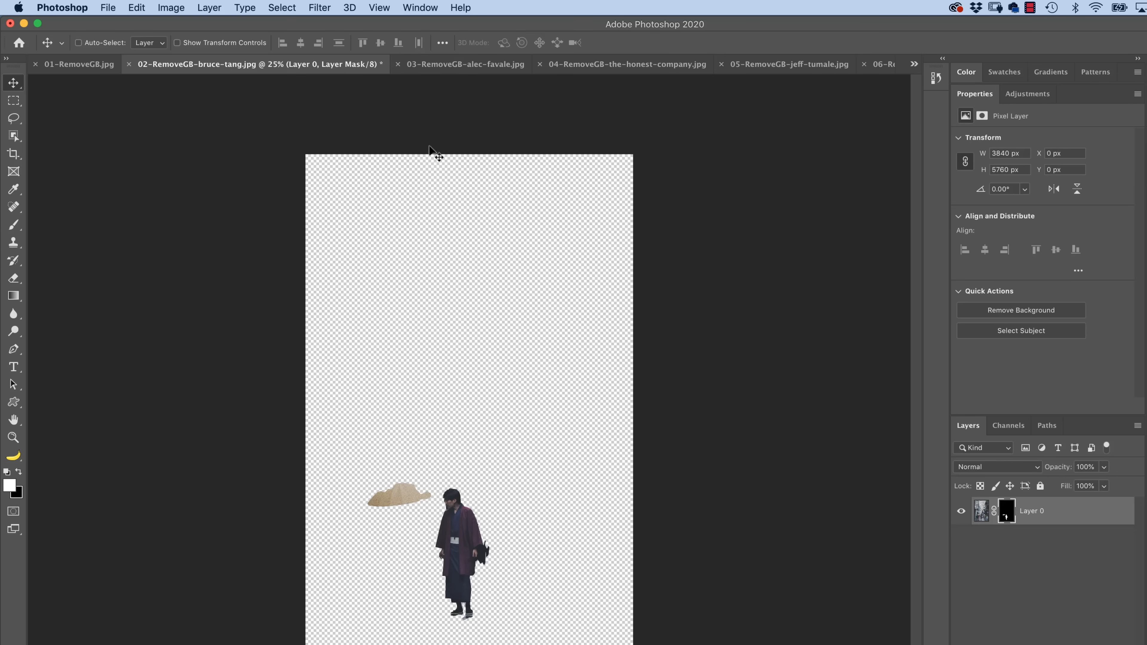
pyautogui.press('super+z')
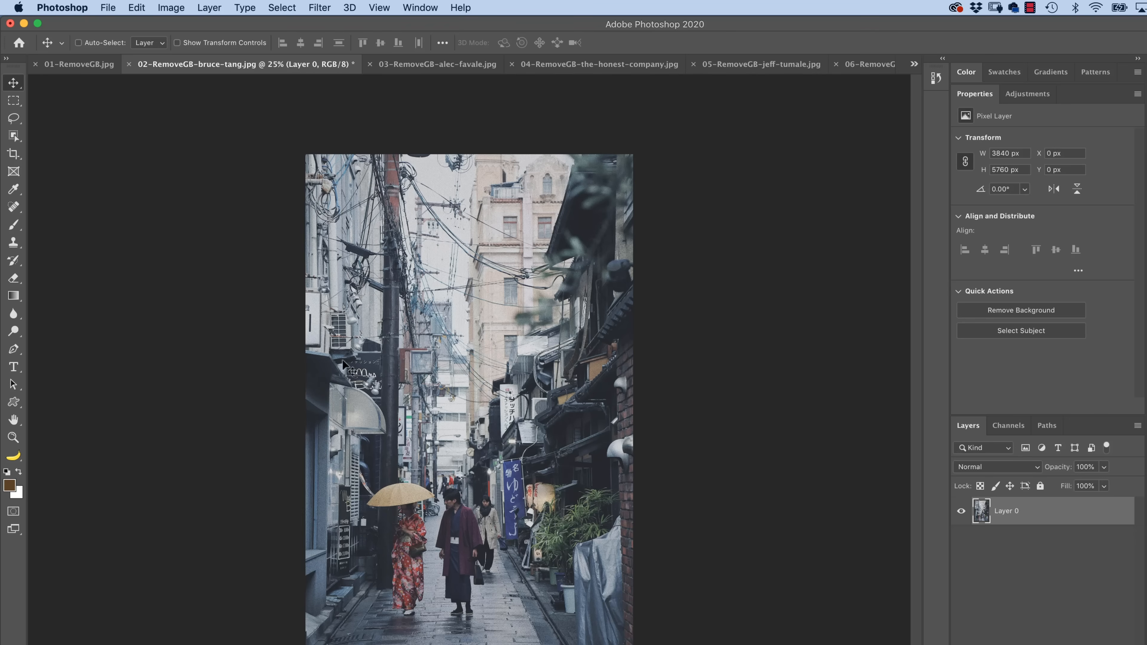
# - Convert the Background of the 03-RemoveGB desert road photo into Layer 0 and try to remove its background
pyautogui.click(405, 67)
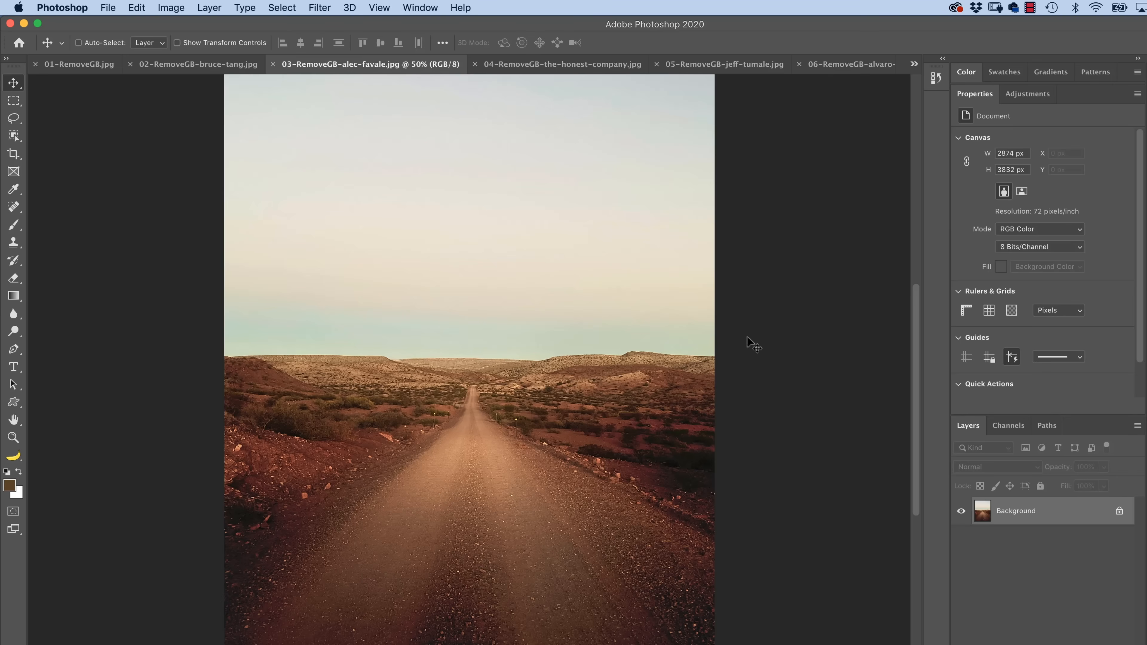
pyautogui.doubleClick(1019, 506)
pyautogui.press('Return')
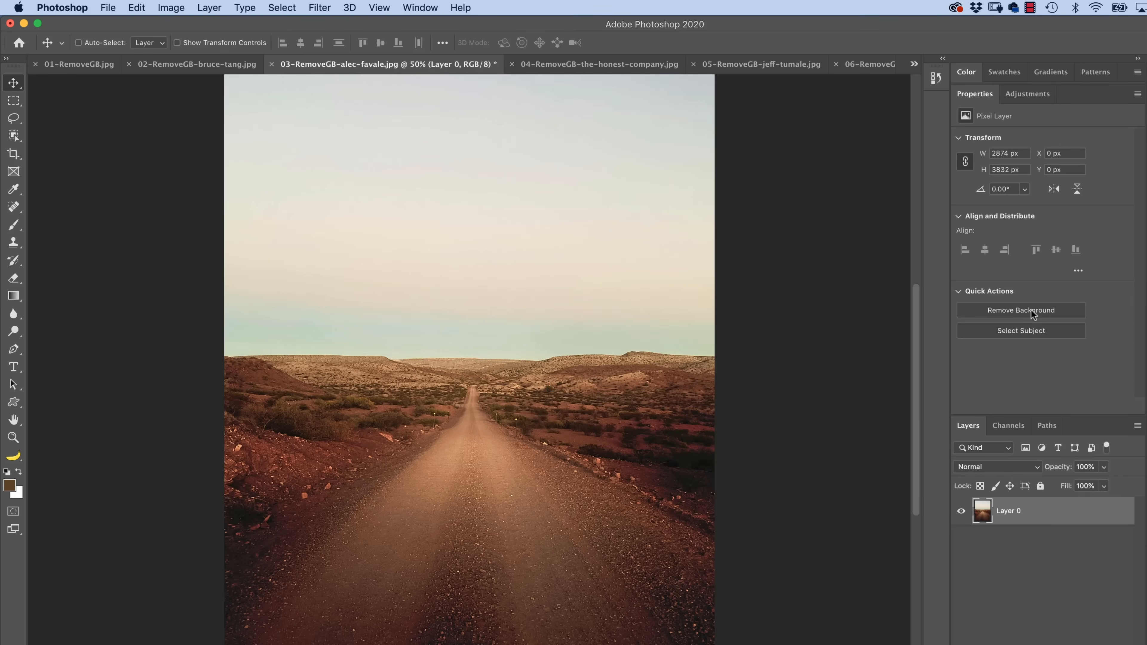
pyautogui.click(1030, 310)
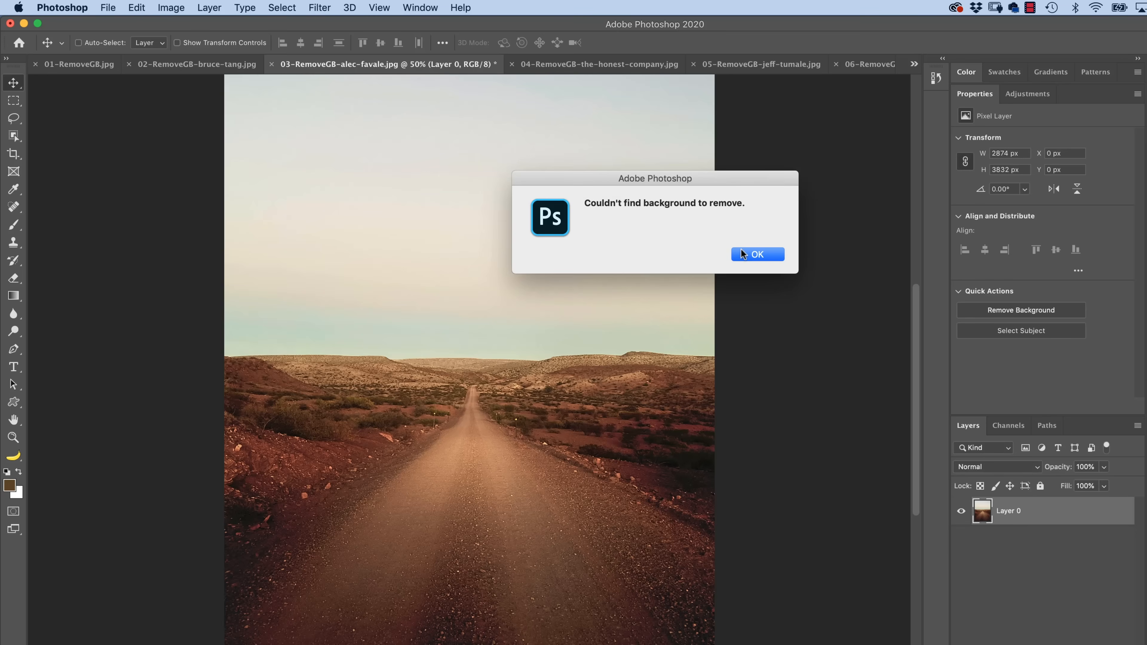
pyautogui.click(761, 258)
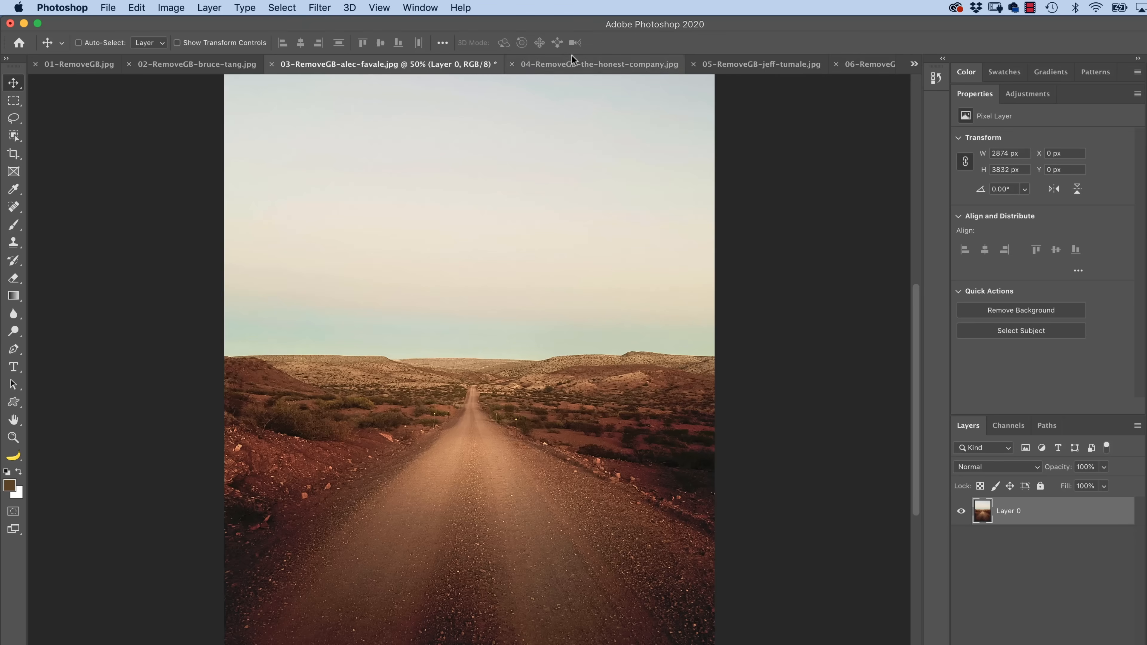
# - Convert the Background of the 04-RemoveGB lipstick photo into Layer 0 and remove its background
pyautogui.click(587, 65)
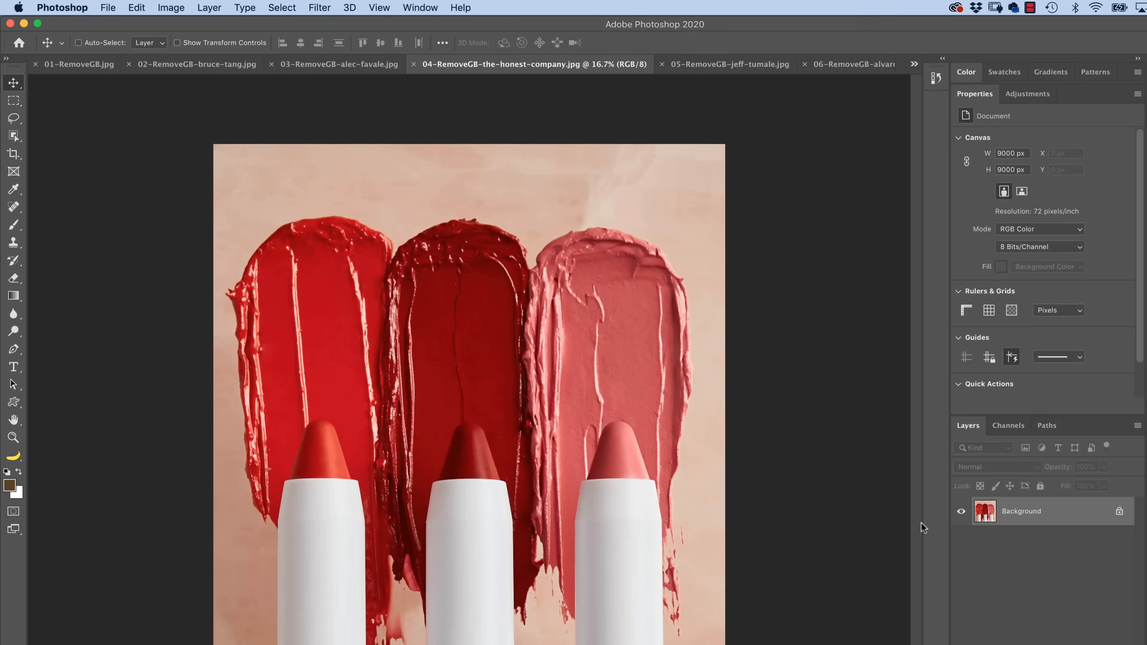
pyautogui.doubleClick(1022, 513)
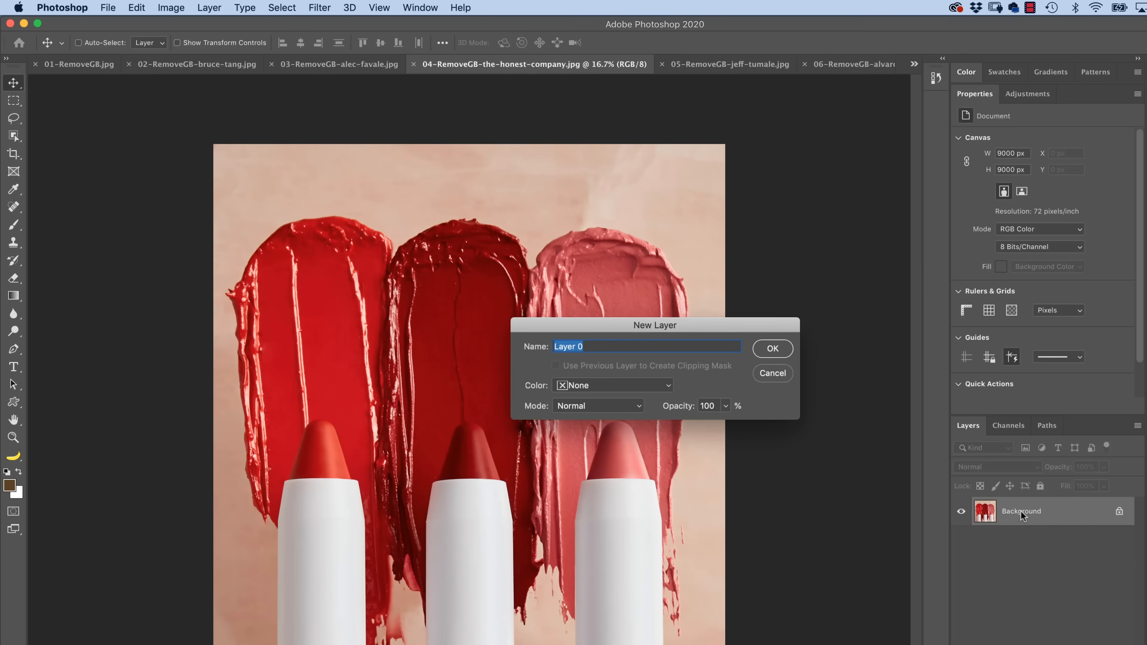
pyautogui.press('Return')
pyautogui.click(1039, 312)
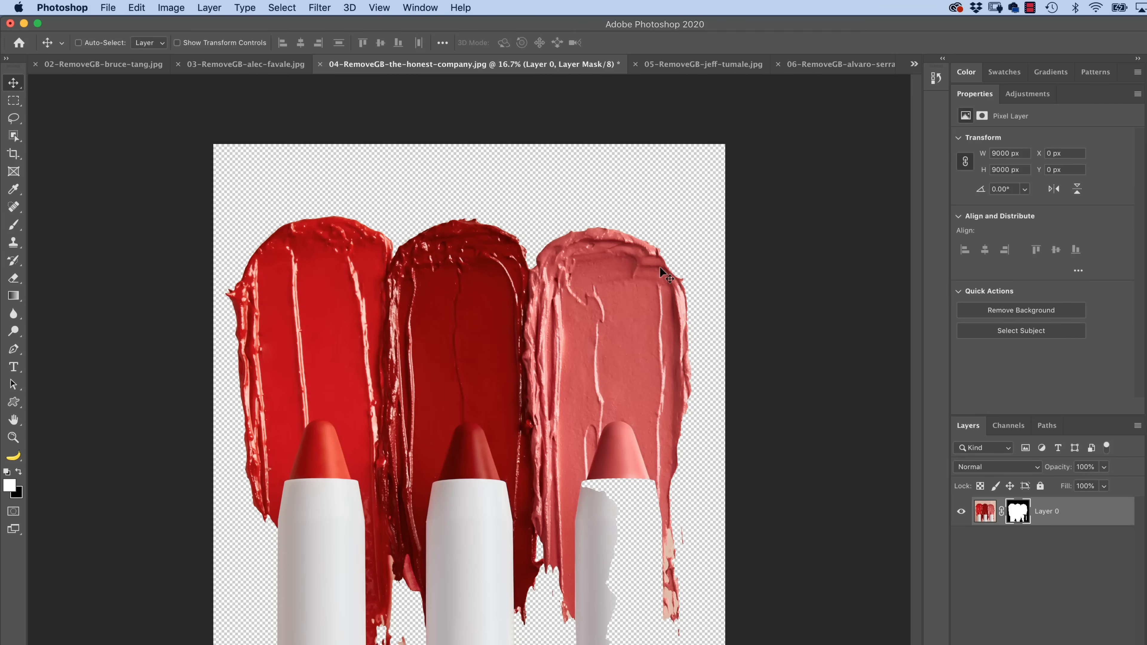
# - Examine the cut-out edges of the lipstick smears and the masking on the white lipstick tubes up close
pyautogui.press('super+plus')
pyautogui.press('super+plus')
pyautogui.press('super+plus')
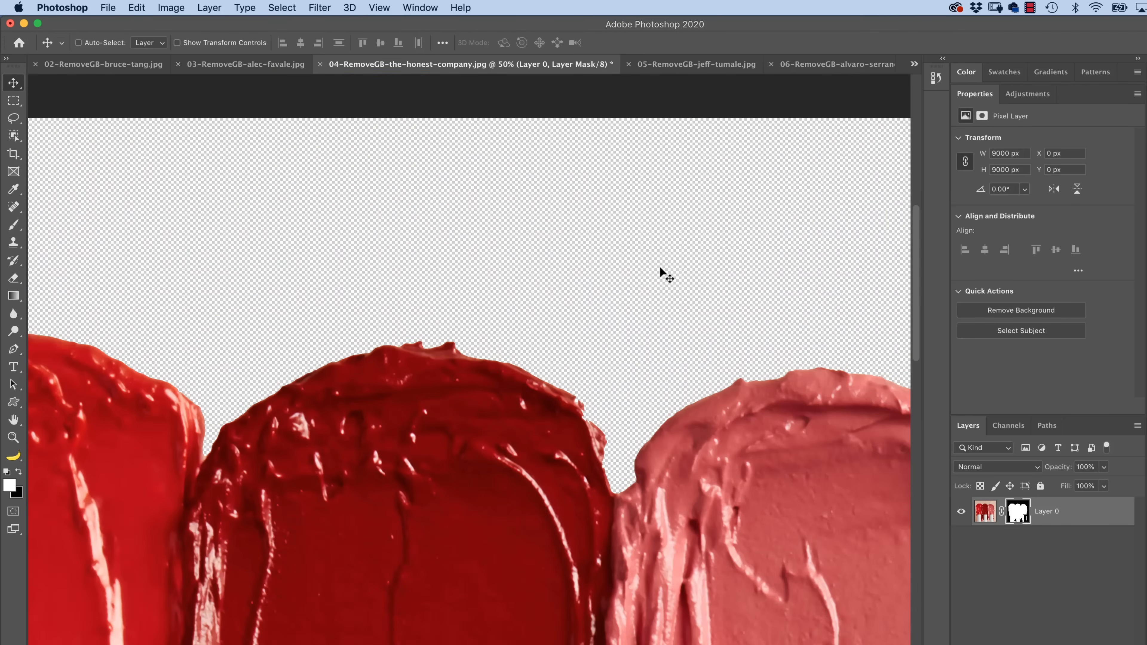
pyautogui.scroll(-10, 660, 268)
pyautogui.hscroll(10, 659, 267)
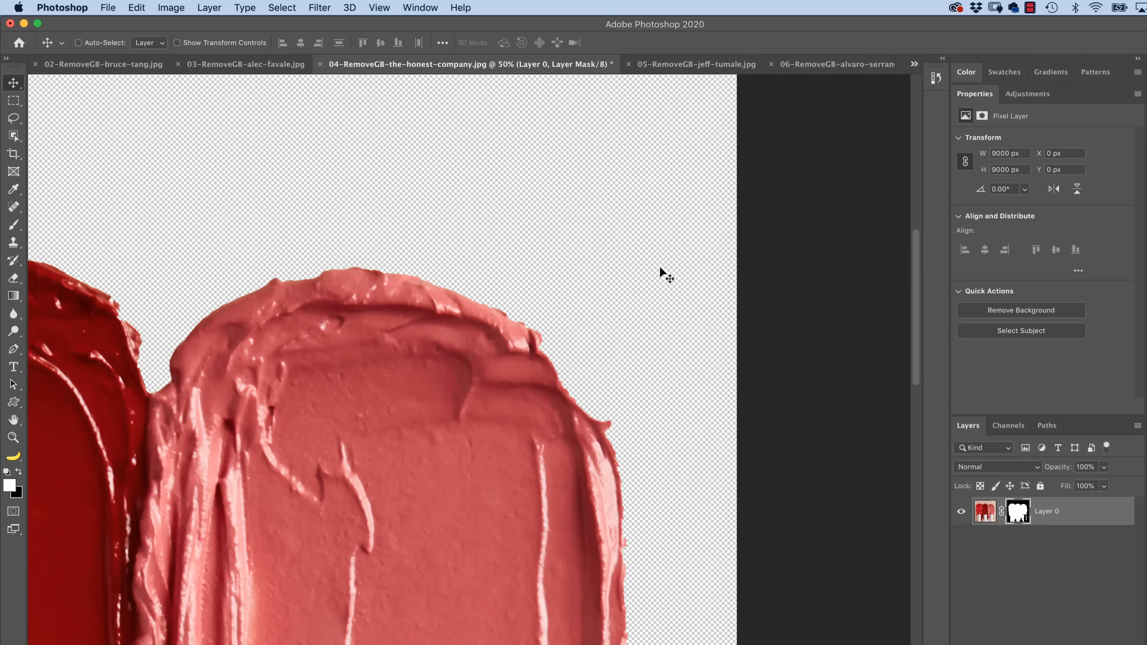
pyautogui.scroll(-5, 660, 268)
pyautogui.scroll(-10, 660, 267)
pyautogui.hscroll(-3, 660, 268)
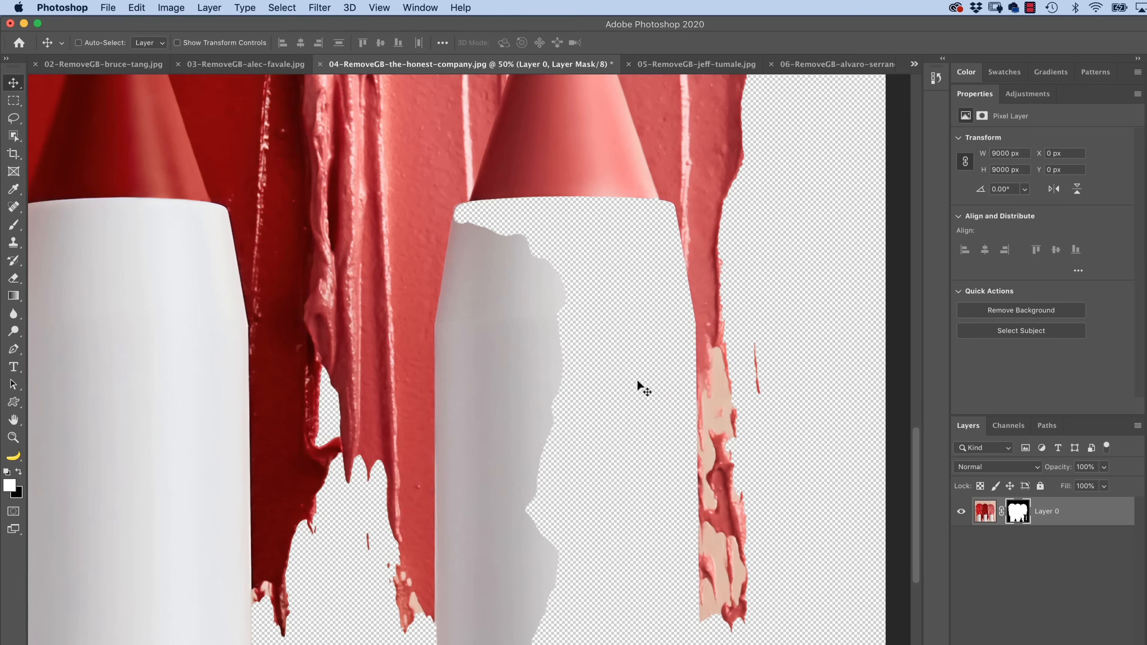
pyautogui.press('super+minus')
pyautogui.press('super+minus')
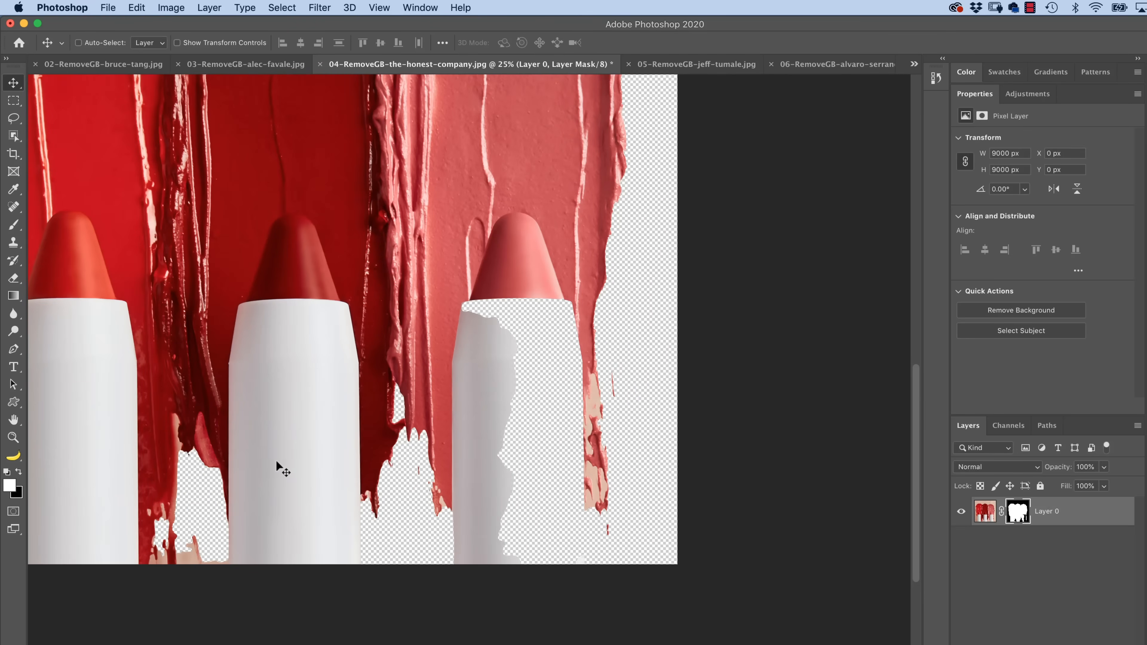
# - Open the lipstick layer's mask in Select and Mask and preview the cut-out on black at 100% opacity
pyautogui.scroll(5, 475, 416)
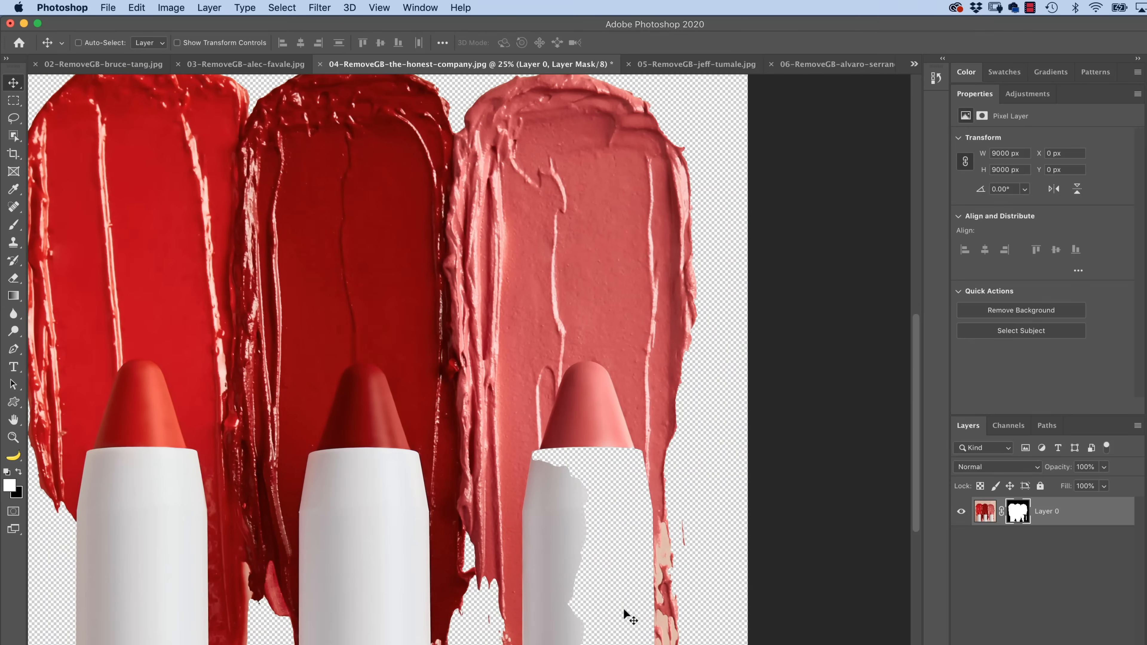
pyautogui.click(984, 515)
pyautogui.click(1025, 515)
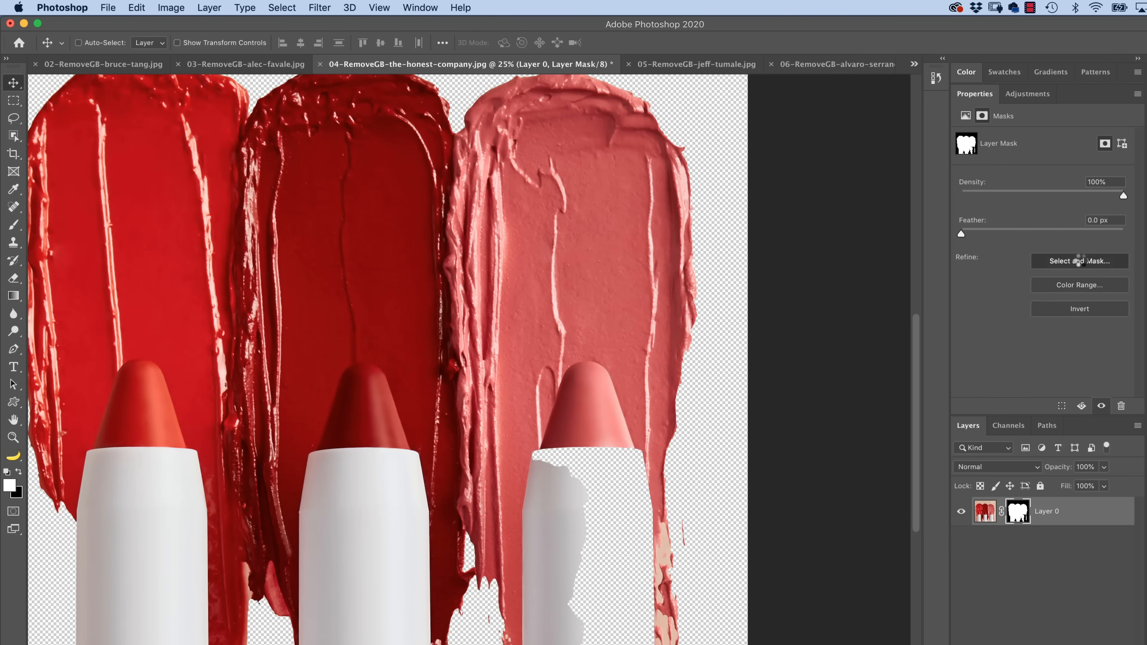
pyautogui.click(1084, 260)
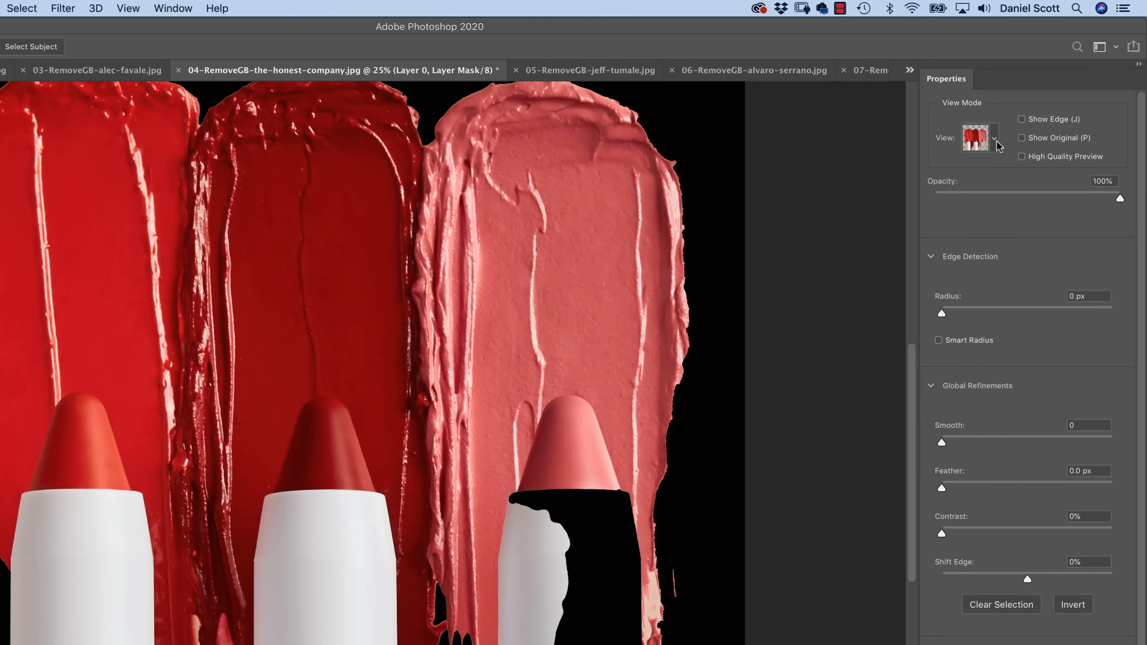
pyautogui.click(1146, 128)
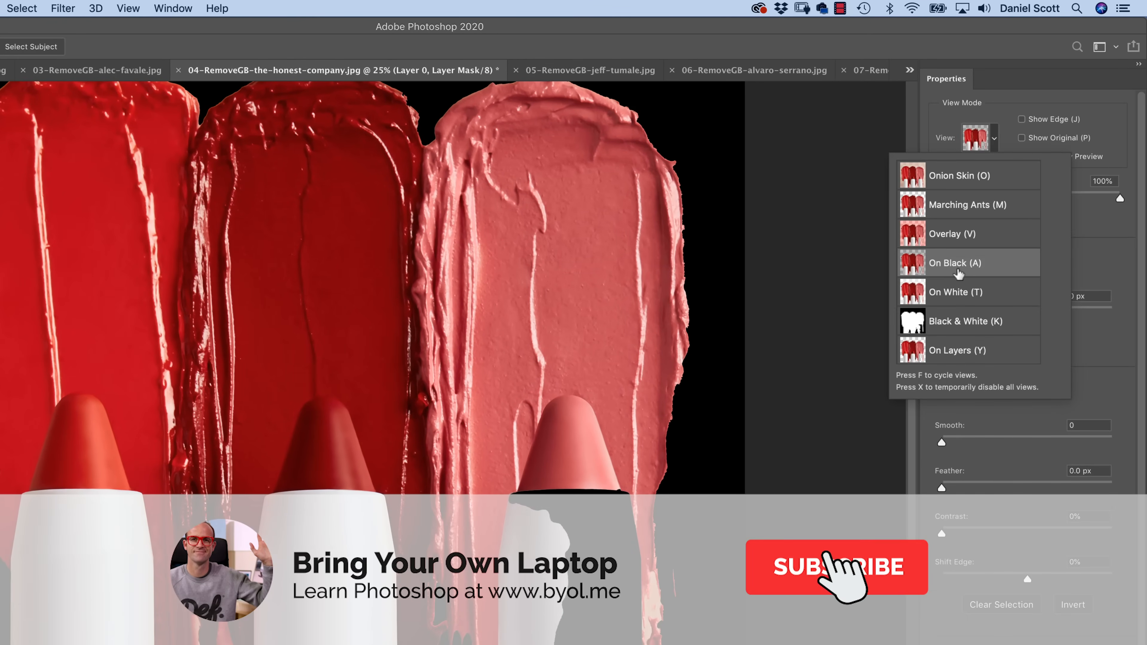
pyautogui.click(1097, 251)
pyautogui.click(1033, 198)
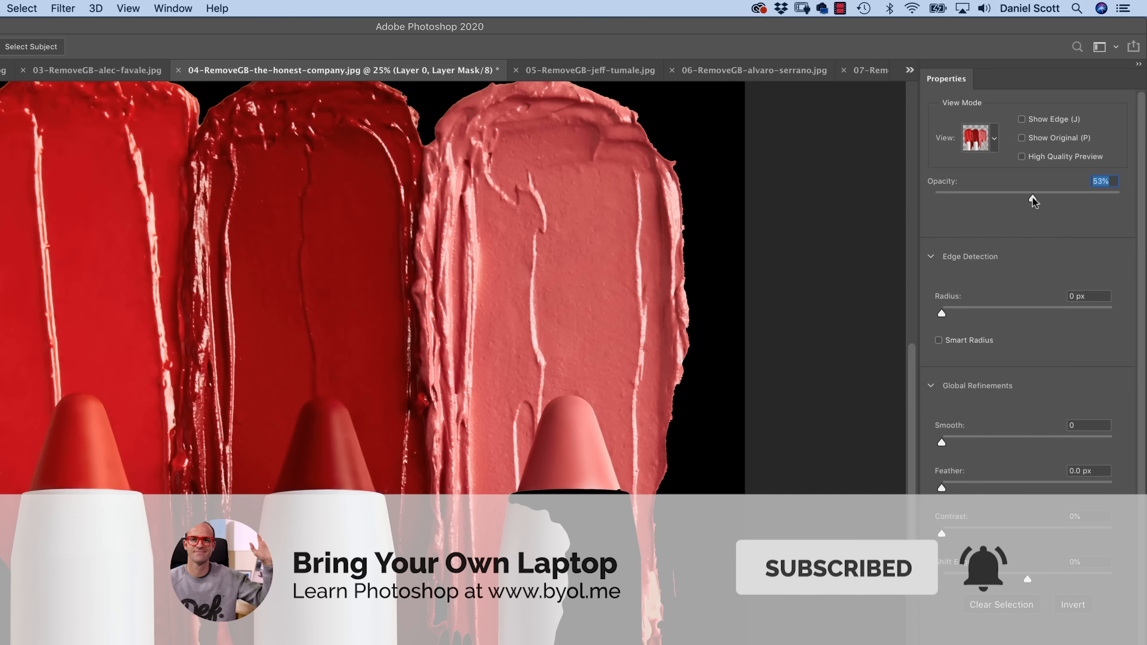
pyautogui.moveTo(1033, 198); pyautogui.dragTo(1144, 186)
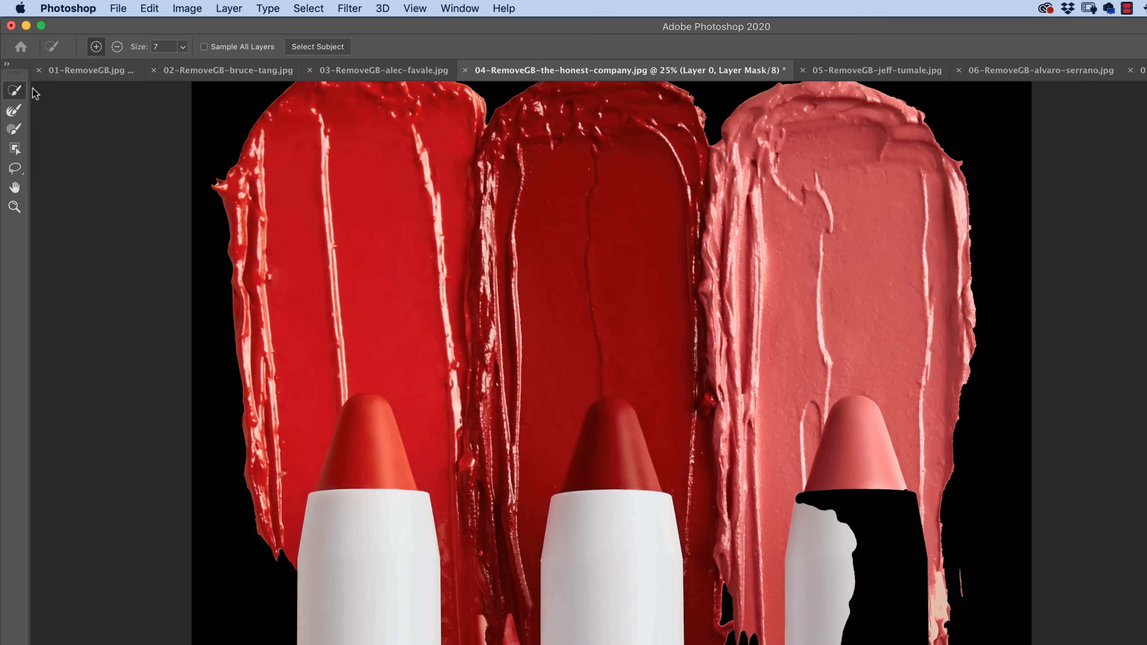
# - Add the missing part of the pink lipstick's white tube to the selection using the Quick Selection tool at brush size 32
pyautogui.click(15, 92)
pyautogui.click(182, 47)
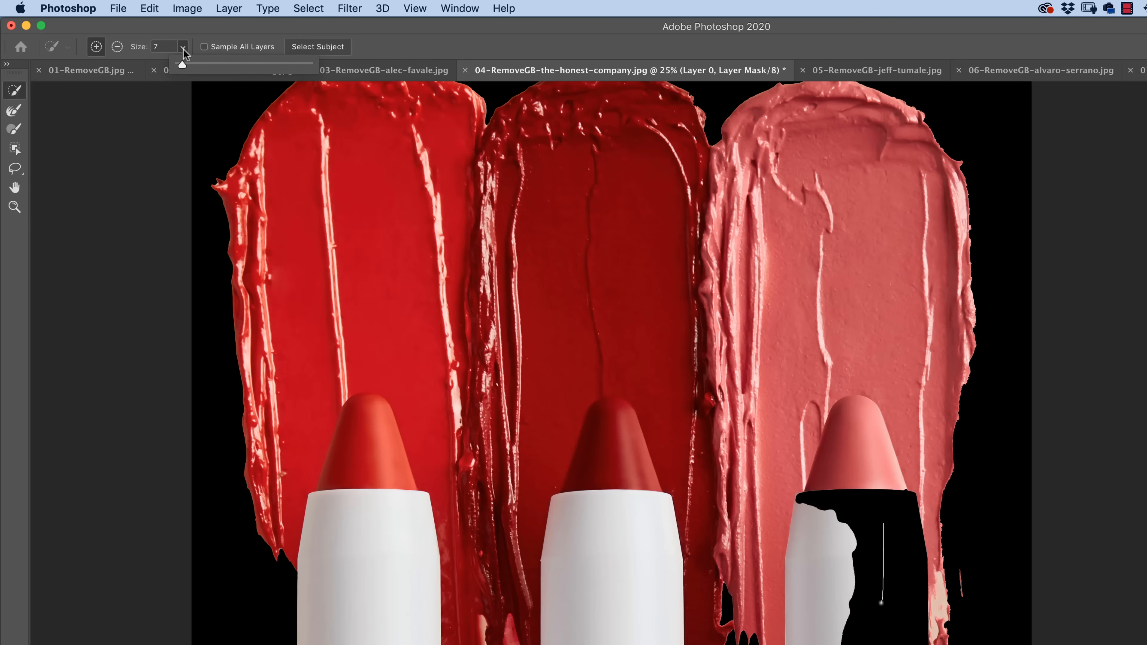
pyautogui.moveTo(186, 64); pyautogui.dragTo(196, 66)
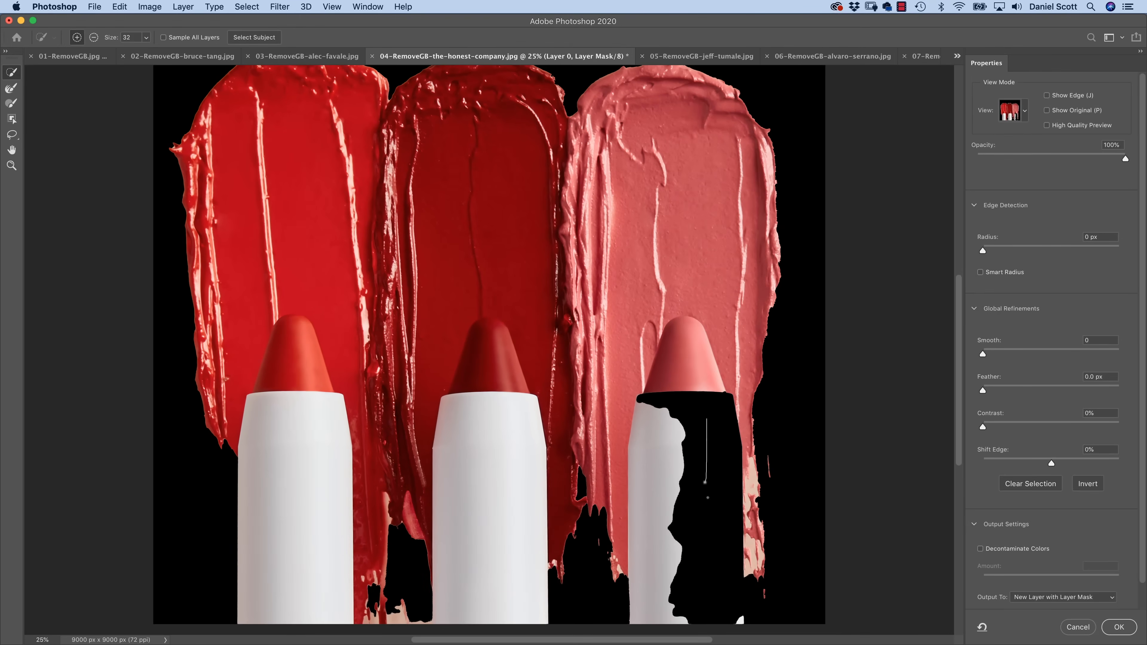
pyautogui.moveTo(707, 497); pyautogui.dragTo(704, 512)
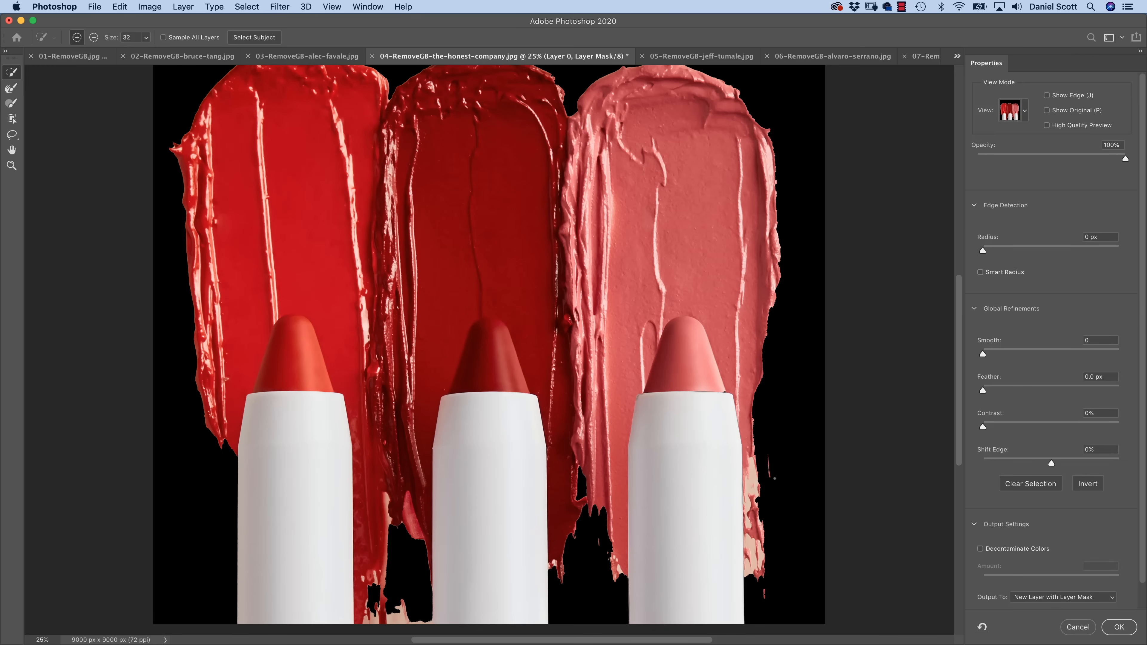
# - Subtract the beige background patches between the pink smear and its white tube from the selection
pyautogui.press('super+plus')
pyautogui.press('super+plus')
pyautogui.press('super+plus')
pyautogui.hscroll(19, 774, 479)
pyautogui.scroll(-8, 775, 479)
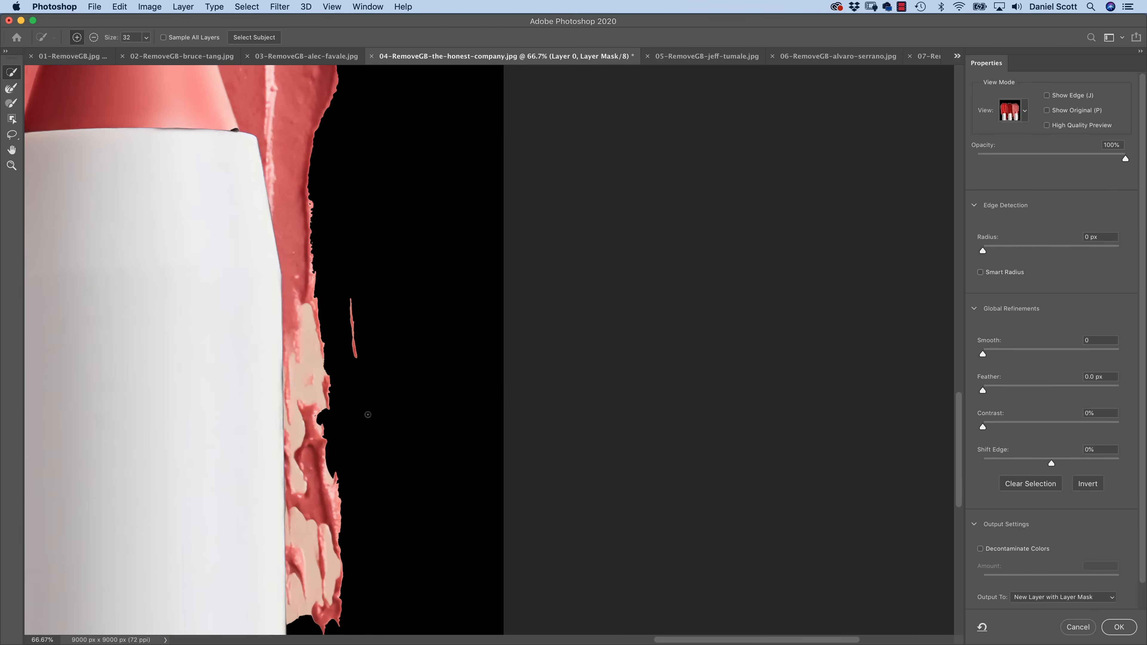
pyautogui.click(93, 37)
pyautogui.moveTo(309, 365); pyautogui.dragTo(303, 376)
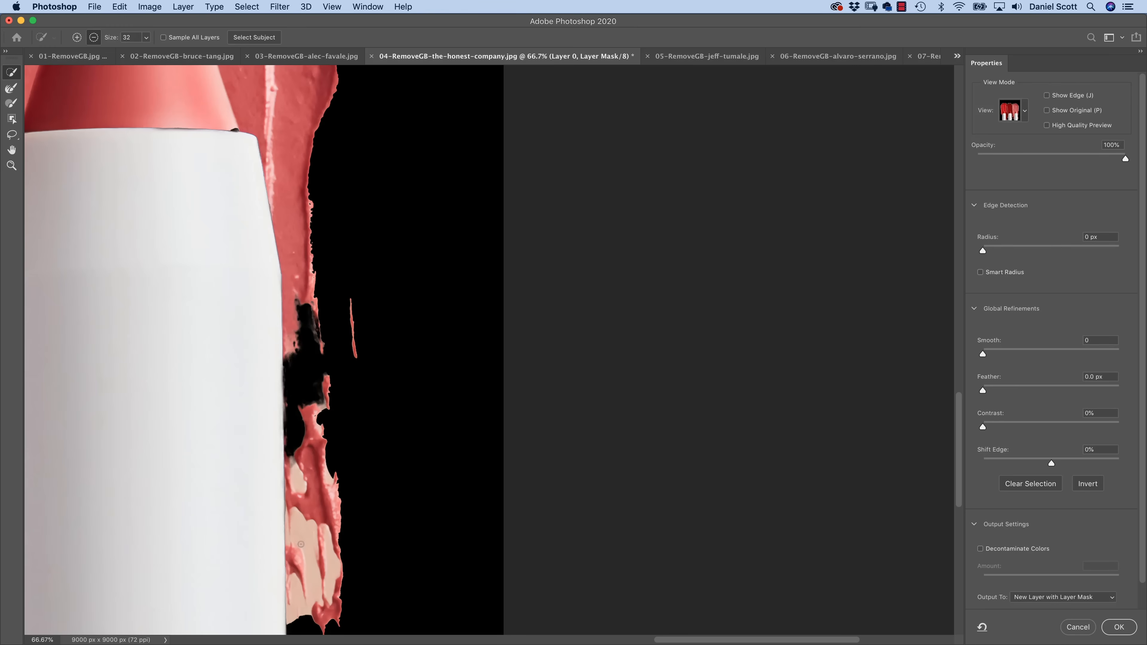
pyautogui.moveTo(298, 533); pyautogui.dragTo(319, 538)
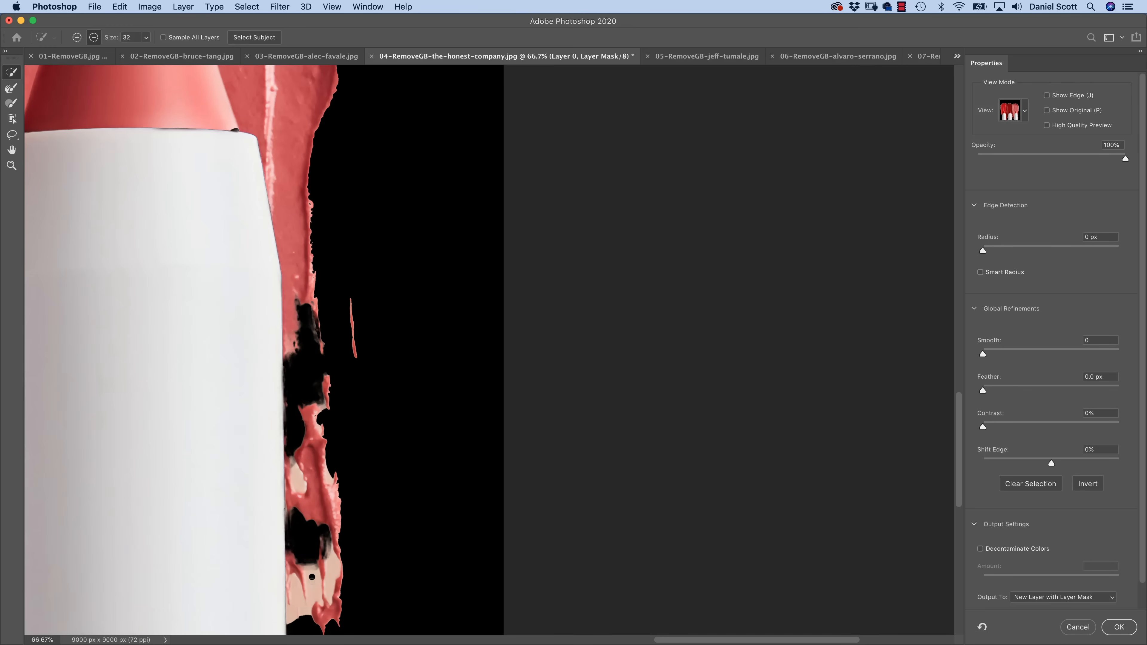
pyautogui.moveTo(308, 567); pyautogui.dragTo(314, 586)
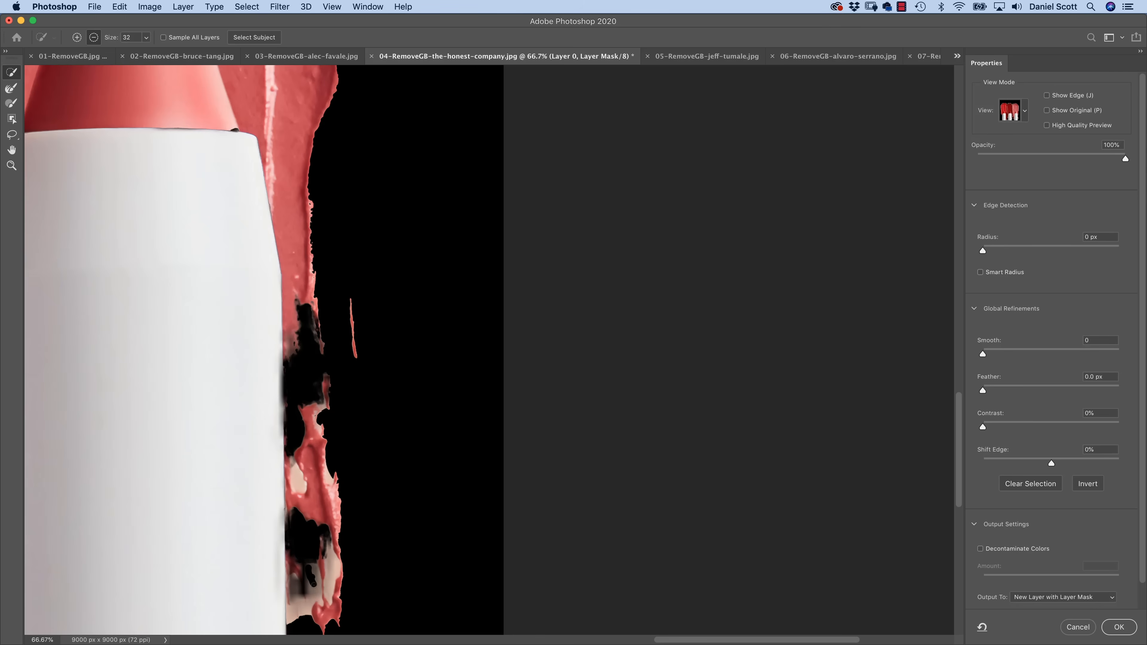
pyautogui.click(295, 477)
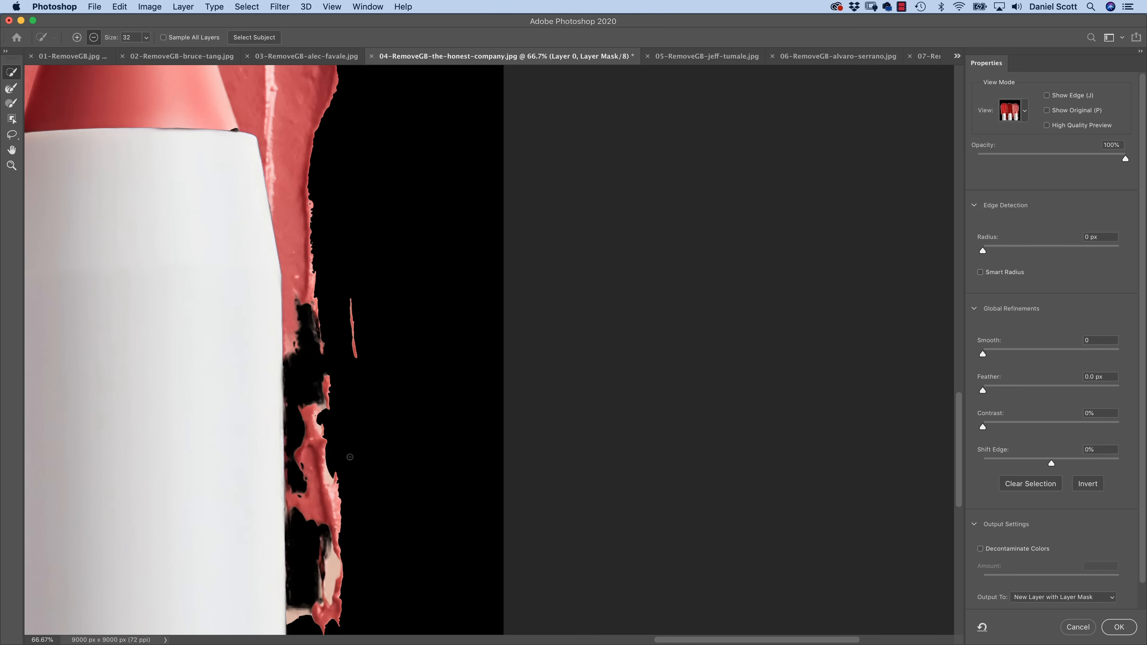
# - Set the edge detection radius to 4 px for the lipstick cut-out
pyautogui.hscroll(-7, 365, 475)
pyautogui.scroll(10, 365, 474)
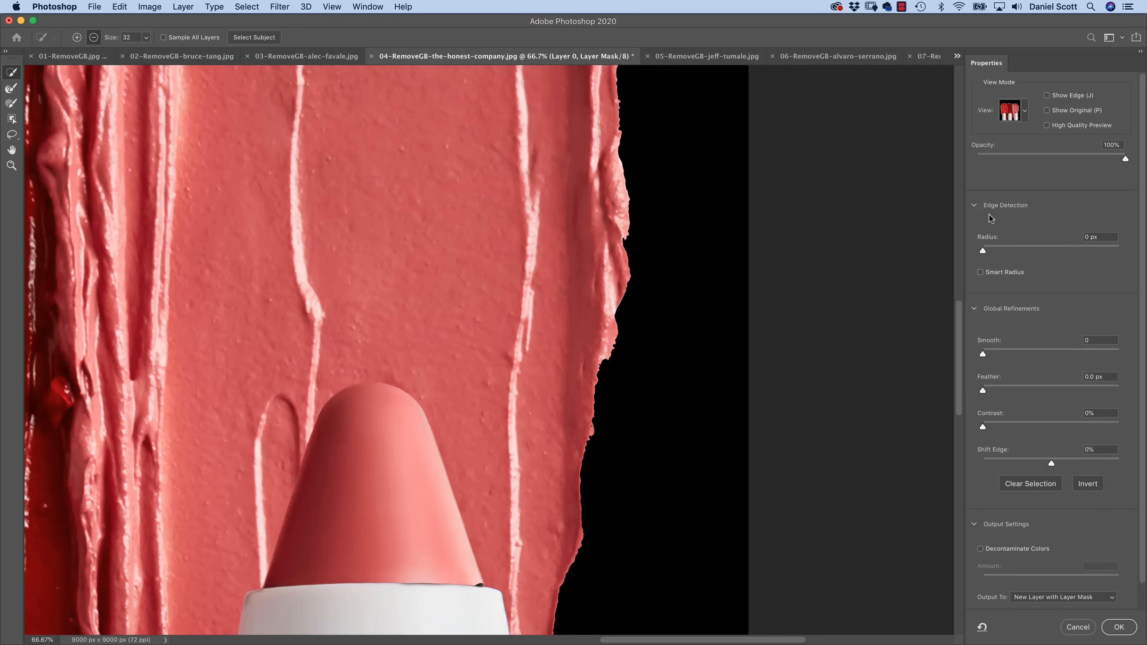
pyautogui.scroll(2, 554, 364)
pyautogui.scroll(10, 554, 364)
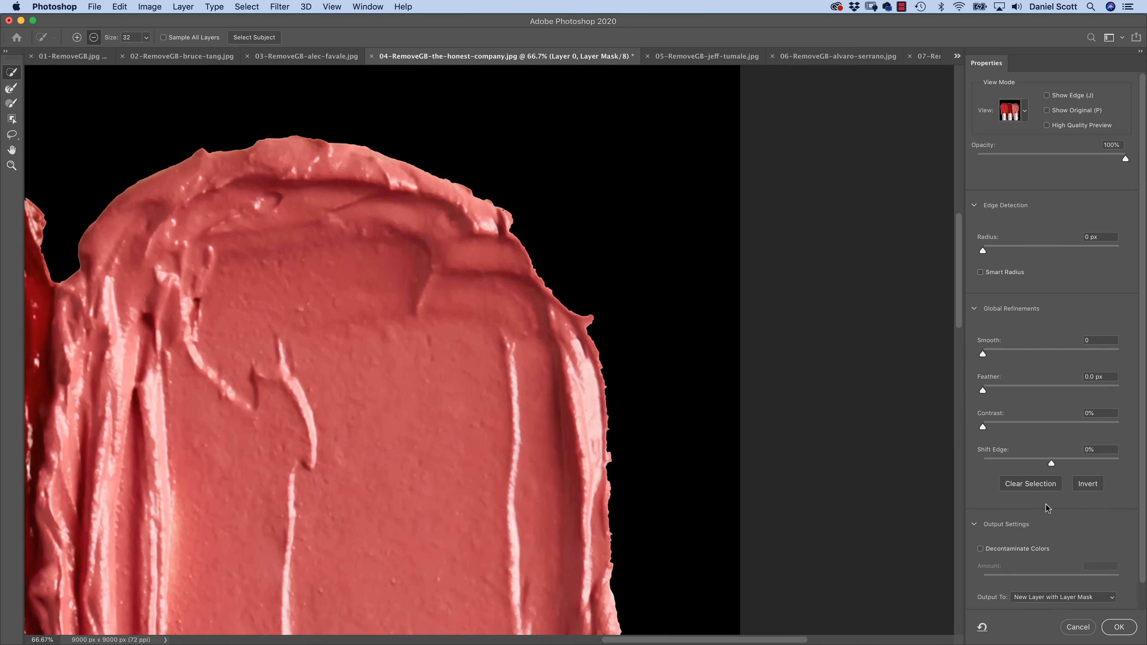
pyautogui.click(993, 251)
pyautogui.moveTo(987, 248); pyautogui.dragTo(1004, 249)
pyautogui.moveTo(1022, 253); pyautogui.dragTo(1023, 251)
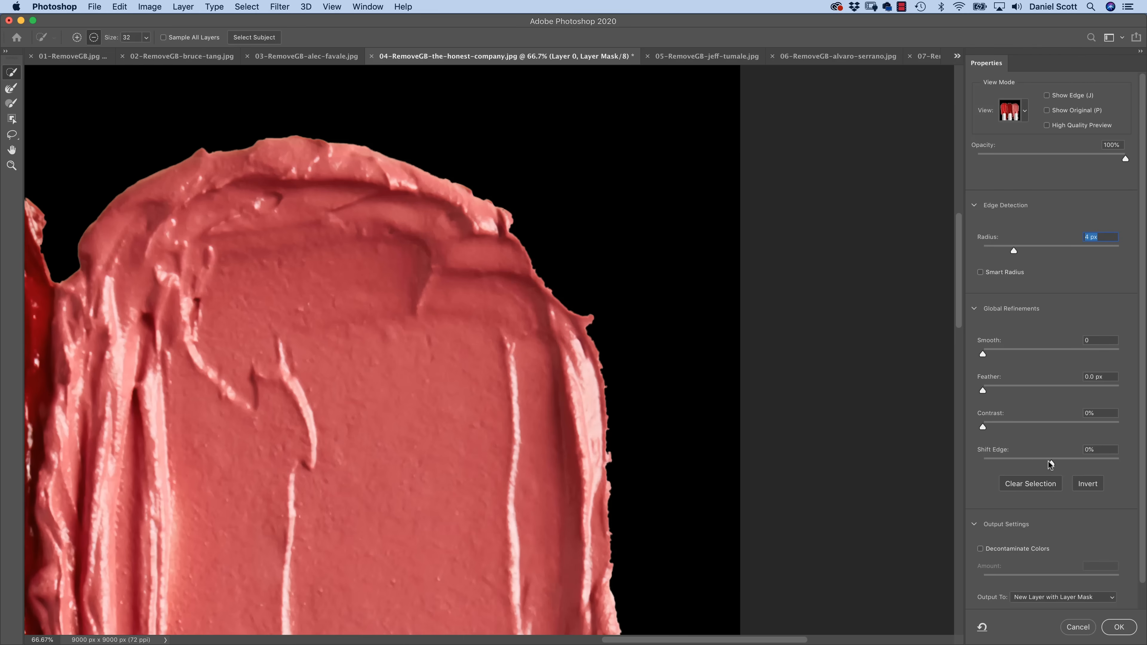
# - Shift the edge to -18%, turn on Decontaminate Colors and output the result as a new layer with layer mask
pyautogui.moveTo(1050, 463); pyautogui.dragTo(1038, 463)
pyautogui.click(981, 549)
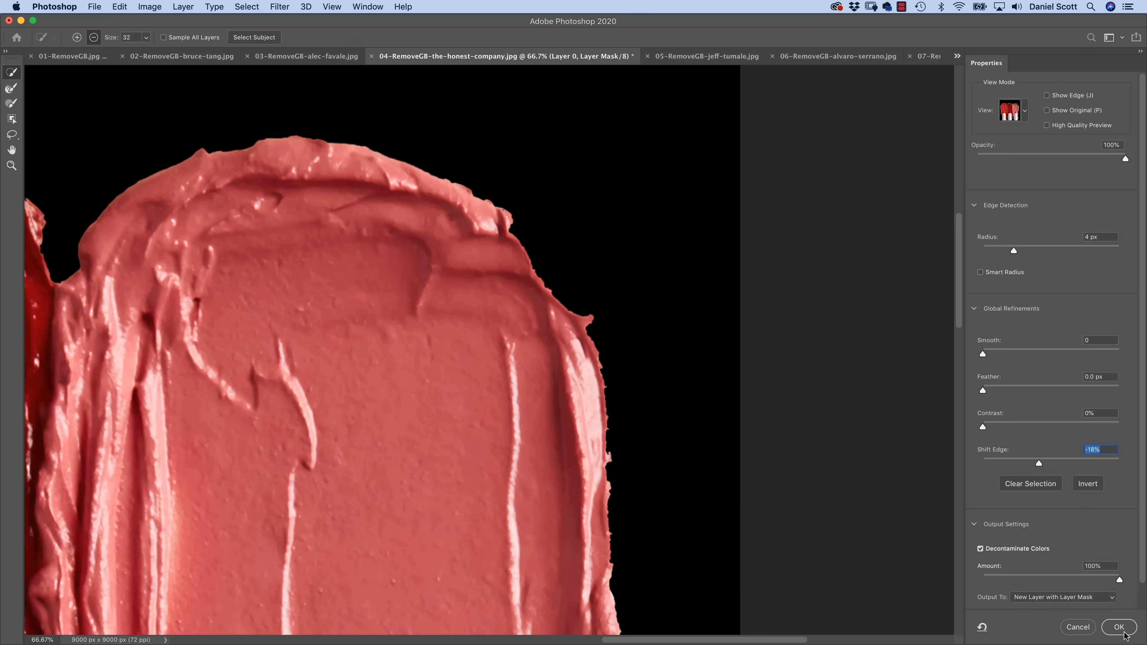
pyautogui.click(1130, 629)
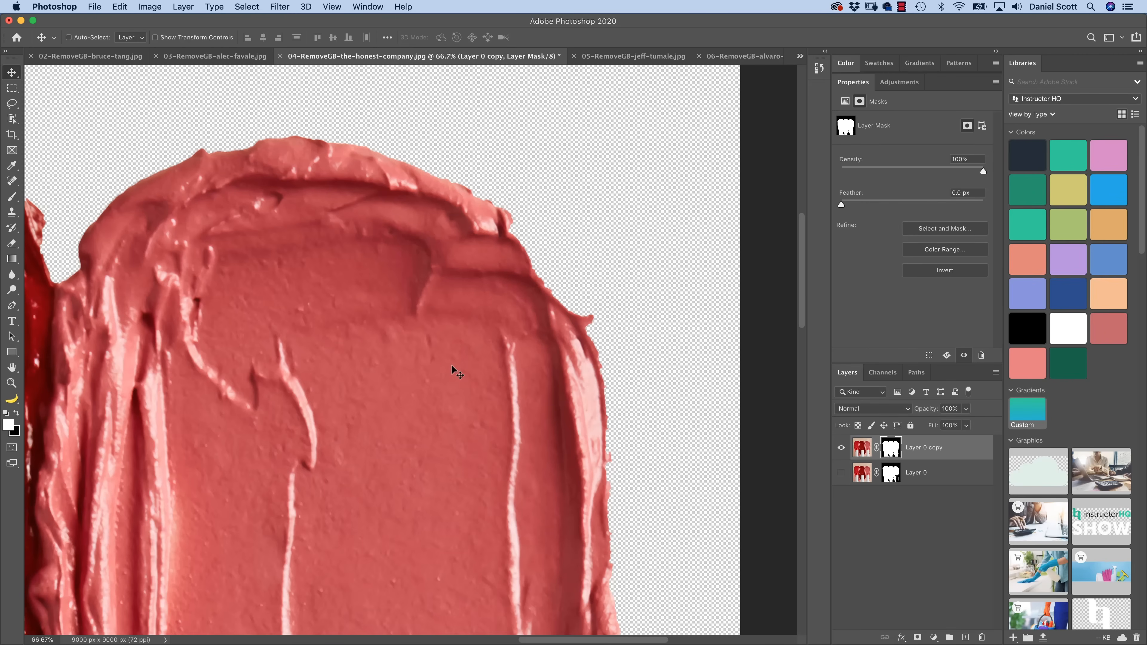
# - Examine the refined lipstick cut-out, checking the smear edges and the white tubes across the image
pyautogui.press('super+minus')
pyautogui.press('super+minus')
pyautogui.press('super+minus')
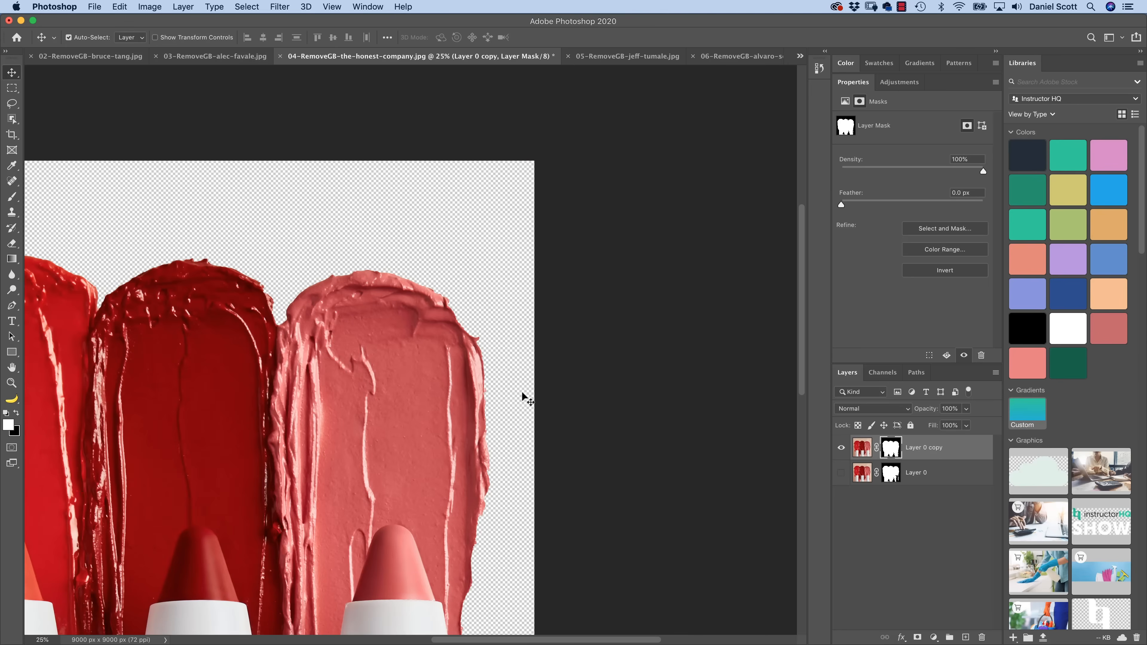
pyautogui.scroll(-5, 523, 393)
pyautogui.hscroll(-4, 471, 499)
pyautogui.scroll(-8, 474, 505)
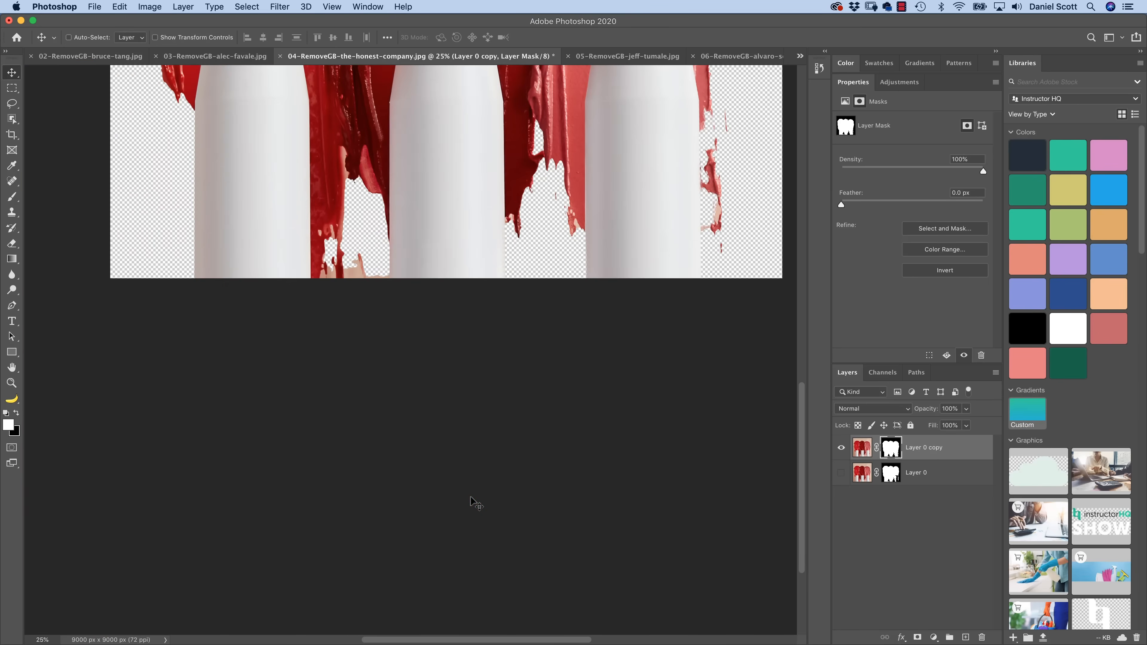
pyautogui.scroll(4, 422, 472)
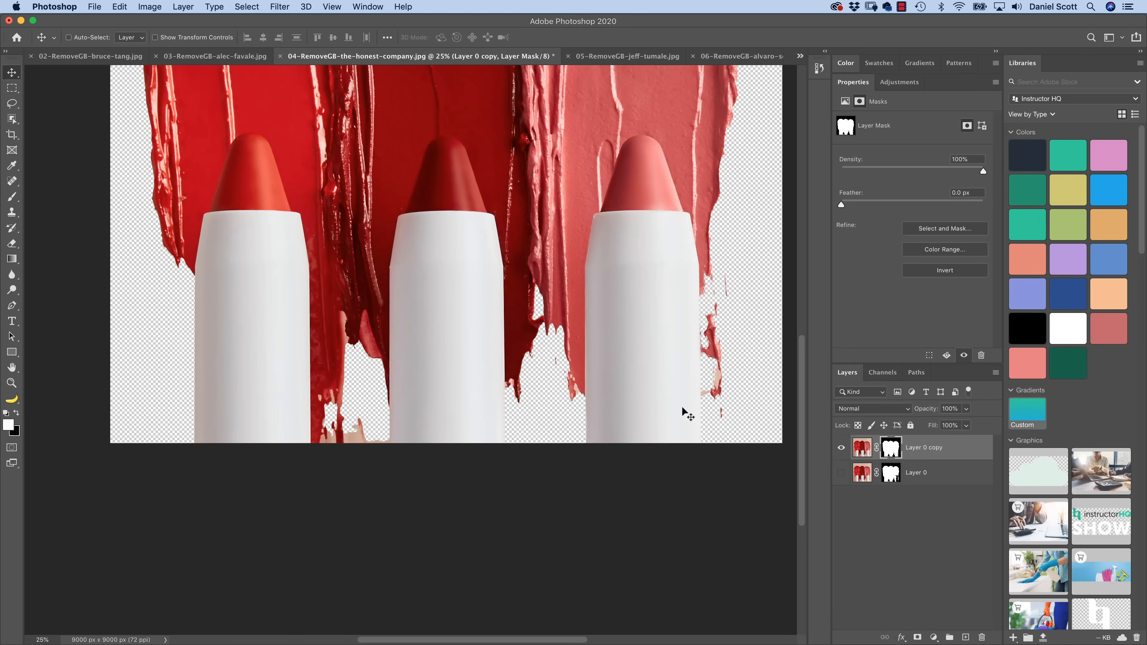
pyautogui.scroll(3, 684, 413)
pyautogui.hscroll(2, 684, 412)
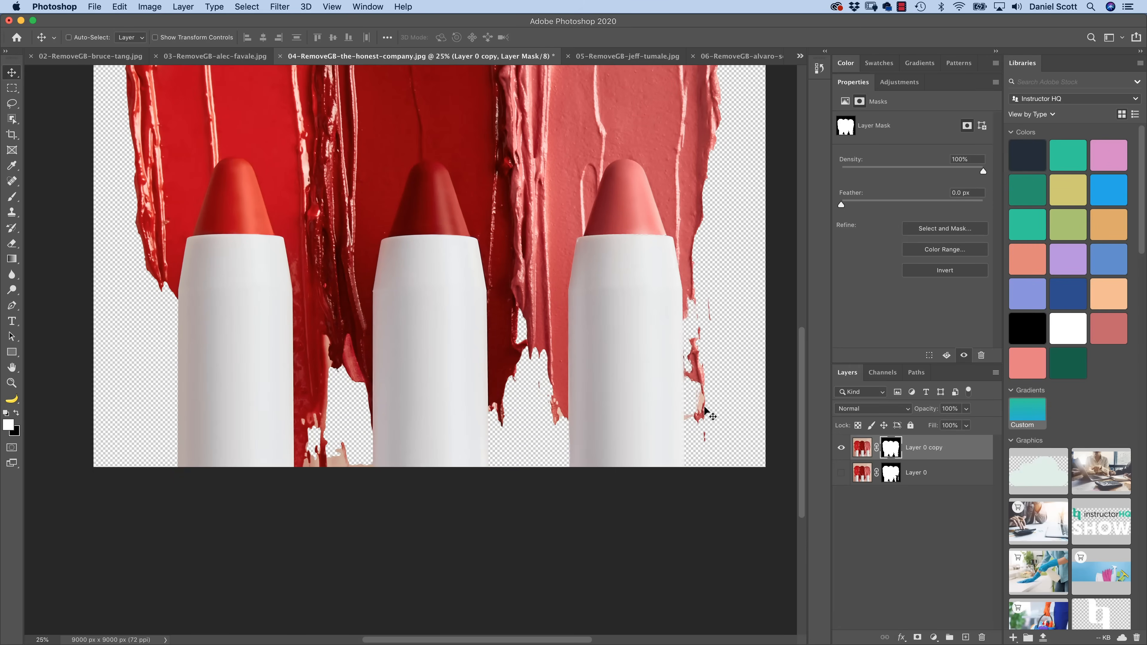
pyautogui.scroll(5, 727, 368)
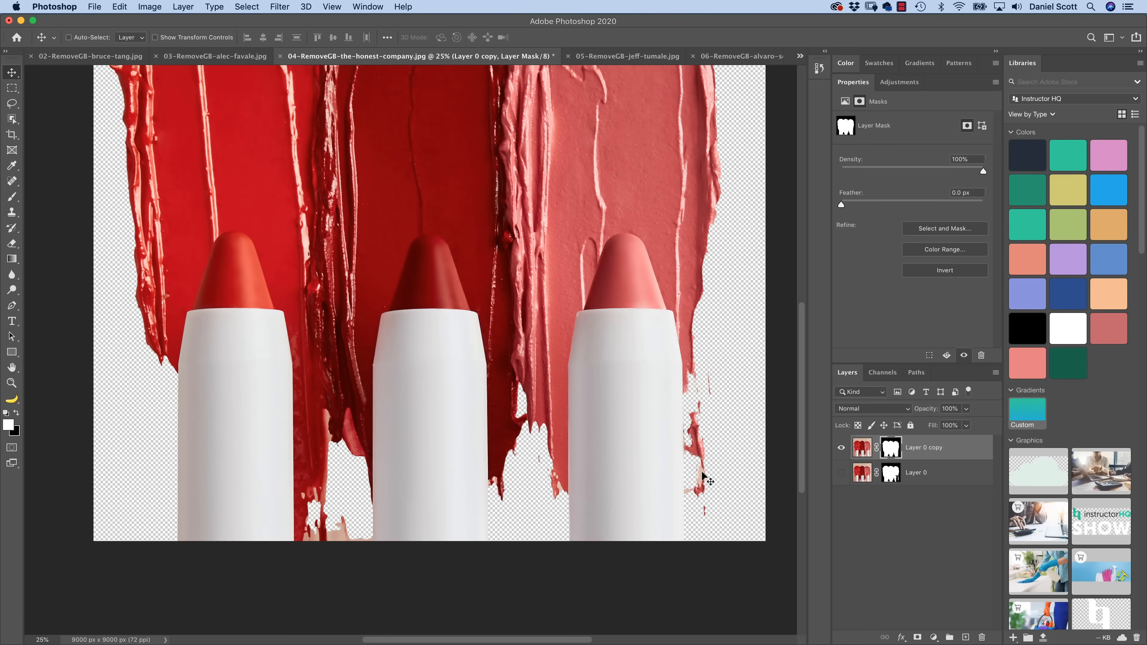
pyautogui.scroll(10, 721, 409)
pyautogui.hscroll(-3, 720, 409)
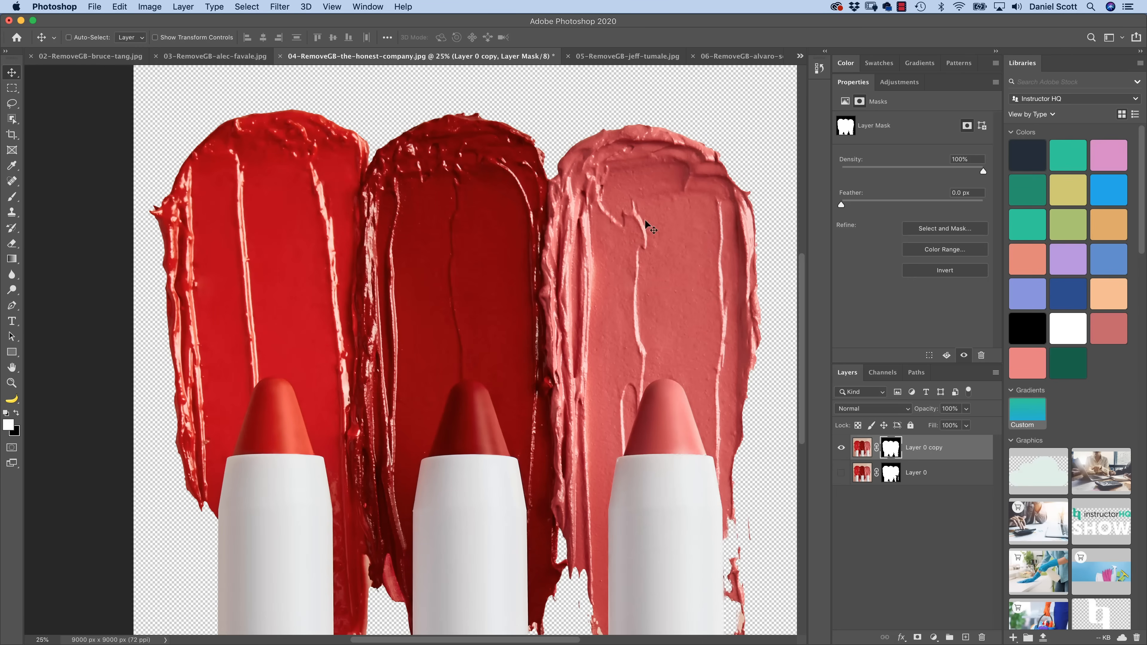
# - Convert the Background of the 05-RemoveGB black cat photo into Layer 0 and remove its background
pyautogui.click(625, 56)
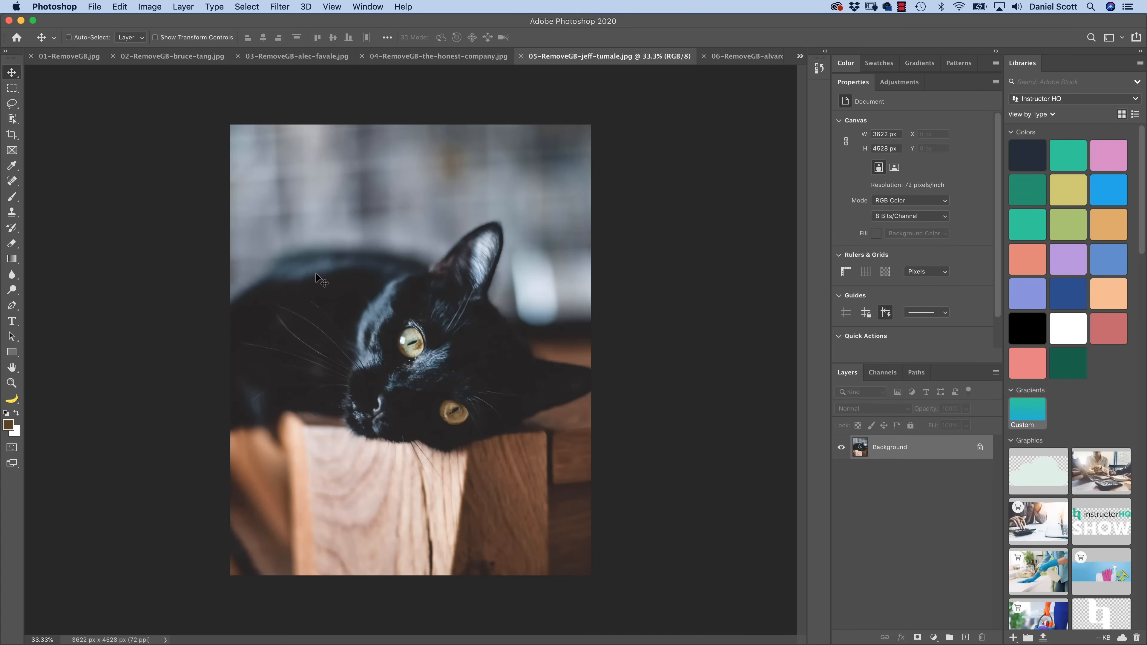
pyautogui.doubleClick(892, 452)
pyautogui.press('Return')
pyautogui.click(898, 271)
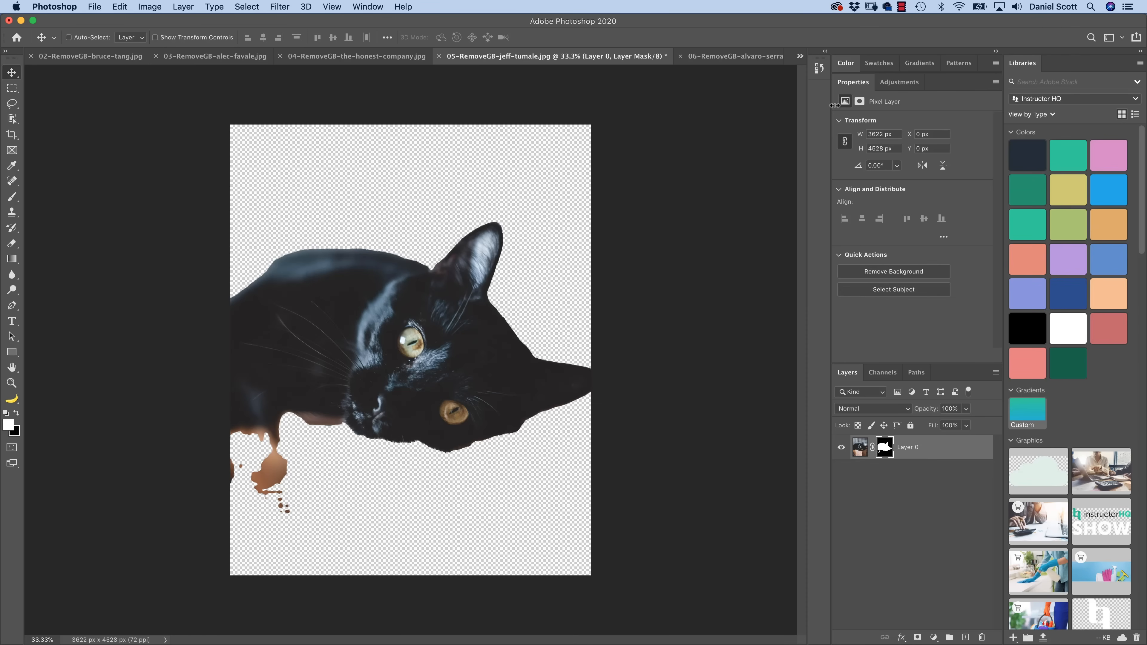
# - Convert the Background of the 06-RemoveGB camera lens photo into Layer 0 and remove its background
pyautogui.click(718, 57)
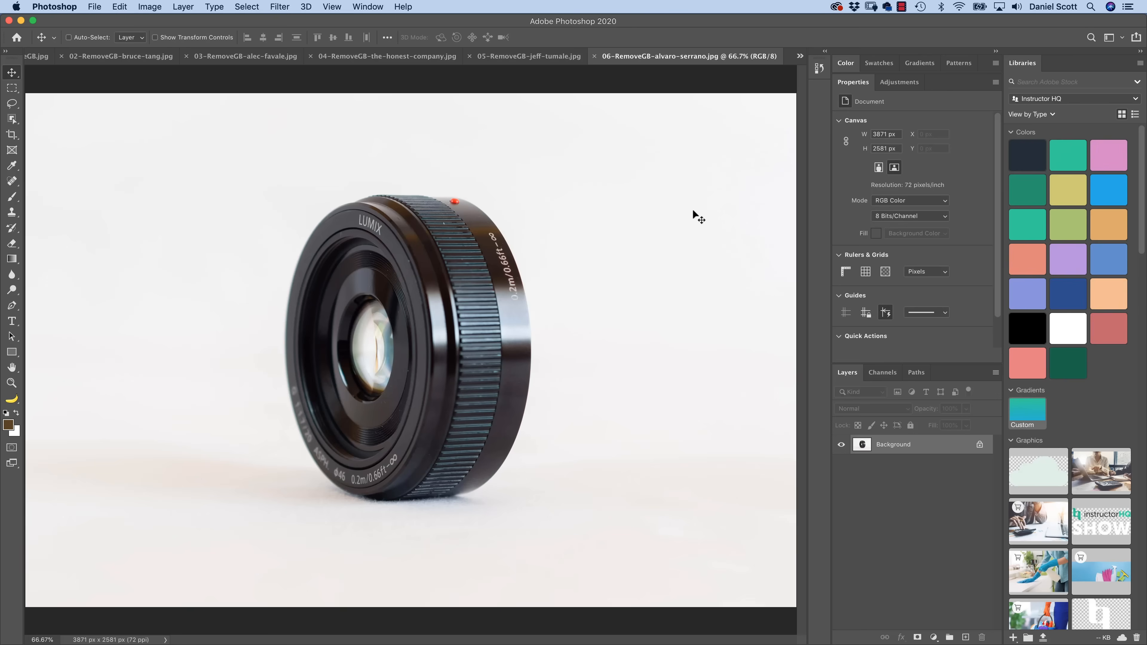
pyautogui.doubleClick(899, 447)
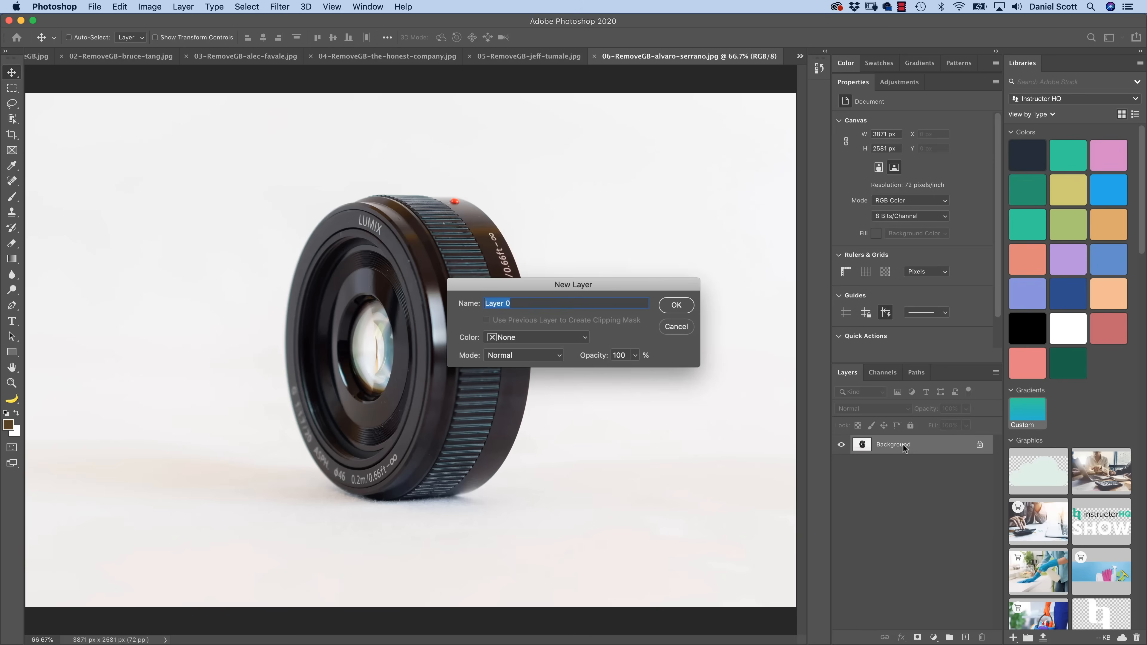
pyautogui.press('Return')
pyautogui.click(913, 277)
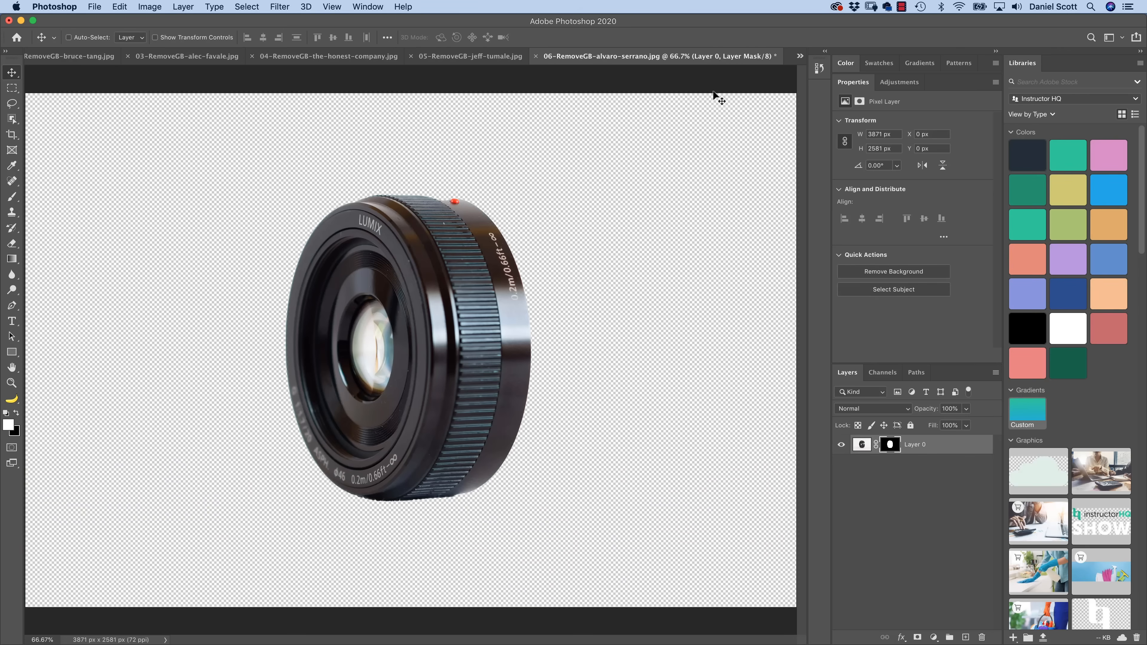
# - Convert the Background of the 07-RemoveGB wristwatch photo into Layer 0 and remove its background
pyautogui.click(799, 57)
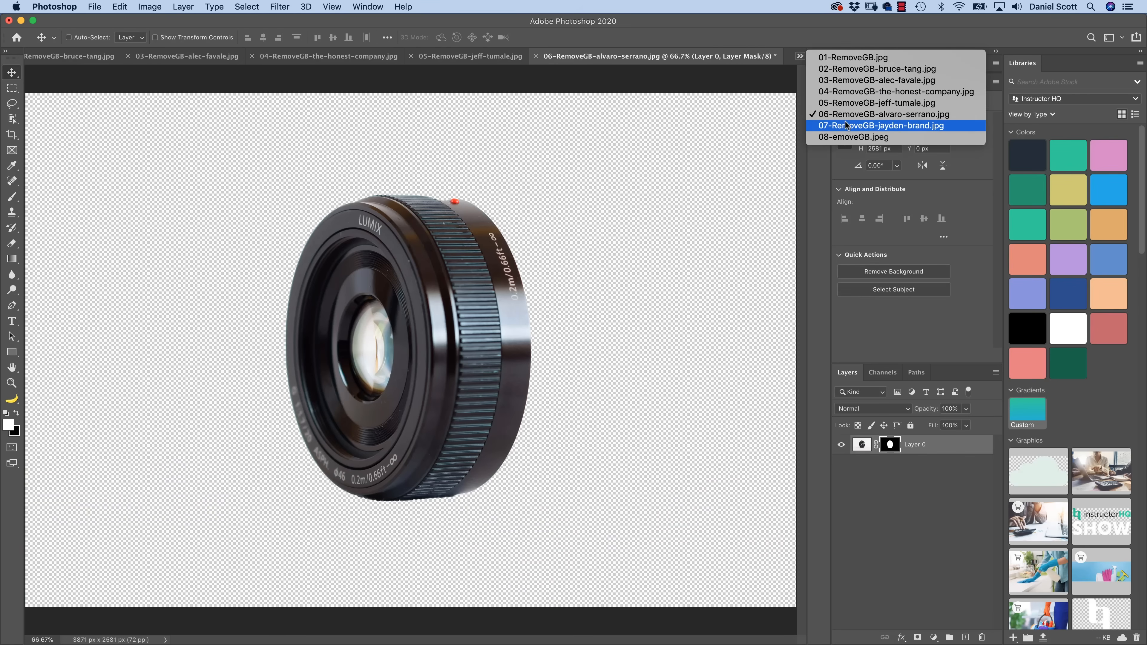
pyautogui.click(858, 126)
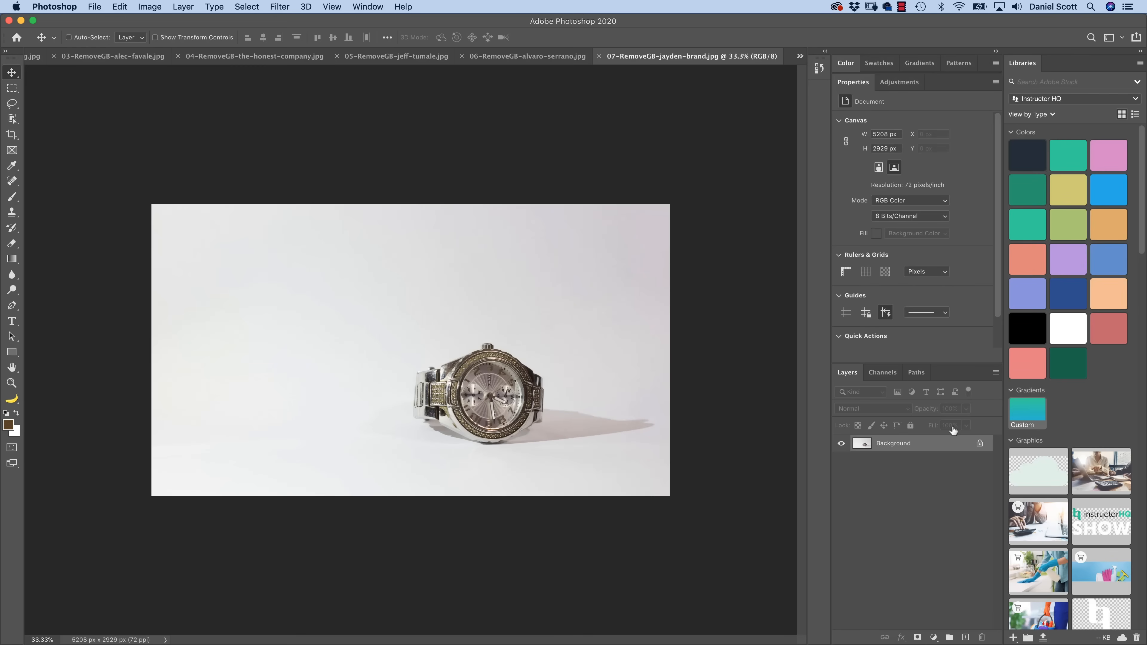
pyautogui.doubleClick(900, 442)
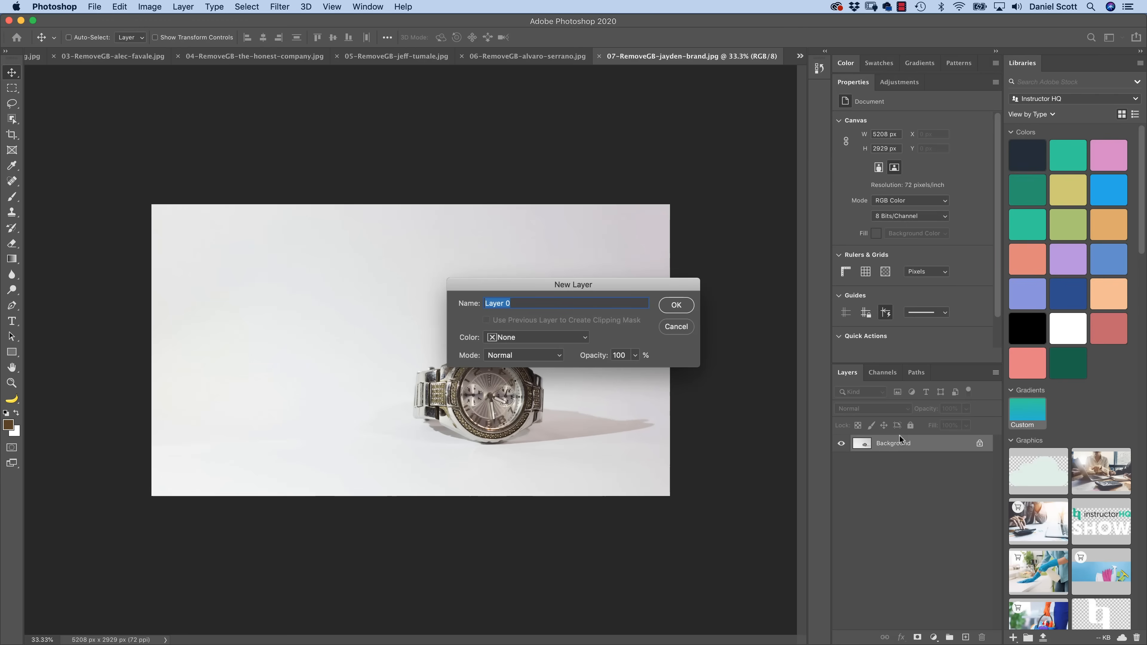
pyautogui.click(680, 308)
pyautogui.click(898, 271)
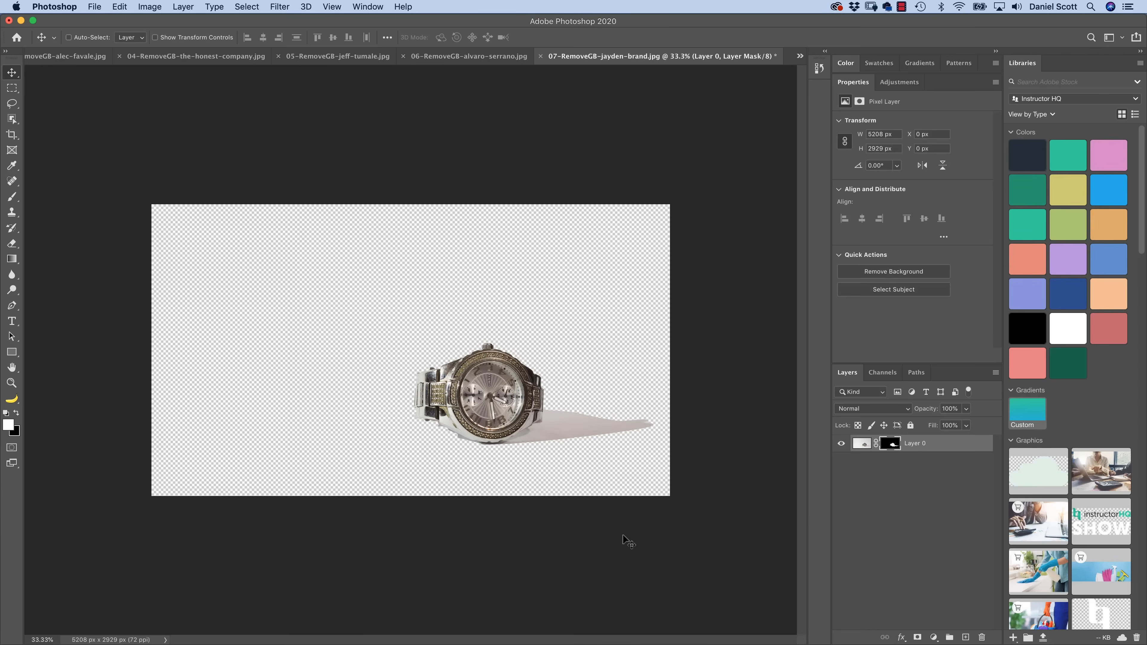
# - Convert the Background of the 08-emoveGB portrait of the woman into Layer 0 and remove its background
pyautogui.click(800, 56)
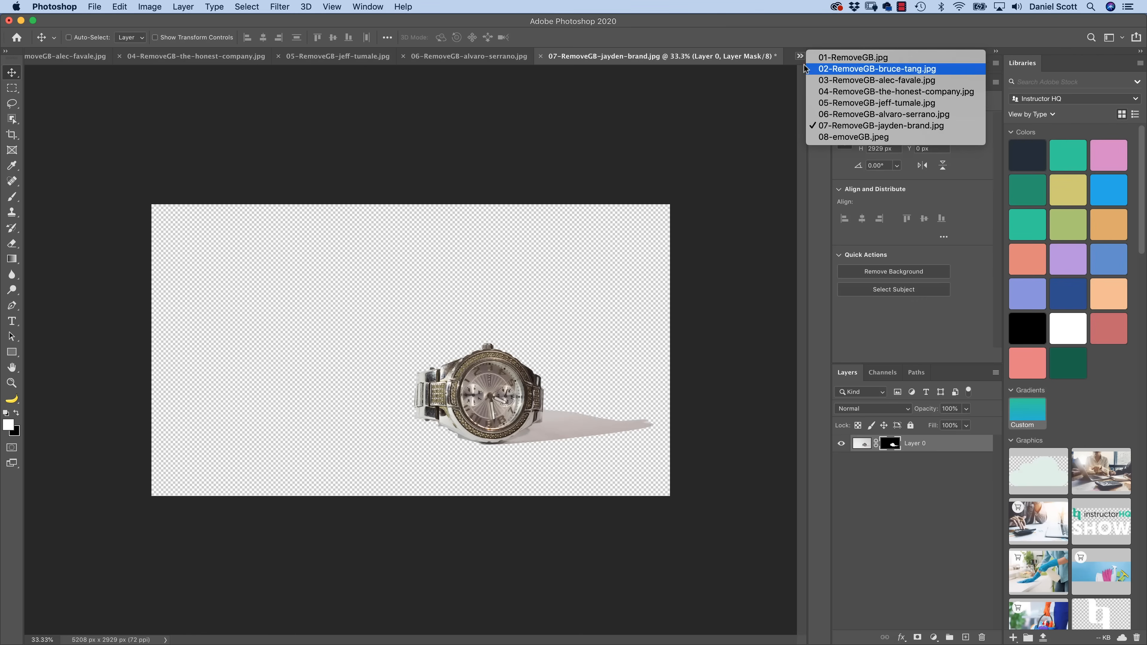
pyautogui.click(854, 137)
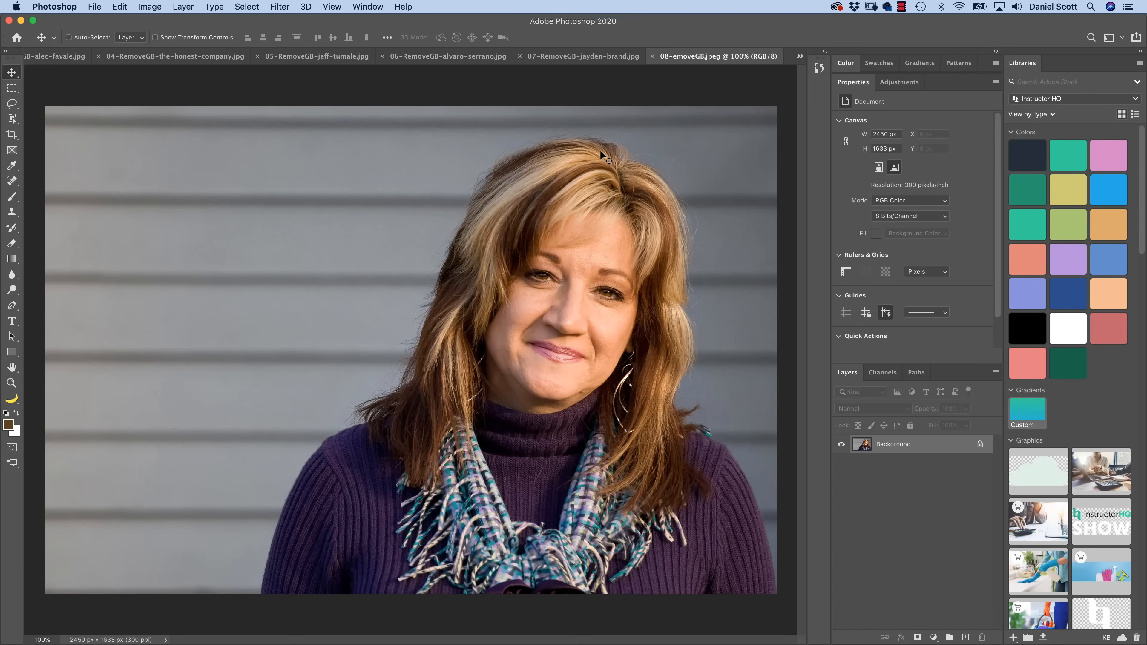
pyautogui.doubleClick(903, 445)
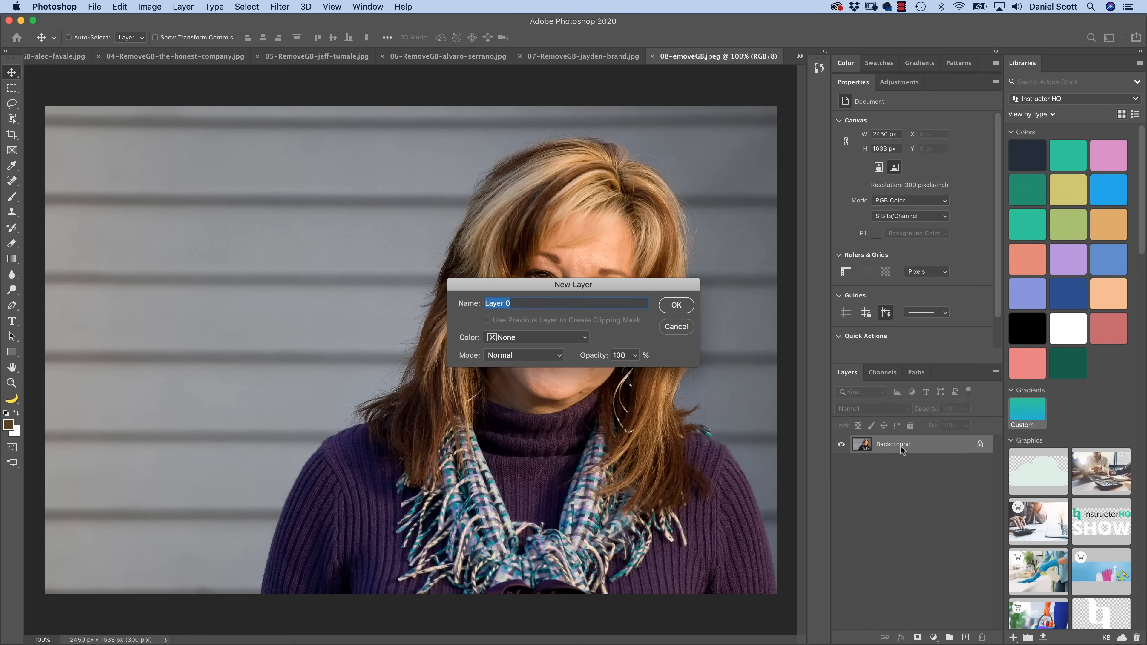
pyautogui.press('Return')
pyautogui.click(899, 272)
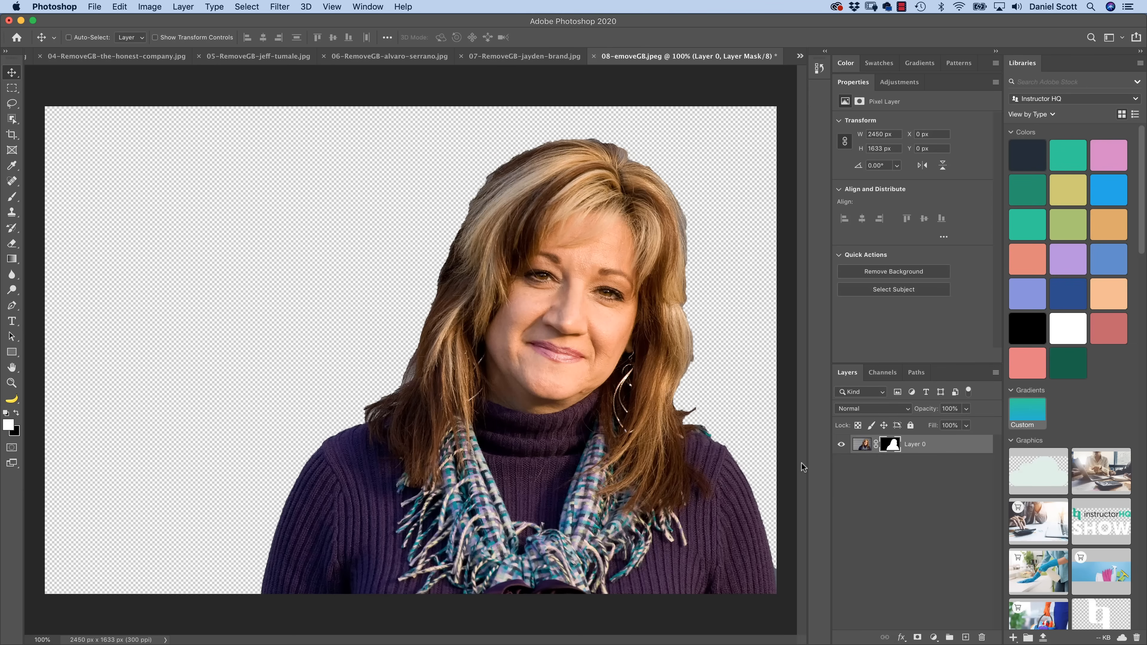
# - Open the portrait's layer mask in Select and Mask and set the Refine Edge Brush size to 28 px
pyautogui.click(892, 445)
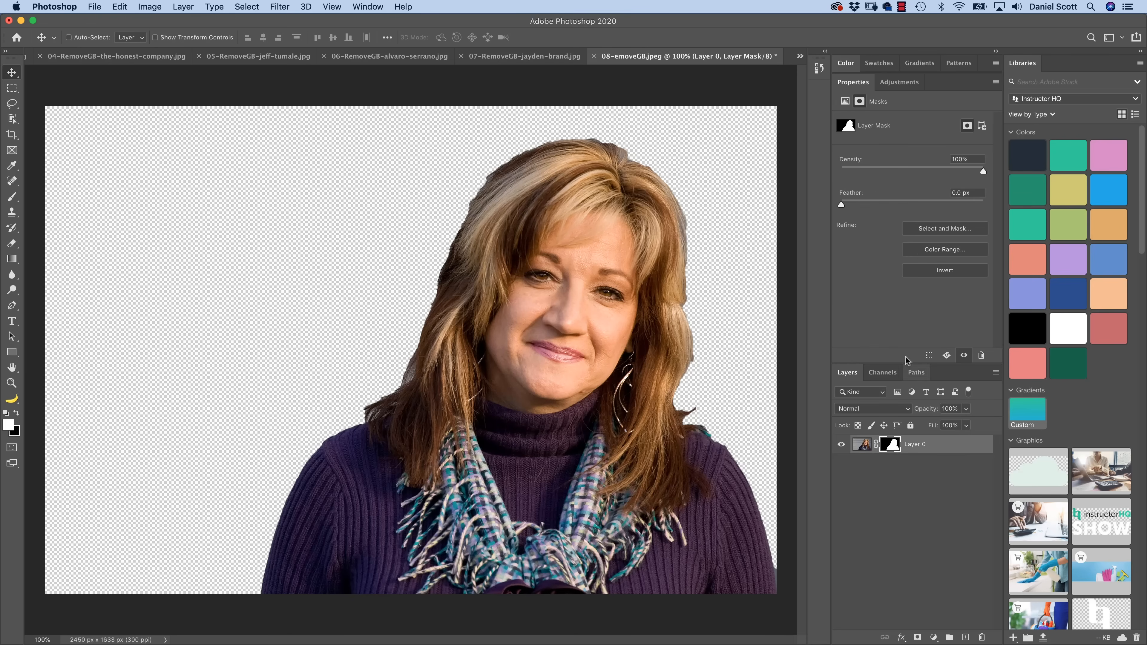
pyautogui.click(953, 229)
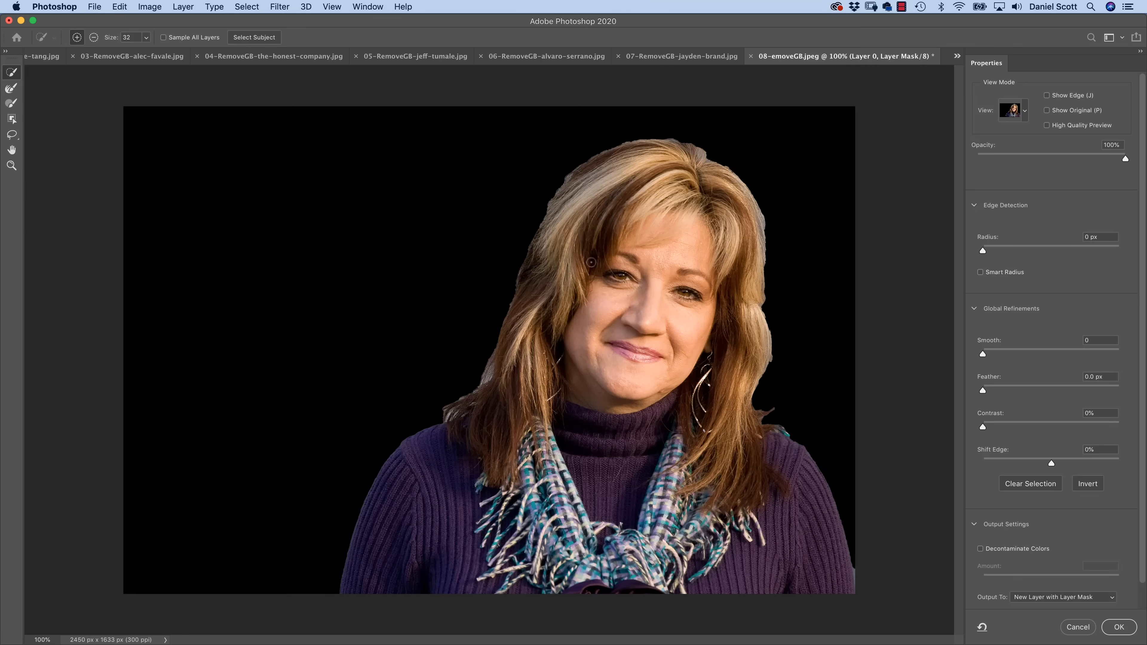
pyautogui.click(11, 90)
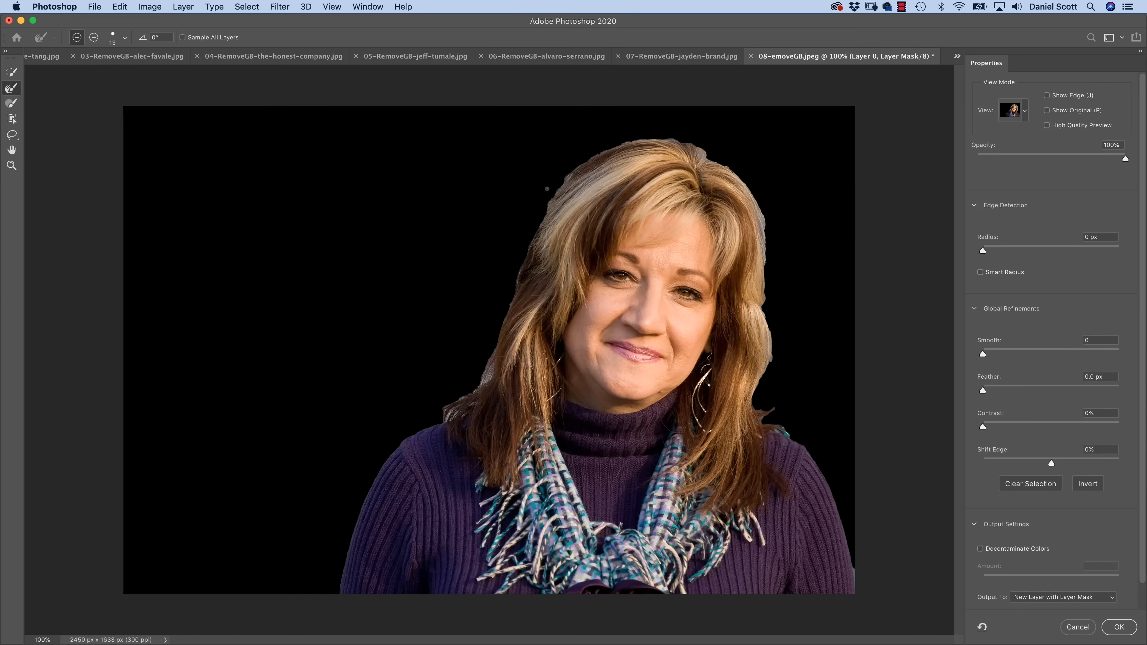
pyautogui.press('super+plus')
pyautogui.press('super+plus')
pyautogui.press('super+plus')
pyautogui.scroll(15, 547, 188)
pyautogui.hscroll(7, 547, 189)
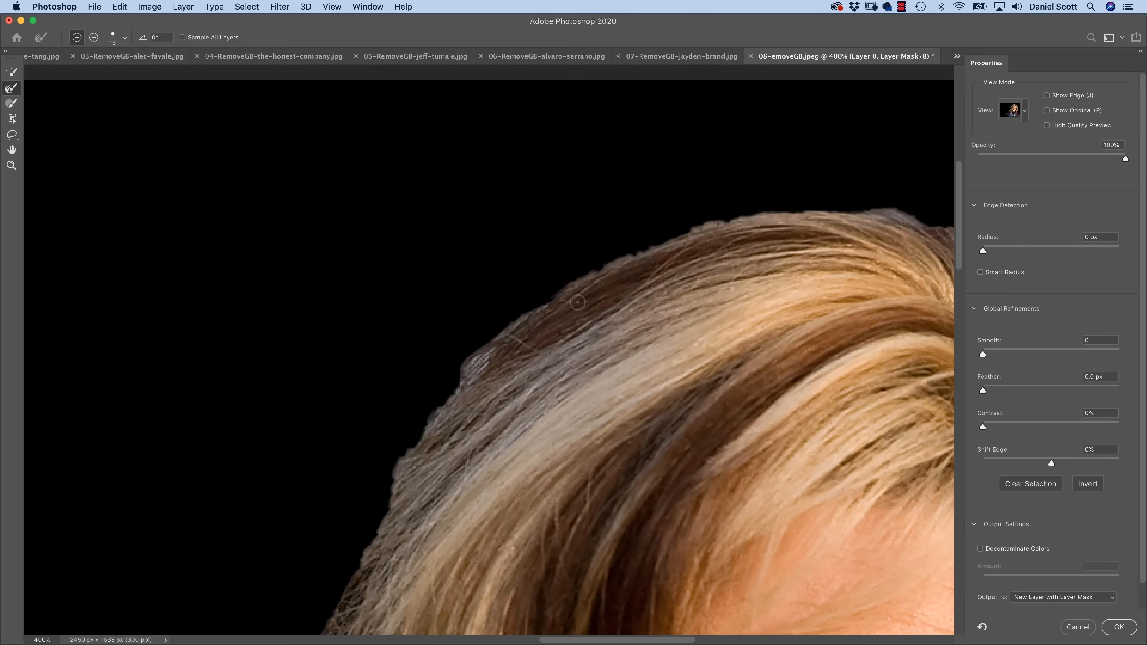
pyautogui.click(125, 41)
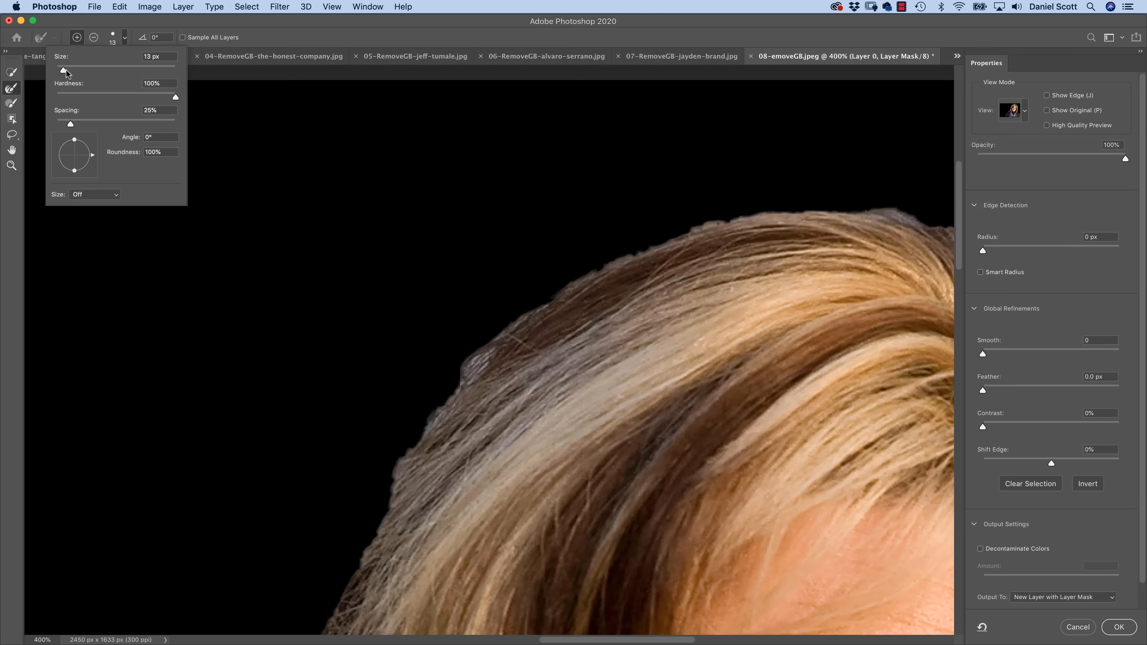
pyautogui.moveTo(64, 70); pyautogui.dragTo(72, 71)
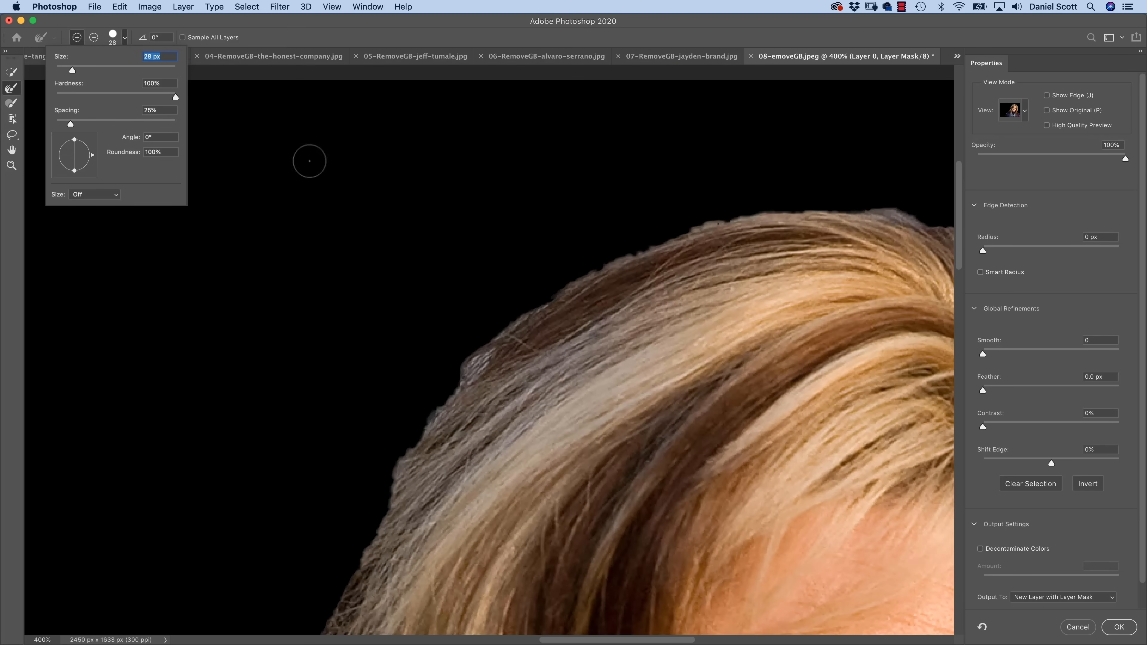
pyautogui.click(455, 35)
# - Brush with the Refine Edge Brush along the hair outline from the upper left of the head down past eye level
pyautogui.moveTo(711, 216)
pyautogui.mouseDown()
pyautogui.moveTo(531, 296)
pyautogui.moveTo(479, 337)
pyautogui.moveTo(441, 408)
pyautogui.mouseUp()
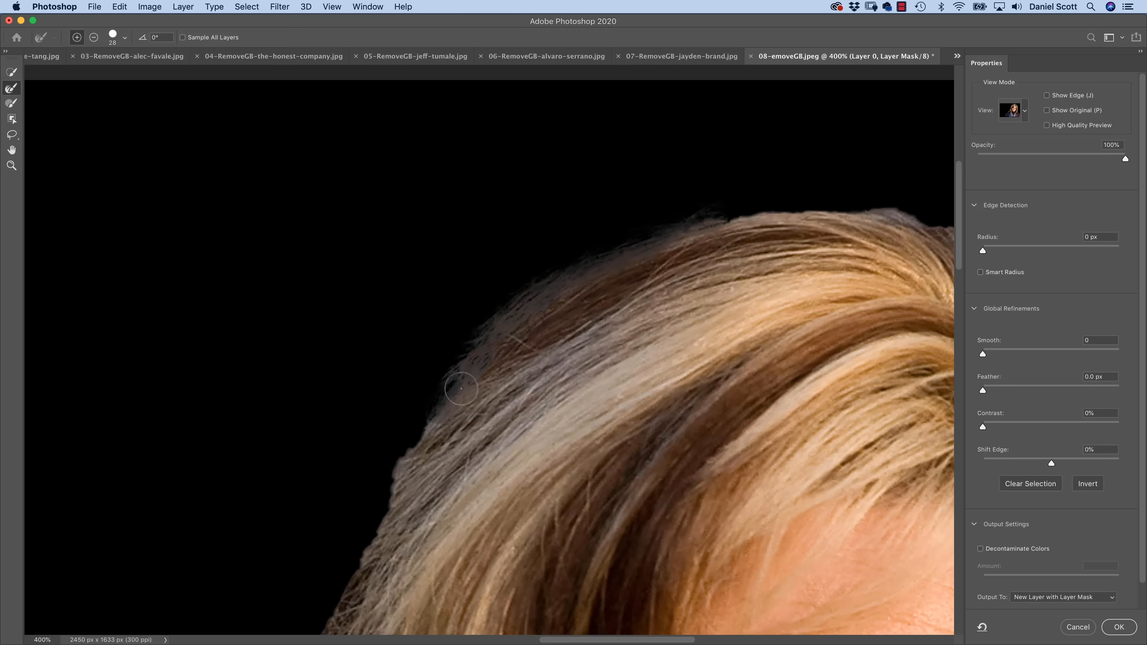
pyautogui.moveTo(461, 388)
pyautogui.mouseDown()
pyautogui.moveTo(403, 461)
pyautogui.moveTo(365, 552)
pyautogui.mouseUp()
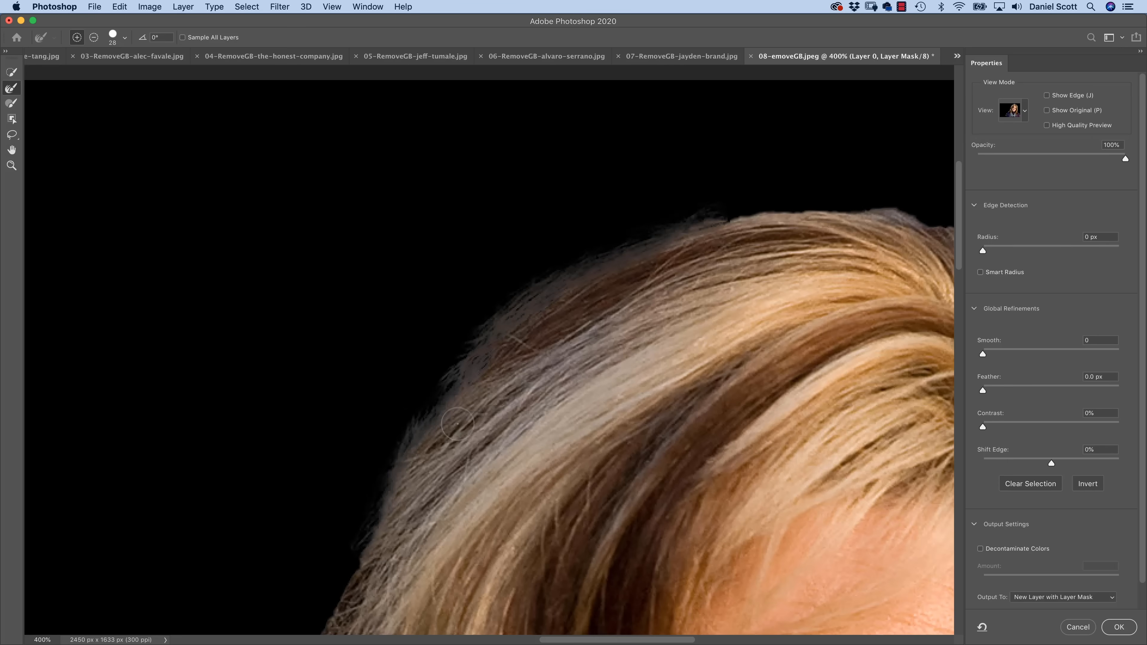
pyautogui.scroll(-5, 406, 511)
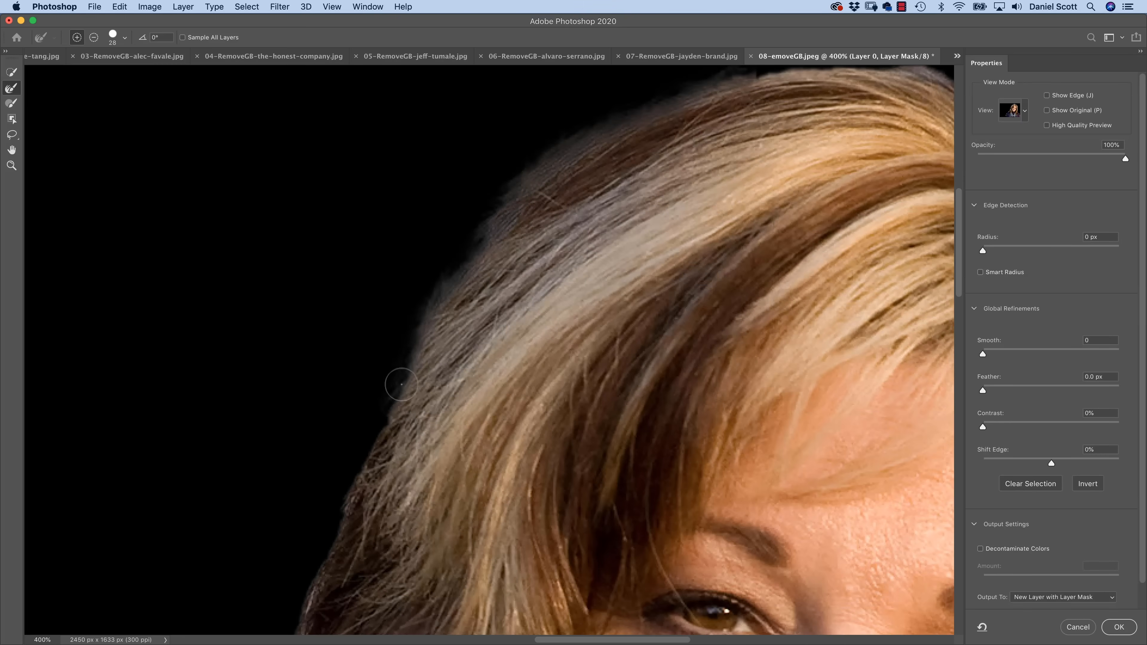
pyautogui.moveTo(401, 384); pyautogui.dragTo(340, 510)
pyautogui.scroll(-1, 335, 526)
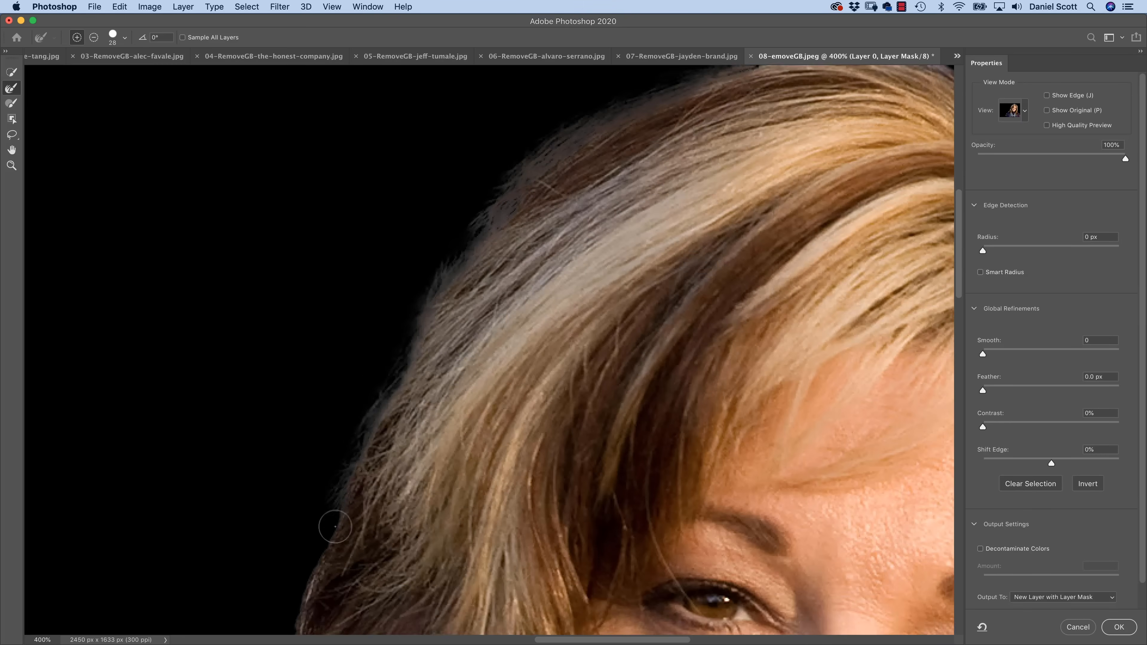
pyautogui.scroll(-5, 335, 526)
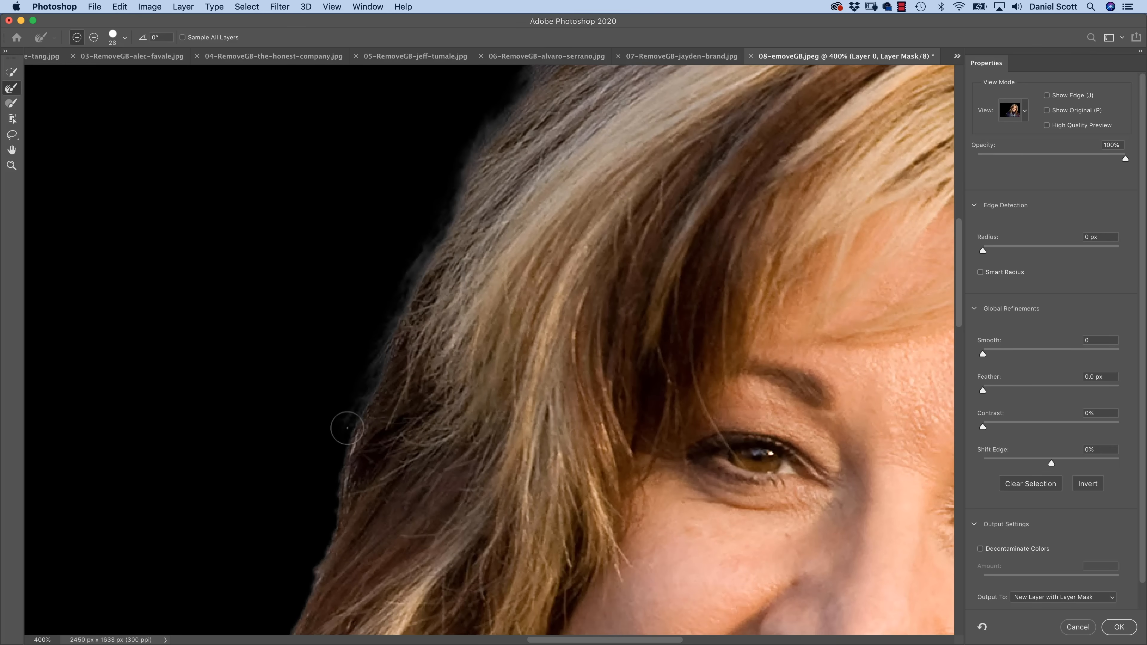
pyautogui.moveTo(347, 428); pyautogui.dragTo(328, 546)
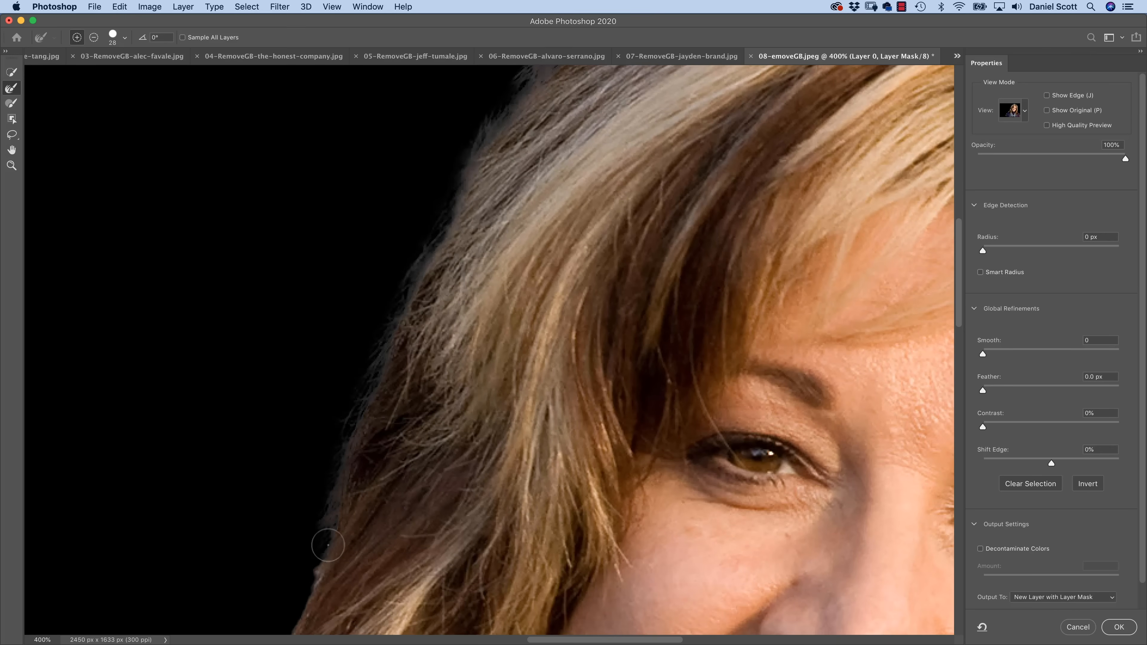
# - Refine the hair edge again on the upper left of the head and on across the crown
pyautogui.scroll(5, 501, 220)
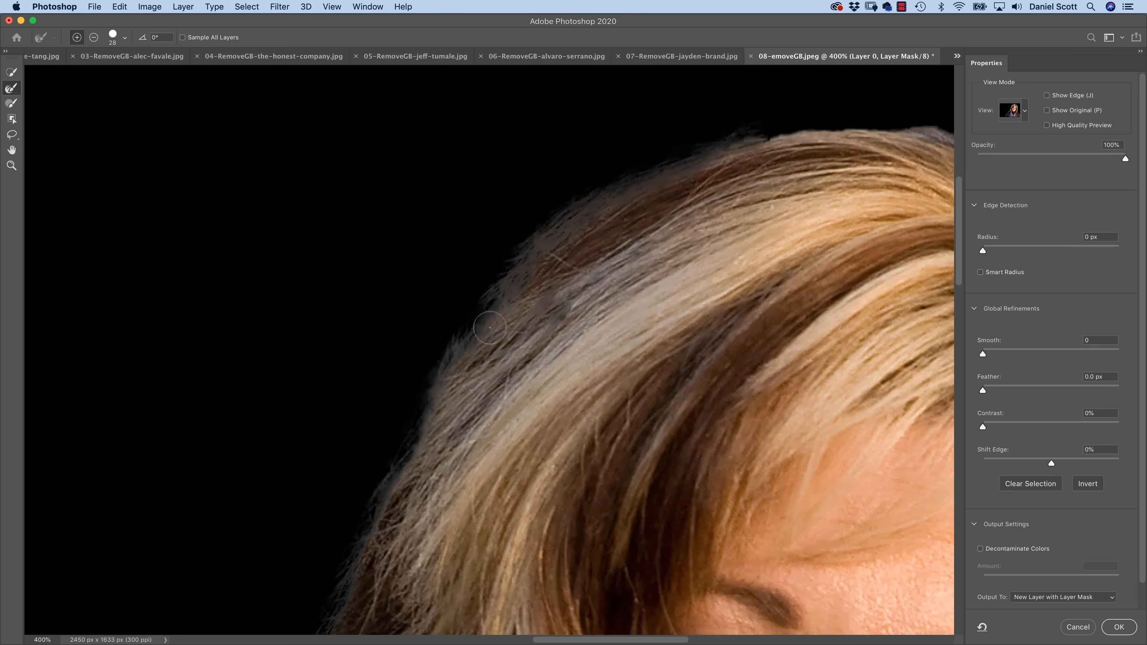
pyautogui.moveTo(475, 358); pyautogui.dragTo(618, 281)
pyautogui.scroll(5, 619, 280)
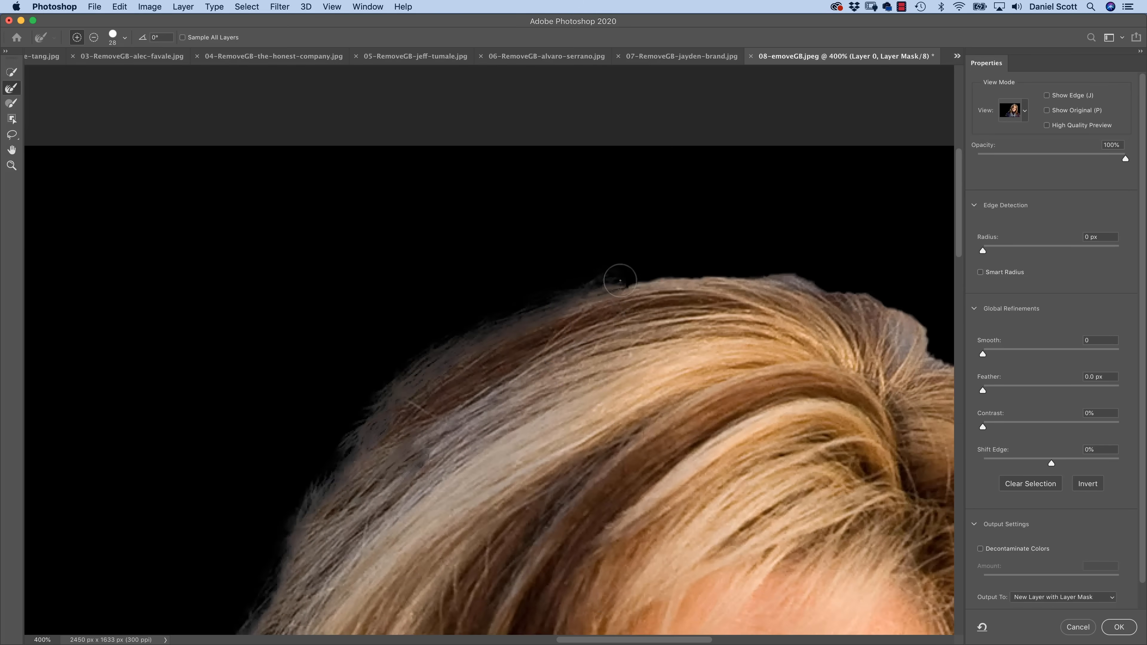
pyautogui.moveTo(551, 277)
pyautogui.mouseDown()
pyautogui.moveTo(602, 265)
pyautogui.moveTo(624, 277)
pyautogui.moveTo(768, 259)
pyautogui.mouseUp()
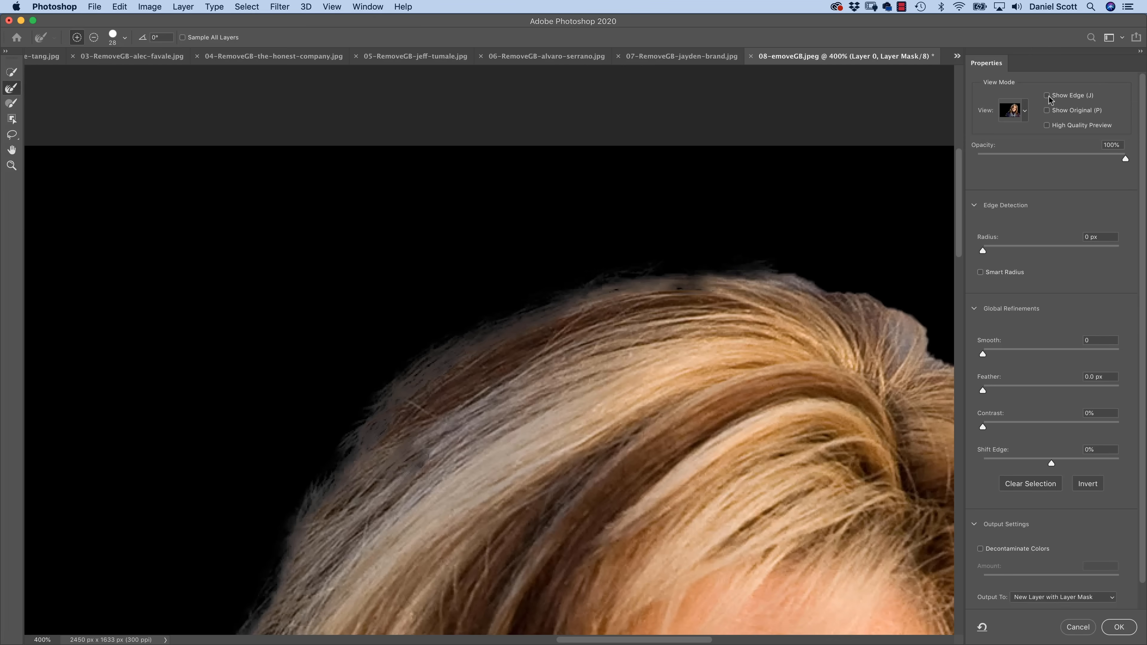
# - Preview the mask On White, refine the hair edge on the right side of the head, and apply Select and Mask
pyautogui.click(1025, 112)
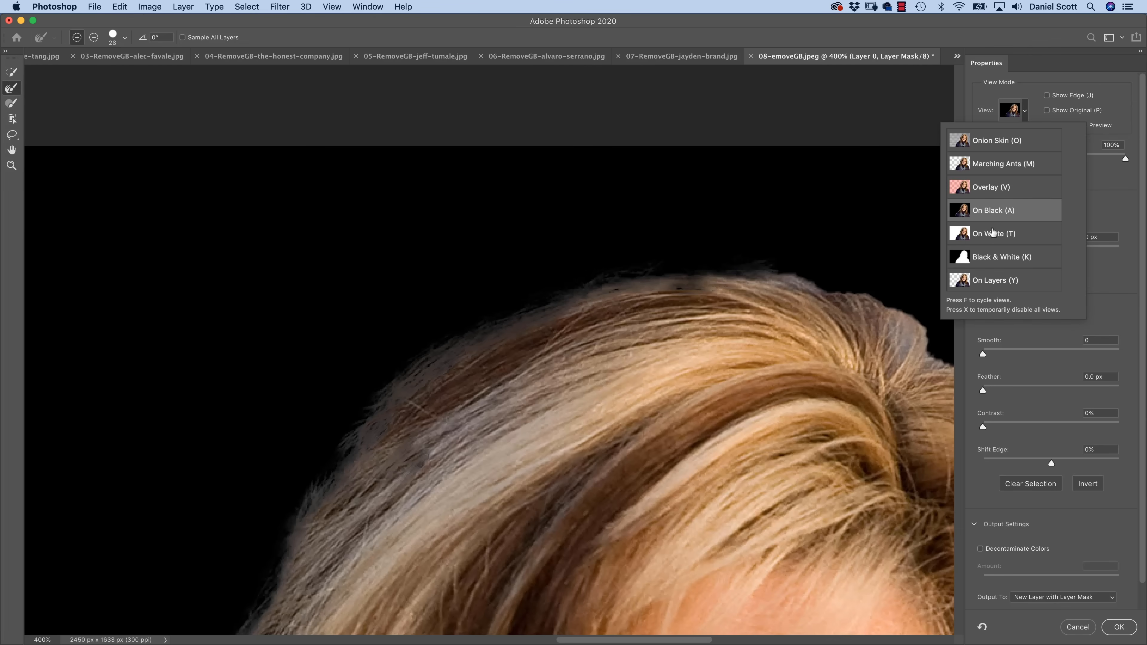
pyautogui.hscroll(10, 665, 264)
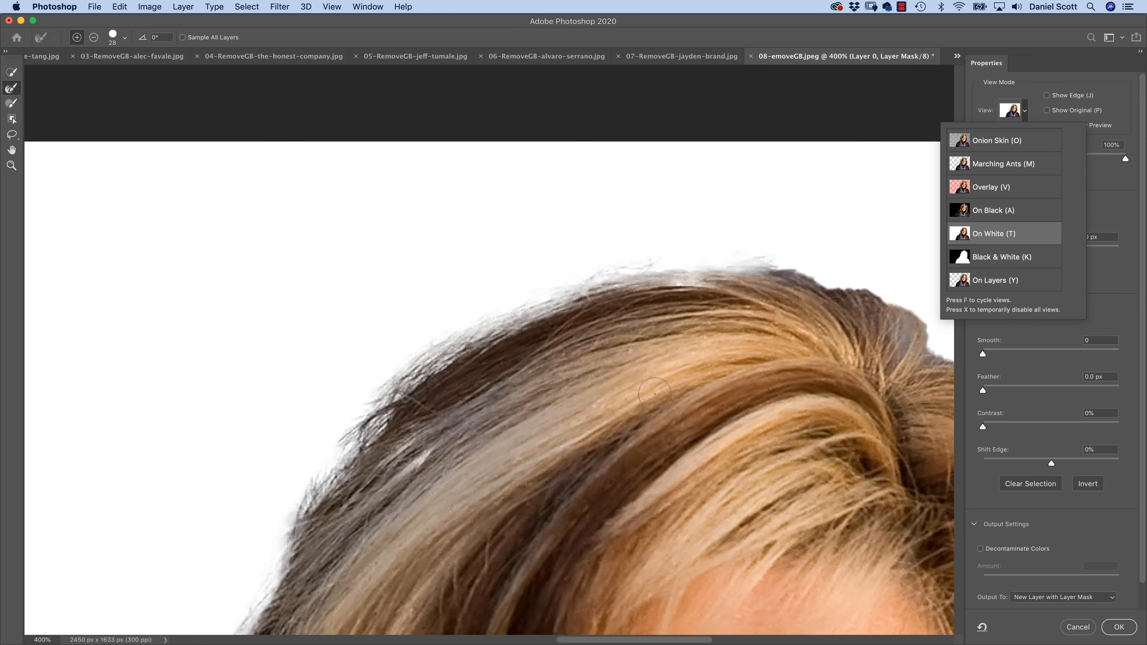
pyautogui.moveTo(644, 326)
pyautogui.mouseDown()
pyautogui.moveTo(691, 334)
pyautogui.moveTo(807, 435)
pyautogui.moveTo(768, 410)
pyautogui.moveTo(831, 495)
pyautogui.moveTo(858, 576)
pyautogui.mouseUp()
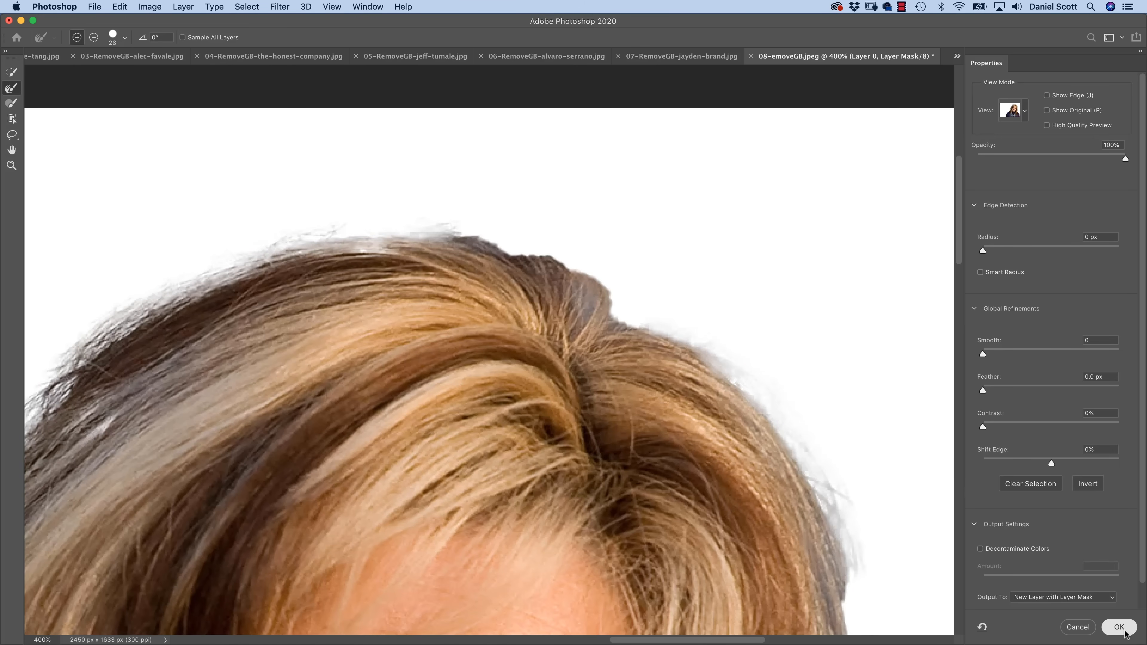
pyautogui.click(1115, 626)
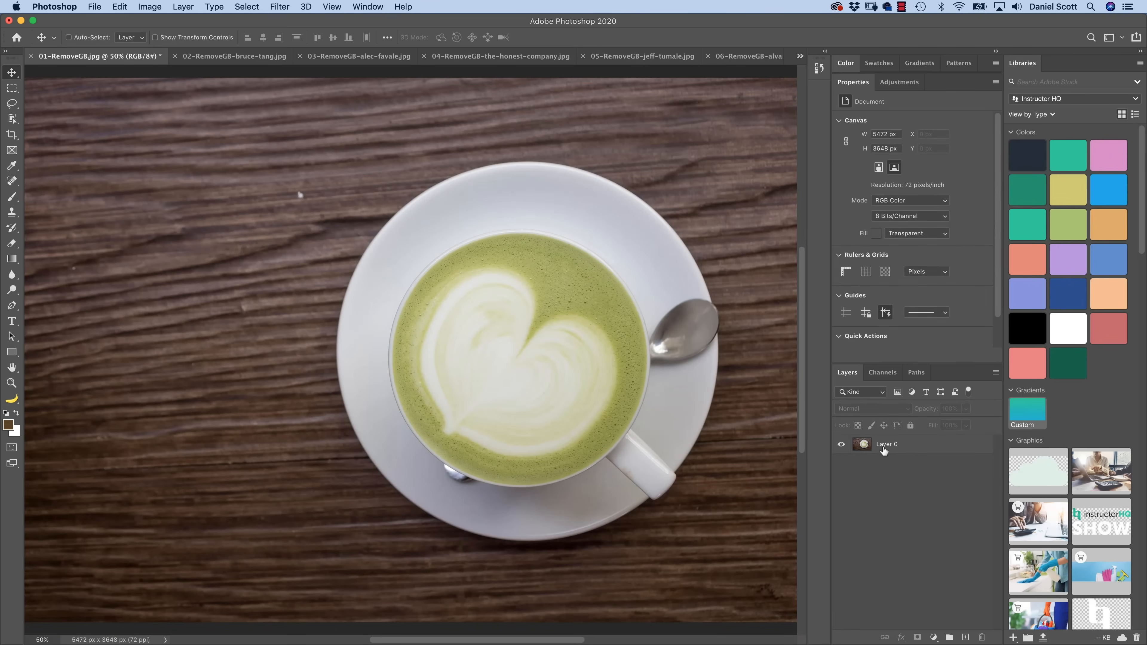
# - Select Layer 0 of the 01-RemoveGB matcha cup image to show its layer quick actions
pyautogui.scroll(-2, 952, 342)
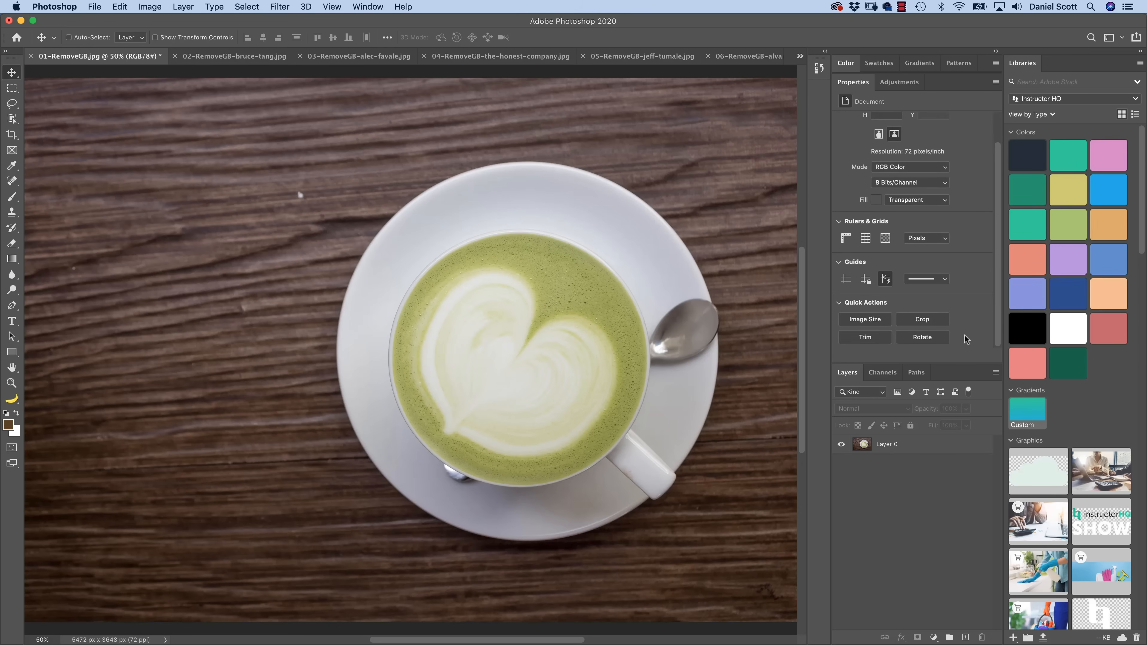
pyautogui.click(871, 450)
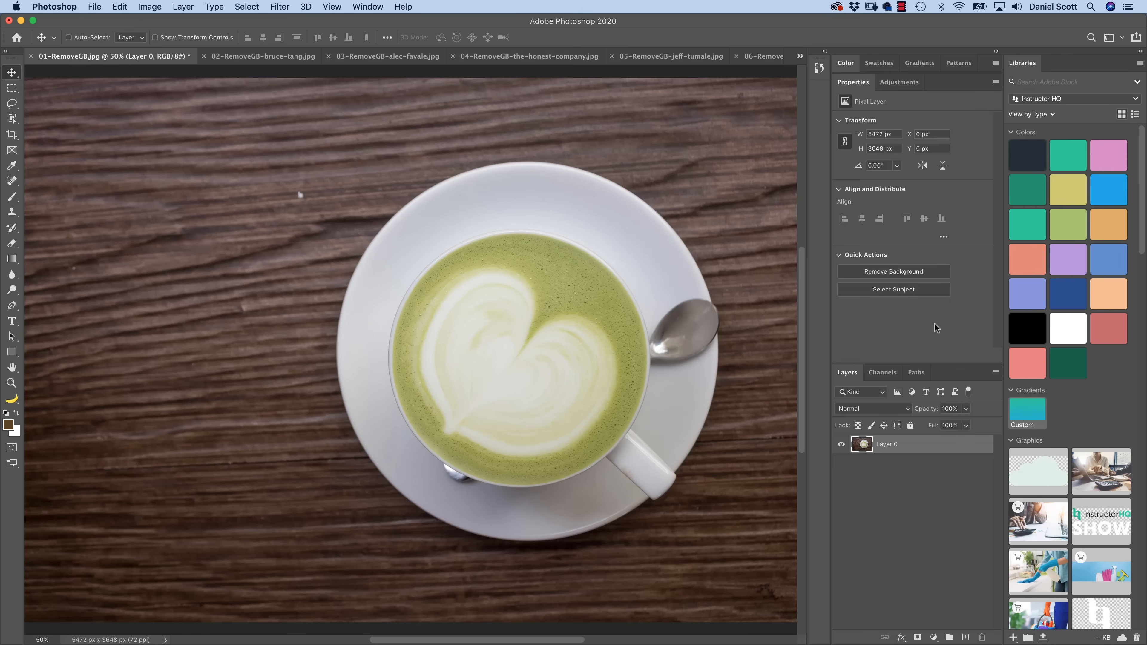
# - Close all open documents, discarding the changes for all of them
pyautogui.click(94, 6)
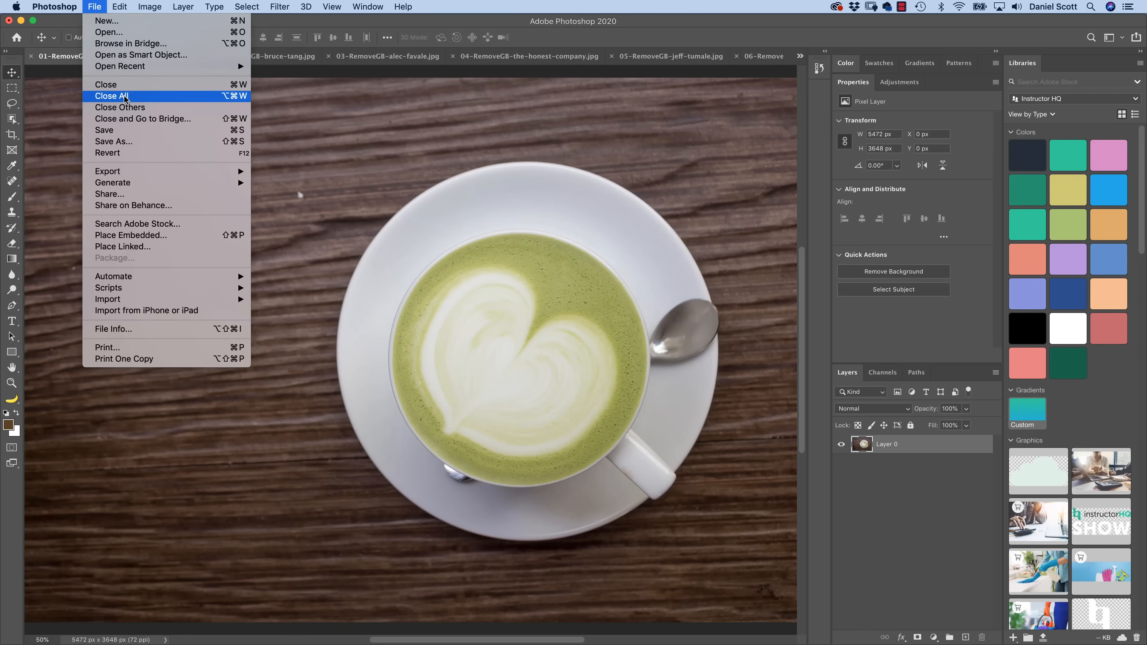
pyautogui.click(113, 96)
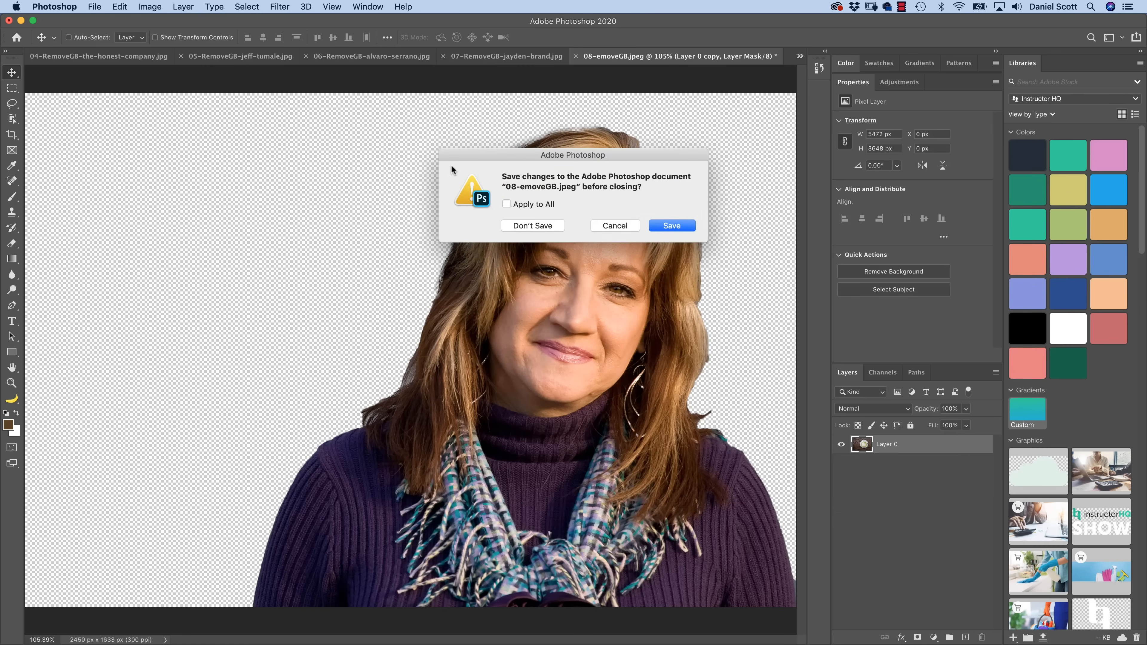
pyautogui.click(511, 205)
pyautogui.click(539, 226)
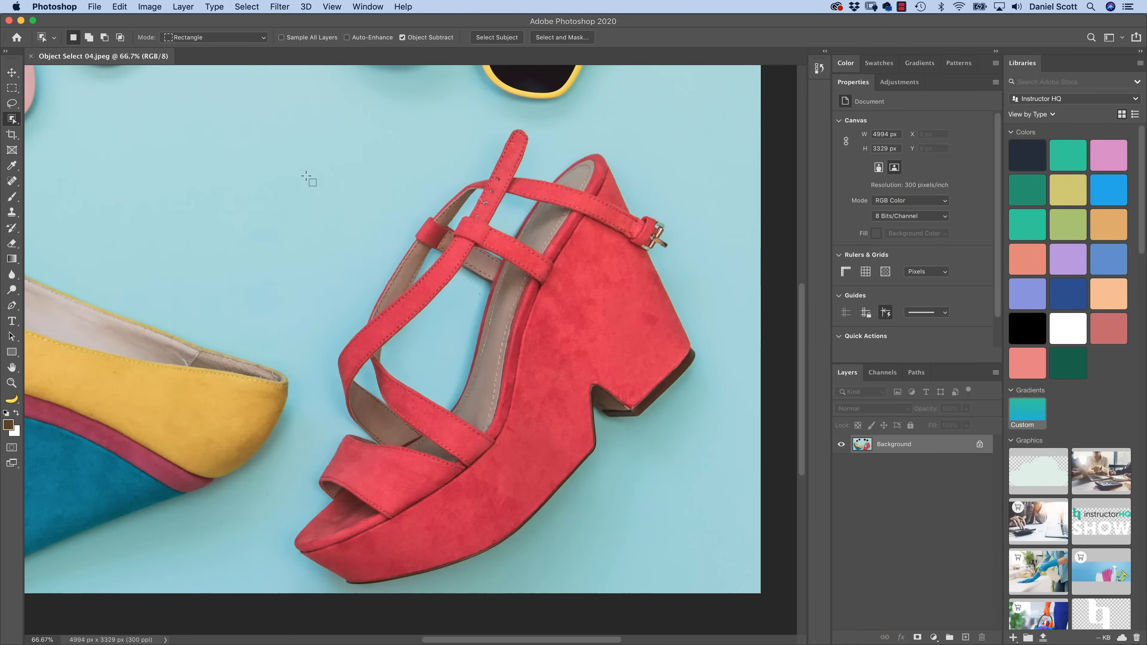
# - In Object Select 04, select the red wedge sandal with the Object Selection tool, followed by a new selection of the yellow sunglasses
pyautogui.moveTo(330, 191); pyautogui.dragTo(660, 525)
pyautogui.hscroll(-4, 681, 524)
pyautogui.hscroll(3, 681, 524)
pyautogui.scroll(8, 681, 525)
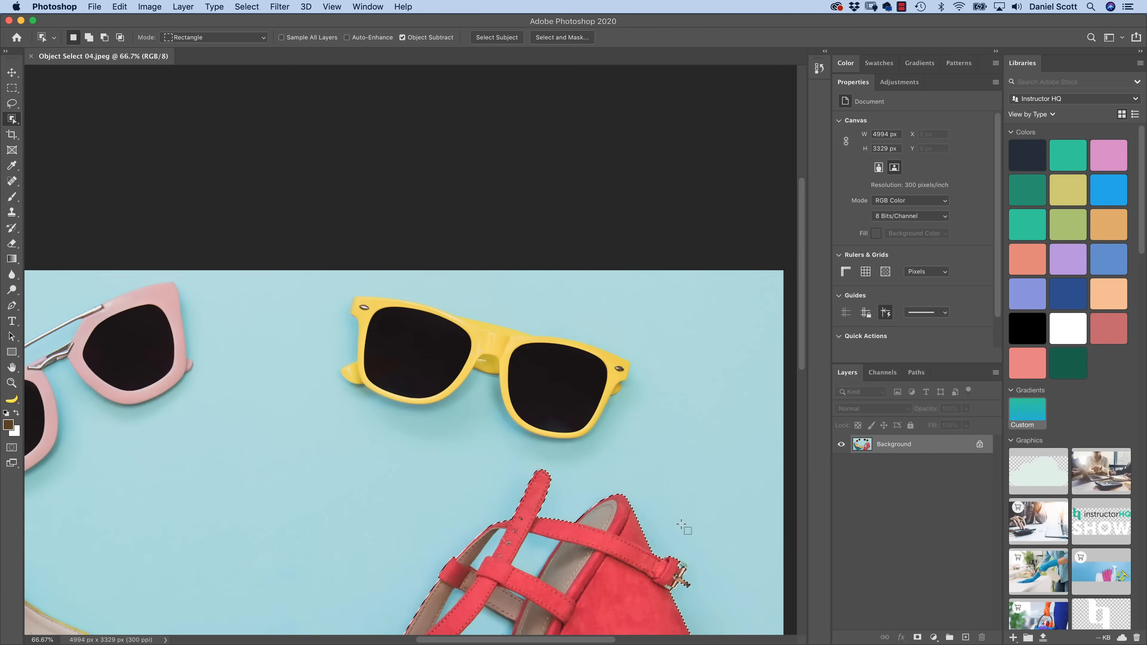
pyautogui.moveTo(314, 288); pyautogui.dragTo(659, 447)
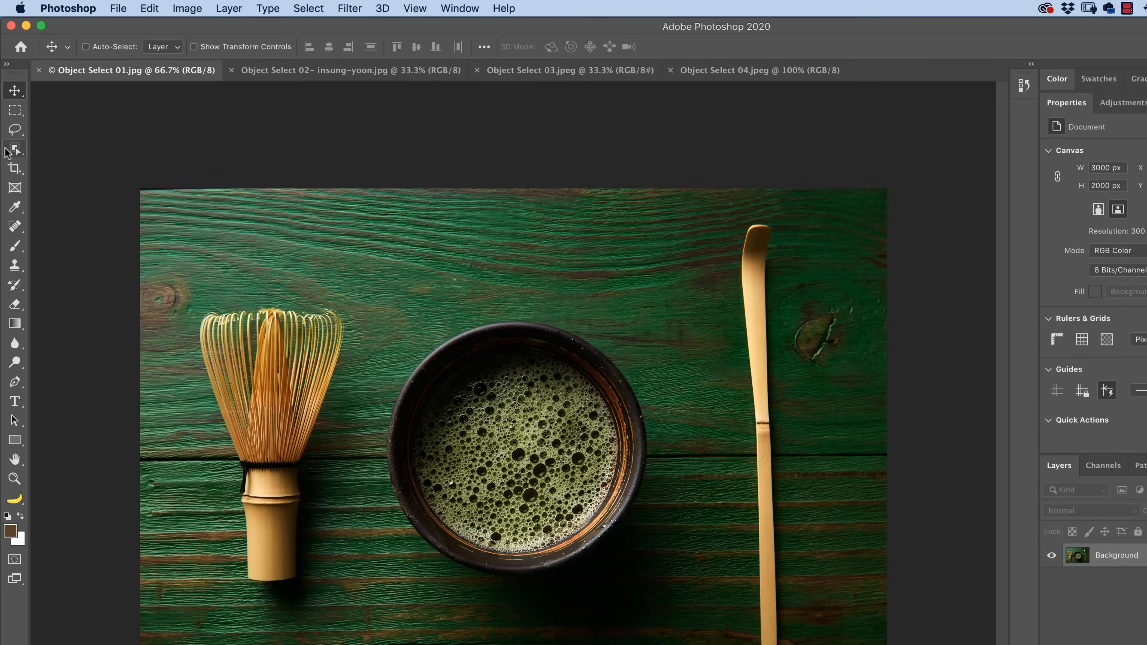
# - With the Object Selection Tool, select the bamboo scoop in Object Select 01 and mask the layer to it
pyautogui.click(12, 150)
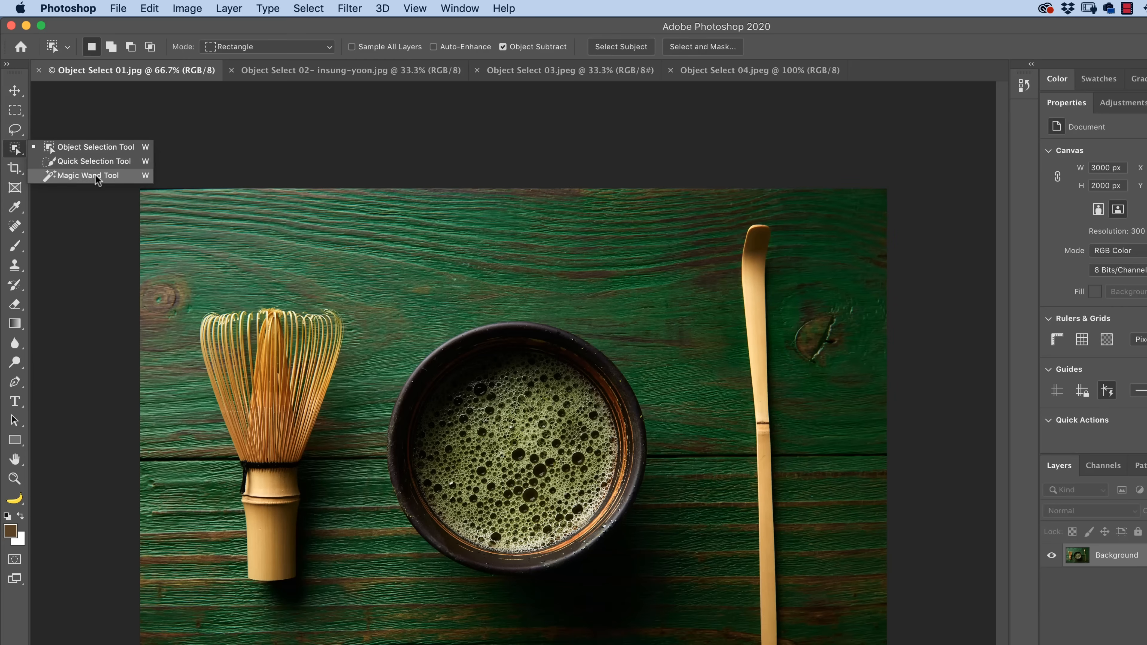
pyautogui.click(67, 147)
pyautogui.moveTo(731, 214); pyautogui.dragTo(790, 644)
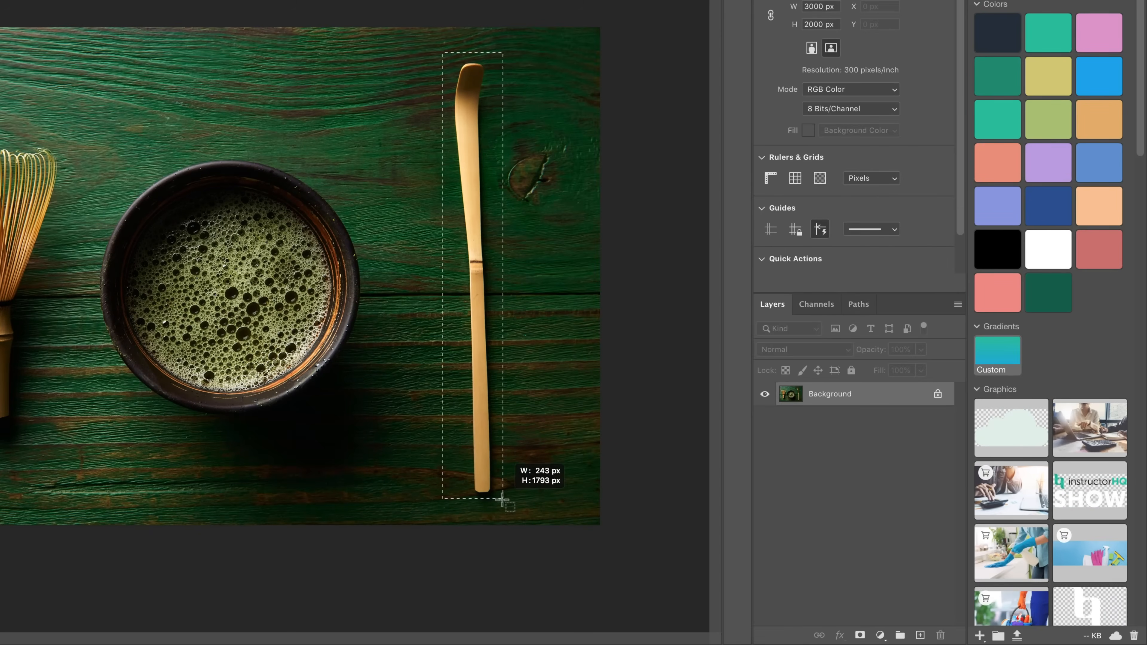
pyautogui.moveTo(503, 499); pyautogui.dragTo(508, 509)
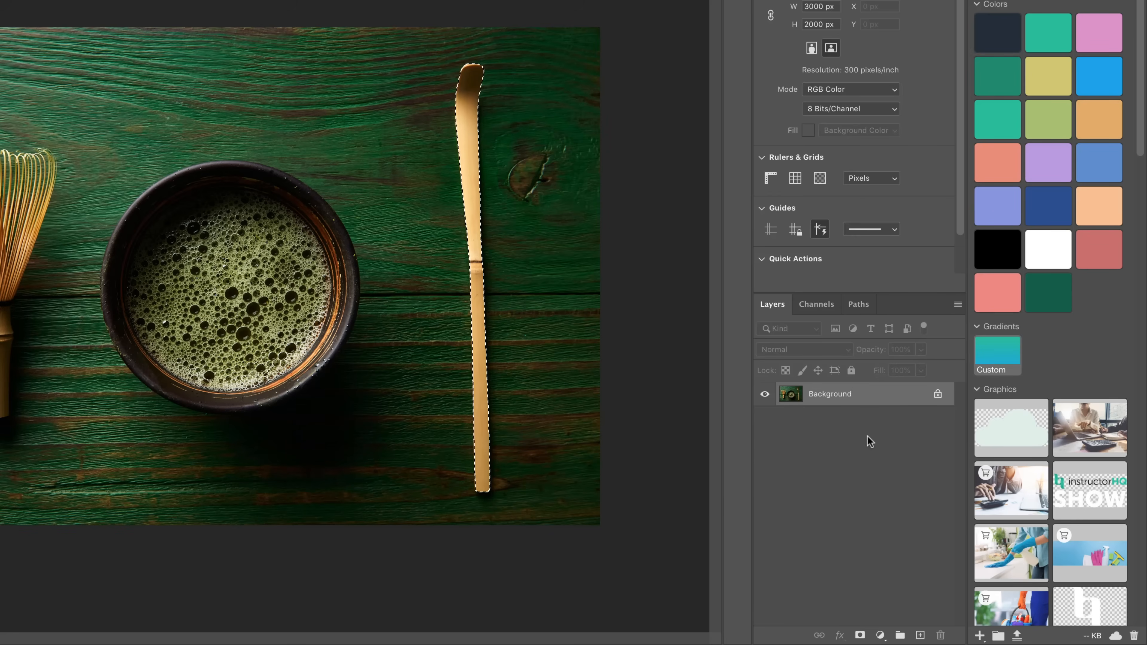
pyautogui.click(860, 634)
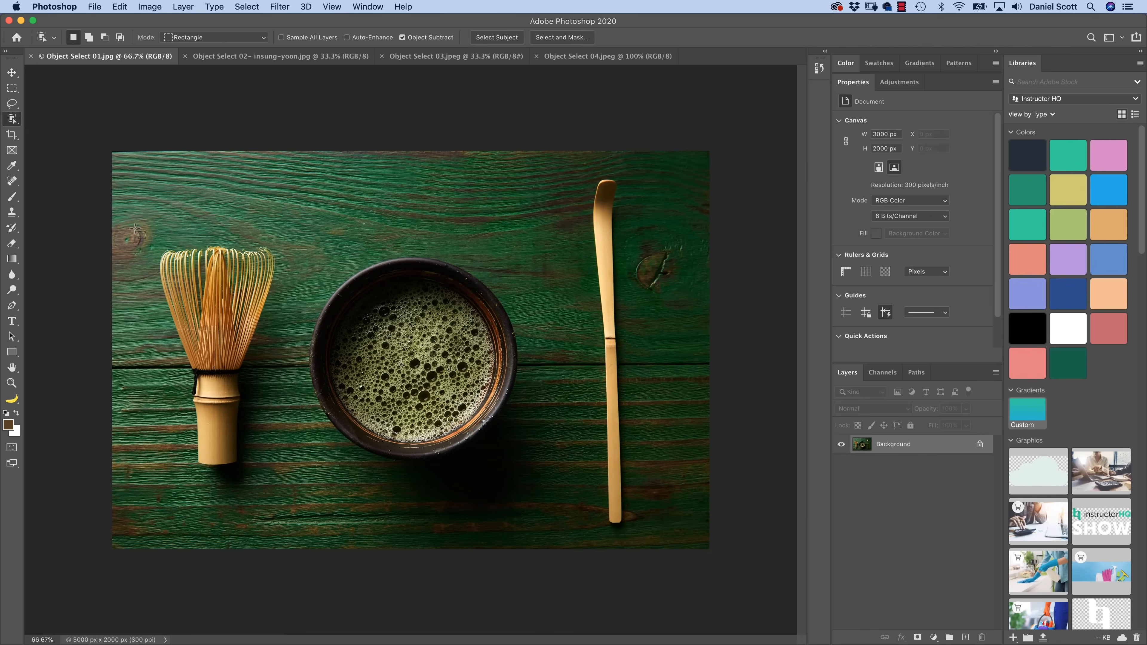
# - Select the bamboo whisk in Object Select 01 as an object and add a layer mask from the selection
pyautogui.moveTo(135, 229); pyautogui.dragTo(333, 510)
pyautogui.click(917, 637)
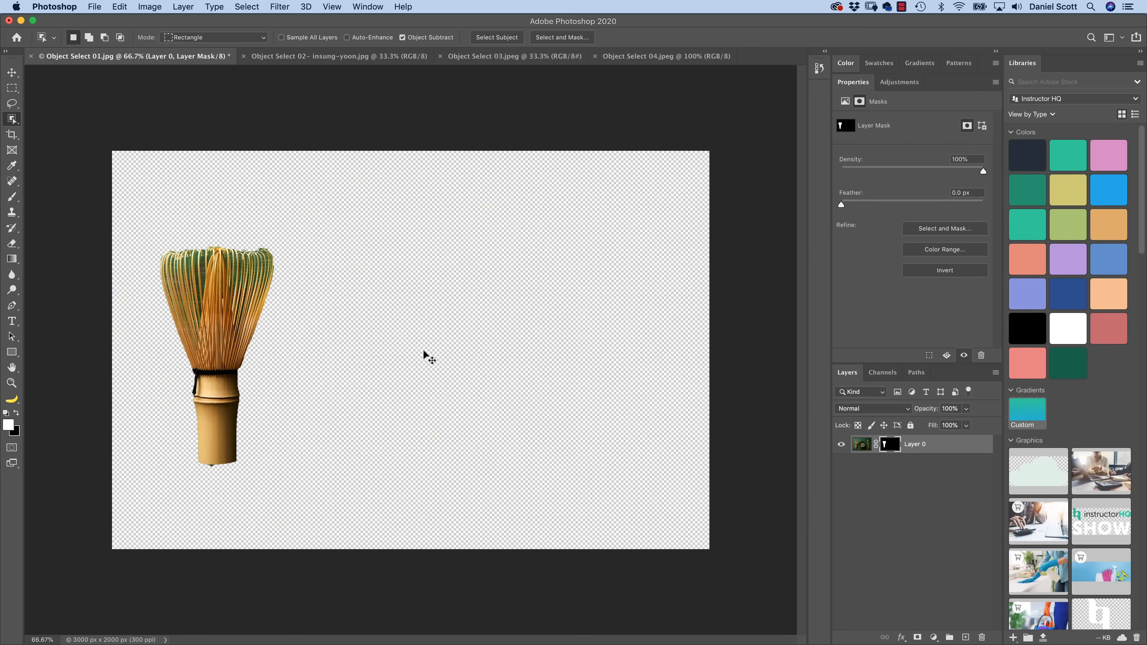
# - Undo the whisk masking, then select the bamboo scoop with the Object Selection tool and expand the selection by 60 pixels
pyautogui.press('super+z')
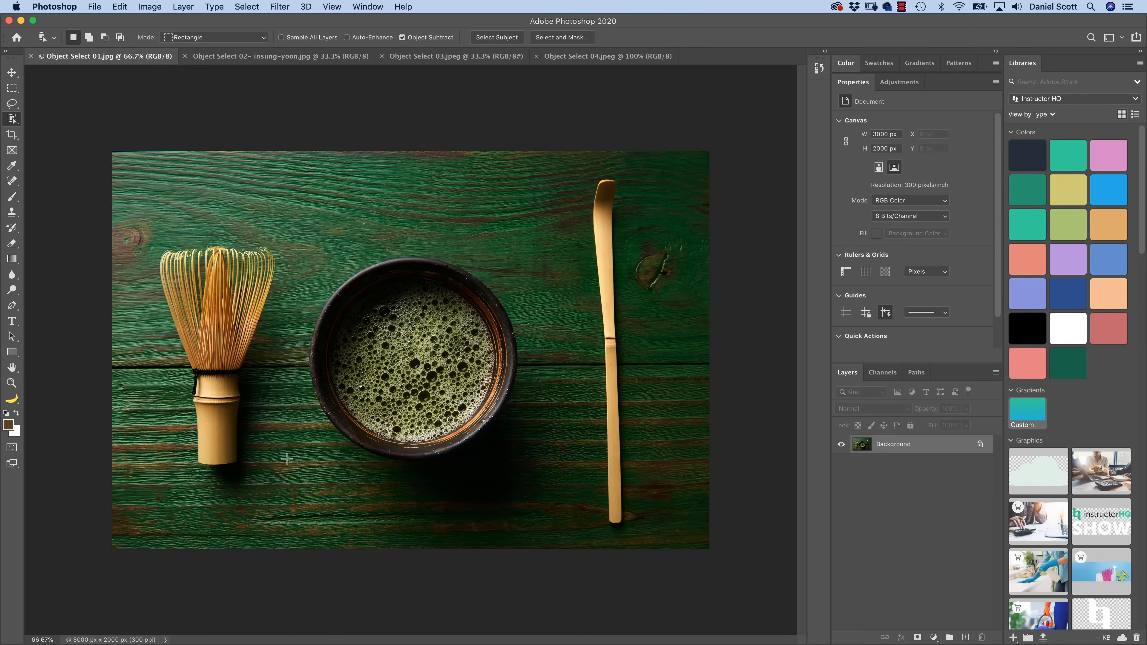
pyautogui.moveTo(571, 171); pyautogui.dragTo(646, 527)
pyautogui.click(248, 7)
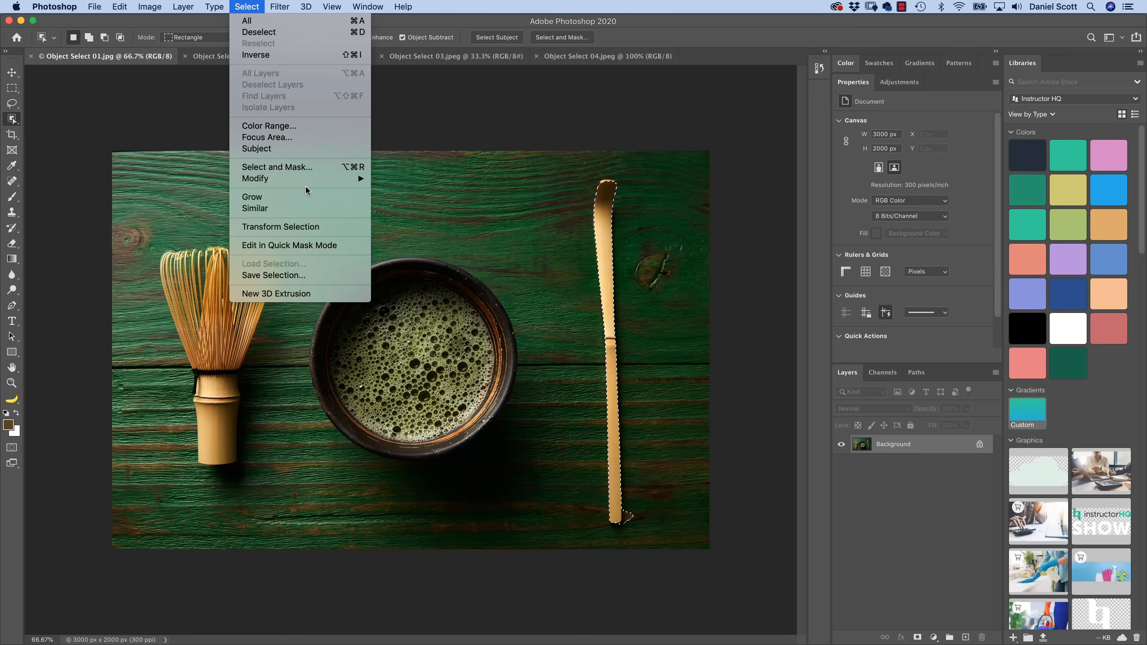
pyautogui.moveTo(307, 179)
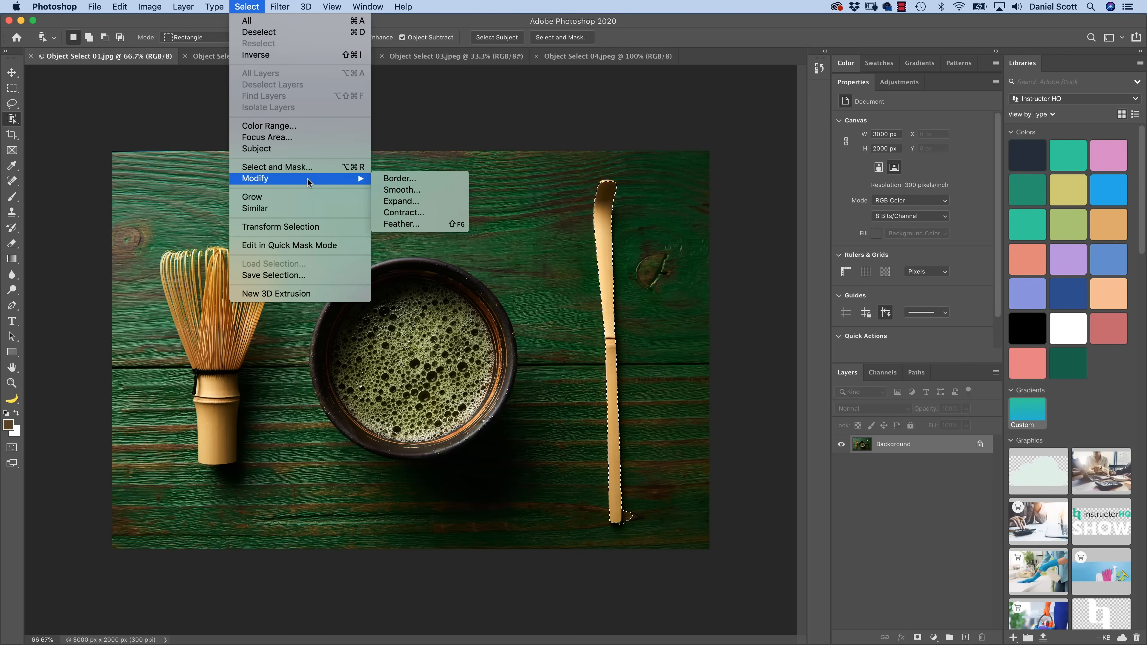
pyautogui.click(411, 202)
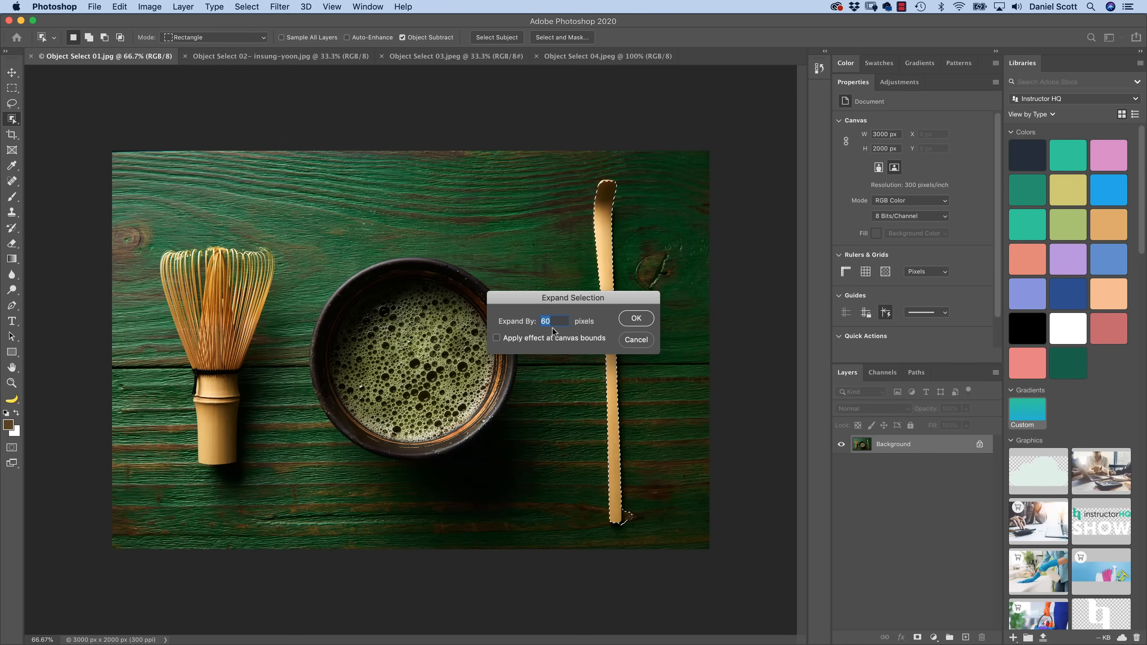
pyautogui.click(636, 318)
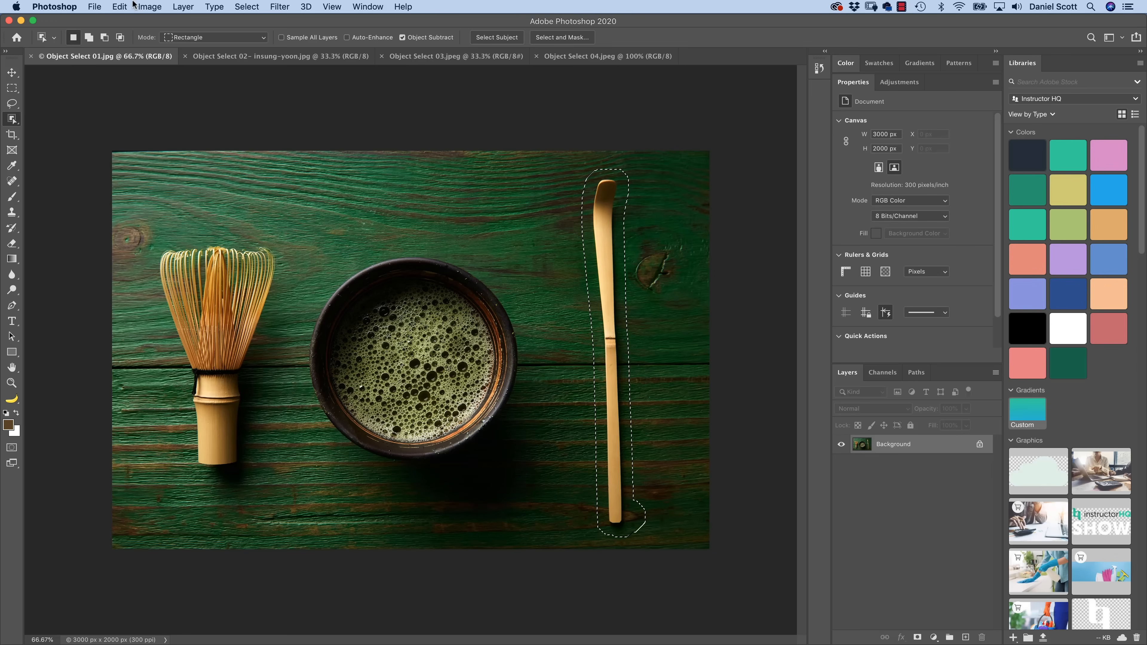
# - Remove the bamboo scoop with Content-Aware Fill, output to a duplicate layer, and clear the selection
pyautogui.click(119, 7)
pyautogui.click(165, 222)
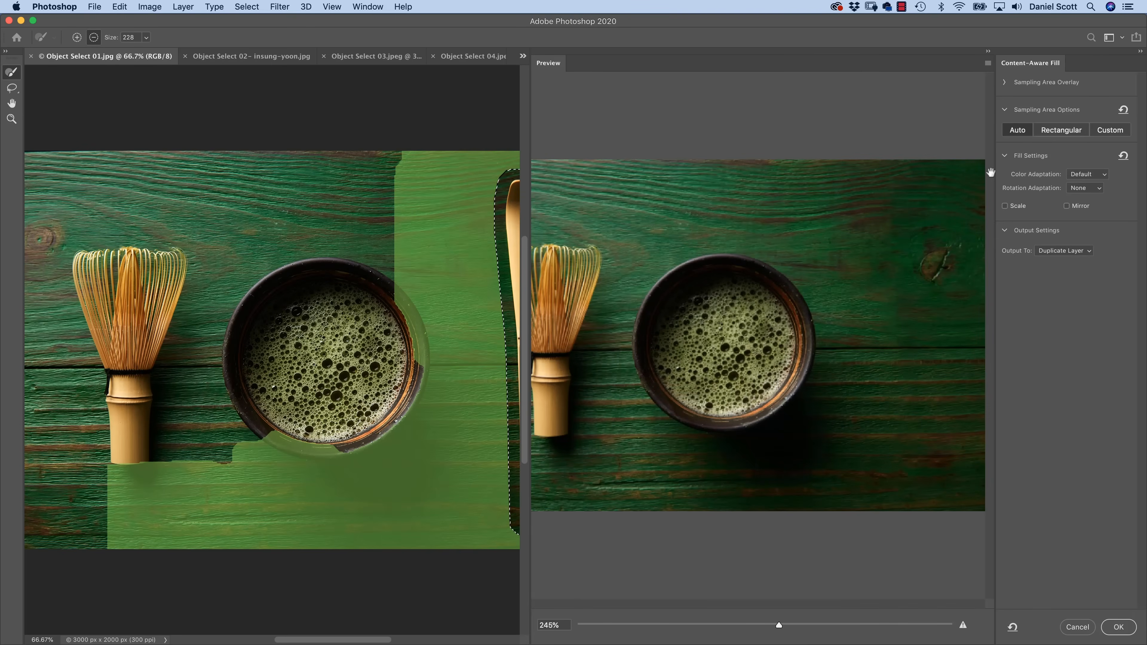
pyautogui.click(1117, 627)
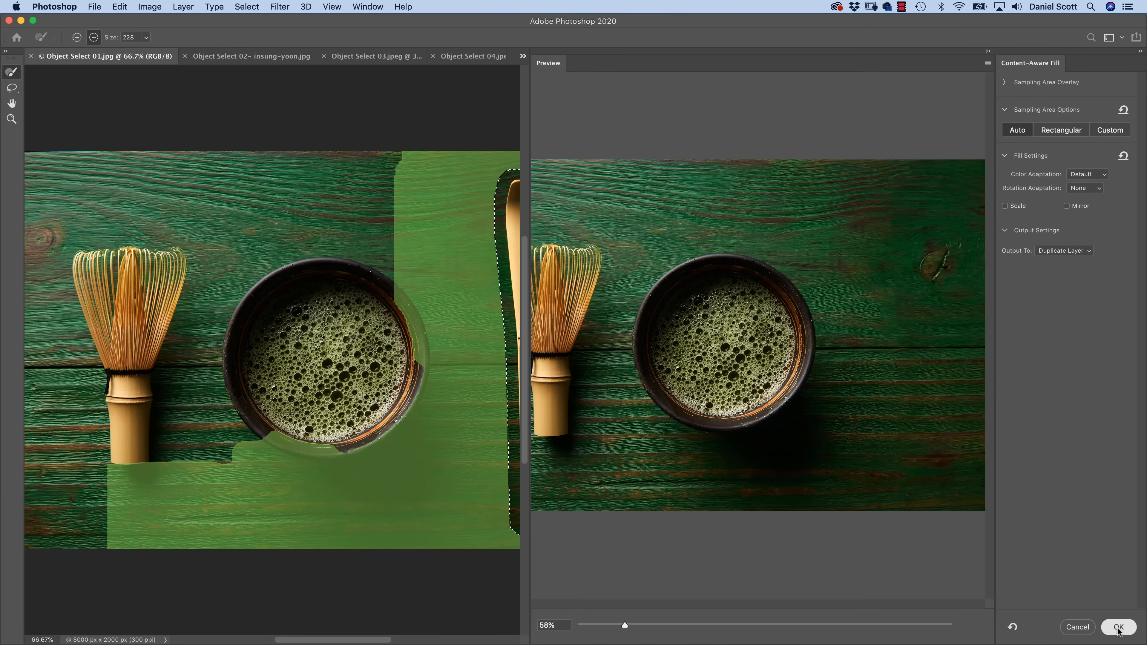
pyautogui.press('super+d')
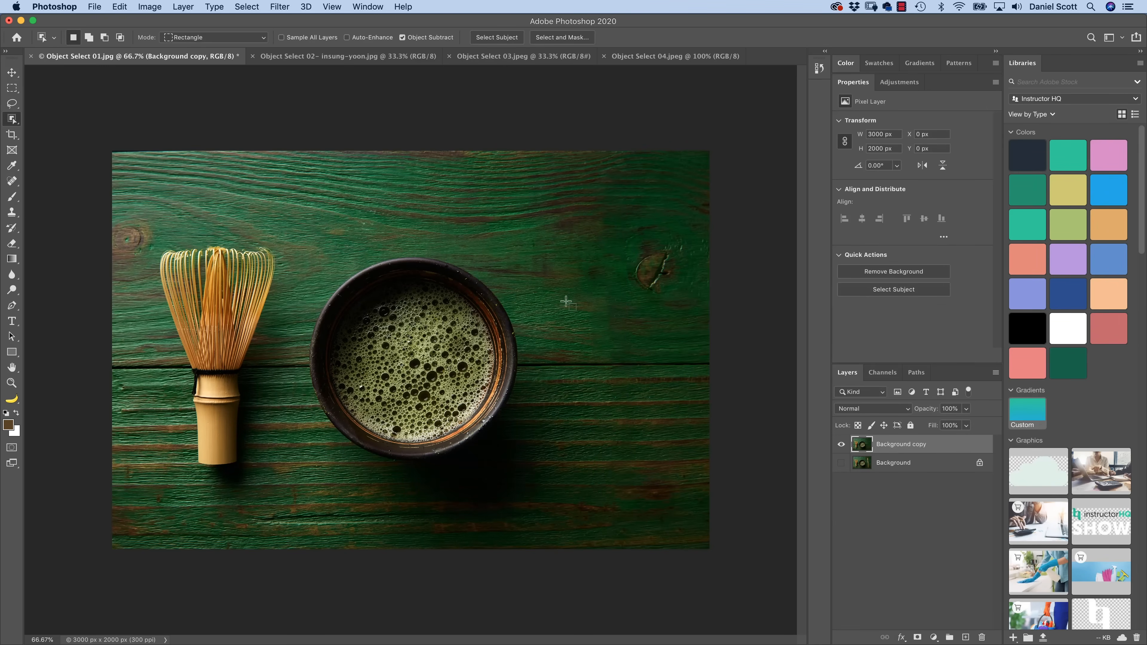
# - In Object Select 02, select the pale leaf, the yellow leaf and the small brown leaf one after another with the Object Selection tool
pyautogui.click(338, 58)
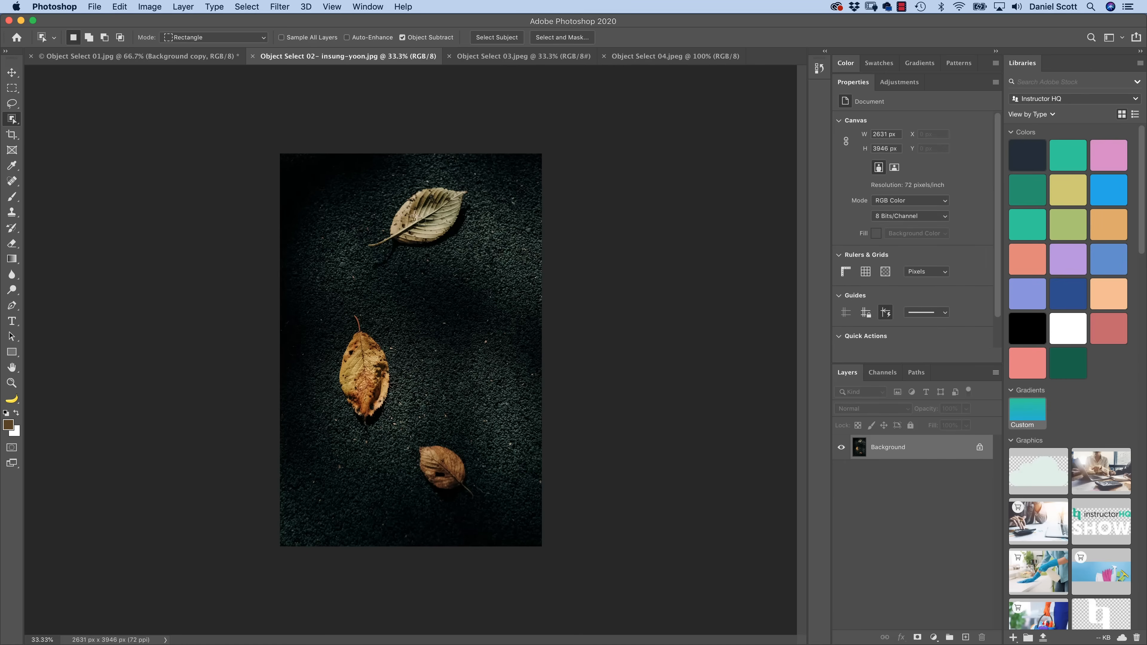
pyautogui.moveTo(370, 174); pyautogui.dragTo(466, 264)
pyautogui.moveTo(335, 316); pyautogui.dragTo(397, 400)
pyautogui.press('super+plus')
pyautogui.press('super+plus')
pyautogui.moveTo(332, 516); pyautogui.dragTo(345, 381)
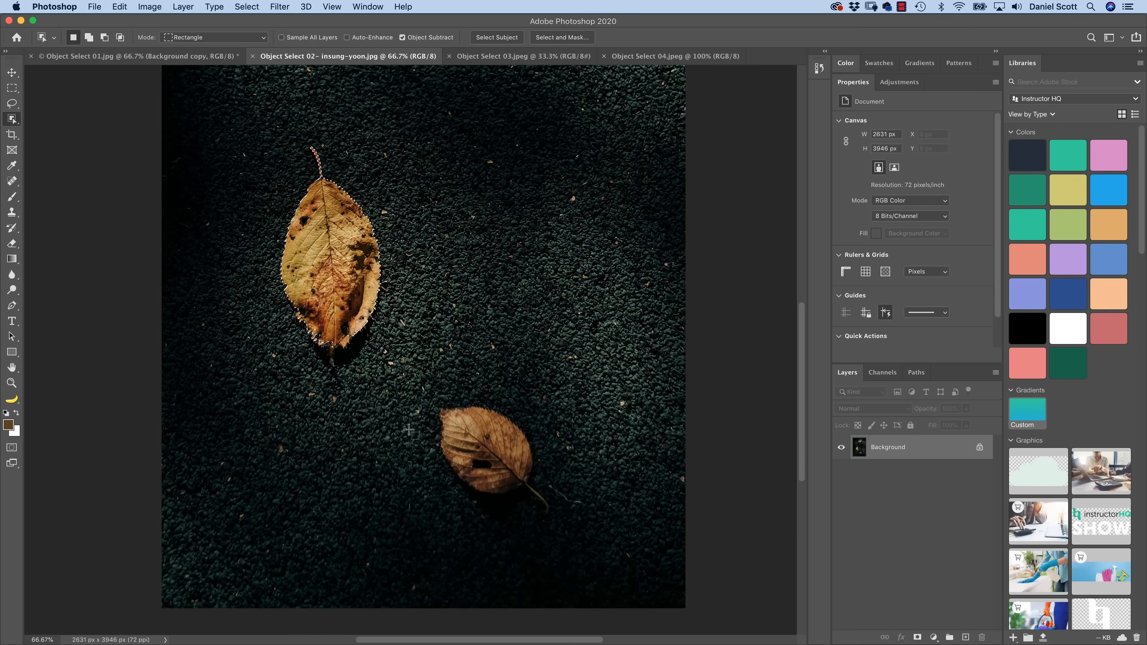
pyautogui.moveTo(423, 386); pyautogui.dragTo(565, 519)
# - Reselect the large yellow leaf, try masking the layer to it, and clear the selection after undoing the mask
pyautogui.scroll(3, 322, 230)
pyautogui.hscroll(-2, 322, 231)
pyautogui.moveTo(343, 244); pyautogui.dragTo(488, 481)
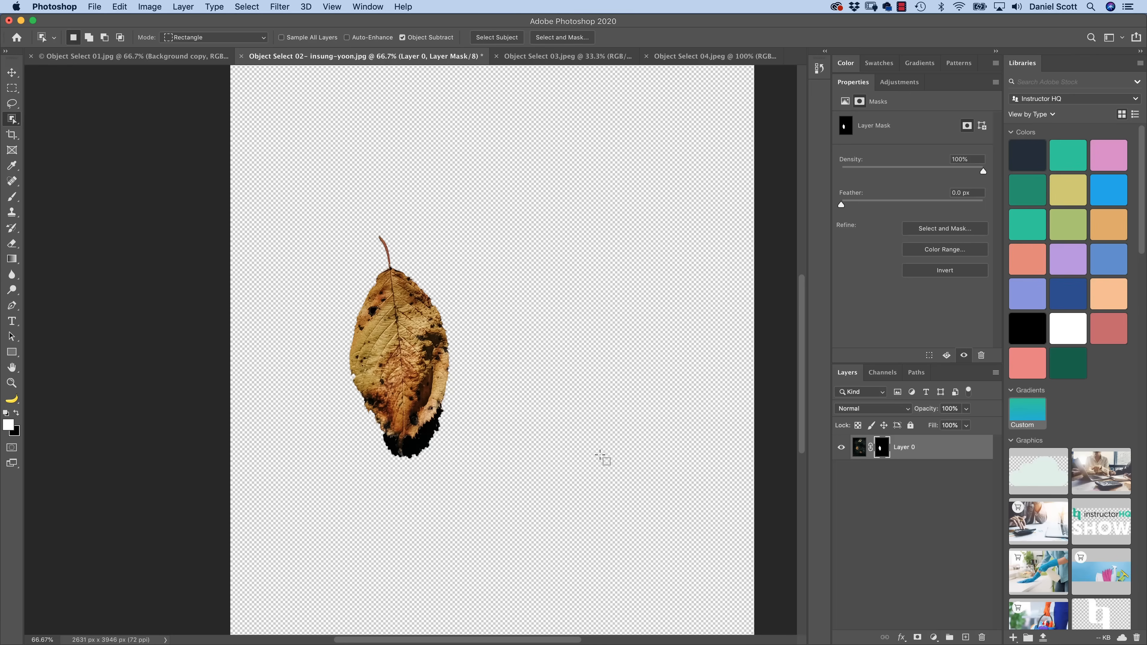
pyautogui.scroll(3, 420, 443)
pyautogui.scroll(-5, 420, 443)
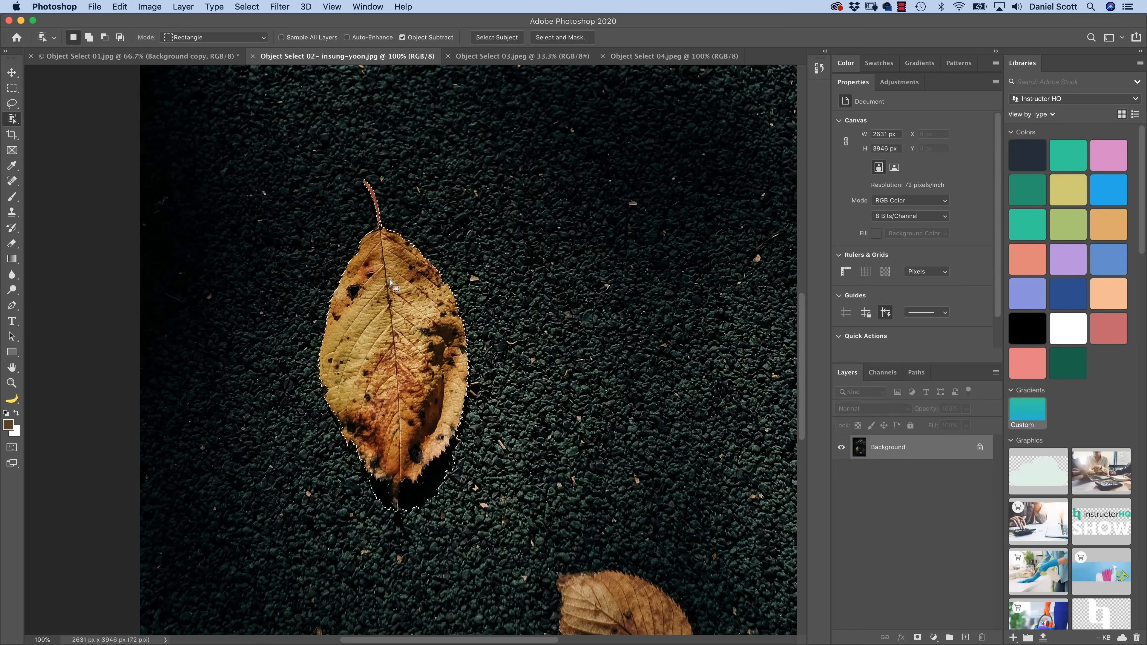
pyautogui.click(511, 56)
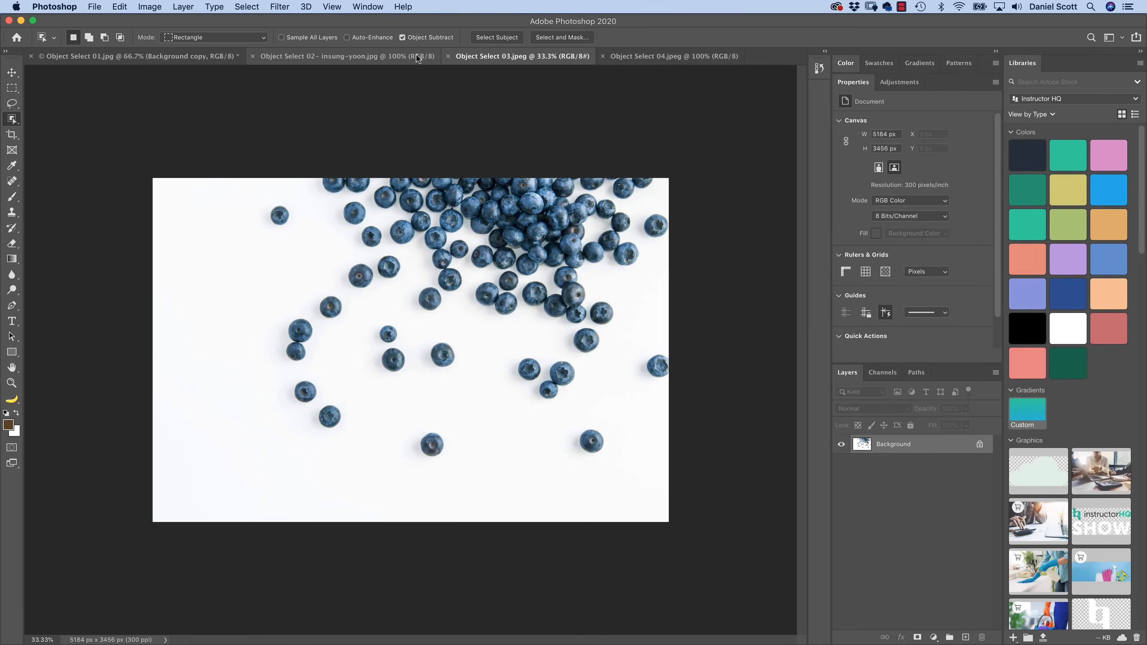
pyautogui.click(339, 57)
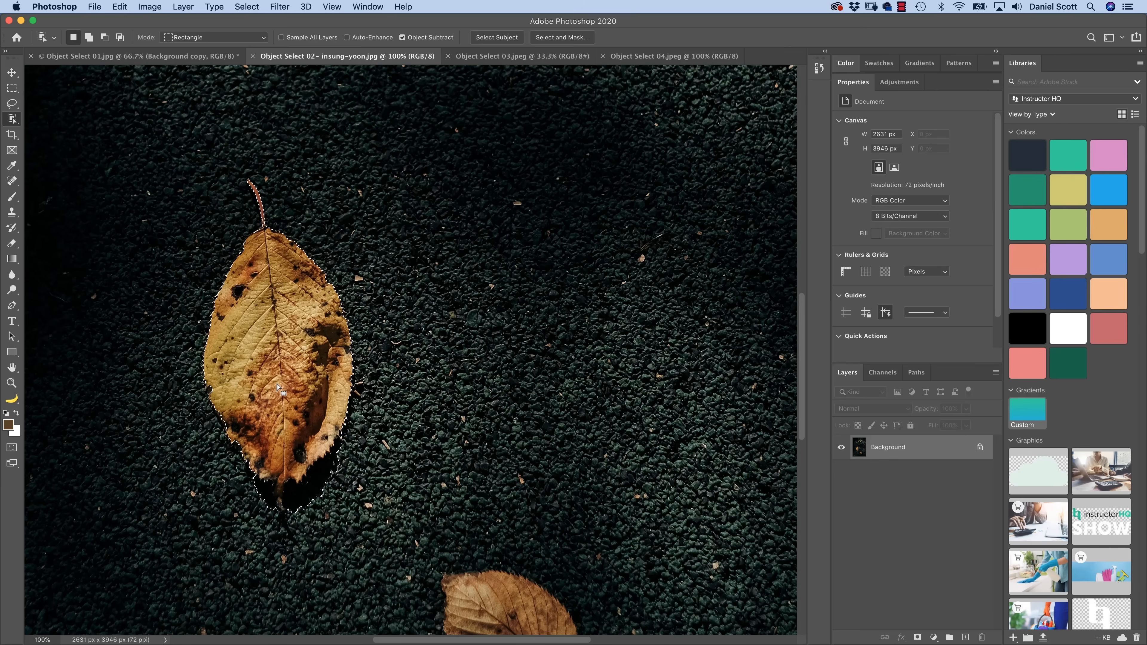
pyautogui.press('super+d')
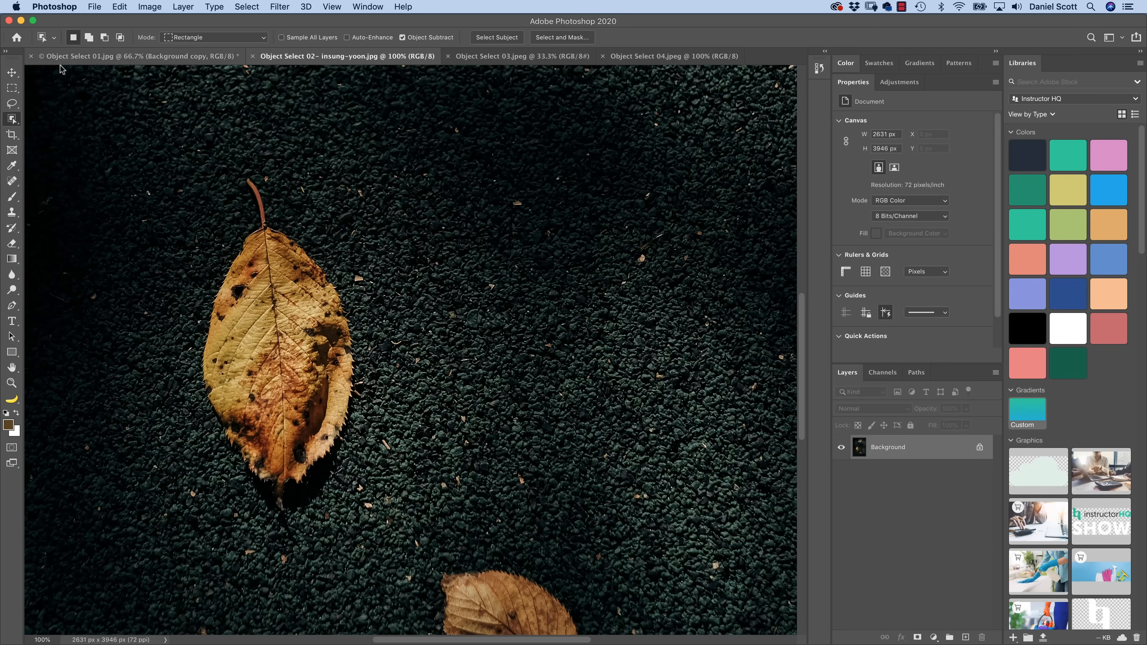
# - Select the yellow leaf by outlining it in the Object Selection tool's Lasso mode, and return the mode to Rectangle
pyautogui.click(194, 38)
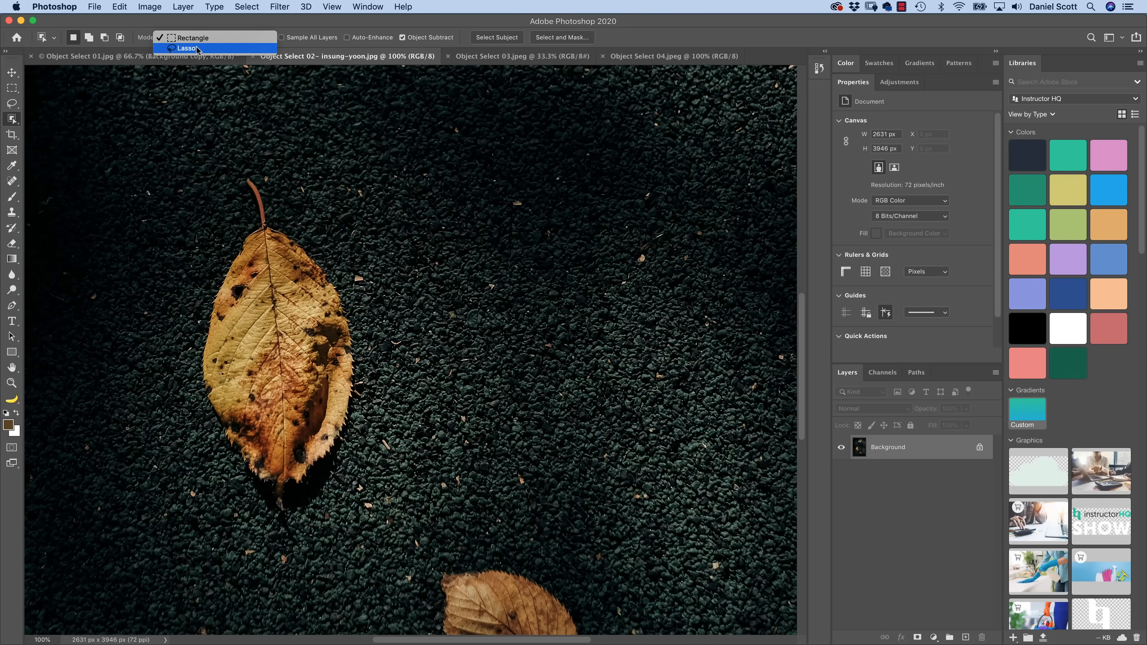
pyautogui.click(198, 48)
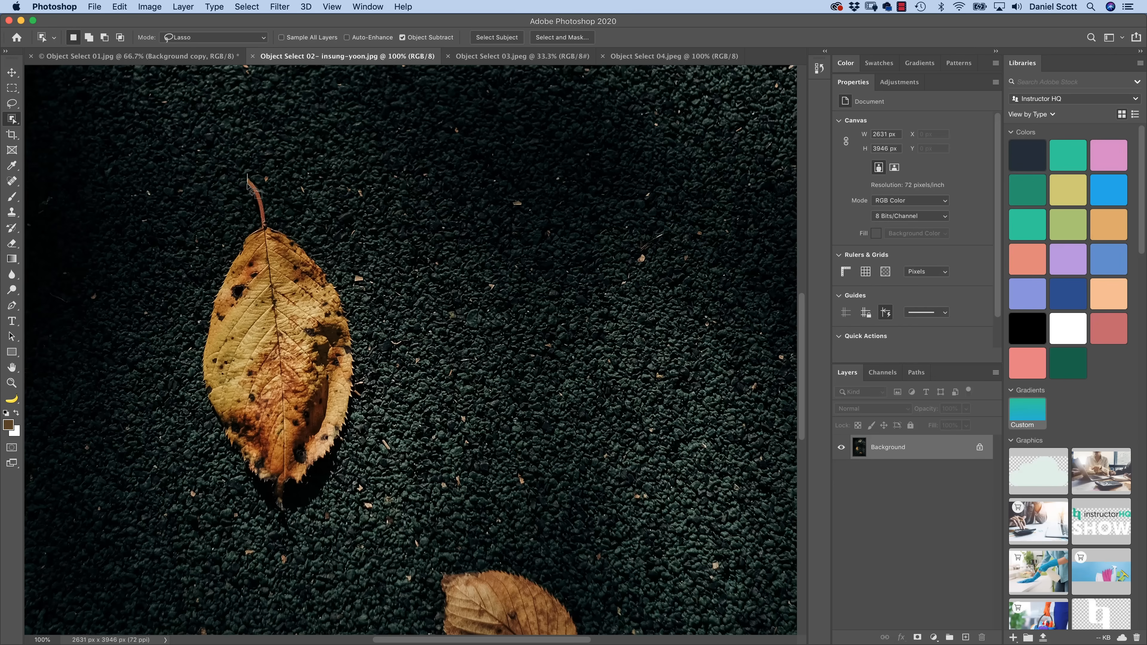
pyautogui.moveTo(247, 181)
pyautogui.mouseDown()
pyautogui.moveTo(250, 229)
pyautogui.moveTo(202, 310)
pyautogui.moveTo(205, 414)
pyautogui.moveTo(266, 510)
pyautogui.moveTo(313, 518)
pyautogui.moveTo(364, 427)
pyautogui.moveTo(369, 317)
pyautogui.moveTo(353, 259)
pyautogui.moveTo(248, 173)
pyautogui.mouseUp()
pyautogui.click(213, 37)
pyautogui.click(189, 26)
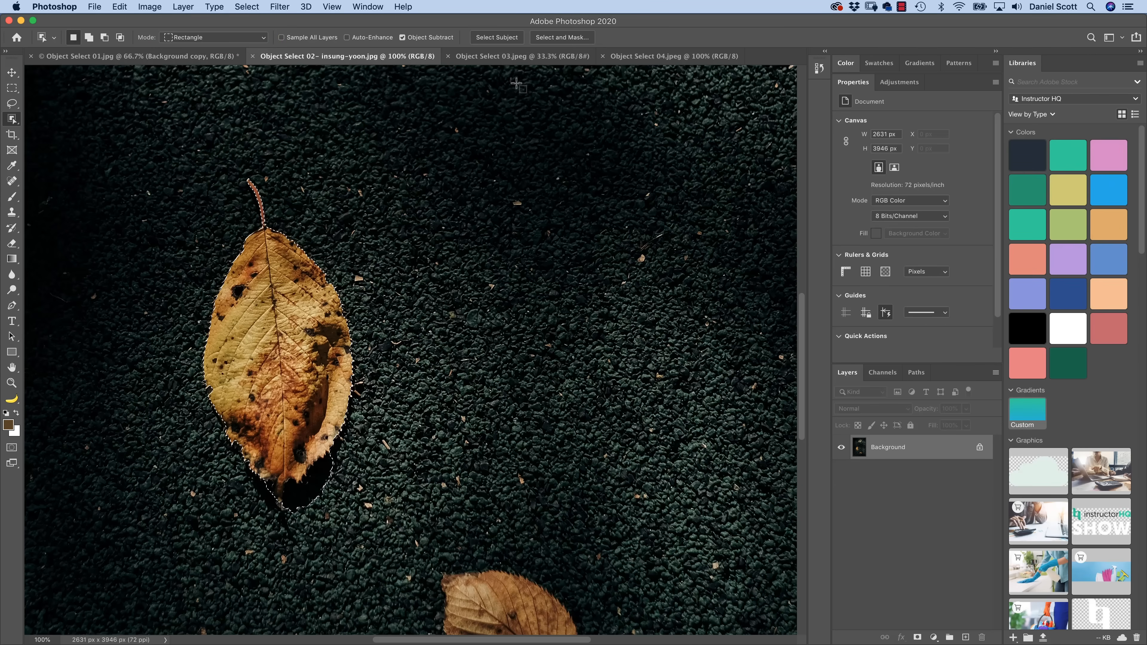
# - In Object Select 03, select the lone blueberry nearest the image's bottom-right corner with the Object Selection tool
pyautogui.click(491, 63)
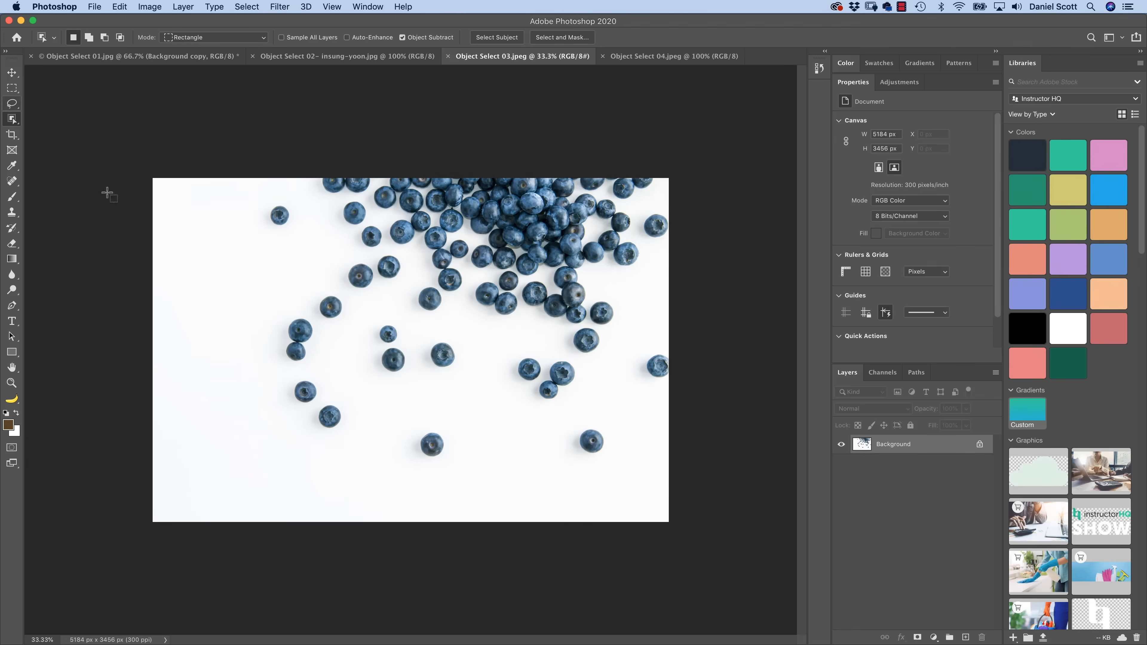
pyautogui.moveTo(570, 425); pyautogui.dragTo(622, 490)
pyautogui.press('super+plus')
pyautogui.hscroll(7, 631, 465)
pyautogui.scroll(-2, 631, 465)
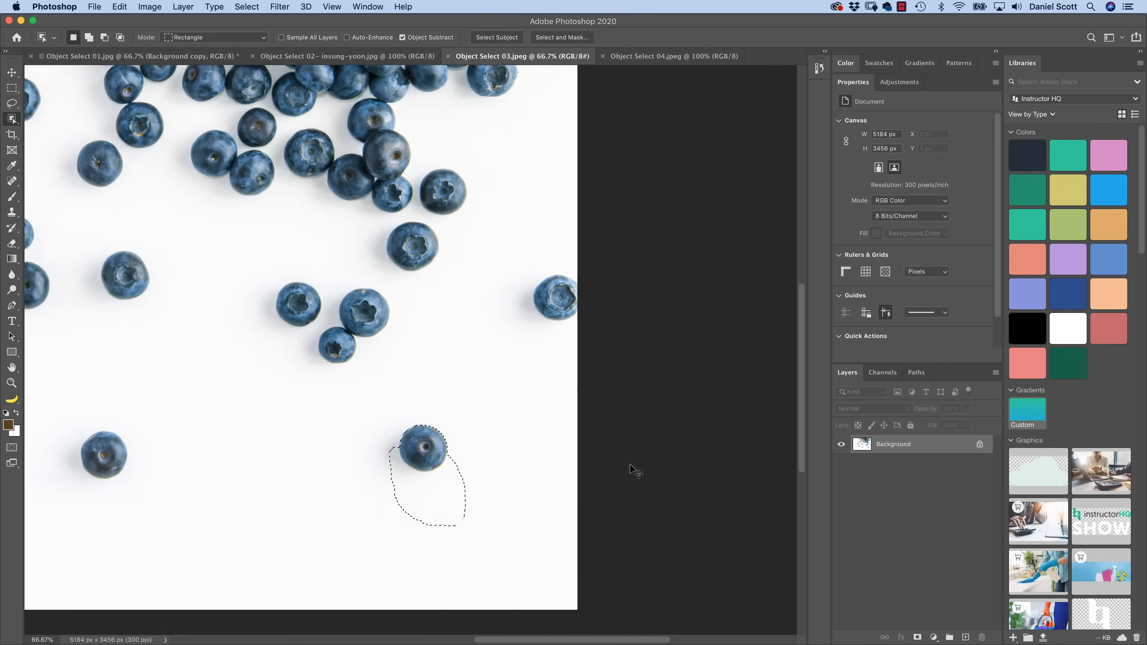
pyautogui.press('super+plus')
pyautogui.scroll(-3, 630, 465)
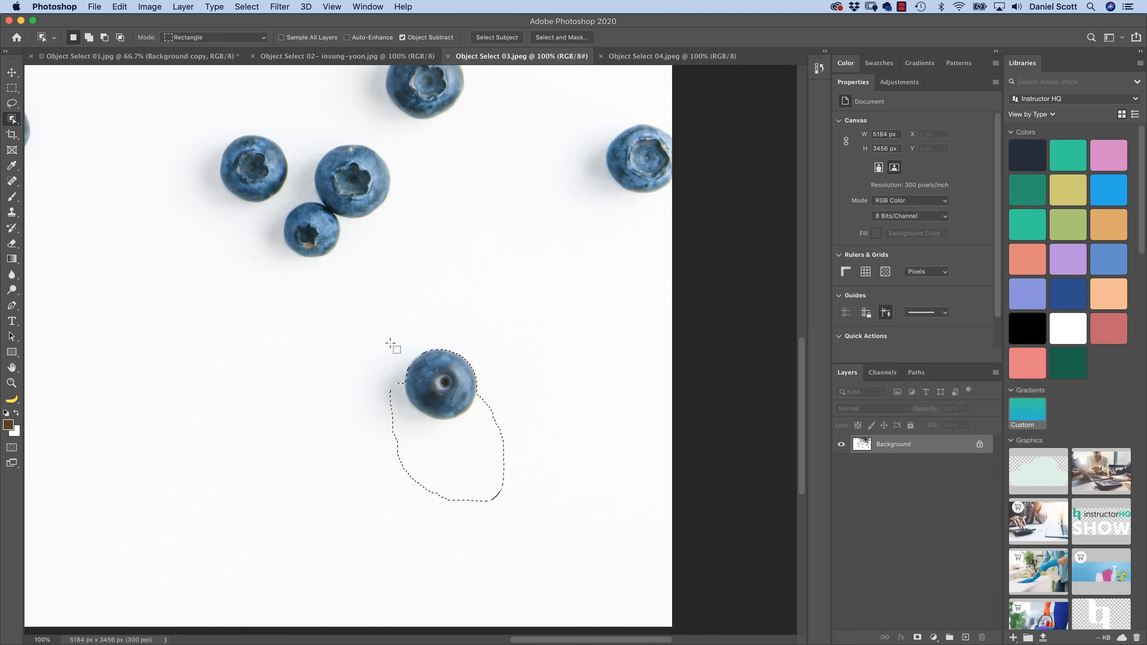
# - Clear the selection and reselect the same lone blueberry with a tight Object Selection rectangle, keeping the Rectangle mode
pyautogui.press('super+d')
pyautogui.moveTo(356, 315); pyautogui.dragTo(539, 512)
pyautogui.moveTo(391, 338); pyautogui.dragTo(494, 434)
pyautogui.click(179, 37)
pyautogui.click(183, 38)
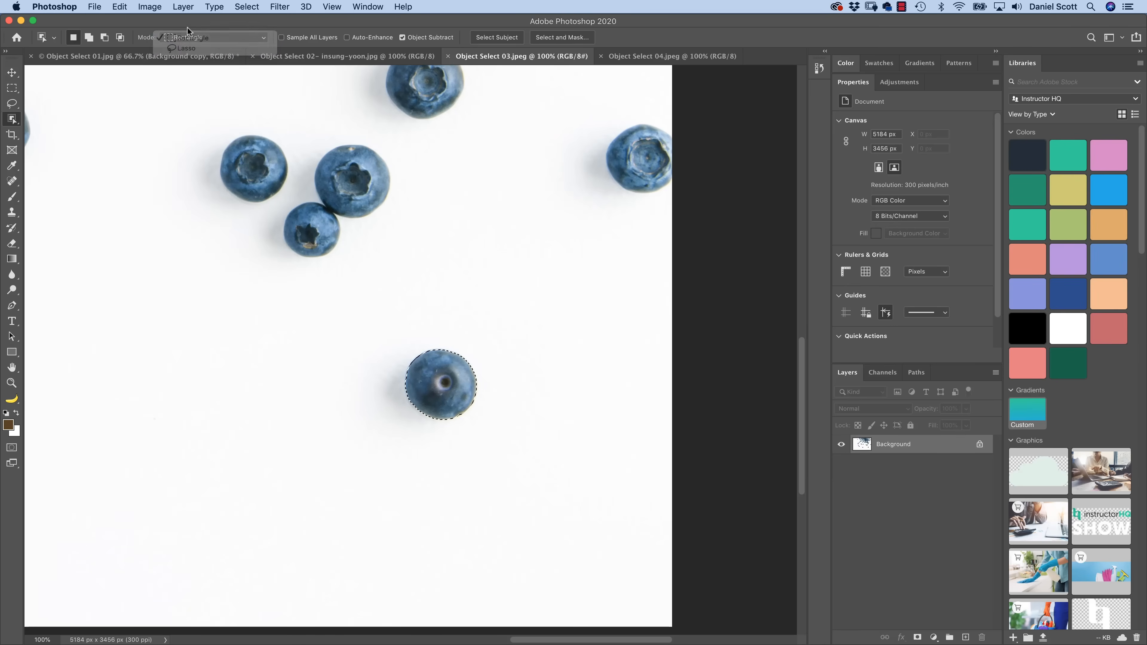
# - Add the blueberry beside the touching pair and the one at the image's right edge to the selection, and mask the layer to them
pyautogui.scroll(2, 546, 329)
pyautogui.hscroll(-2, 545, 329)
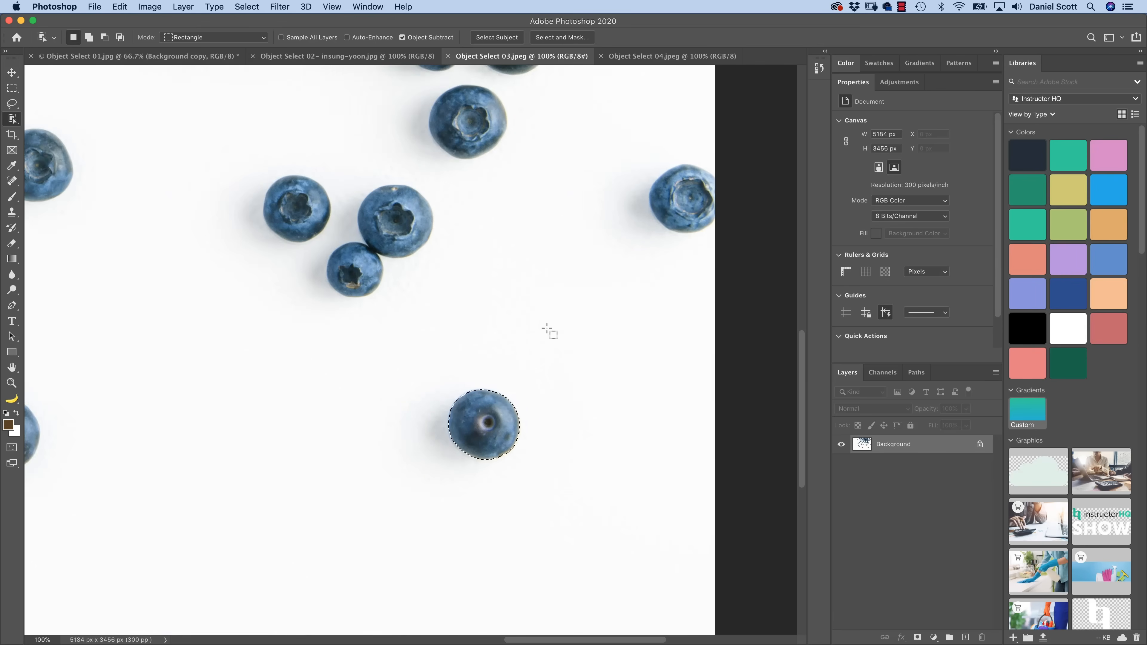
pyautogui.moveTo(258, 168); pyautogui.dragTo(346, 246)
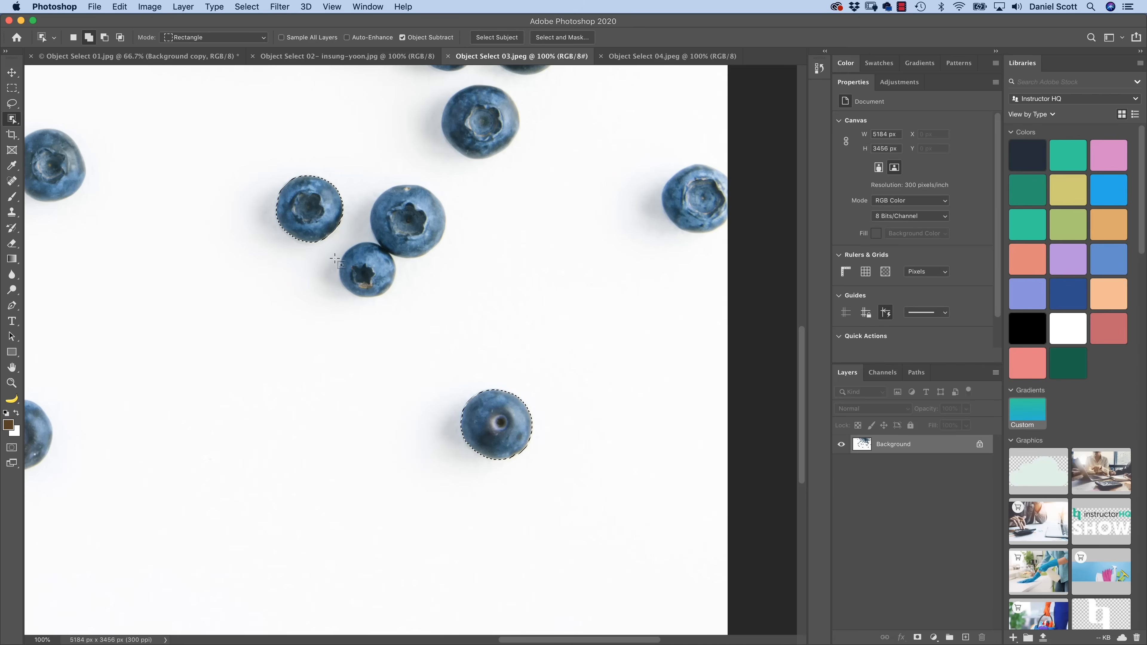
pyautogui.moveTo(645, 158); pyautogui.dragTo(742, 243)
pyautogui.click(917, 637)
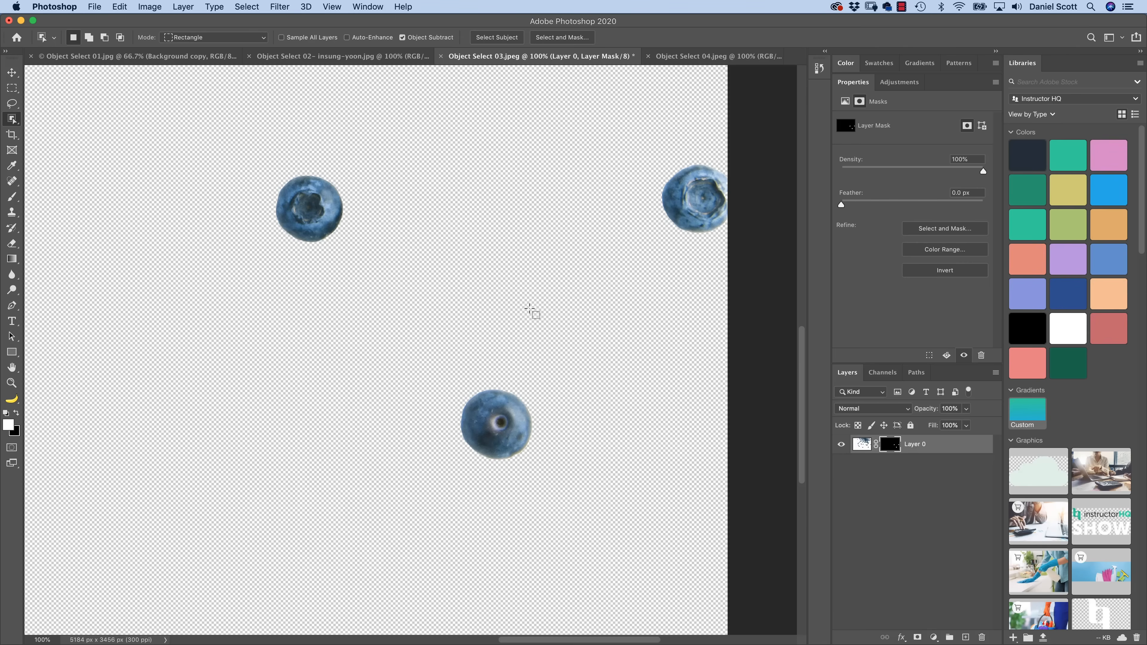
# - In Object Select 04, select the red wedge sandal with the Object Selection tool
pyautogui.click(699, 57)
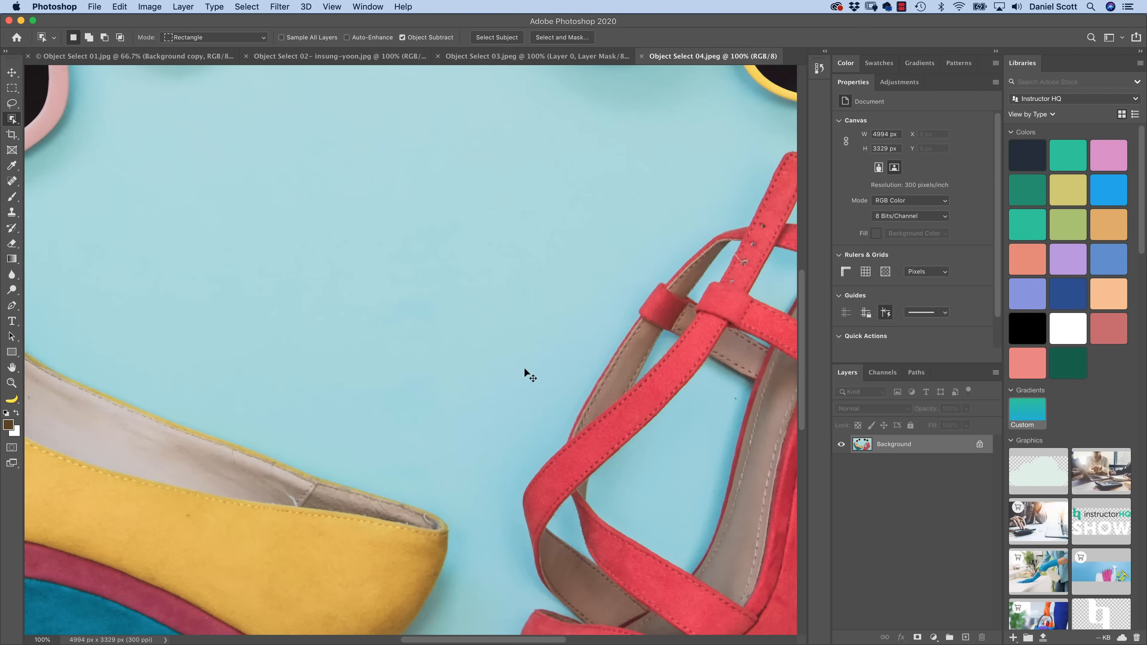
pyautogui.press('super+minus')
pyautogui.press('super+minus')
pyautogui.press('super+minus')
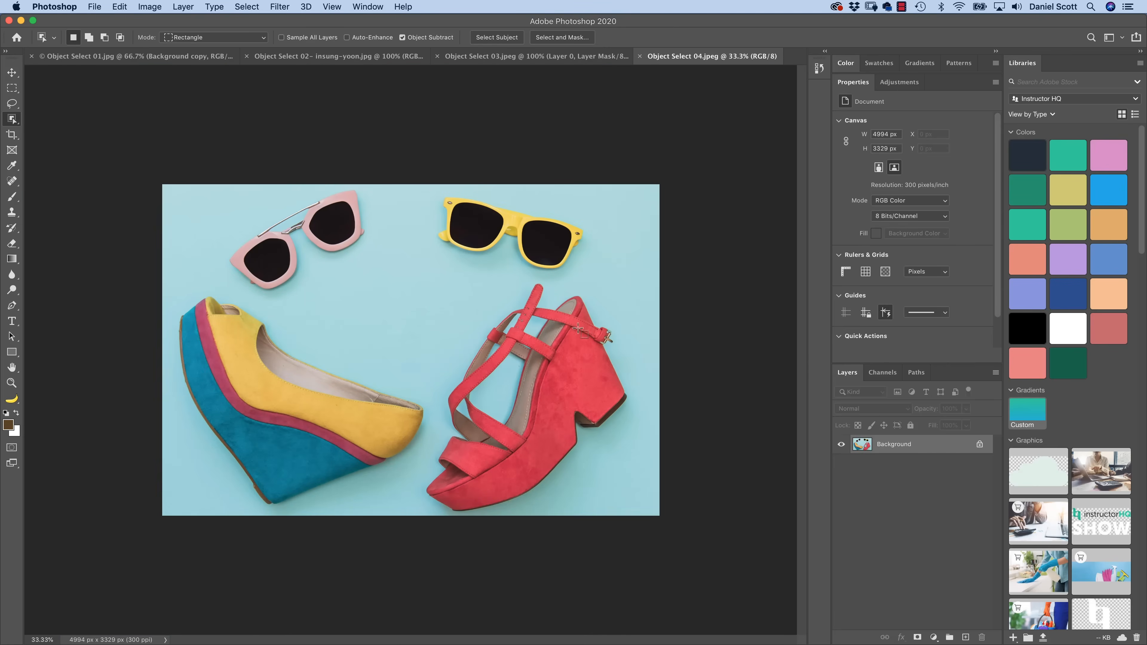
pyautogui.moveTo(604, 304); pyautogui.dragTo(445, 497)
# - Subtract the large blue gap between the sandal's straps from the selection, and clear the selection after checking the edges
pyautogui.press('alt')
pyautogui.press('alt')
pyautogui.press('alt')
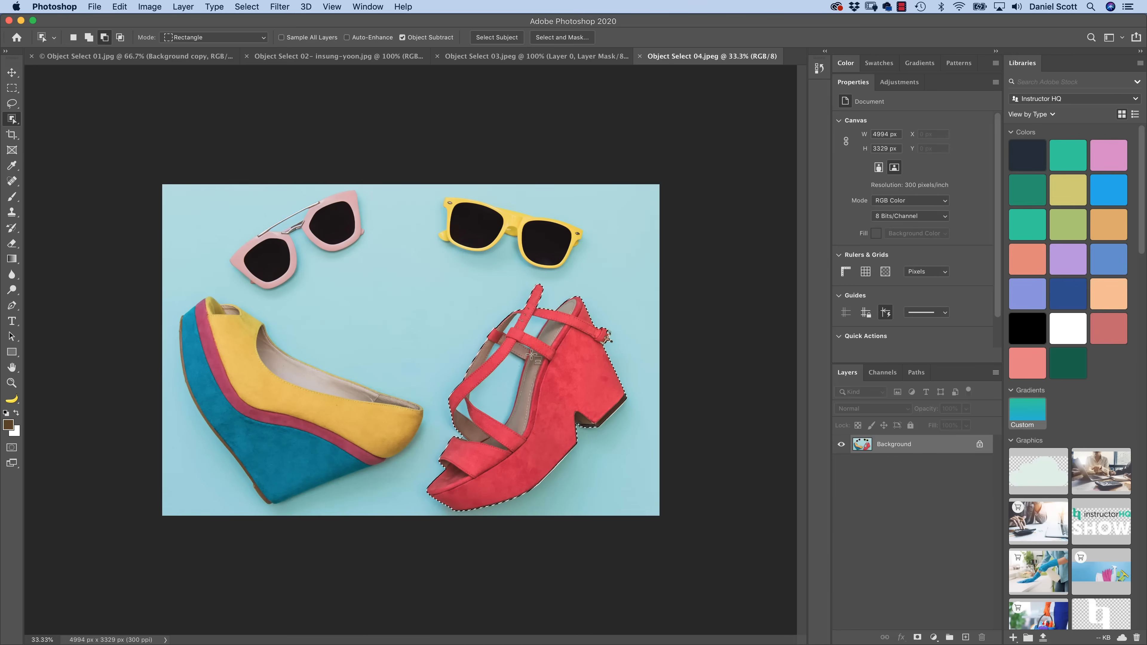
pyautogui.moveTo(535, 364); pyautogui.dragTo(531, 360)
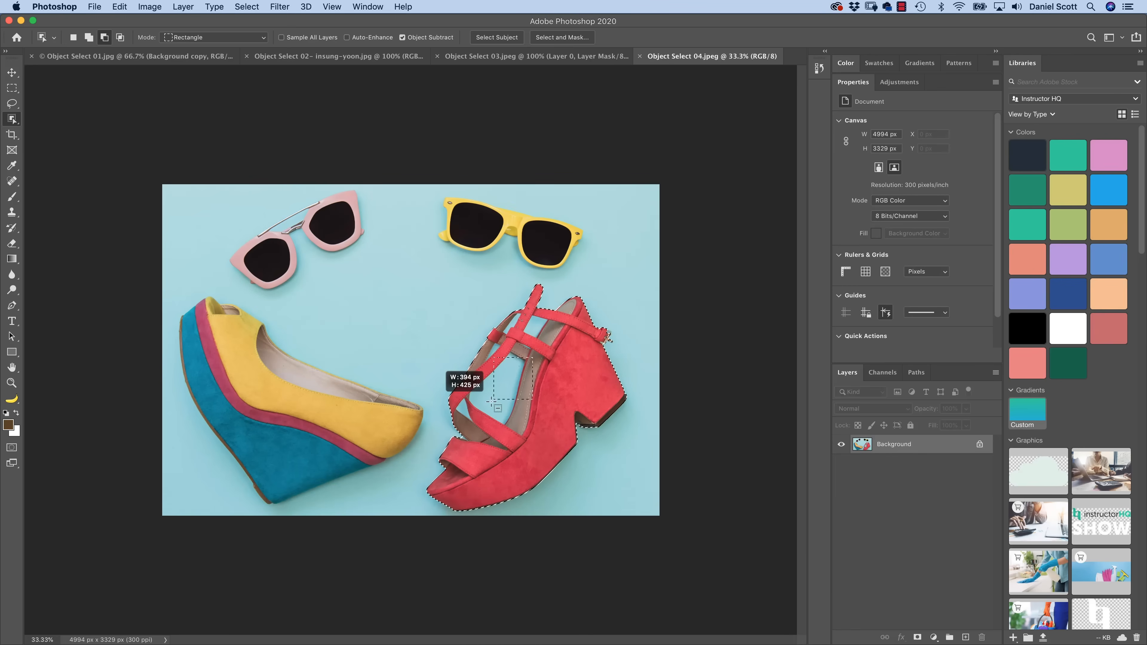
pyautogui.moveTo(491, 402); pyautogui.dragTo(472, 421)
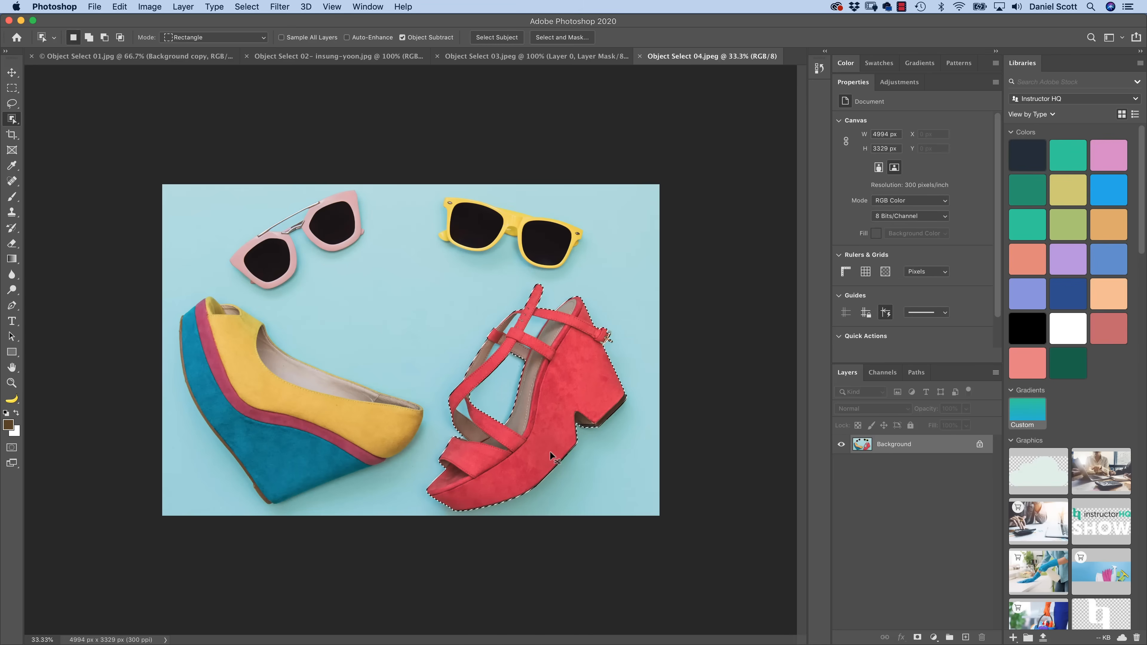
pyautogui.press('super+plus')
pyautogui.press('super+plus')
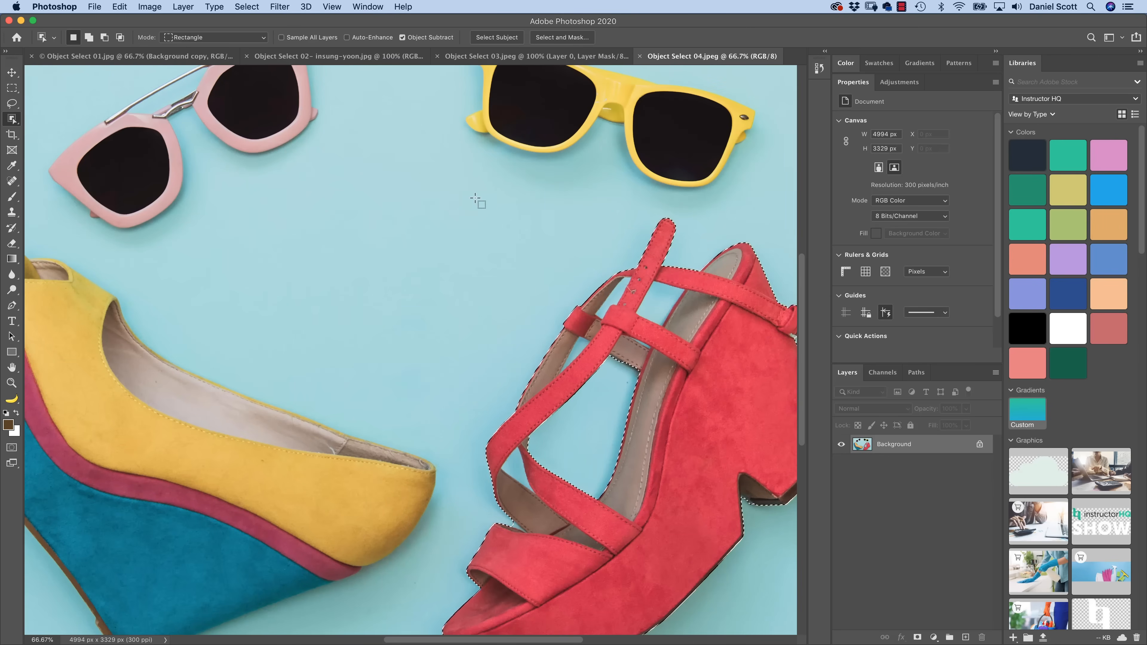
pyautogui.click(588, 268)
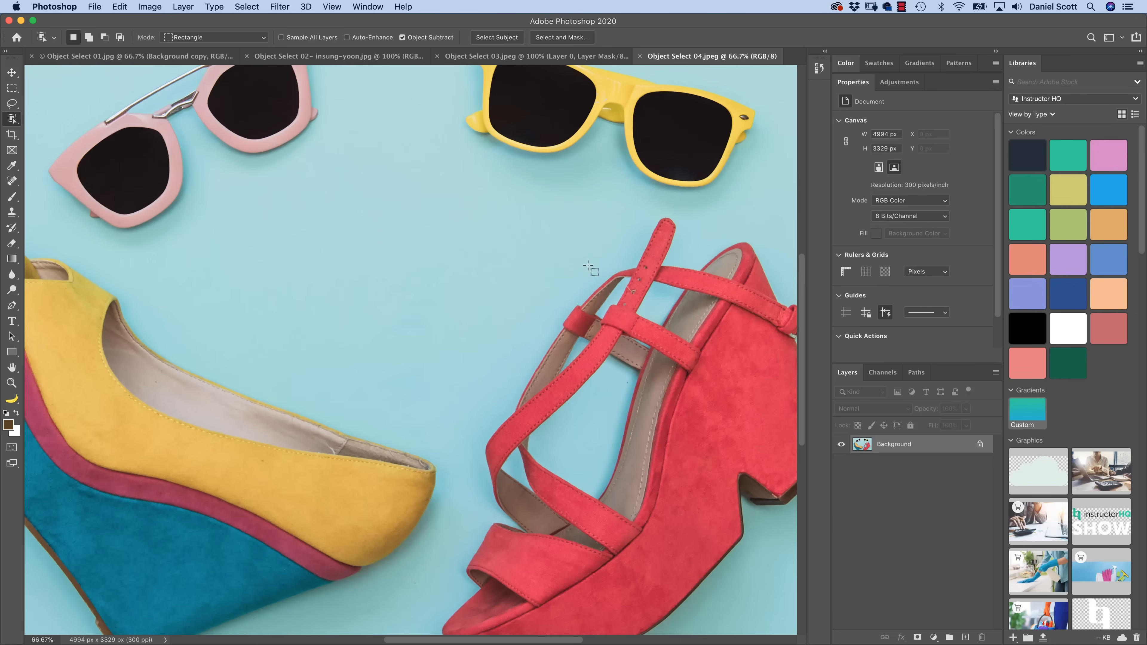
# - Zoom Object Select 04 to 50% and close the other open documents, discarding their changes
pyautogui.press('super+minus')
pyautogui.press('super+minus')
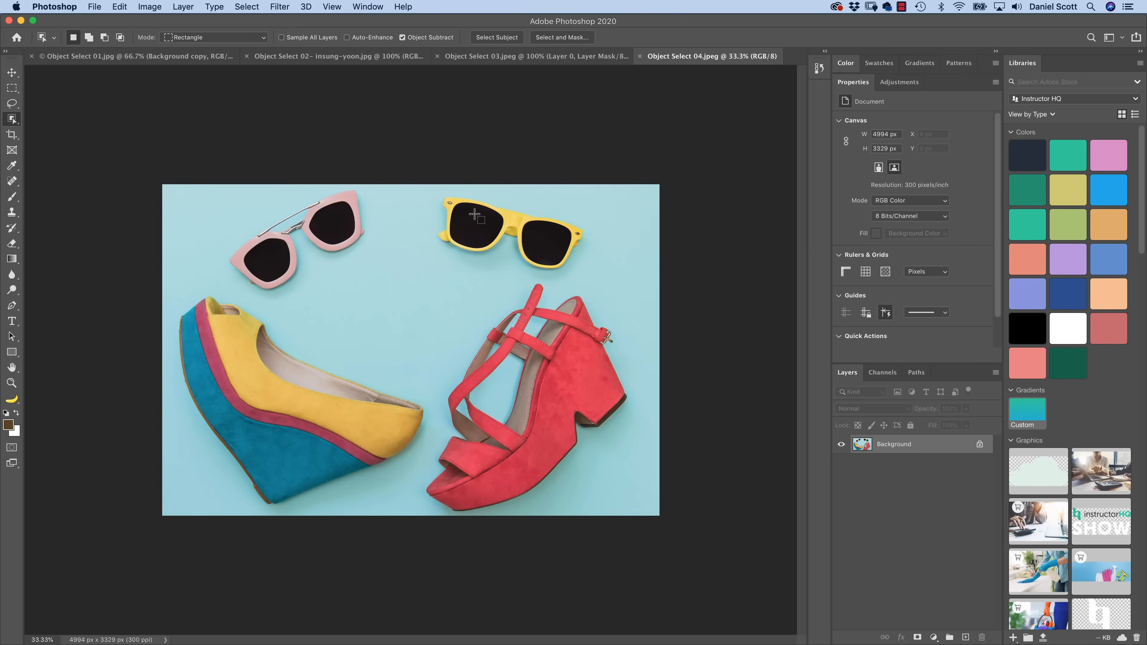
pyautogui.press('super+plus')
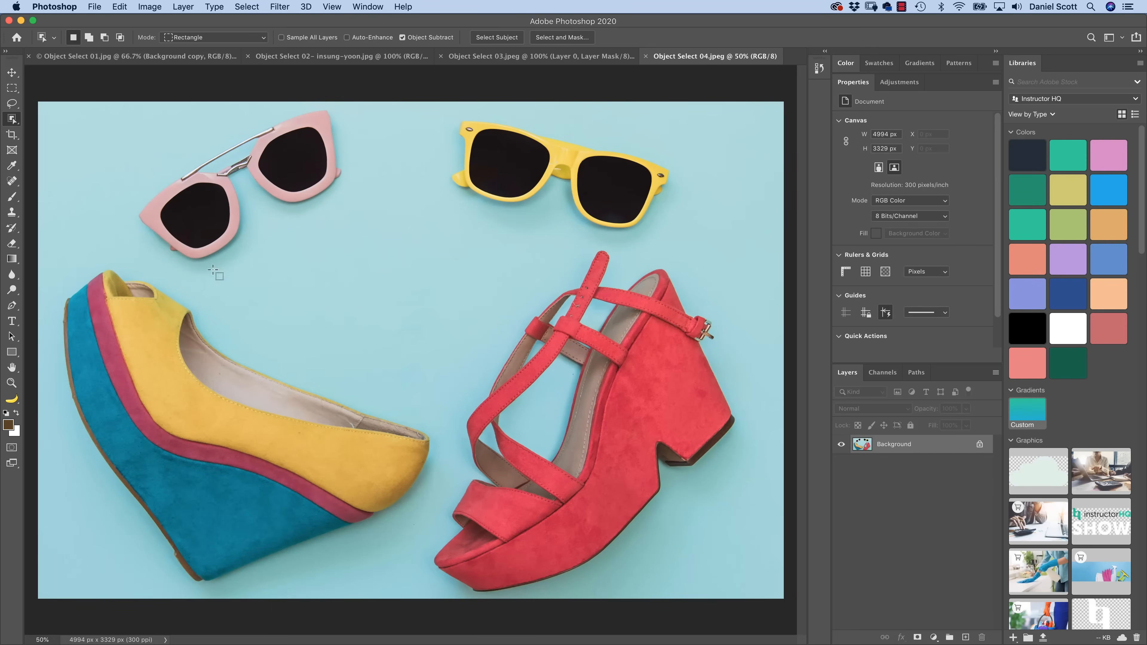
pyautogui.click(99, 4)
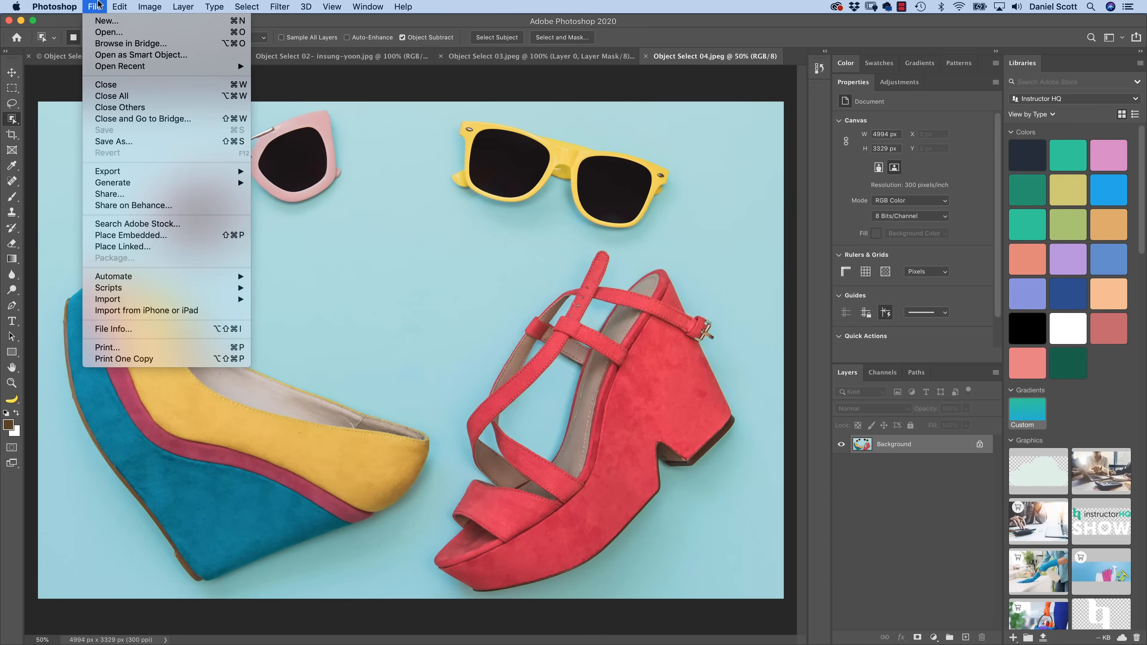
pyautogui.click(137, 112)
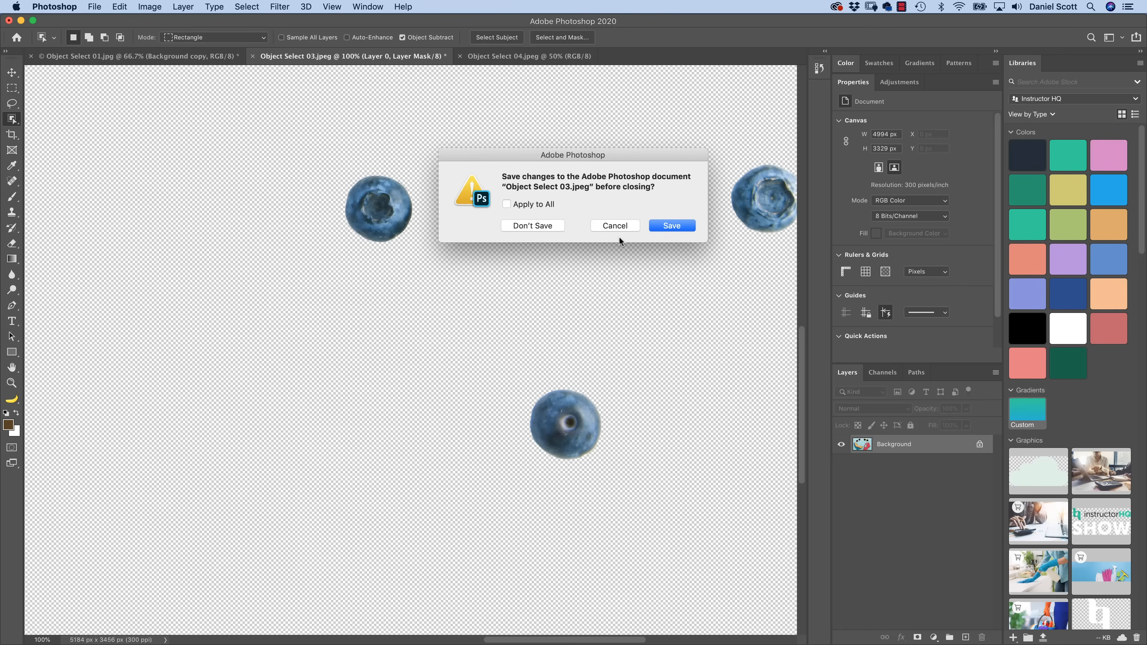
pyautogui.click(520, 224)
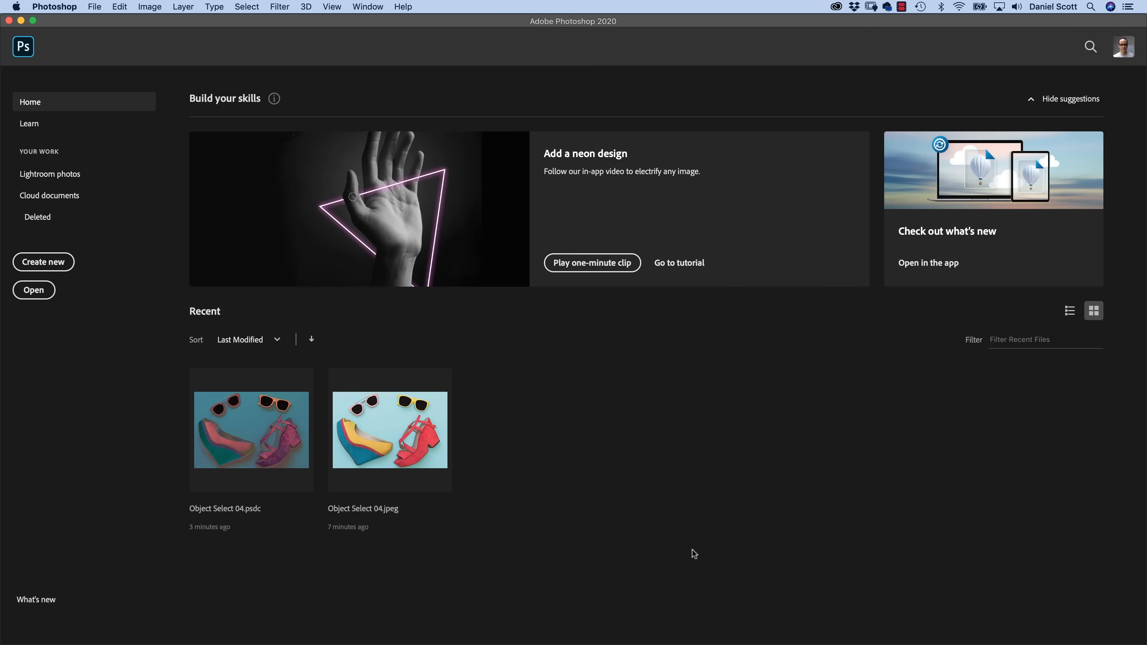
# - Examine the cloud documents available for opening, comparing the cloud view with the Exercise Files folder on the computer
pyautogui.click(90, 6)
pyautogui.click(112, 35)
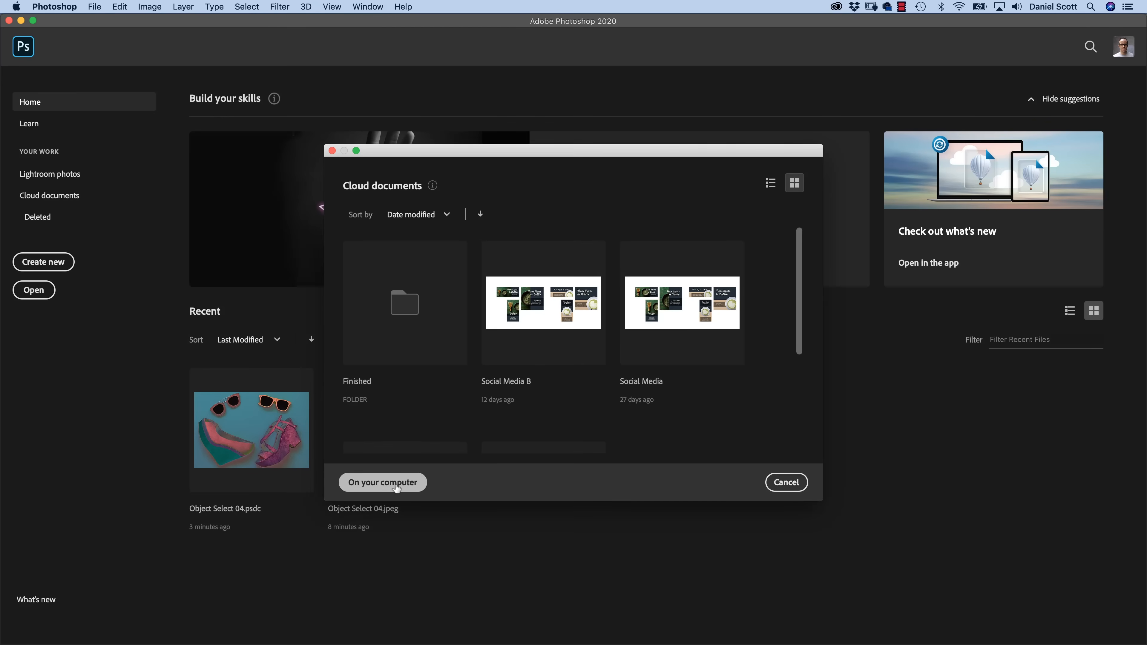
pyautogui.click(396, 487)
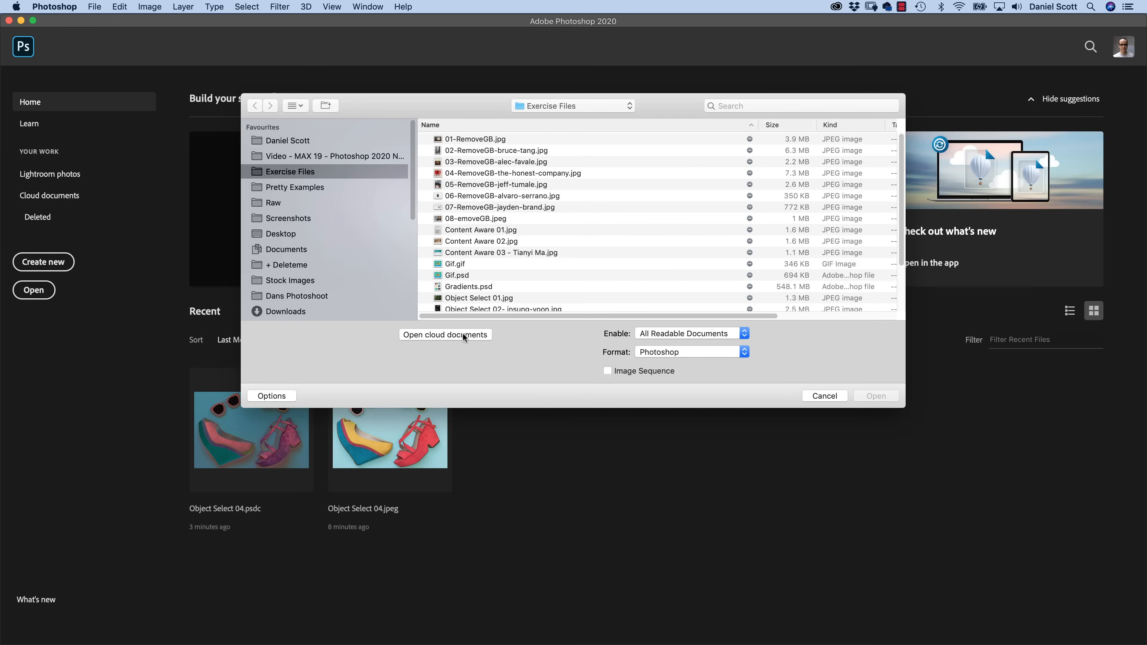
pyautogui.click(464, 337)
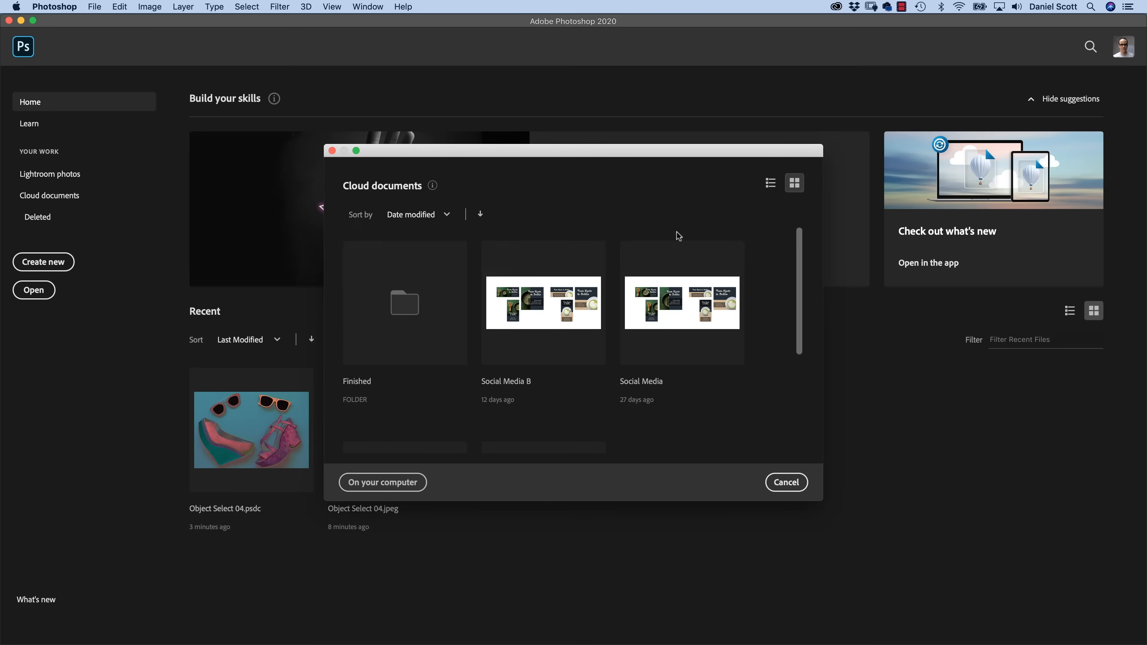
pyautogui.scroll(-5, 731, 356)
pyautogui.scroll(5, 731, 356)
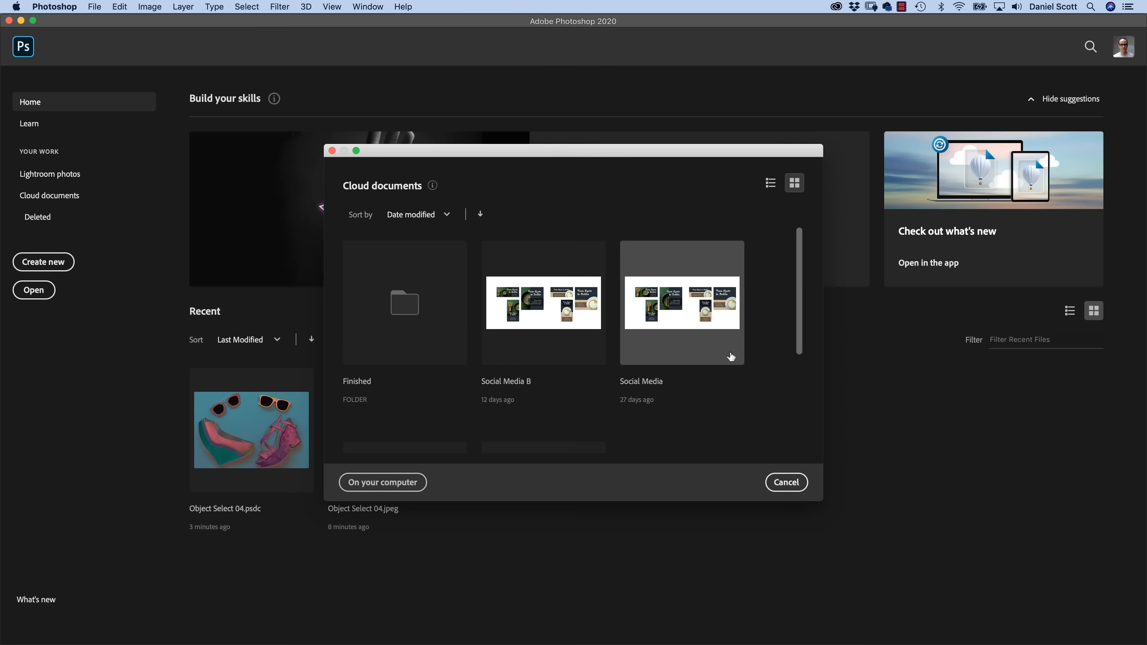
pyautogui.scroll(-3, 764, 411)
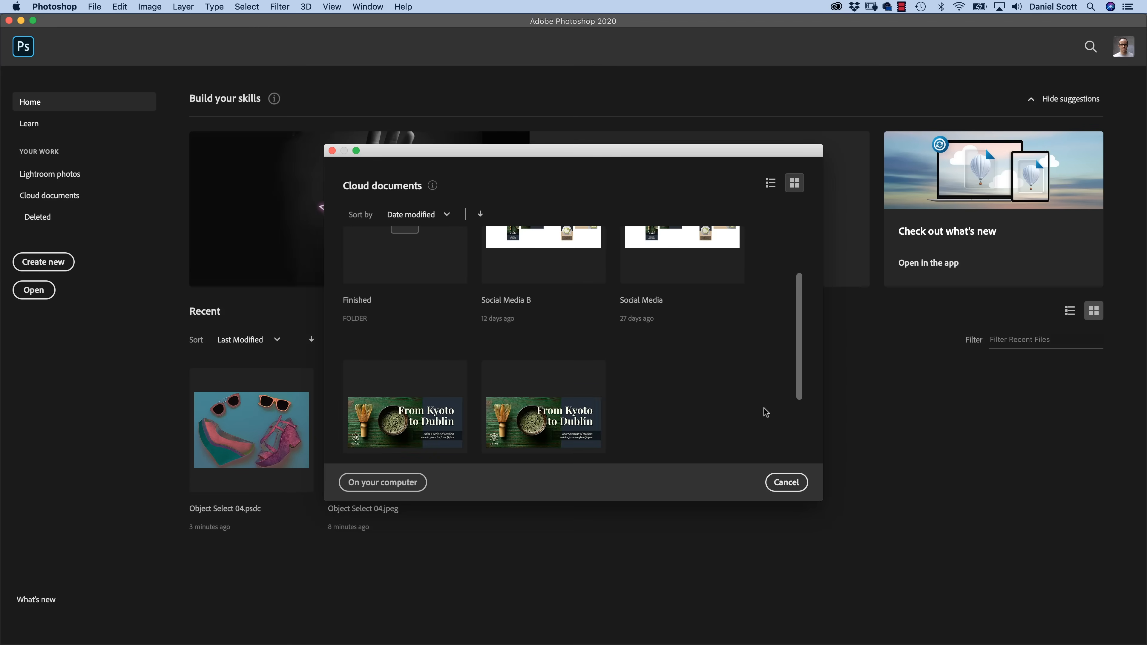
pyautogui.scroll(-2, 765, 412)
pyautogui.scroll(5, 766, 412)
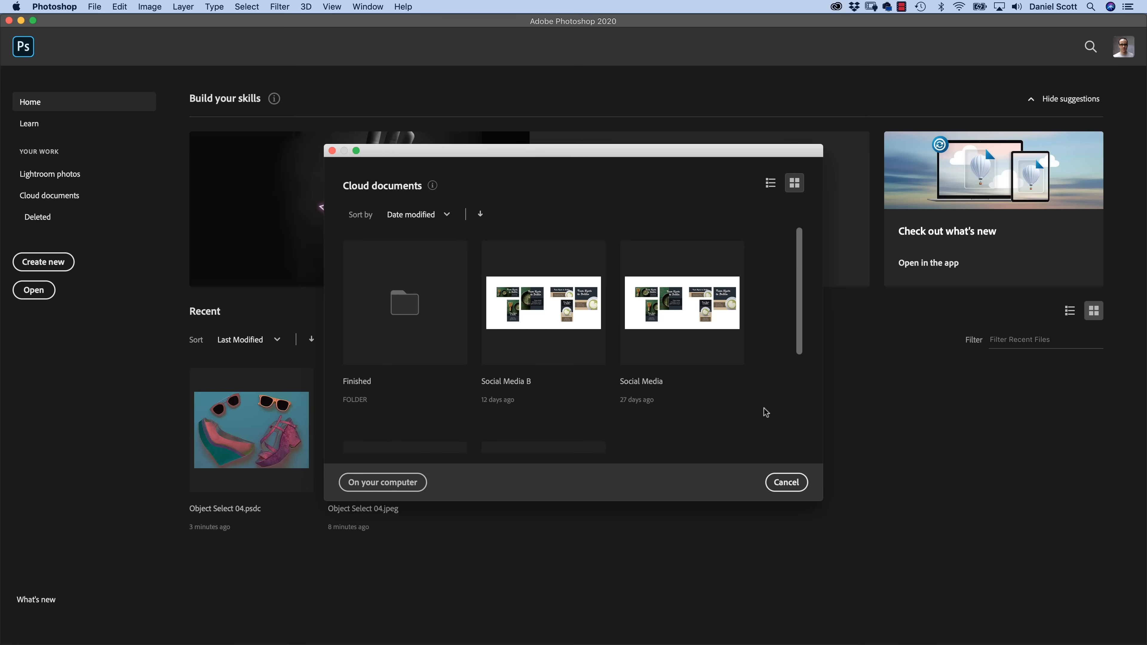
pyautogui.scroll(-5, 765, 412)
pyautogui.scroll(5, 766, 412)
# - Search the computer for the "Fill vs Opacity" JPEG image and open it
pyautogui.click(390, 482)
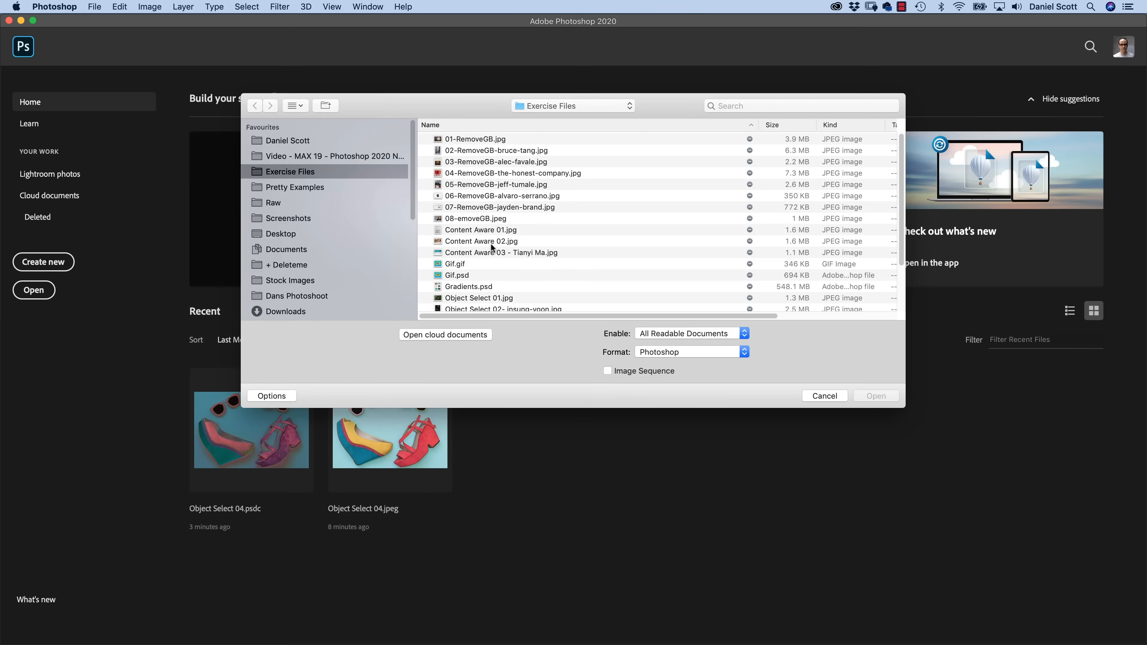
pyautogui.click(766, 106)
pyautogui.write('Fill vs Opacity - Charles Deluvio')
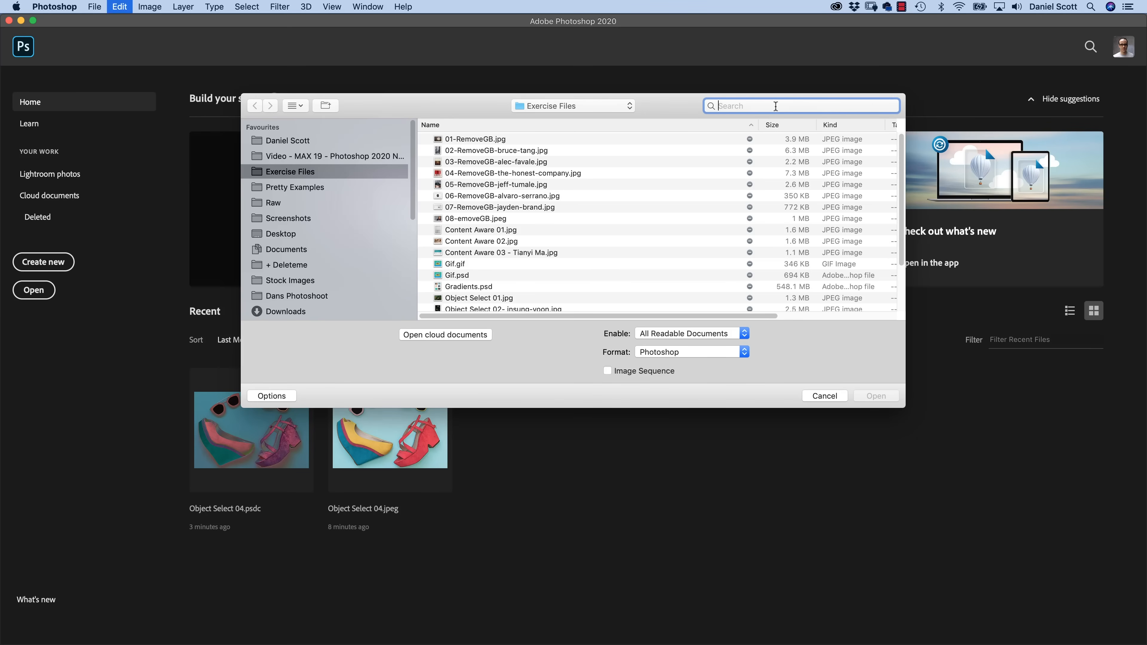
pyautogui.click(482, 186)
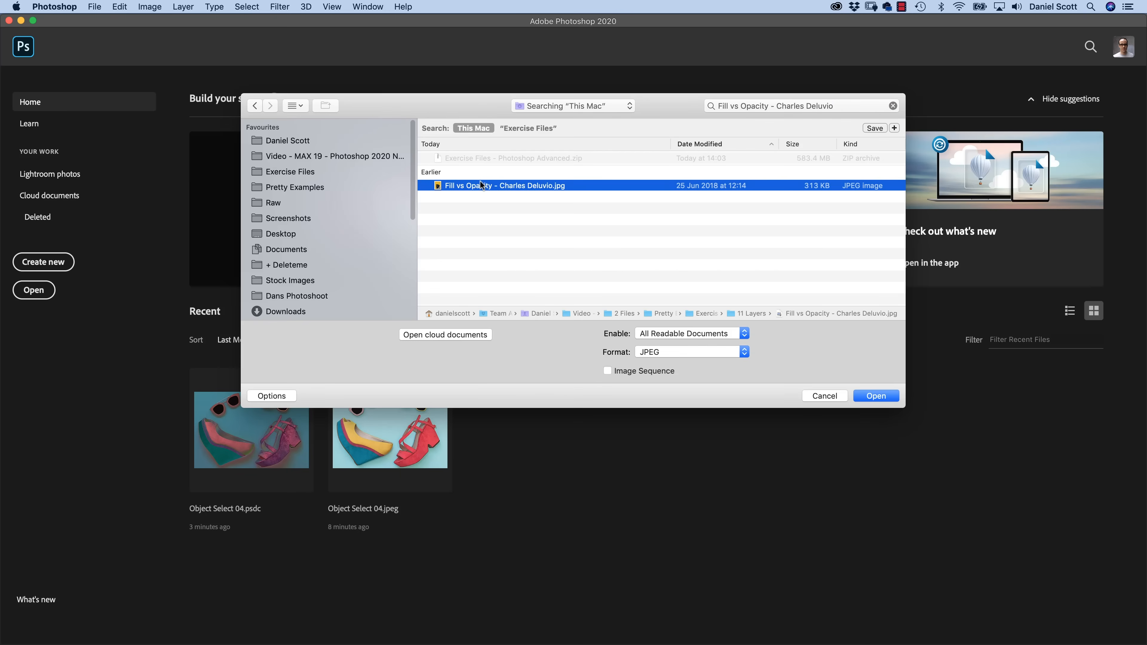
pyautogui.click(896, 397)
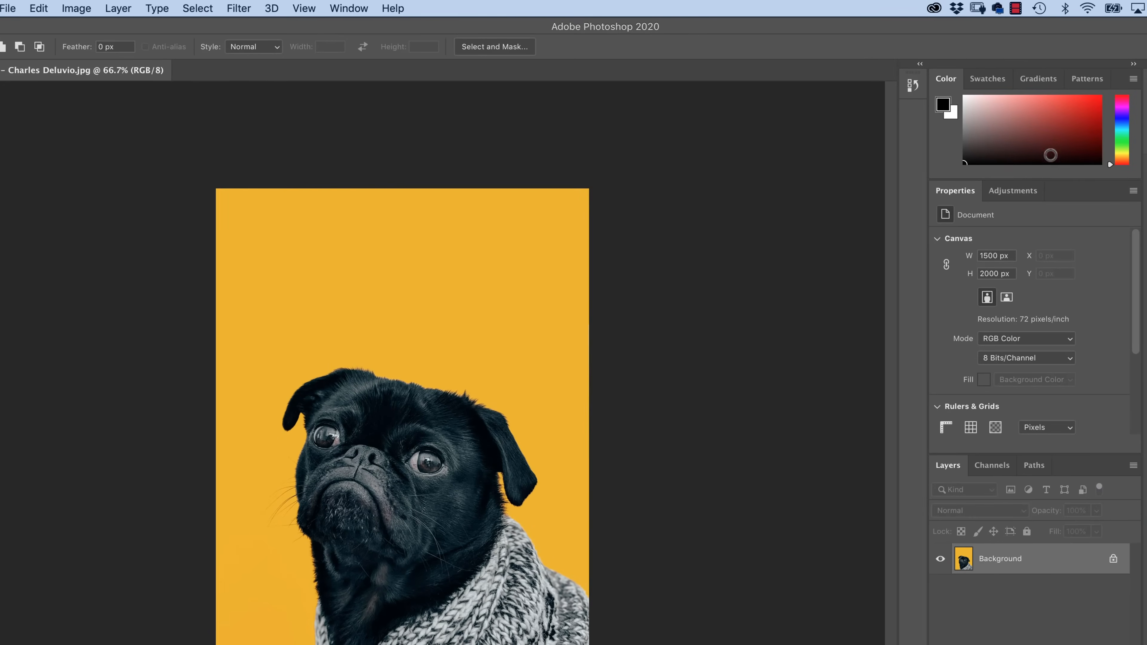
# - Add a Curves adjustment layer and use its on-image adjustment to brighten the scarf and eye tones and slightly darken the pug's chin
pyautogui.click(1013, 190)
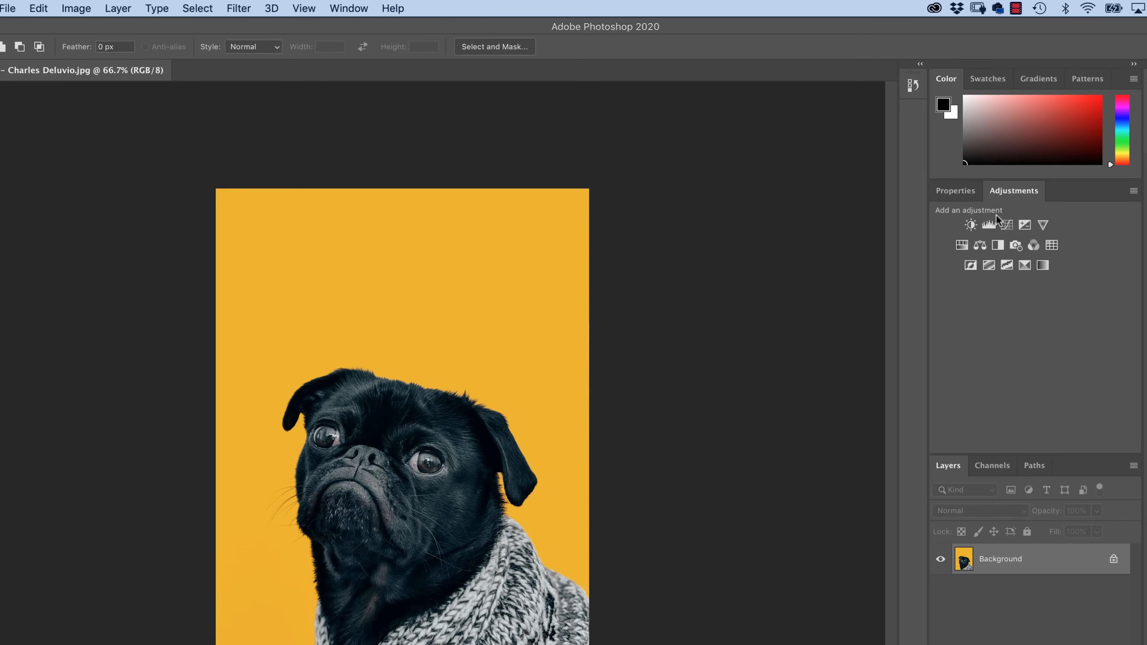
pyautogui.click(1006, 224)
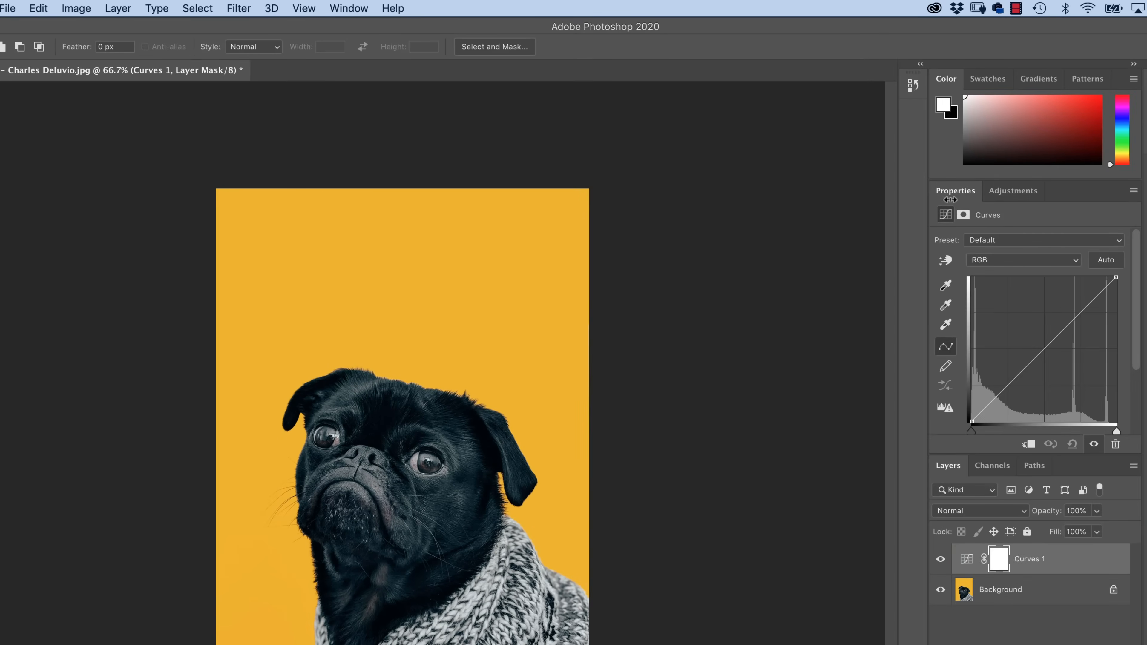
pyautogui.click(945, 260)
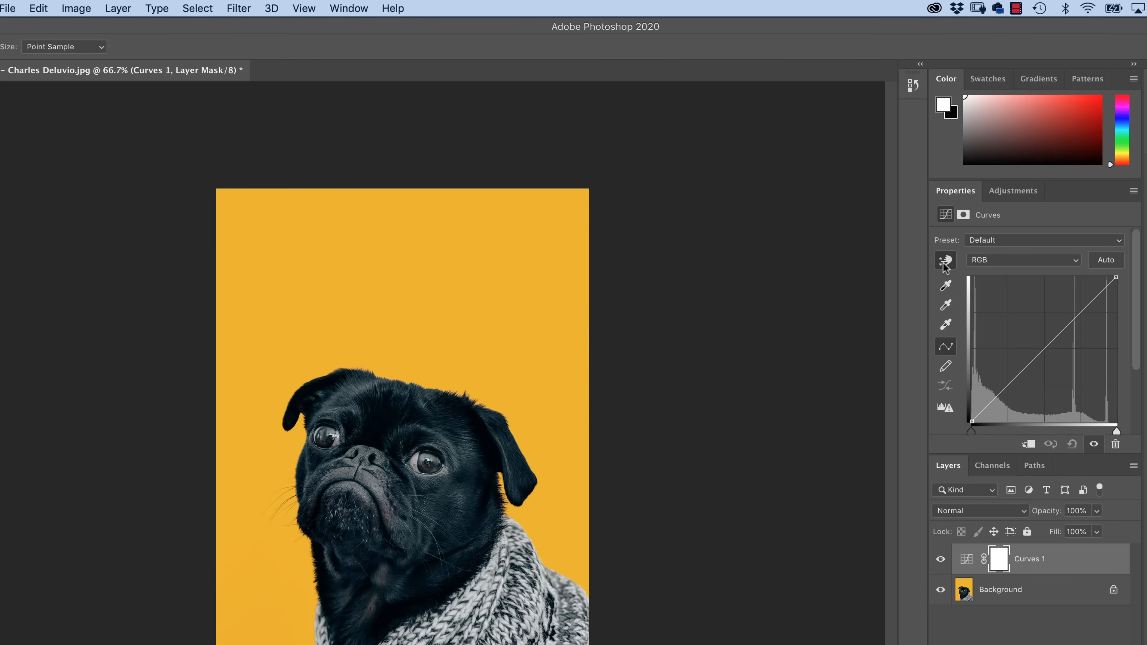
pyautogui.click(485, 585)
pyautogui.moveTo(485, 585); pyautogui.dragTo(486, 576)
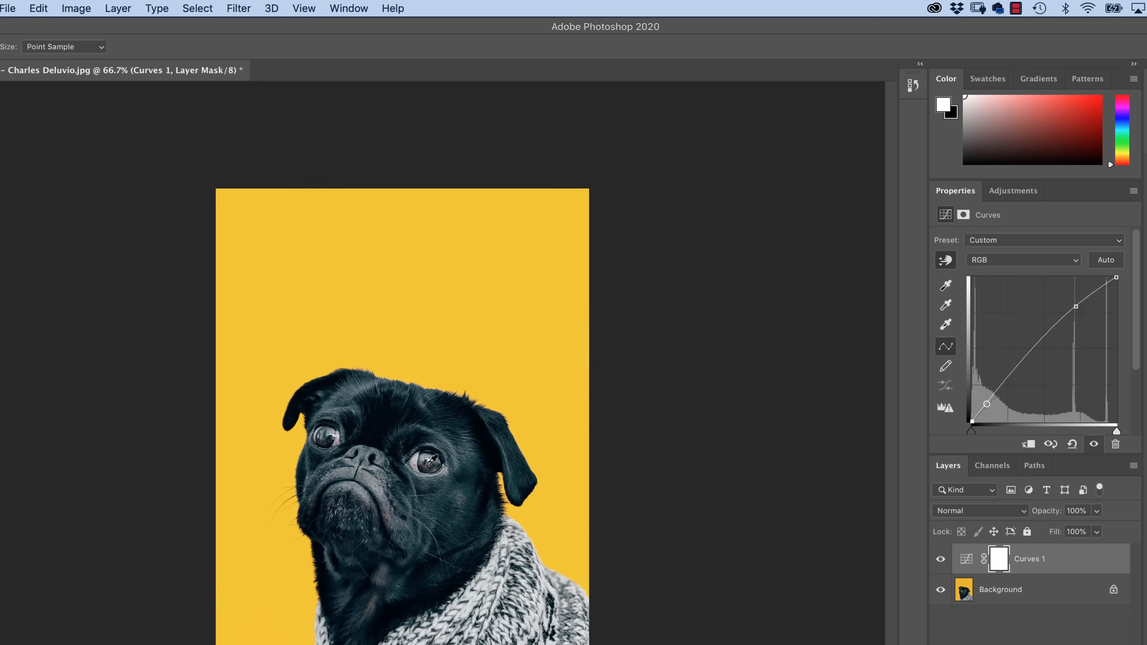
pyautogui.moveTo(420, 459); pyautogui.dragTo(418, 454)
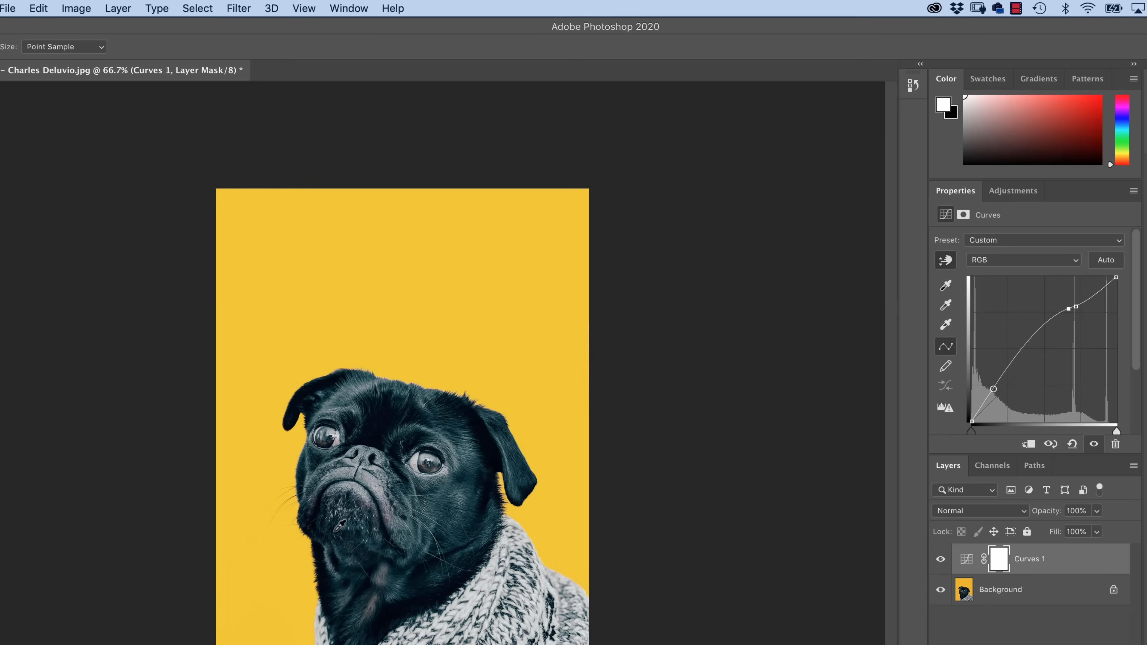
pyautogui.moveTo(343, 534); pyautogui.dragTo(343, 539)
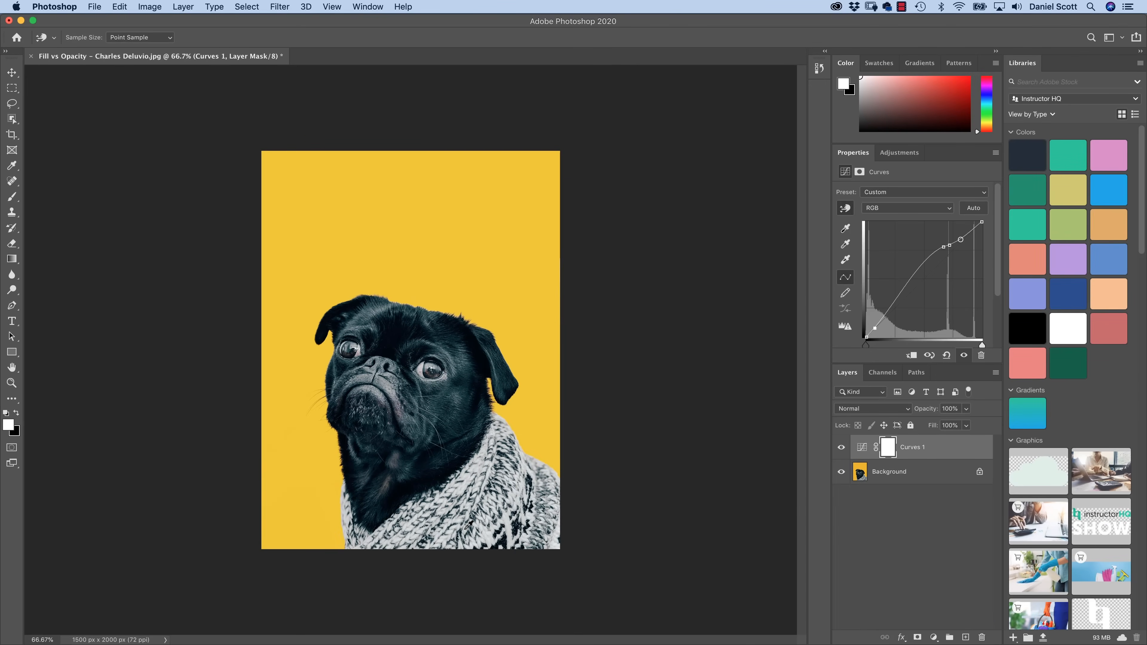
# - Save the pug image to cloud documents under its existing "Fill vs Opacity" name, after viewing the on-computer save option
pyautogui.press('super+s')
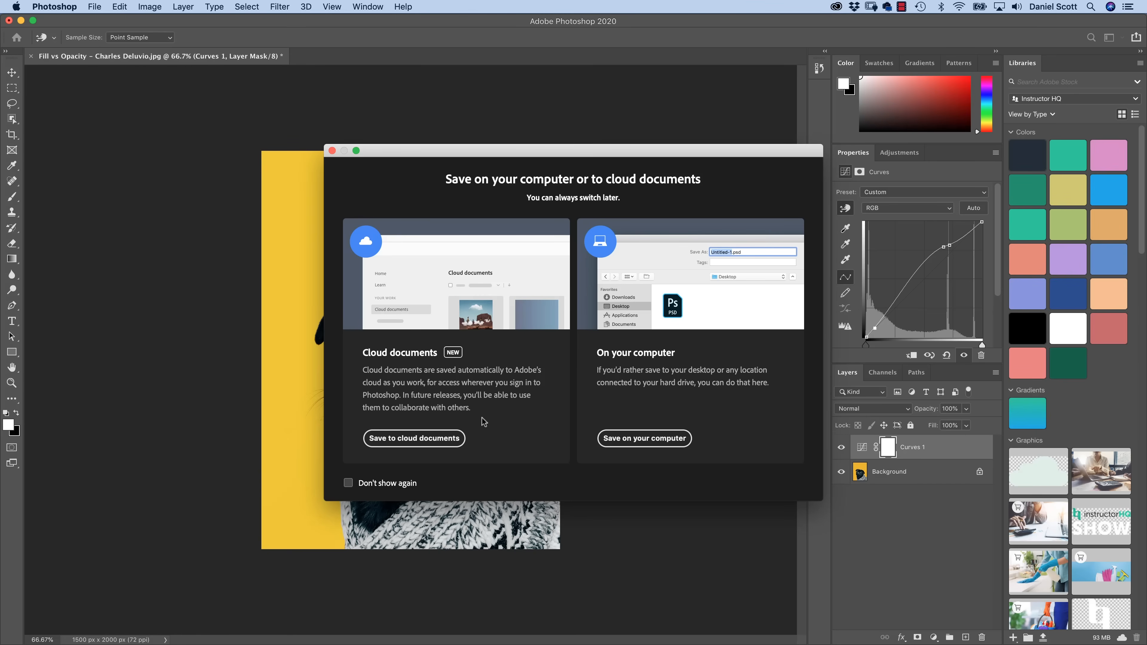
pyautogui.click(418, 439)
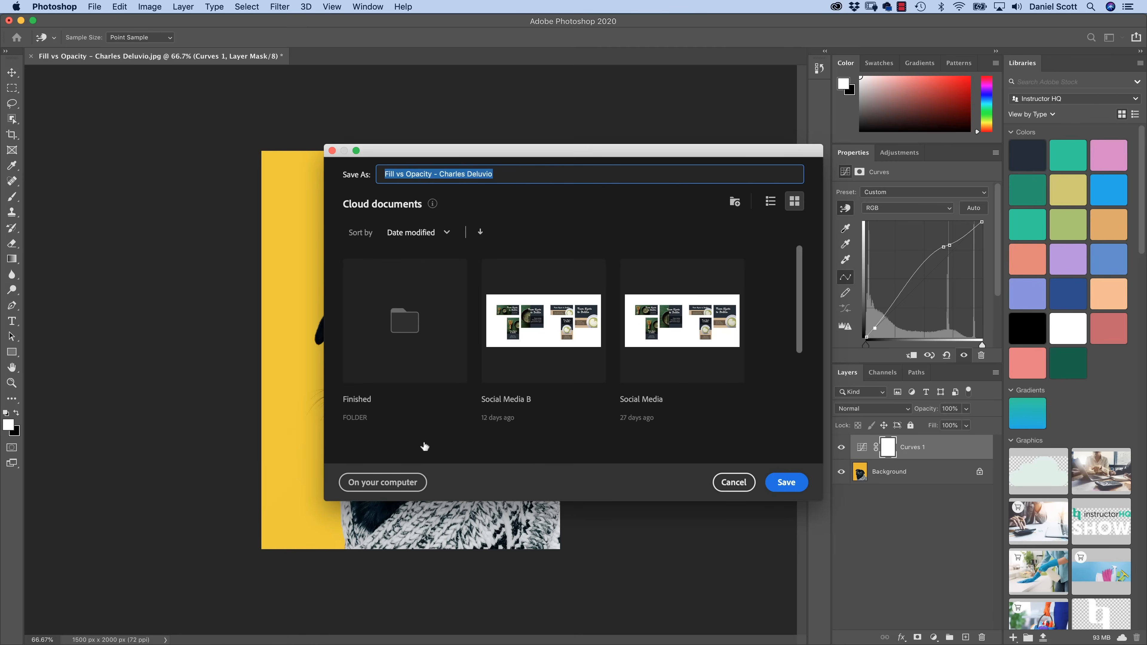
pyautogui.click(381, 482)
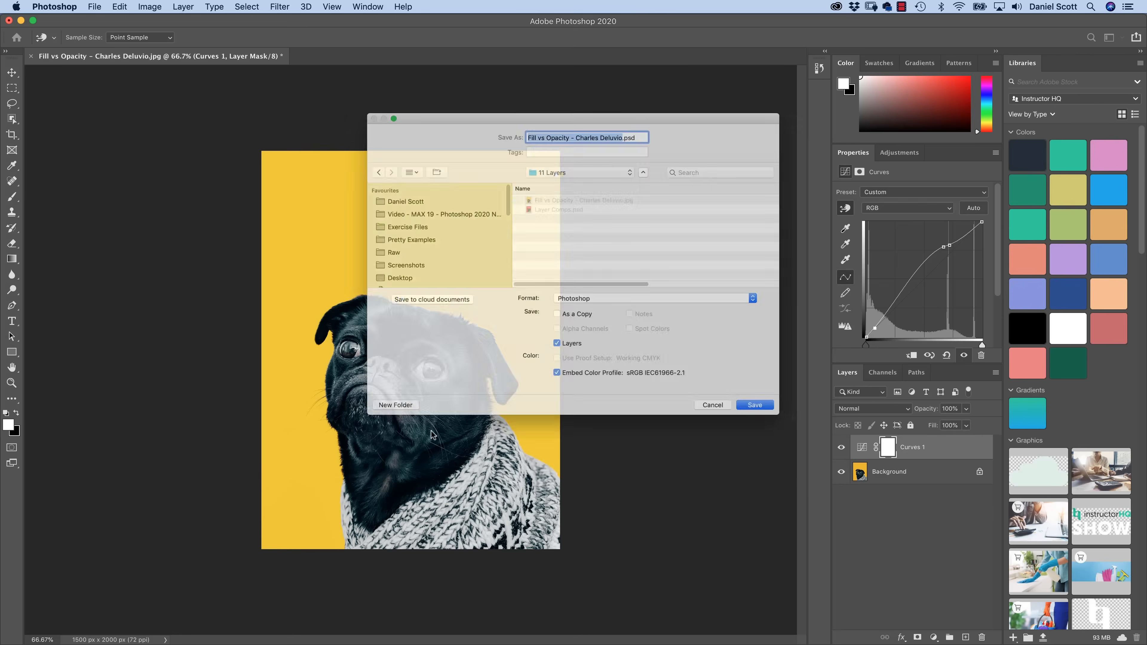
pyautogui.click(389, 309)
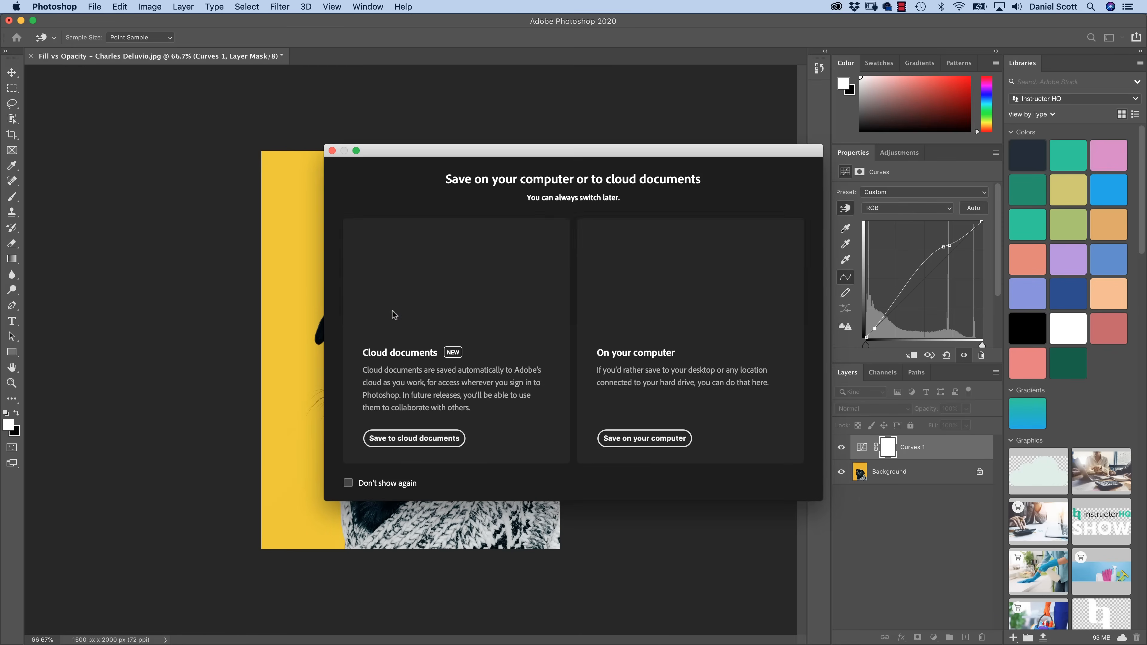
pyautogui.click(414, 438)
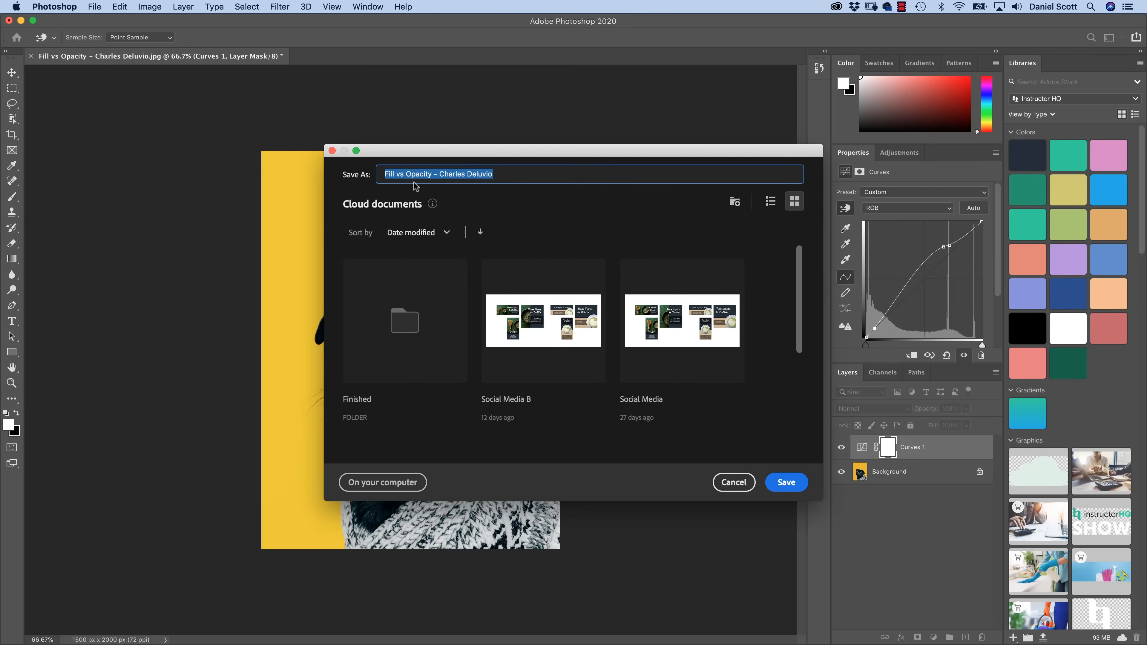
pyautogui.click(793, 485)
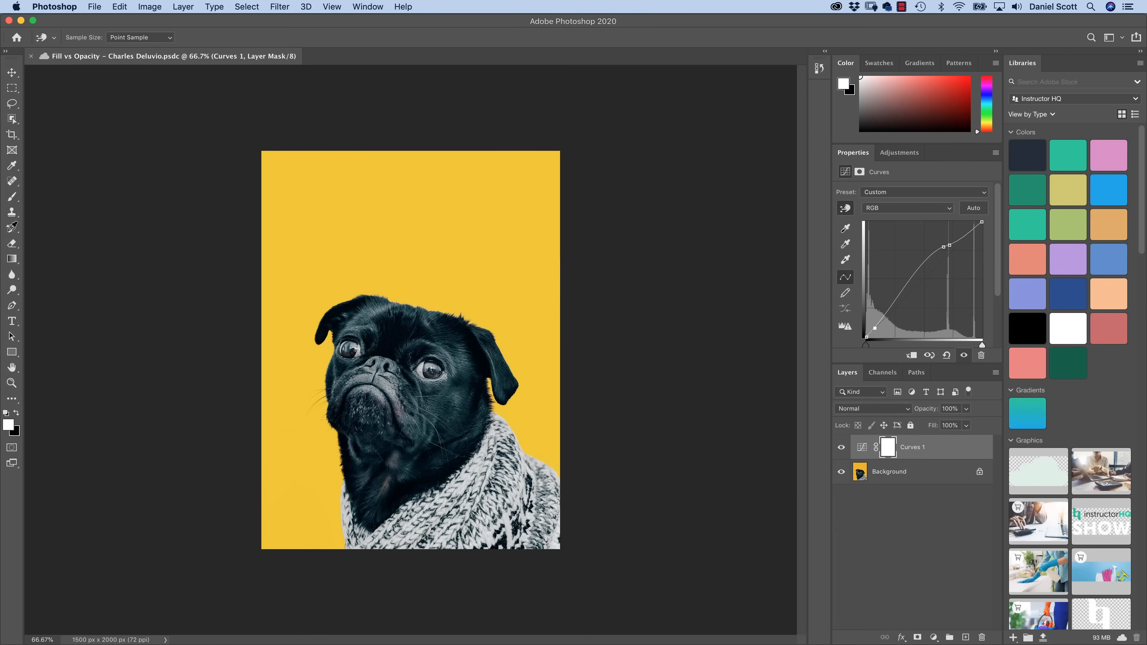
# - Switch to the Move tool, check the cloud documents in the Open dialog for the saved pug image, and dismiss the dialog
pyautogui.press('v')
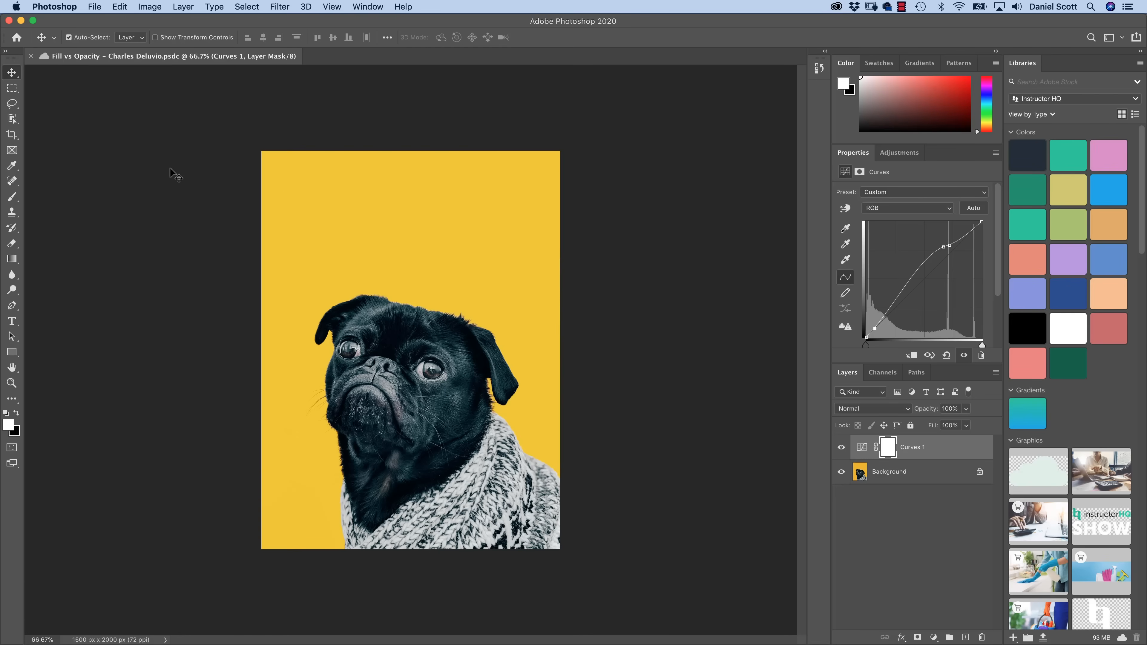
pyautogui.click(95, 7)
pyautogui.click(181, 37)
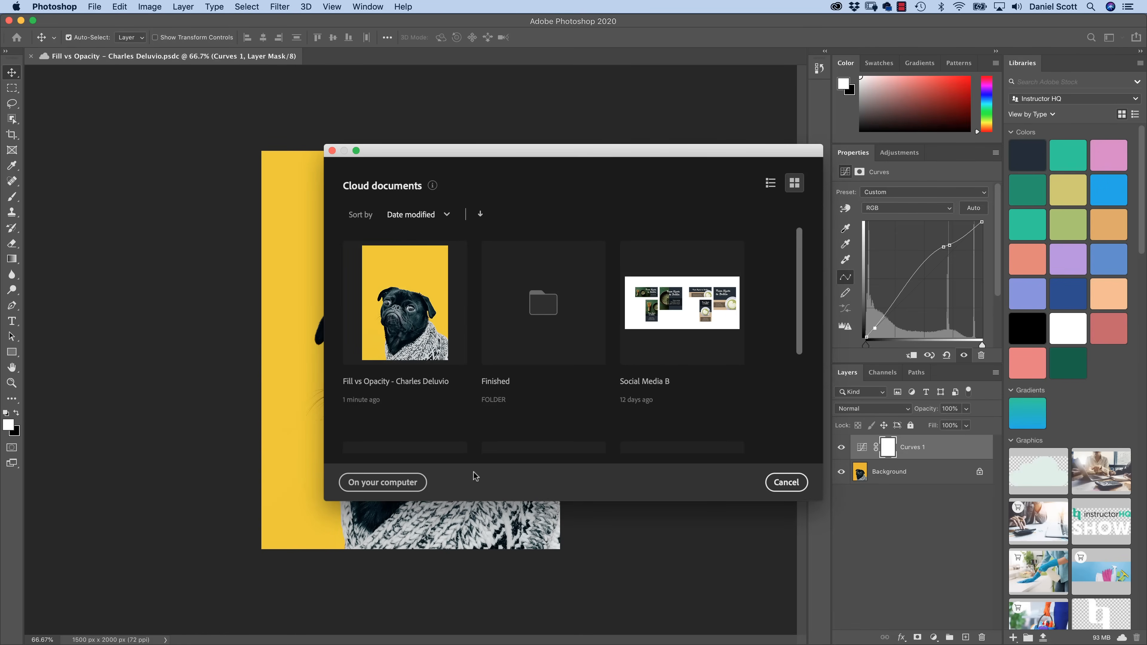
pyautogui.click(332, 150)
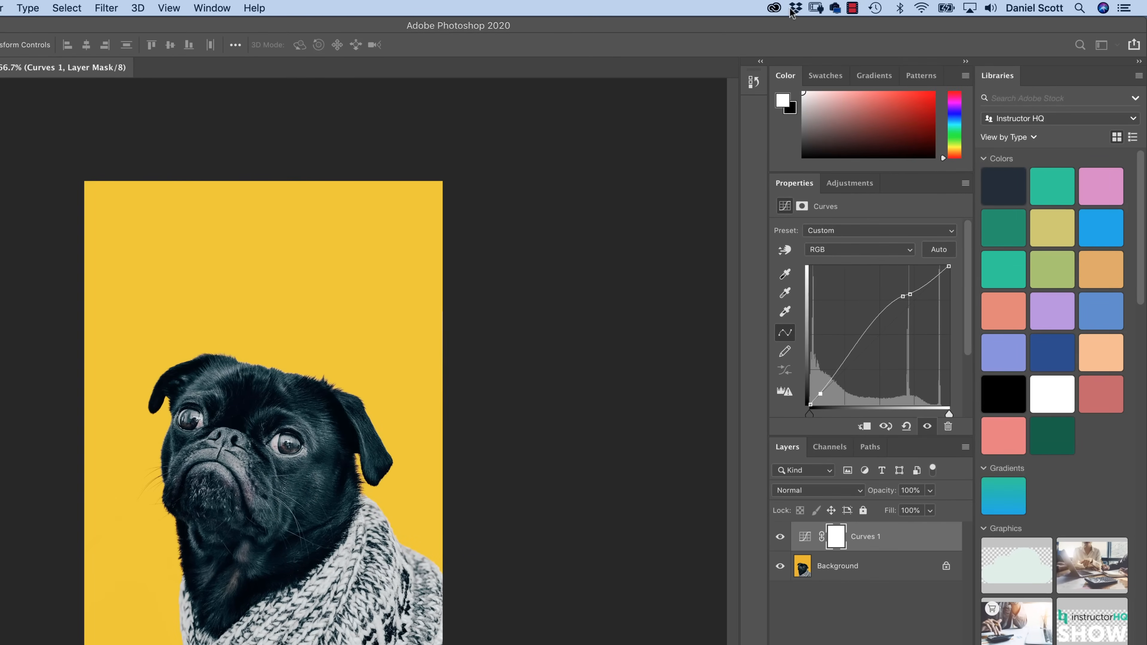
# - Switch to the Creative Cloud desktop app and open the Cloud documents web page from its work section
pyautogui.click(774, 8)
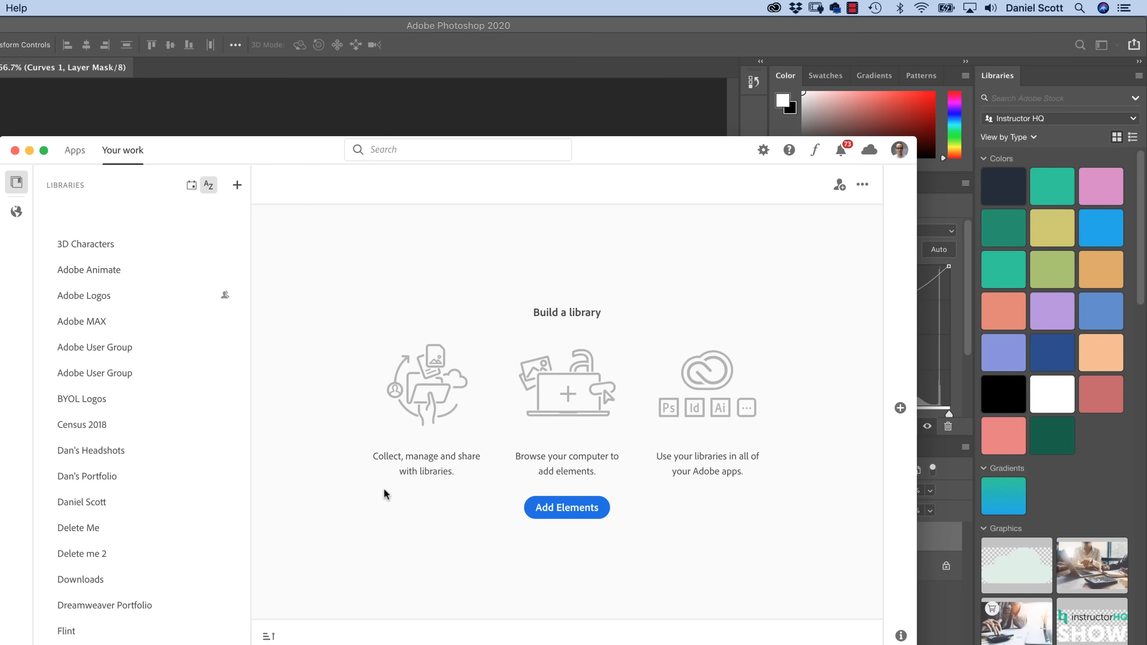
pyautogui.click(76, 150)
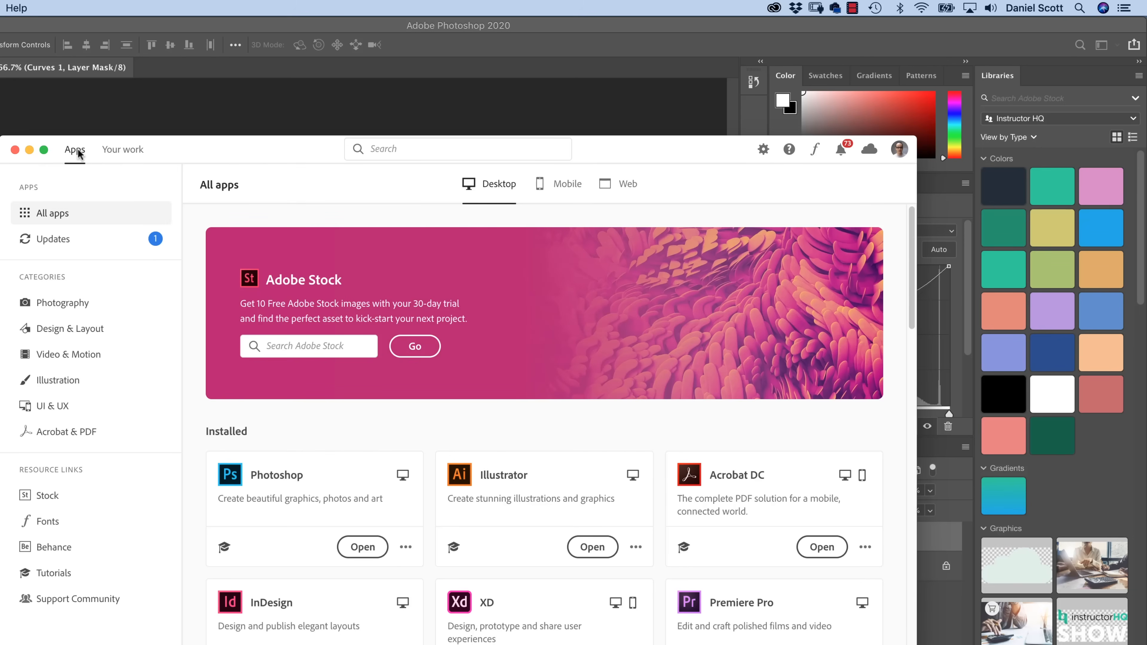
pyautogui.click(113, 153)
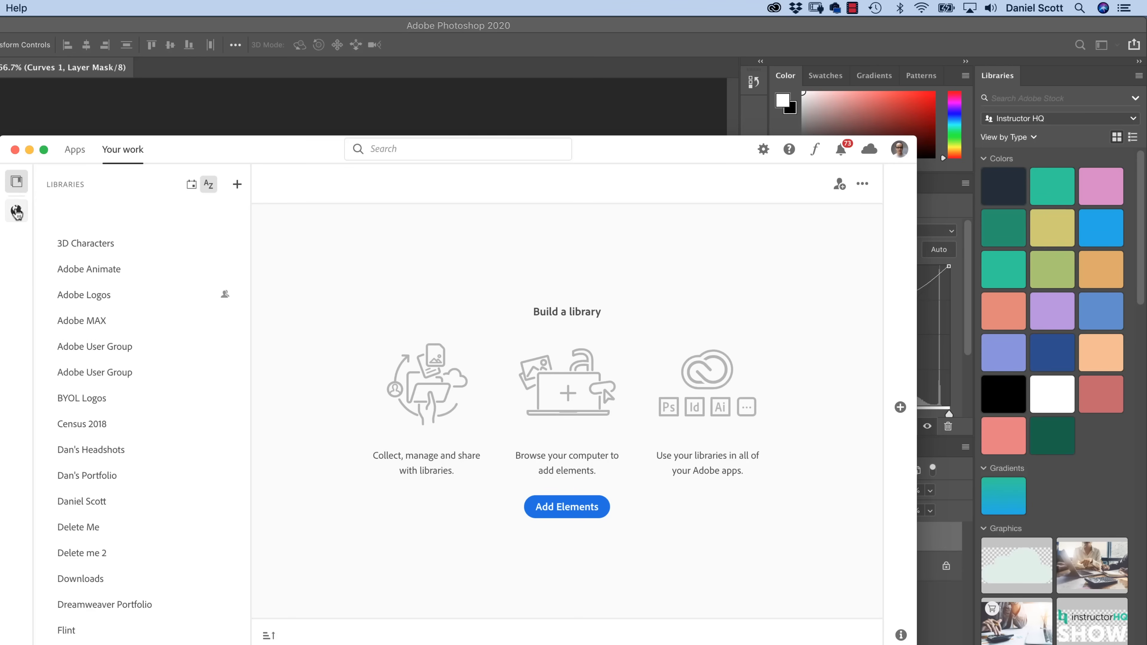
pyautogui.click(16, 210)
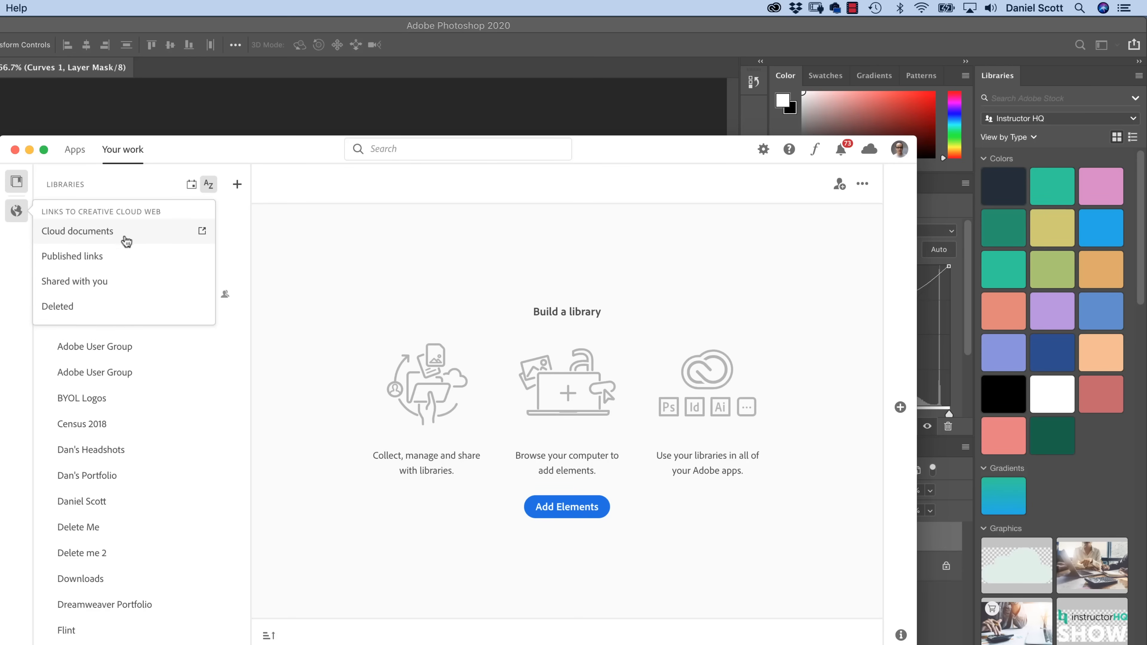
pyautogui.click(96, 238)
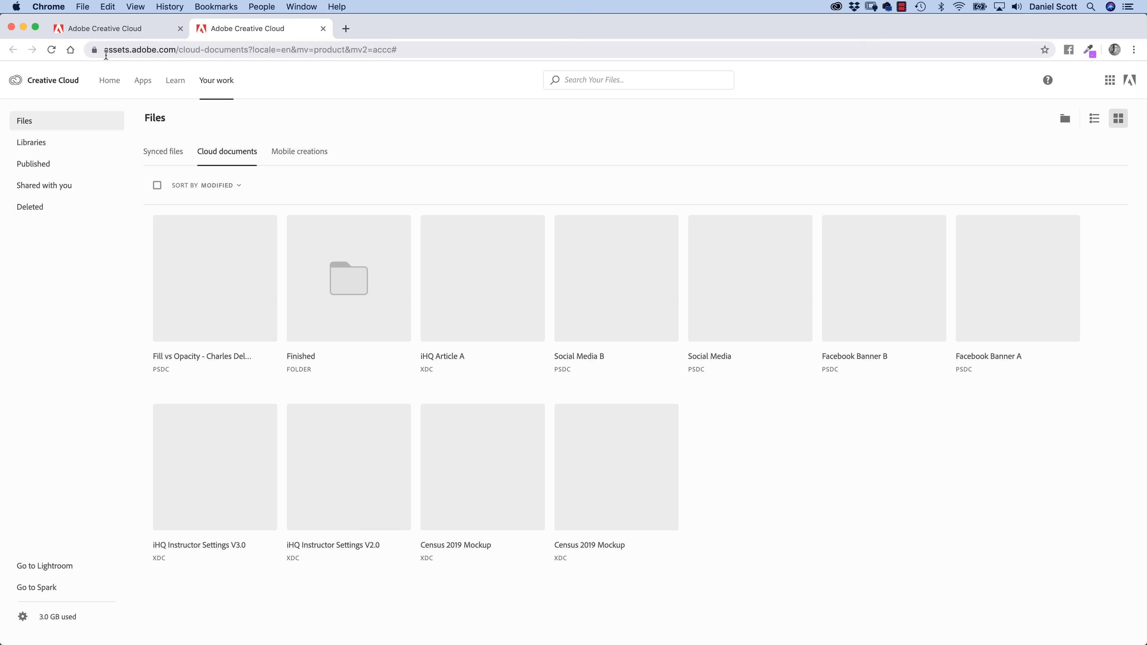
# - Open the "Fill vs Opacity" cloud document from the web page, enable Allow Commenting in its share link settings, and close them
pyautogui.moveTo(105, 49); pyautogui.dragTo(205, 49)
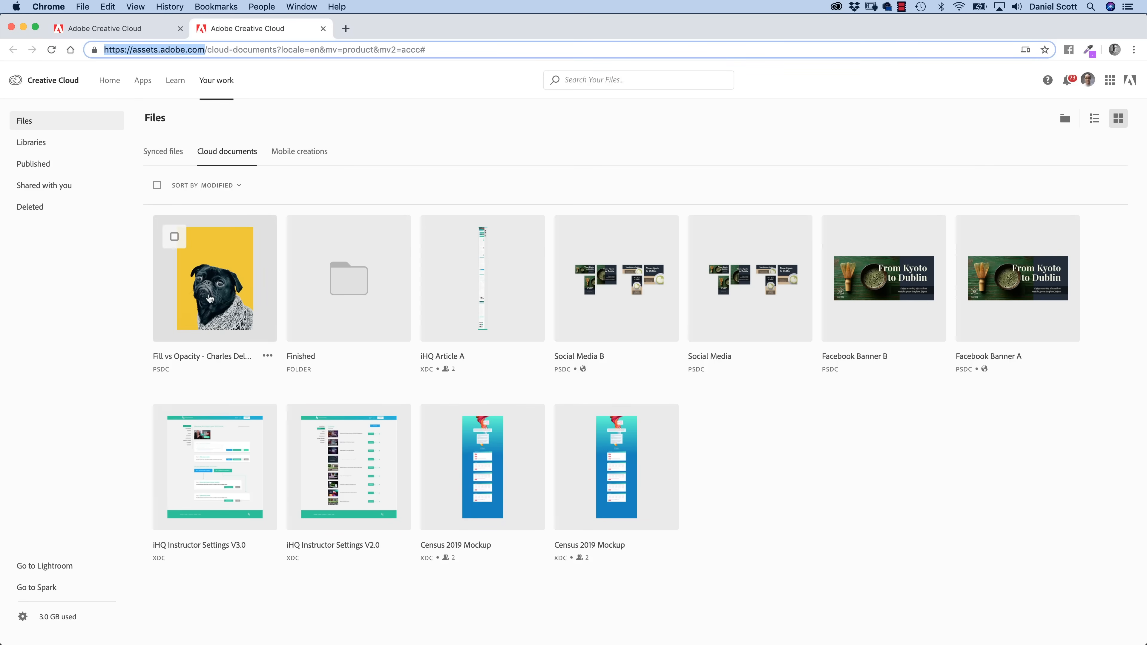
pyautogui.click(183, 268)
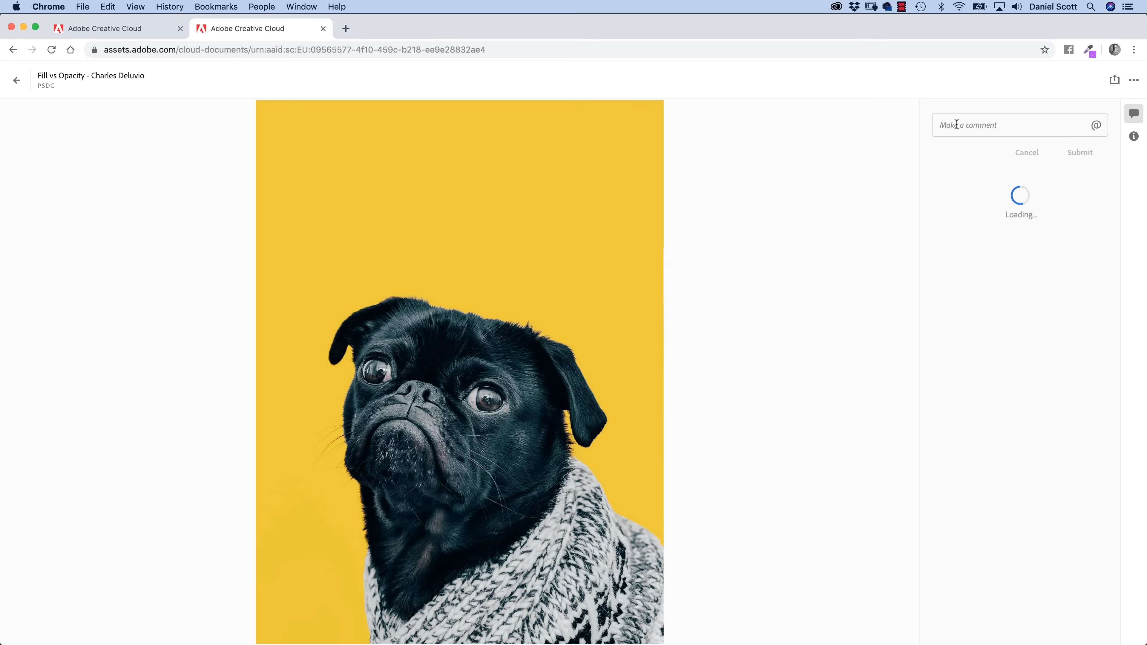
pyautogui.click(1115, 81)
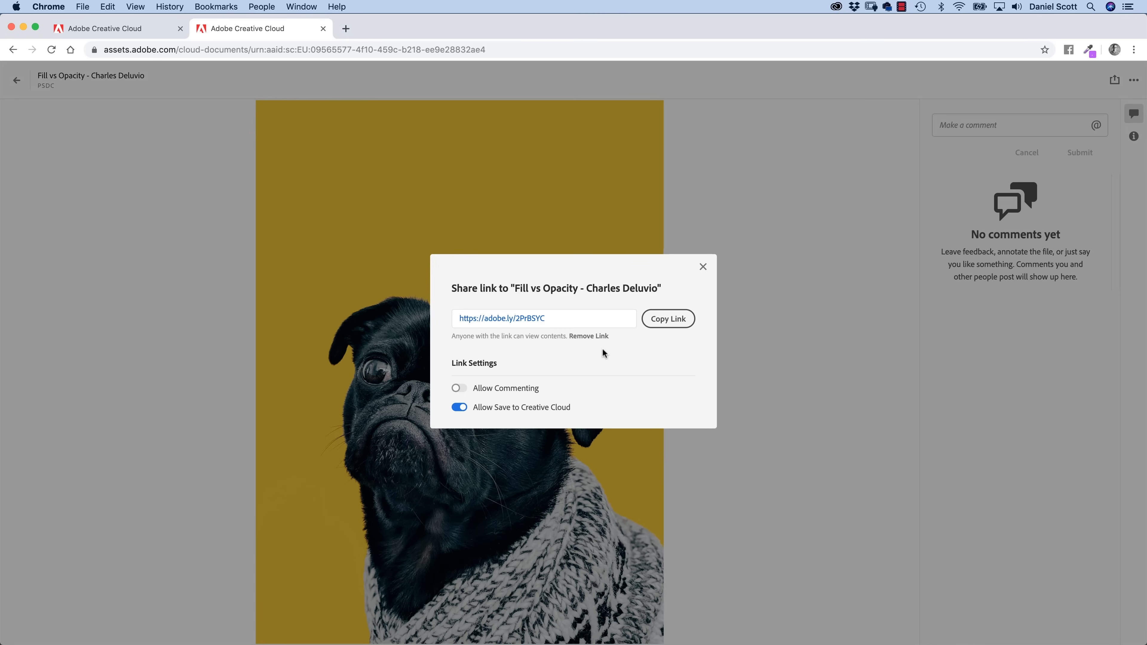
pyautogui.click(457, 389)
pyautogui.click(702, 266)
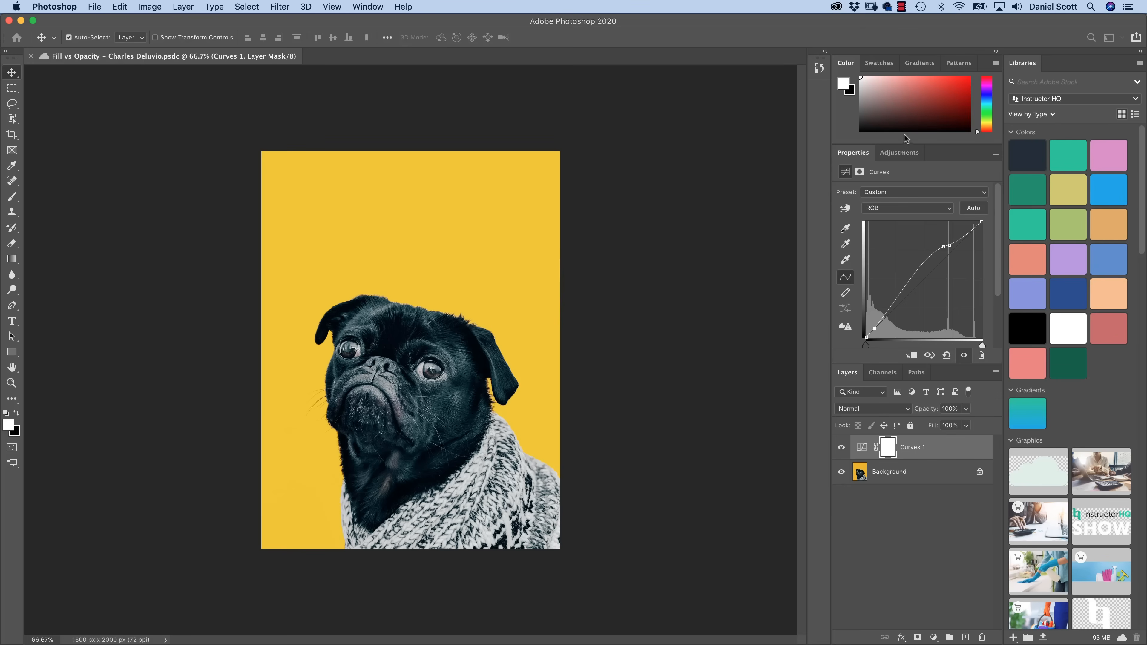
# - In Photoshop, add a Black & White adjustment layer above Curves 1 in the pug image and save the cloud document
pyautogui.click(899, 152)
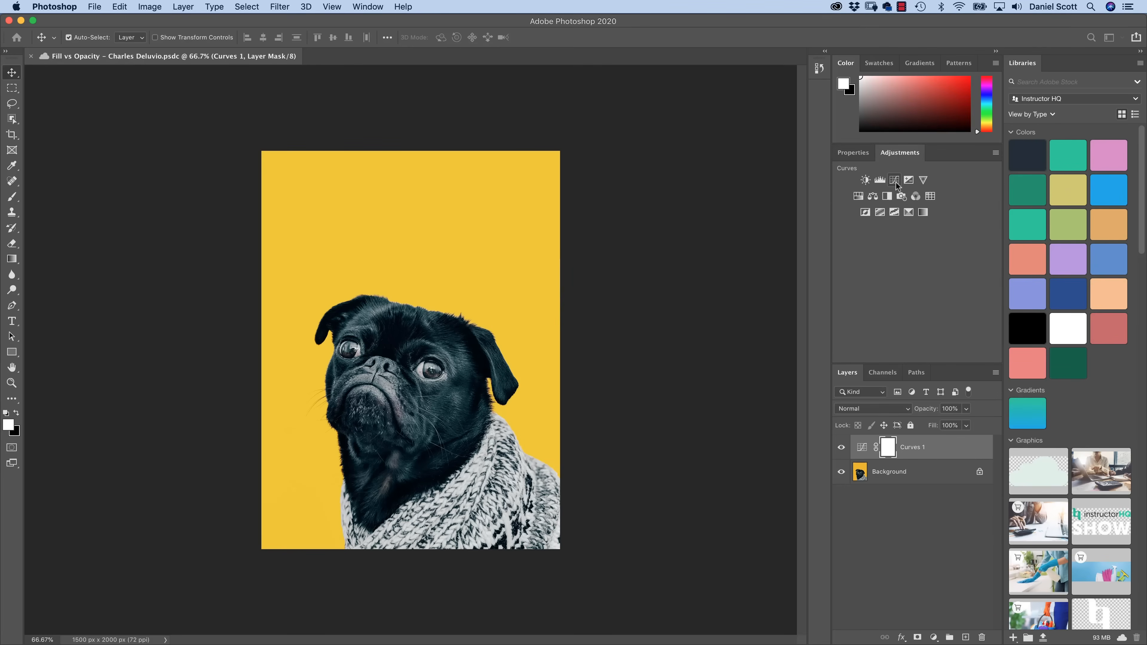
pyautogui.click(886, 196)
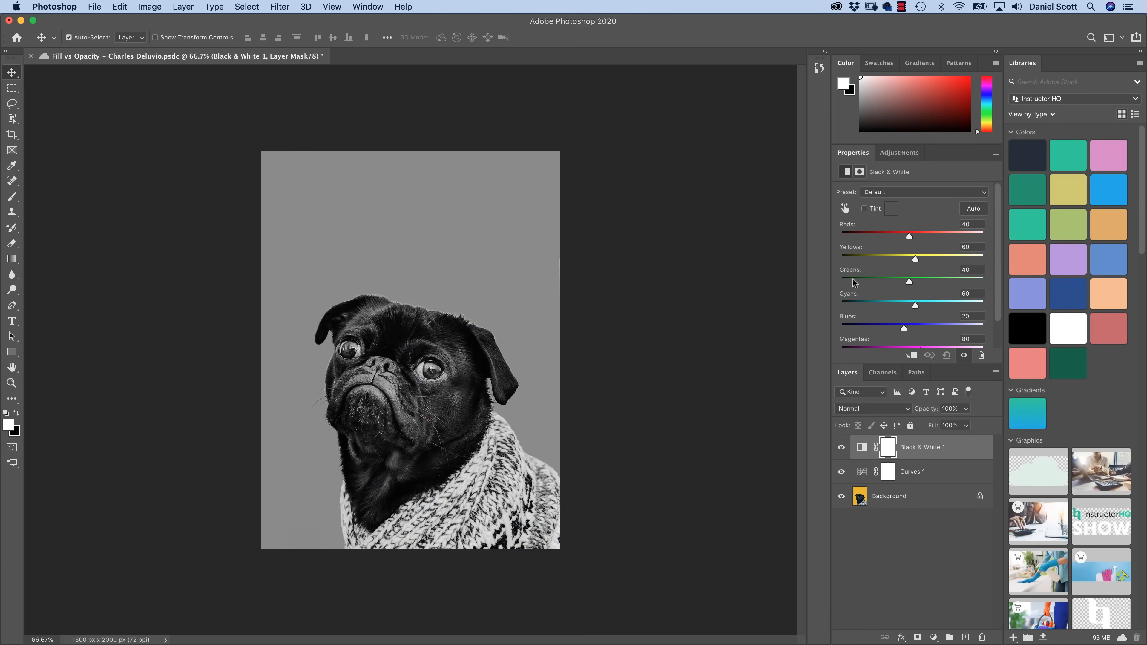
pyautogui.press('super+s')
# - Switch to Chrome, reload the pug document's page to check the saved edit, and view its file information and comments
pyautogui.press('super+Tab')
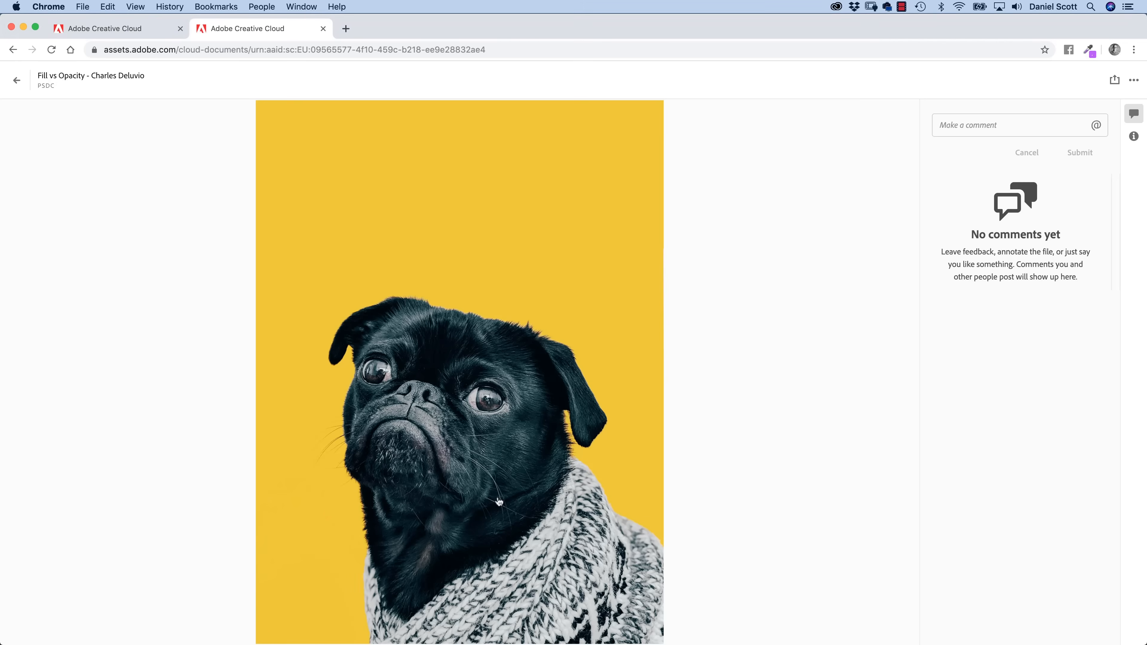
pyautogui.click(51, 51)
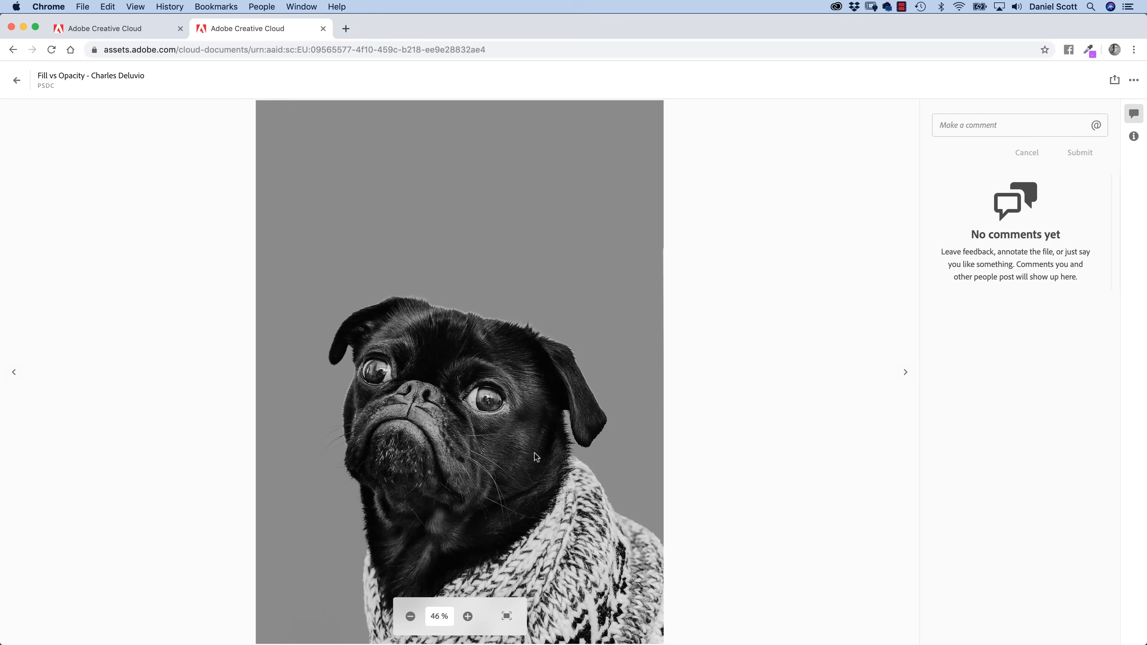
pyautogui.click(1136, 141)
pyautogui.click(1134, 115)
# - Return to the list of cloud documents, view the file options for "Fill vs Opacity", and dismiss them
pyautogui.click(18, 82)
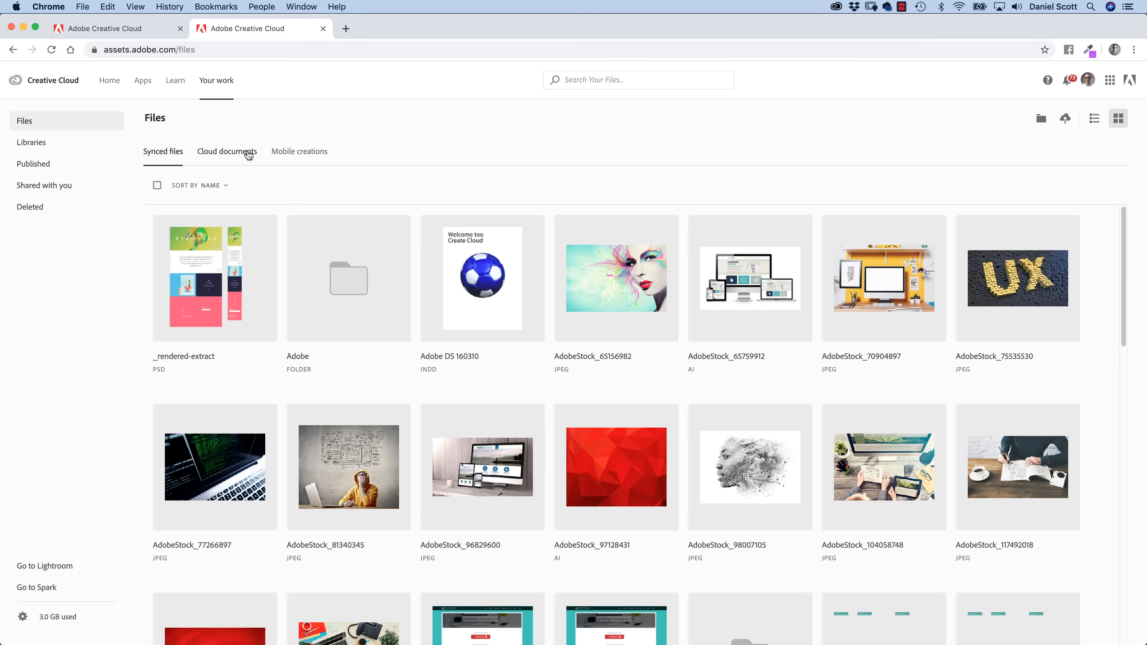
pyautogui.click(238, 155)
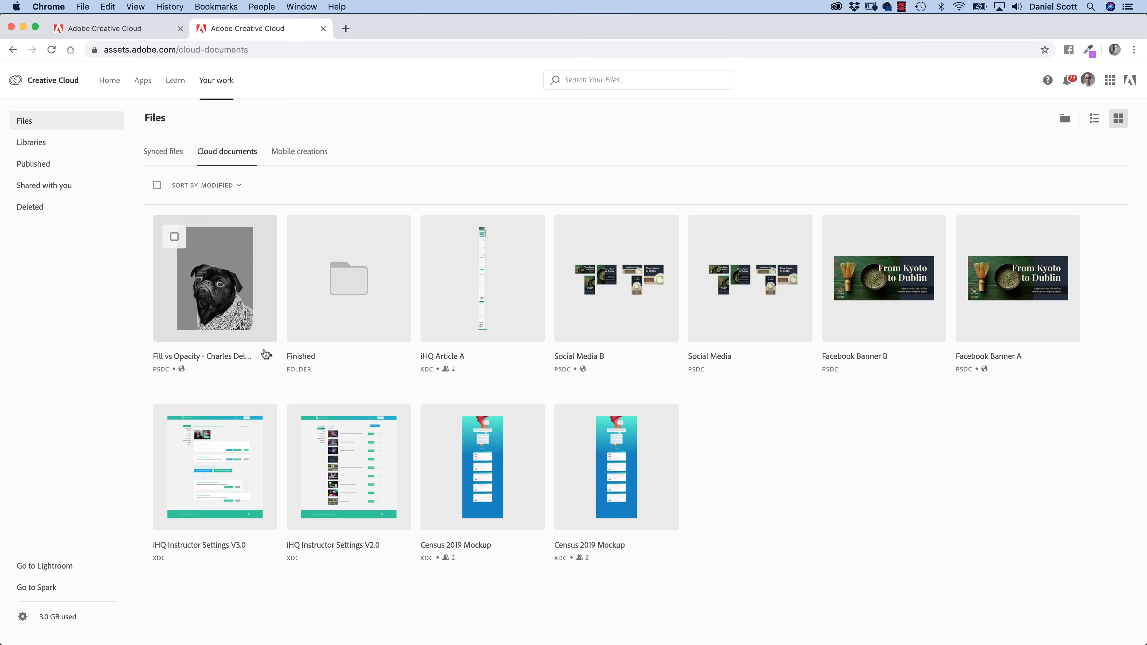
pyautogui.click(267, 357)
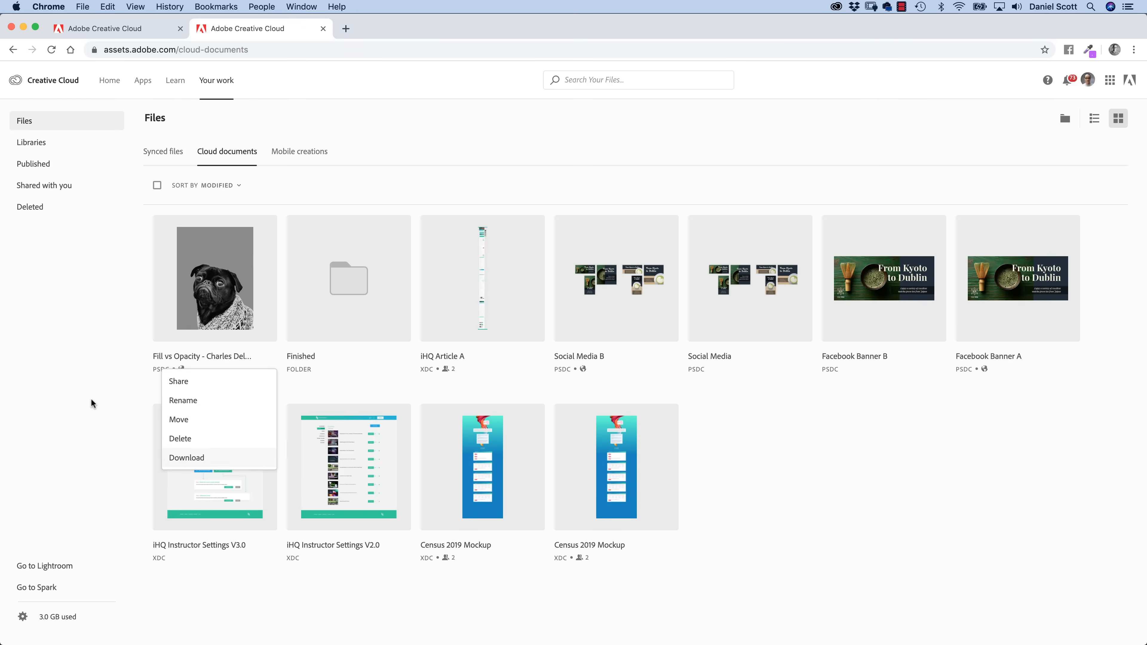
pyautogui.click(111, 402)
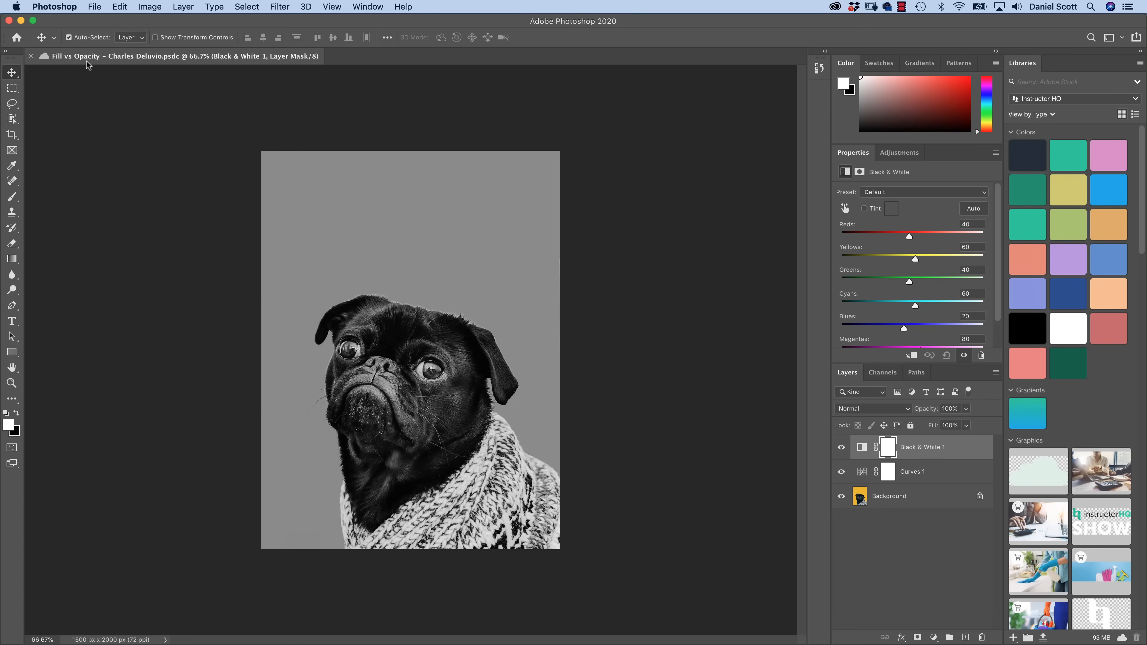
# - In Photoshop, view the cloud documents available for opening and cancel without opening any
pyautogui.click(93, 6)
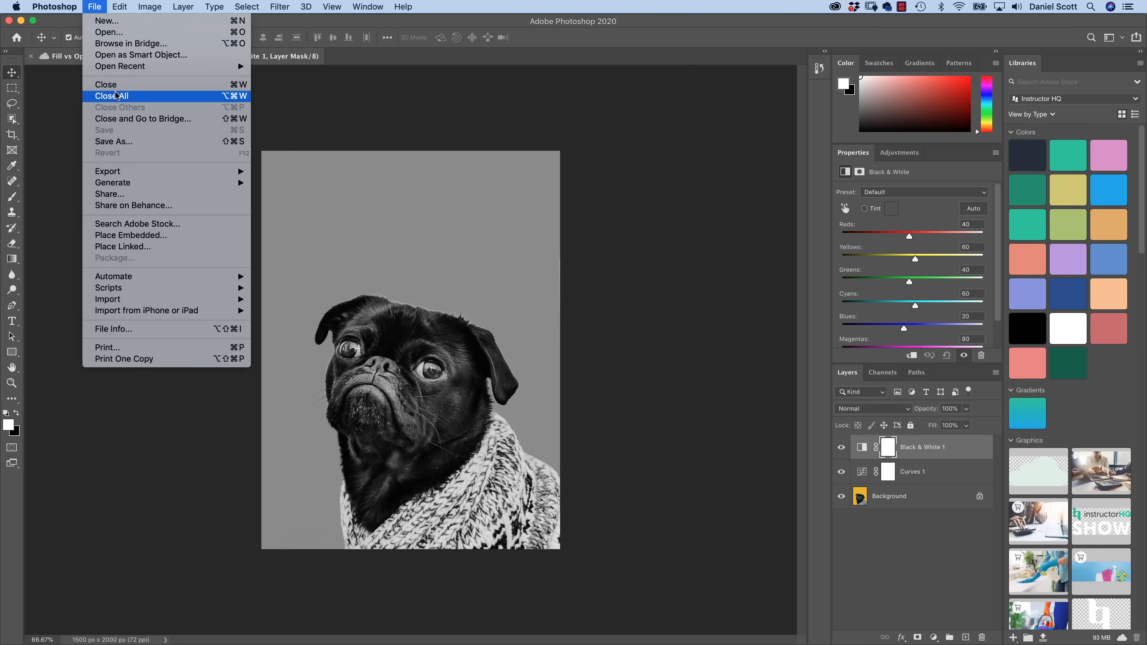
pyautogui.click(109, 34)
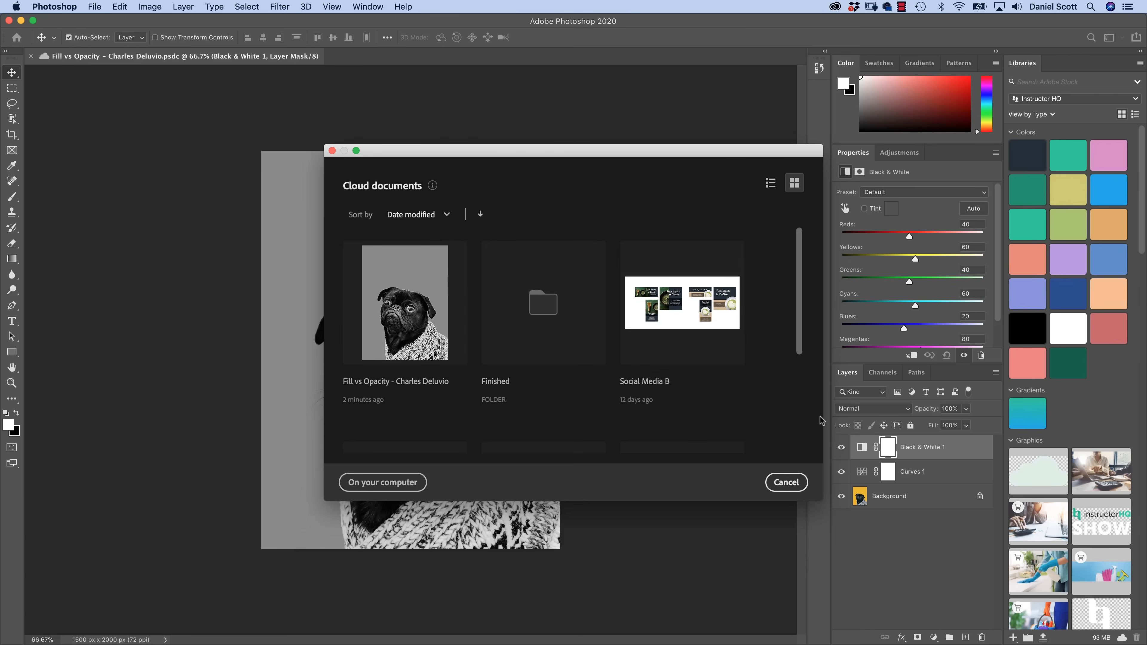
pyautogui.click(784, 489)
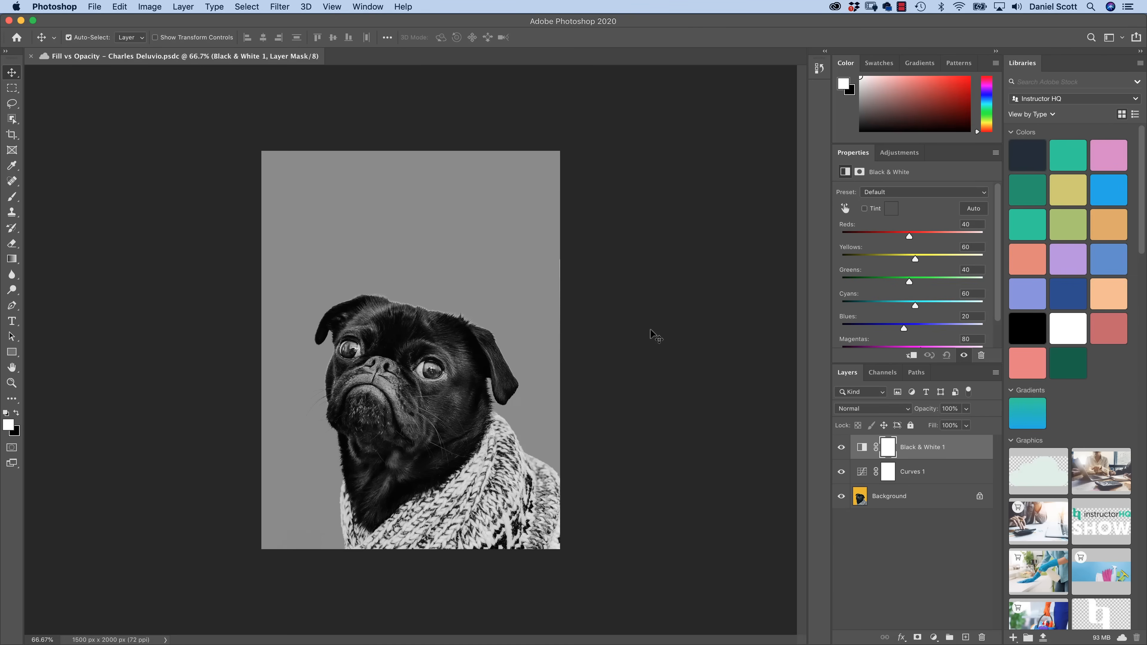
pyautogui.click(682, 415)
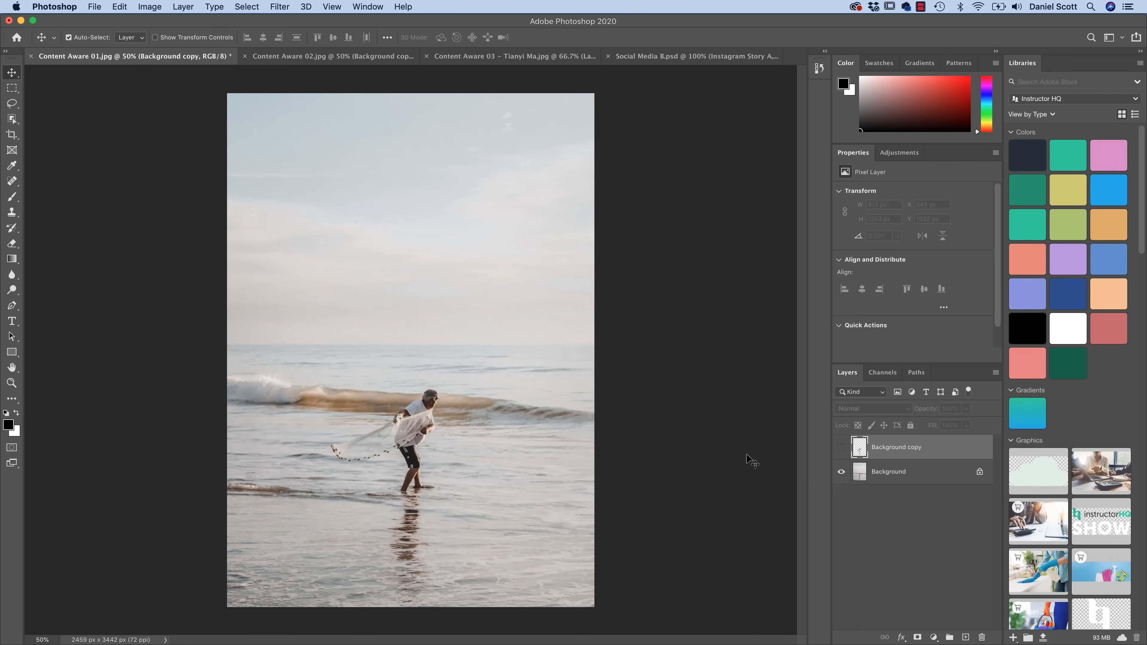
# - Show the hidden upper layer in each of the Content Aware 01, 02 and 03 images to compare before and after
pyautogui.click(841, 447)
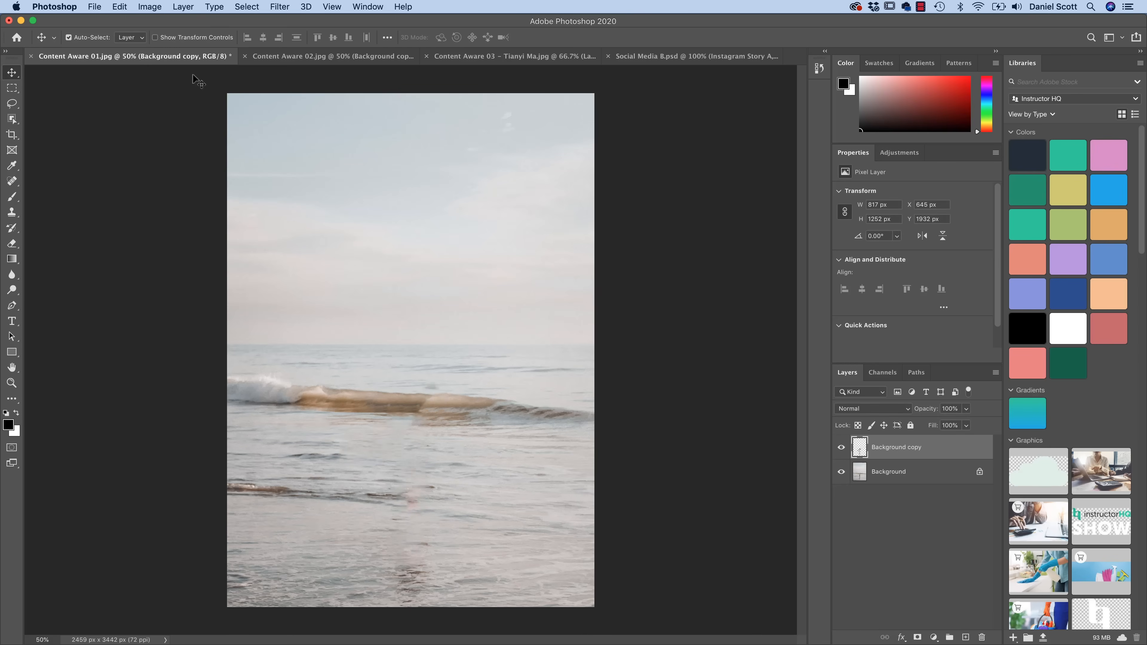
pyautogui.click(322, 57)
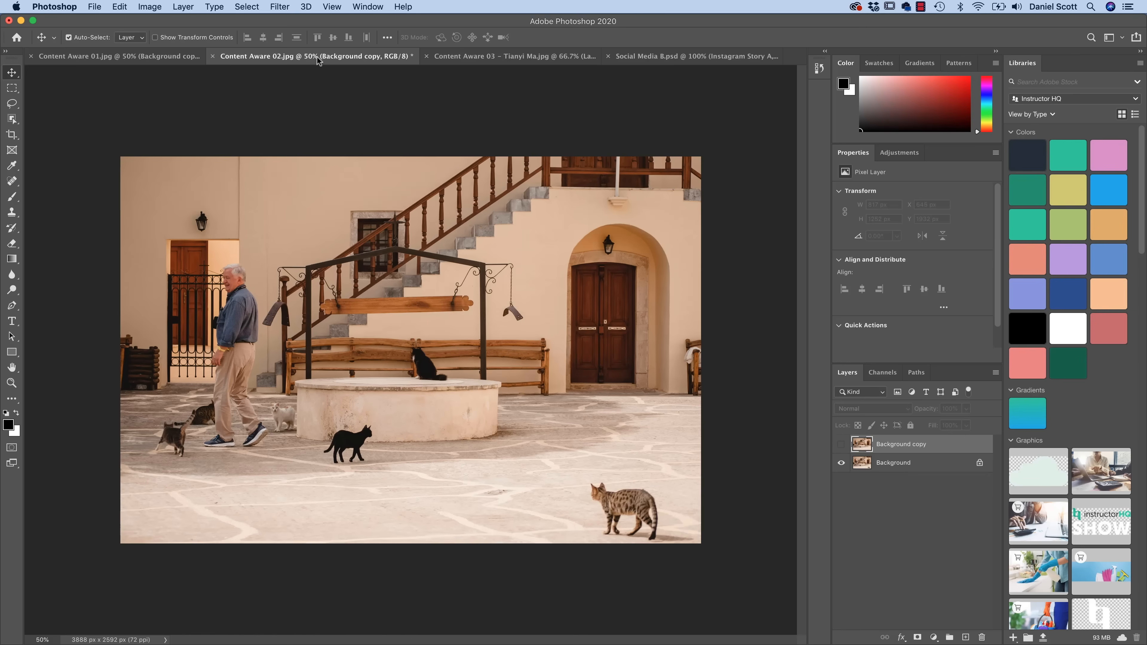
pyautogui.click(838, 445)
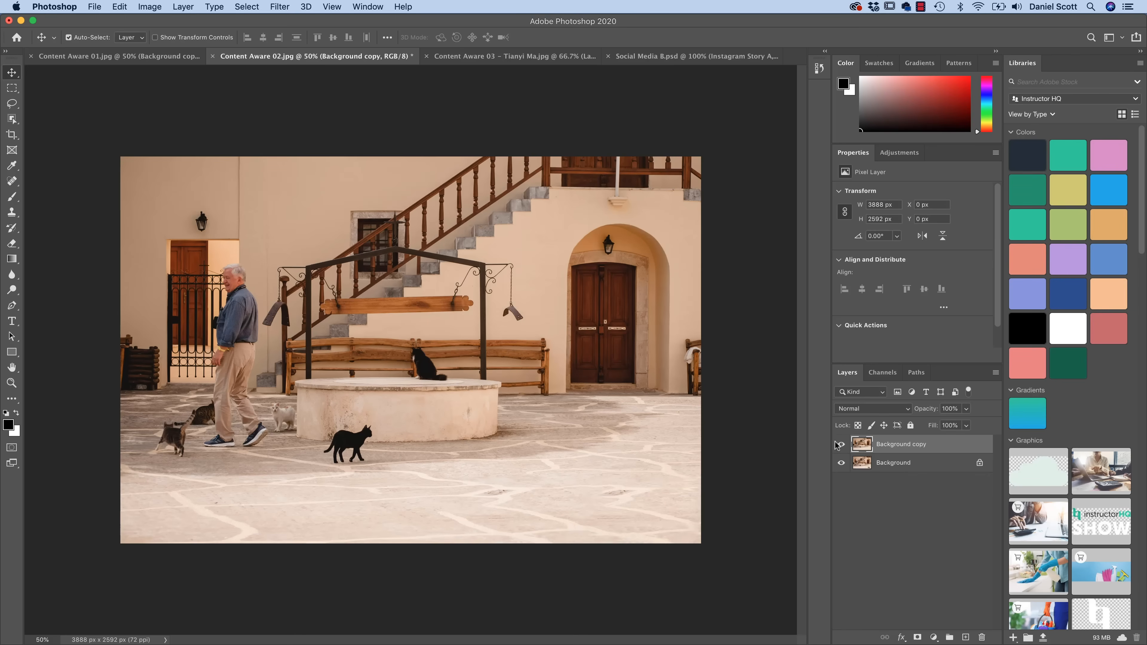
pyautogui.click(490, 58)
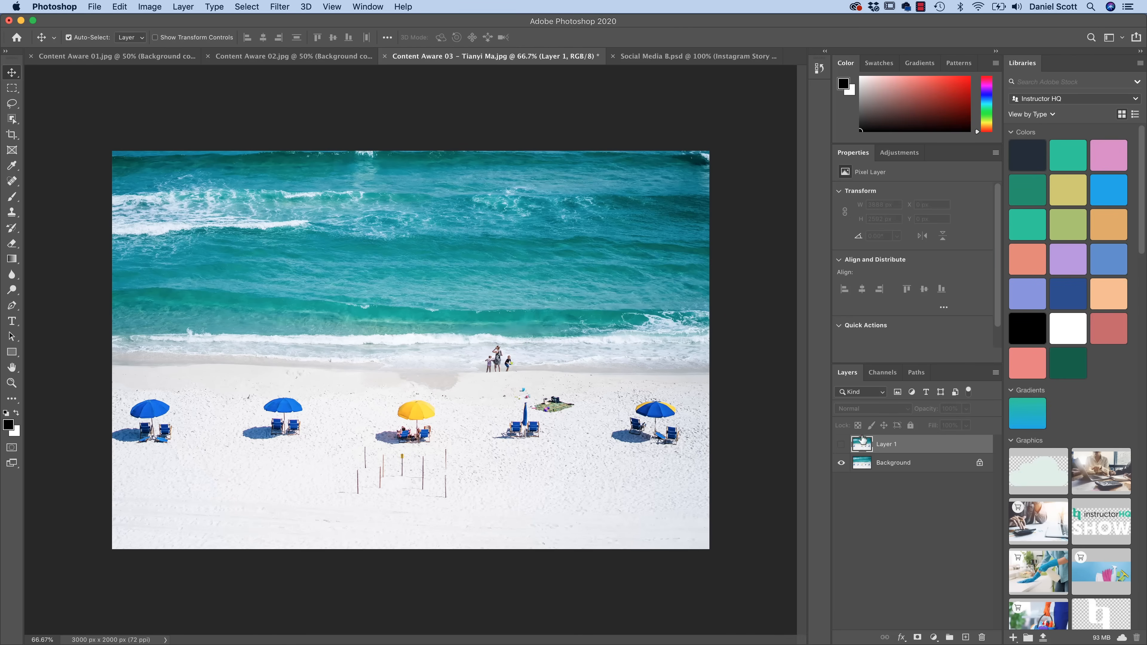
pyautogui.click(841, 445)
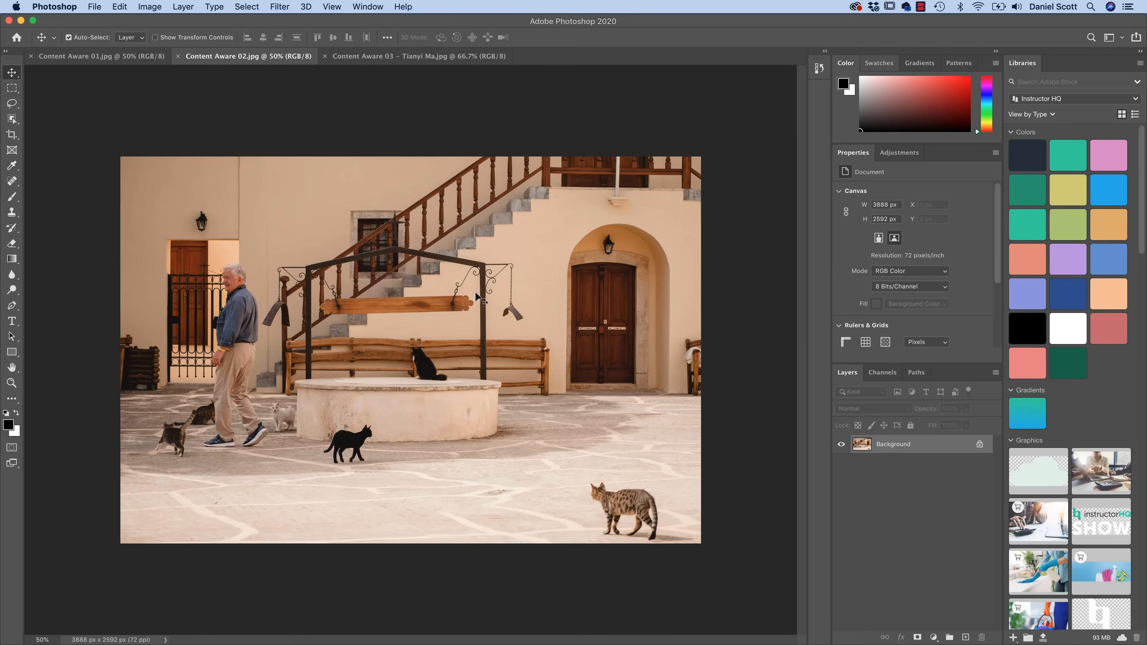
# - Draw a rectangular marquee around the striped cat in the courtyard's corner and open the Content-Aware Fill workspace
pyautogui.click(11, 88)
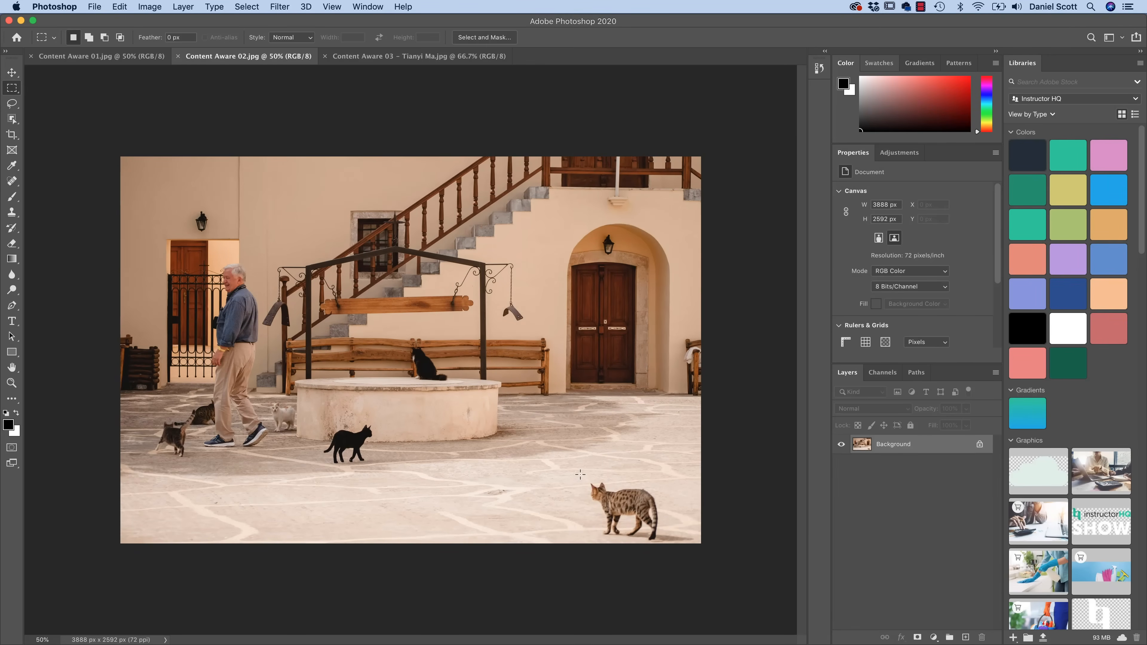
pyautogui.moveTo(581, 476); pyautogui.dragTo(699, 546)
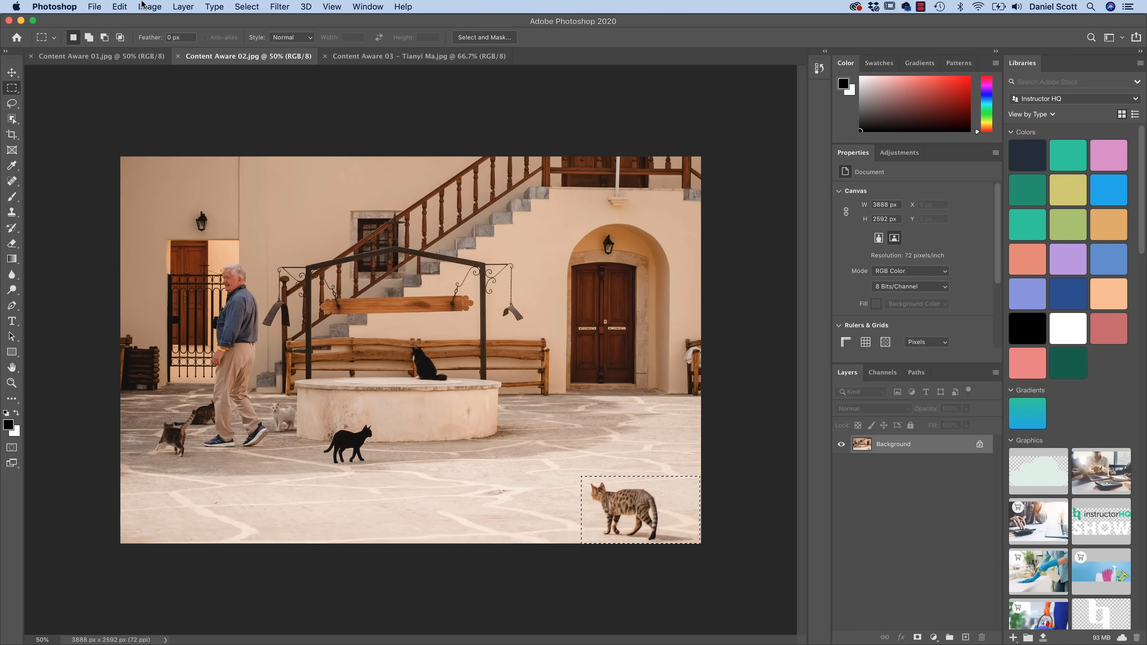
pyautogui.click(119, 6)
pyautogui.click(164, 220)
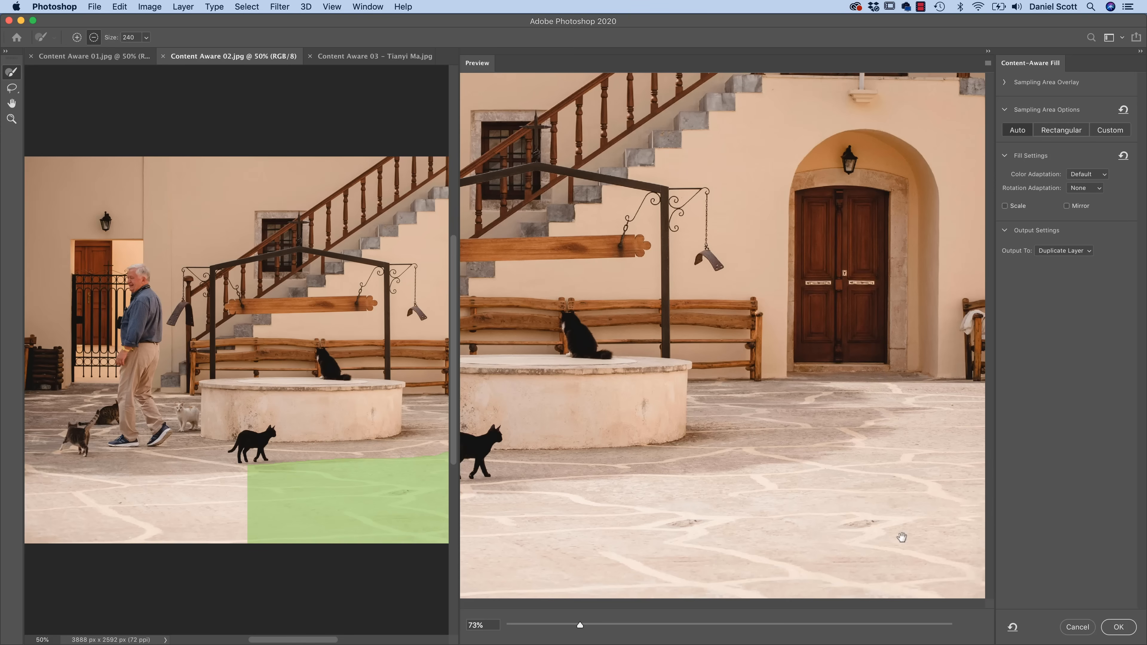
# - Compare Rectangular sampling with Auto, apply the fill using Auto sampling and Duplicate Layer output, and clear the selection
pyautogui.moveTo(580, 626); pyautogui.dragTo(566, 625)
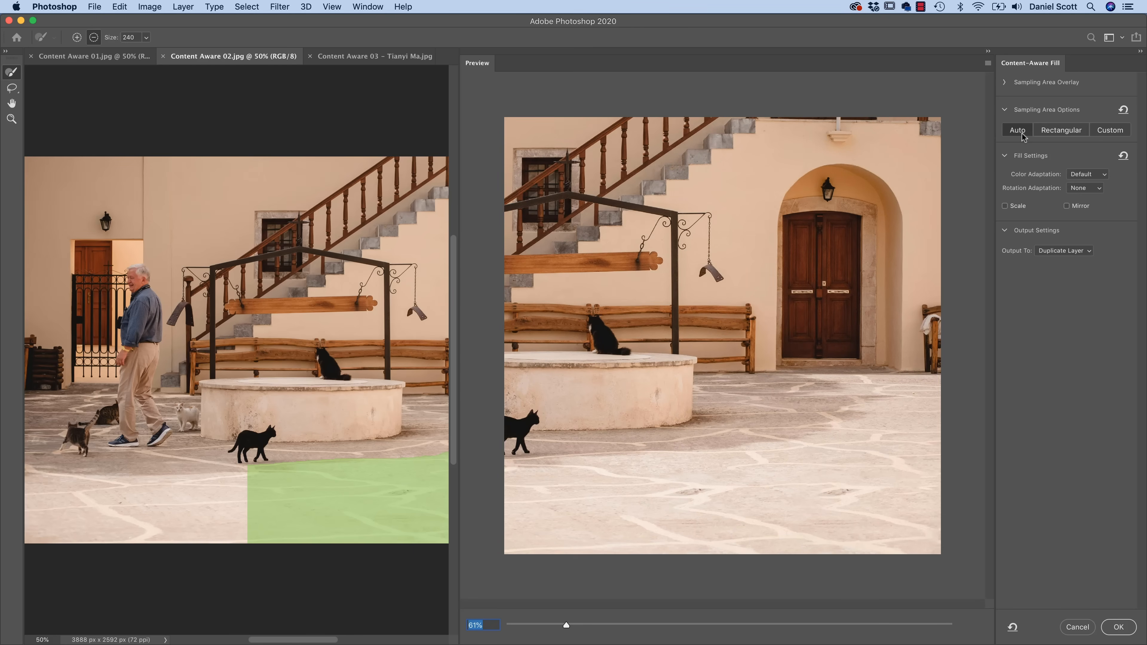
pyautogui.click(1061, 130)
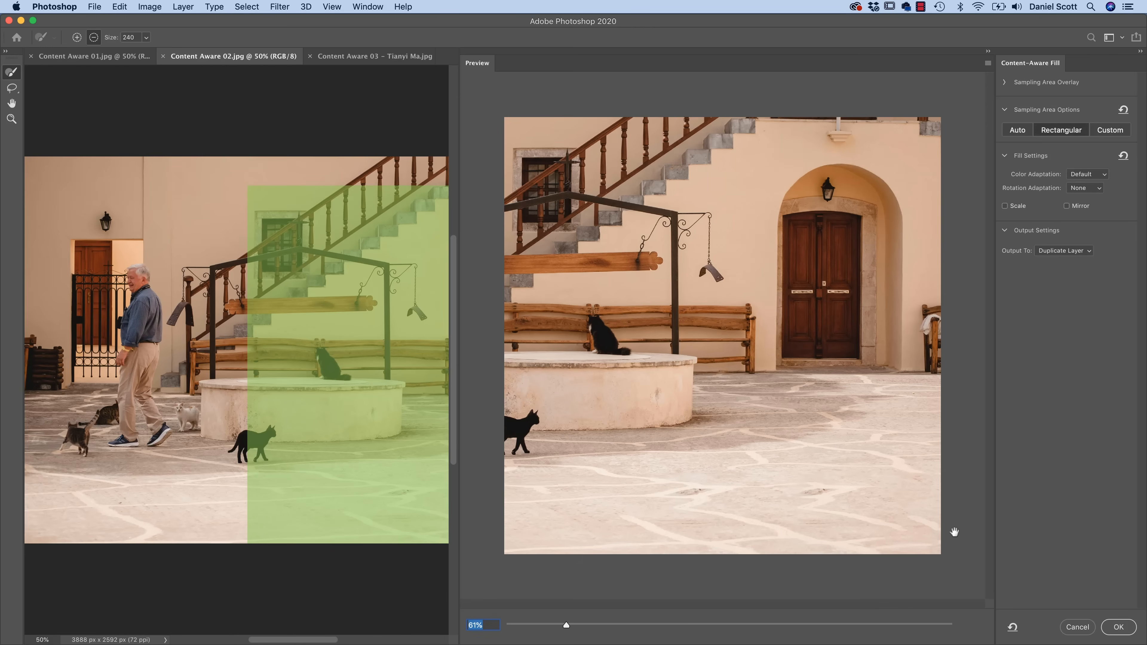
pyautogui.click(1028, 130)
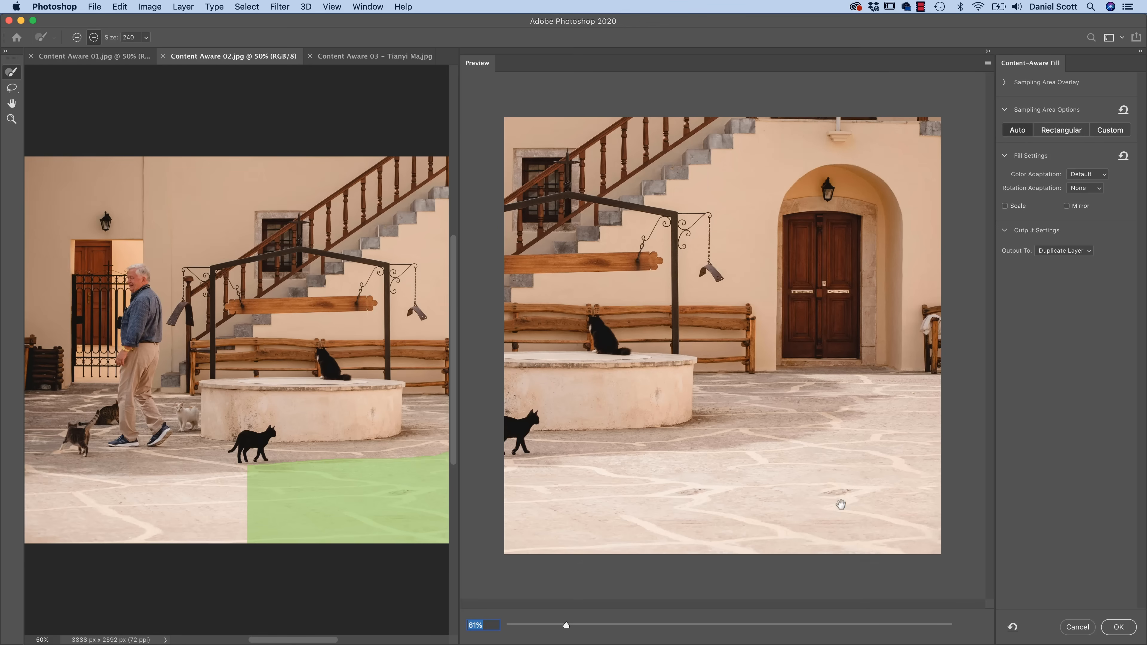
pyautogui.click(1119, 627)
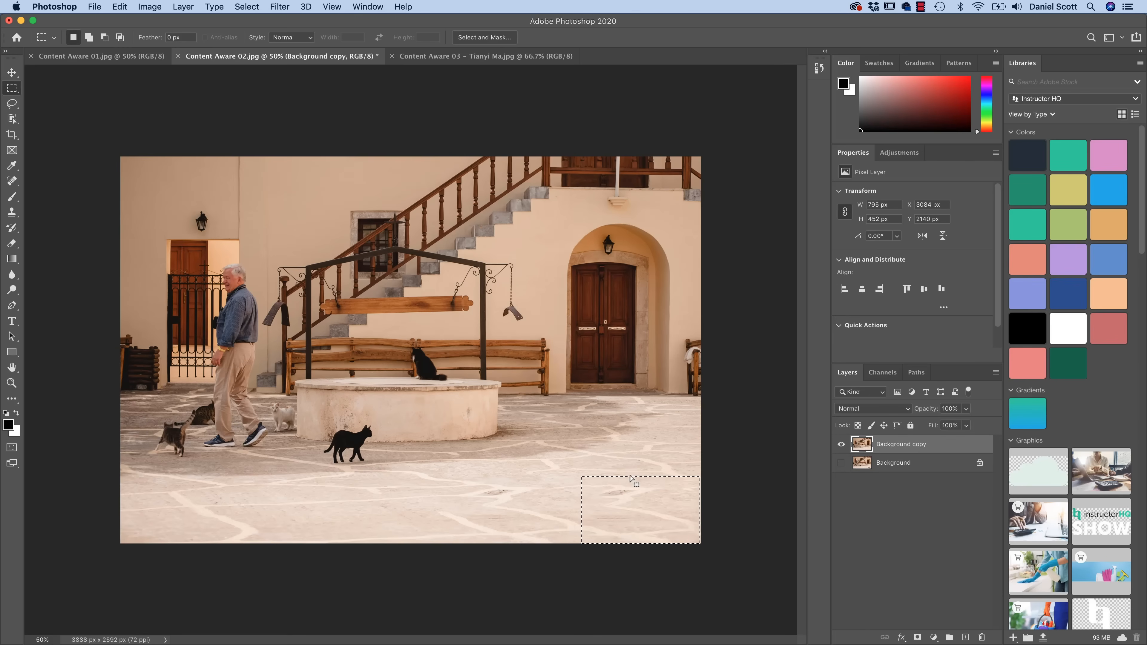
pyautogui.press('super+d')
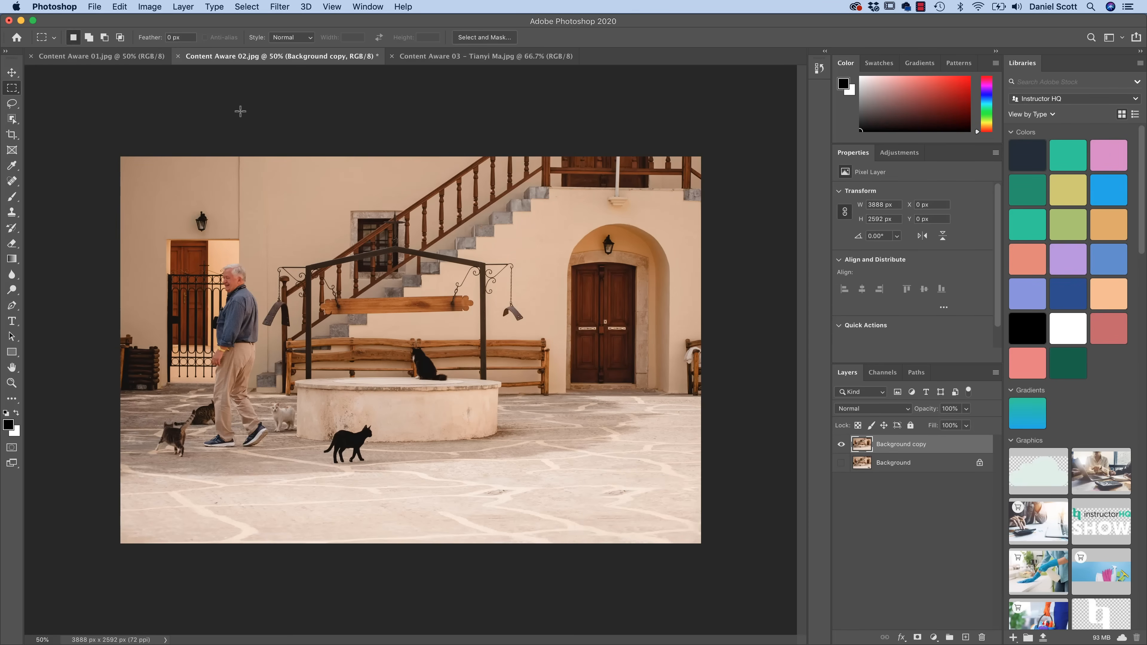
# - In Content Aware 01, select the fisherman with his reflection and add the fishing net using the Object Selection tool
pyautogui.click(83, 58)
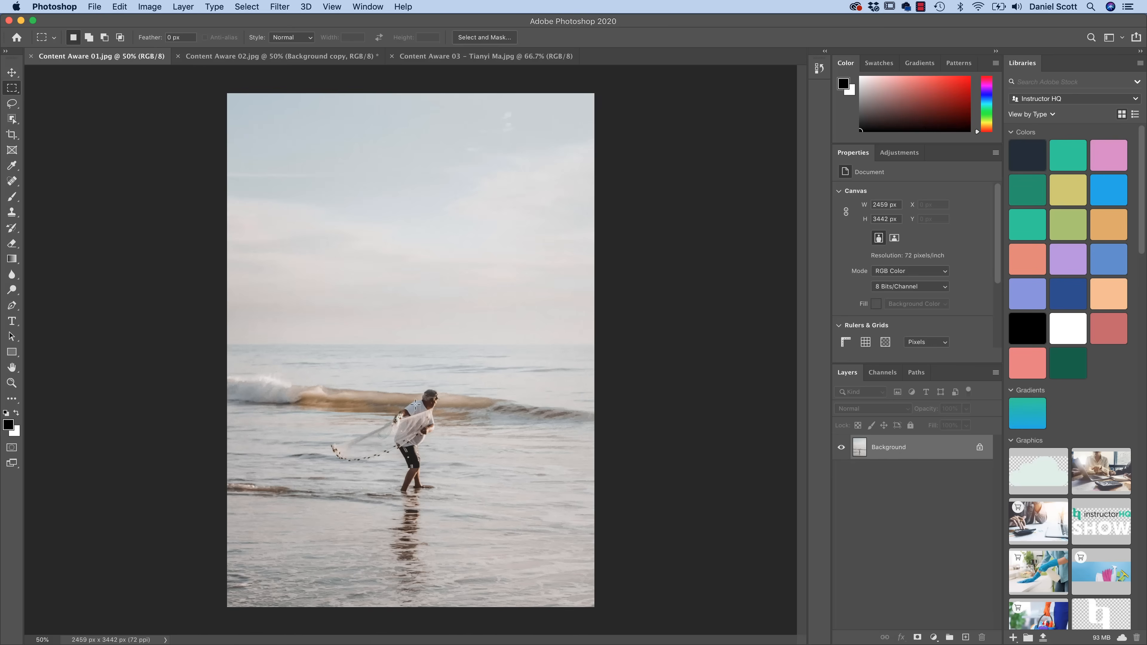
pyautogui.click(12, 119)
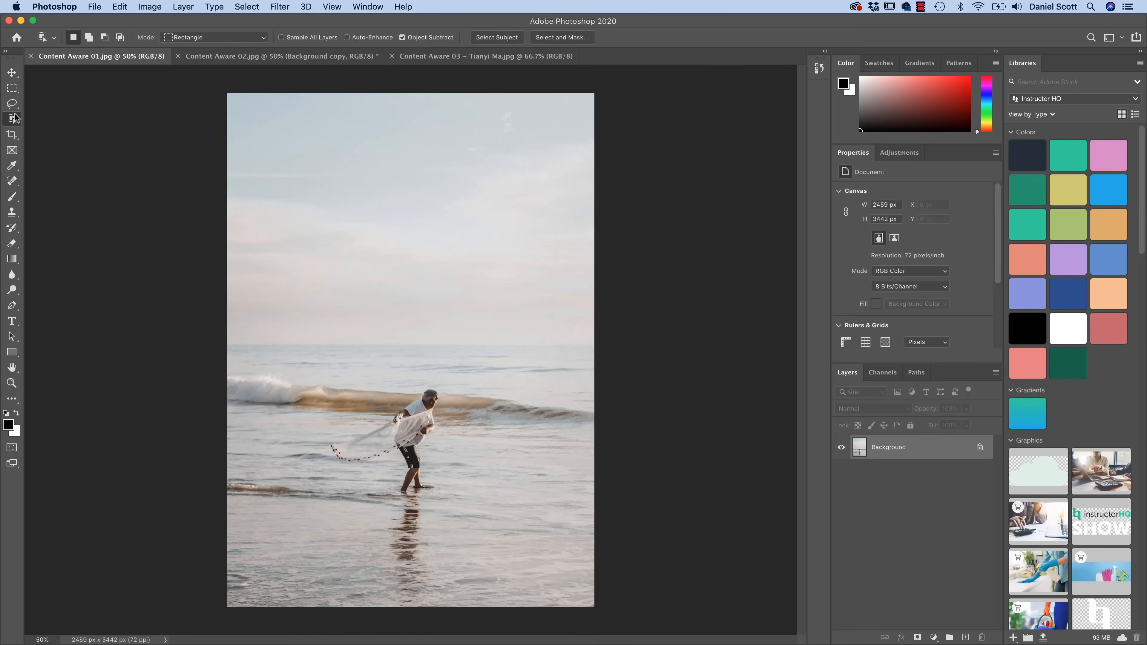
pyautogui.moveTo(330, 383); pyautogui.dragTo(454, 601)
pyautogui.moveTo(325, 417); pyautogui.dragTo(408, 468)
# - Expand the selection around the fisherman, net and reflection by 50 pixels
pyautogui.click(254, 6)
pyautogui.moveTo(327, 178)
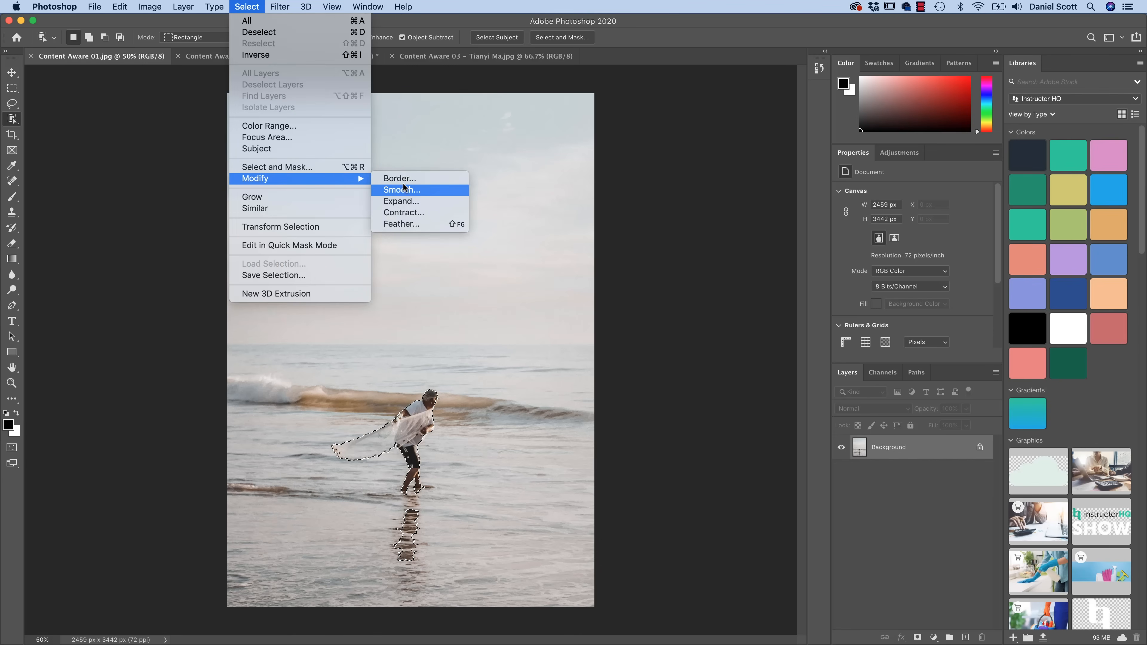
pyautogui.click(400, 201)
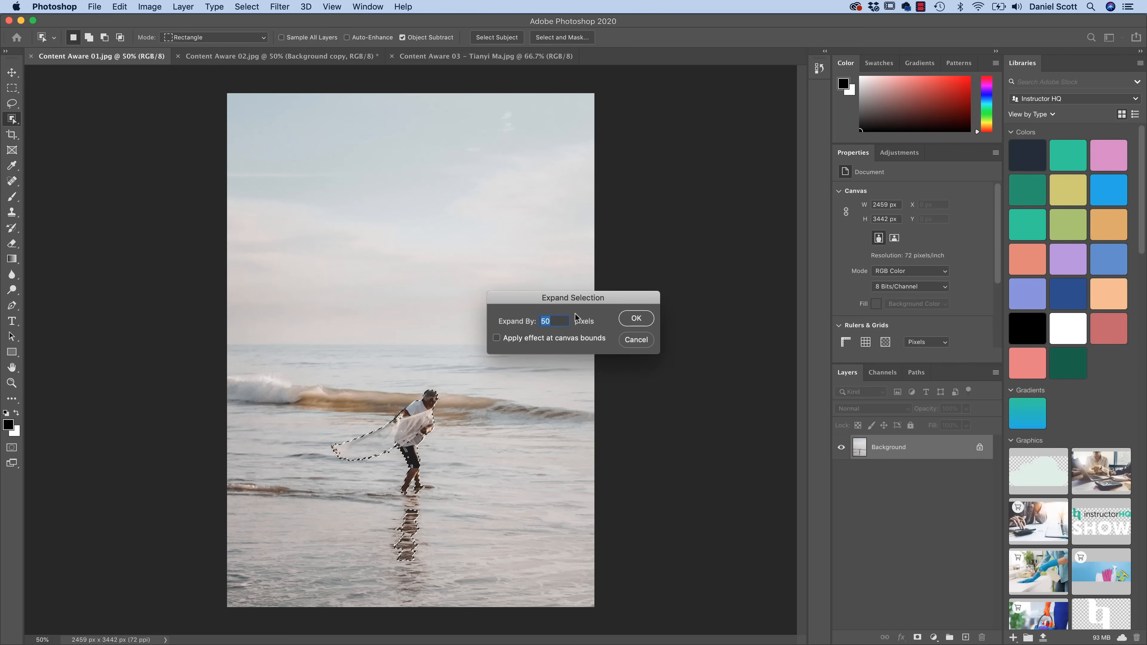
pyautogui.click(636, 318)
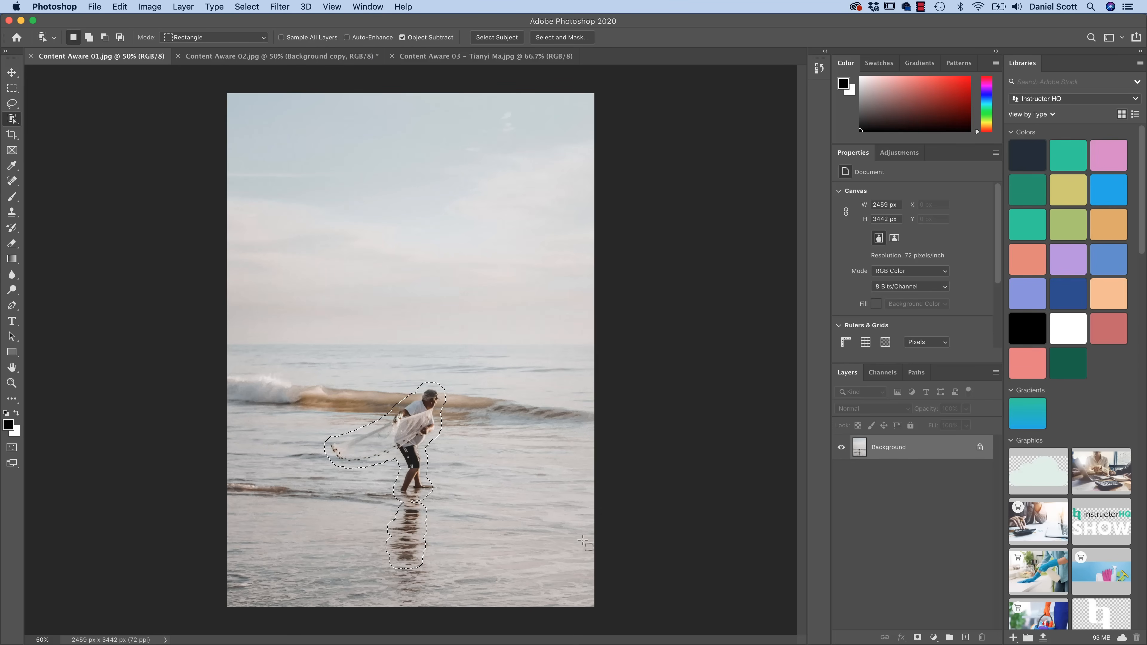
# - Open the Content-Aware Fill workspace for the fisherman selection and compare Rectangular sampling with Auto, leaving Auto chosen
pyautogui.click(121, 6)
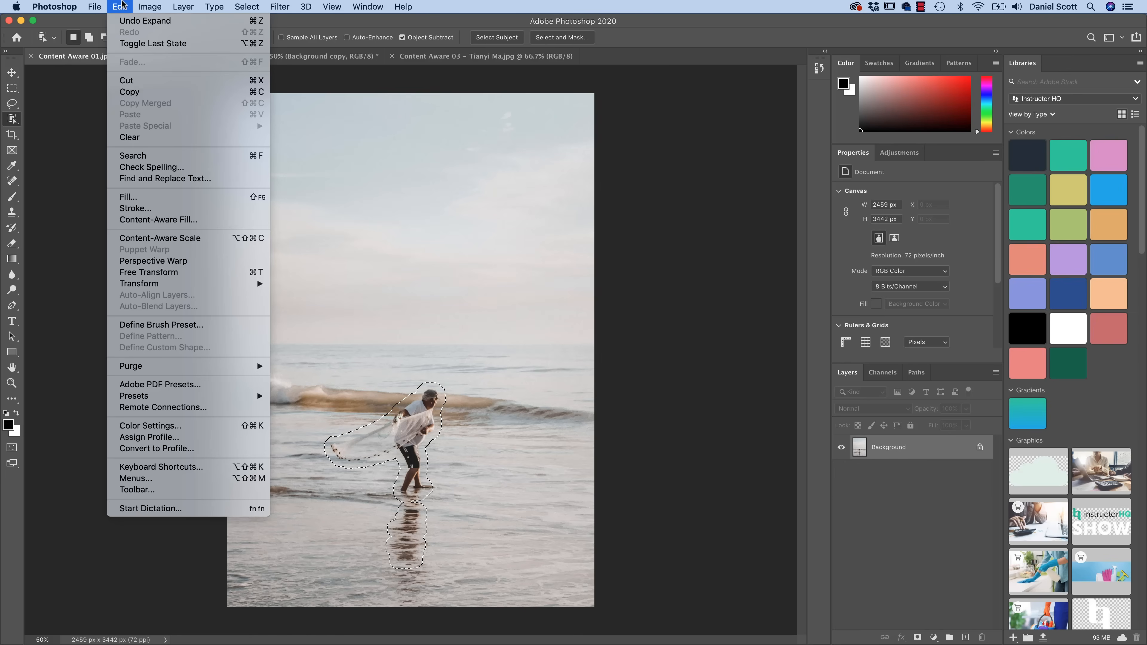
pyautogui.click(167, 221)
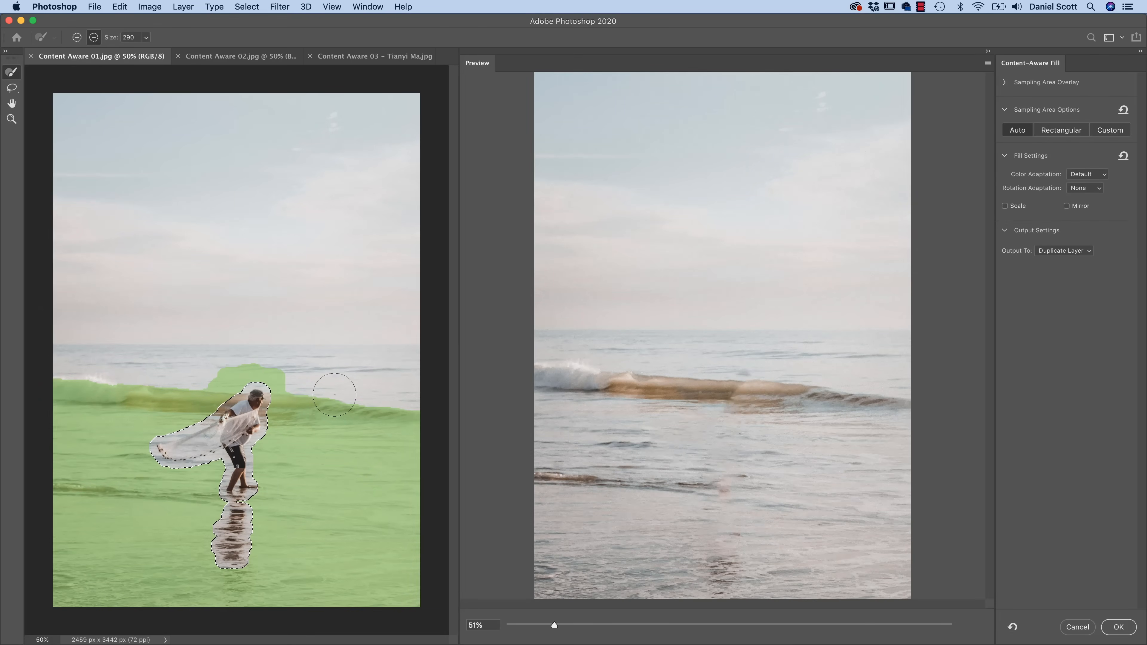
pyautogui.click(1051, 129)
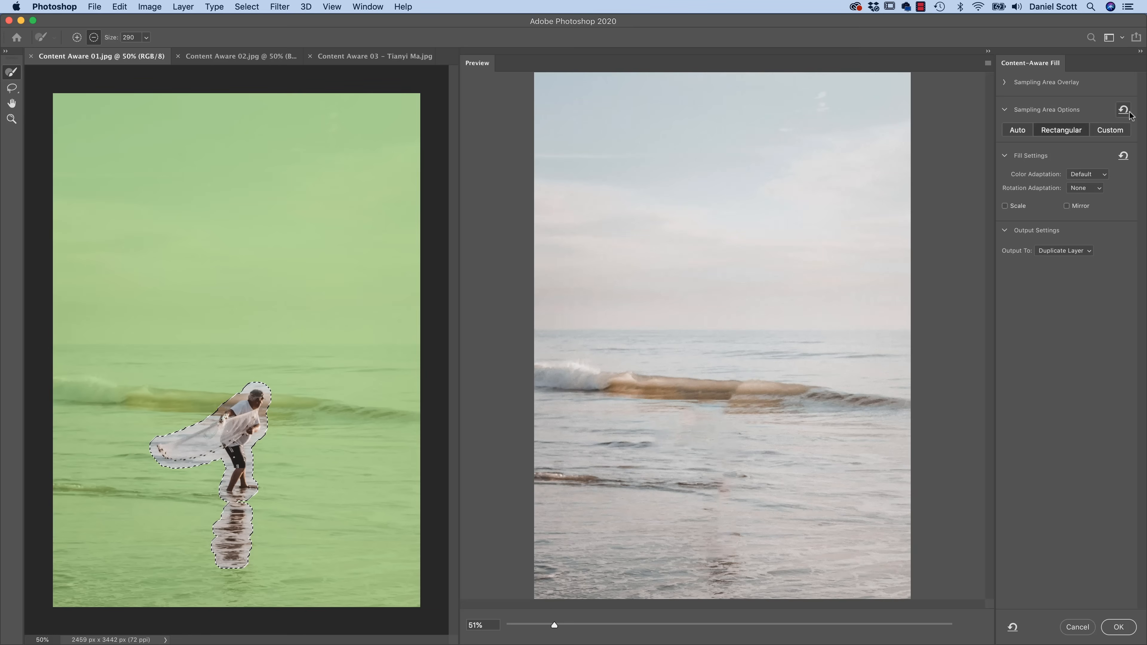
pyautogui.click(1022, 131)
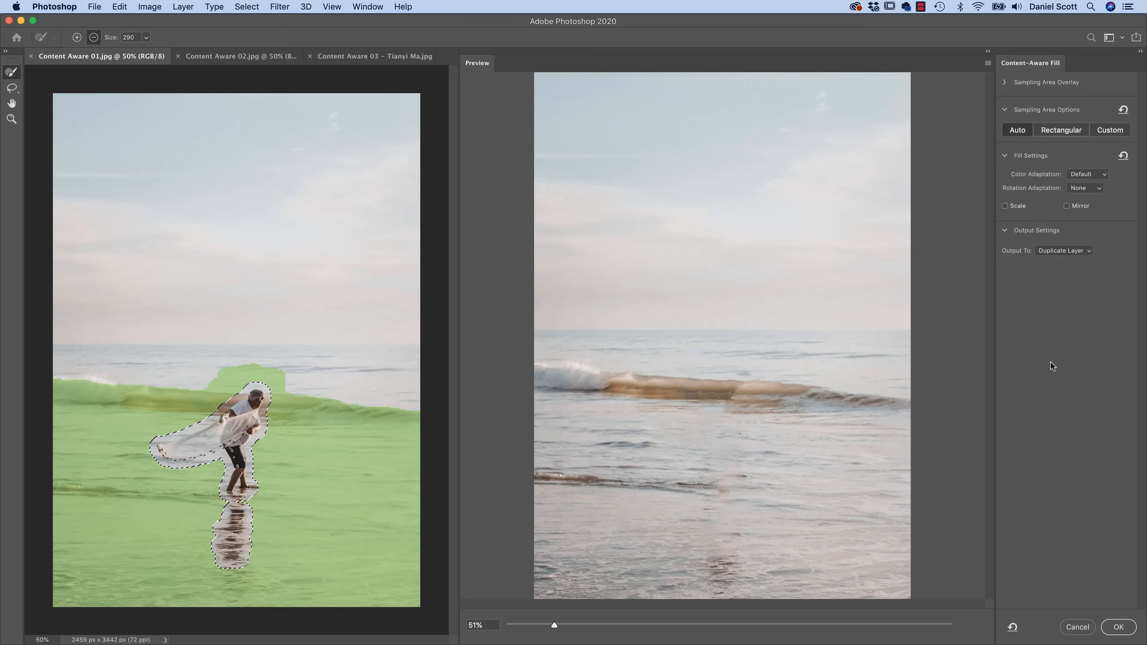
# - Apply the fisherman fill with the output set to New Layer and clear the selection
pyautogui.click(1066, 250)
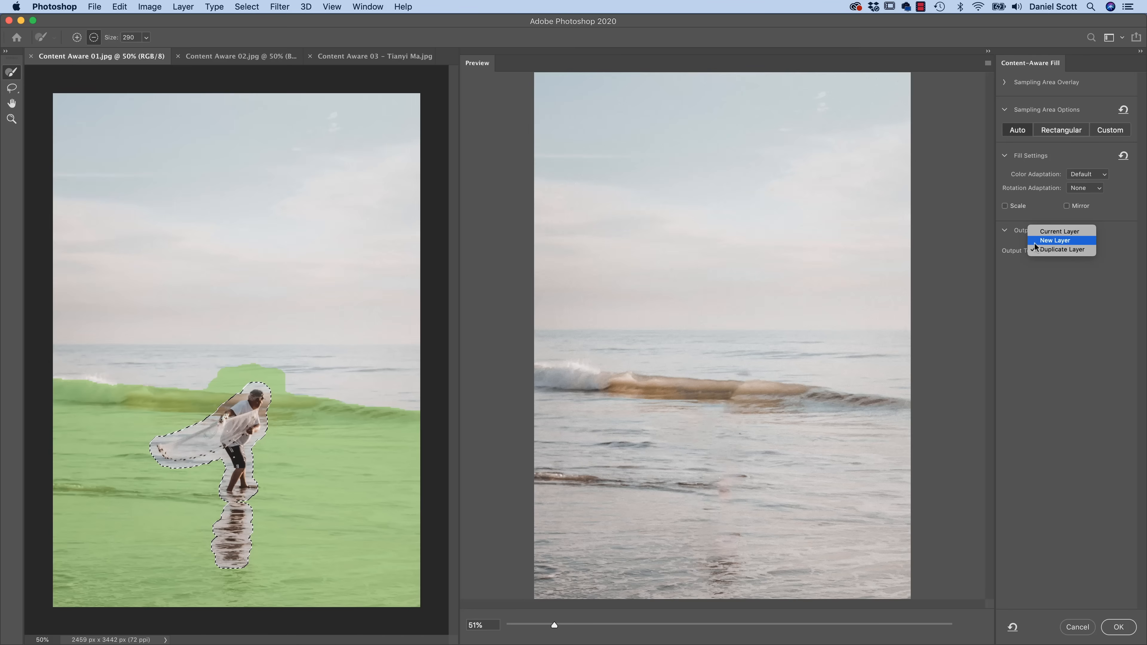
pyautogui.click(1050, 242)
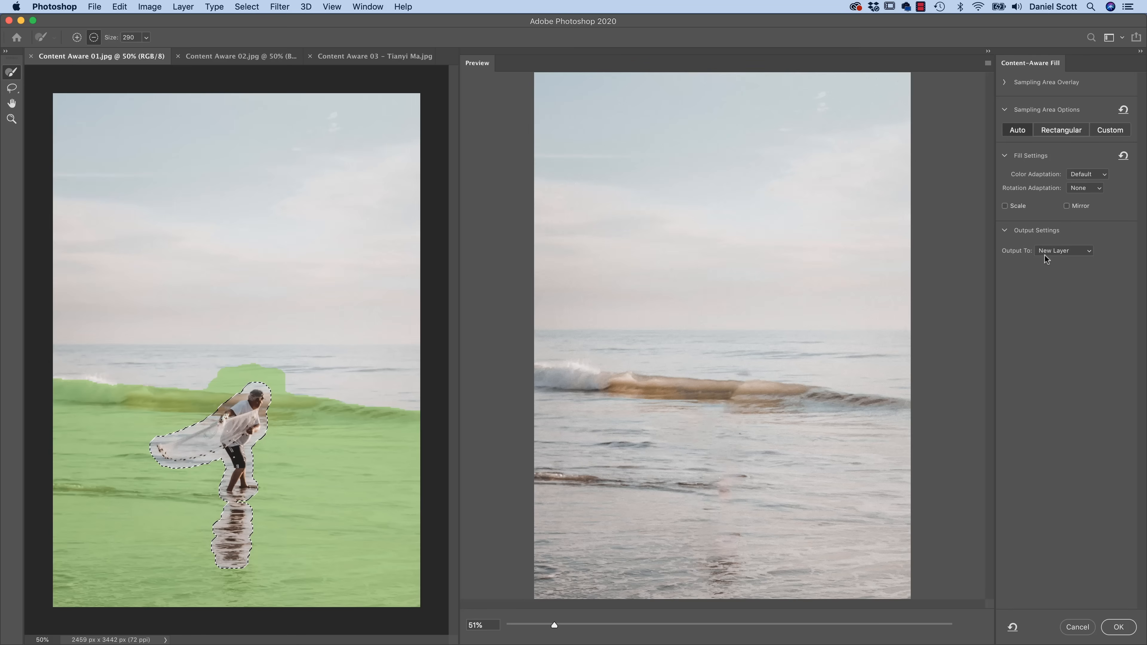
pyautogui.click(1117, 627)
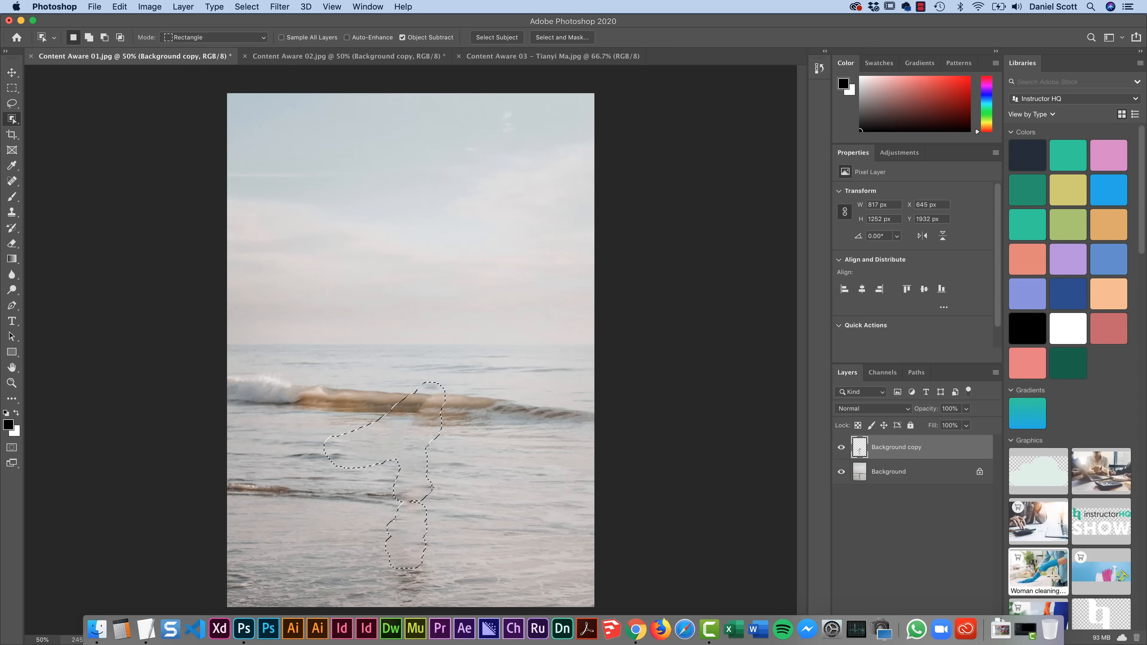
pyautogui.press('super+d')
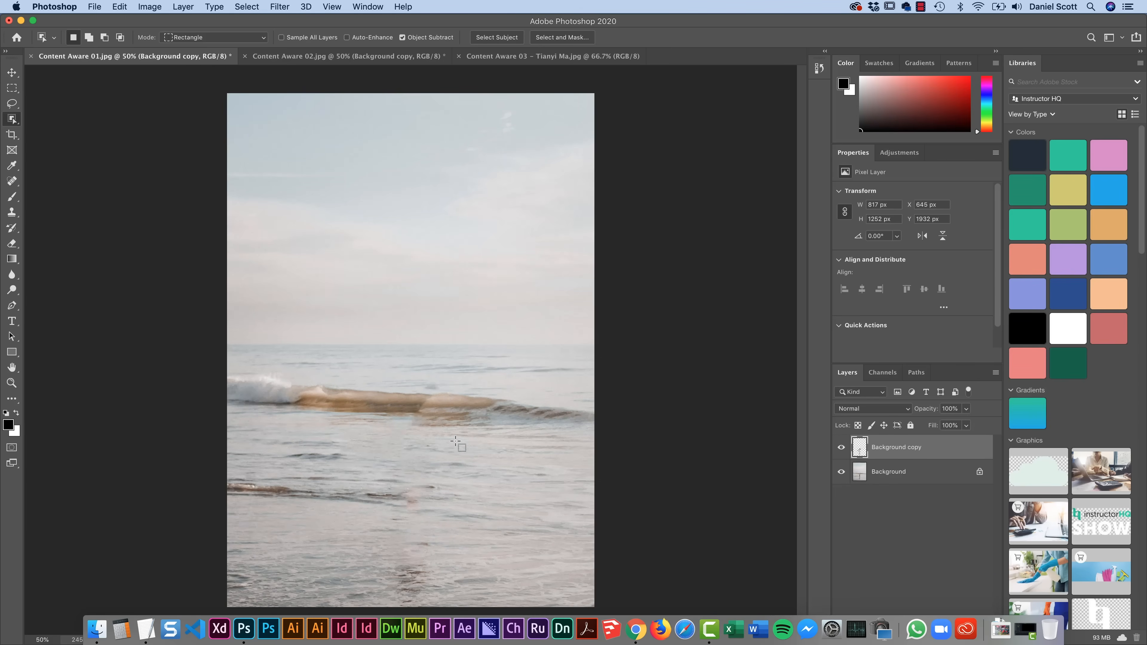
# - Compare the photo with and without the fill by toggling the visibility of the Background copy and Background layers
pyautogui.click(896, 481)
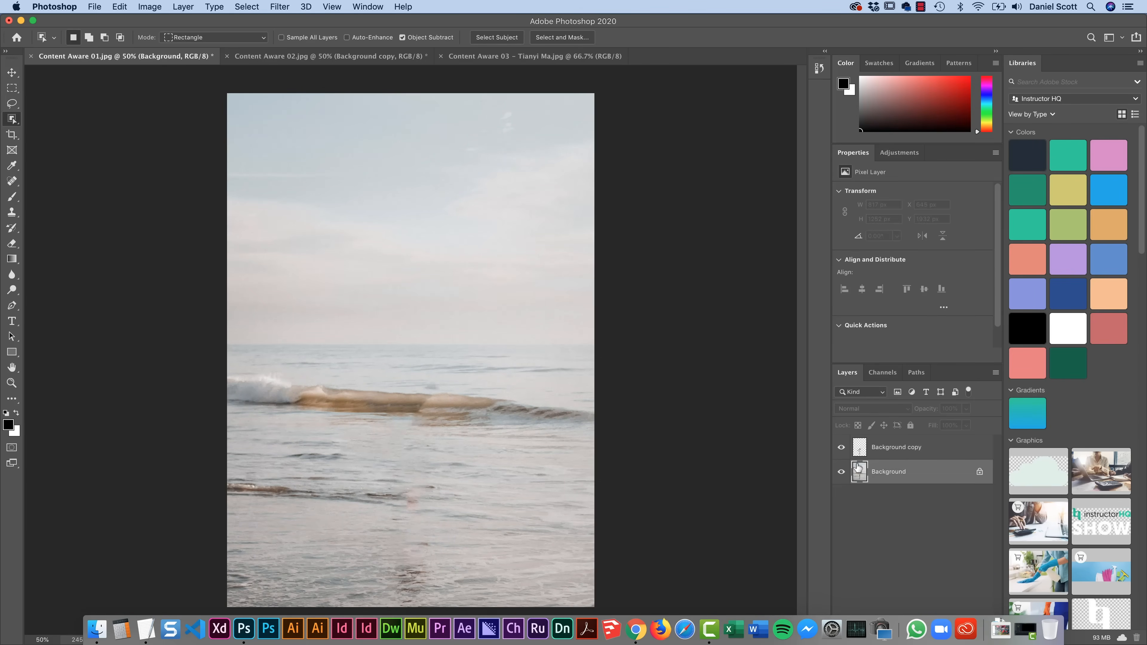
pyautogui.click(877, 456)
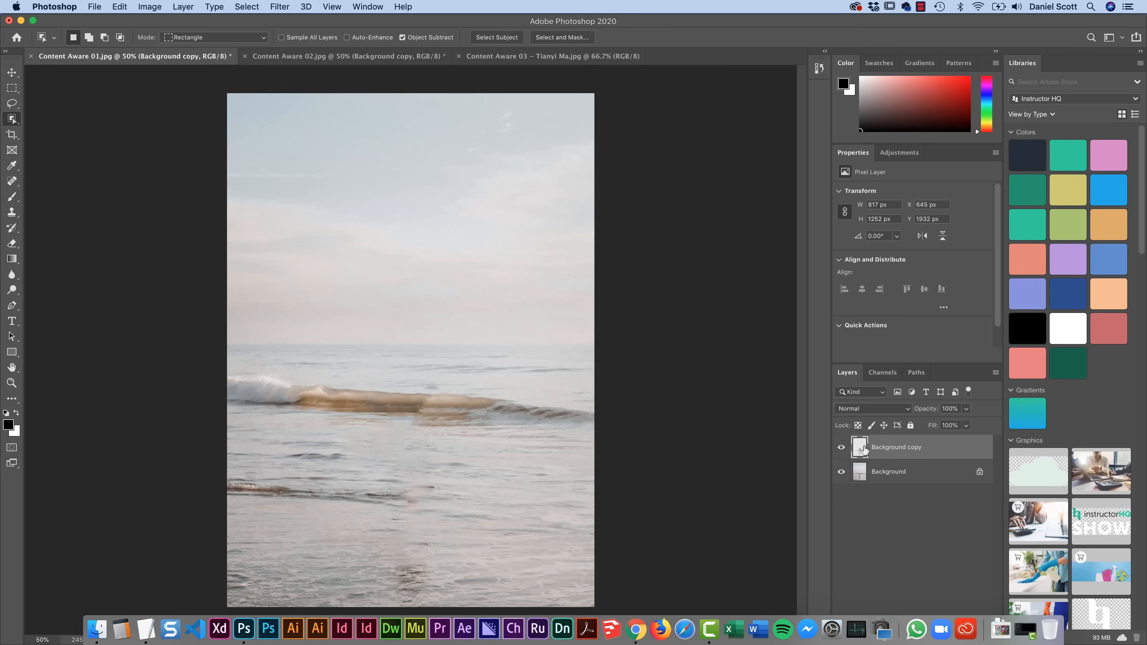
pyautogui.click(842, 449)
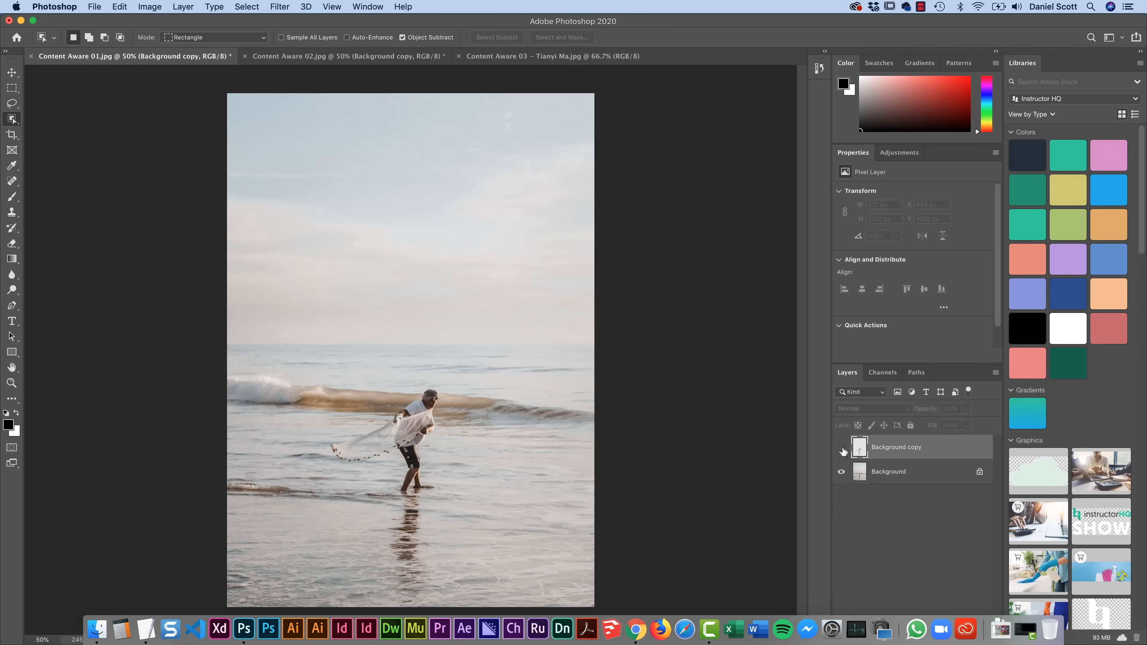
pyautogui.click(841, 448)
pyautogui.click(841, 472)
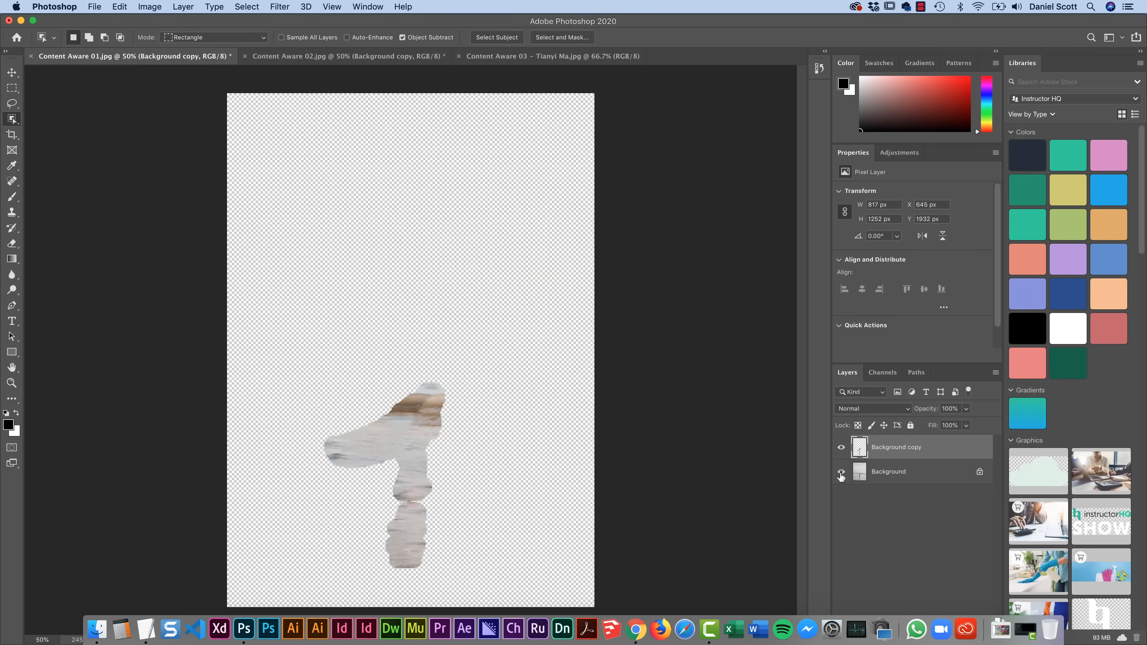
pyautogui.click(841, 472)
pyautogui.click(841, 449)
pyautogui.click(841, 448)
pyautogui.click(842, 449)
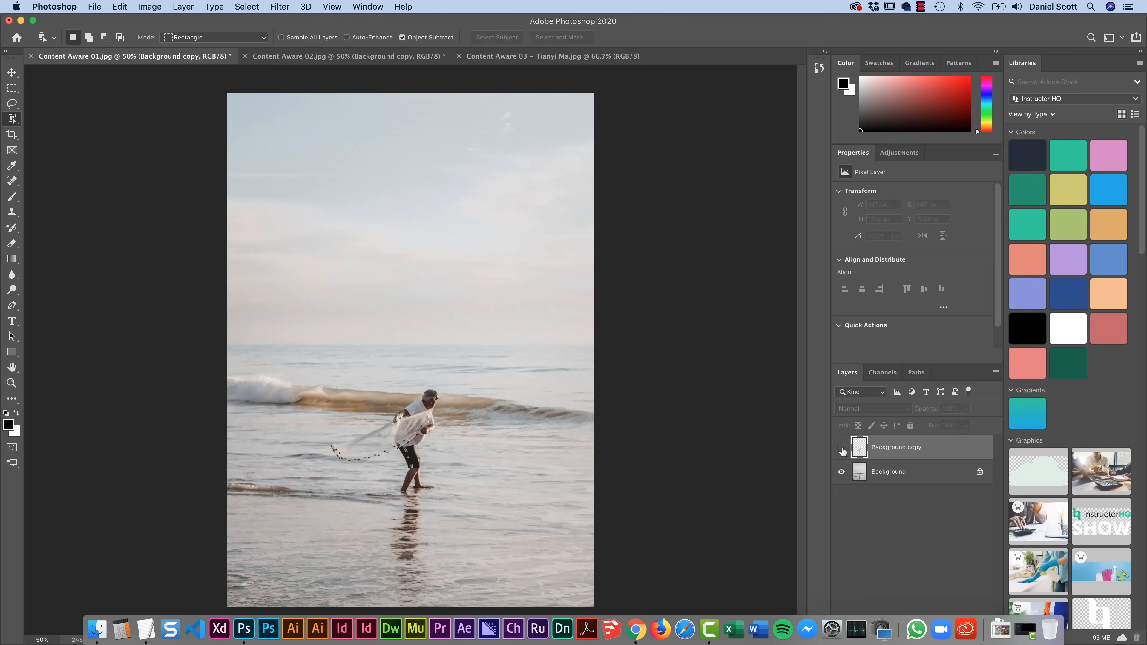
pyautogui.click(842, 448)
pyautogui.click(842, 449)
pyautogui.click(842, 449)
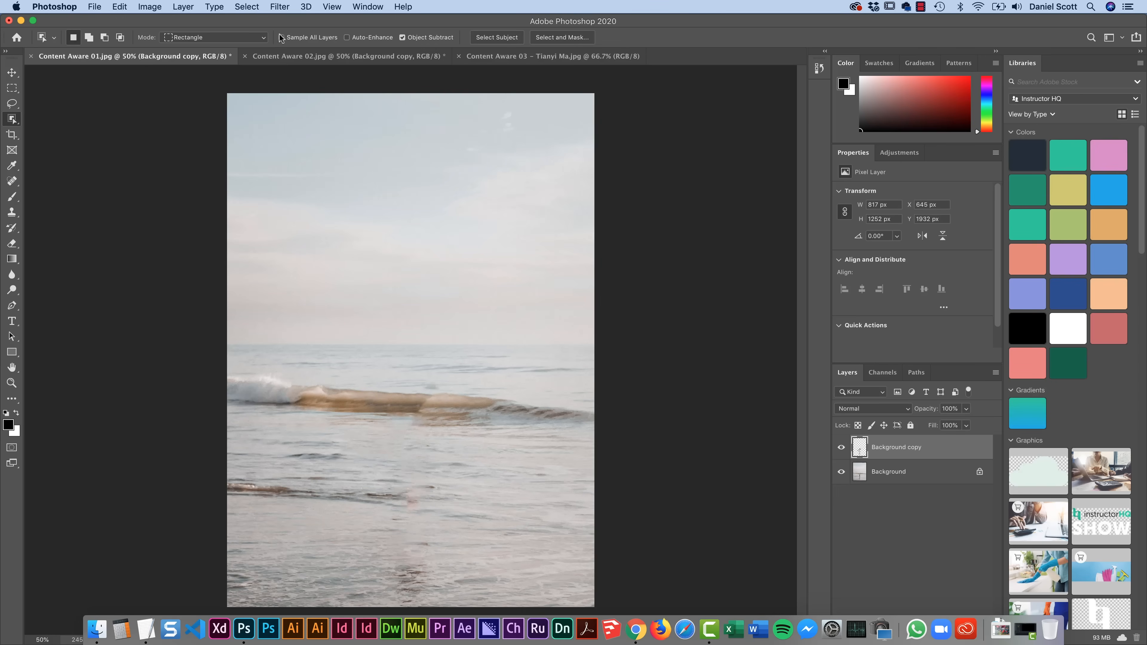
# - In Content Aware 02, make the Background layer visible and compare the photo with and without the Background copy layer
pyautogui.click(307, 56)
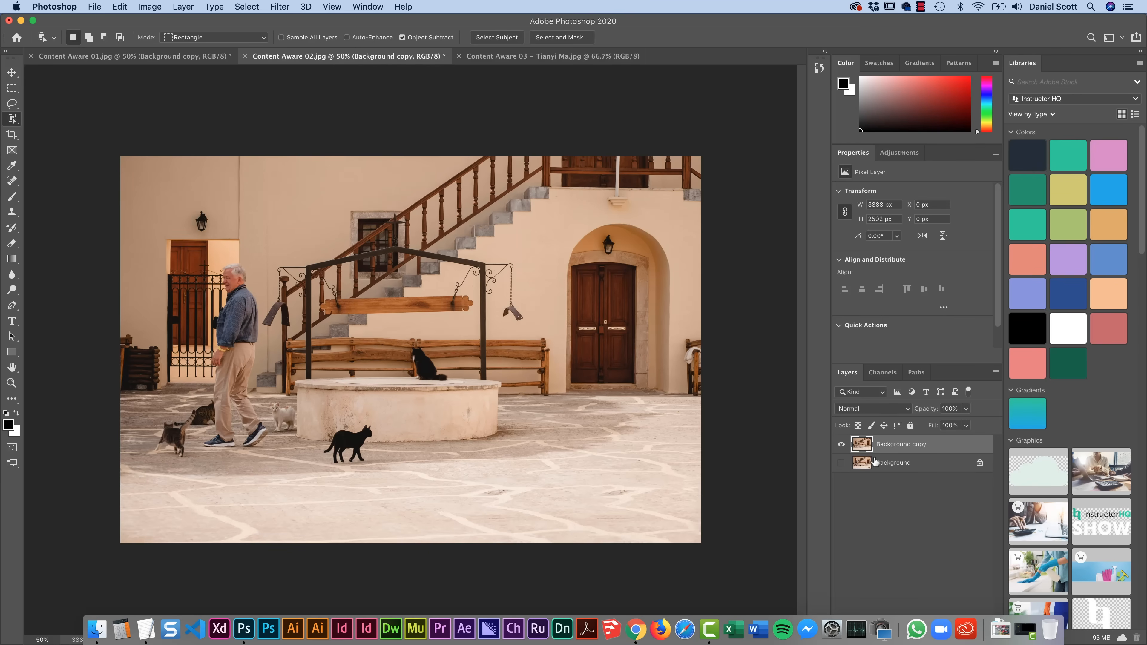
pyautogui.click(841, 447)
pyautogui.click(841, 462)
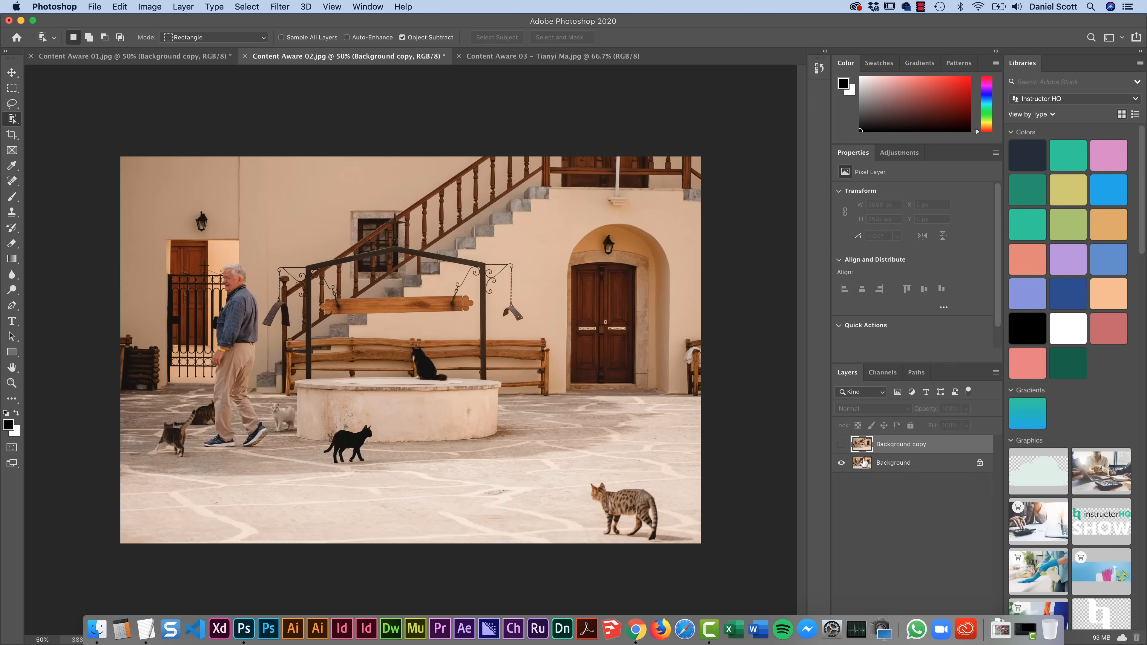
pyautogui.click(840, 446)
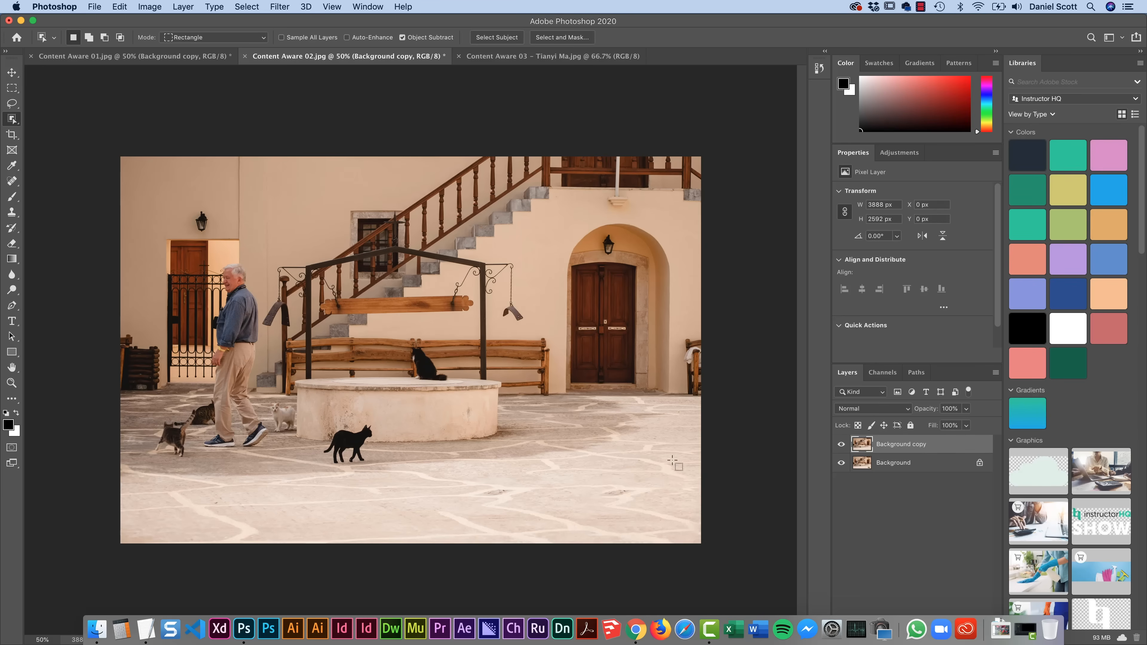
# - In Content Aware 03, draw a rectangular marquee around the second blue umbrella with its chairs and shadow, and open the Content-Aware Fill workspace
pyautogui.click(527, 57)
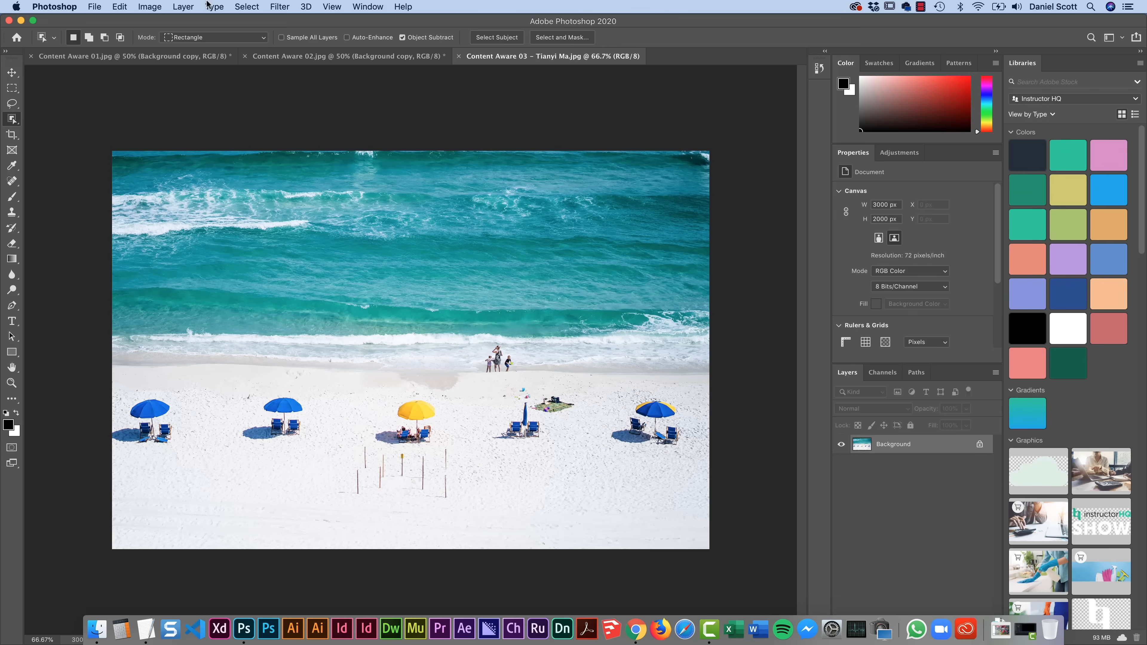
pyautogui.click(120, 5)
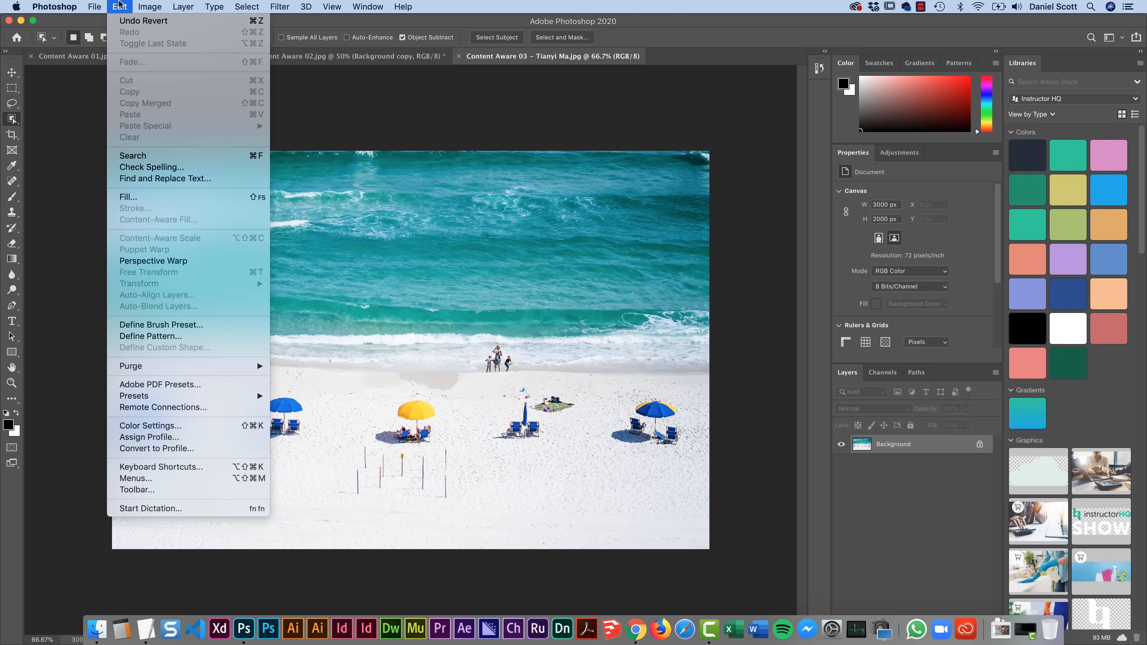
pyautogui.click(120, 5)
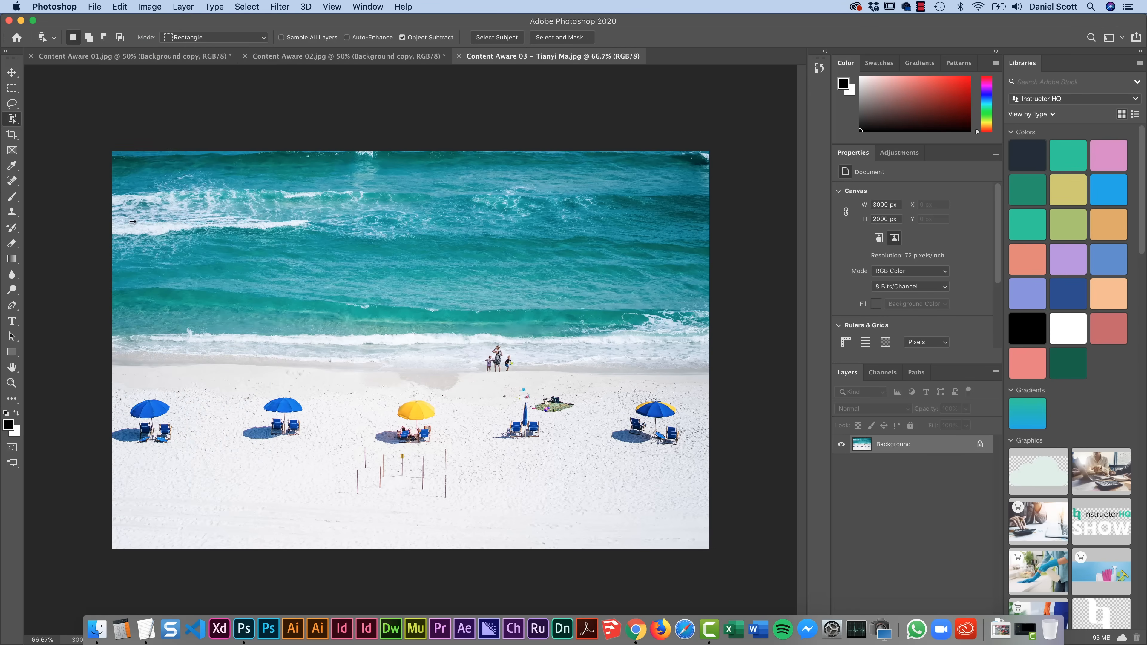
pyautogui.click(12, 89)
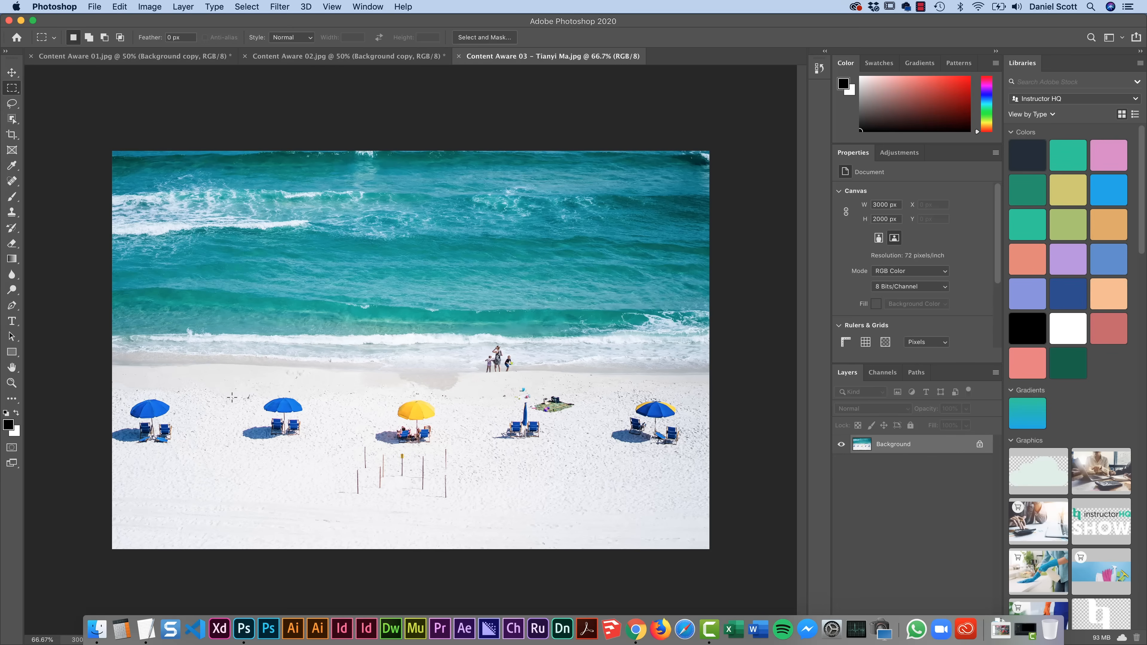
pyautogui.moveTo(236, 393); pyautogui.dragTo(306, 447)
pyautogui.click(120, 7)
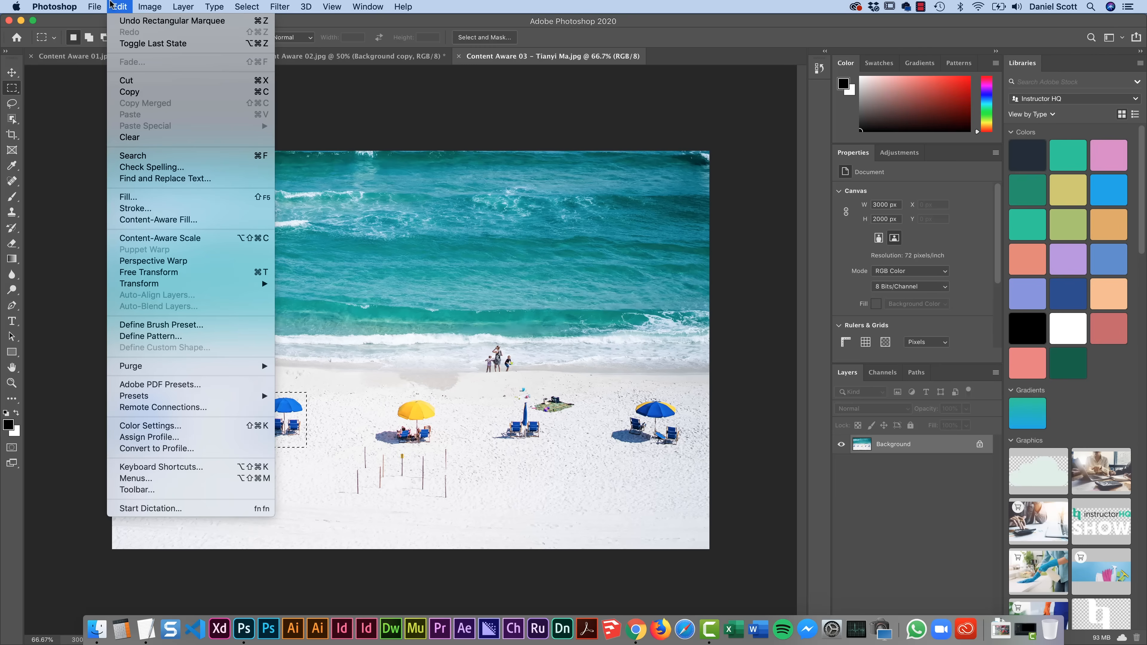
pyautogui.click(187, 220)
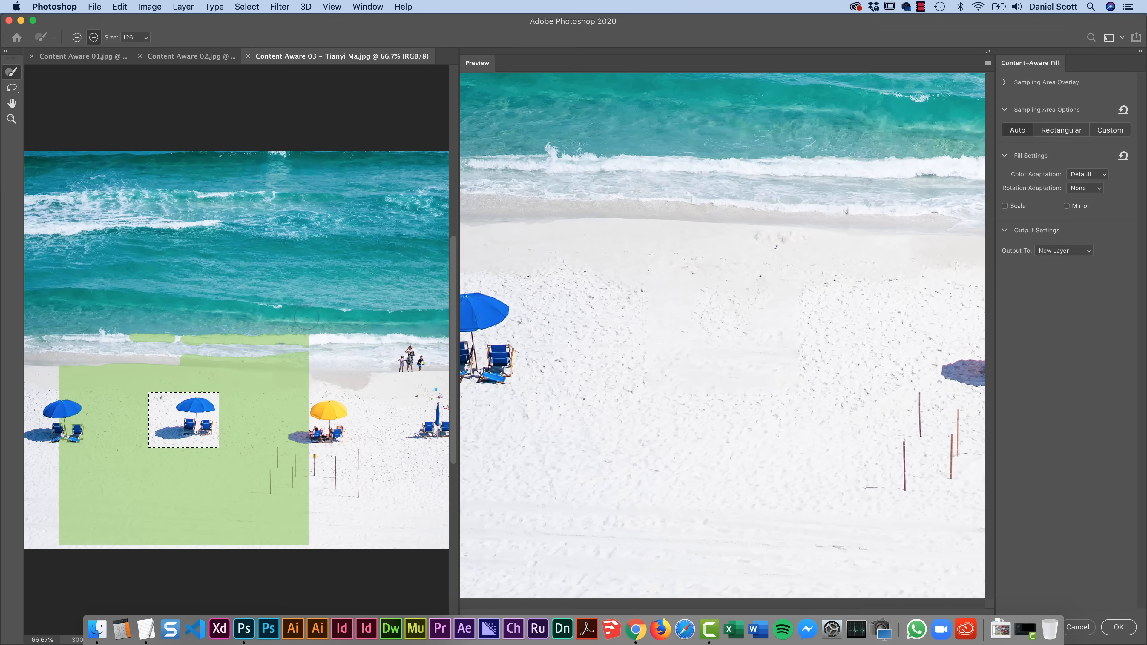
# - Remove the waves and smooth shoreline sand above the umbrellas from the sampling area, enlarging the sampling brush to 183
pyautogui.moveTo(131, 334)
pyautogui.mouseDown()
pyautogui.moveTo(316, 342)
pyautogui.moveTo(313, 356)
pyautogui.moveTo(224, 362)
pyautogui.mouseUp()
pyautogui.moveTo(107, 360)
pyautogui.mouseDown()
pyautogui.moveTo(39, 373)
pyautogui.moveTo(140, 372)
pyautogui.mouseUp()
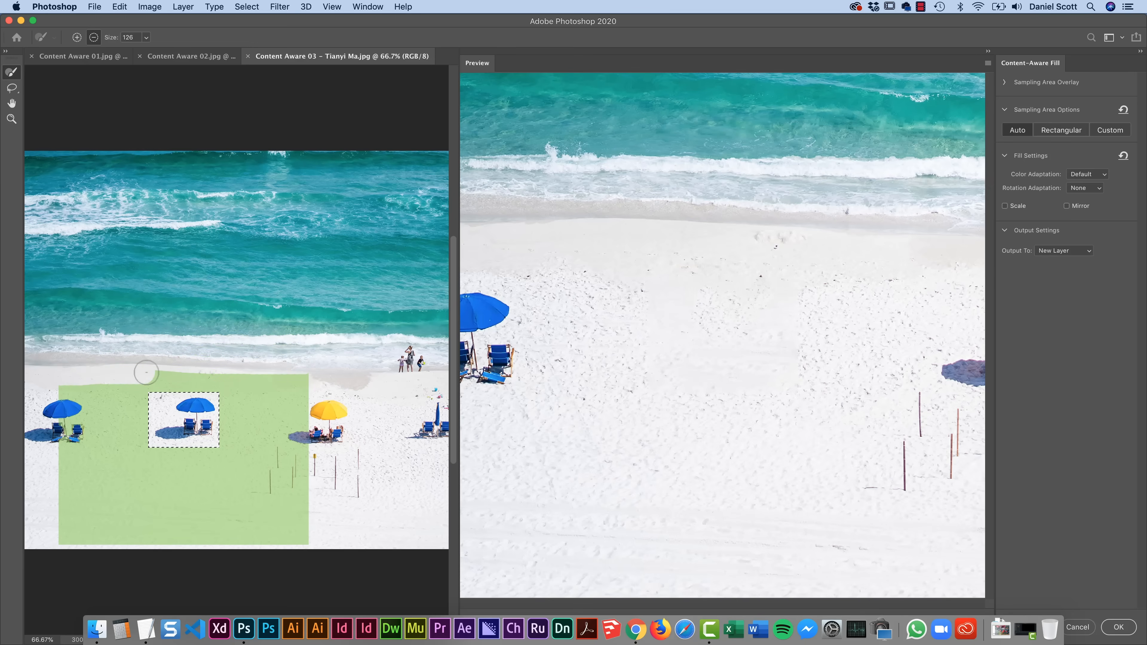
pyautogui.click(146, 38)
pyautogui.click(167, 21)
pyautogui.moveTo(62, 376); pyautogui.dragTo(146, 372)
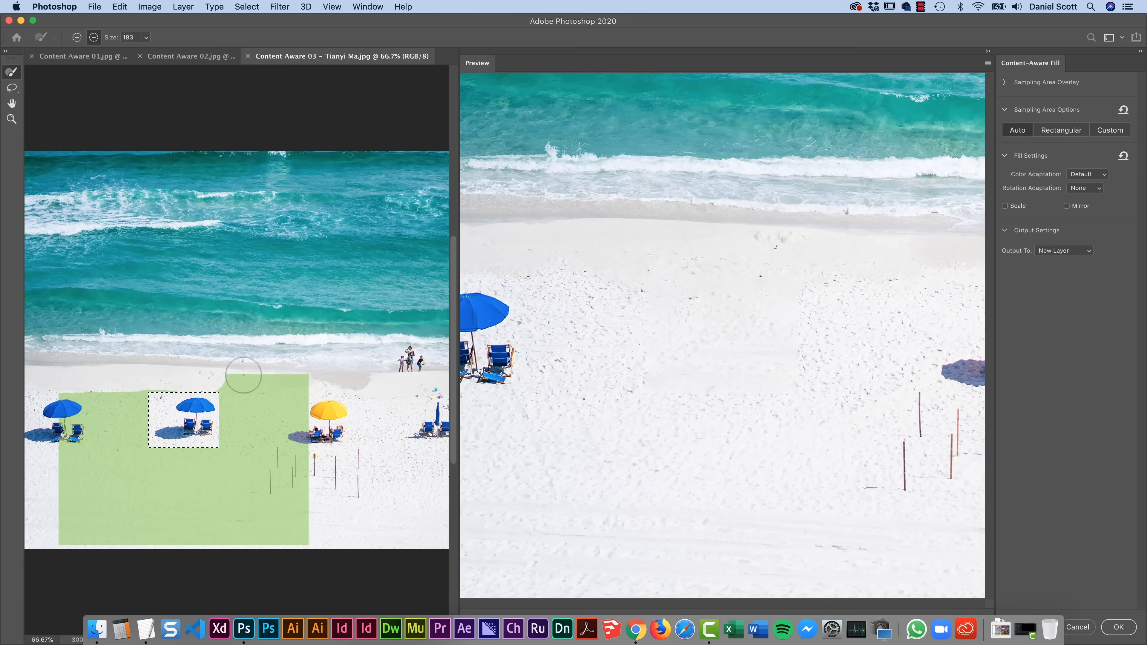
pyautogui.moveTo(243, 375)
pyautogui.mouseDown()
pyautogui.moveTo(315, 376)
pyautogui.moveTo(284, 383)
pyautogui.mouseUp()
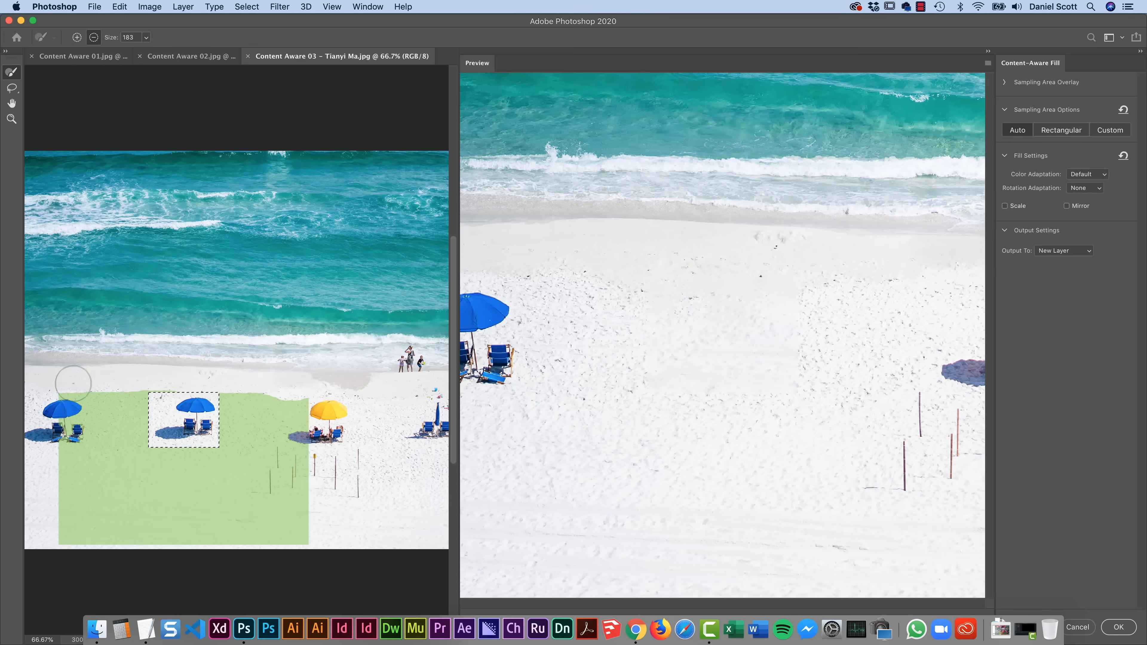
# - Subtract the neighbouring umbrellas, the wooden poles and the lower strip of beach from the sampling area
pyautogui.moveTo(73, 383); pyautogui.dragTo(72, 427)
pyautogui.moveTo(294, 400)
pyautogui.mouseDown()
pyautogui.moveTo(292, 430)
pyautogui.moveTo(301, 457)
pyautogui.moveTo(274, 470)
pyautogui.moveTo(288, 483)
pyautogui.moveTo(307, 461)
pyautogui.mouseUp()
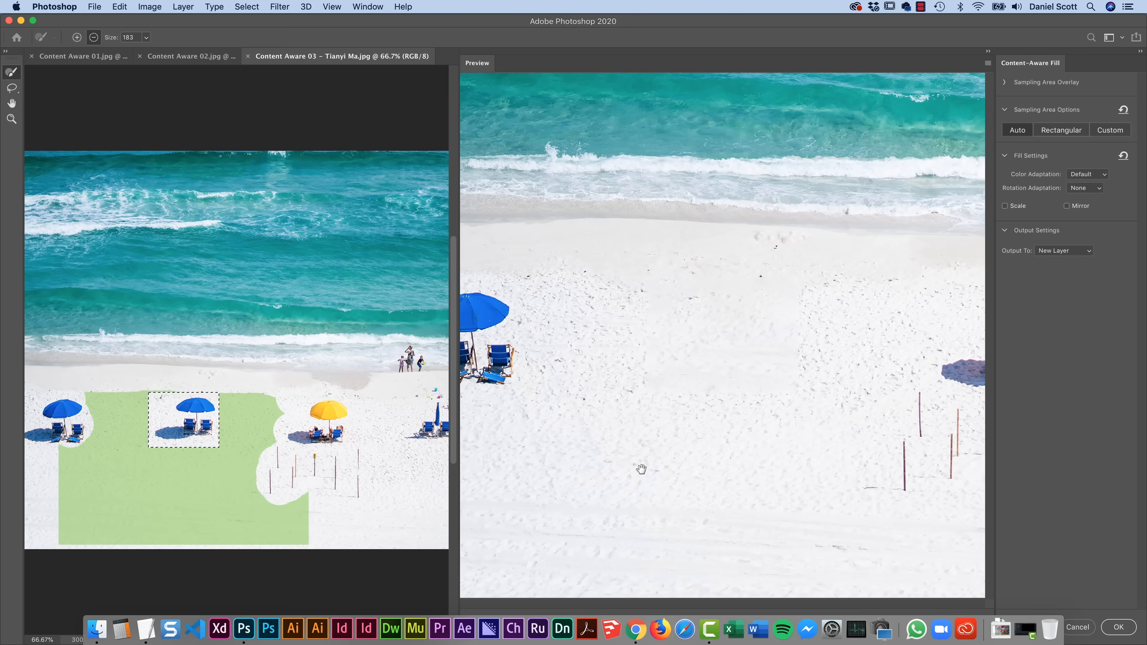
pyautogui.moveTo(318, 525)
pyautogui.mouseDown()
pyautogui.moveTo(48, 530)
pyautogui.moveTo(334, 508)
pyautogui.moveTo(51, 508)
pyautogui.mouseUp()
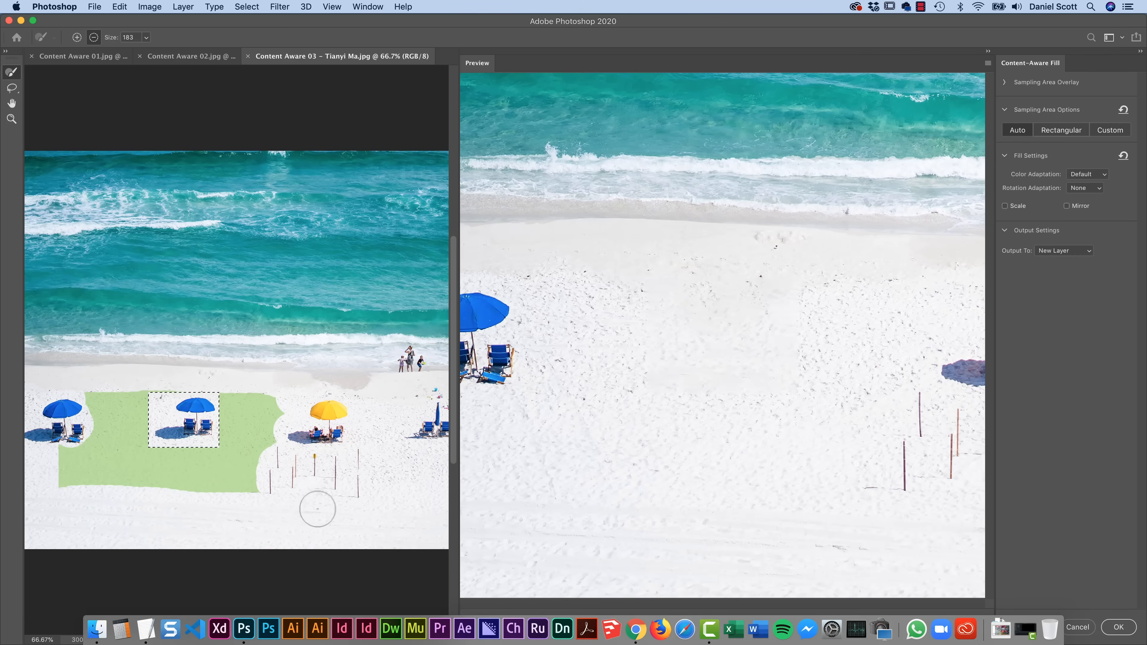
# - Add patches of textured sand around the closed blue umbrella to the sampling area and return the sampling brush to subtracting
pyautogui.hscroll(6, 289, 530)
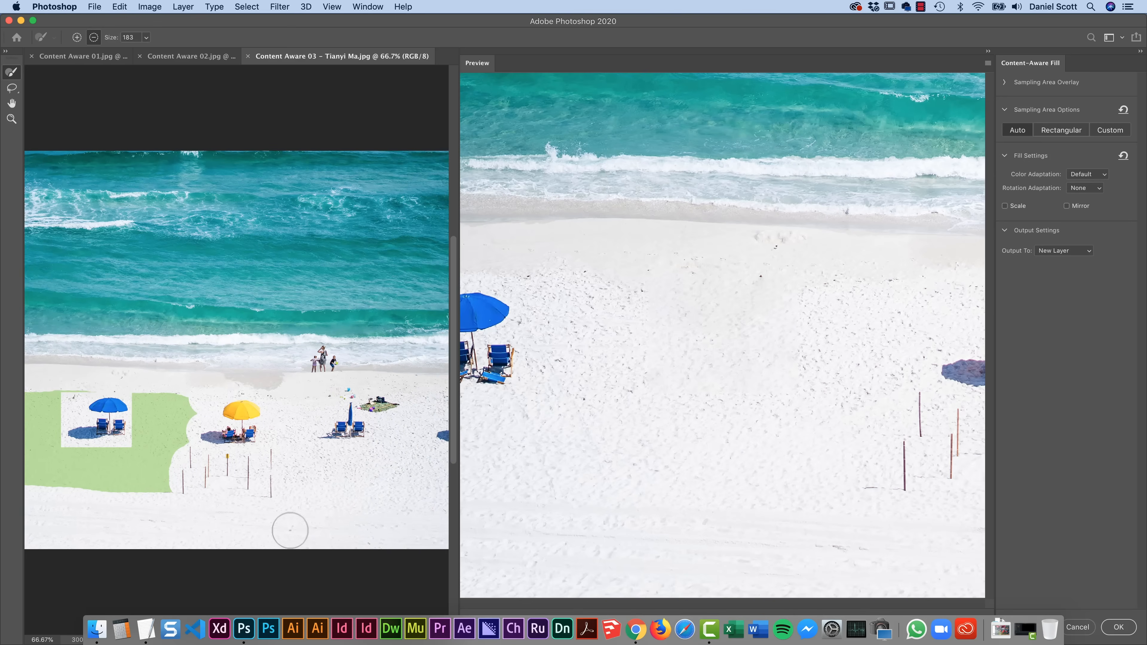
pyautogui.click(77, 37)
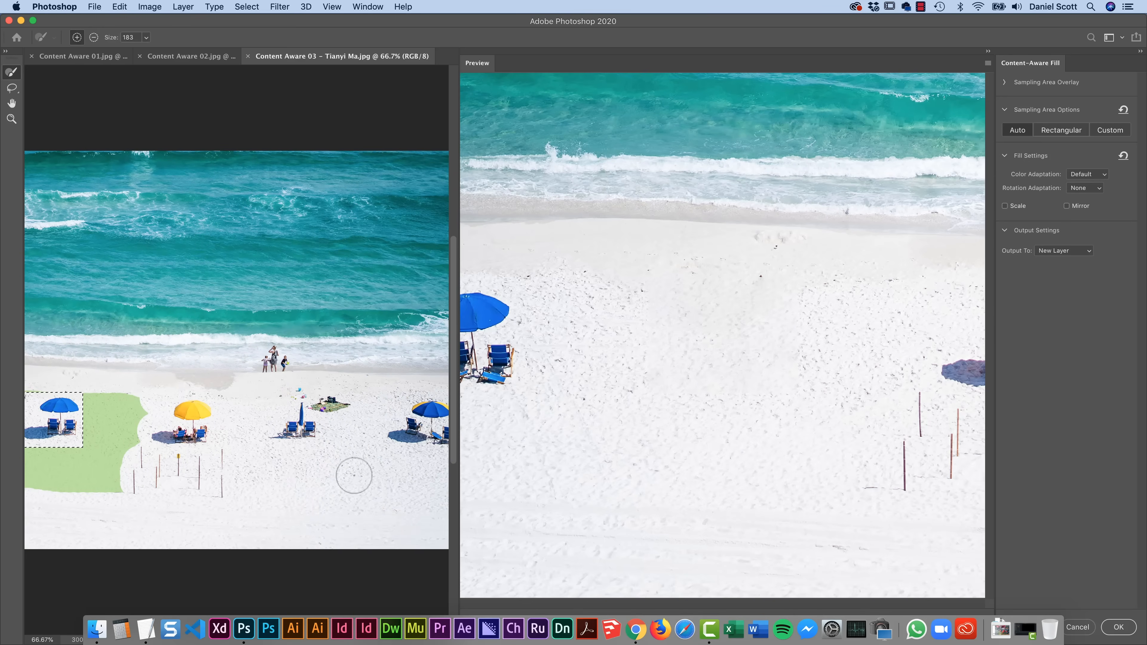
pyautogui.moveTo(282, 466)
pyautogui.mouseDown()
pyautogui.moveTo(269, 466)
pyautogui.moveTo(345, 466)
pyautogui.moveTo(353, 436)
pyautogui.moveTo(353, 452)
pyautogui.mouseUp()
pyautogui.hscroll(6, 275, 466)
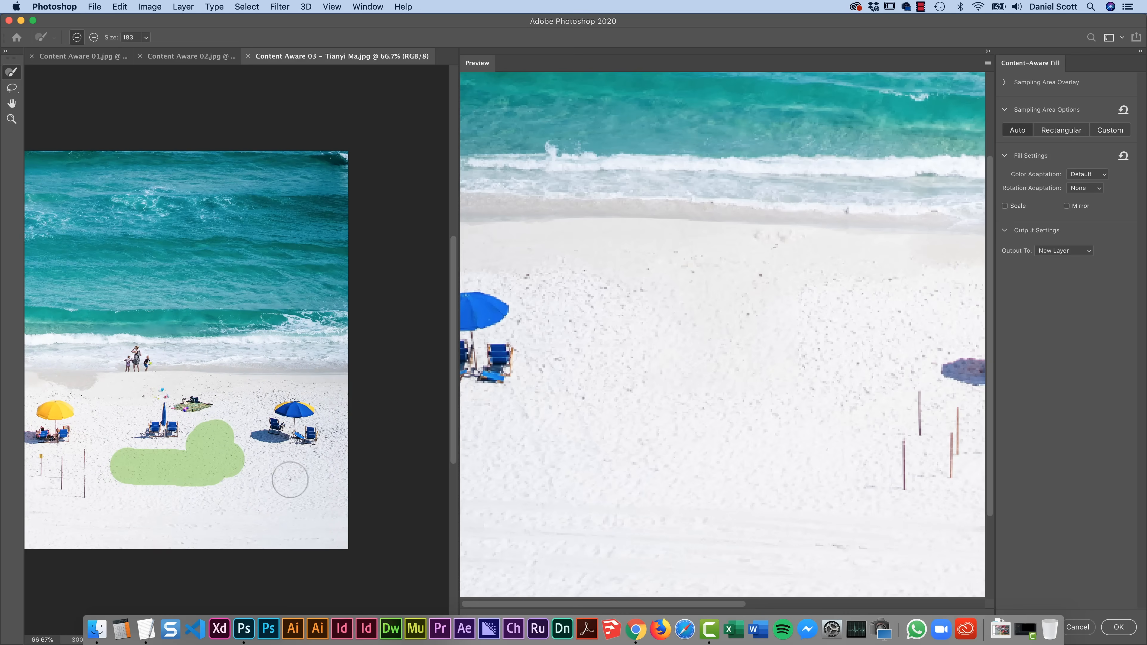
pyautogui.moveTo(248, 465); pyautogui.dragTo(257, 465)
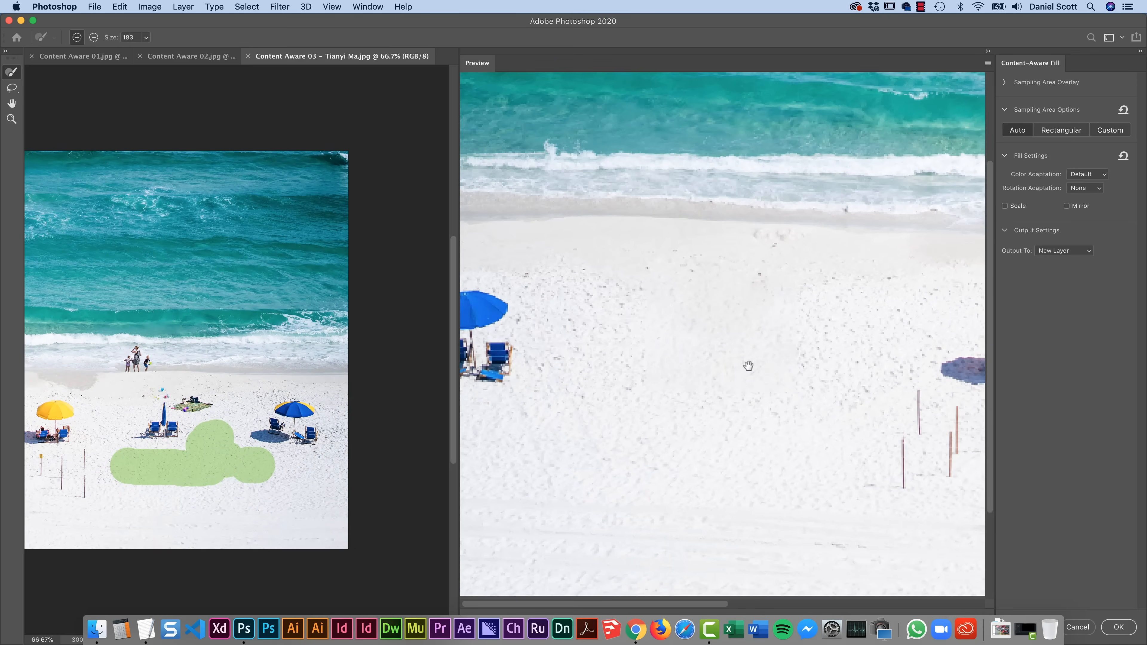
pyautogui.hscroll(-7, 269, 487)
pyautogui.click(275, 441)
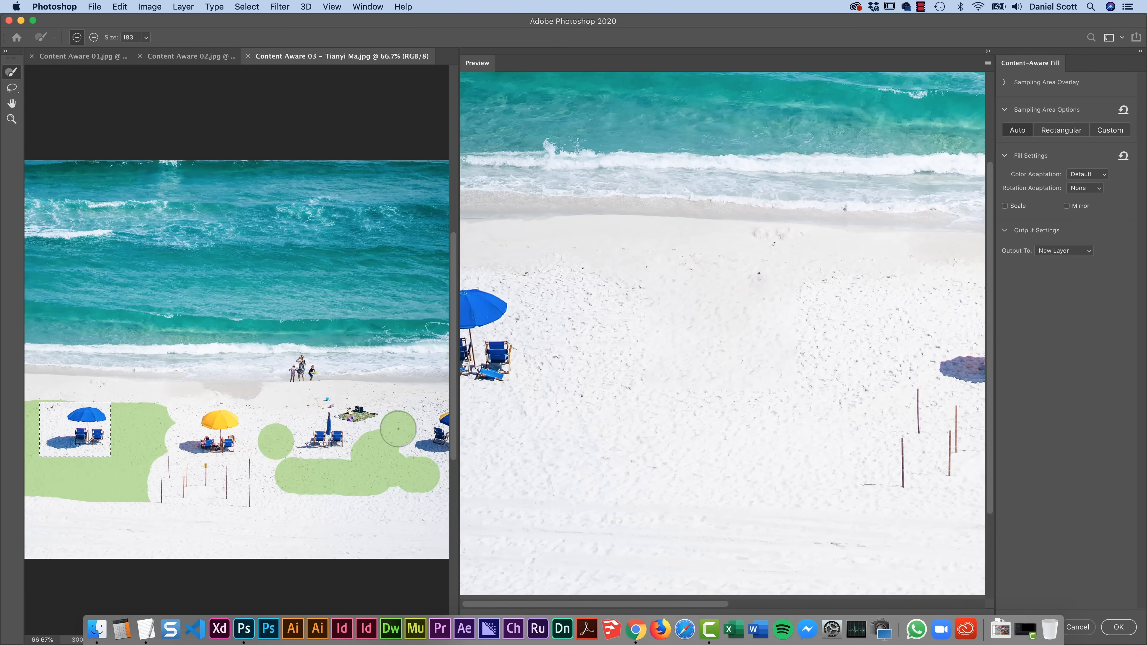
pyautogui.hscroll(-7, 188, 467)
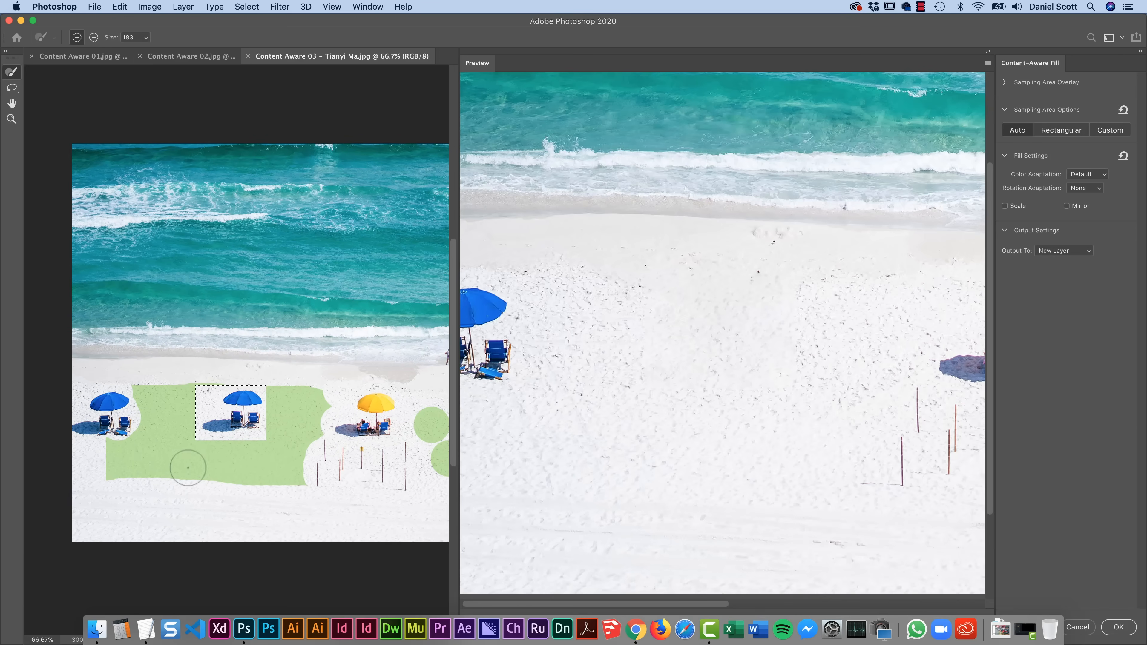
pyautogui.press('alt')
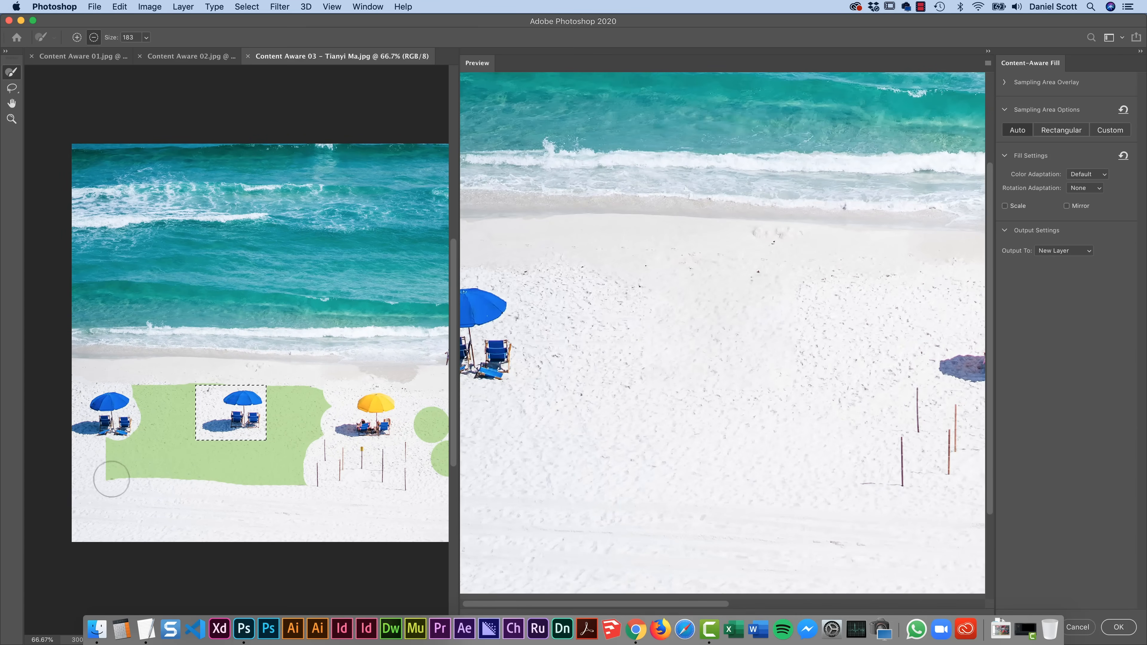
# - Subtract the lower strip of sand beneath the selected umbrella from the sampling area and check the remaining sampling patches across the beach
pyautogui.moveTo(112, 478)
pyautogui.mouseDown()
pyautogui.moveTo(327, 481)
pyautogui.moveTo(273, 463)
pyautogui.moveTo(138, 483)
pyautogui.moveTo(82, 477)
pyautogui.moveTo(199, 467)
pyautogui.mouseUp()
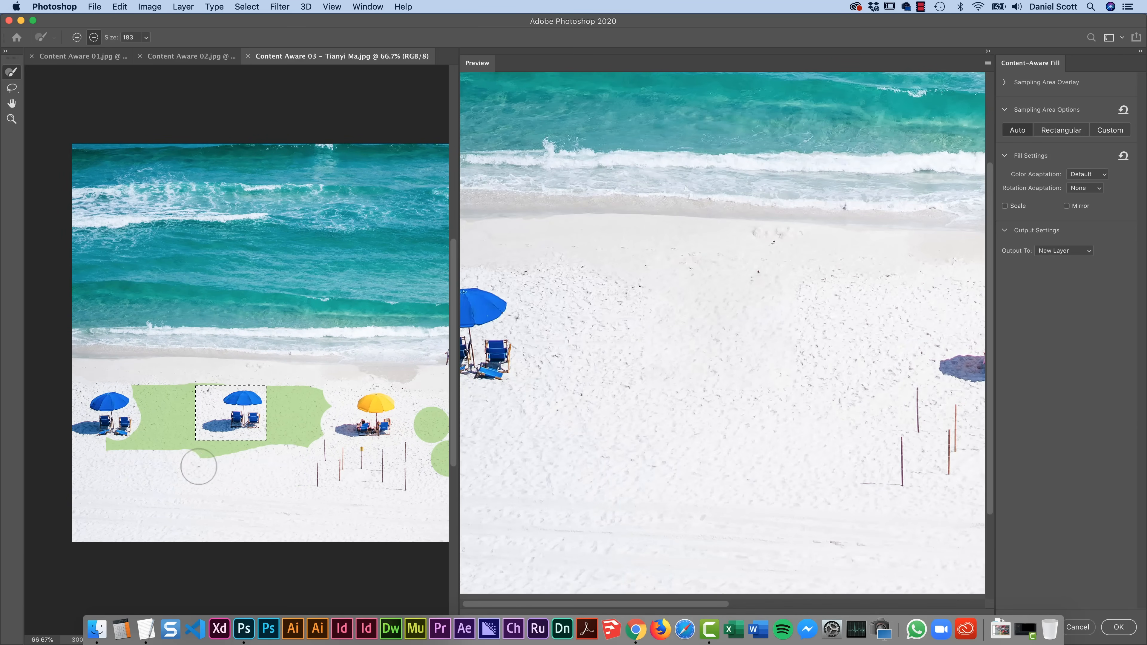
pyautogui.hscroll(4, 248, 473)
pyautogui.hscroll(4, 318, 459)
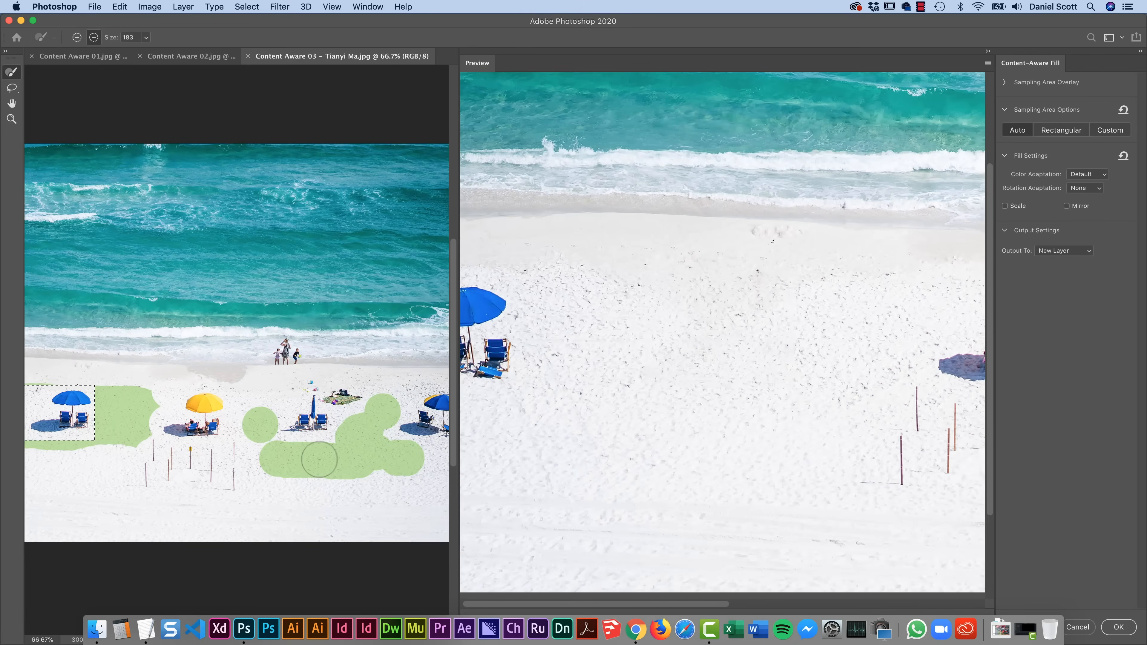
pyautogui.hscroll(2, 312, 461)
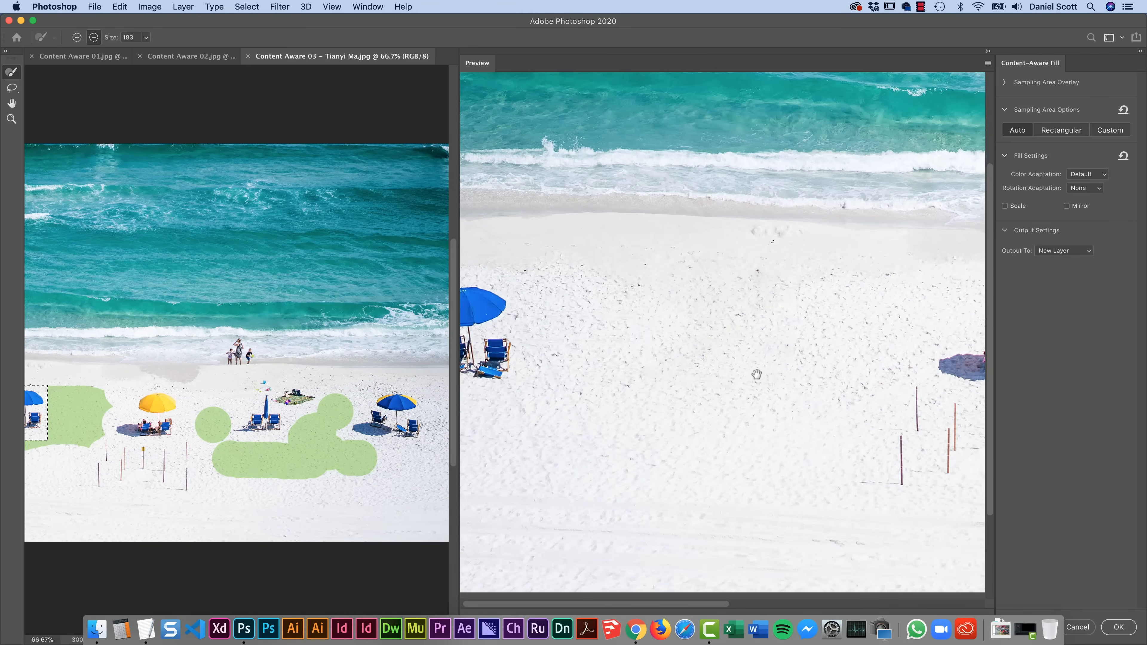
pyautogui.hscroll(3, 384, 465)
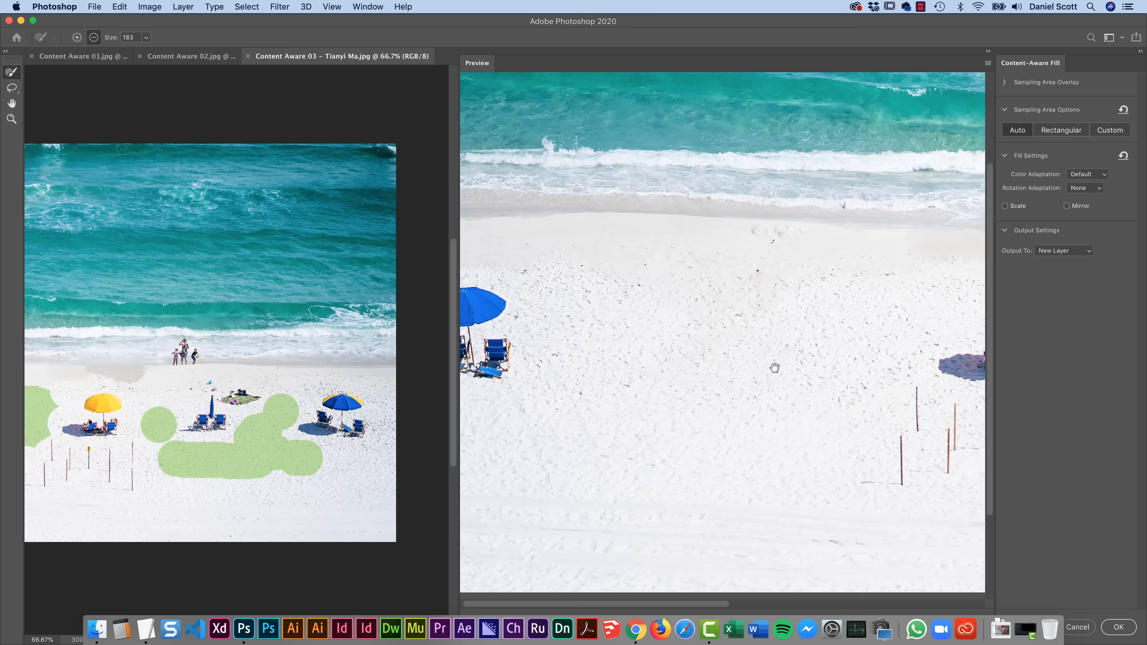
pyautogui.scroll(-1, 190, 513)
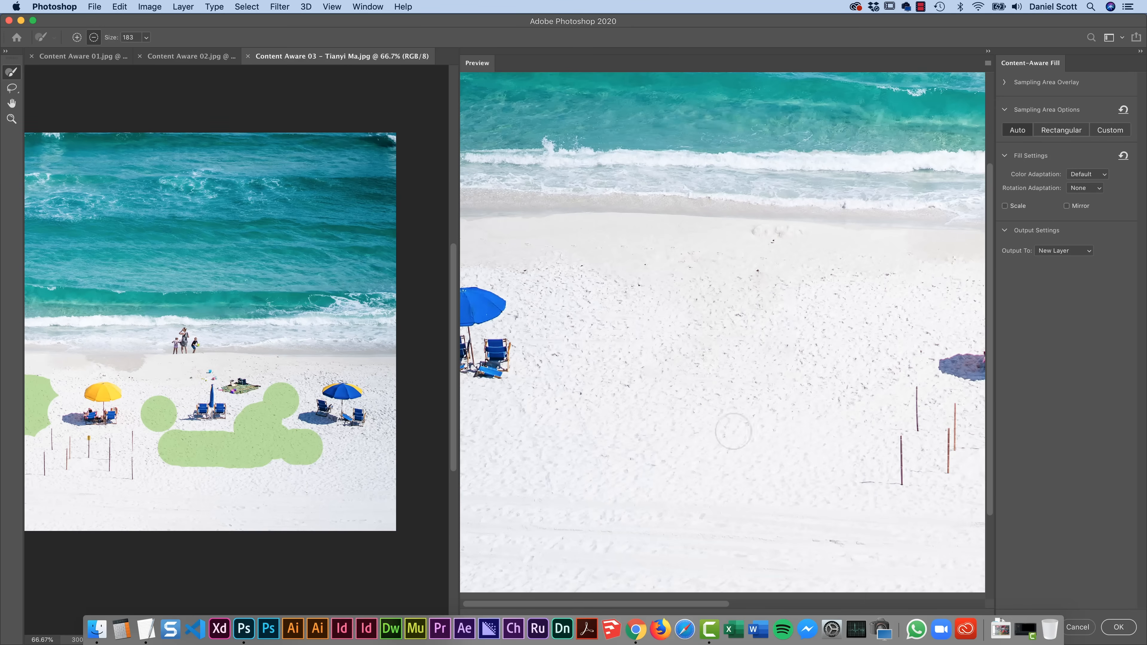
pyautogui.hscroll(-3, 294, 374)
pyautogui.hscroll(-5, 294, 374)
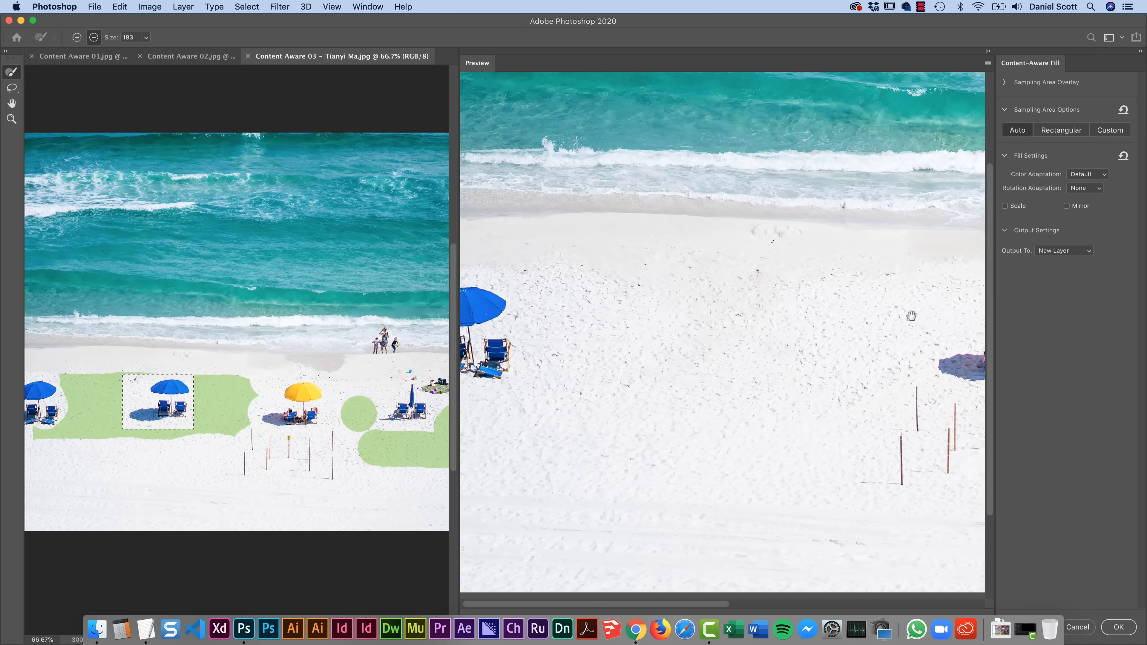
# - Apply the fill with its output set to Current Layer and deselect the filled area
pyautogui.click(1073, 252)
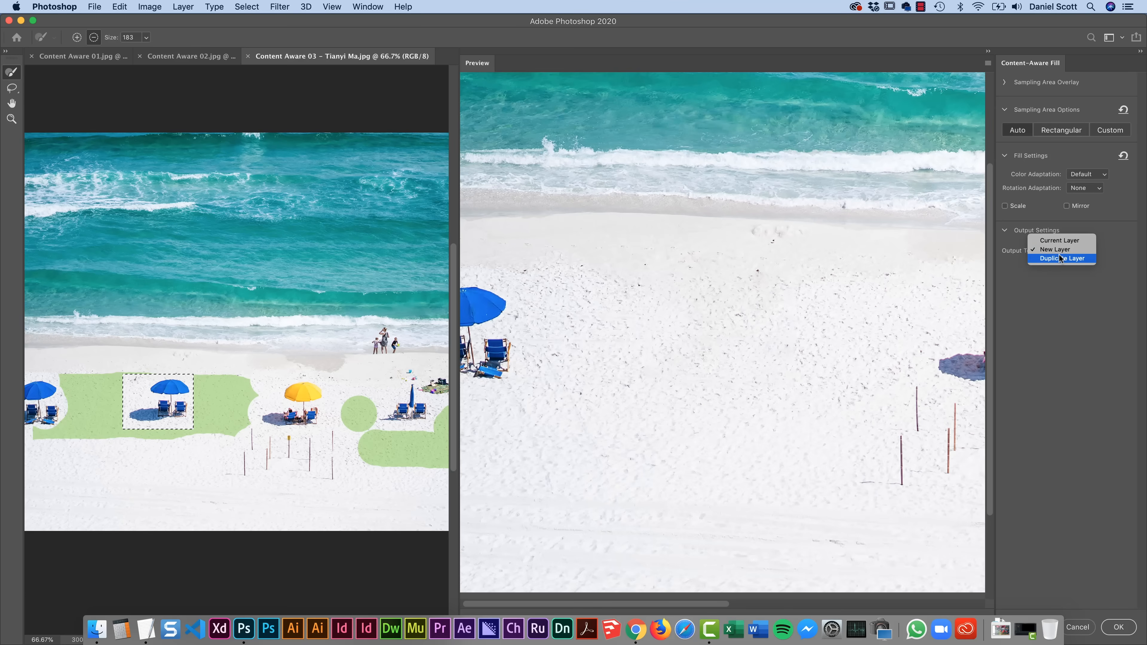
pyautogui.click(1060, 241)
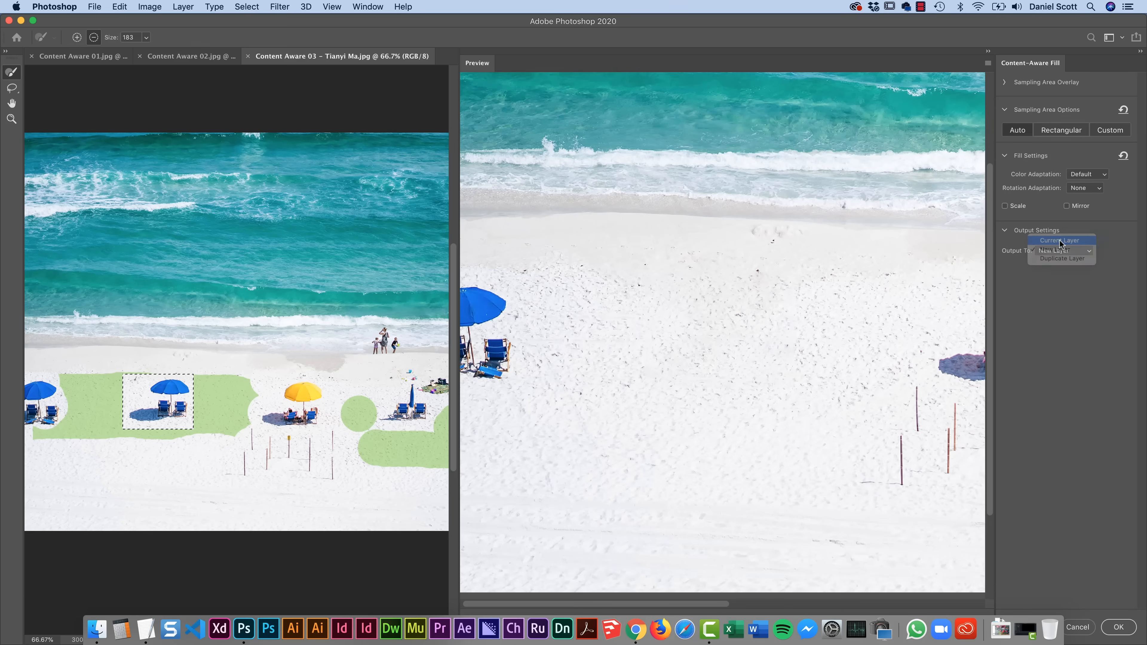
pyautogui.click(1118, 627)
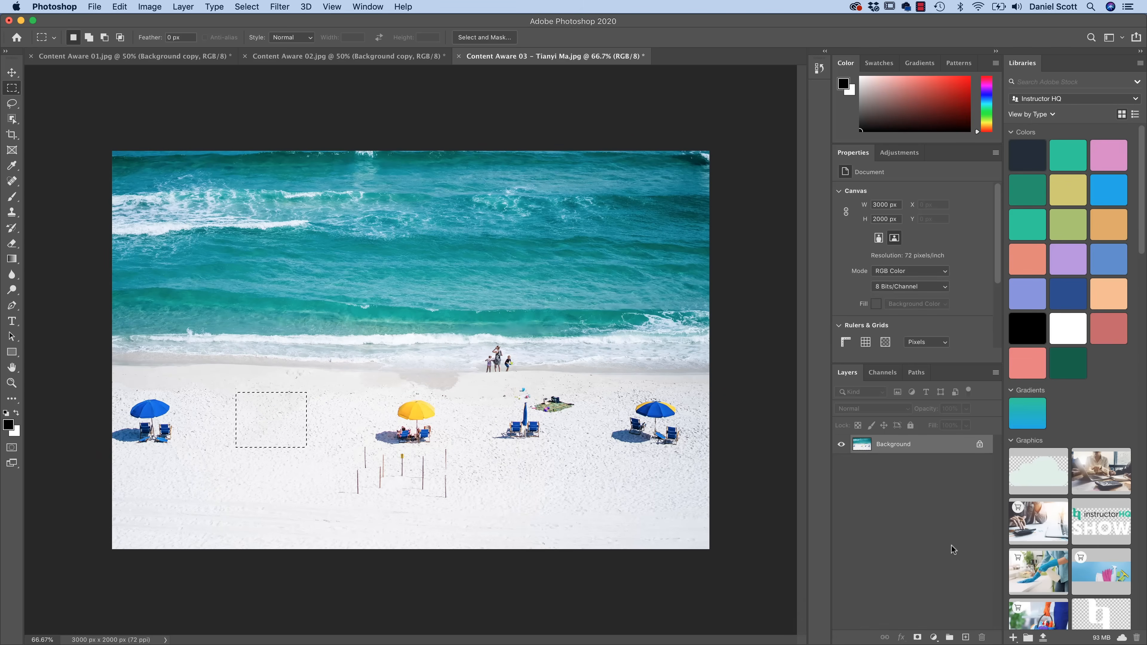
pyautogui.press('super+d')
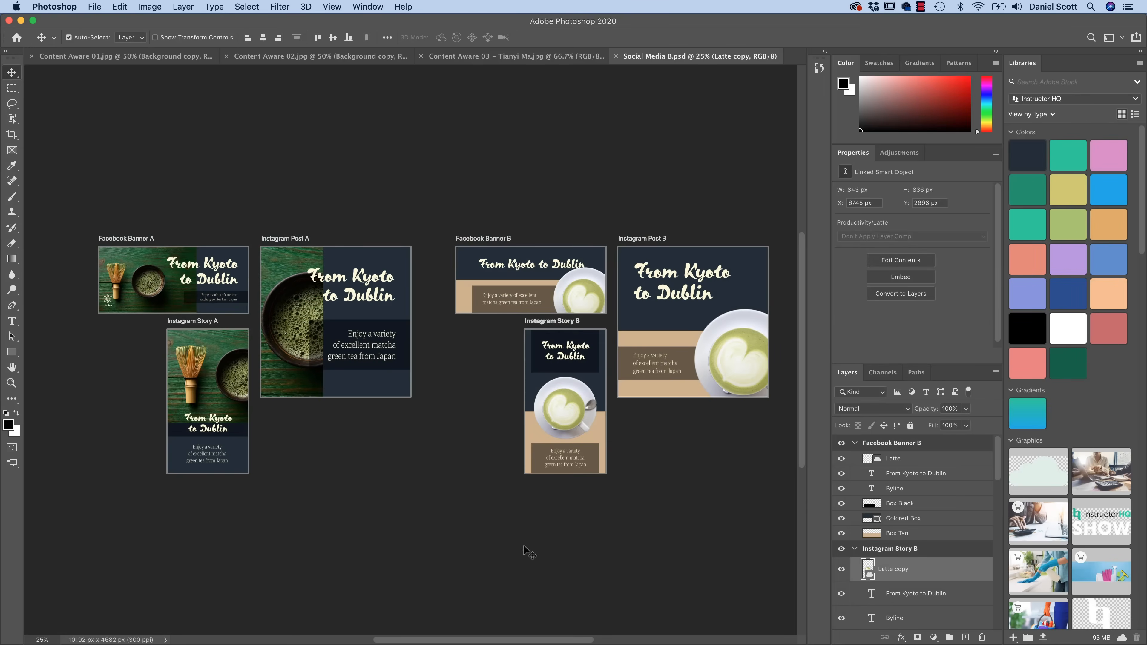
# - In Social Media B.psd, zoom the canvas to the Latte layer and the From Kyoto to Dublin text layer of Facebook Banner B
pyautogui.hscroll(-2, 447, 459)
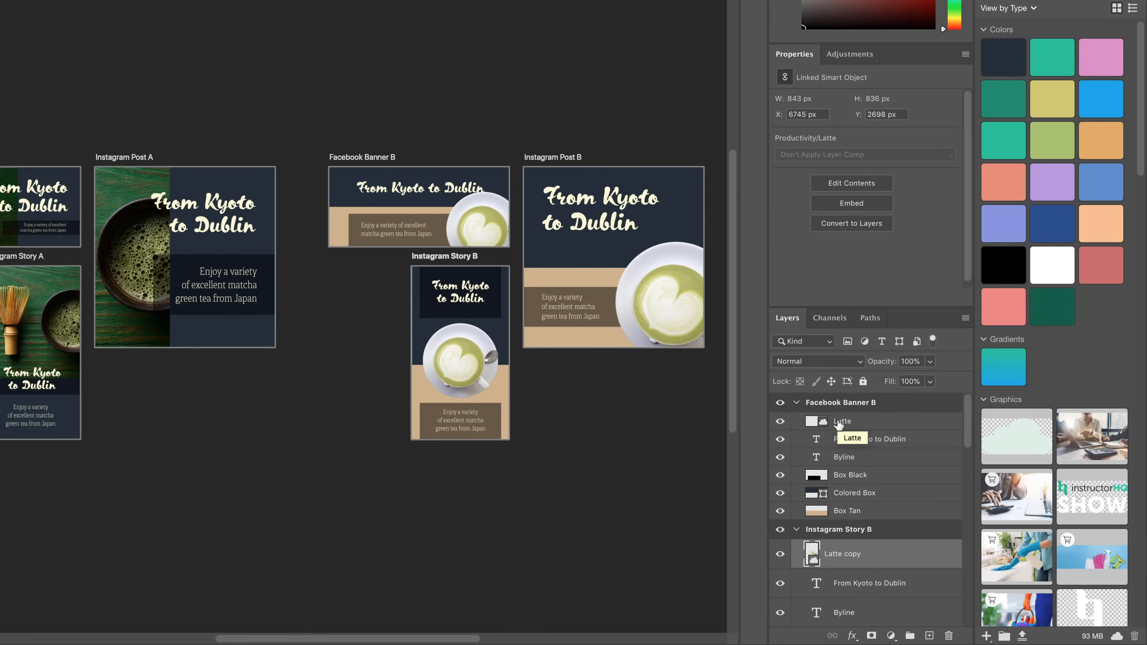
pyautogui.keyDown('alt'); pyautogui.click(823, 423); pyautogui.keyUp('alt')
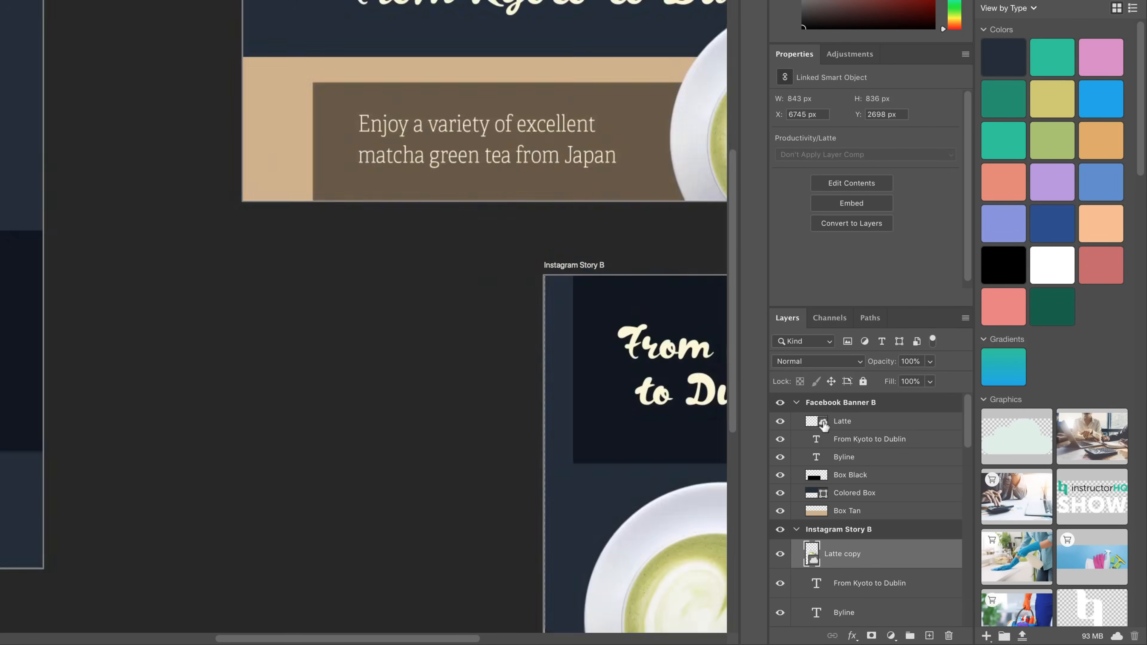
pyautogui.keyDown('alt'); pyautogui.click(844, 441); pyautogui.keyUp('alt')
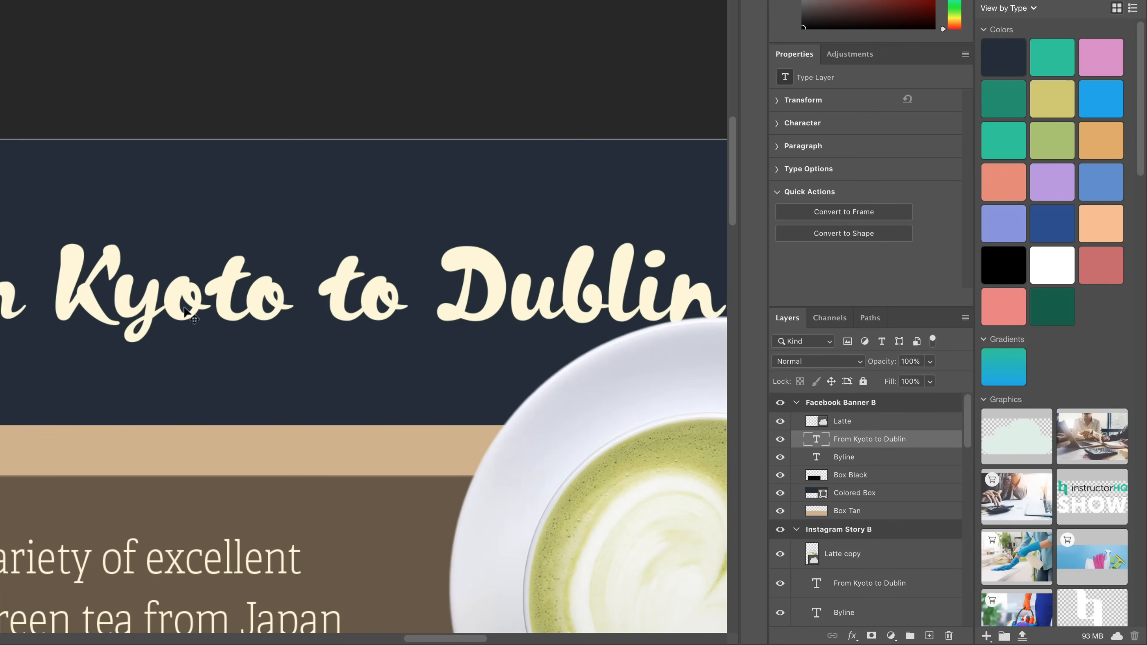
# - Zoom the canvas to Instagram Story A's TEA, Byline and From Kyoto to Dublin layers, and to Facebook Banner A's Colored Box
pyautogui.scroll(-5, 819, 511)
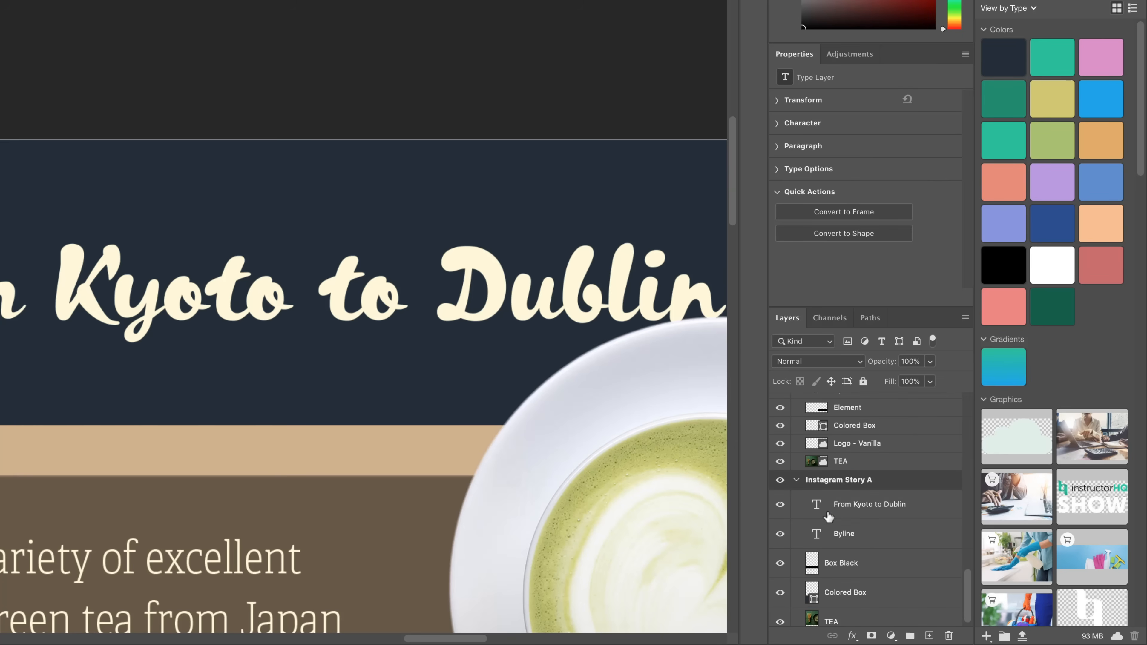
pyautogui.scroll(-1, 827, 533)
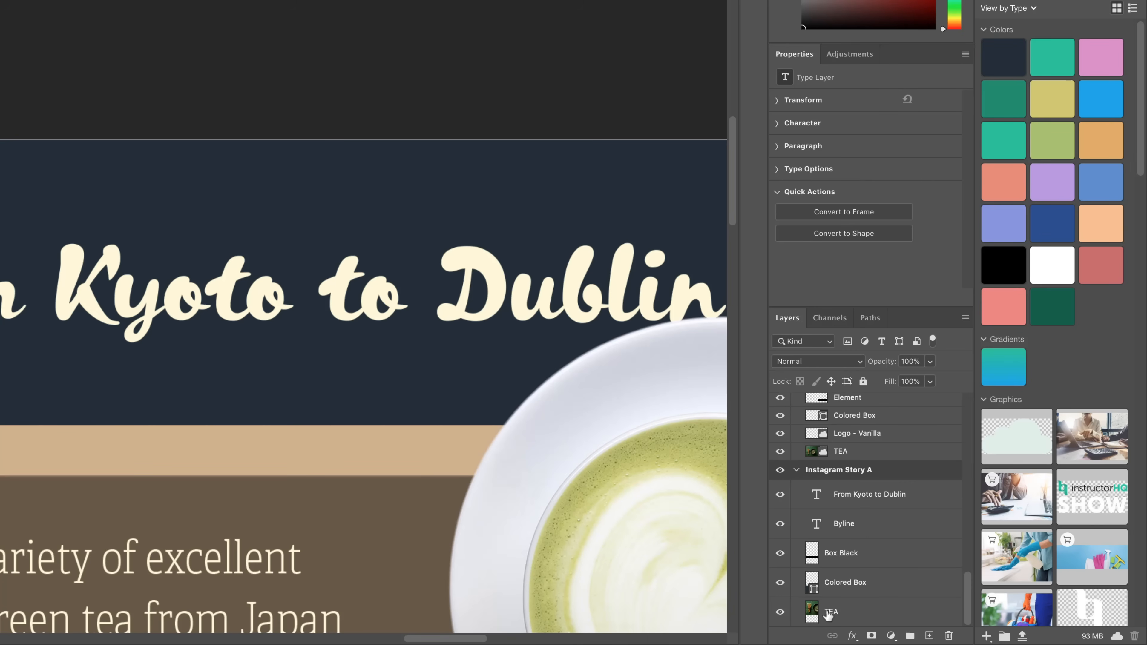
pyautogui.click(829, 614)
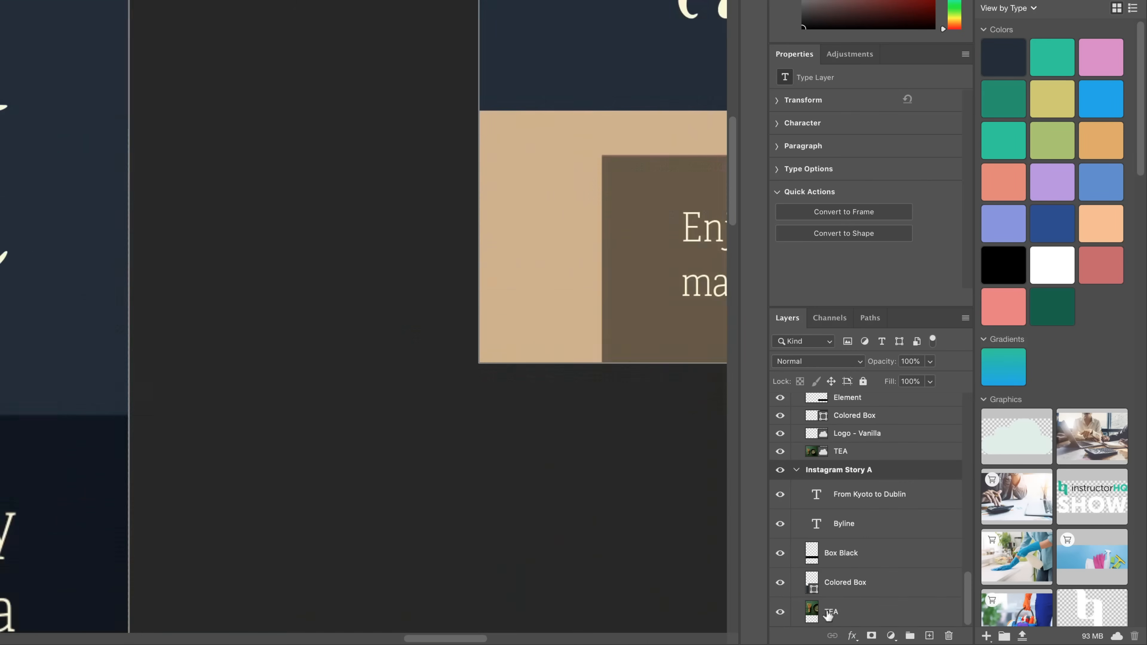
pyautogui.click(850, 526)
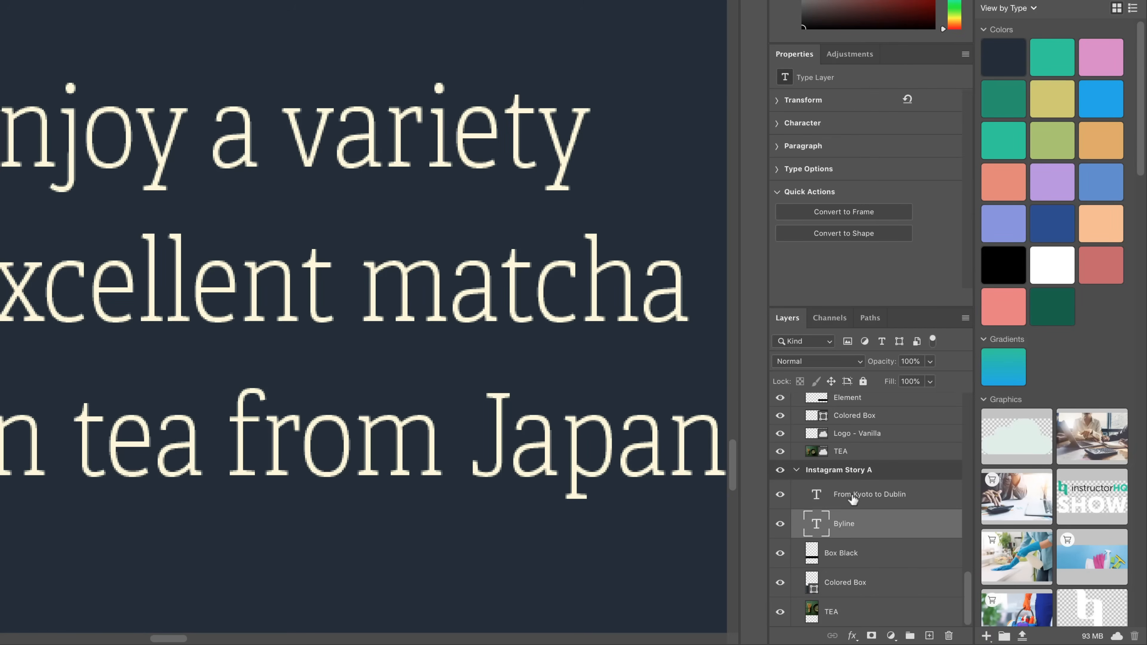
pyautogui.click(852, 497)
pyautogui.click(853, 415)
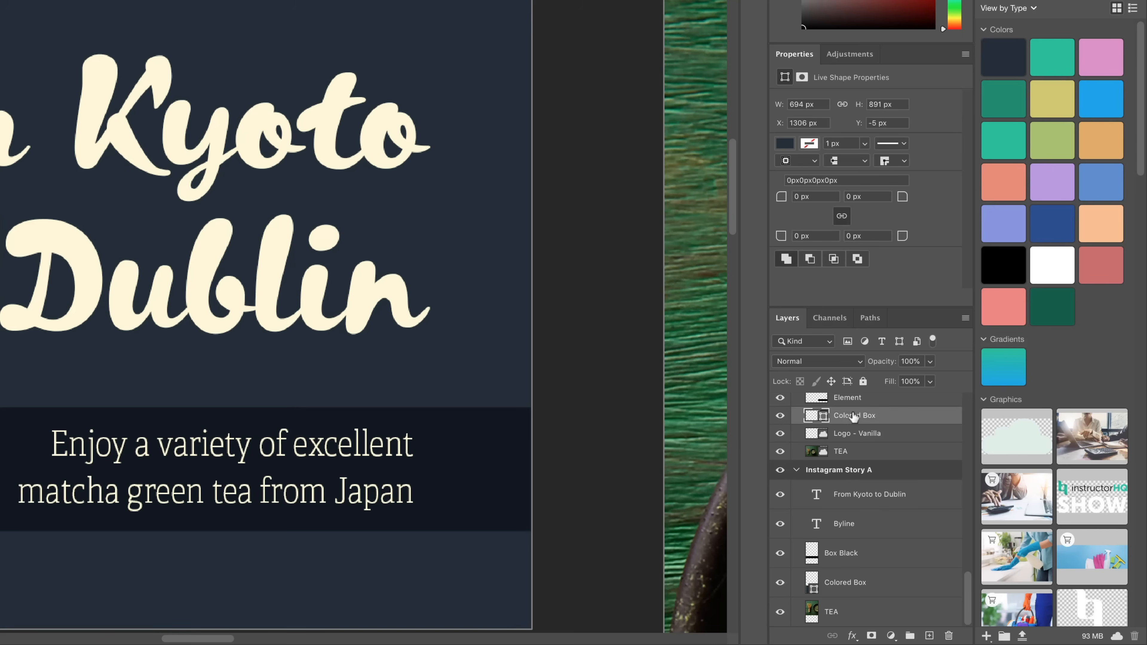
# - In Facebook Banner A, clip the From Kyoto to Dublin layer to Byline and release the clipping mask, twice in a row
pyautogui.scroll(3, 854, 418)
pyautogui.keyDown('alt'); pyautogui.click(854, 427); pyautogui.keyUp('alt')
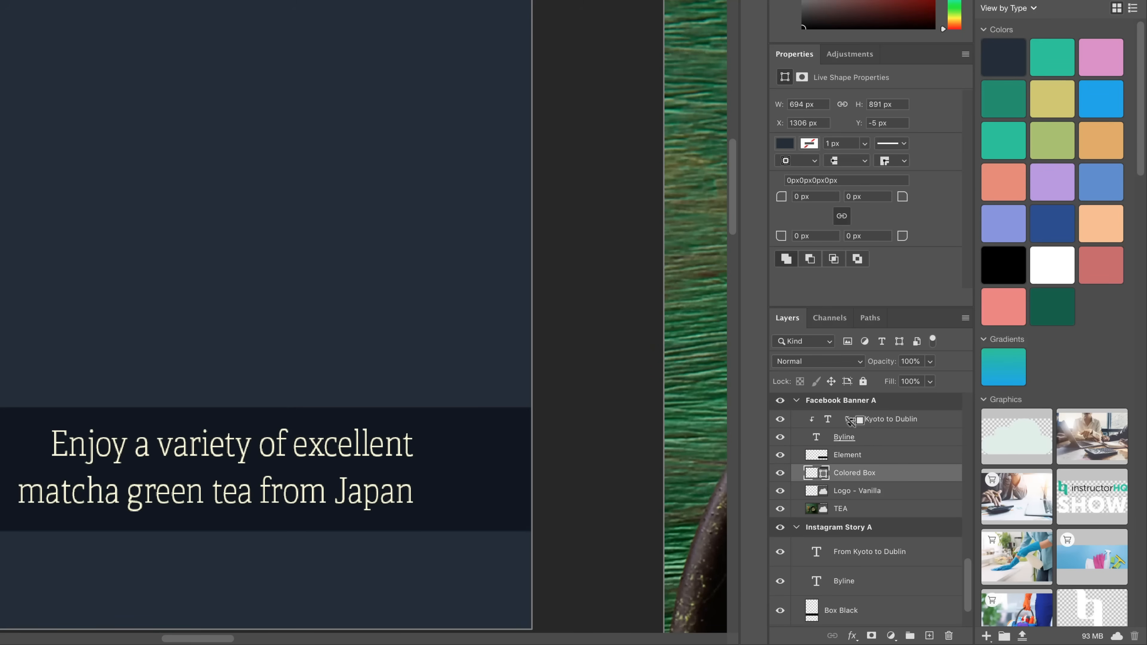
pyautogui.keyDown('alt'); pyautogui.click(855, 433); pyautogui.keyUp('alt')
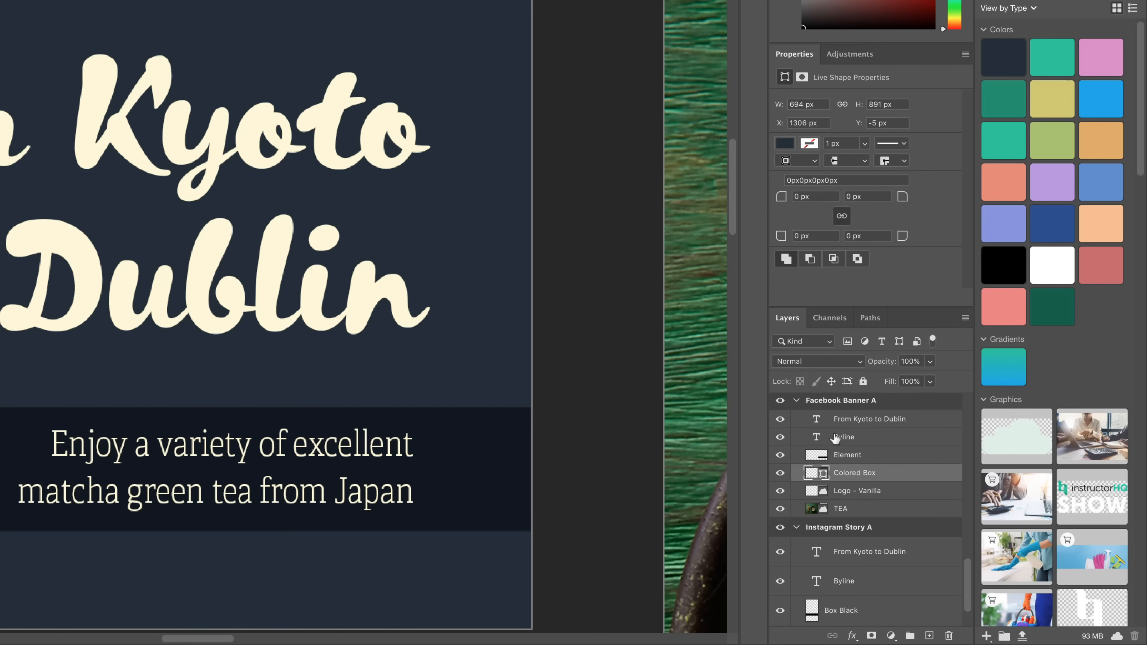
pyautogui.keyDown('alt'); pyautogui.click(839, 430); pyautogui.keyUp('alt')
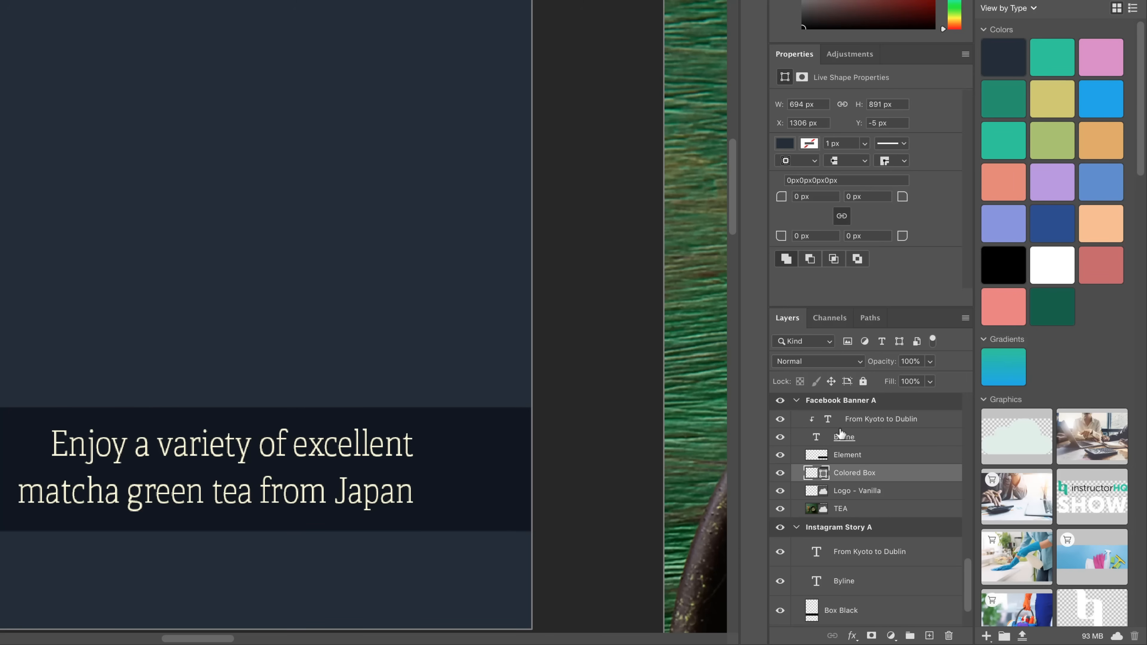
pyautogui.keyDown('alt'); pyautogui.click(813, 427); pyautogui.keyUp('alt')
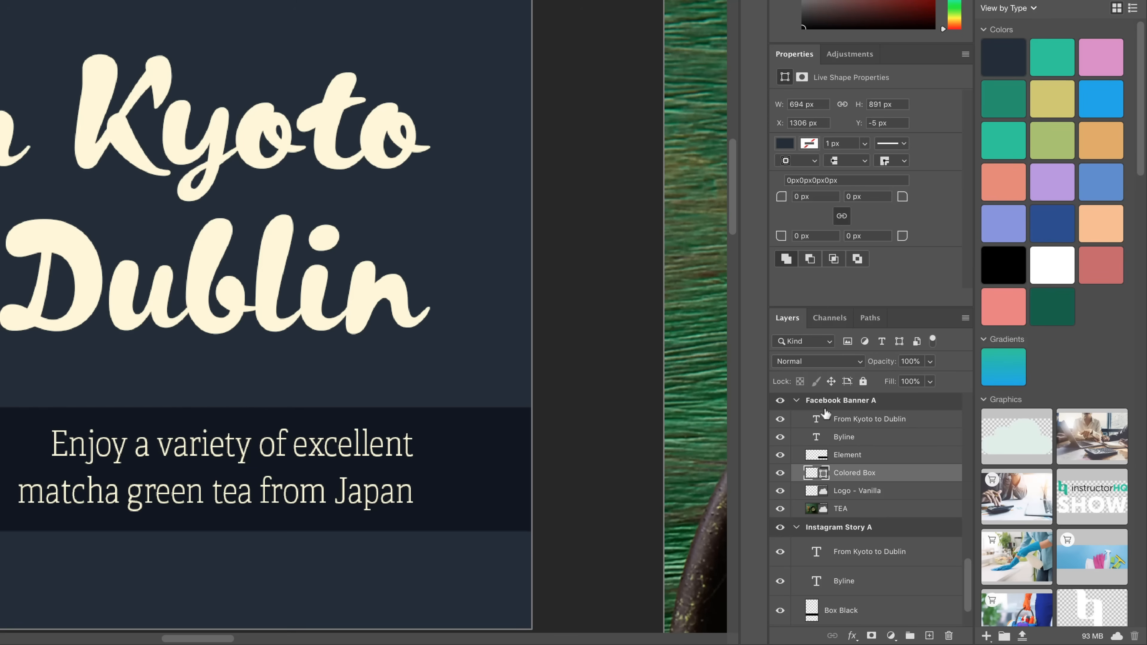
# - Zoom to Facebook Banner A's From Kyoto to Dublin text, clip it to the Byline layer once more and release it
pyautogui.click(853, 420)
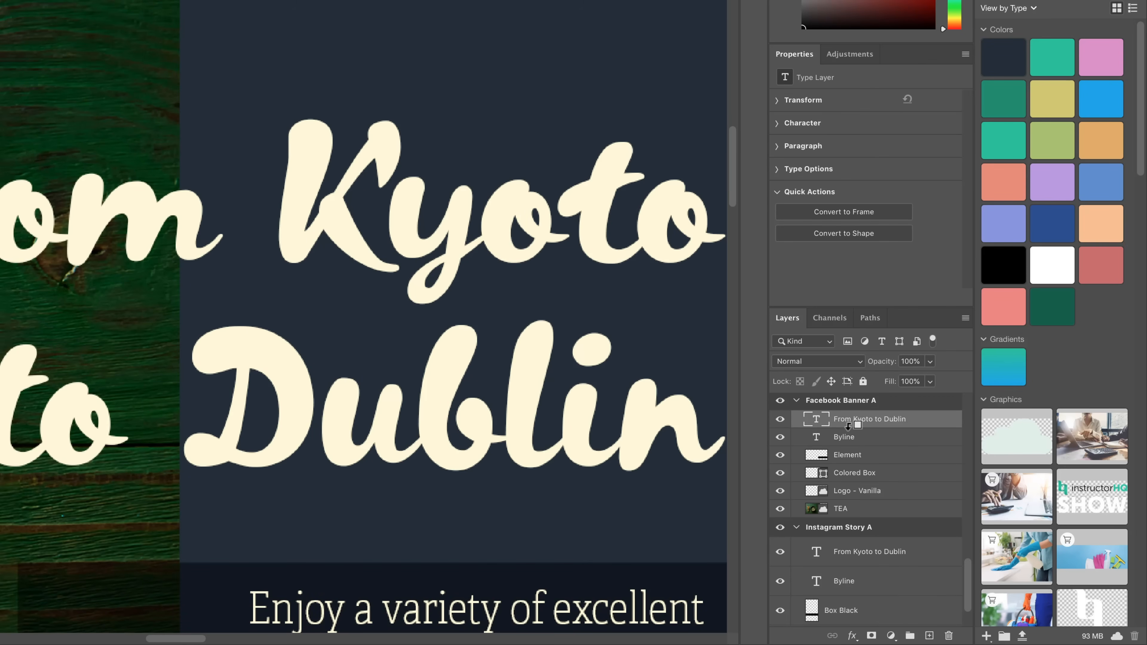
pyautogui.moveTo(847, 425)
pyautogui.mouseDown()
pyautogui.moveTo(817, 436)
pyautogui.moveTo(825, 424)
pyautogui.mouseUp()
pyautogui.keyDown('alt'); pyautogui.click(839, 426); pyautogui.keyUp('alt')
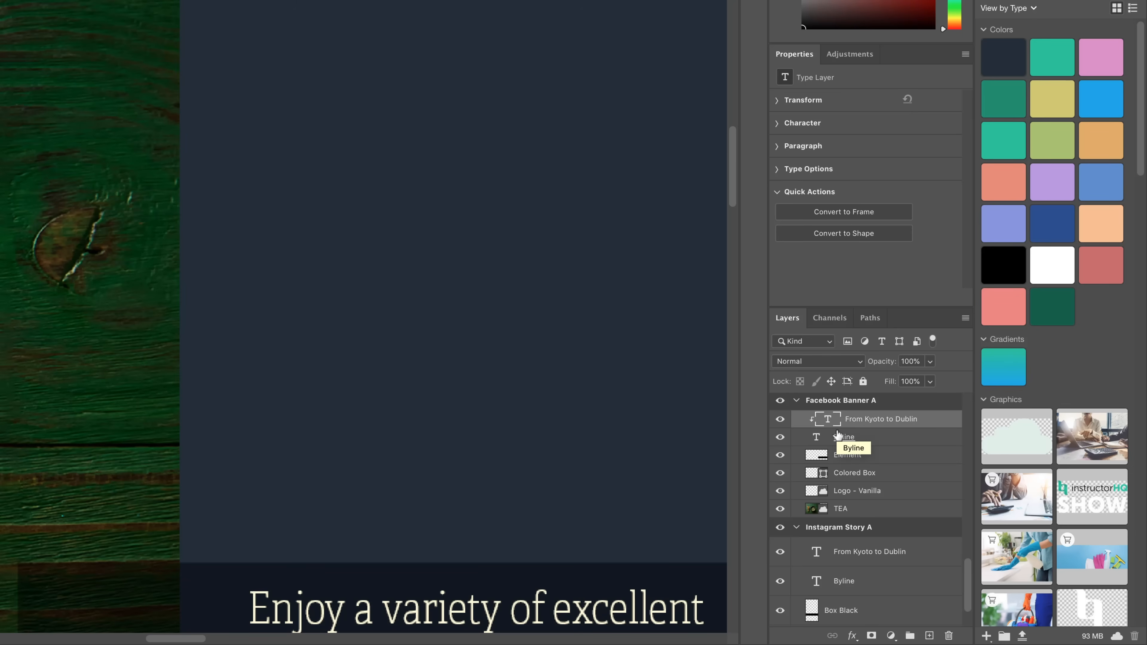
pyautogui.keyDown('alt'); pyautogui.click(839, 425); pyautogui.keyUp('alt')
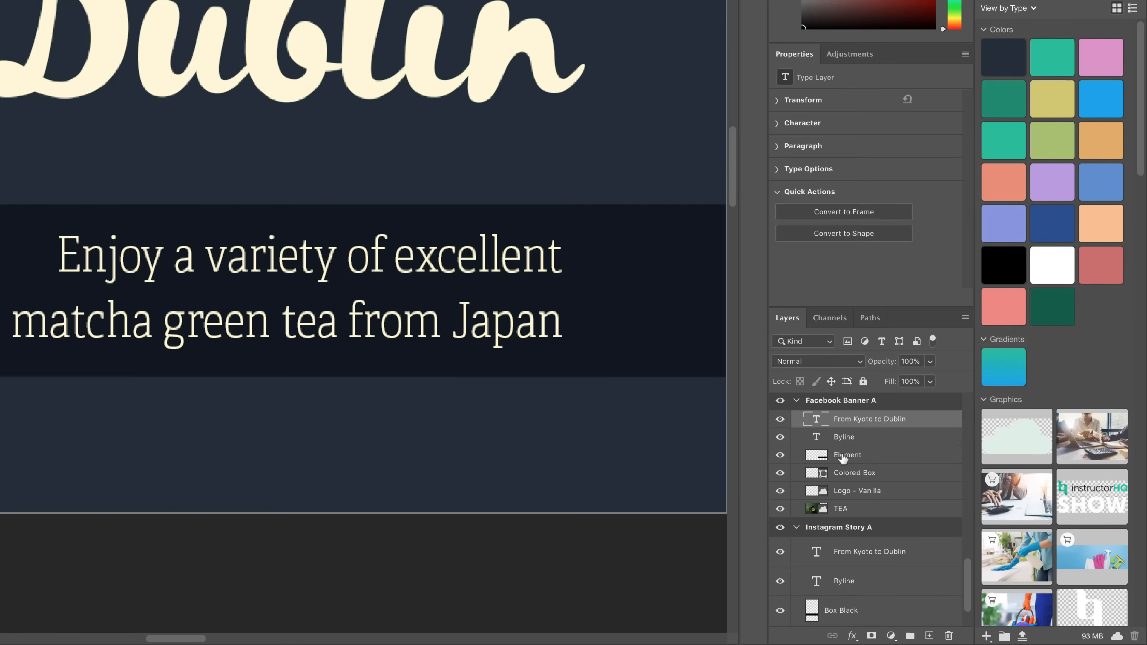
# - Zoom to individual layers of Facebook Banner A, the whole Facebook Banner A artboard and the Instagram Story A artboard
pyautogui.click(842, 458)
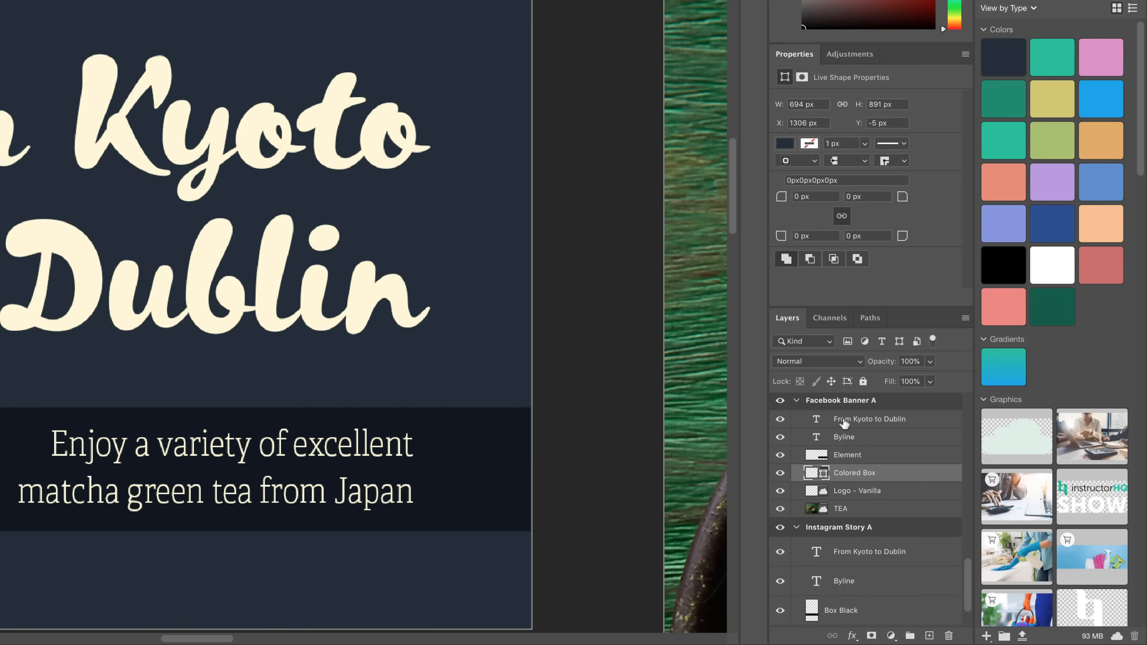
pyautogui.click(844, 421)
pyautogui.click(837, 400)
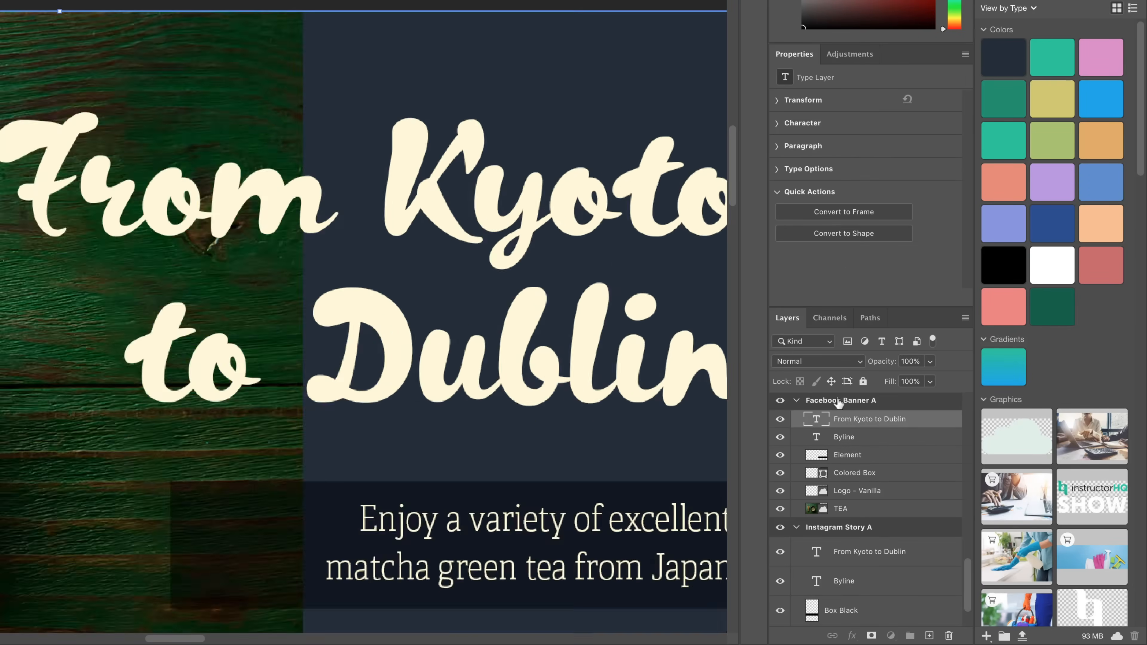
pyautogui.click(841, 530)
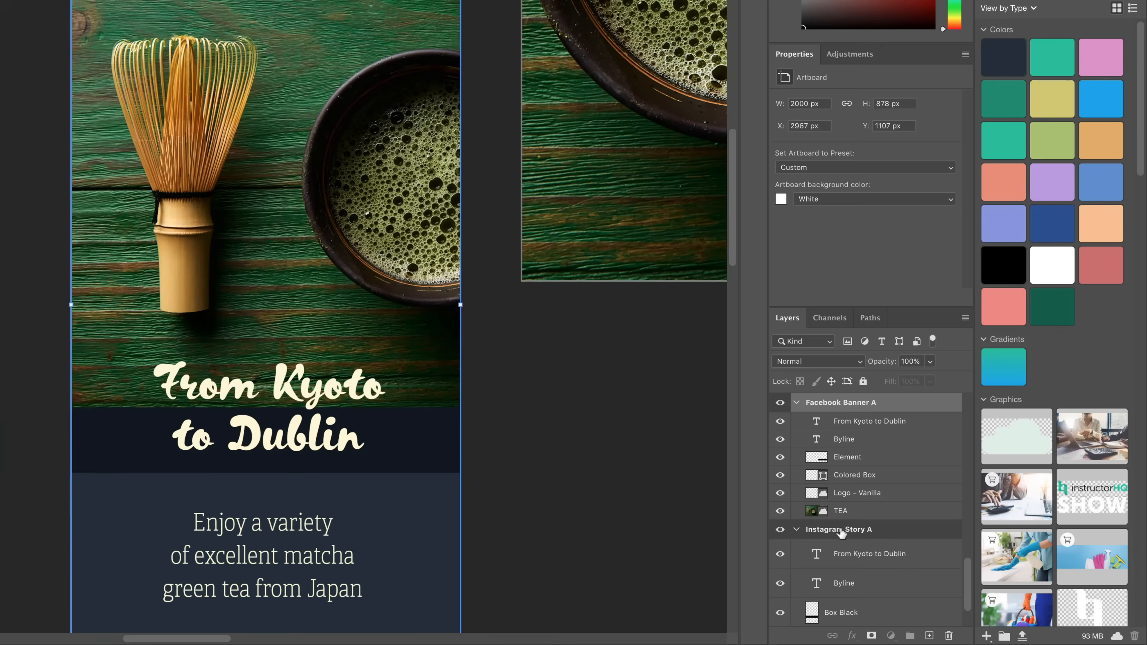
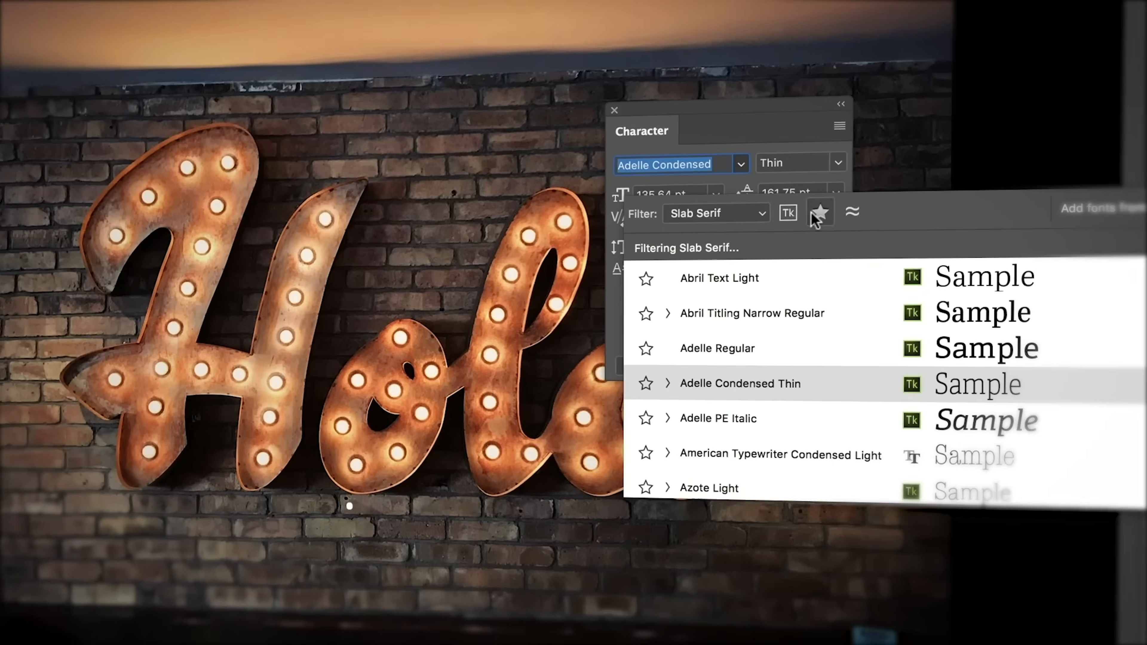
# - Filter the font list to favorite fonts in the Script class
pyautogui.click(763, 210)
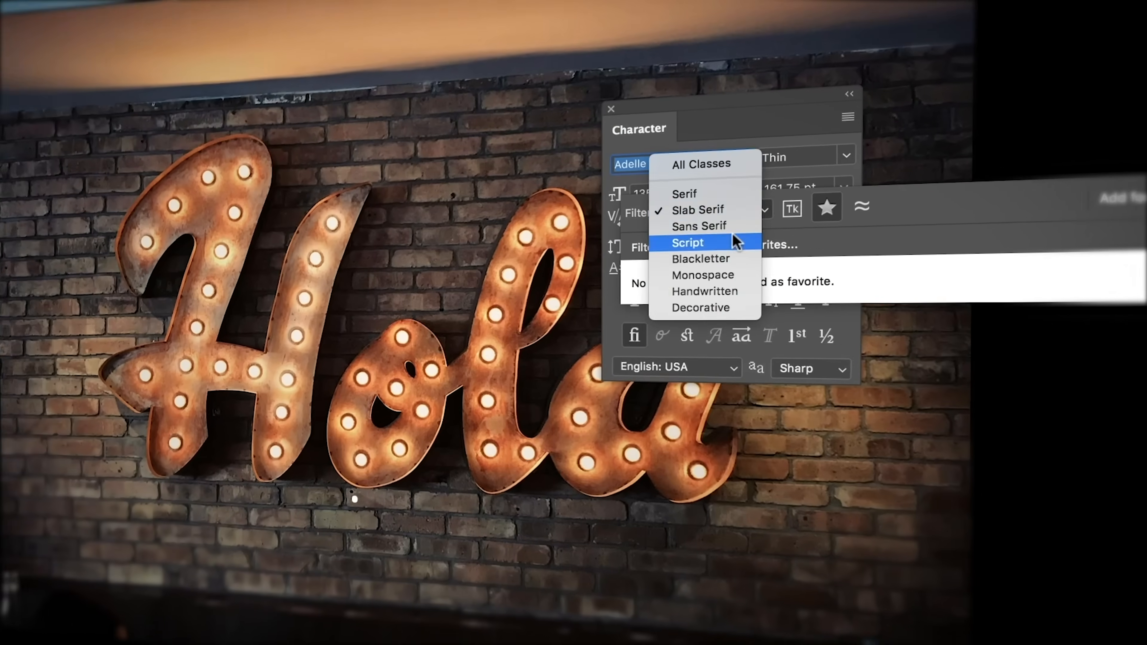
pyautogui.click(734, 243)
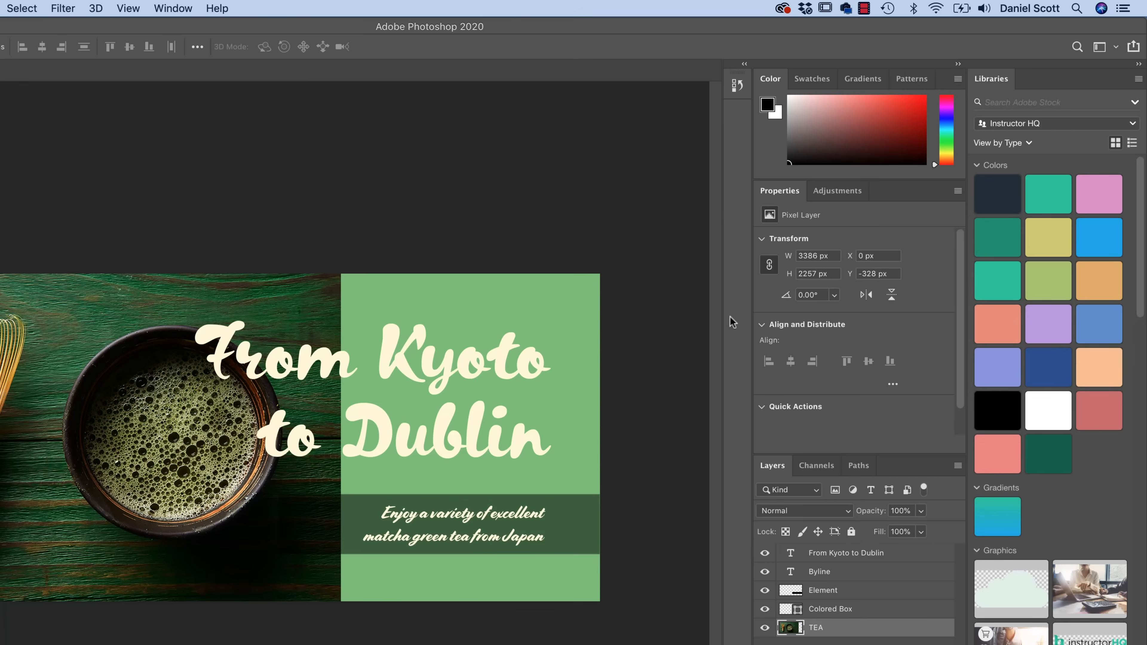
# - Collapse the Color panel and adjust the height split between the Properties and Layers panels so both show their contents
pyautogui.click(179, 5)
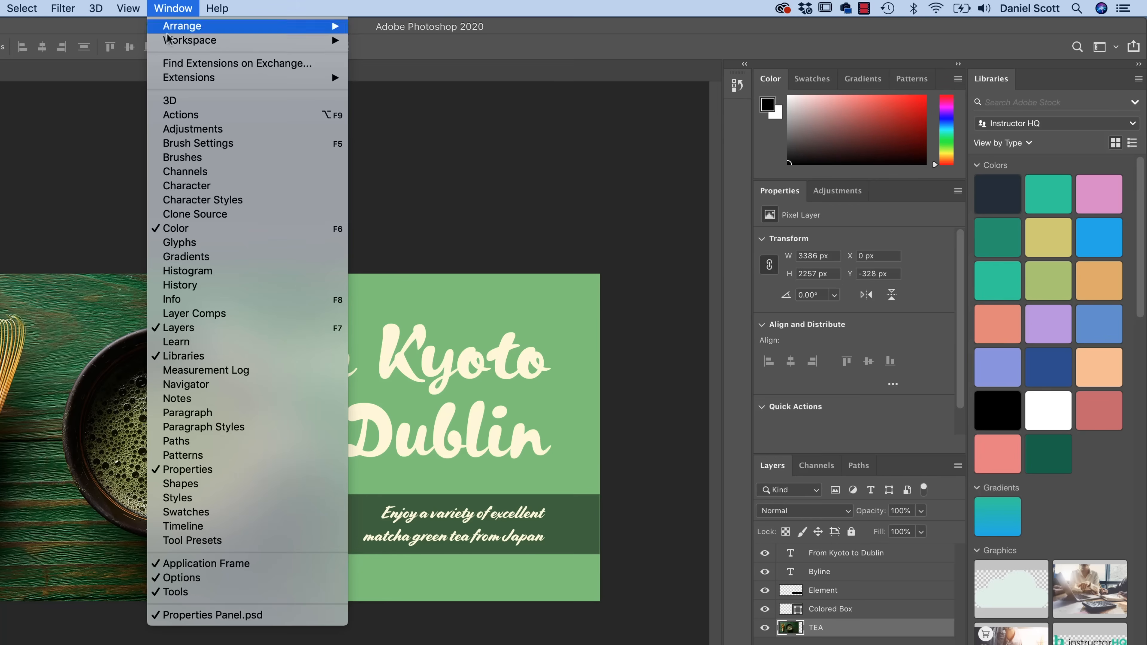
pyautogui.doubleClick(776, 78)
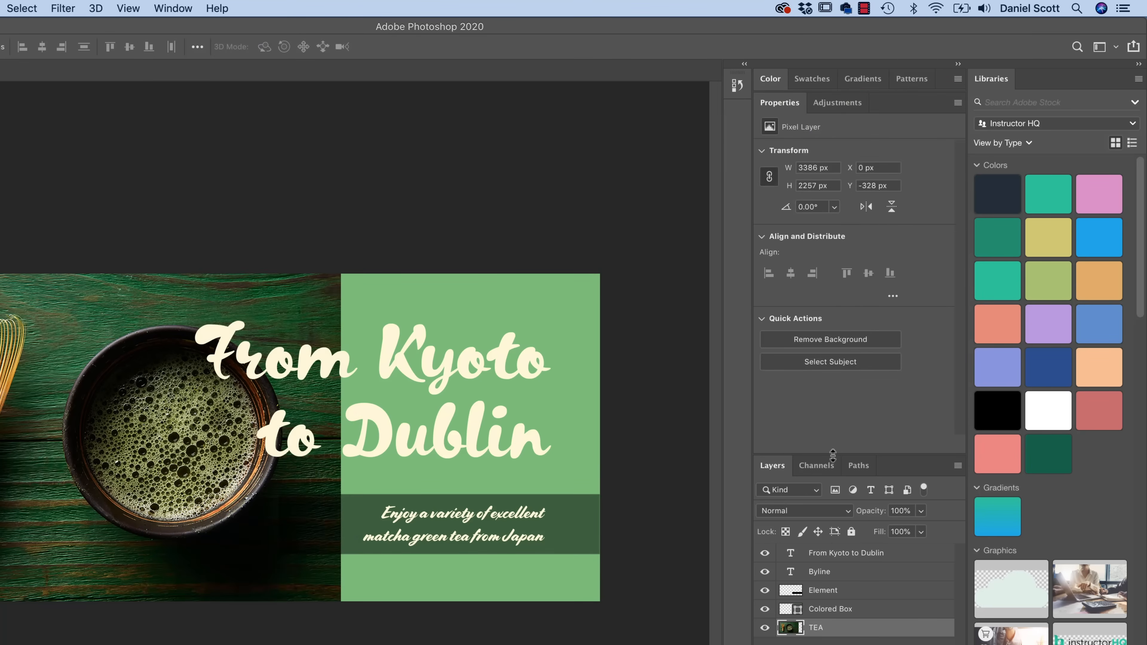
pyautogui.moveTo(833, 456); pyautogui.dragTo(842, 619)
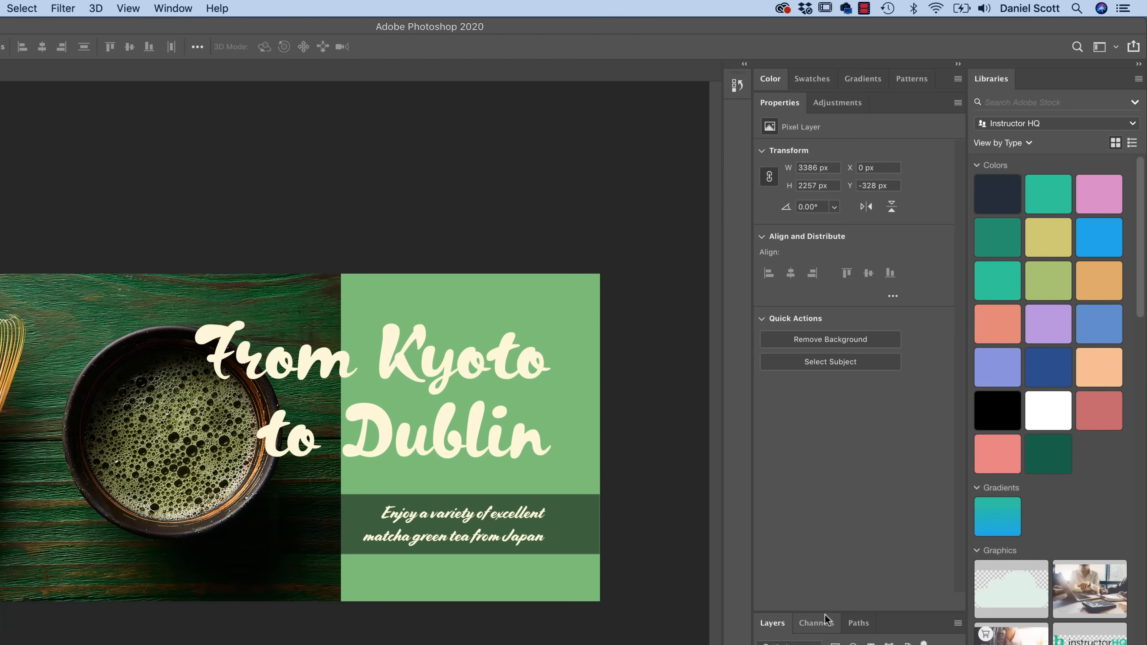
pyautogui.moveTo(826, 612); pyautogui.dragTo(814, 496)
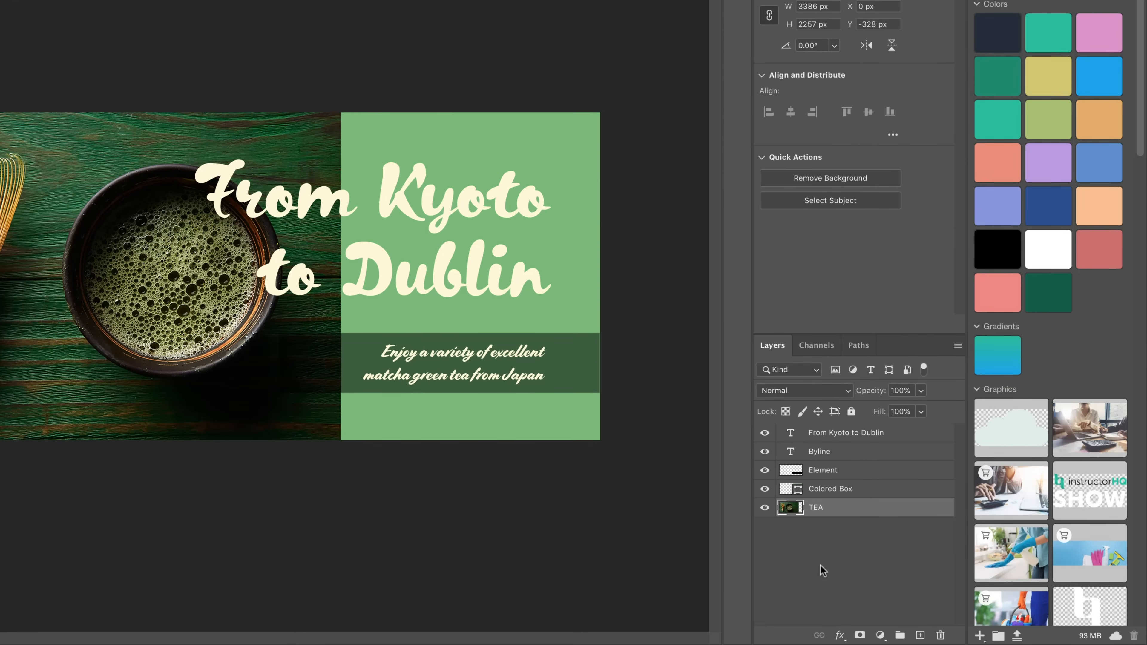
# - Deselect all layers, try adding 30 cm to the canvas width in the document properties, and undo the change
pyautogui.click(821, 570)
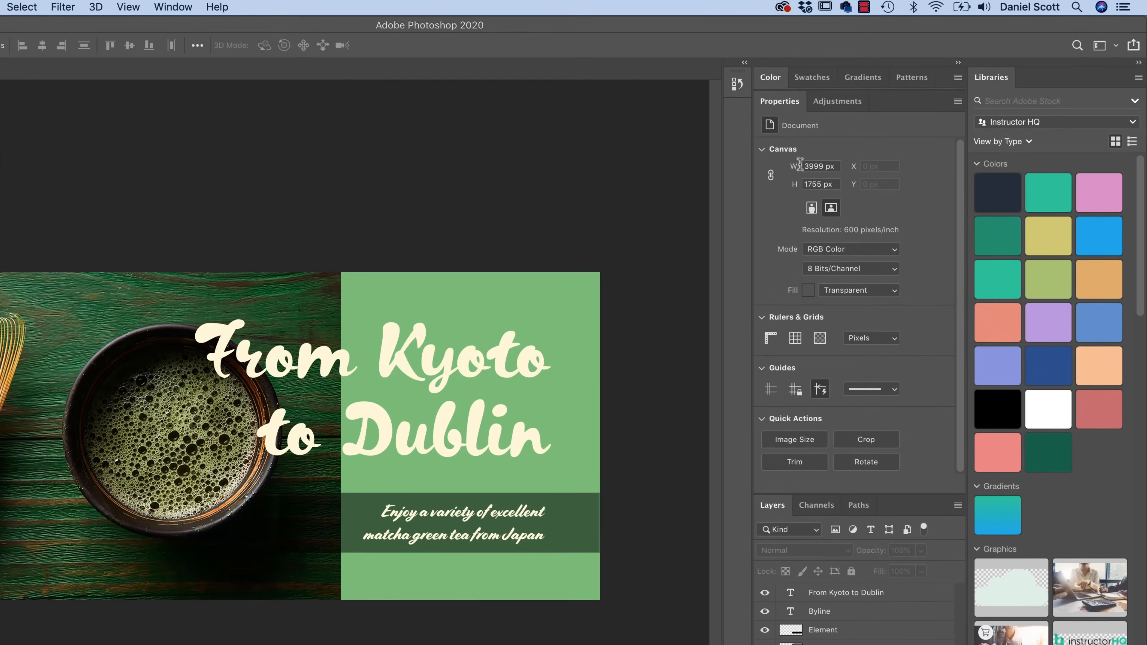
pyautogui.click(826, 168)
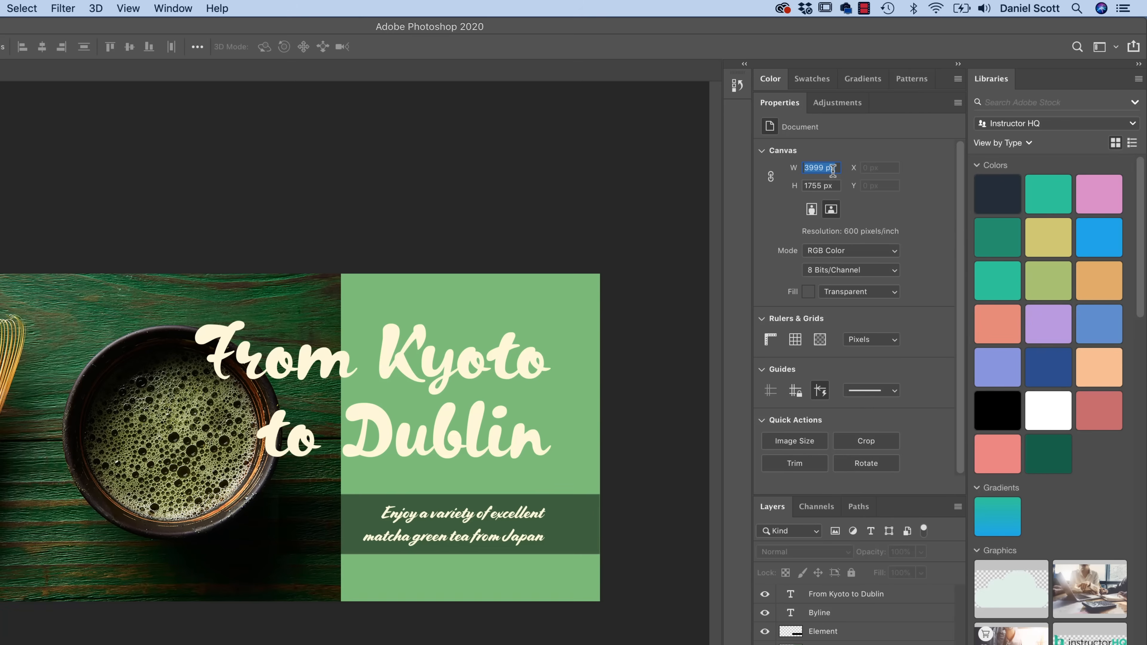
pyautogui.click(834, 168)
pyautogui.write('+30cm')
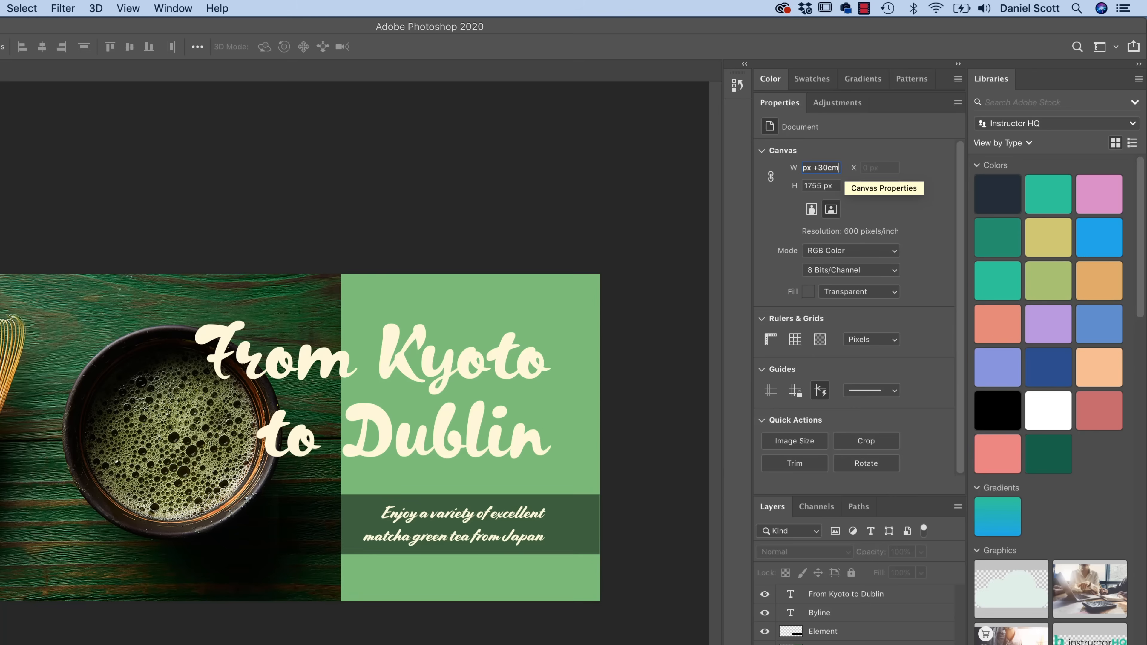
pyautogui.press('Tab')
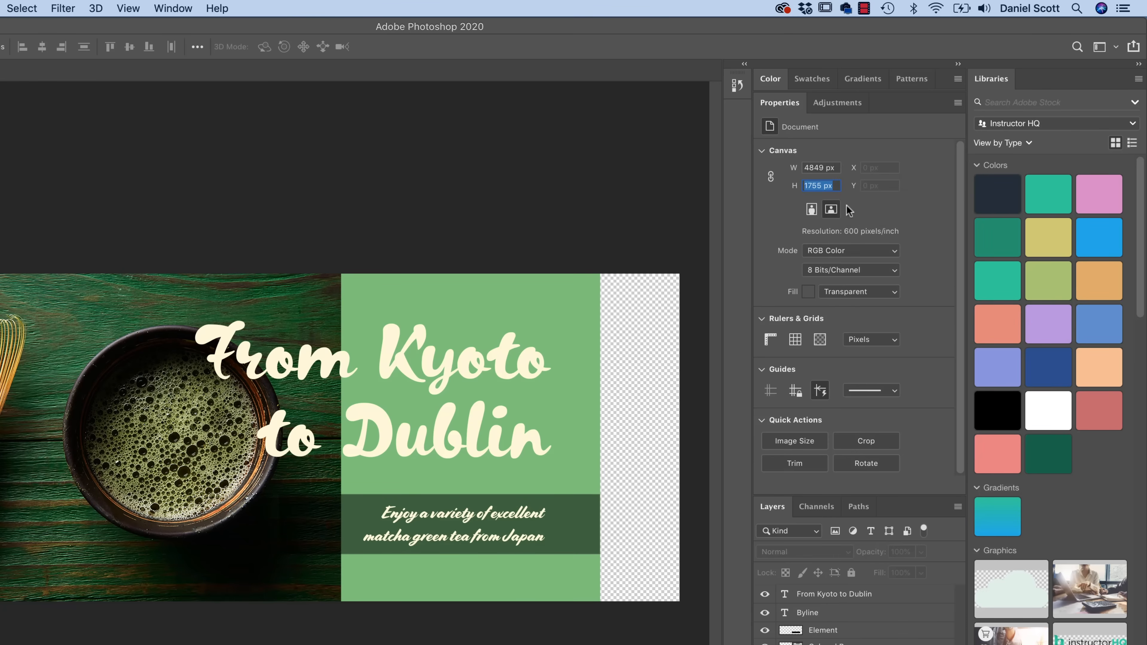
pyautogui.press('super+z')
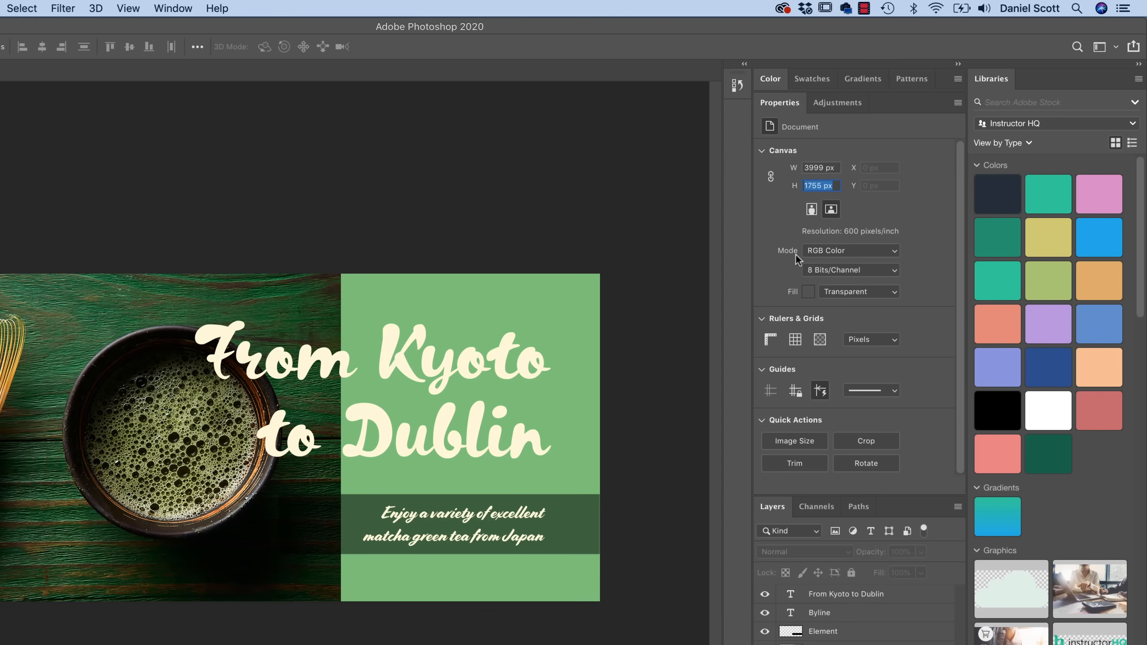
# - Review the document's color mode options and the Image Size settings without changing either
pyautogui.click(892, 255)
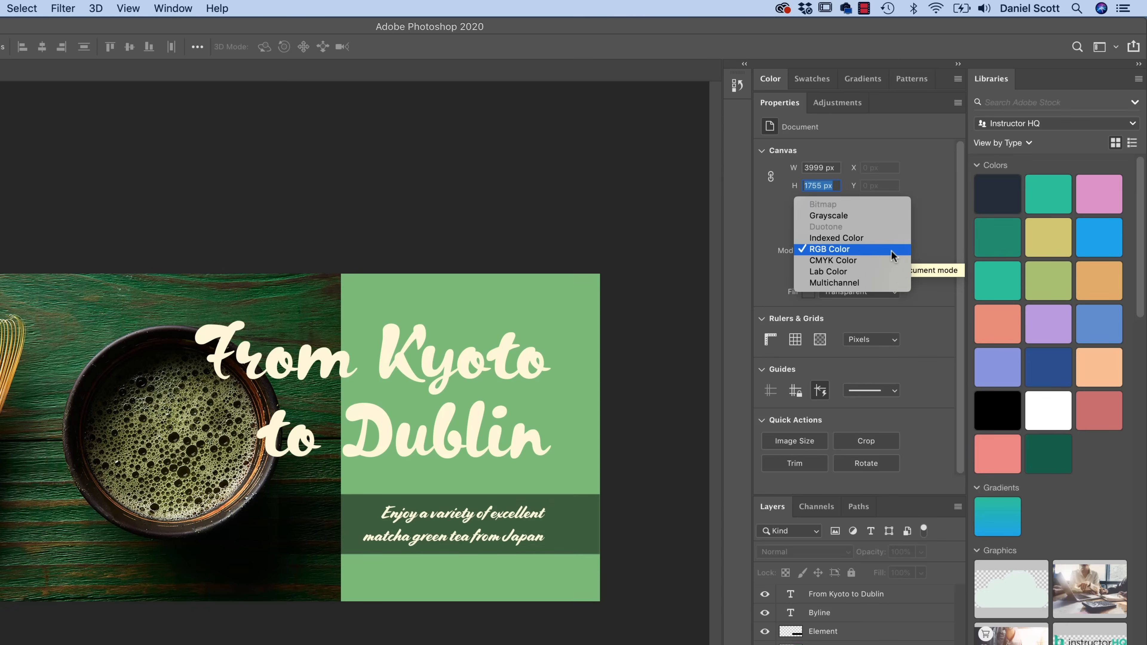
pyautogui.click(758, 271)
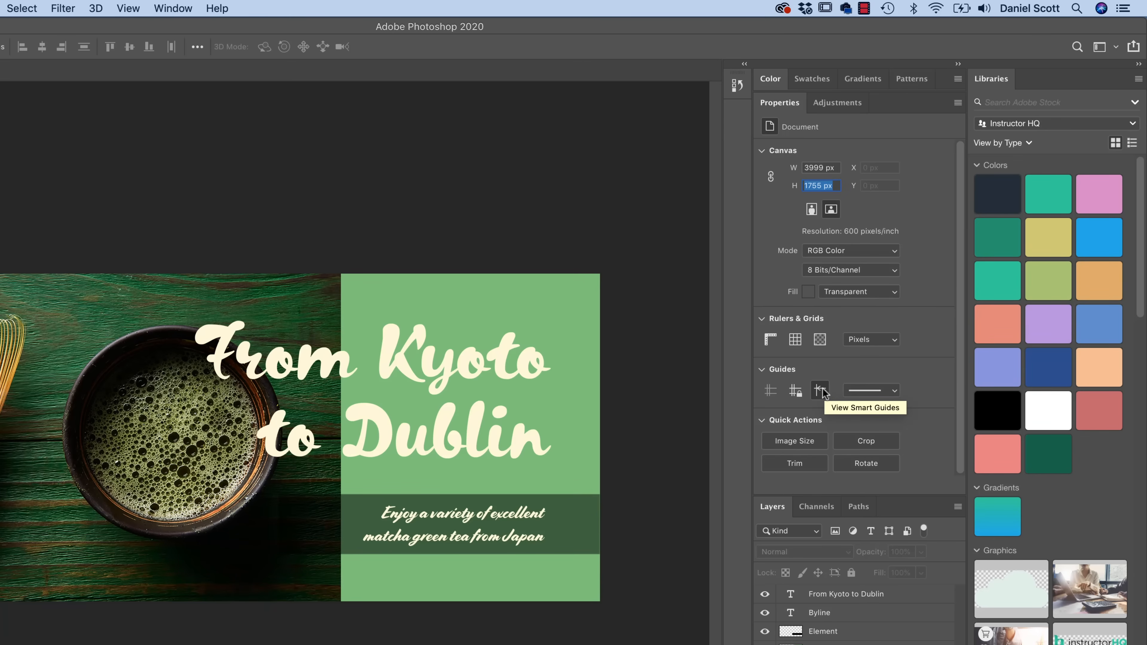
pyautogui.scroll(-1, 938, 390)
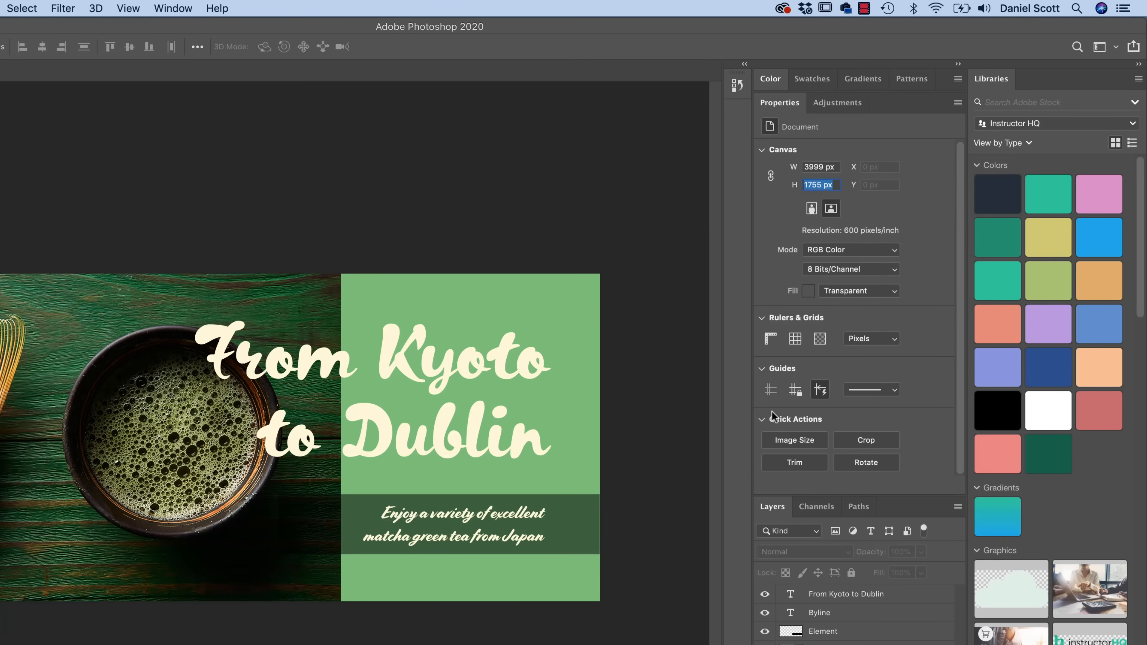
pyautogui.click(791, 445)
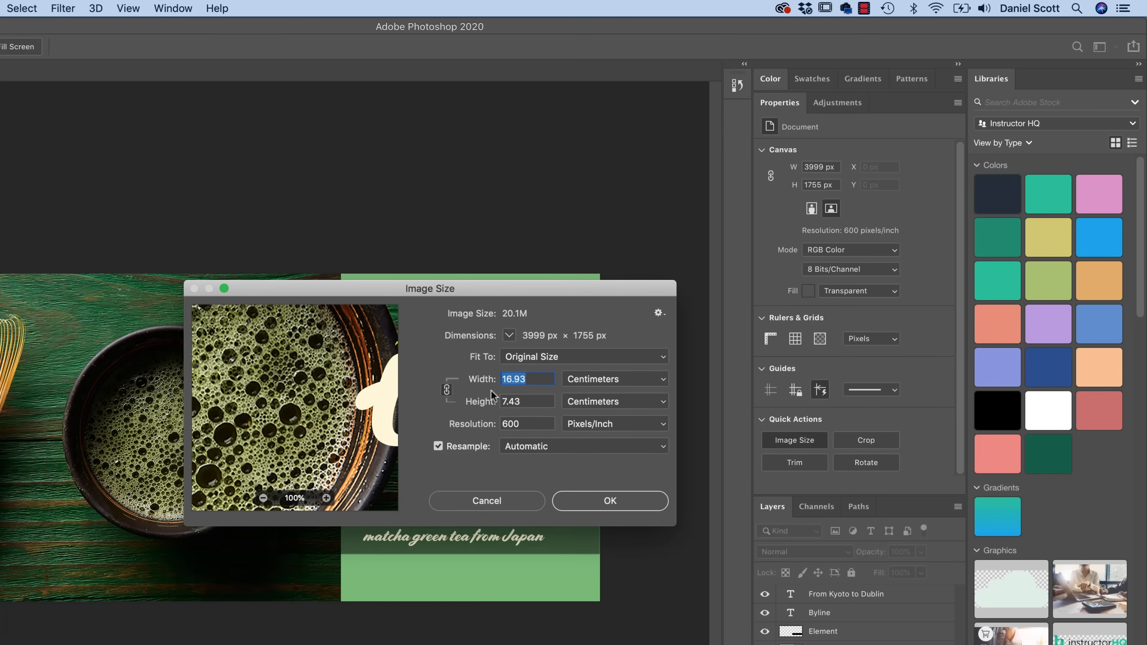
pyautogui.click(501, 502)
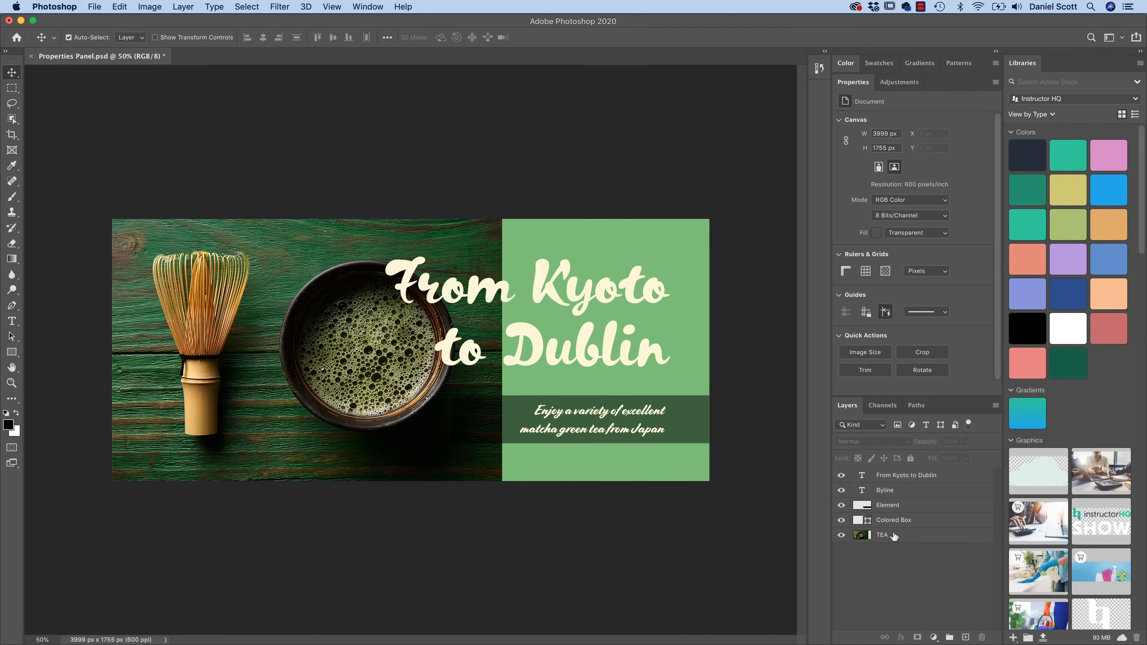
# - Flip the TEA layer horizontally and back, and flip it vertically and back
pyautogui.click(888, 537)
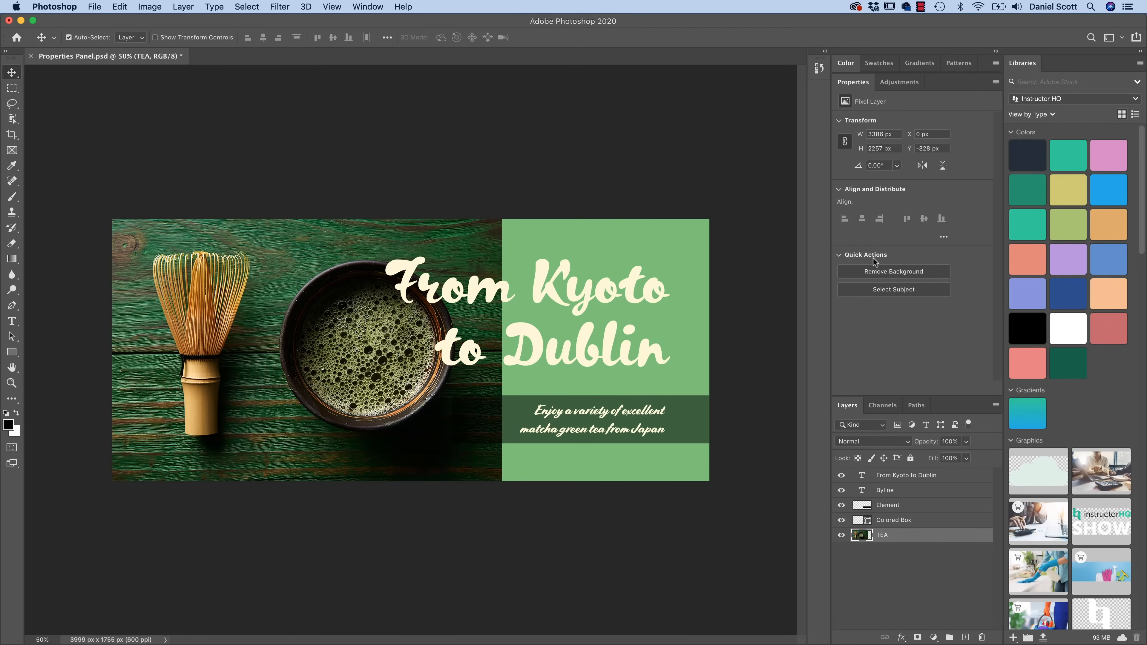
pyautogui.click(921, 165)
pyautogui.click(921, 166)
pyautogui.click(943, 165)
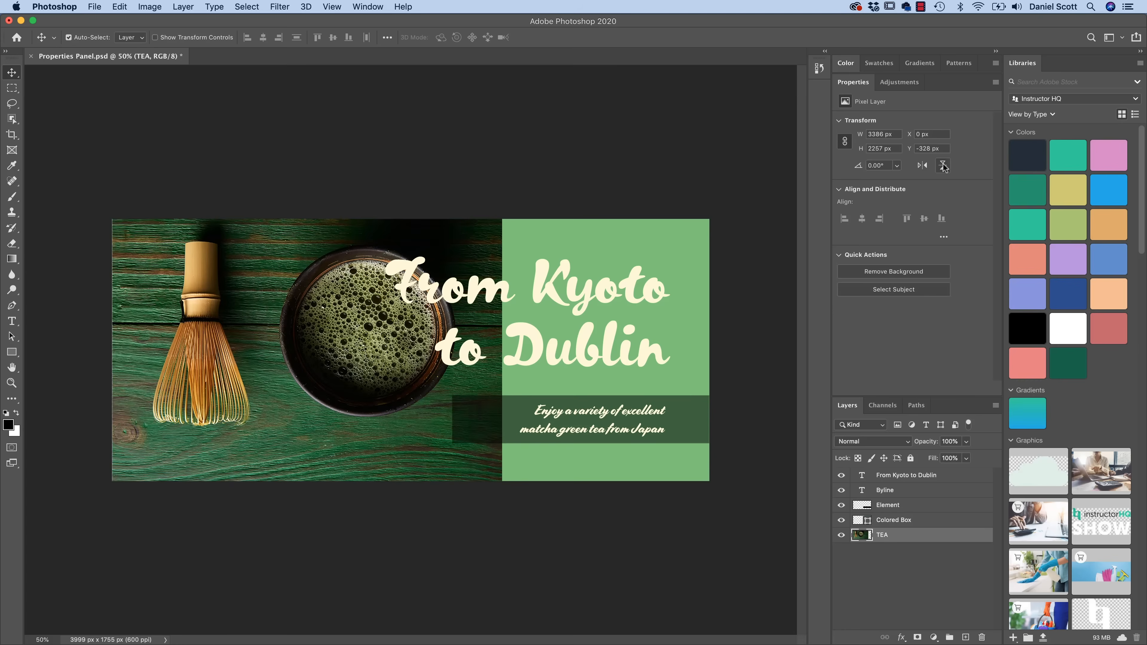
pyautogui.click(943, 165)
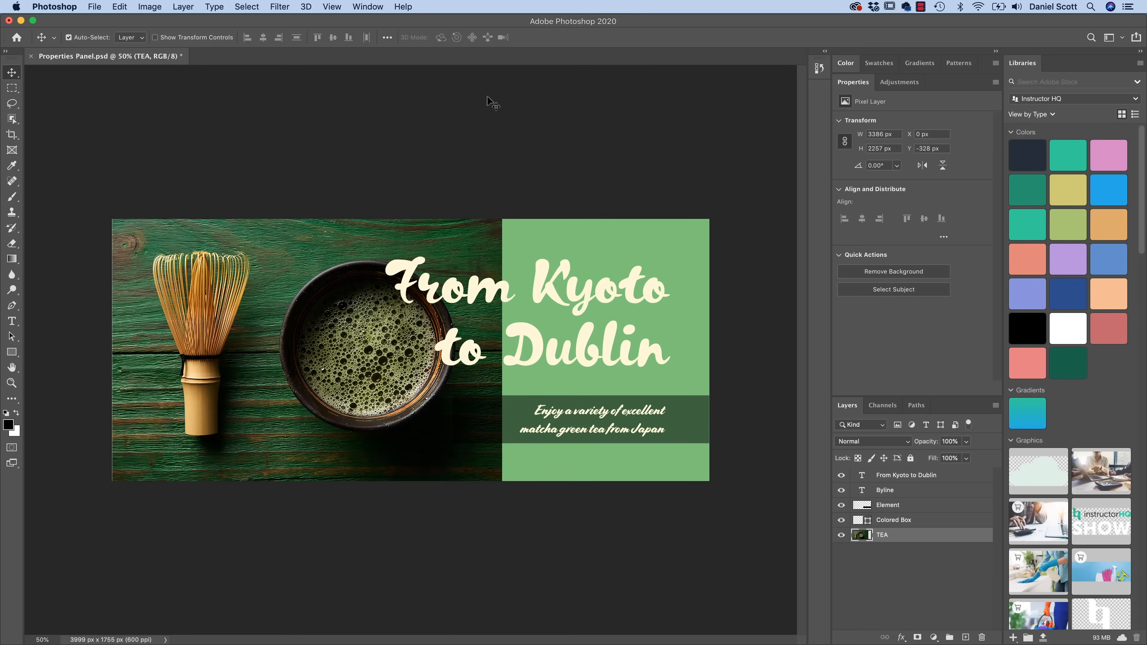
# - Look up the Flip Horizontal and Flip Vertical transform commands available for the TEA layer without applying them
pyautogui.click(120, 6)
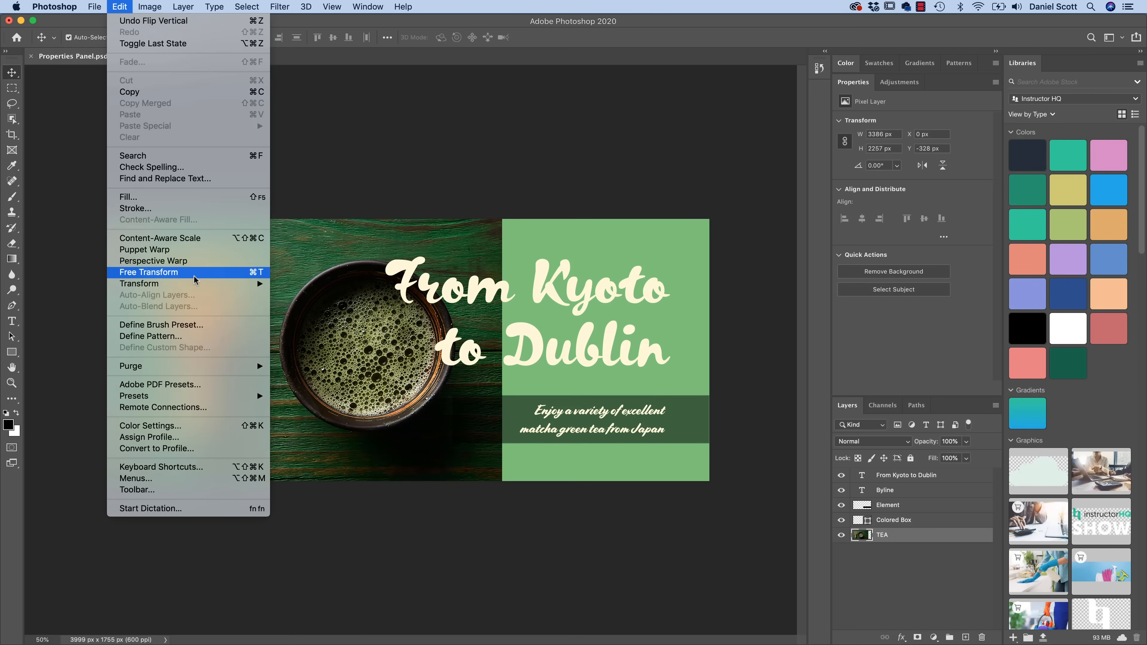
pyautogui.moveTo(195, 283)
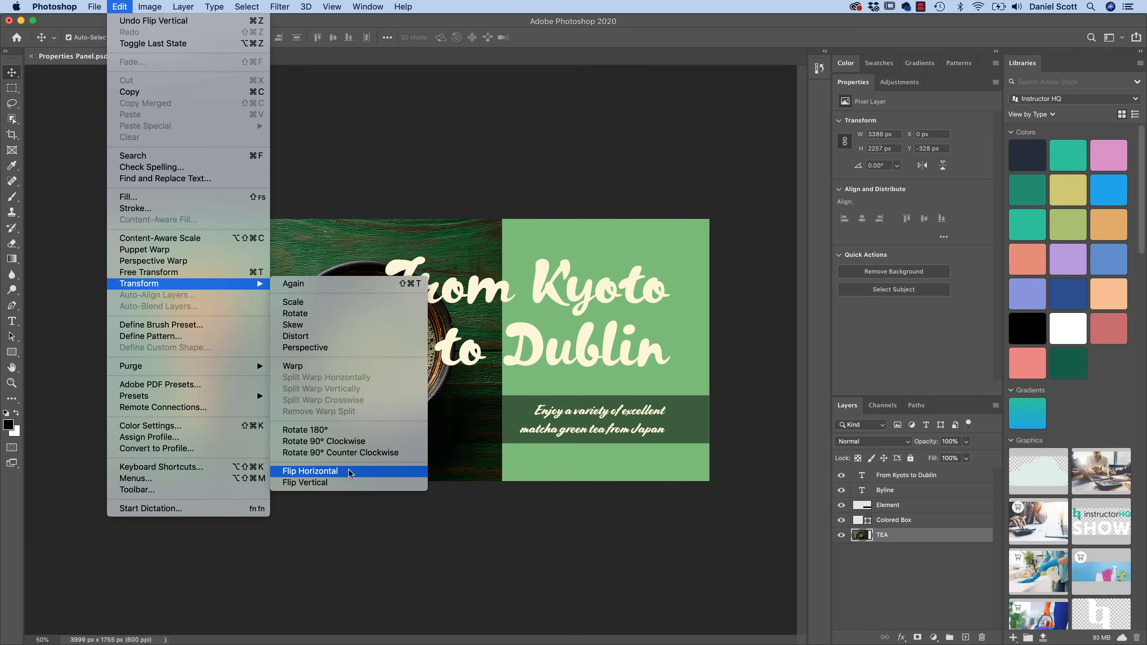
pyautogui.click(477, 159)
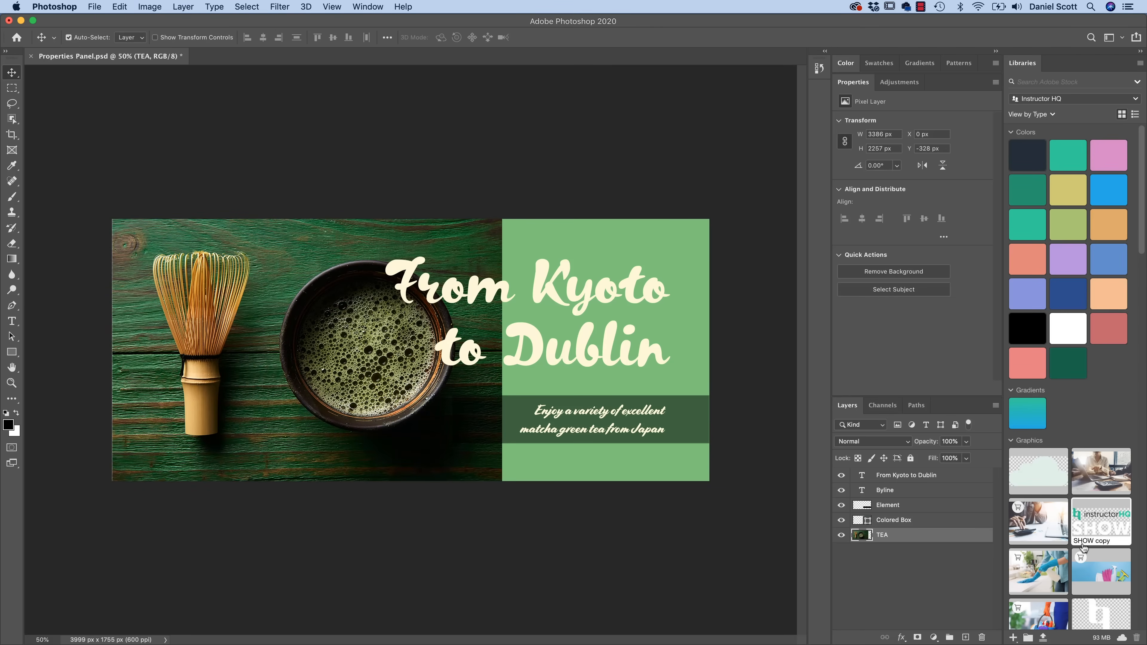
# - Place the white stacked instructorHQ logo from the library over the tea bowl, scaled to about 859 px wide
pyautogui.moveTo(1096, 620); pyautogui.dragTo(401, 399)
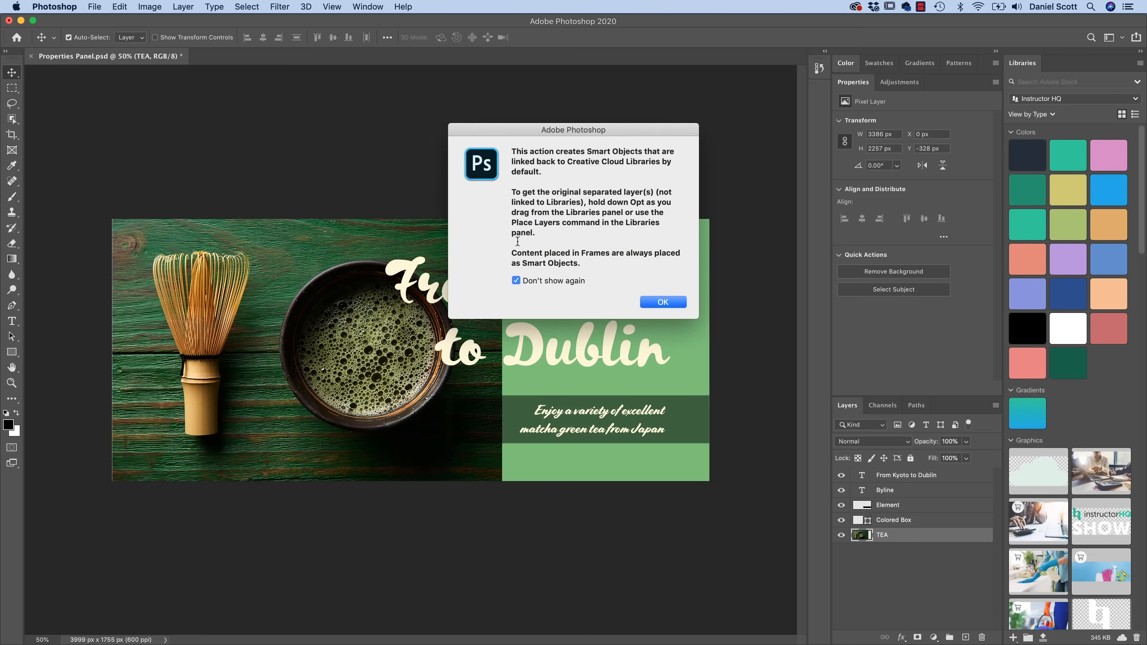
pyautogui.click(659, 308)
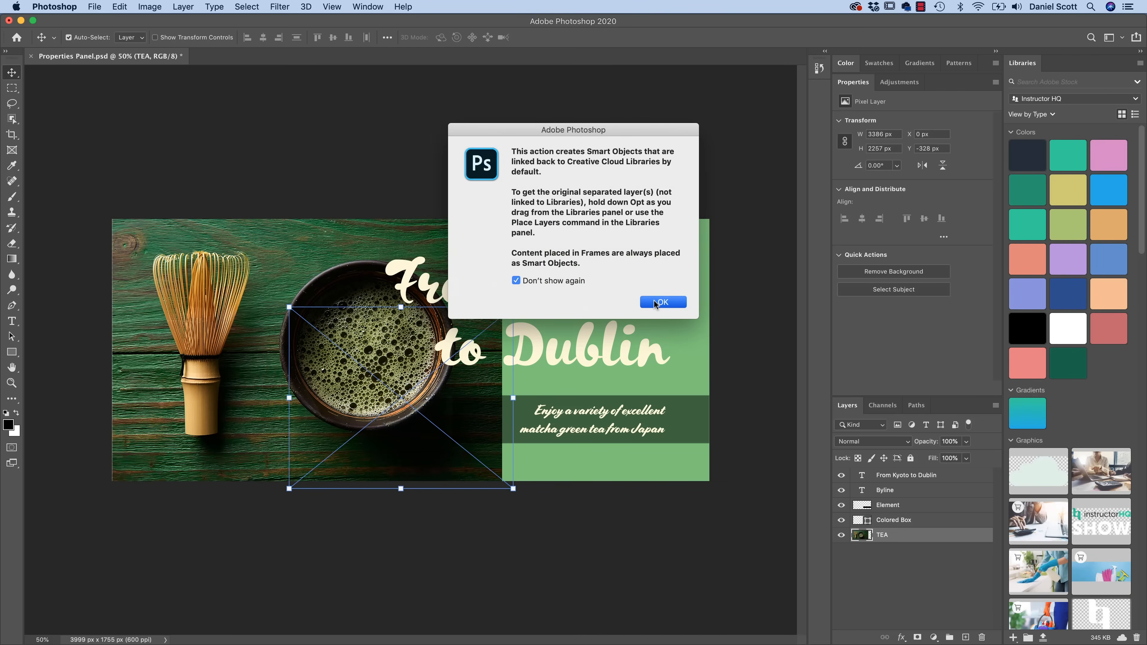
pyautogui.moveTo(515, 309); pyautogui.dragTo(423, 382)
pyautogui.press('Return')
pyautogui.moveTo(359, 436); pyautogui.dragTo(326, 374)
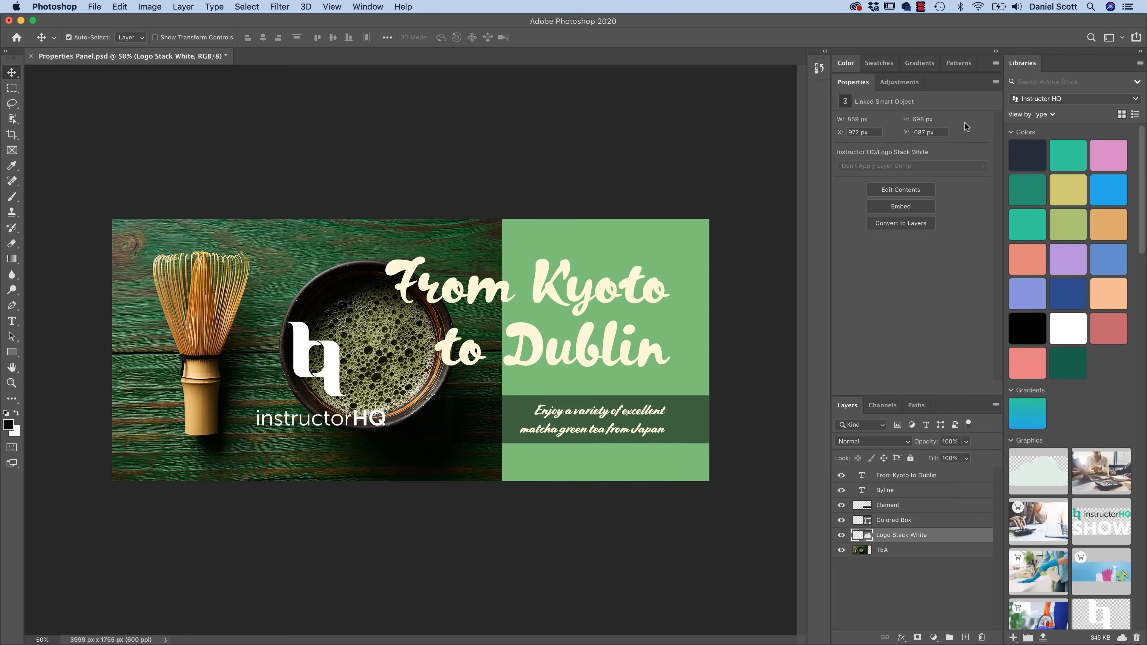
# - Try to flip the placed logo vertically with the Transform command and undo it
pyautogui.click(123, 6)
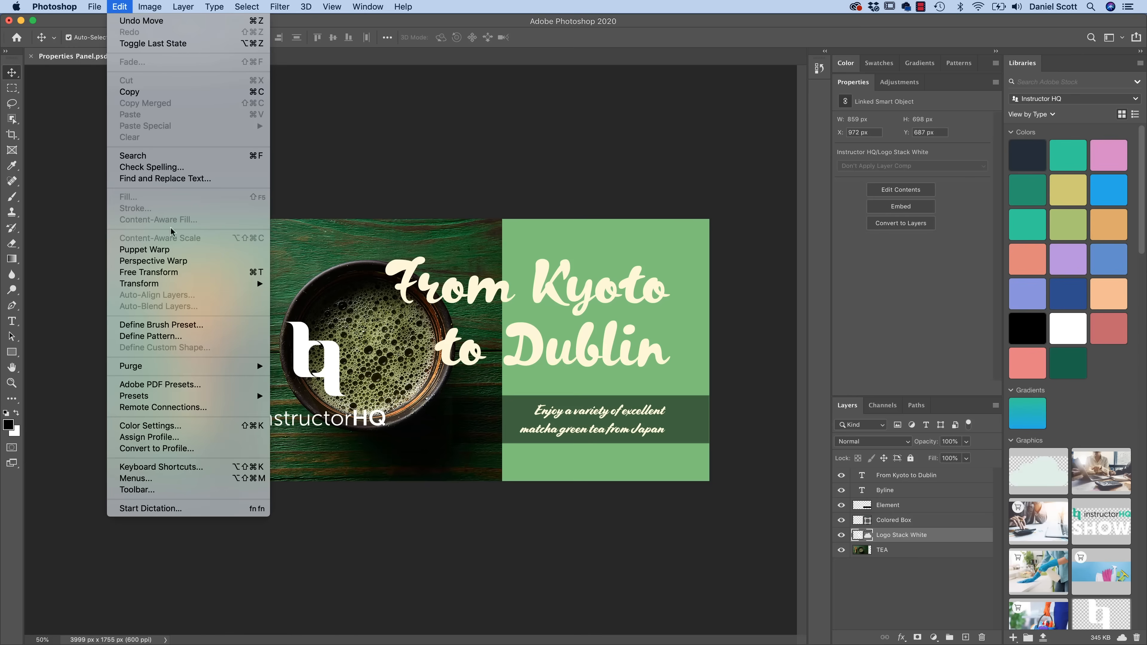
pyautogui.click(371, 486)
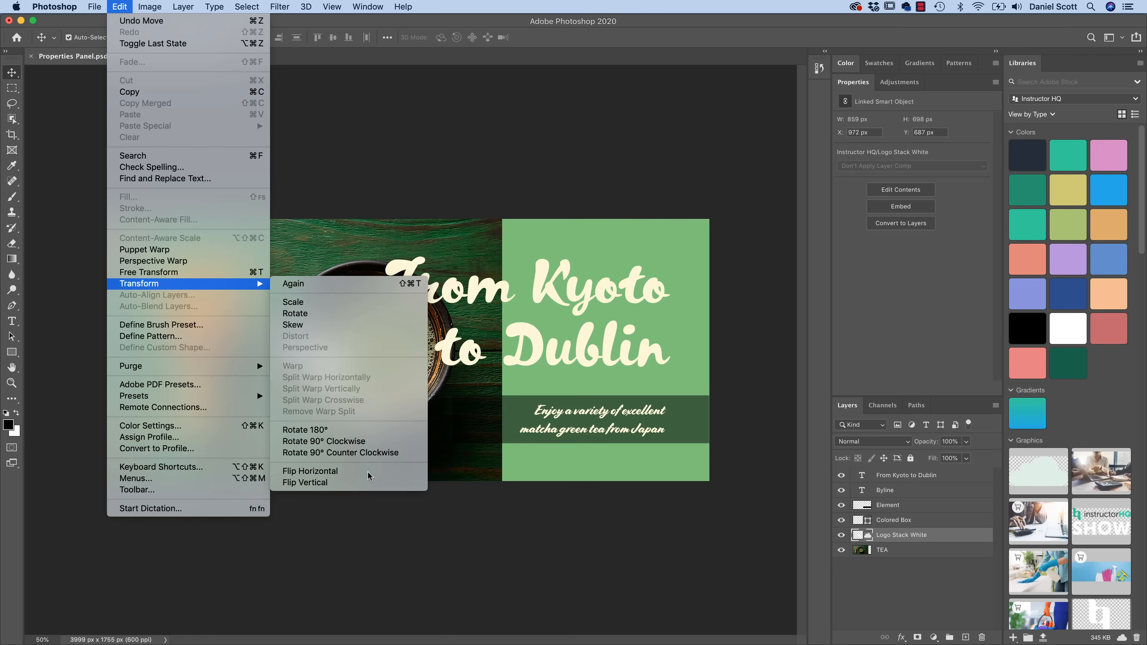
pyautogui.press('super+z')
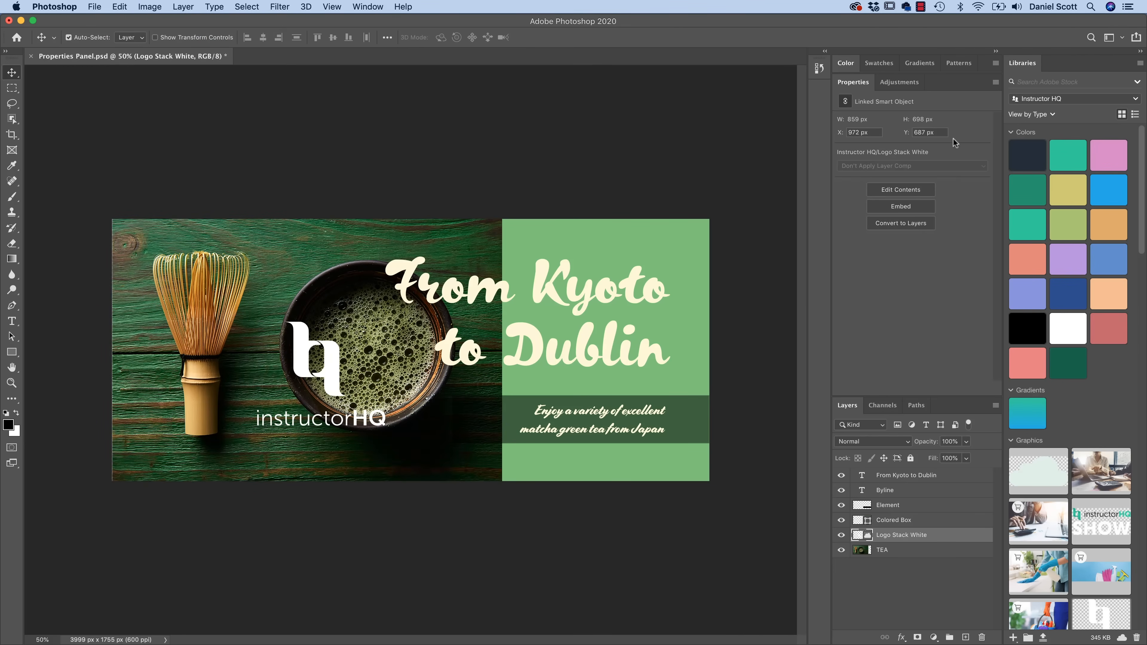
# - Expand the Transform properties of the Byline text layer and undo the placement of the logo
pyautogui.click(888, 554)
pyautogui.click(889, 496)
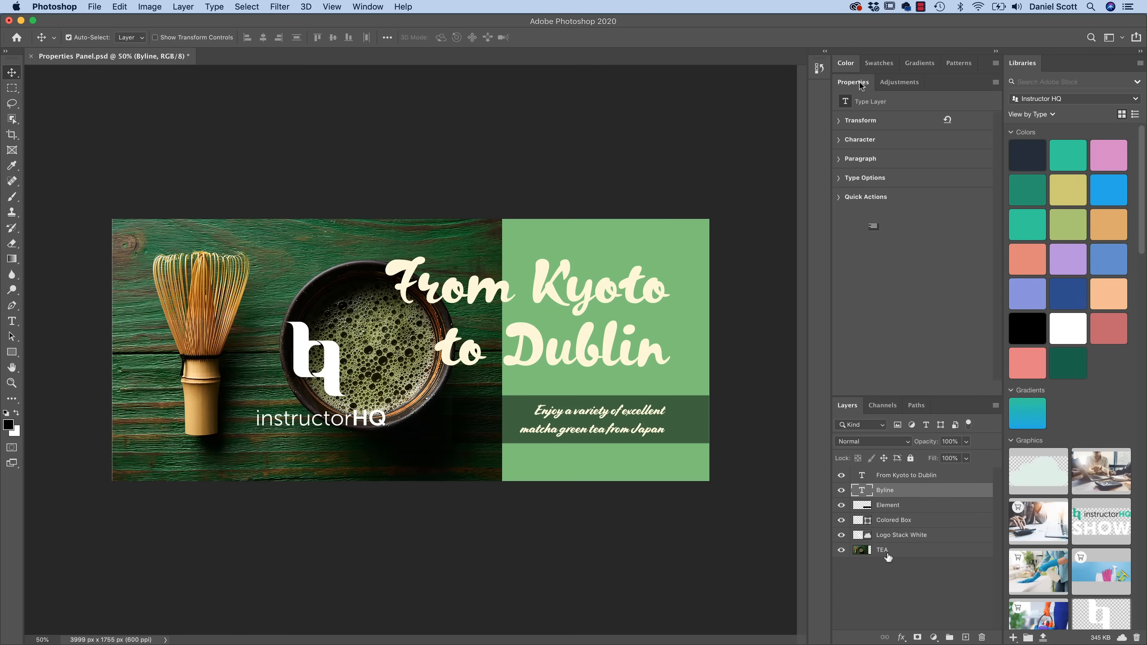
pyautogui.click(838, 121)
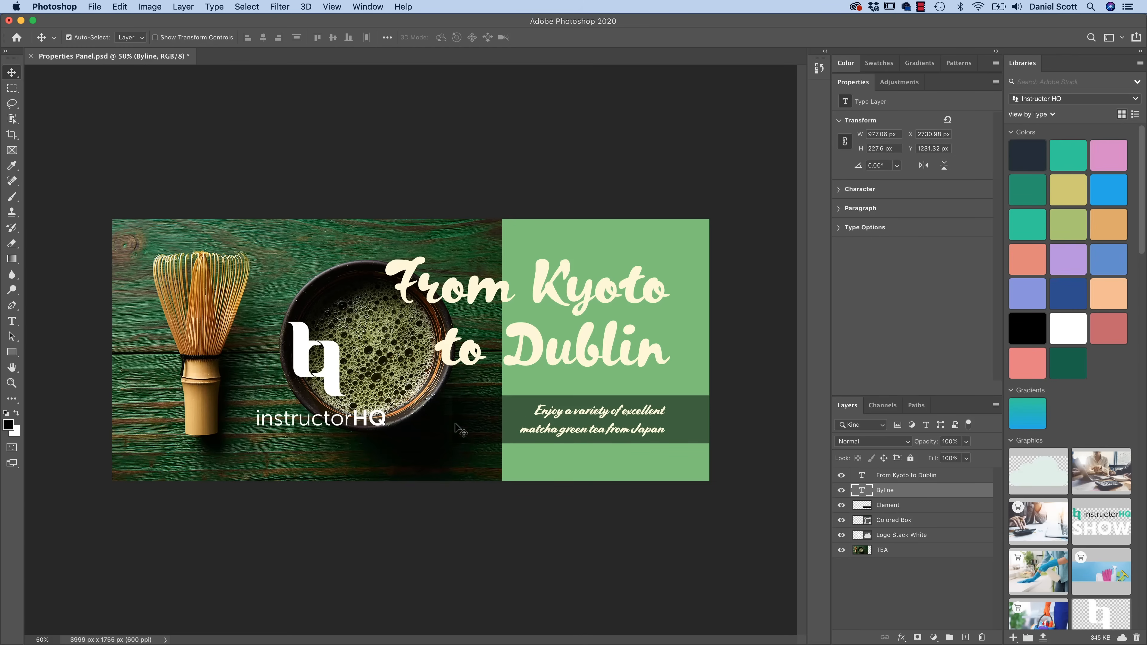
pyautogui.press('super+z')
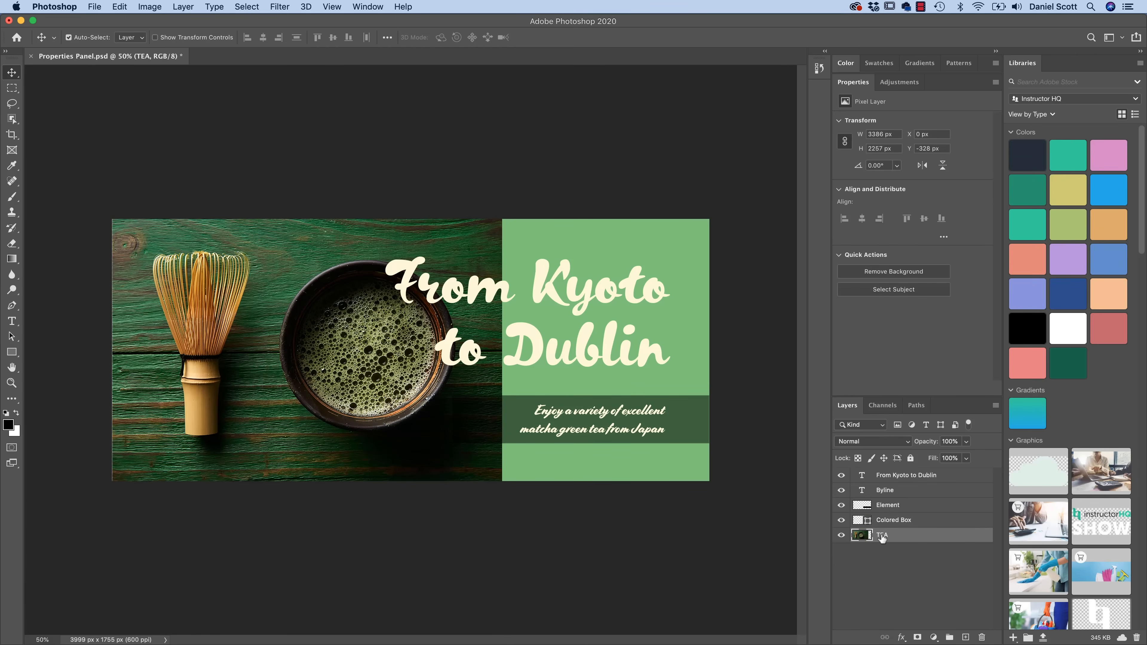
# - Try Remove Background on the TEA layer and undo it, and try Select Subject and clear the selection
pyautogui.click(896, 277)
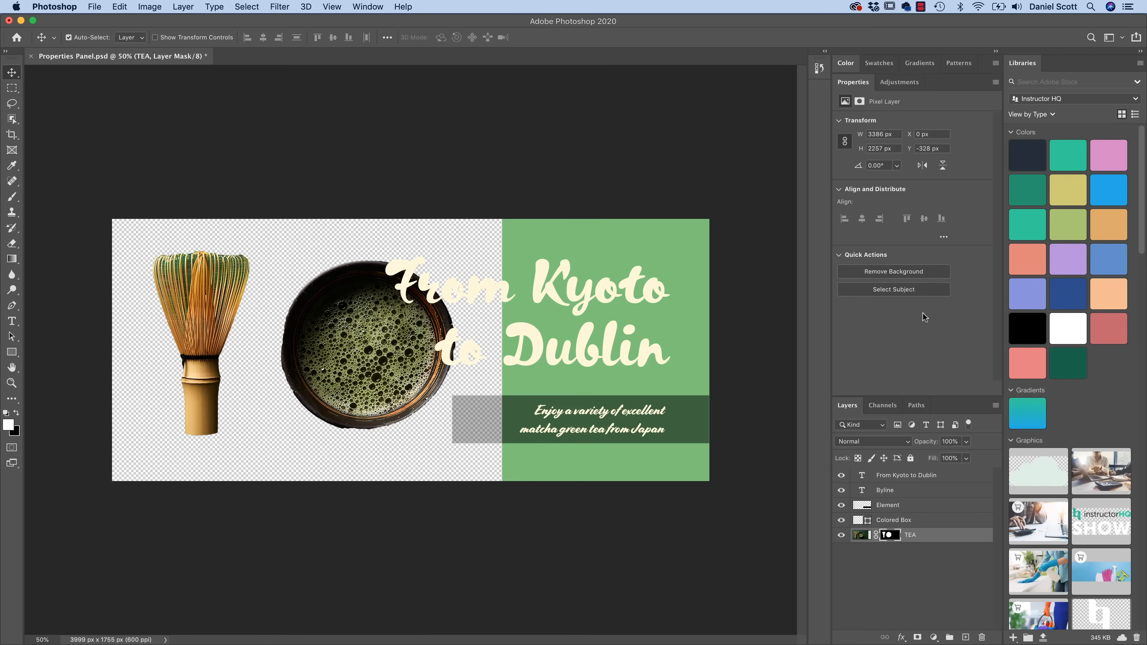
pyautogui.press('super+z')
pyautogui.click(919, 292)
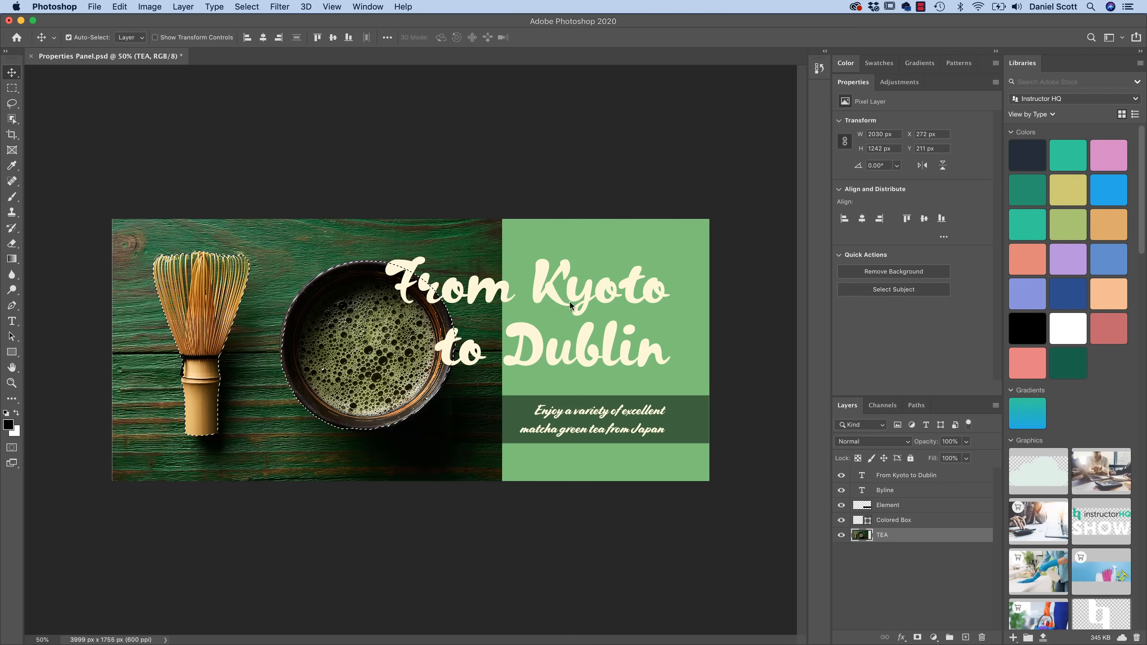
pyautogui.press('super+d')
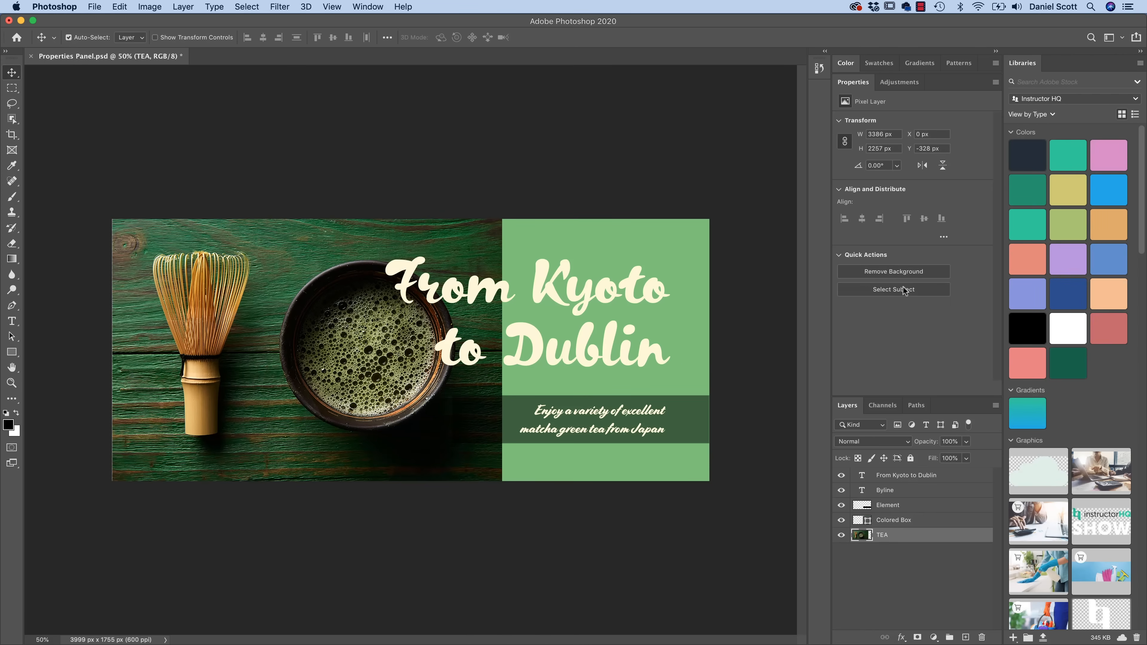
# - Examine the properties of the Colored Box shape layer and of the From Kyoto to Dublin text layer
pyautogui.keyDown('shift'); pyautogui.click(906, 521); pyautogui.keyUp('shift')
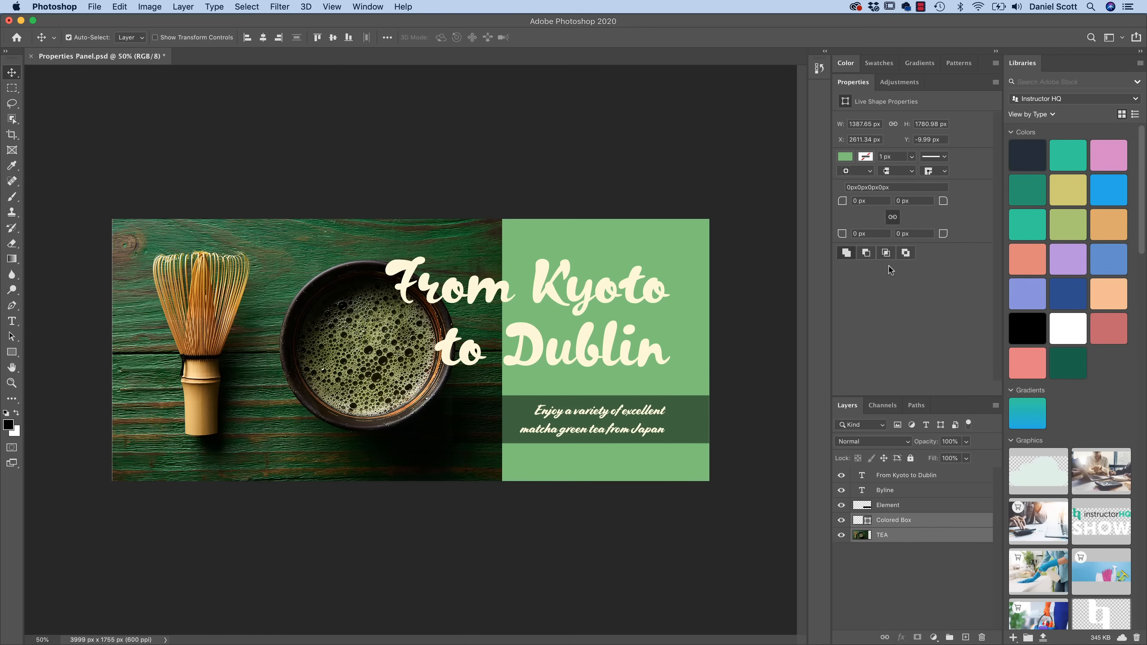
pyautogui.click(869, 524)
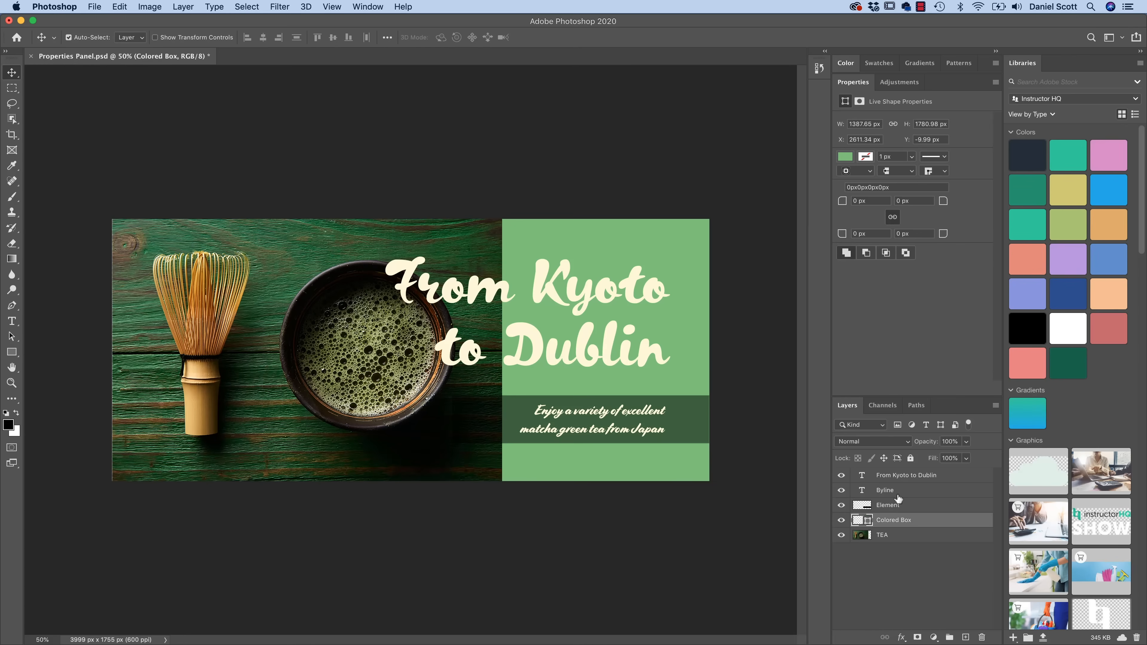
pyautogui.click(902, 477)
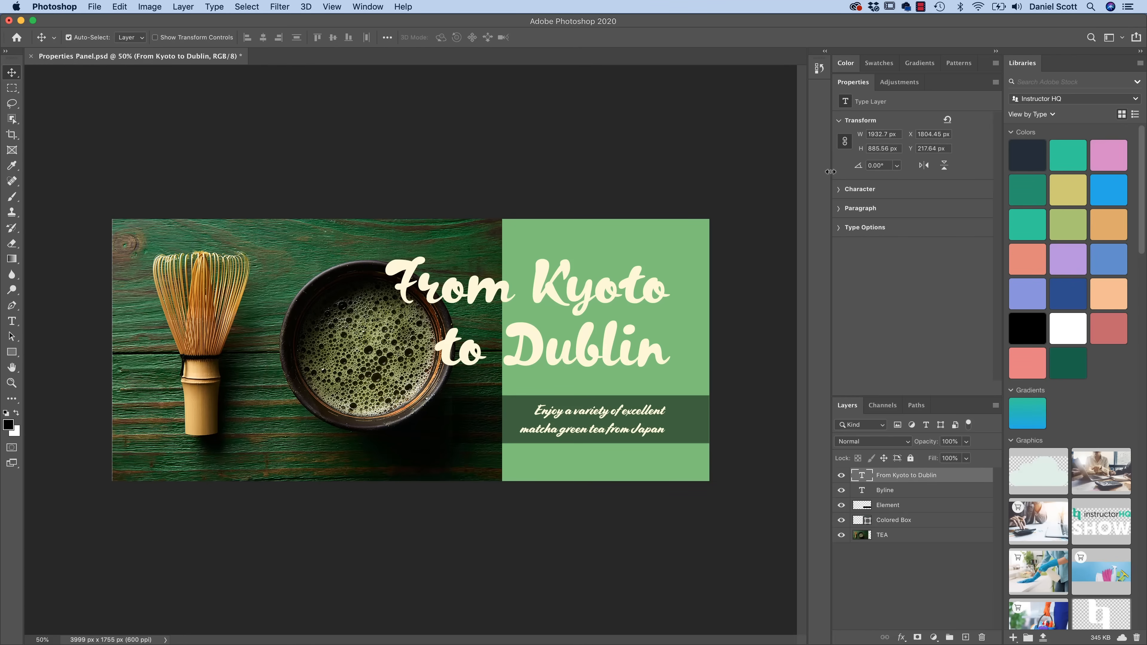
# - Check the separate Character panel's listing, and review the Character and Paragraph properties of the From Kyoto to Dublin text
pyautogui.click(367, 6)
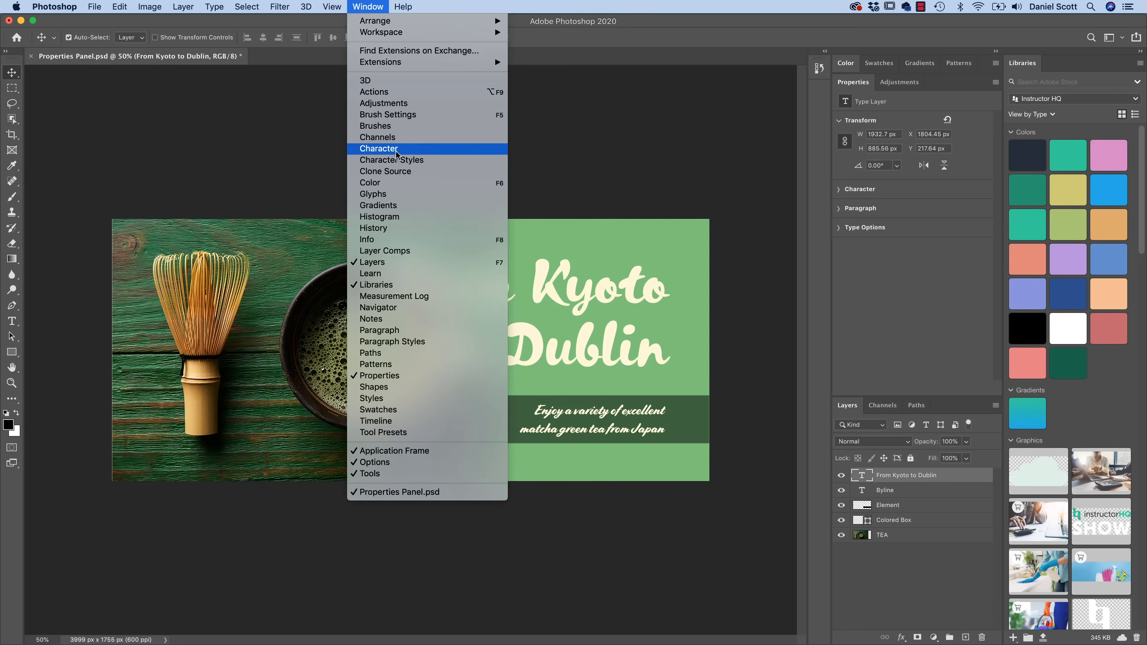
pyautogui.click(362, 4)
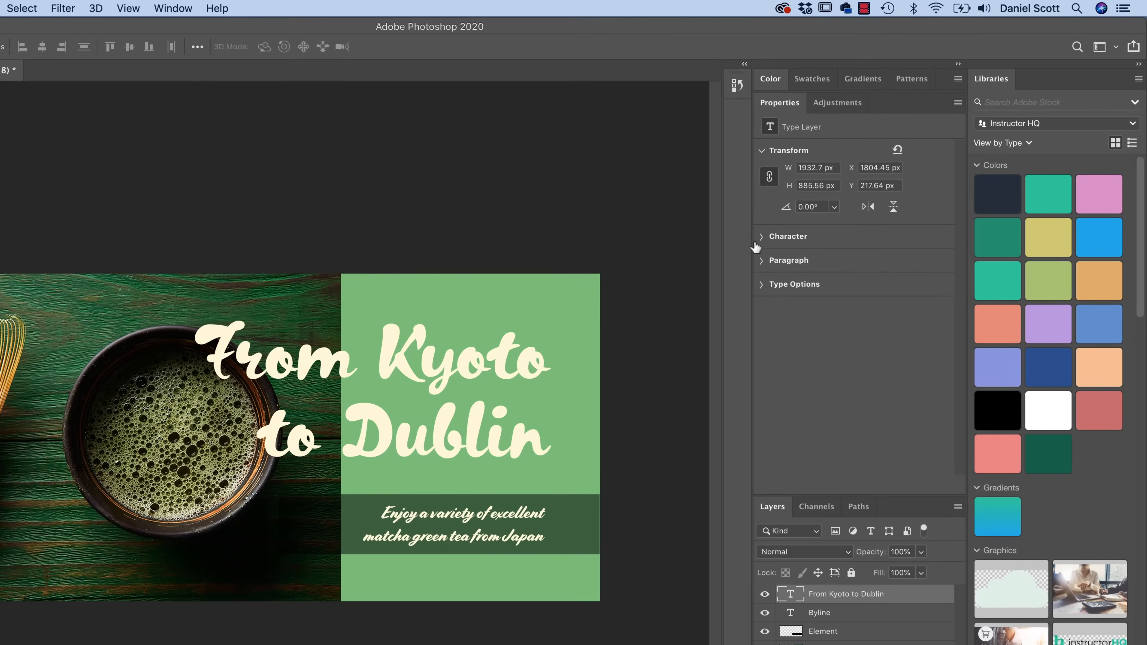
pyautogui.click(838, 190)
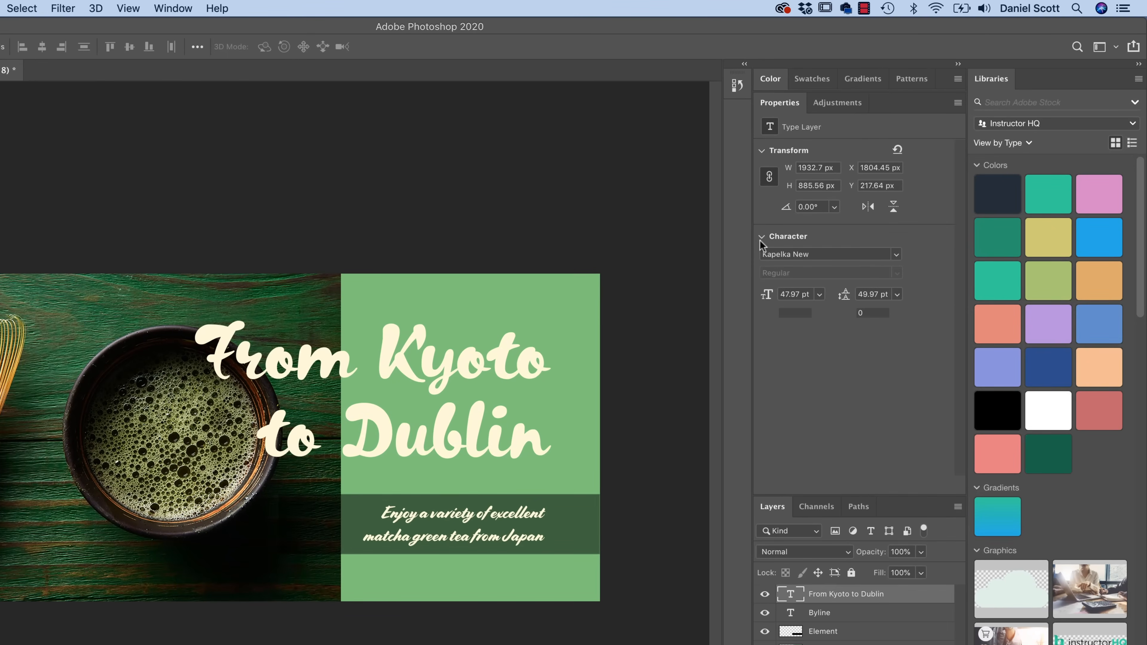
pyautogui.click(761, 237)
pyautogui.click(762, 261)
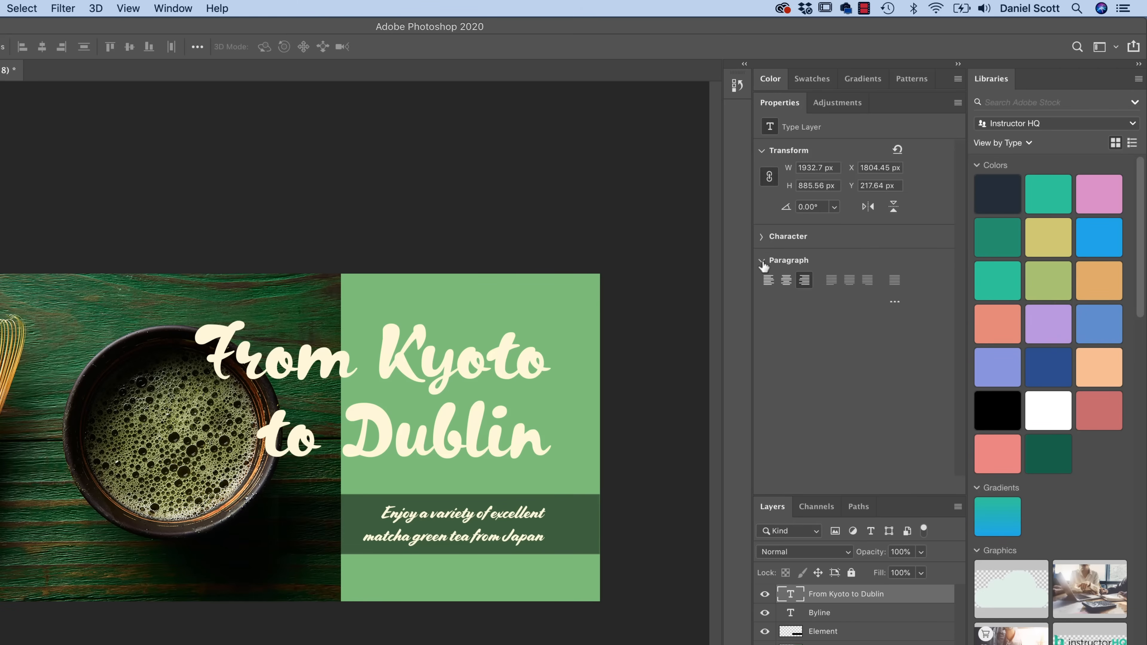
# - Try left and center alignment on the From Kyoto to Dublin text and restore right alignment
pyautogui.click(762, 262)
pyautogui.click(763, 237)
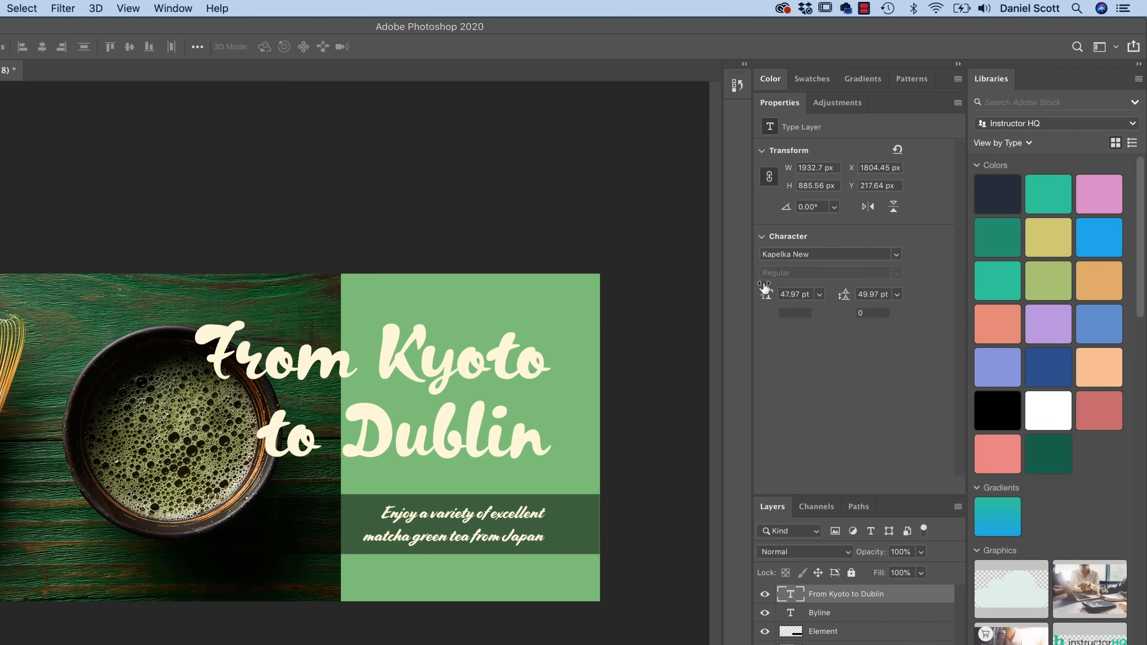
pyautogui.click(761, 236)
pyautogui.click(763, 261)
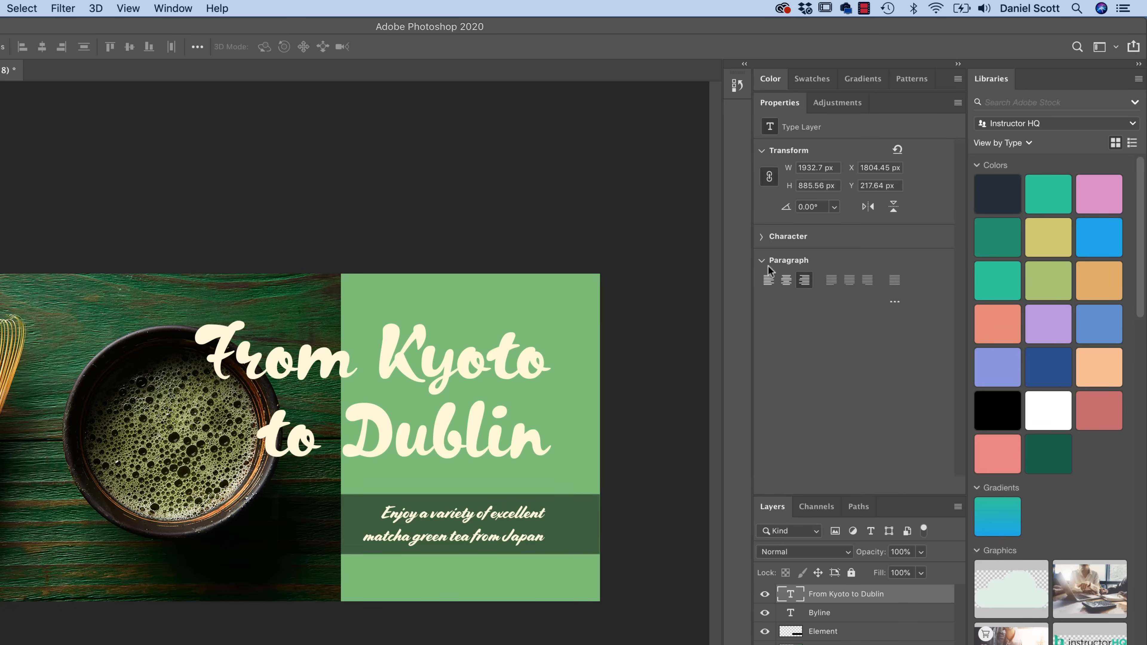
pyautogui.click(768, 280)
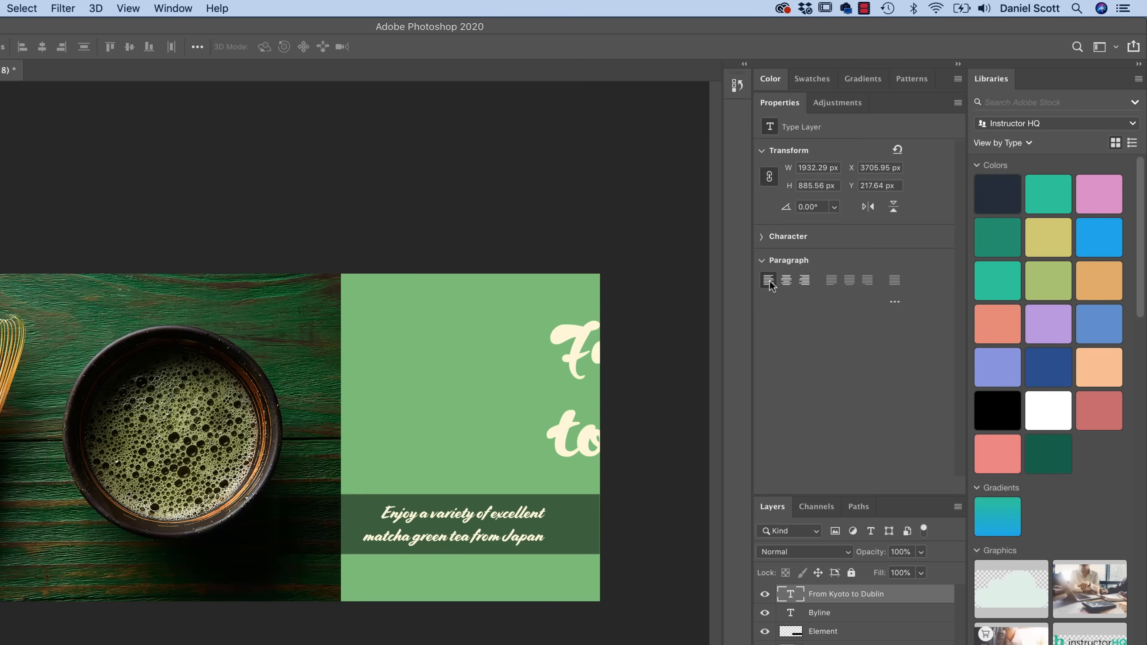
pyautogui.click(786, 280)
pyautogui.click(804, 280)
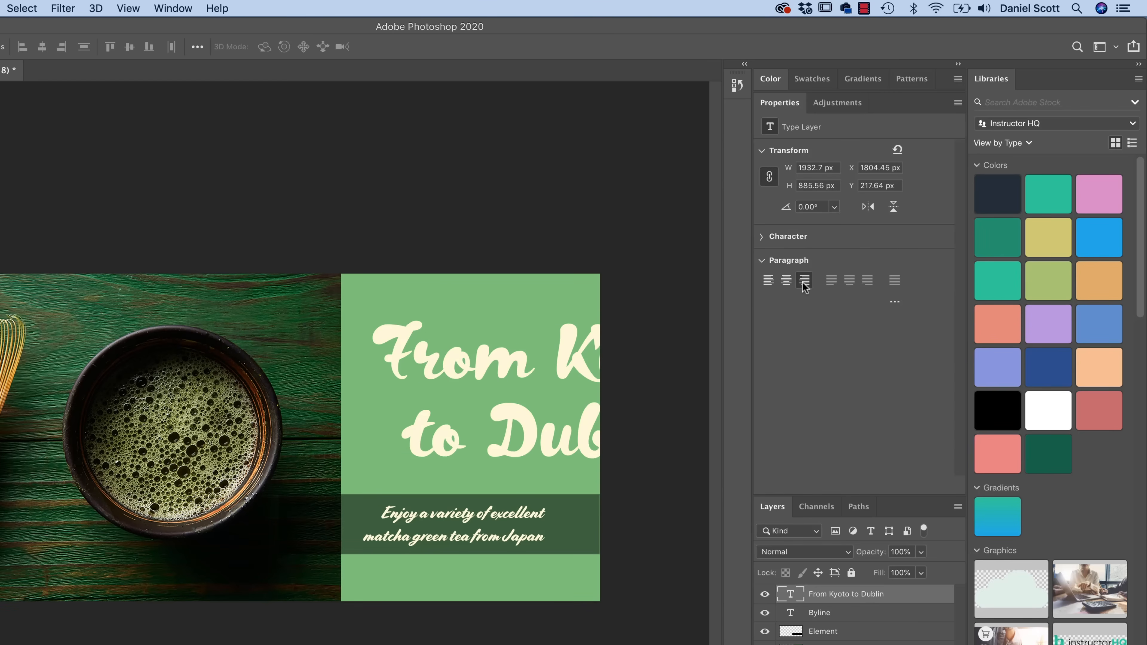
# - Examine the additional paragraph options of the From Kyoto to Dublin text and expand its Character properties
pyautogui.click(895, 303)
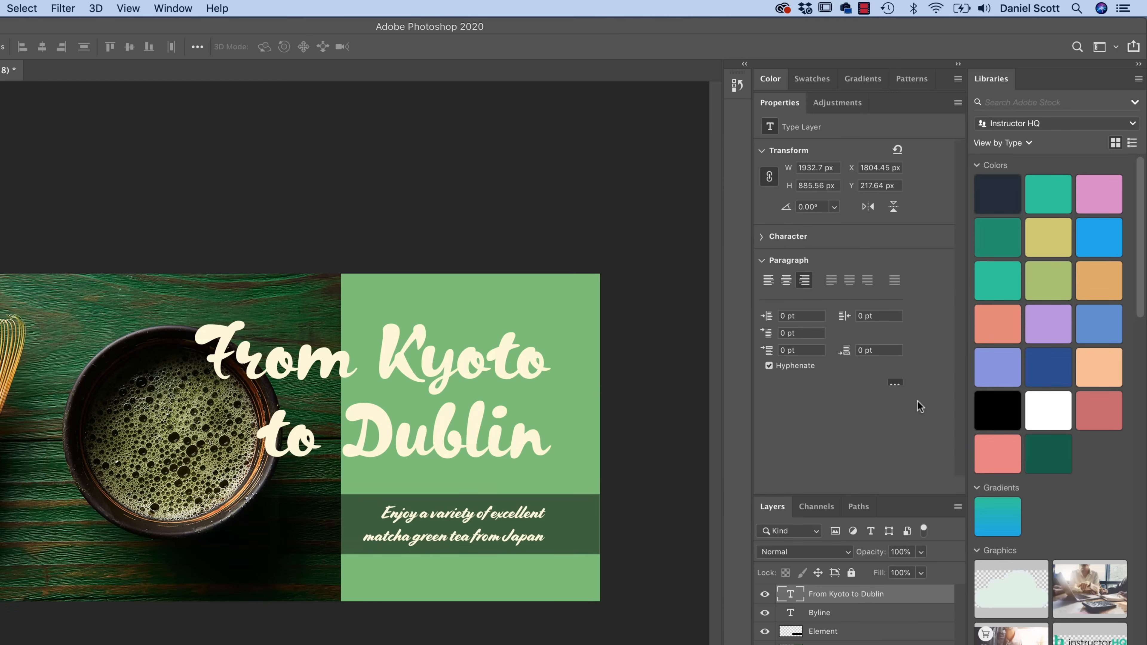
pyautogui.click(895, 383)
pyautogui.click(894, 303)
pyautogui.click(762, 236)
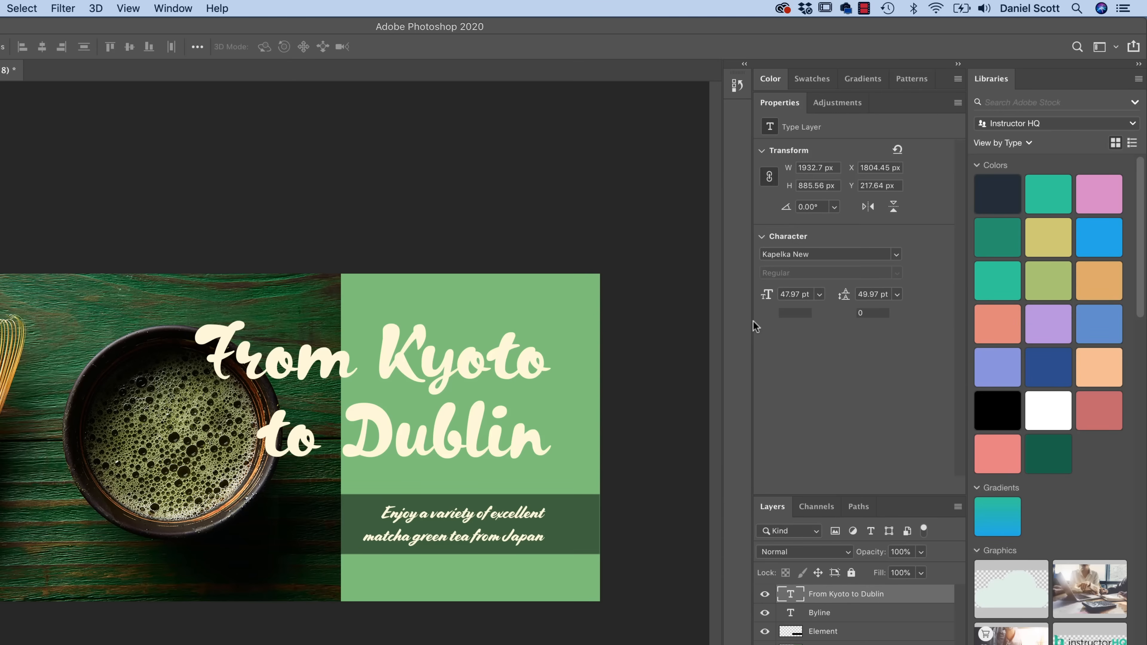
pyautogui.moveTo(751, 323); pyautogui.dragTo(771, 321)
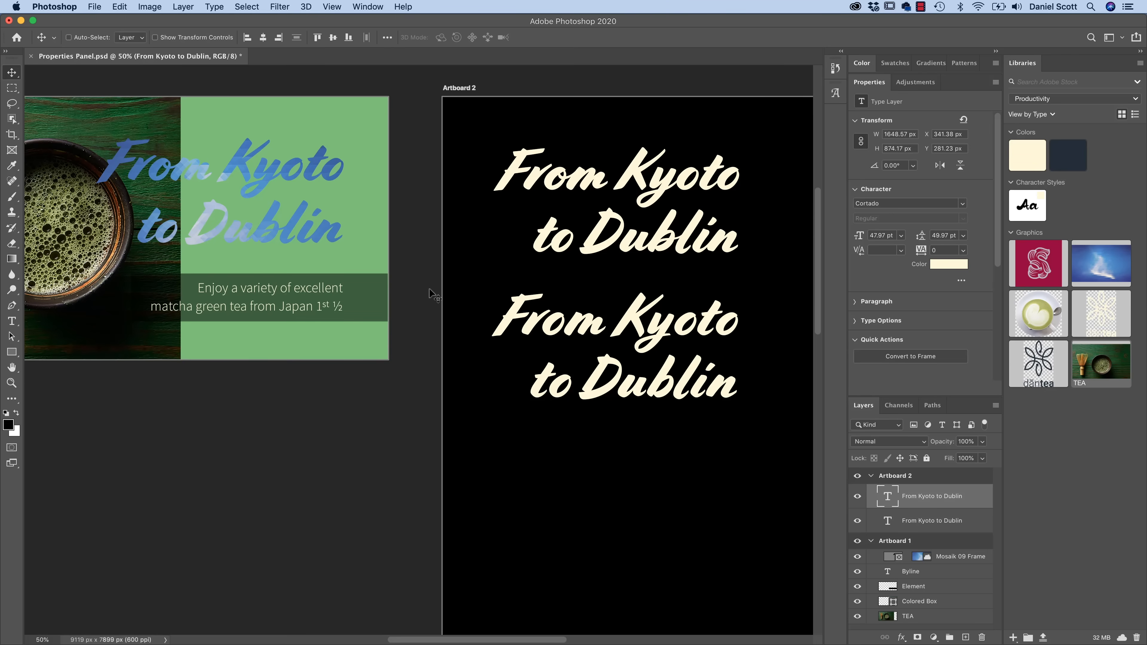
# - Move the lower From Kyoto to Dublin text on Artboard 2 to about X 311 px, Y 1251 px
pyautogui.click(531, 192)
pyautogui.keyDown('super'); pyautogui.click(636, 332); pyautogui.keyUp('super')
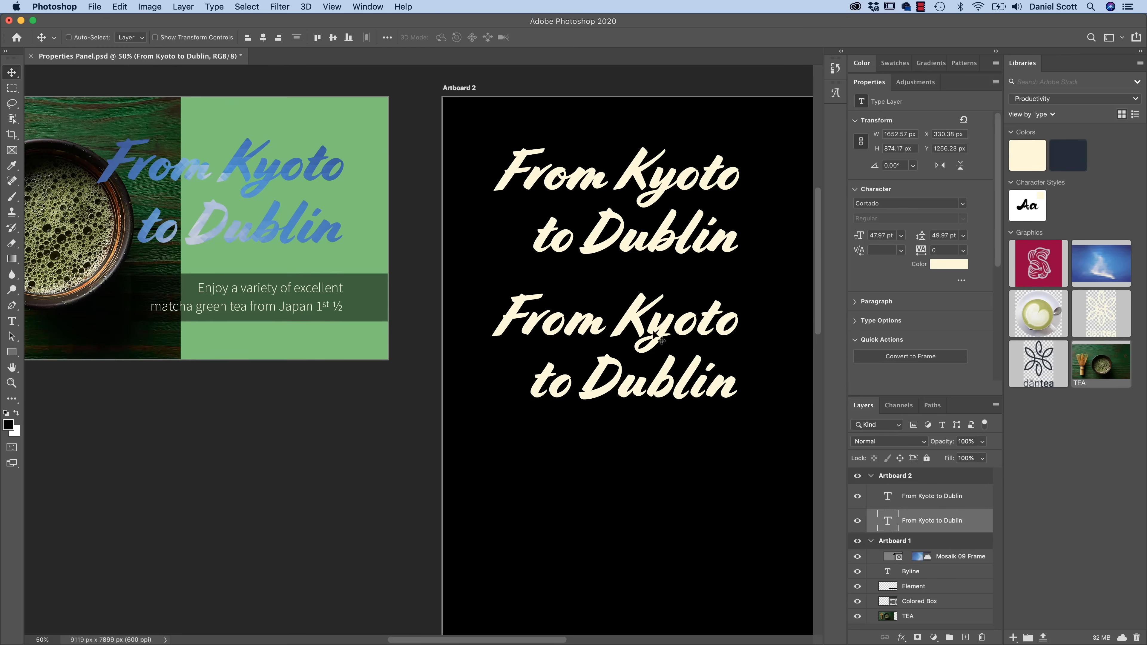
pyautogui.moveTo(683, 333); pyautogui.dragTo(678, 302)
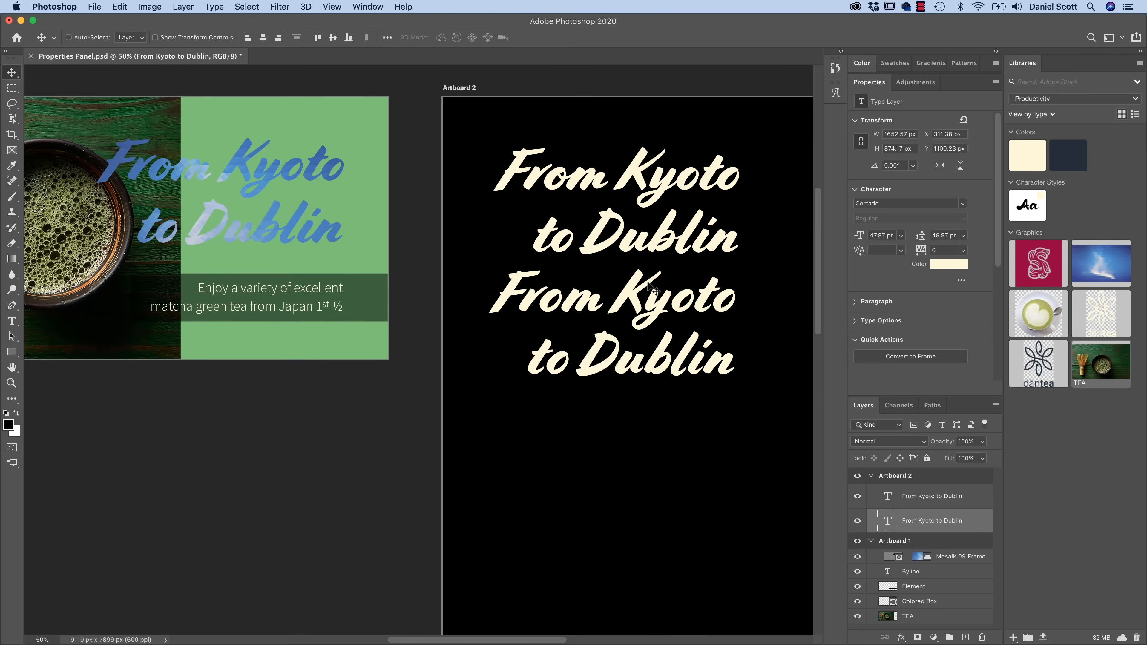
pyautogui.moveTo(632, 290); pyautogui.dragTo(631, 315)
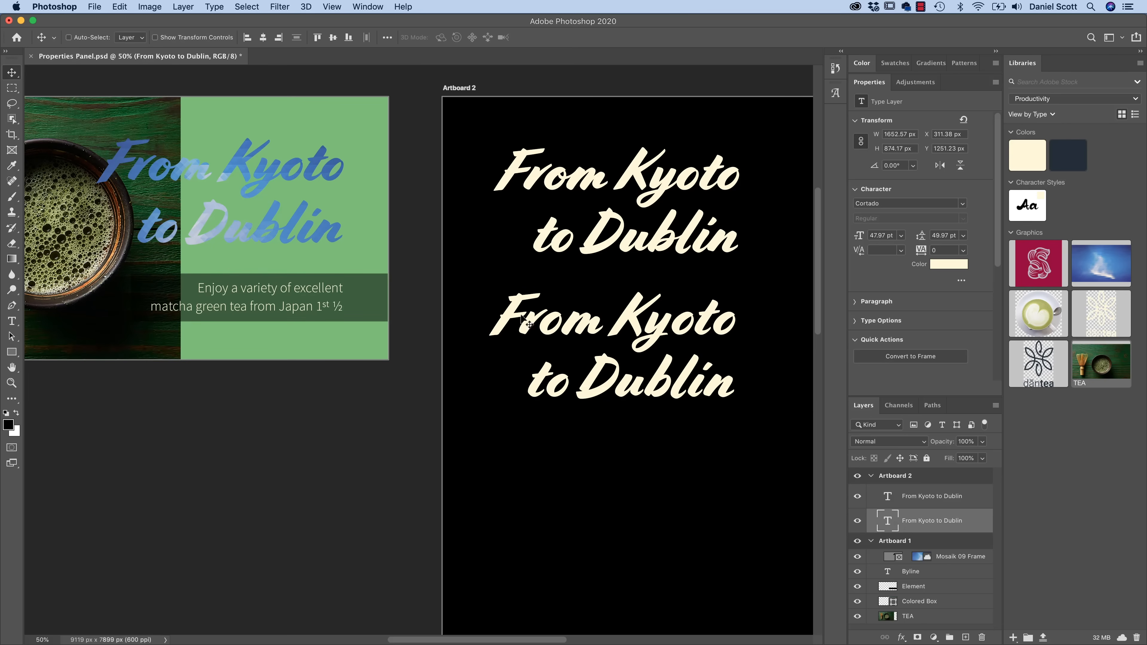
pyautogui.press('super+equal')
pyautogui.press('super+equal')
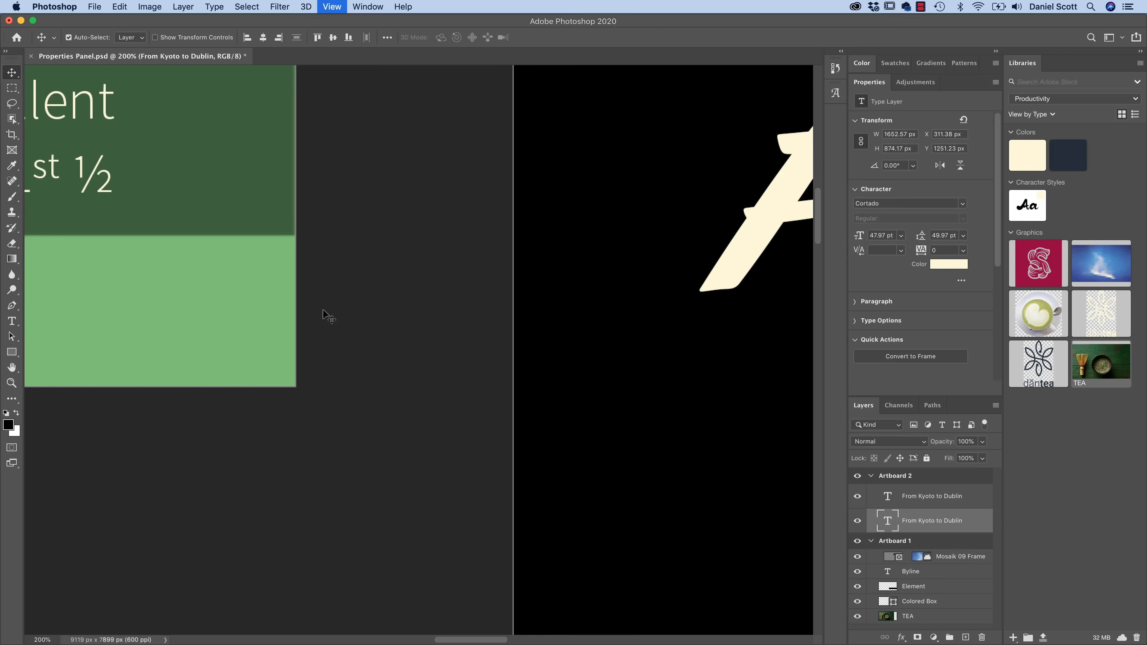
pyautogui.hscroll(-6, 322, 309)
pyautogui.scroll(3, 322, 309)
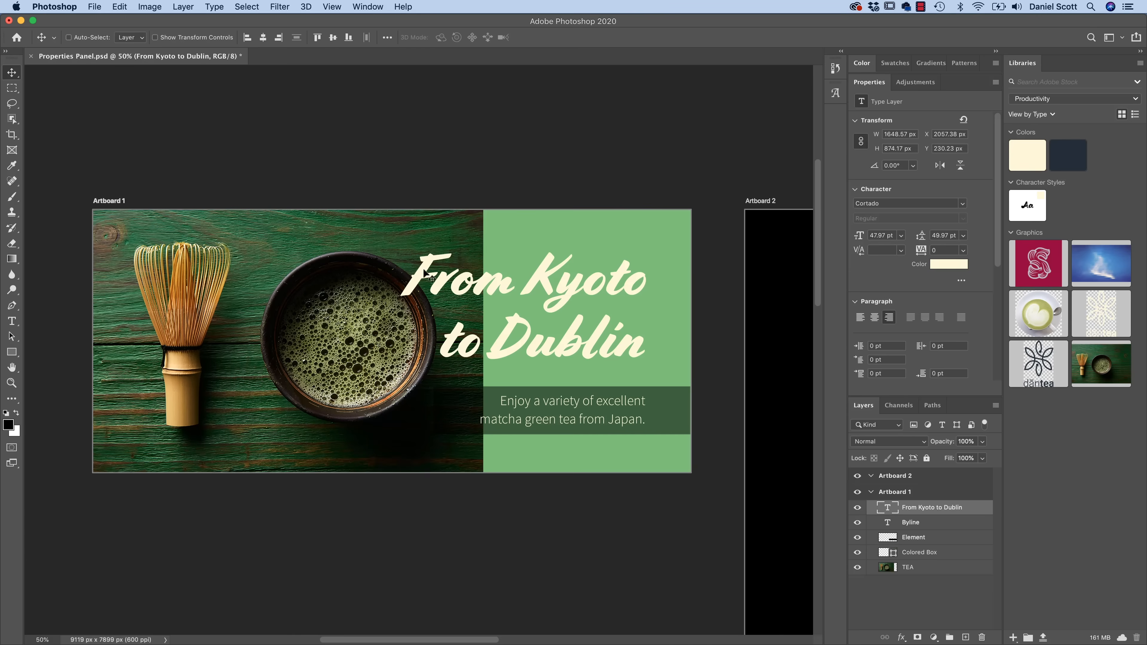
# - Collapse the Paragraph properties of the From Kyoto to Dublin text on Artboard 1, keeping its Character properties expanded
pyautogui.press('super')
pyautogui.press('super+1')
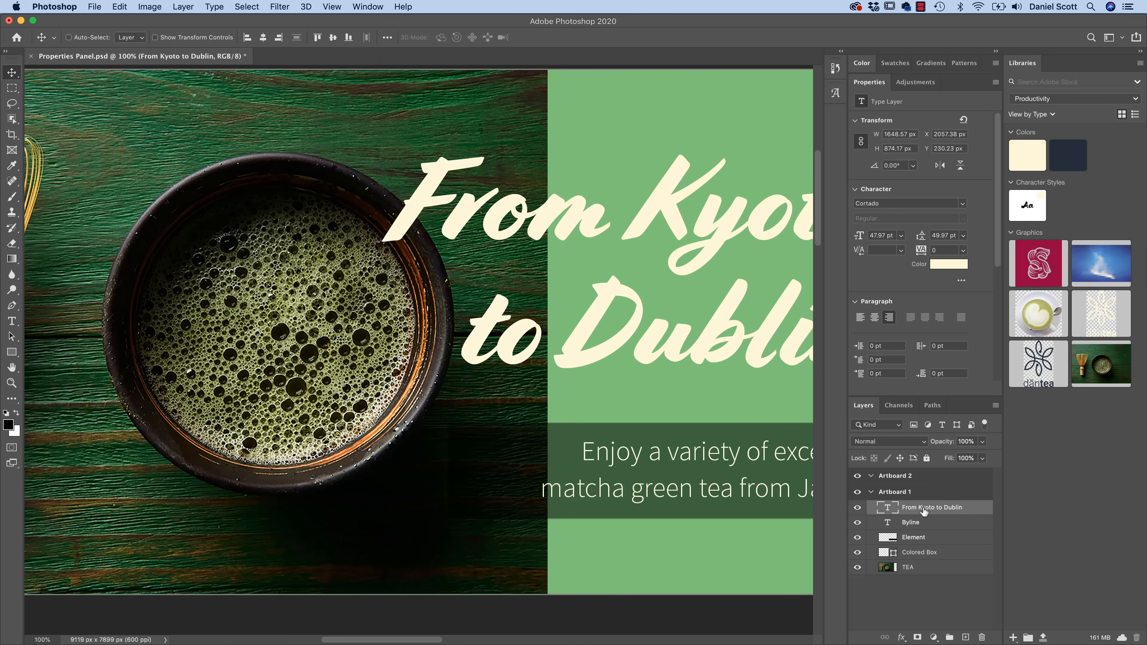
pyautogui.press('super+equal')
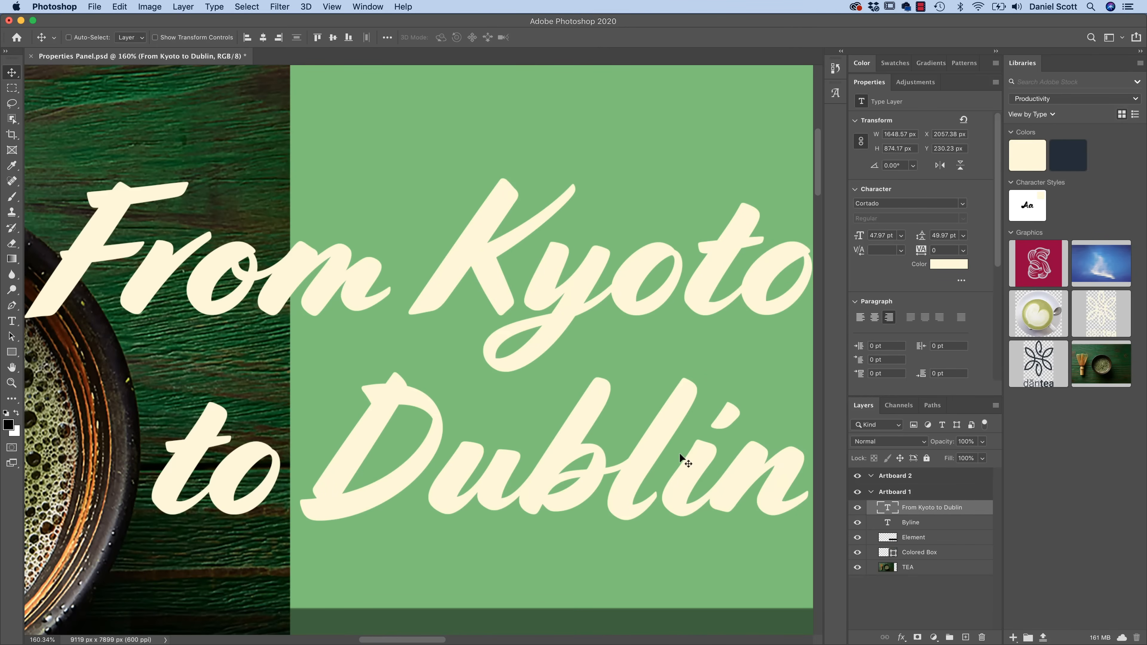
pyautogui.press('super+minus')
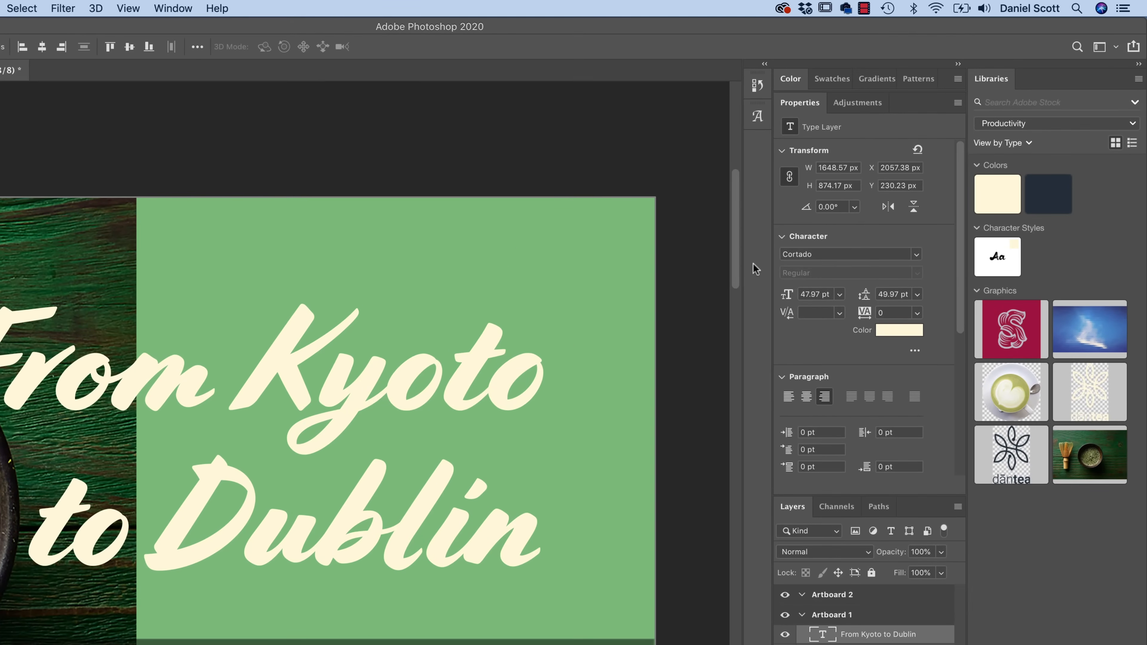
pyautogui.click(782, 236)
pyautogui.click(782, 261)
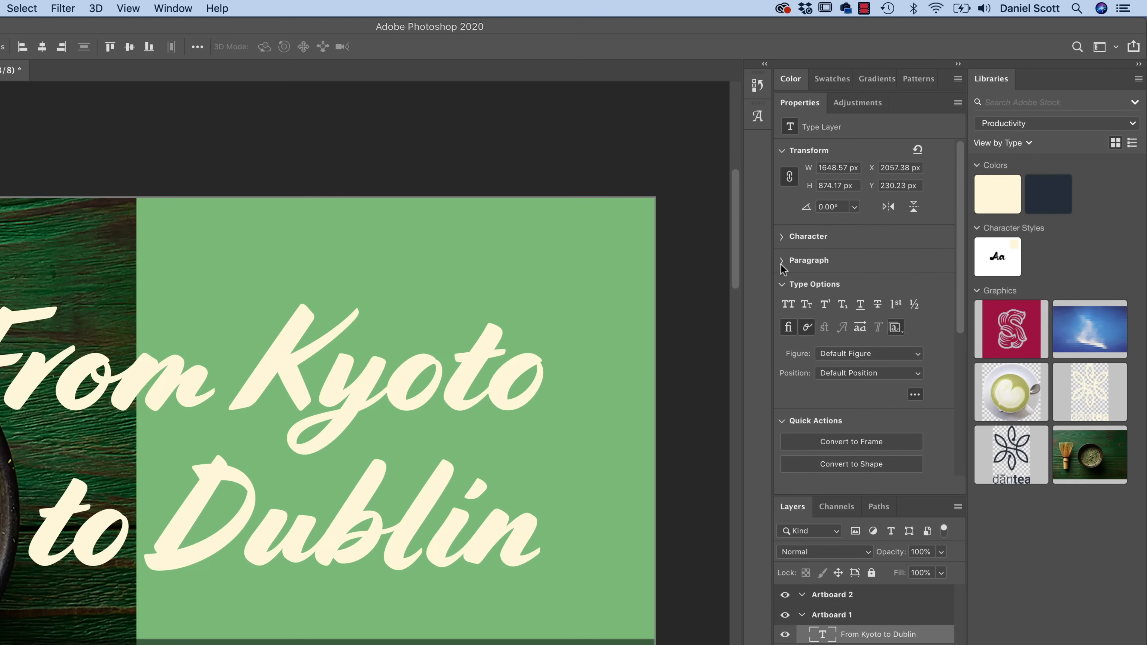
pyautogui.click(781, 265)
pyautogui.click(781, 264)
pyautogui.click(785, 237)
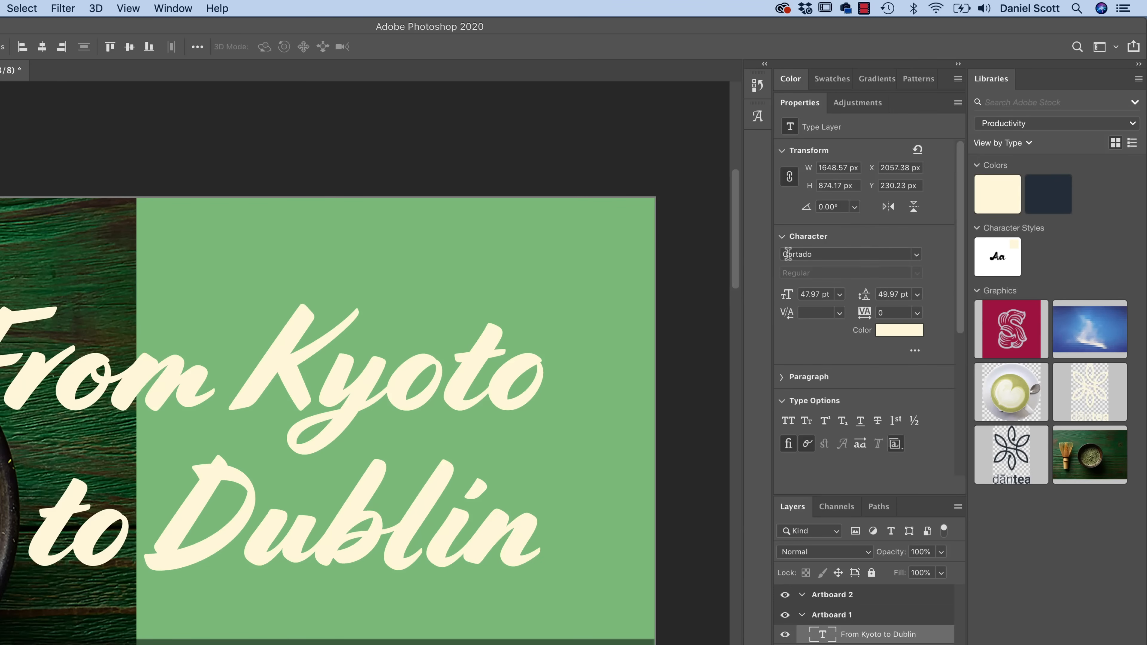
# - Preview other fonts on the From Kyoto to Dublin text without applying one, and collapse its Character properties
pyautogui.click(918, 256)
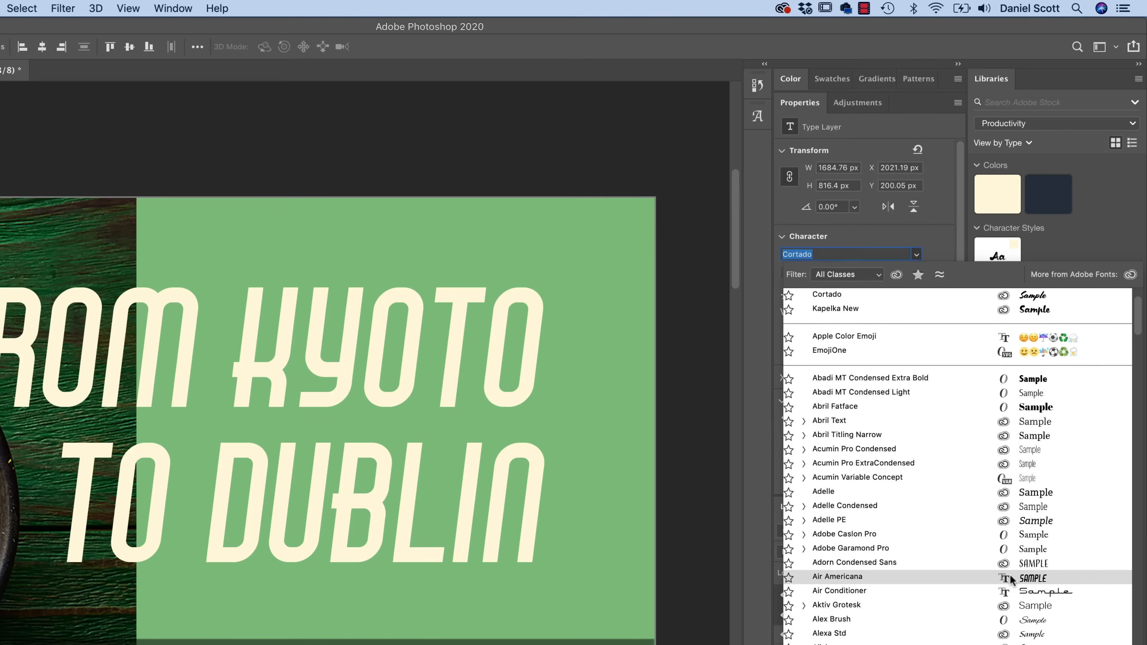
pyautogui.click(950, 216)
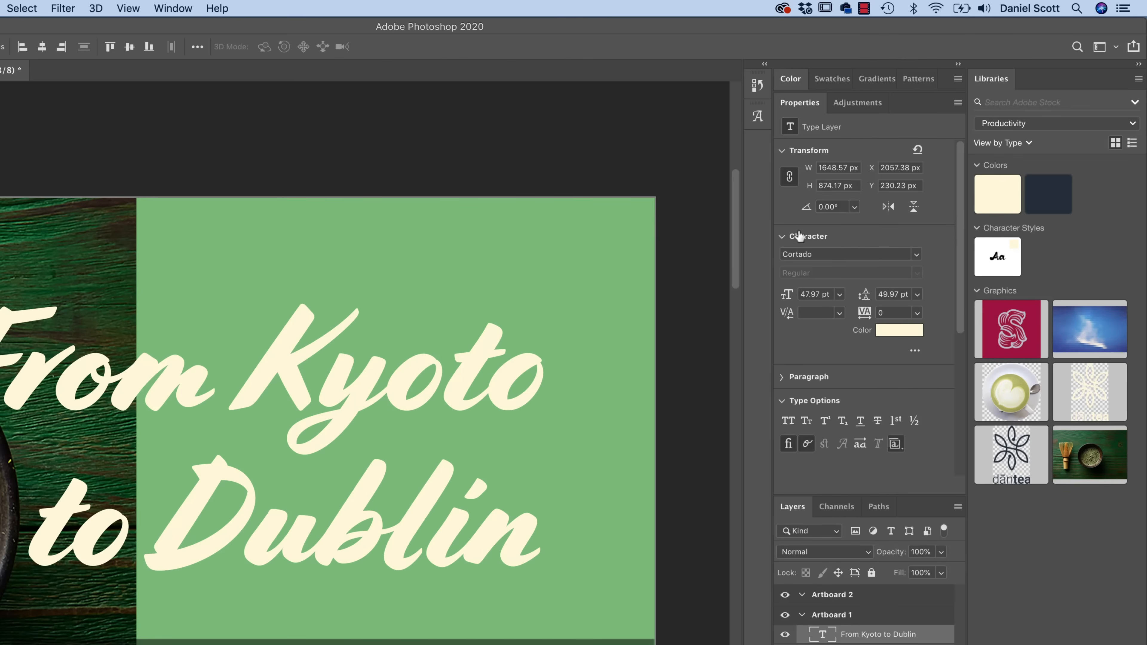
pyautogui.click(783, 236)
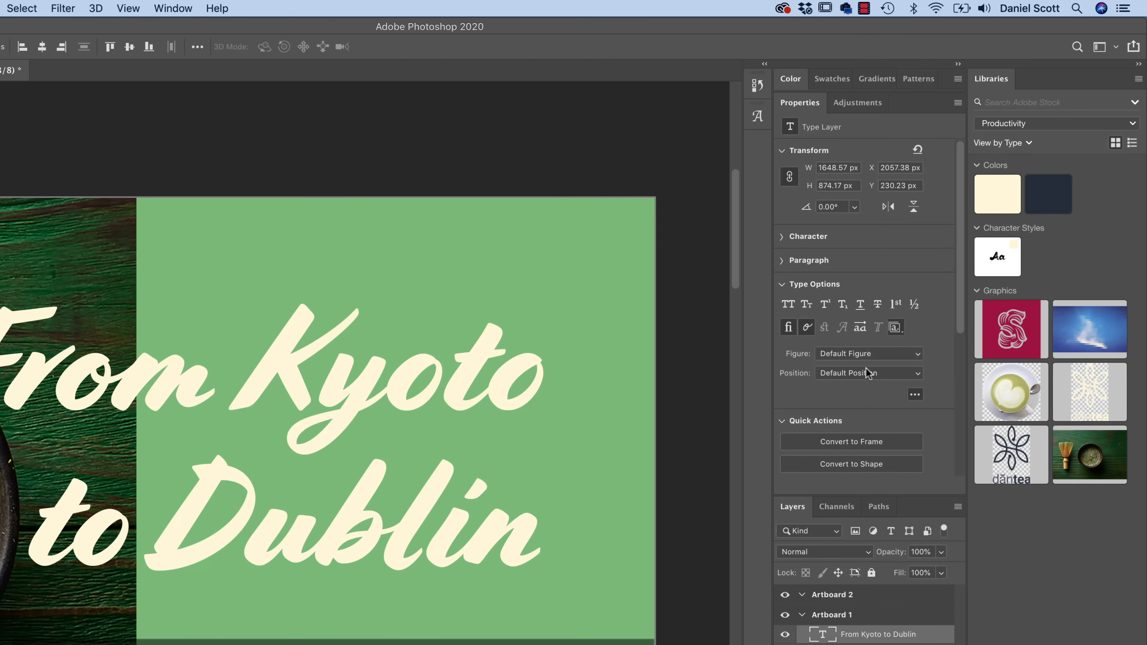
# - Turn off the Switch alternates stylistic set for the From Kyoto to Dublin text
pyautogui.click(780, 285)
pyautogui.click(780, 285)
pyautogui.click(895, 328)
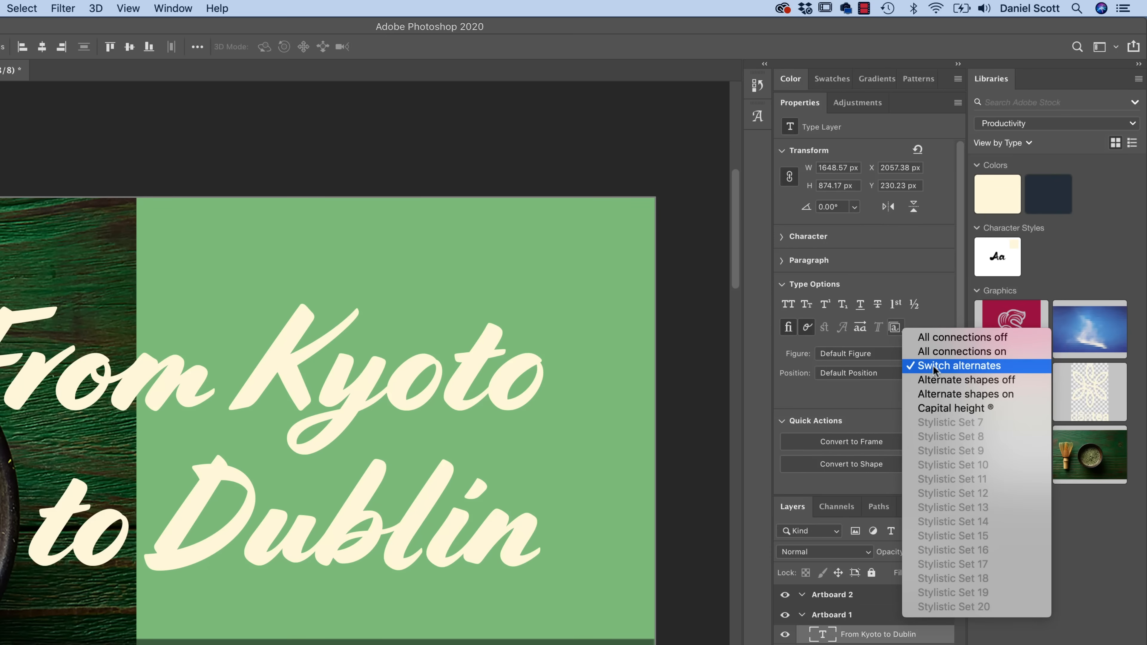
pyautogui.click(921, 367)
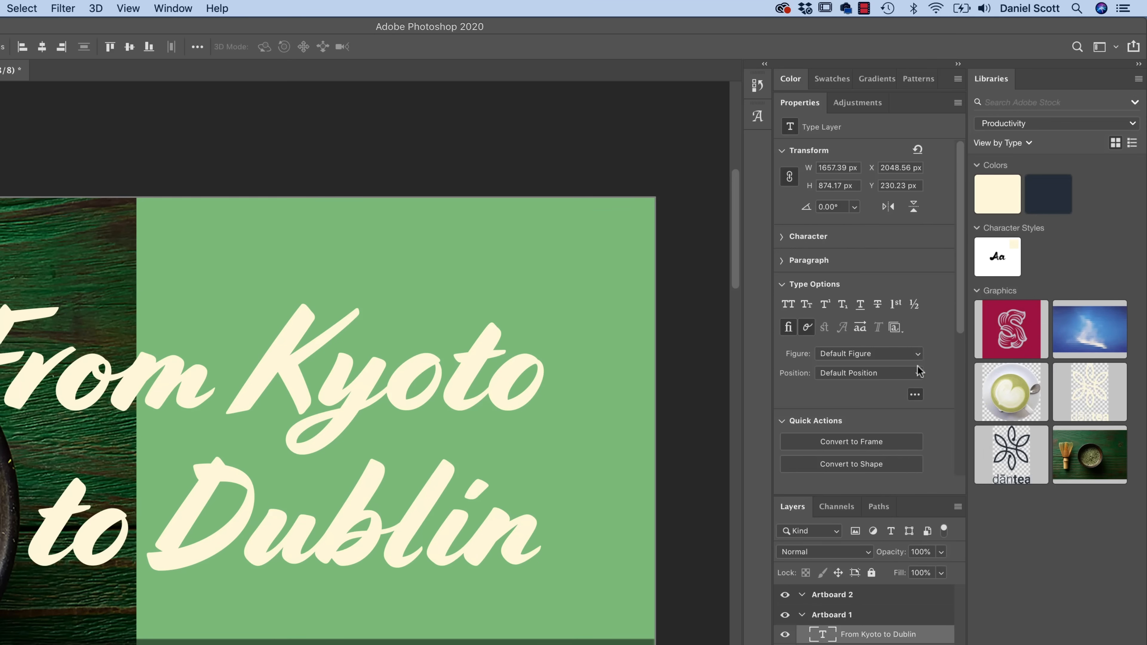
pyautogui.click(894, 327)
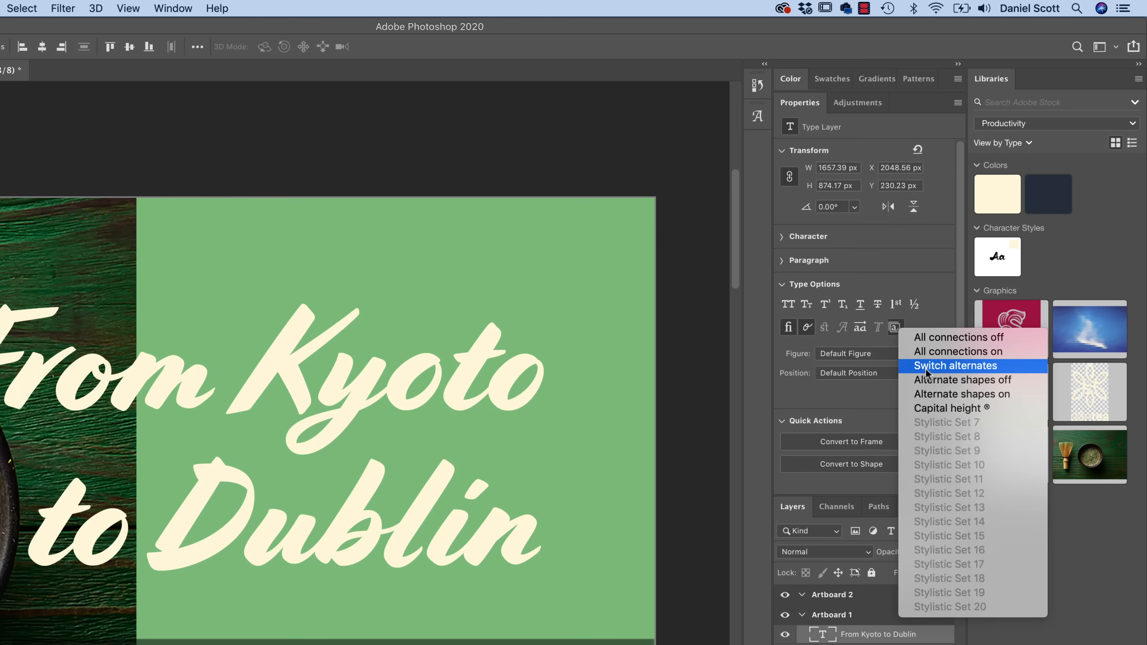
pyautogui.click(925, 367)
pyautogui.click(897, 329)
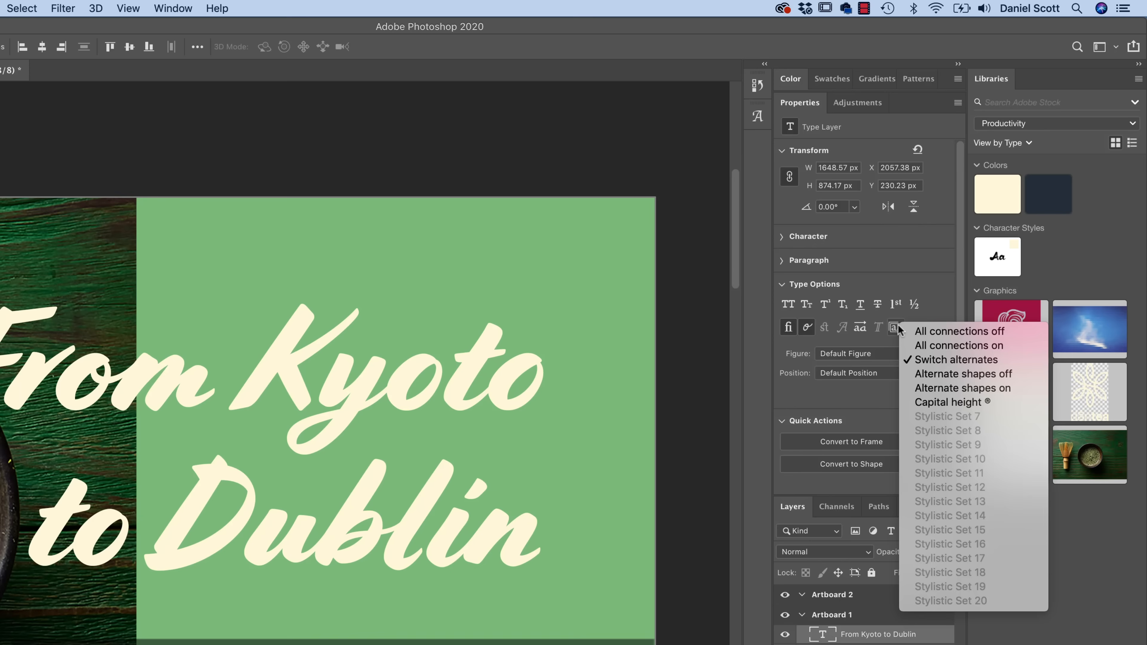
pyautogui.click(928, 360)
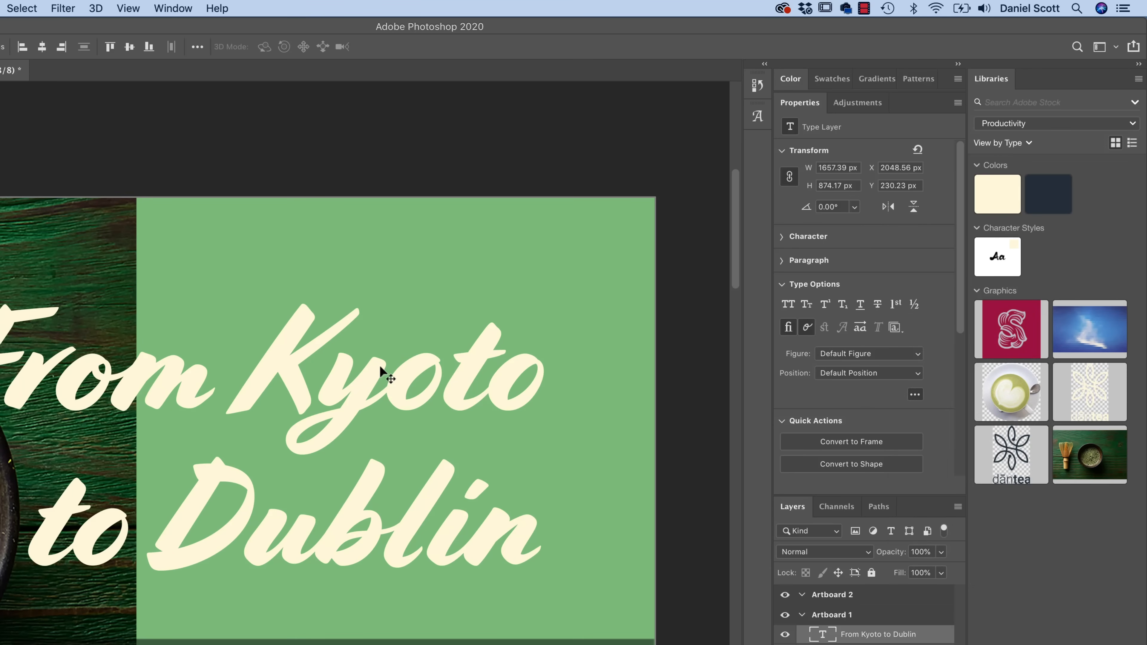
# - Copy the From Kyoto to Dublin text onto Artboard 2 at about X 296 px, Y 54 px
pyautogui.press('super+minus')
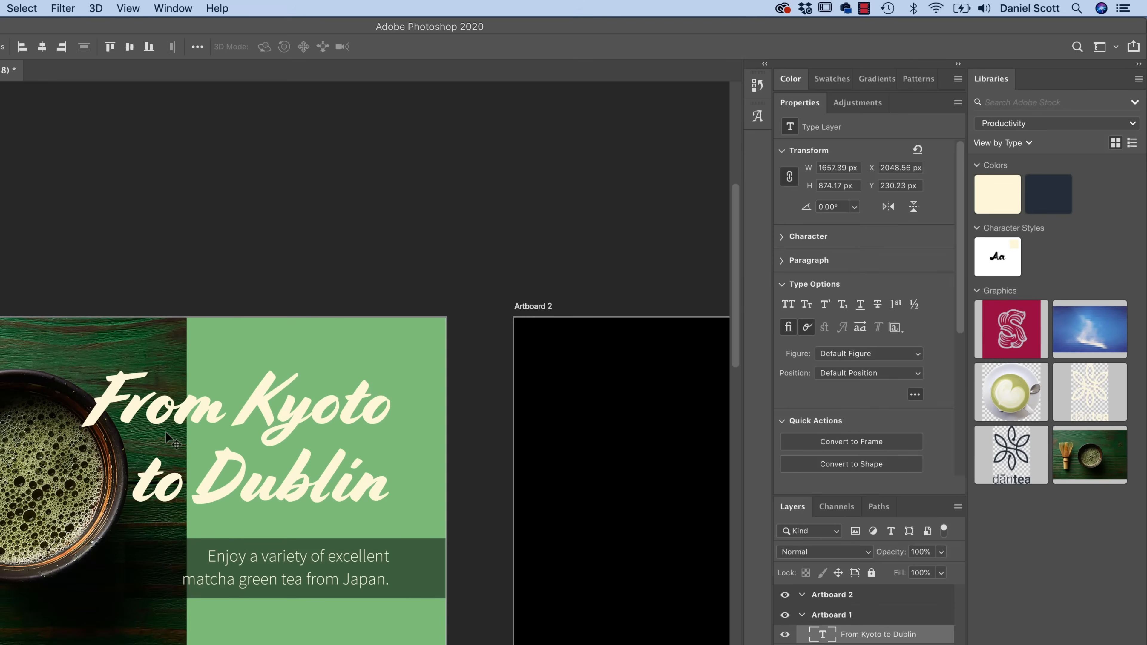
pyautogui.moveTo(145, 413); pyautogui.dragTo(636, 368)
pyautogui.hscroll(10, 611, 379)
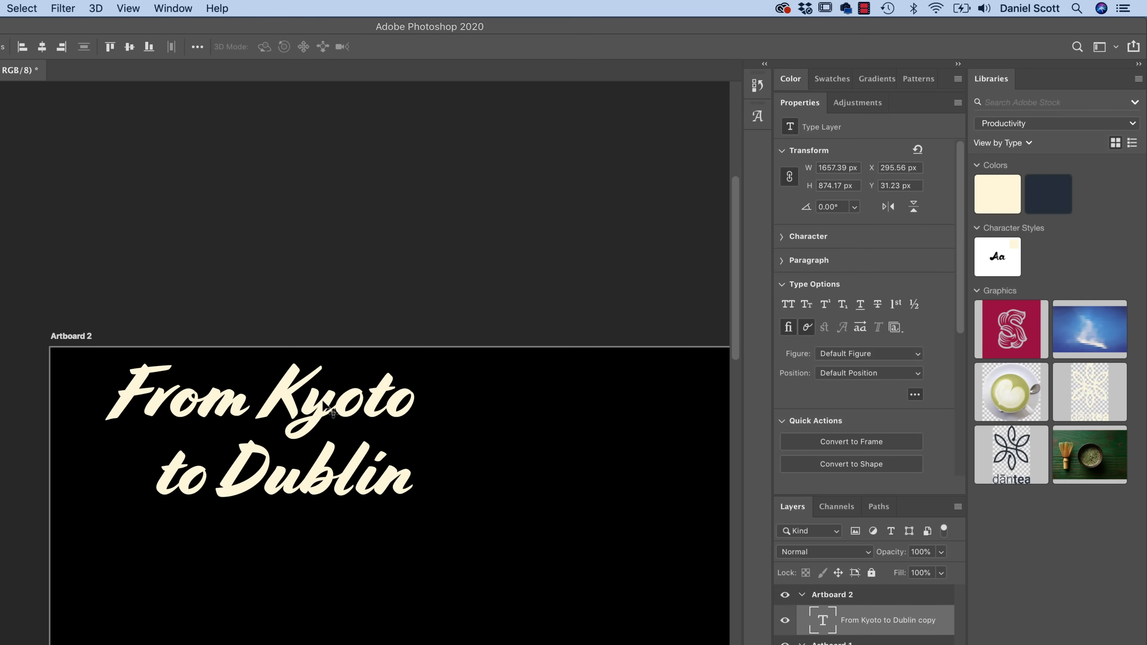
pyautogui.moveTo(288, 406); pyautogui.dragTo(282, 409)
pyautogui.doubleClick(283, 409)
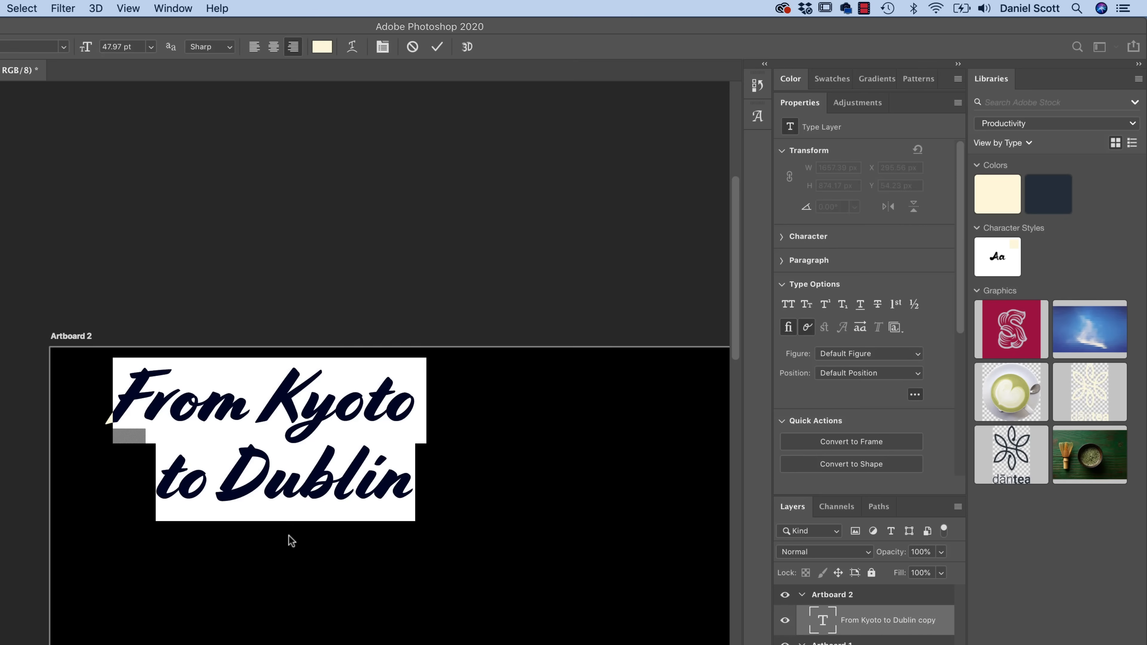
pyautogui.click(12, 189)
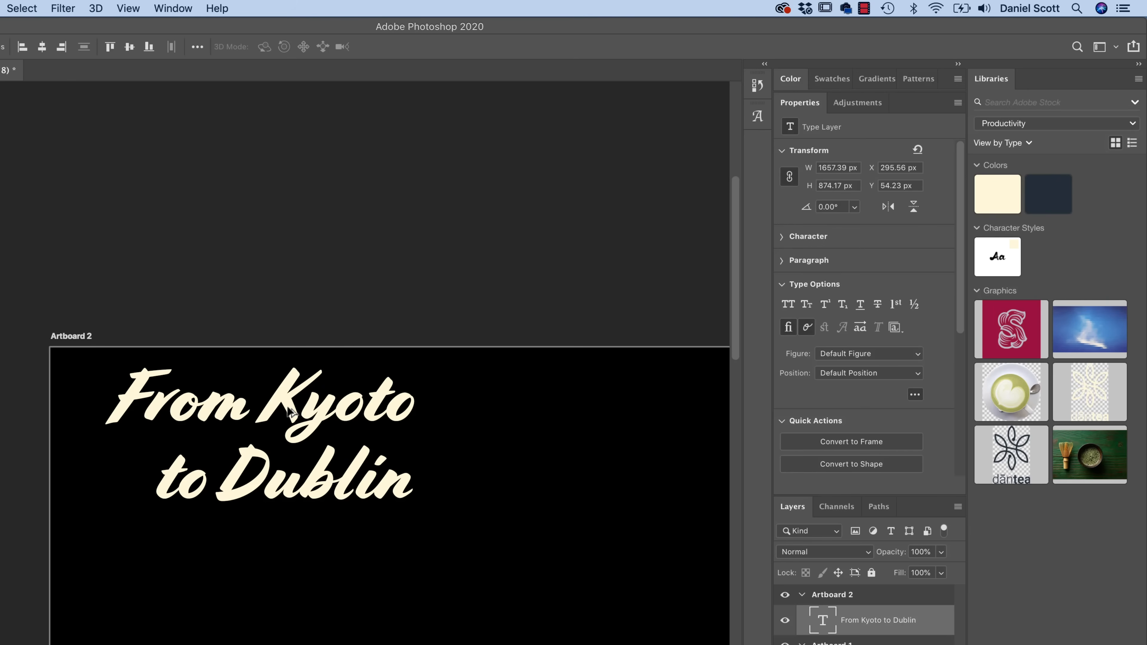
# - Duplicate the Artboard 2 text below itself at about X 303 px, Y 933 px and turn on Switch alternates for the duplicate
pyautogui.moveTo(286, 401); pyautogui.dragTo(291, 565)
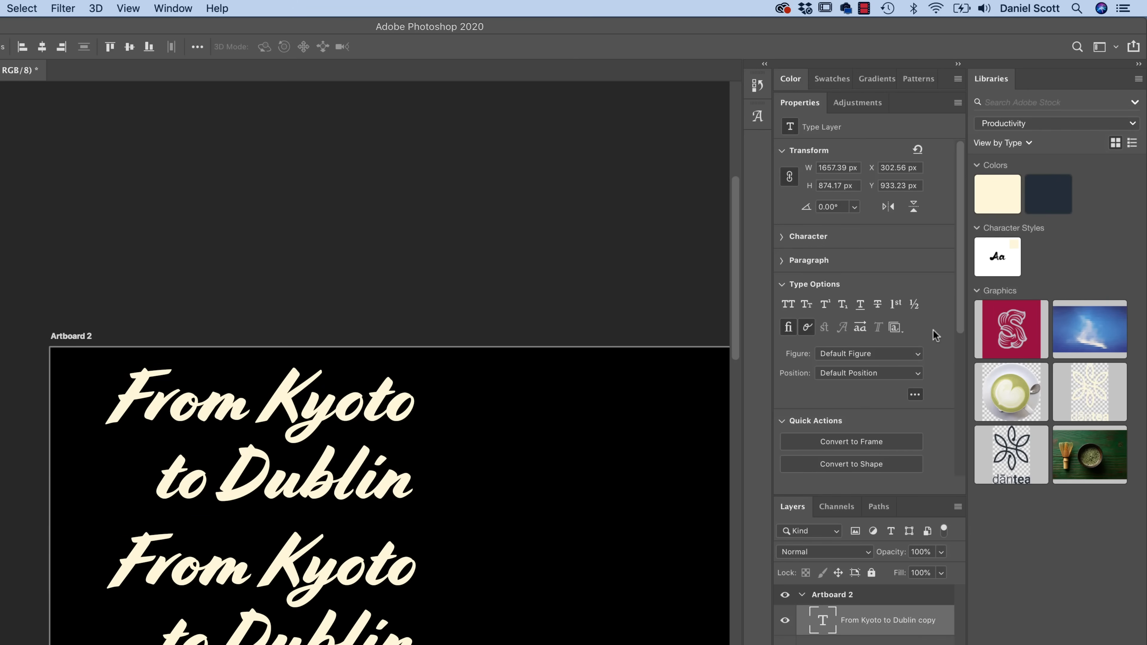
pyautogui.click(894, 327)
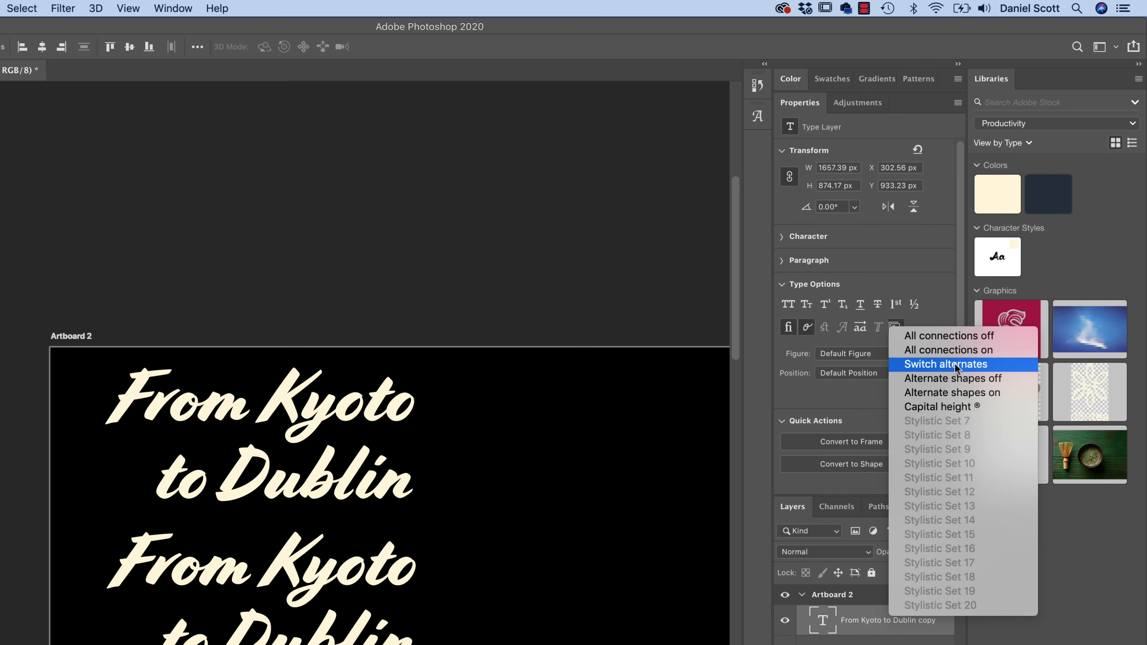
pyautogui.click(946, 364)
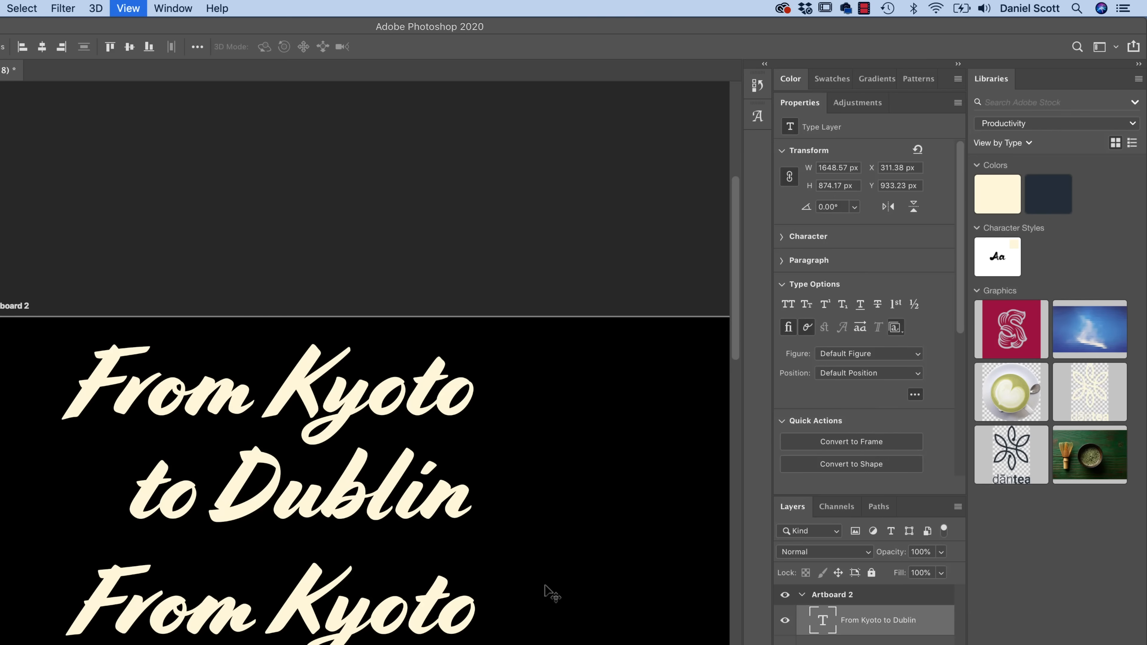
# - Compare the letterforms of the two From Kyoto to Dublin texts on Artboard 2
pyautogui.press('super+equal')
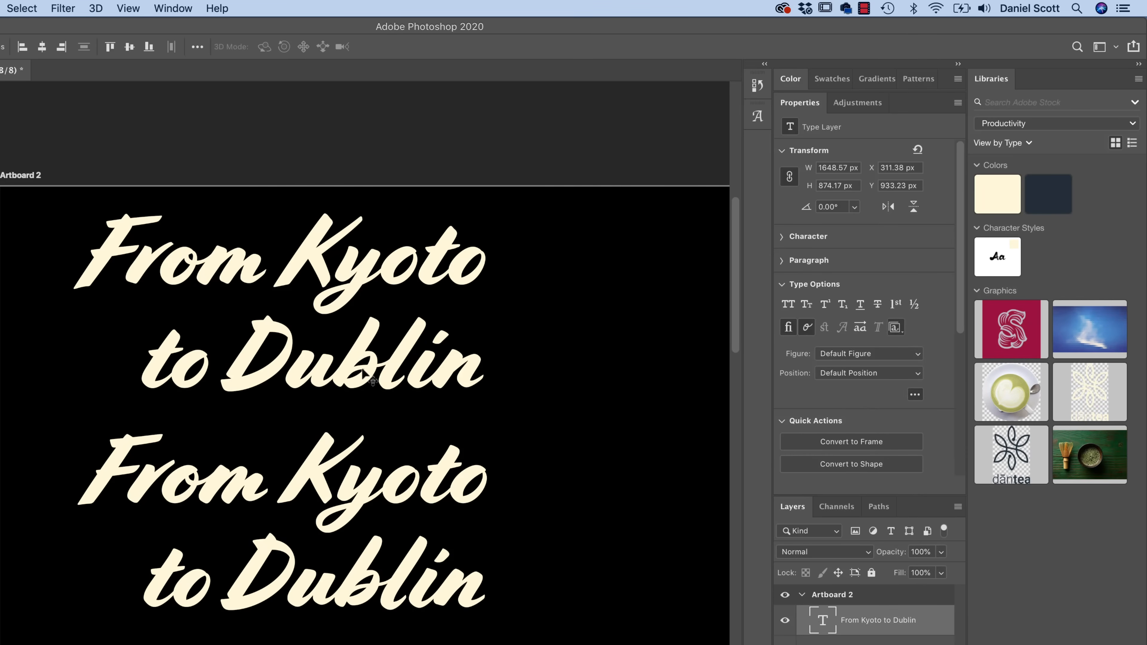
pyautogui.doubleClick(315, 238)
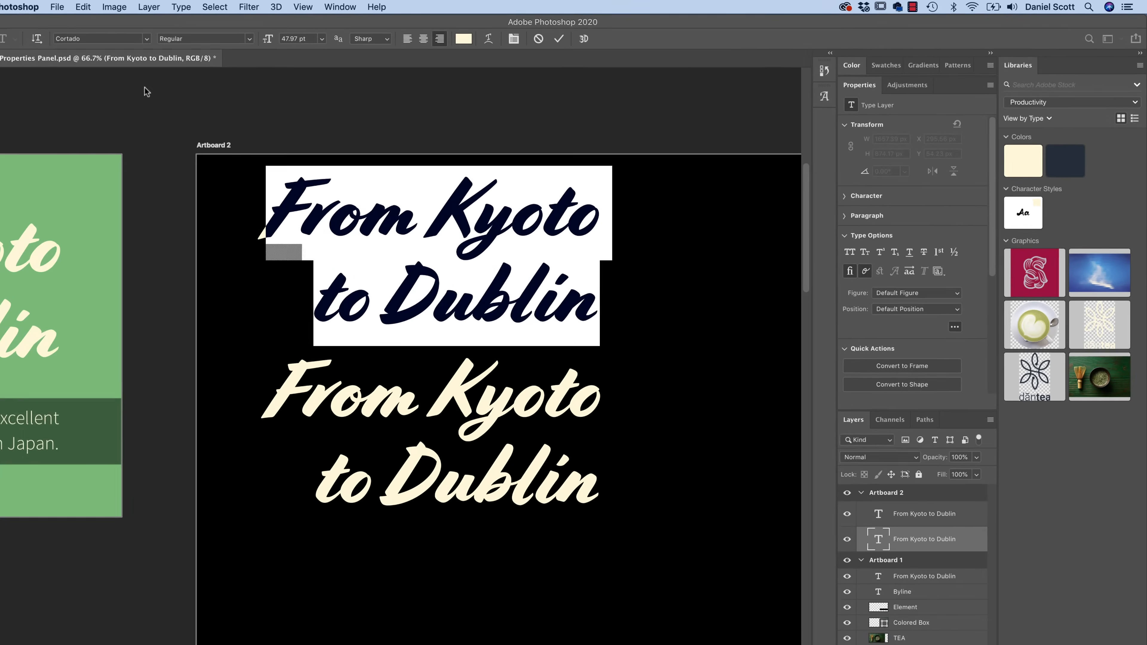
pyautogui.click(144, 88)
pyautogui.scroll(-2, 481, 474)
pyautogui.scroll(-1, 607, 393)
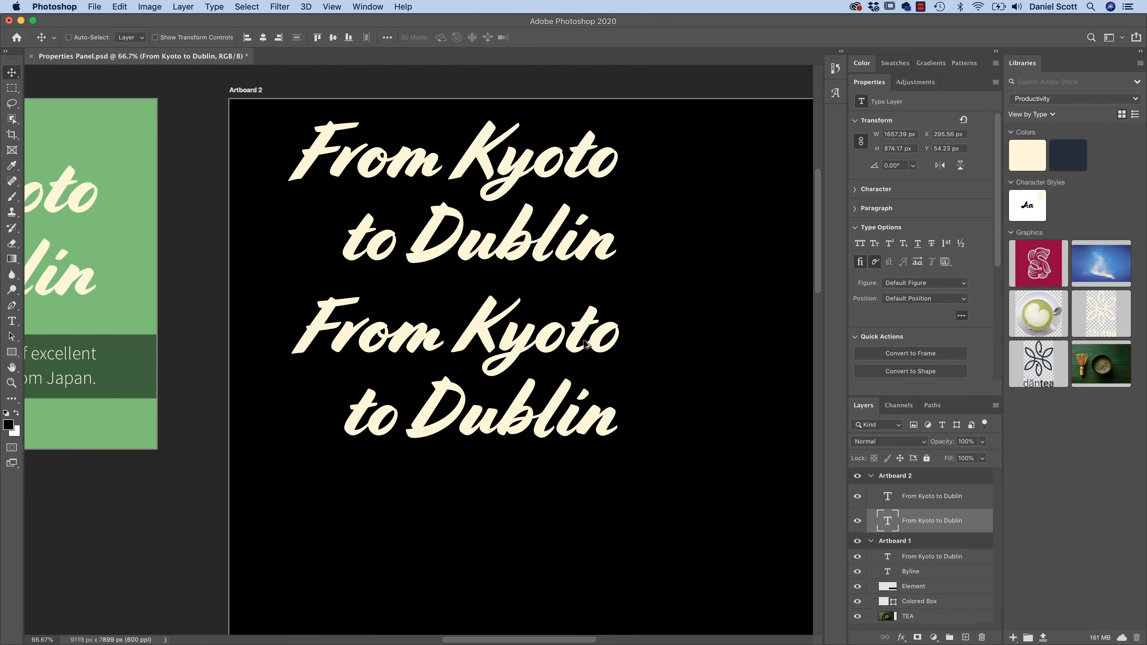
# - Duplicate the Artboard 2 text to about X 296 px, Y 1908 px and enable its All connections off stylistic set
pyautogui.moveTo(563, 339); pyautogui.dragTo(578, 527)
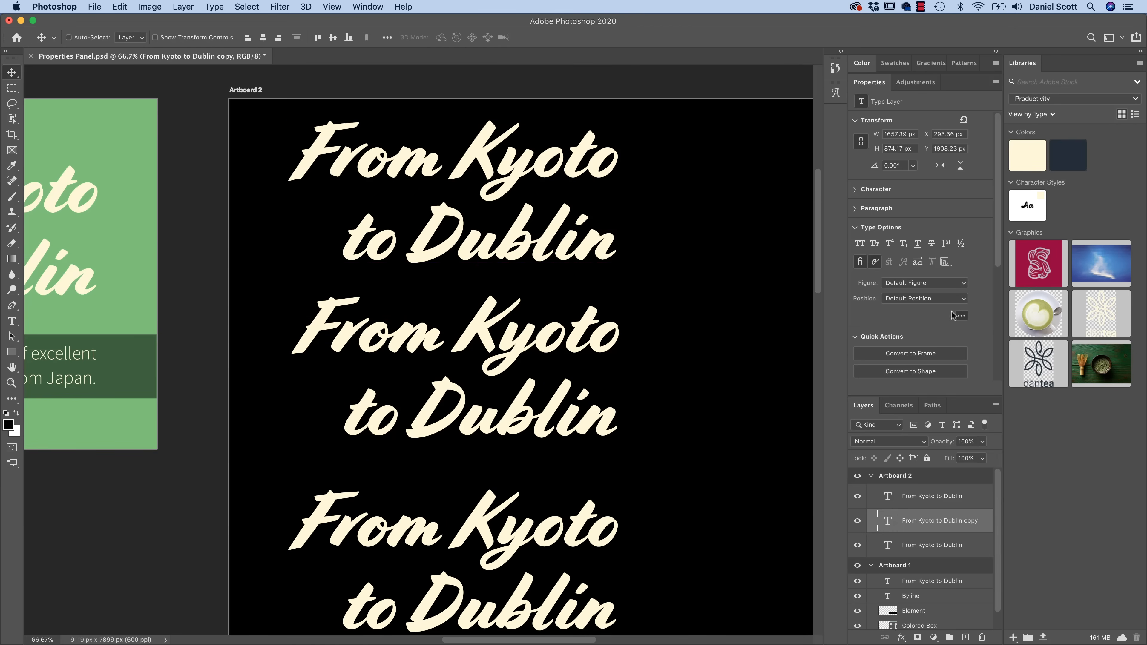
pyautogui.click(945, 262)
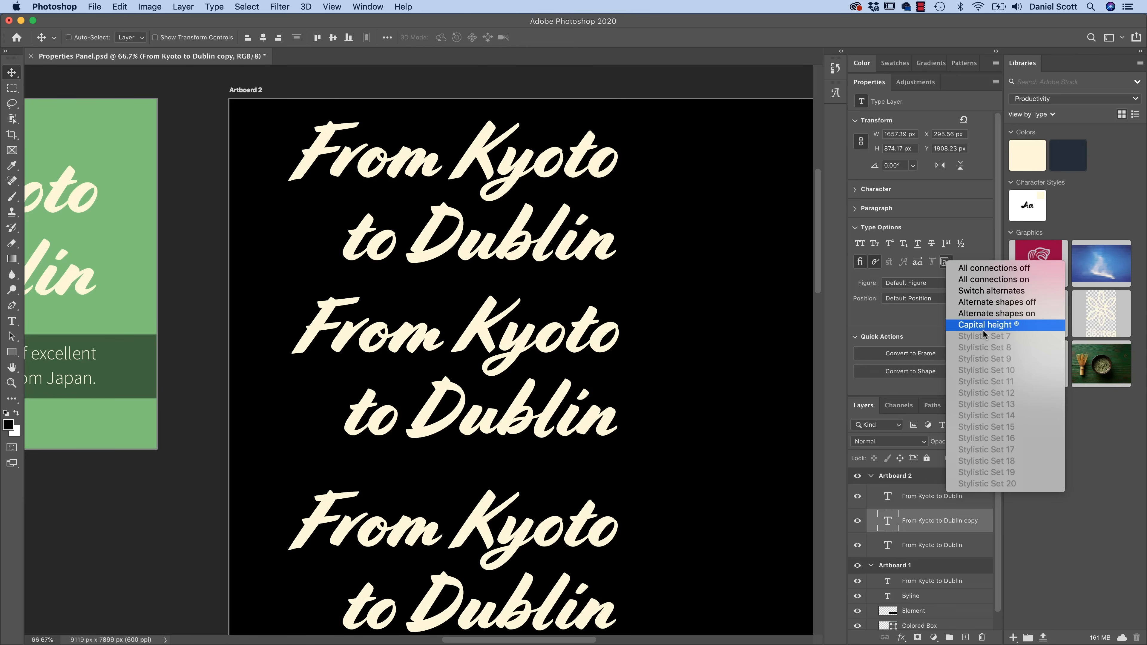
pyautogui.click(990, 269)
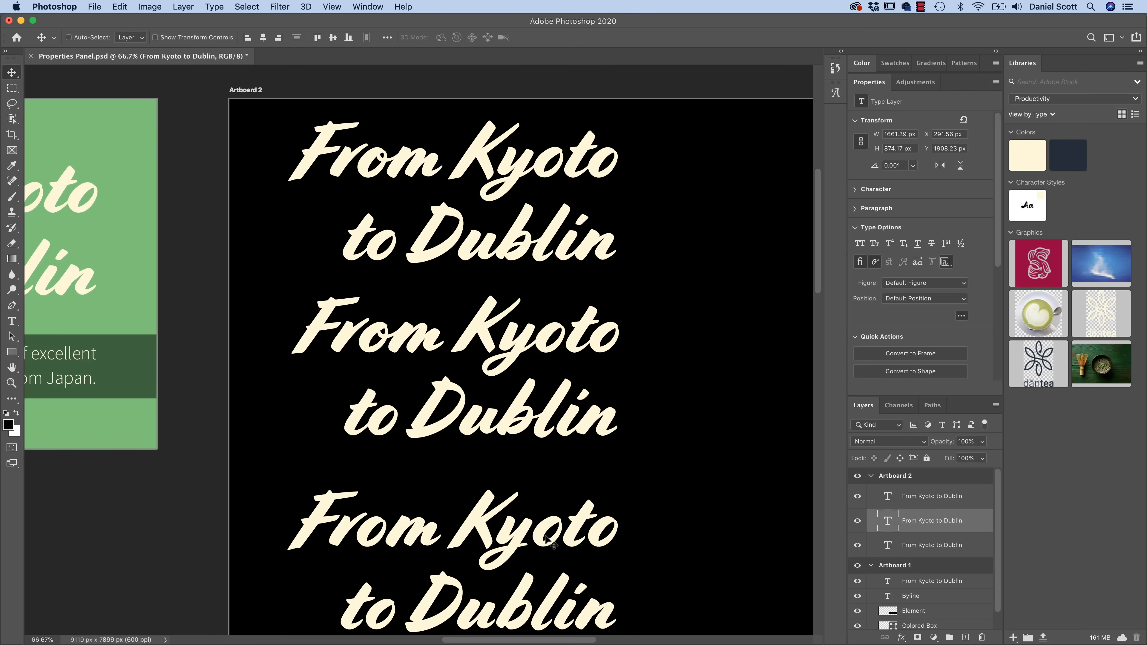
# - Apply the Alternate shapes on stylistic set to the lowest From Kyoto to Dublin text on Artboard 2
pyautogui.scroll(-2, 548, 538)
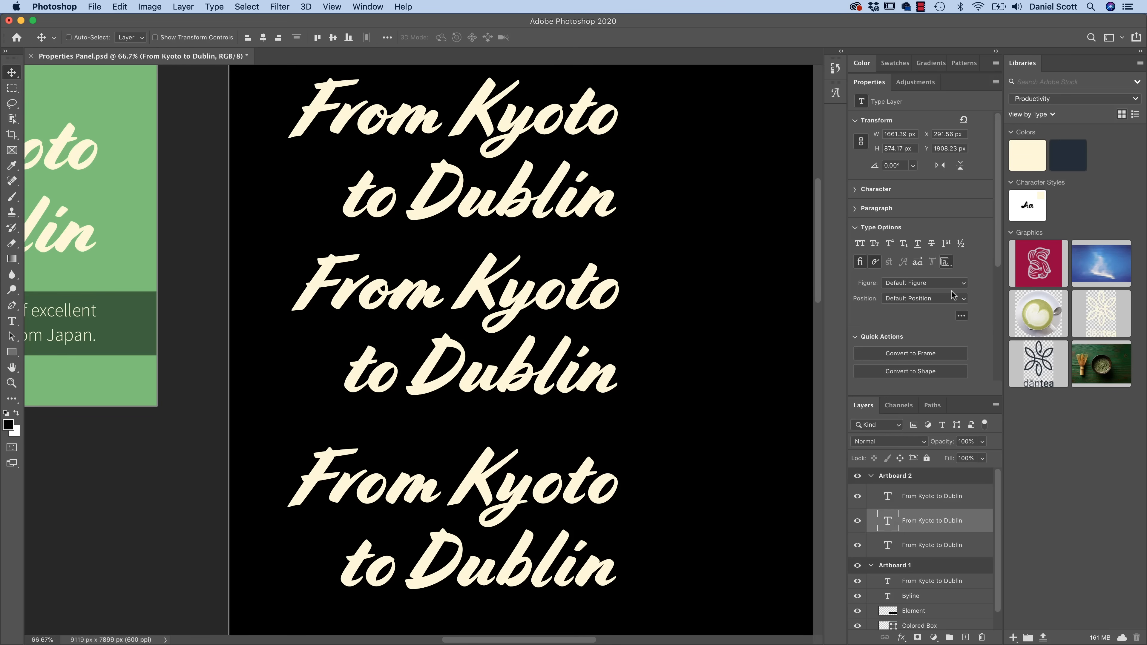
pyautogui.click(946, 263)
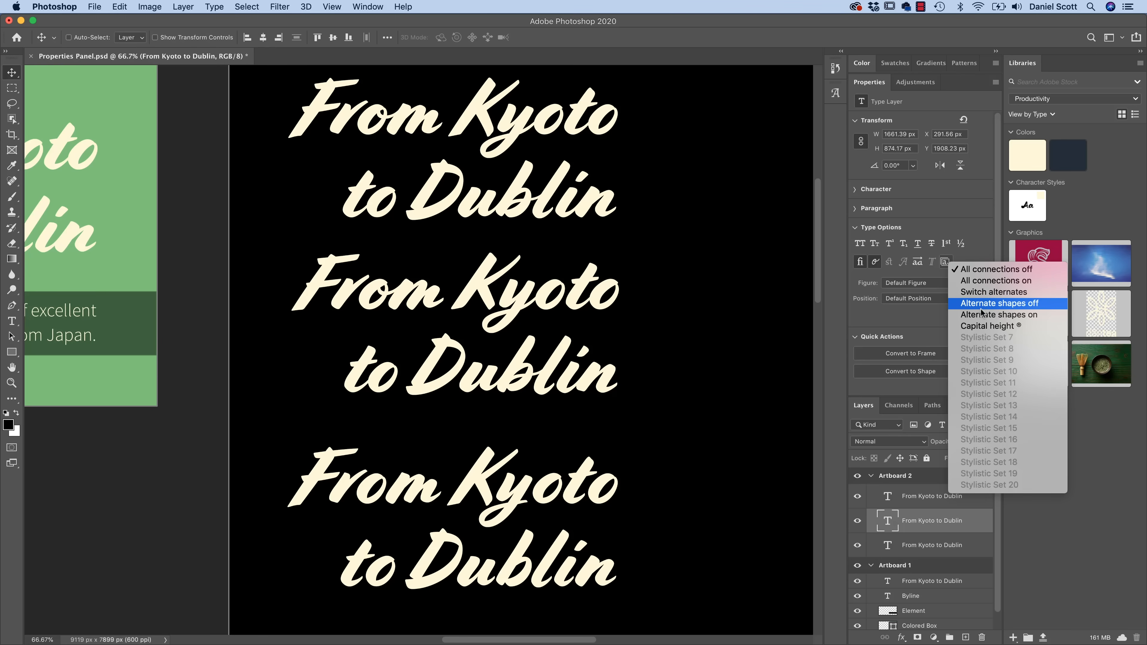
pyautogui.click(989, 314)
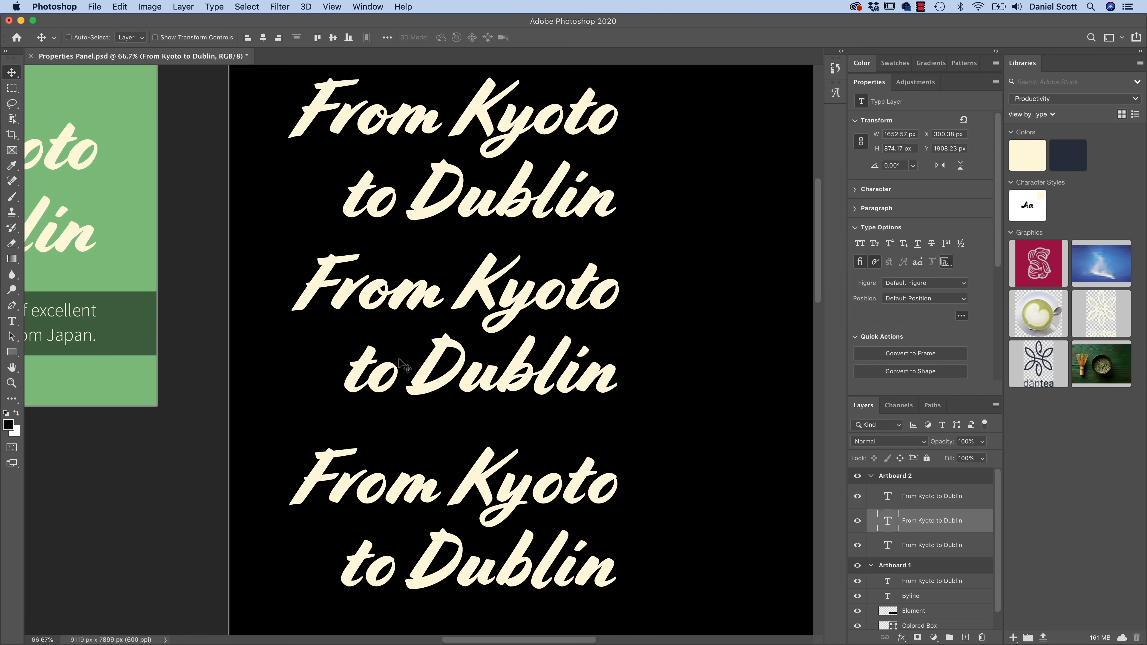
# - Replace the period at the end of the Artboard 1 byline with " 1st 1/2"
pyautogui.hscroll(-10, 399, 359)
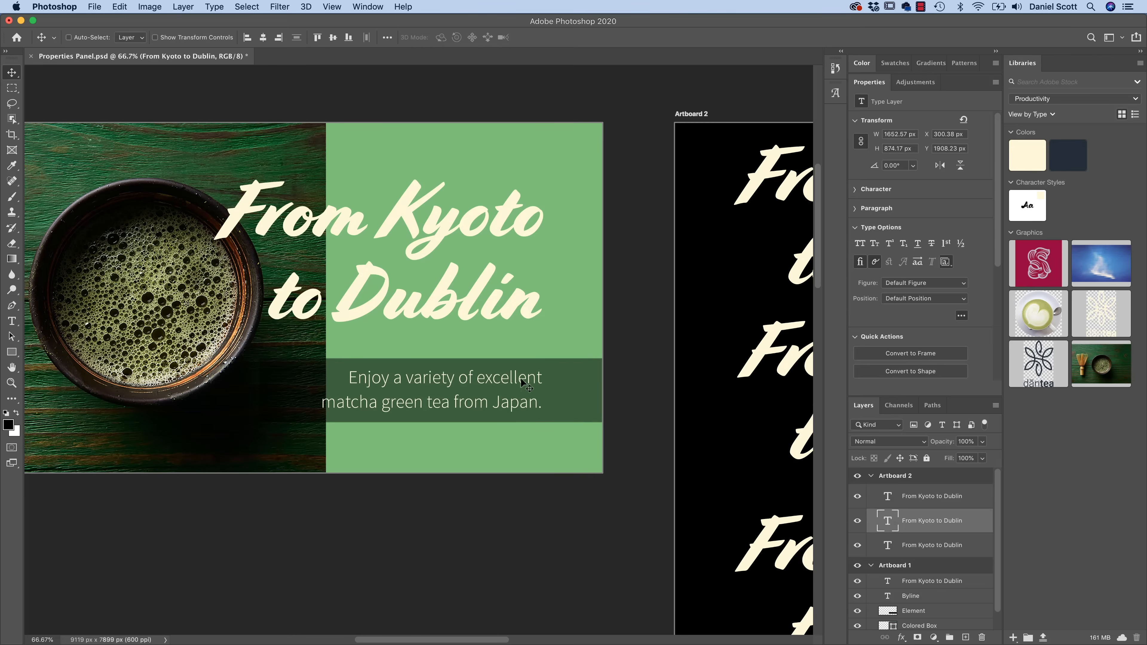
pyautogui.doubleClick(537, 404)
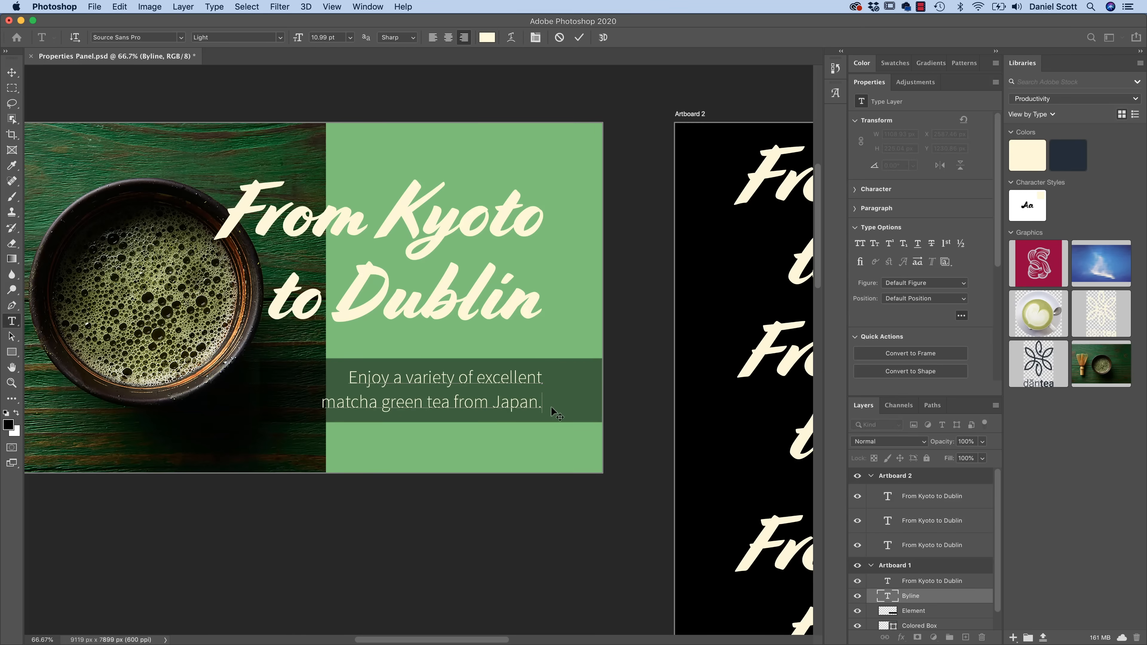
pyautogui.press('BackSpace')
pyautogui.write('1st')
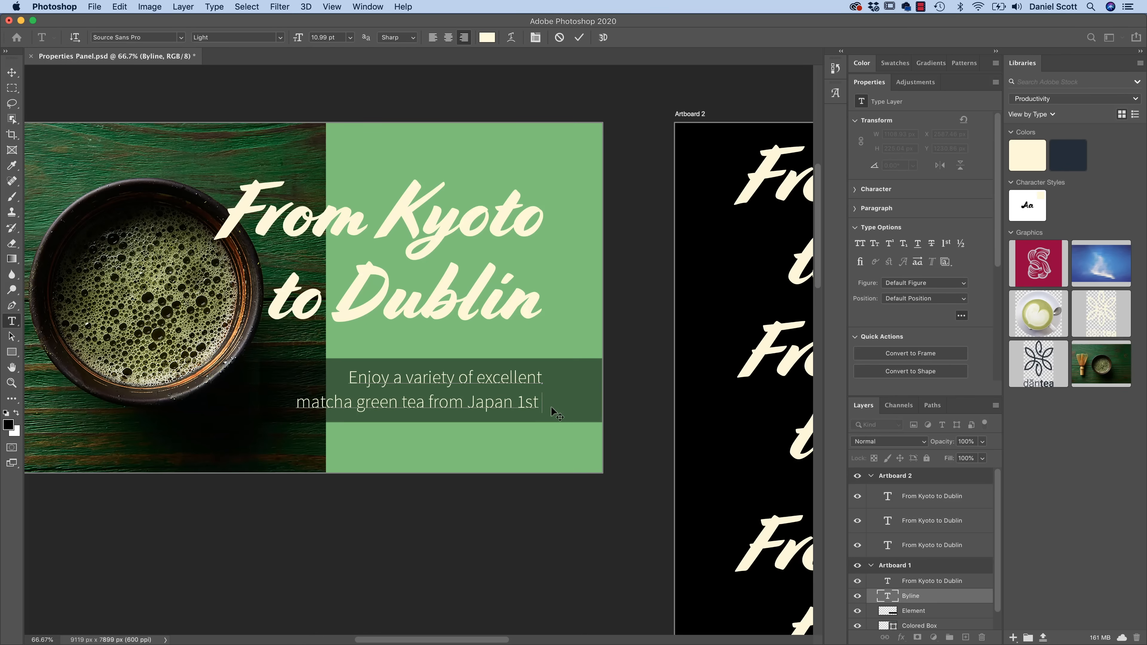
pyautogui.write(' 1/2')
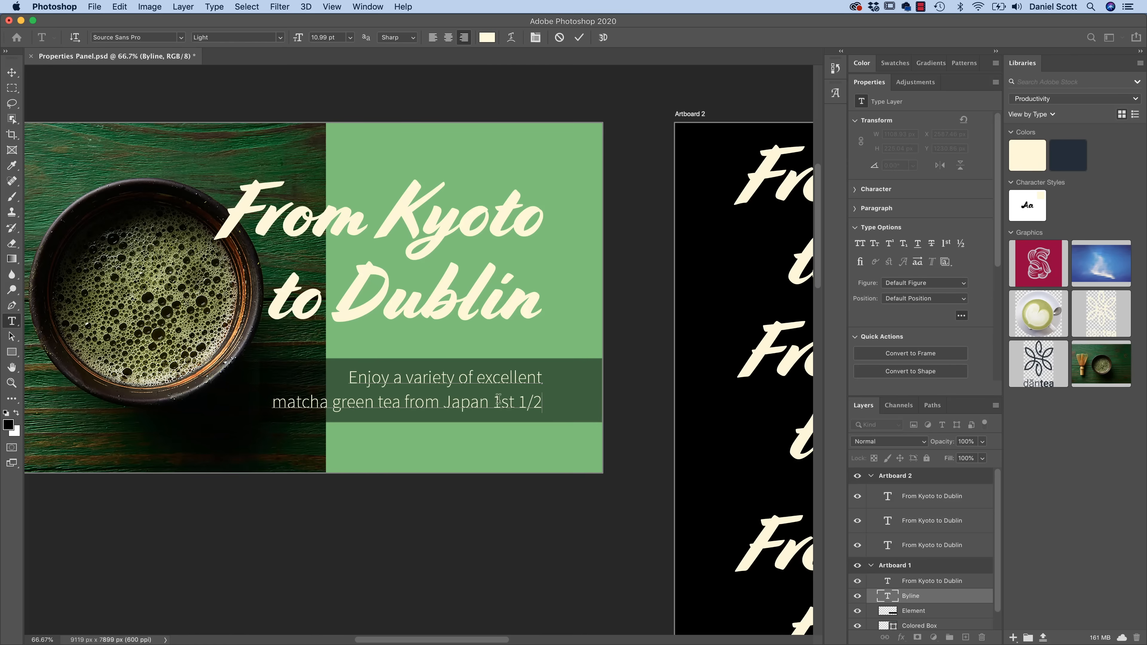
# - Apply the Ordinals type option to "1st" in the byline
pyautogui.doubleClick(514, 402)
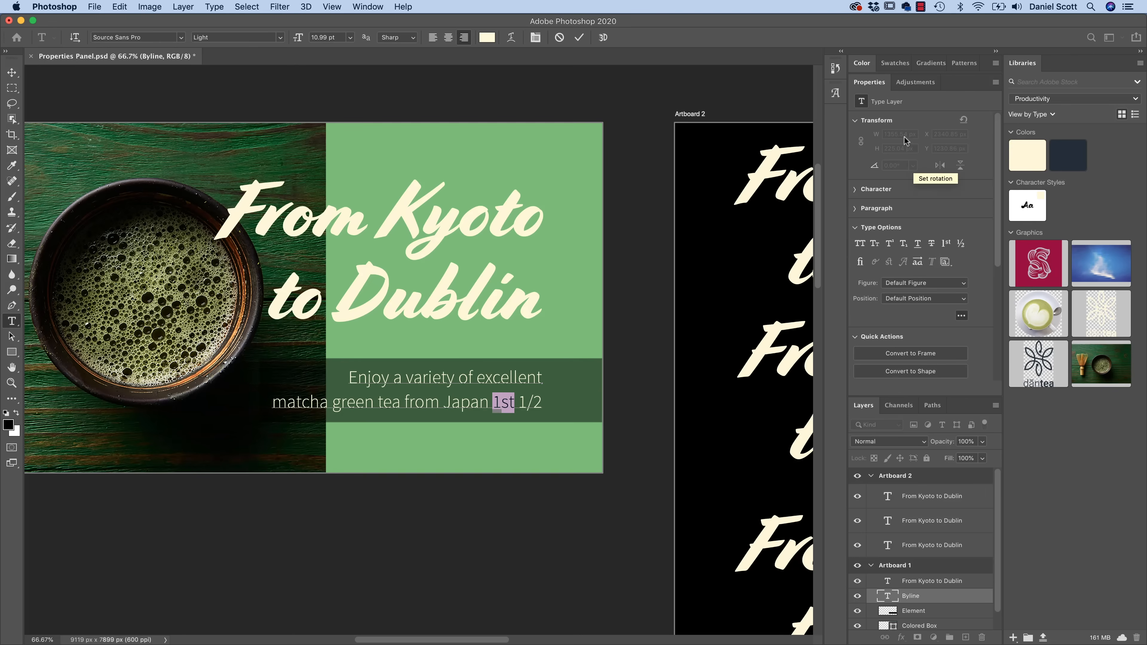
pyautogui.scroll(-5, 949, 354)
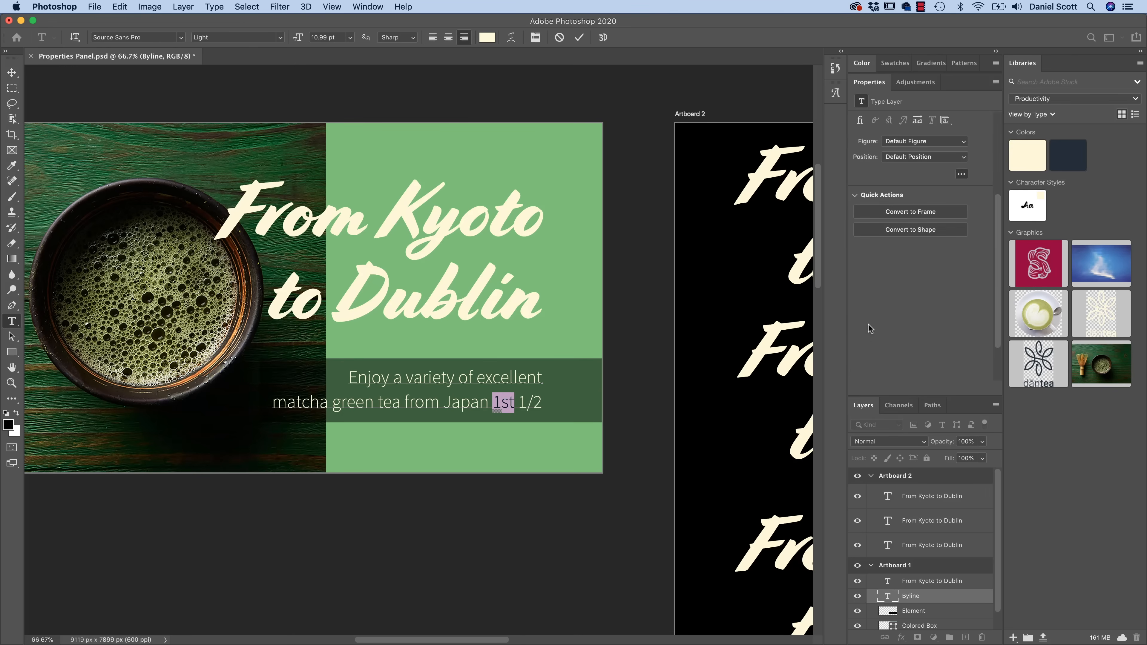
pyautogui.scroll(5, 869, 326)
pyautogui.click(855, 189)
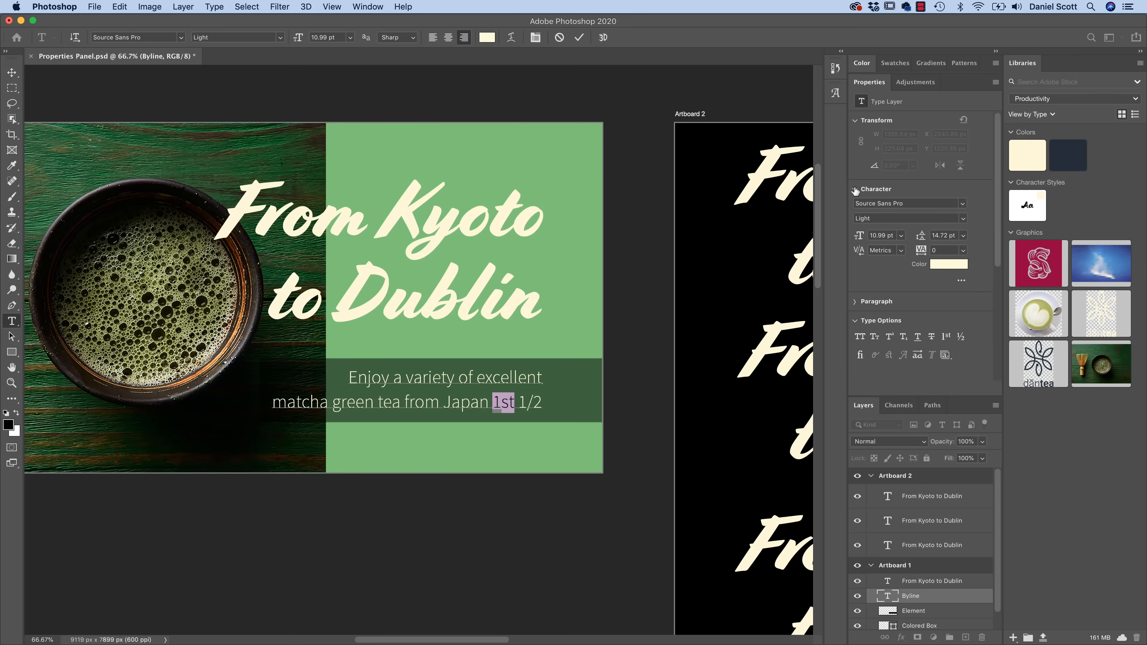
pyautogui.click(855, 189)
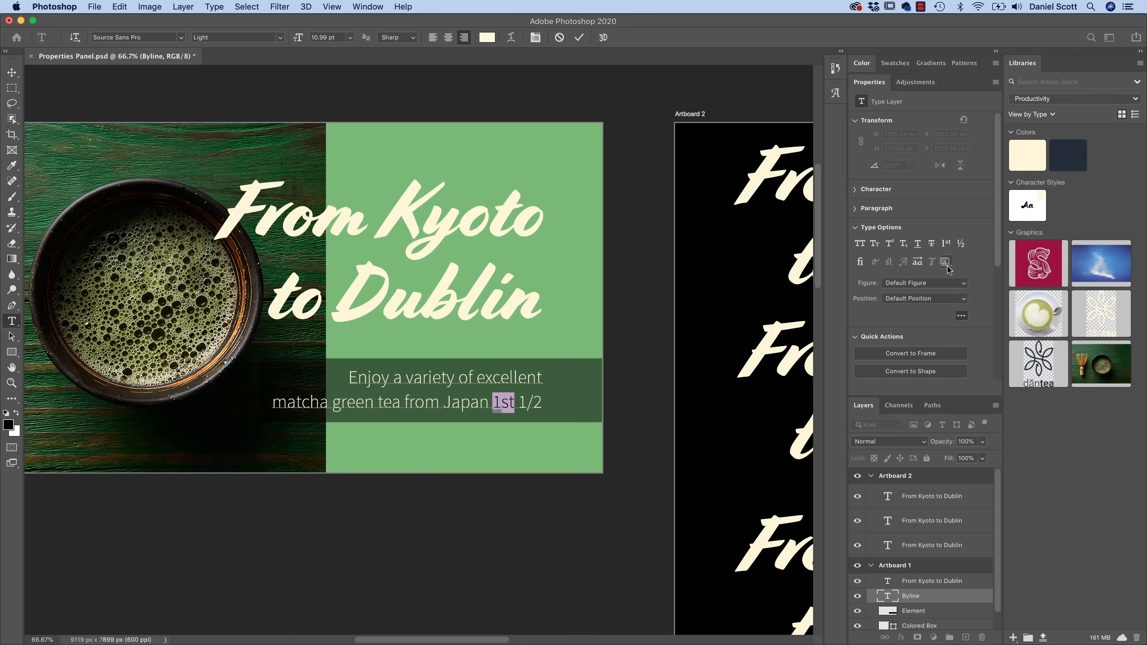
pyautogui.click(946, 243)
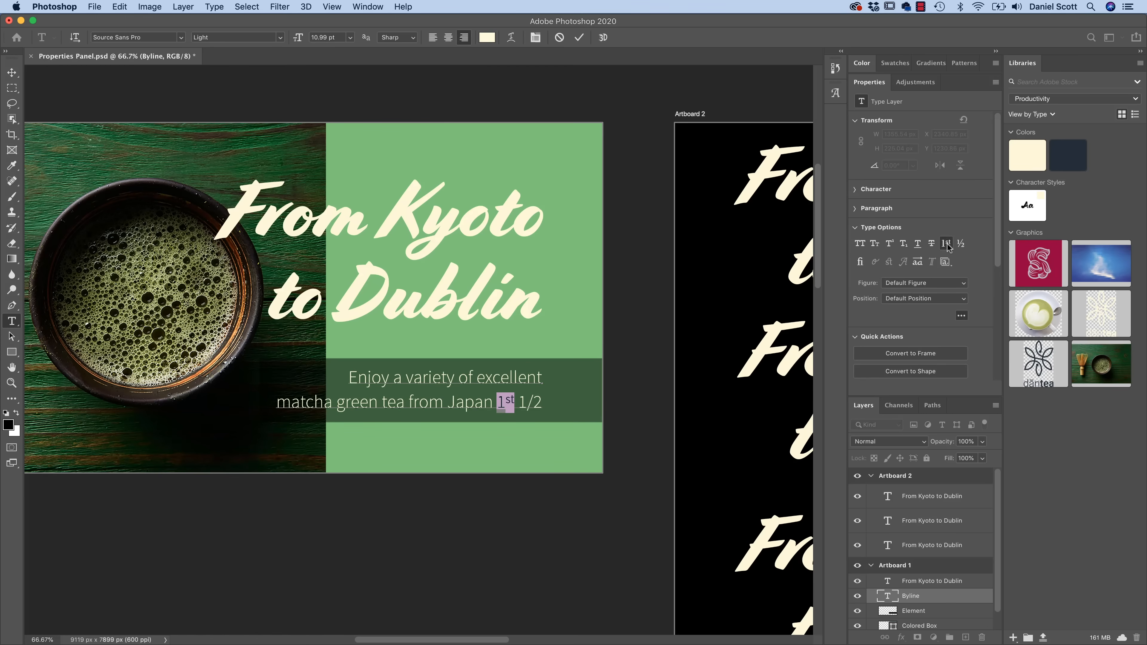
# - Apply the Fractions type option to "1/2" at the end of the byline
pyautogui.click(496, 402)
pyautogui.moveTo(518, 402); pyautogui.dragTo(542, 401)
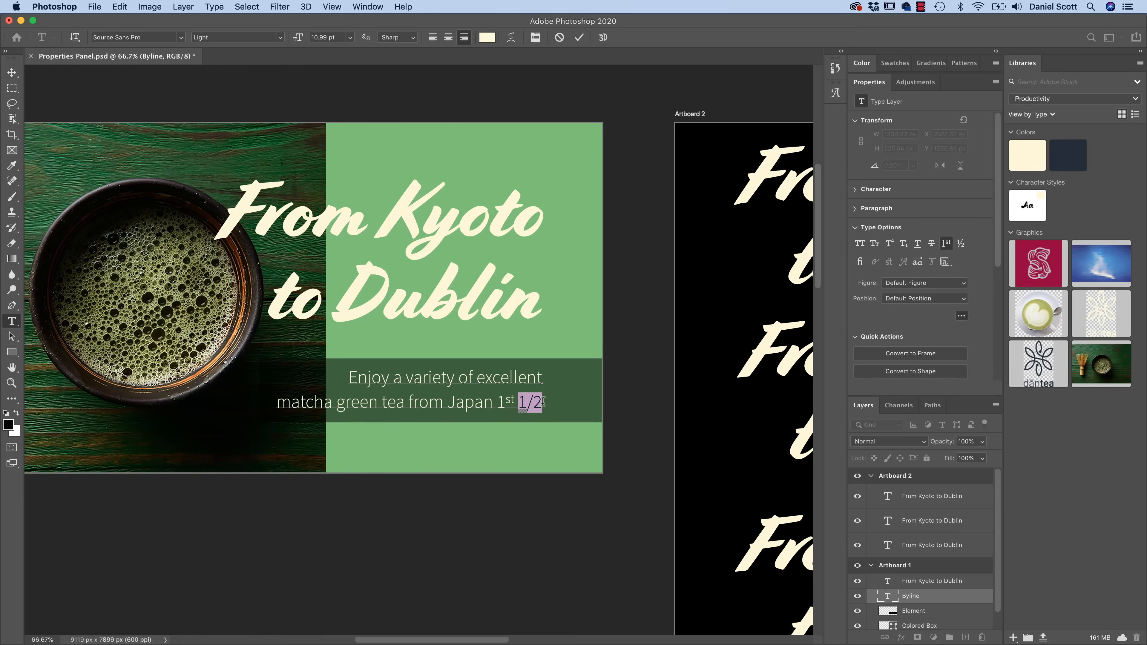
pyautogui.click(961, 244)
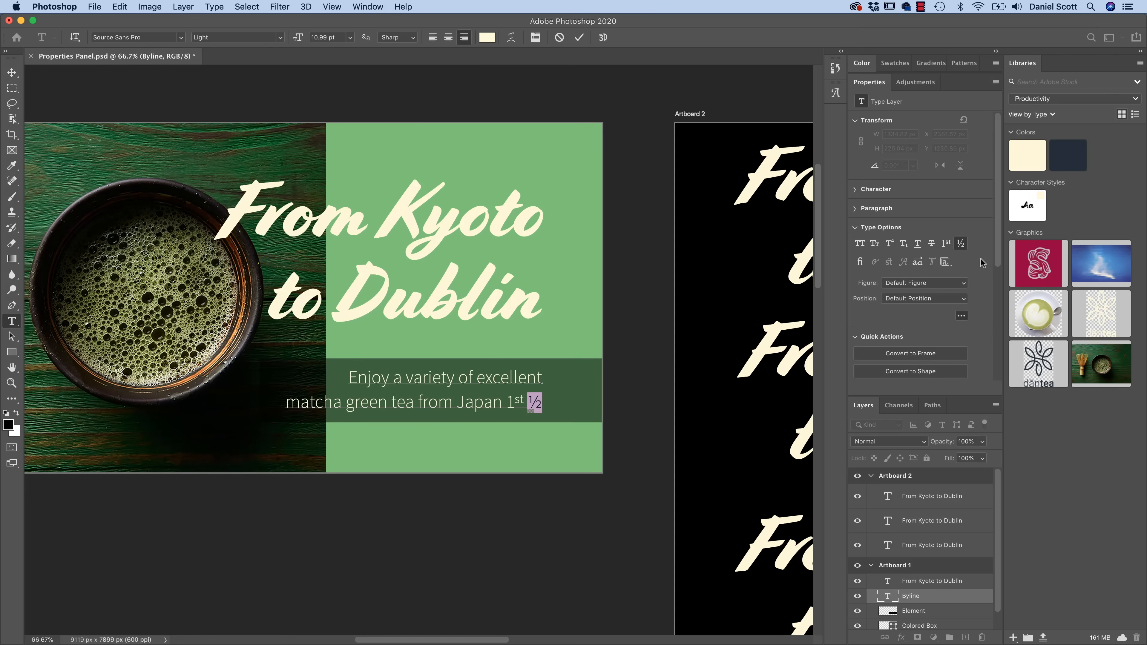
# - Search the Character font list for "pro" and look through the matching fonts without changing the byline's font
pyautogui.click(857, 227)
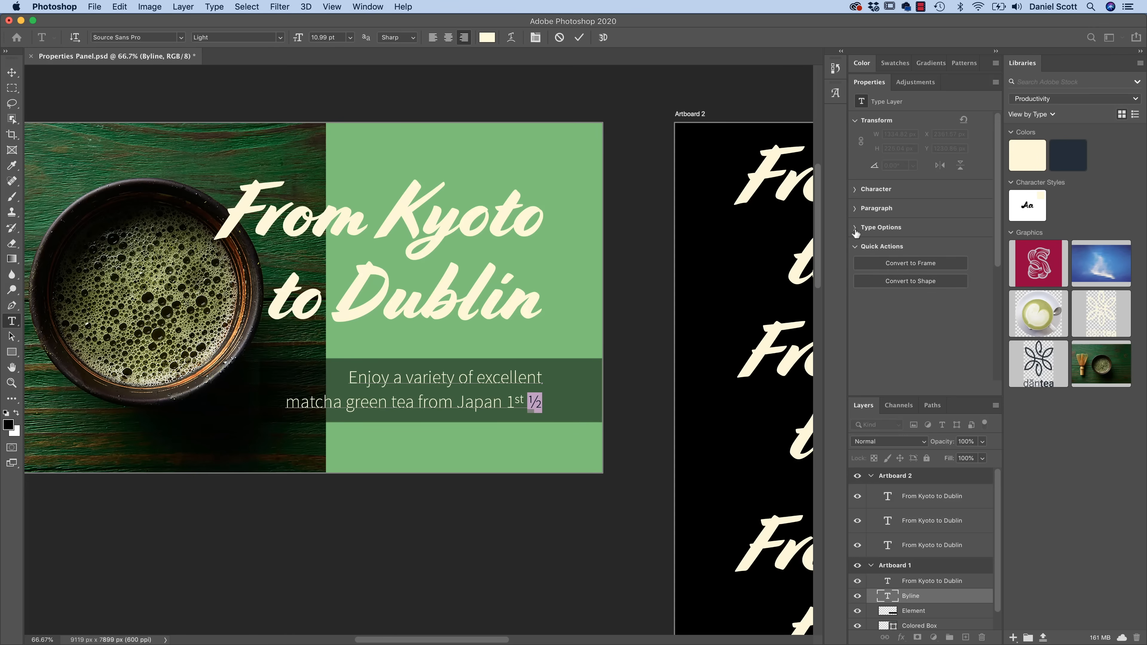
pyautogui.click(857, 189)
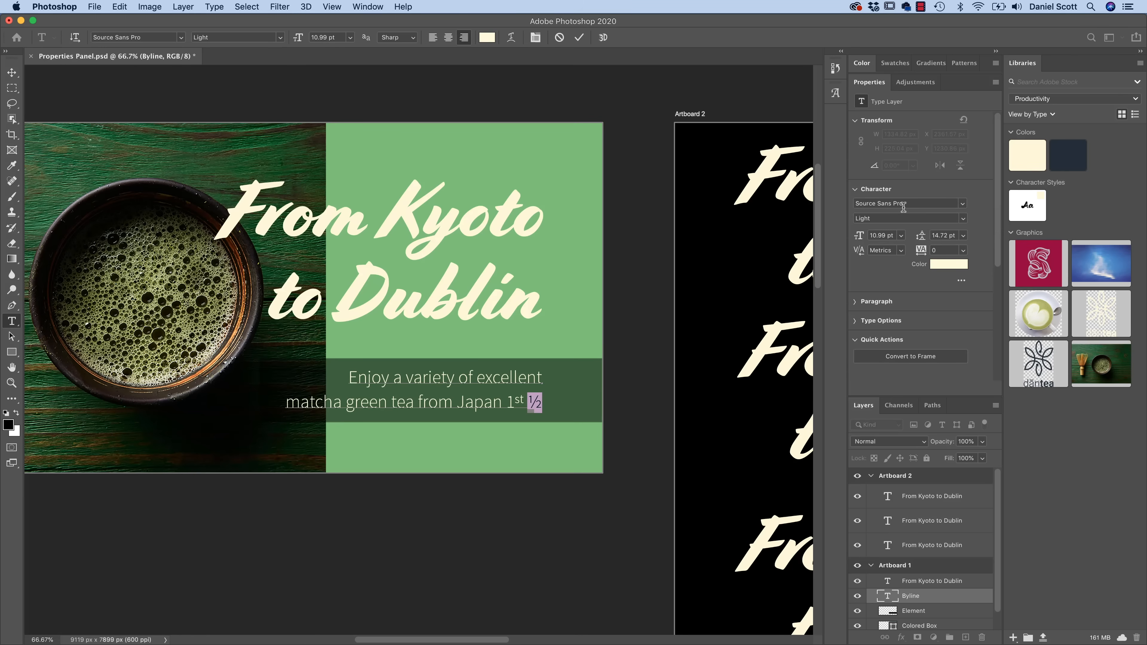
pyautogui.moveTo(533, 413)
pyautogui.click(921, 204)
pyautogui.doubleClick(909, 203)
pyautogui.click(909, 204)
pyautogui.write('pro')
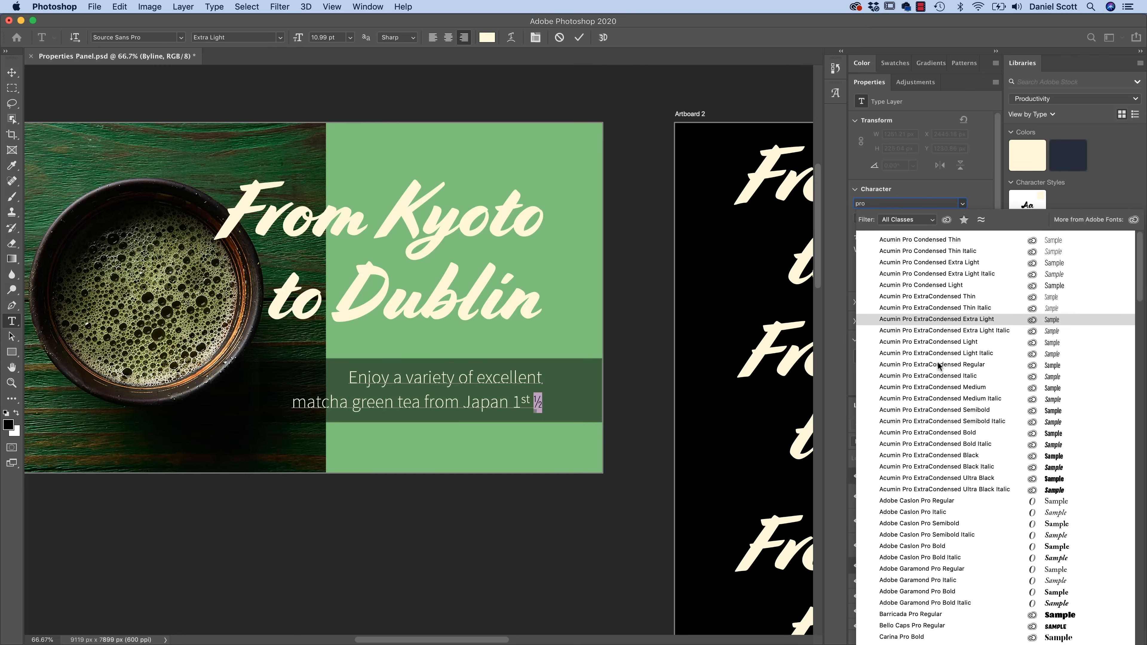
pyautogui.scroll(-20, 938, 365)
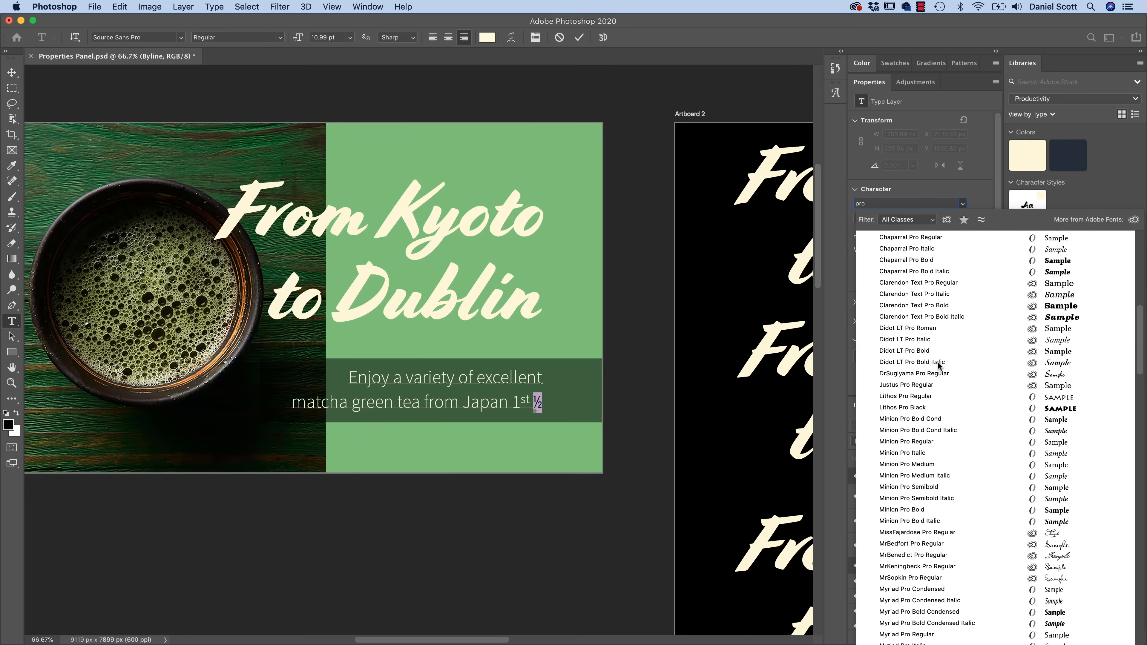
pyautogui.scroll(-20, 938, 365)
pyautogui.scroll(20, 938, 365)
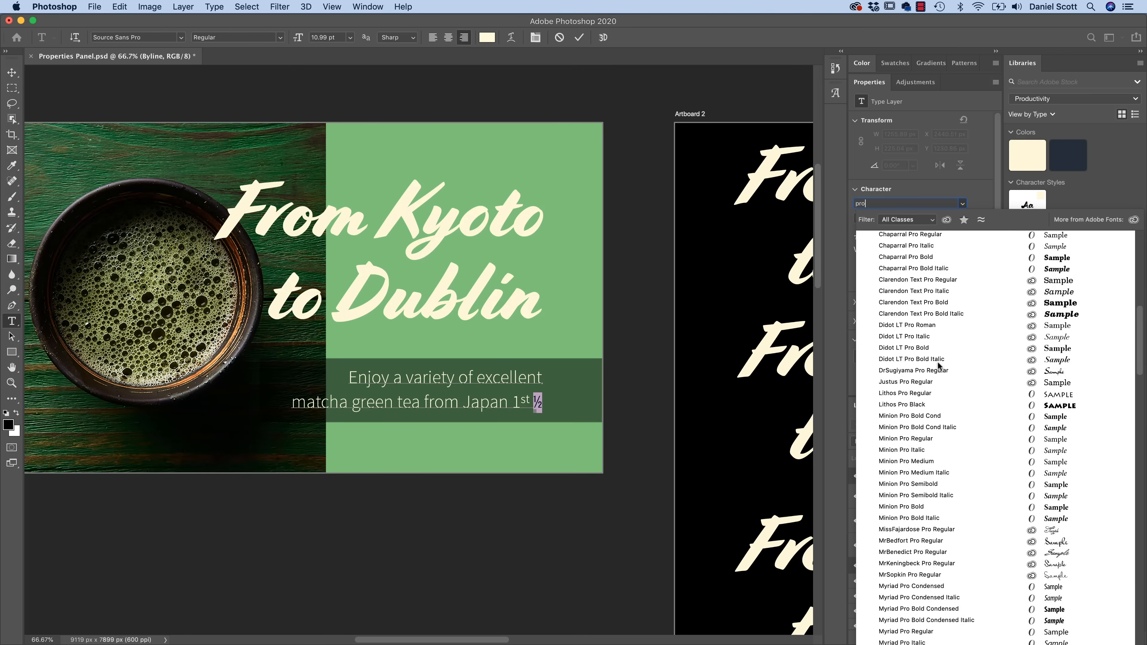
pyautogui.scroll(-20, 938, 365)
pyautogui.scroll(20, 938, 365)
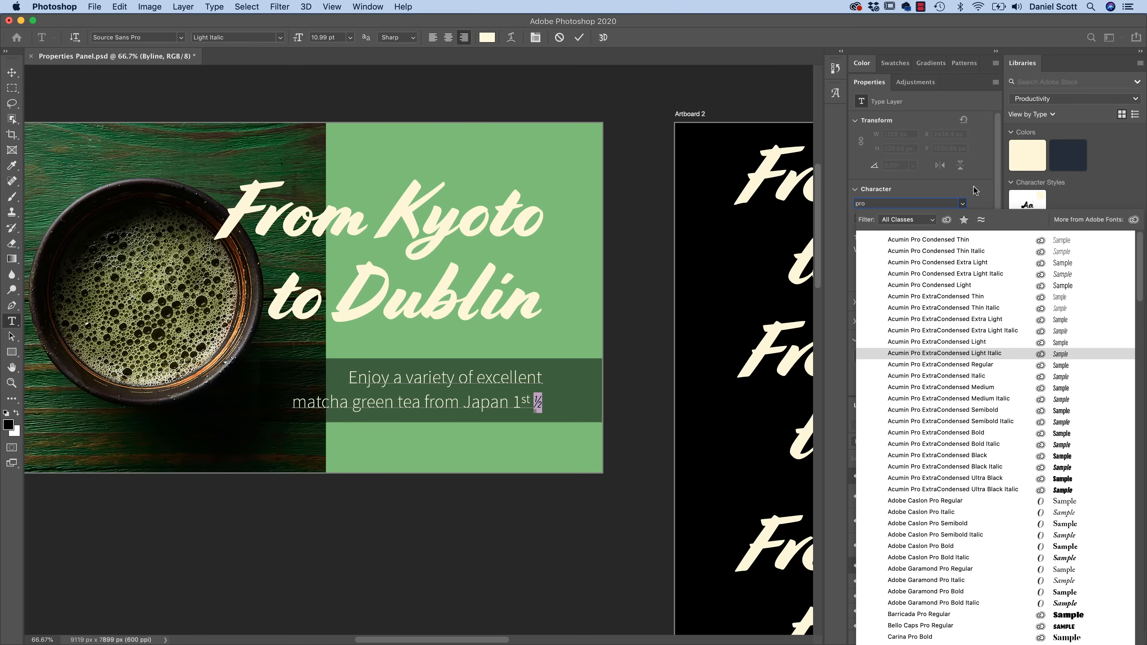
pyautogui.click(973, 187)
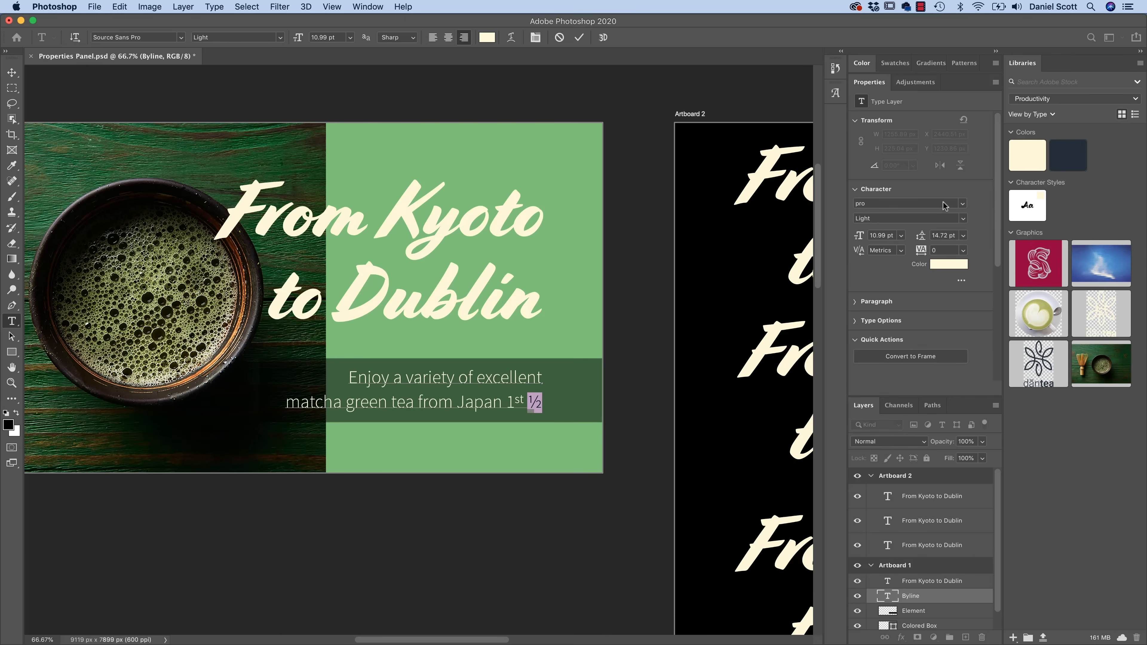
# - Open the Adobe Fonts website from the font list and select the sample text
pyautogui.click(965, 204)
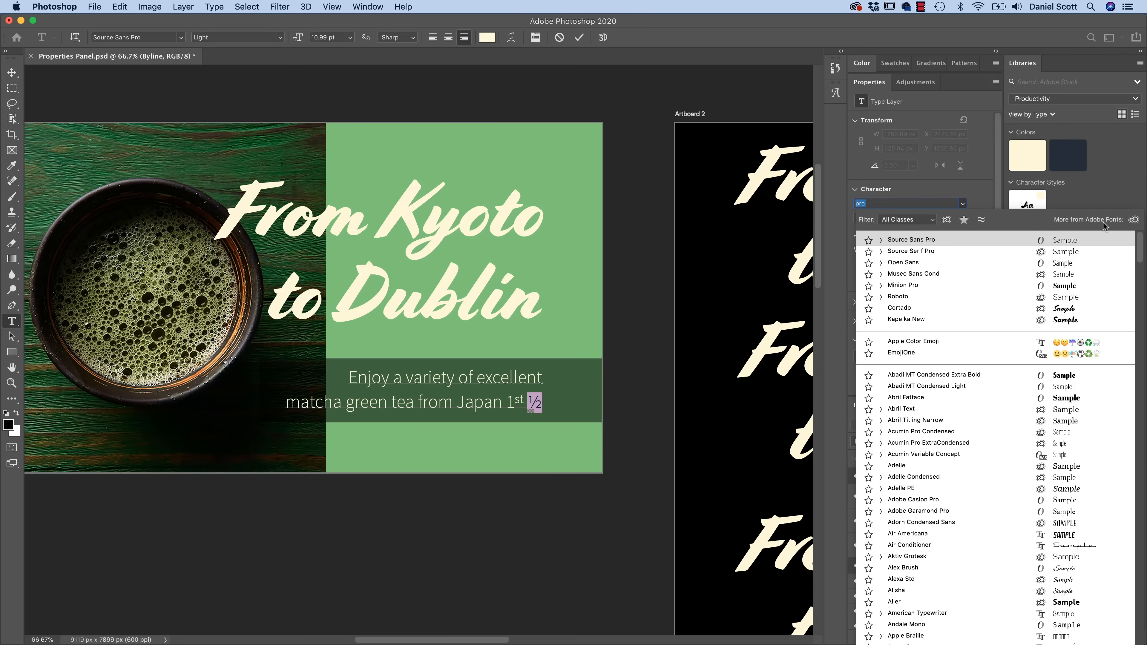
pyautogui.click(1133, 220)
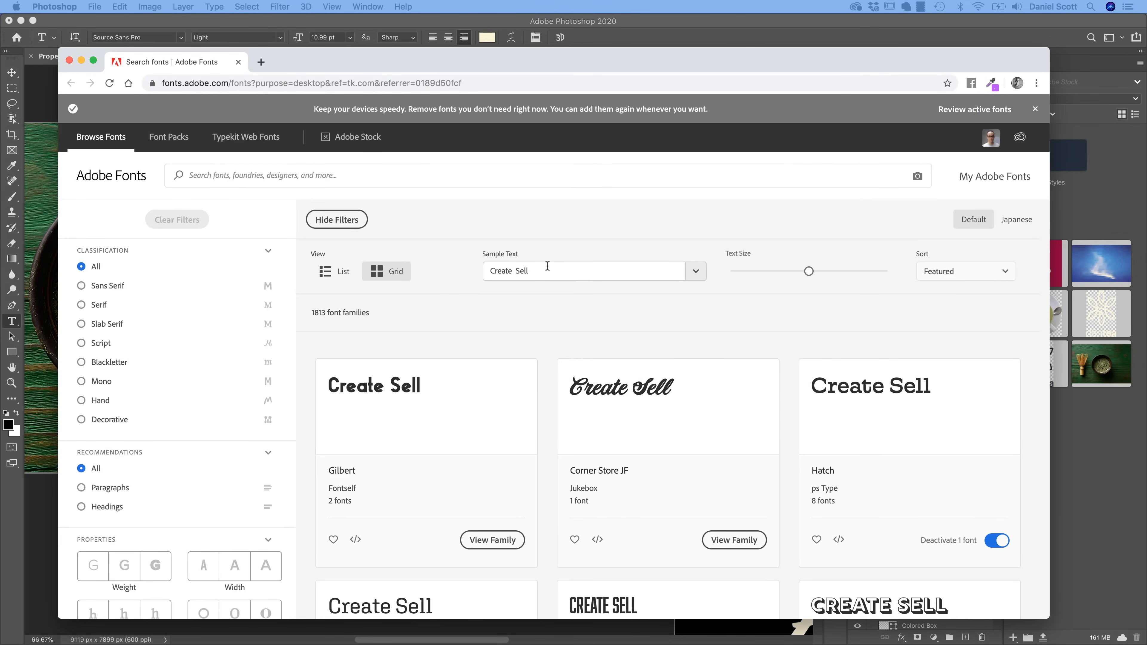
pyautogui.tripleClick(549, 271)
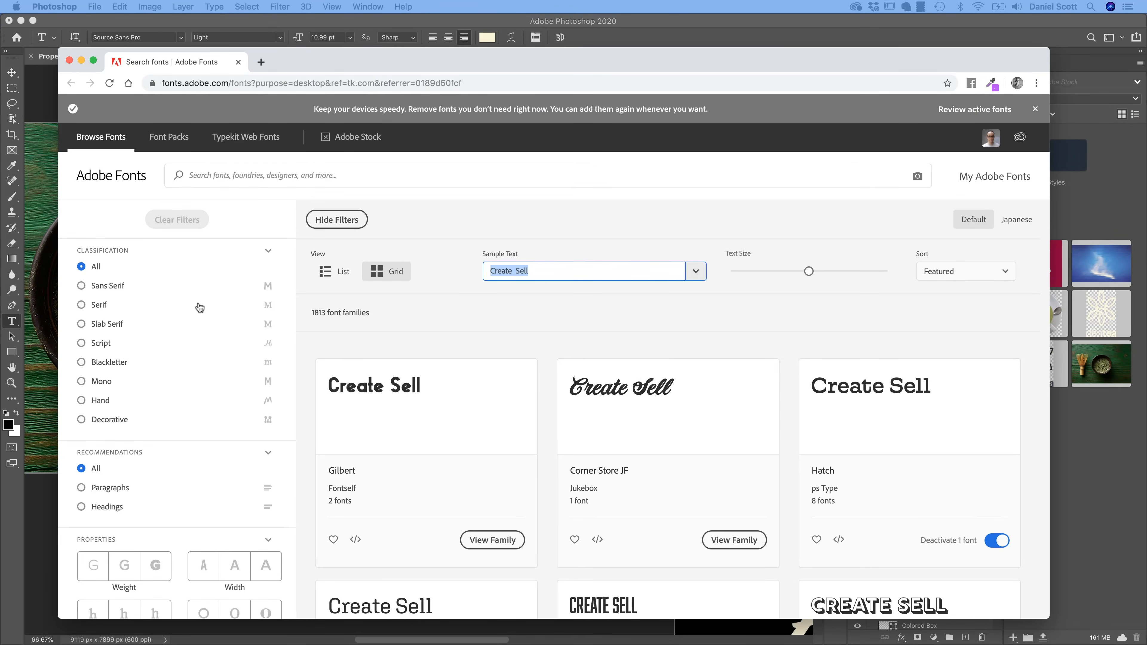
# - Filter the Adobe Fonts families to the Decorative classification with the narrowest width
pyautogui.click(81, 420)
pyautogui.scroll(-2, 179, 422)
pyautogui.scroll(-2, 180, 424)
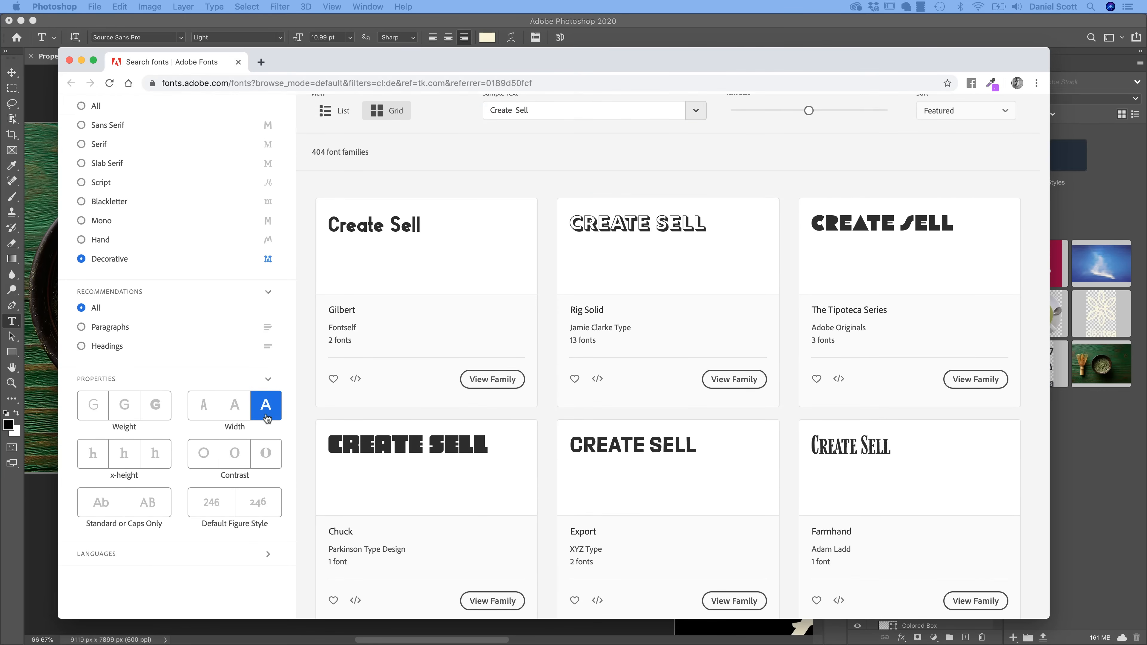
pyautogui.click(203, 405)
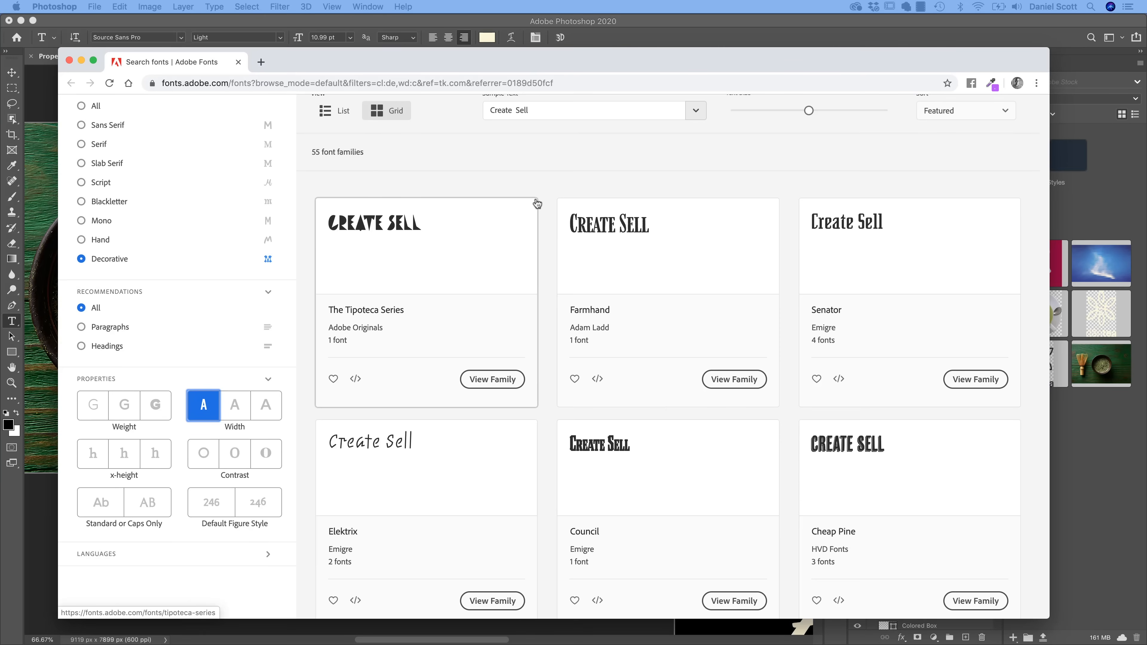
pyautogui.scroll(3, 535, 199)
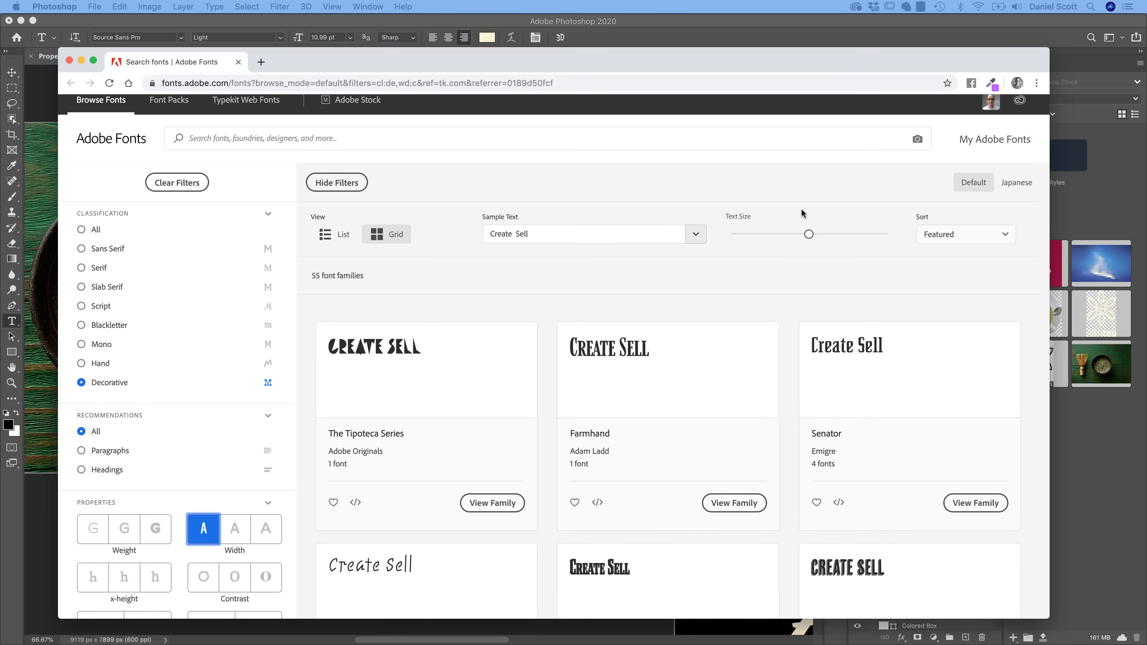
pyautogui.scroll(-2, 801, 208)
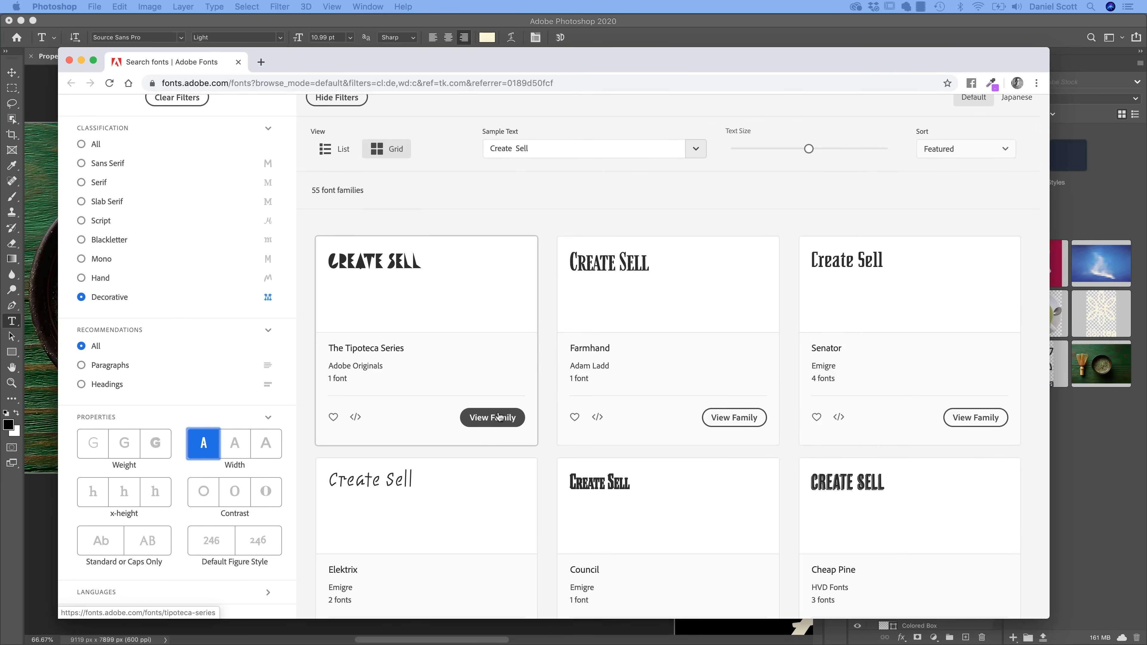
# - View The Tipoteca Series family and activate all four of its fonts
pyautogui.click(506, 419)
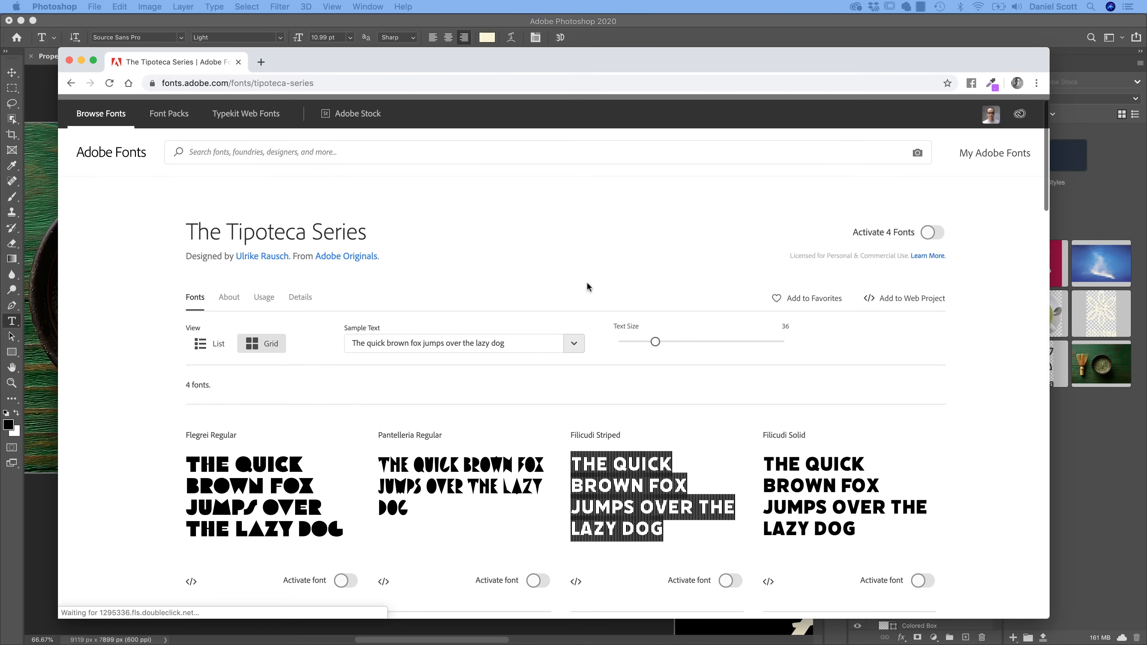
pyautogui.scroll(-3, 429, 257)
pyautogui.scroll(-1, 429, 259)
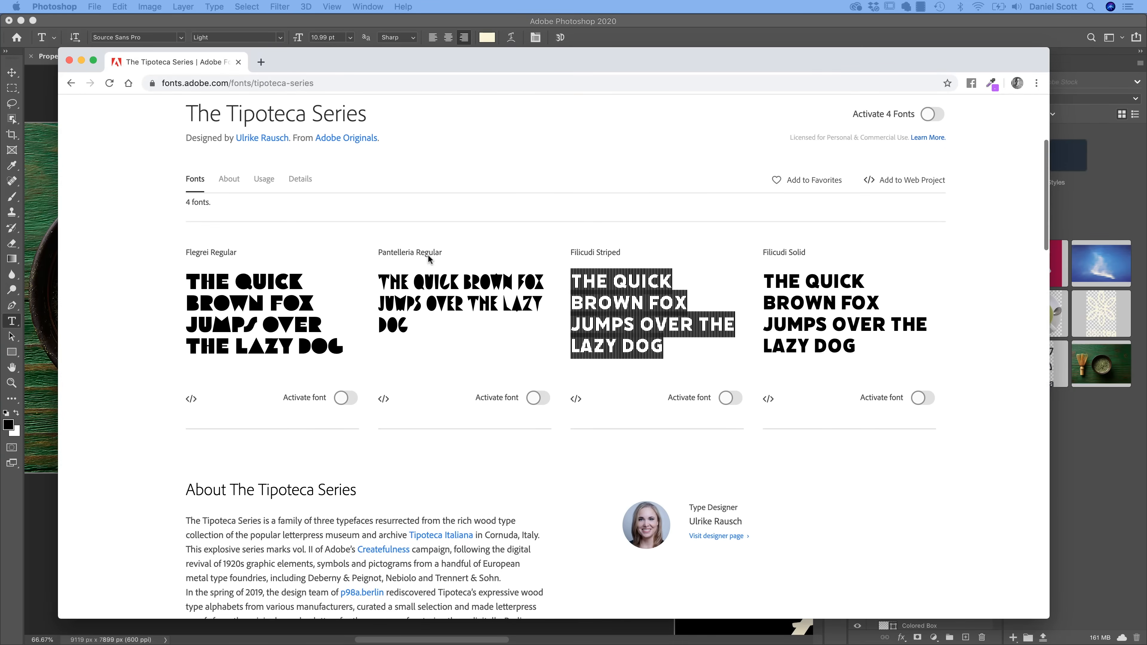
pyautogui.scroll(5, 504, 459)
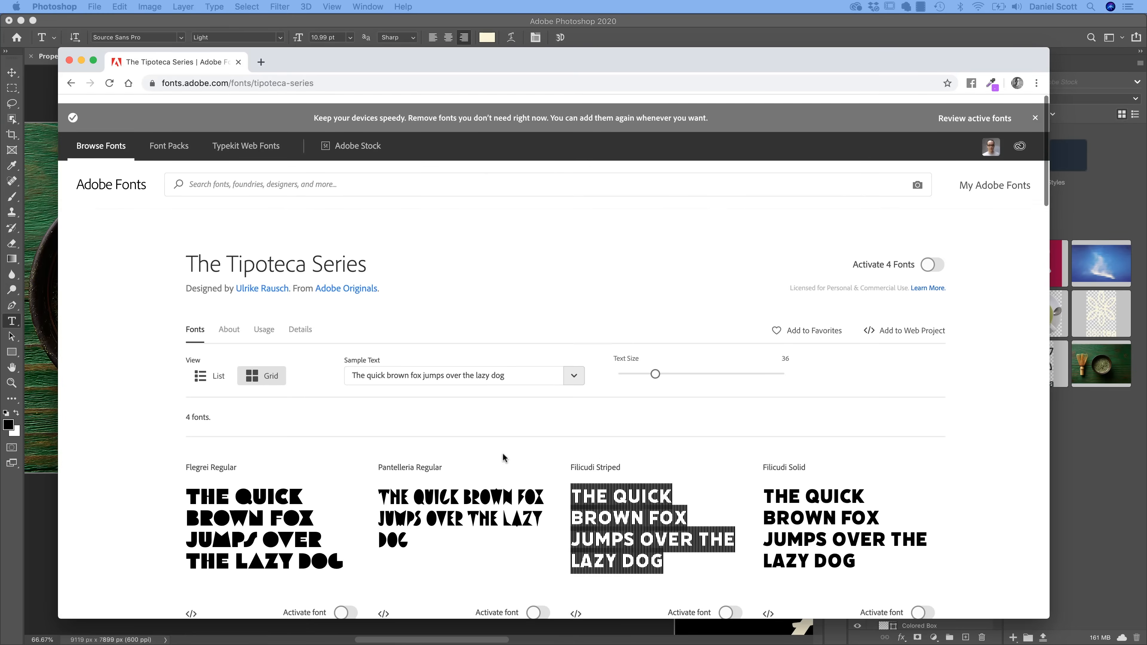
pyautogui.scroll(-10, 790, 361)
pyautogui.scroll(5, 770, 392)
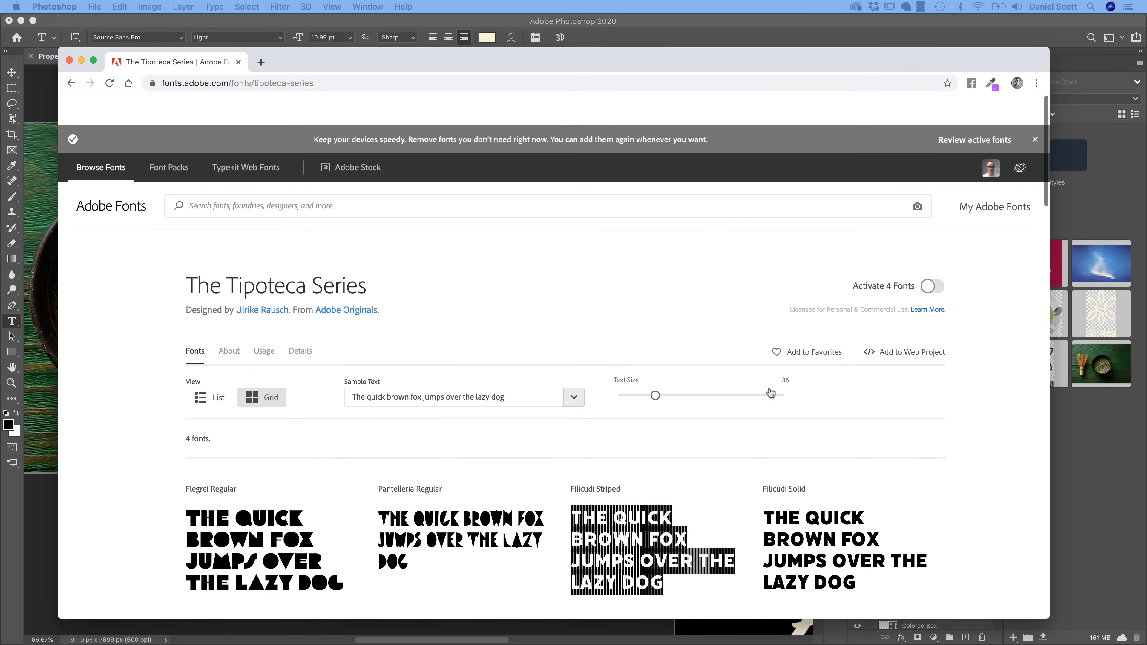
pyautogui.click(933, 257)
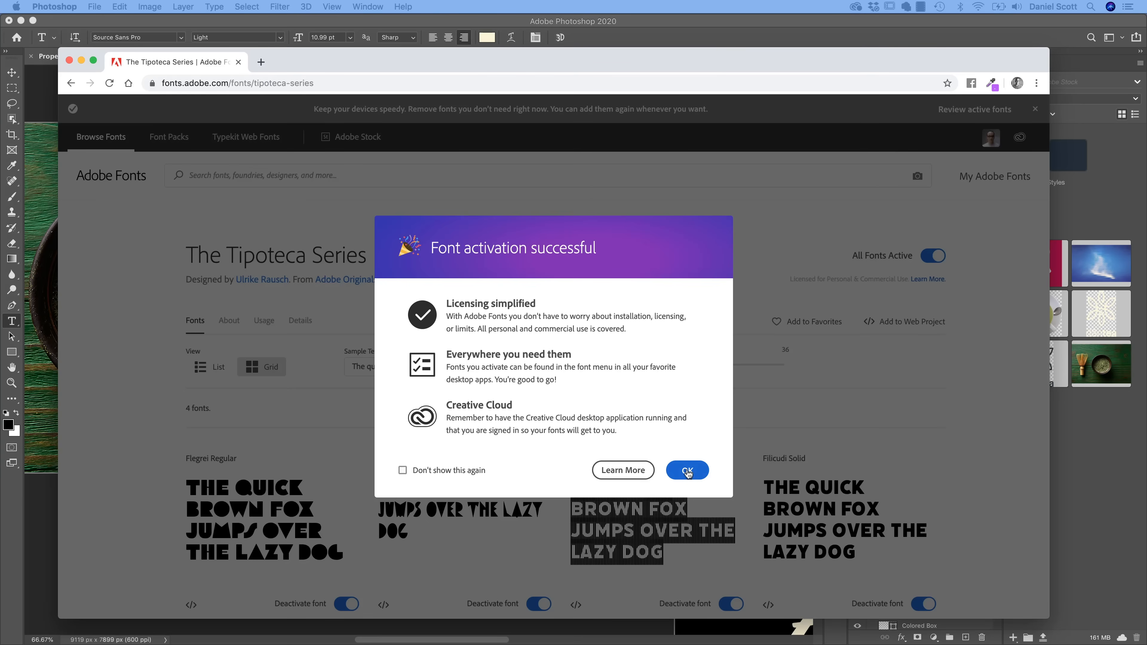
pyautogui.click(687, 470)
# - Bring up the Creative Cloud desktop app and close its window again
pyautogui.click(839, 7)
pyautogui.click(855, 7)
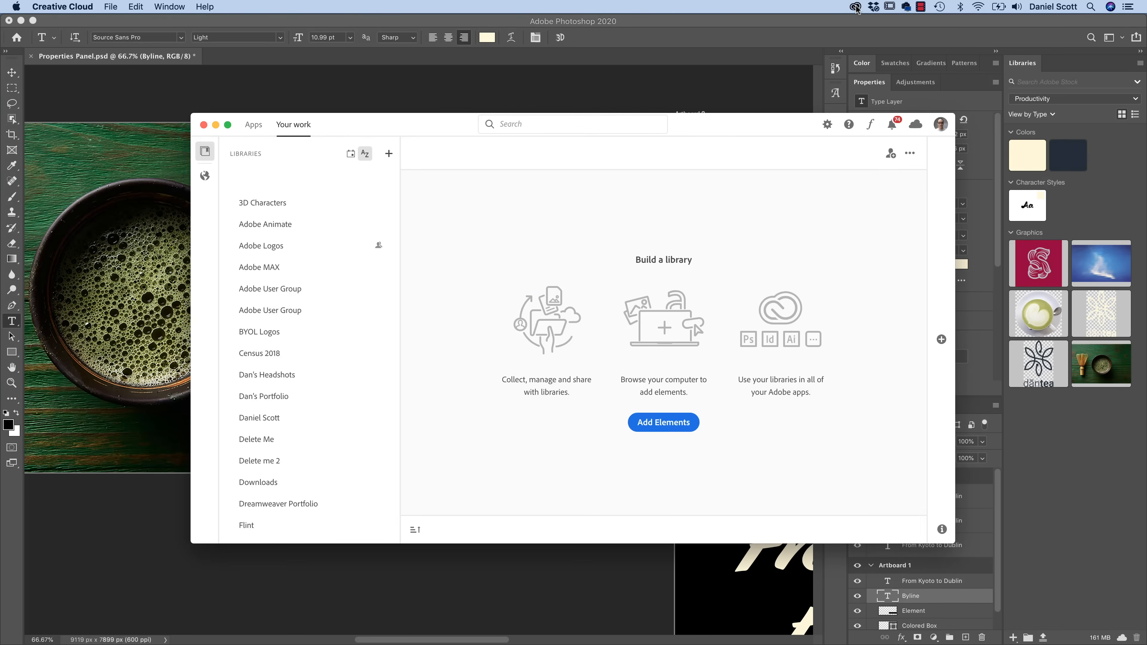
pyautogui.click(204, 124)
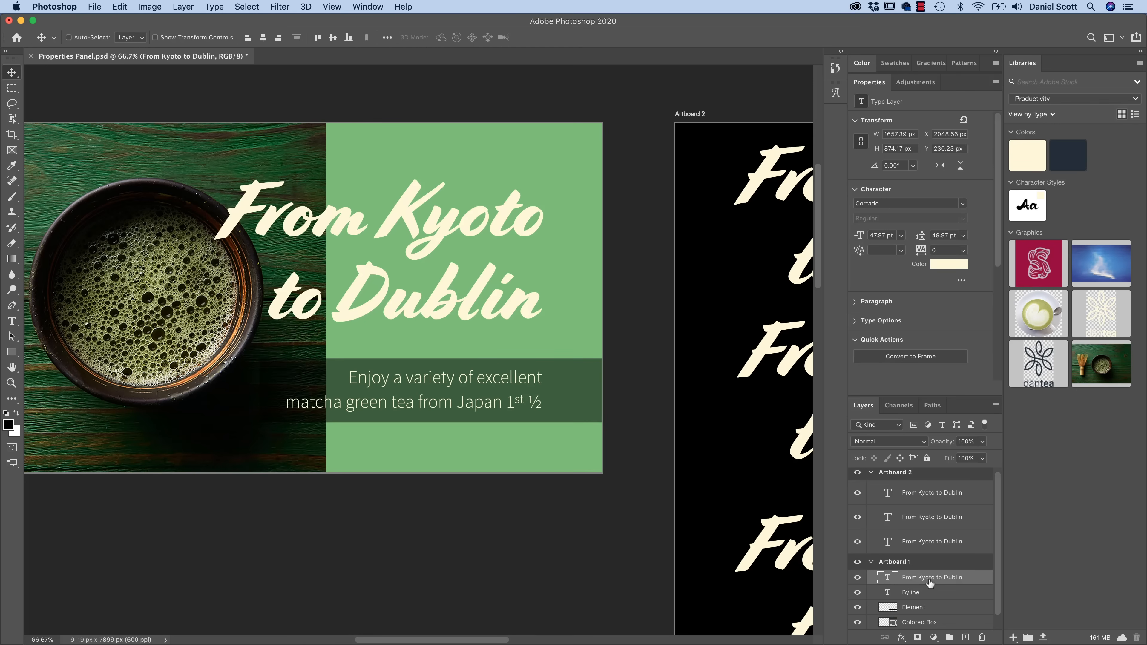
# - Place the Mosaik 09 library graphic over the Artboard 1 heading at about X 3021 px, Y 662 px
pyautogui.moveTo(917, 583); pyautogui.dragTo(409, 254)
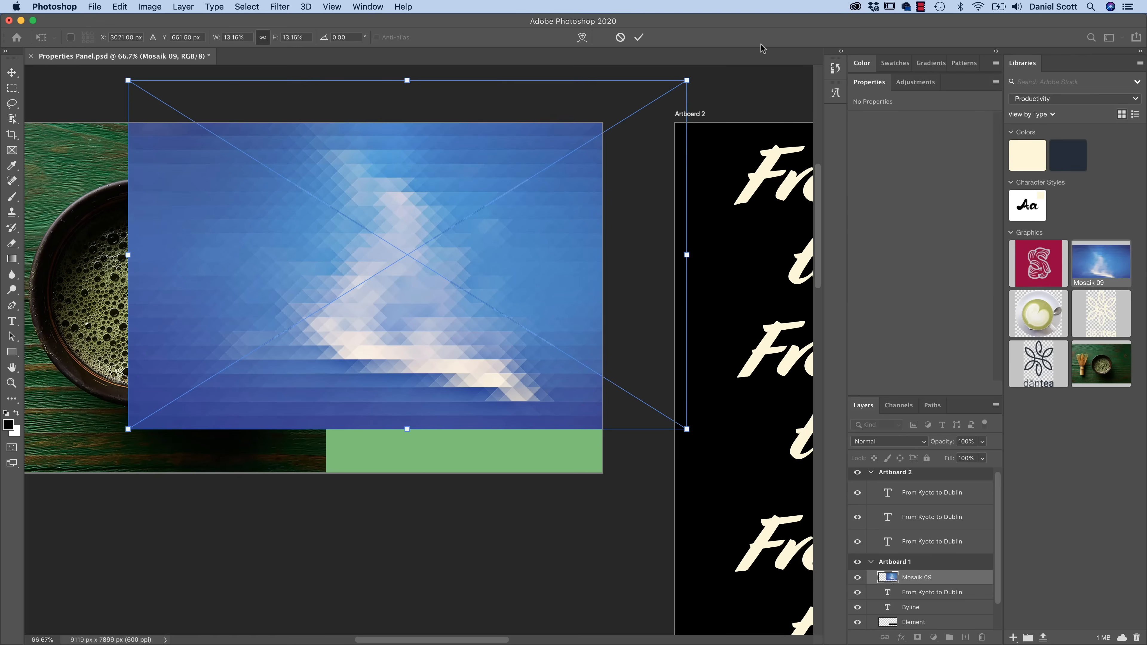
# - Scale the placed Mosaik 09 image to about 10% over the artboard's green side and move its layer below the heading text layer
pyautogui.moveTo(687, 80); pyautogui.dragTo(577, 186)
pyautogui.moveTo(528, 232); pyautogui.dragTo(554, 217)
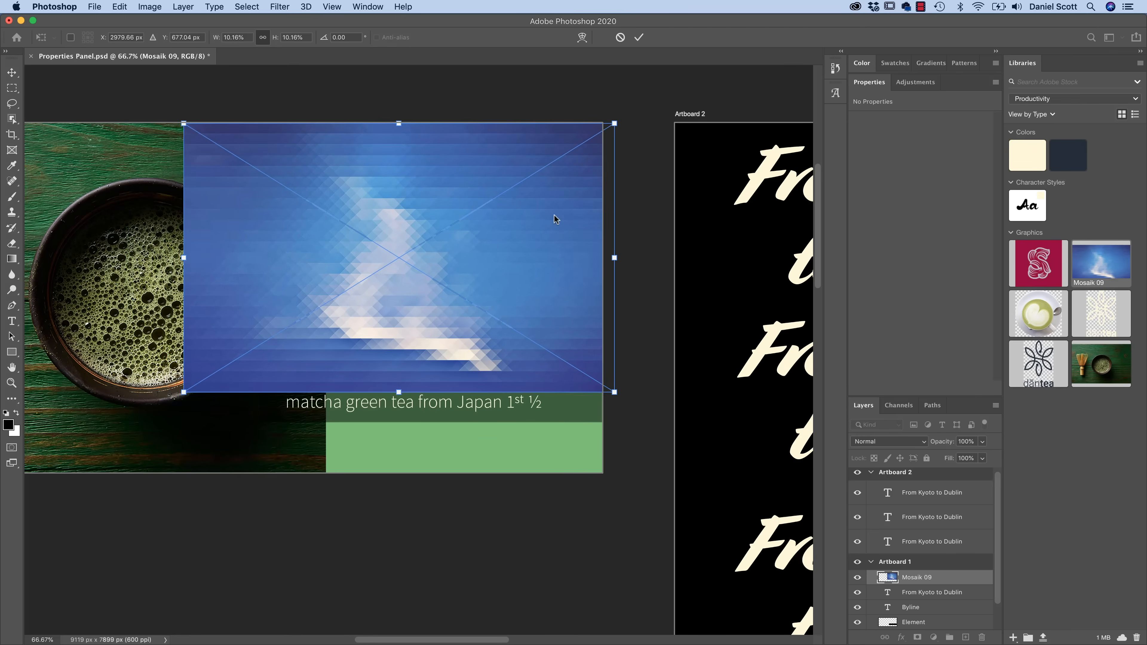
pyautogui.press('Return')
pyautogui.scroll(-1, 944, 562)
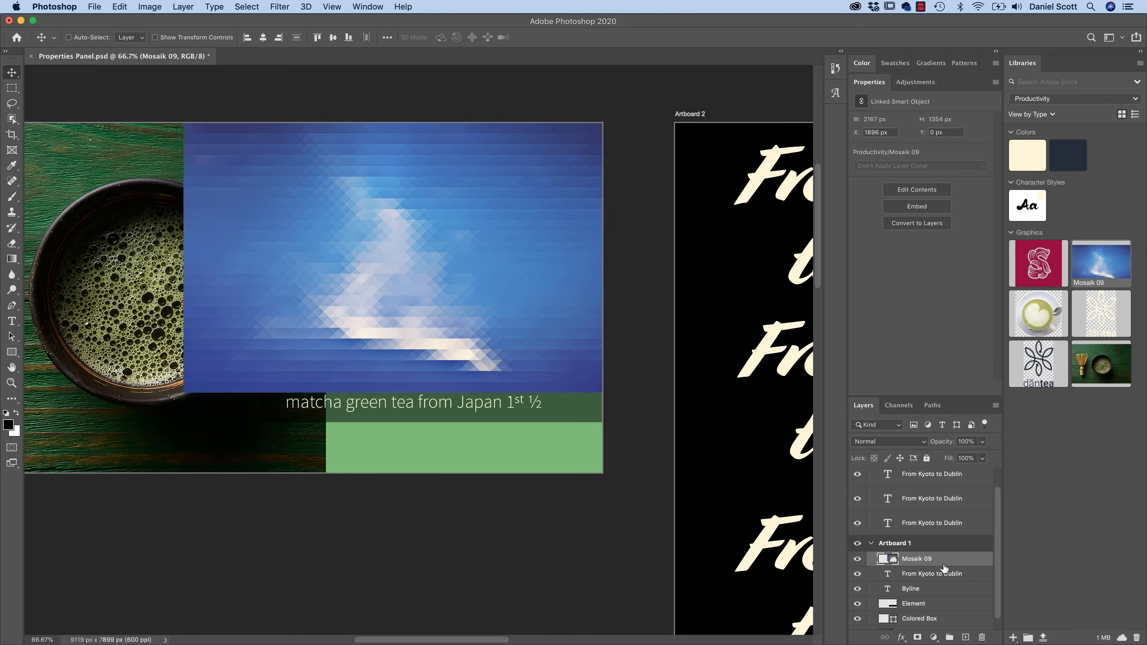
pyautogui.moveTo(944, 562); pyautogui.dragTo(942, 581)
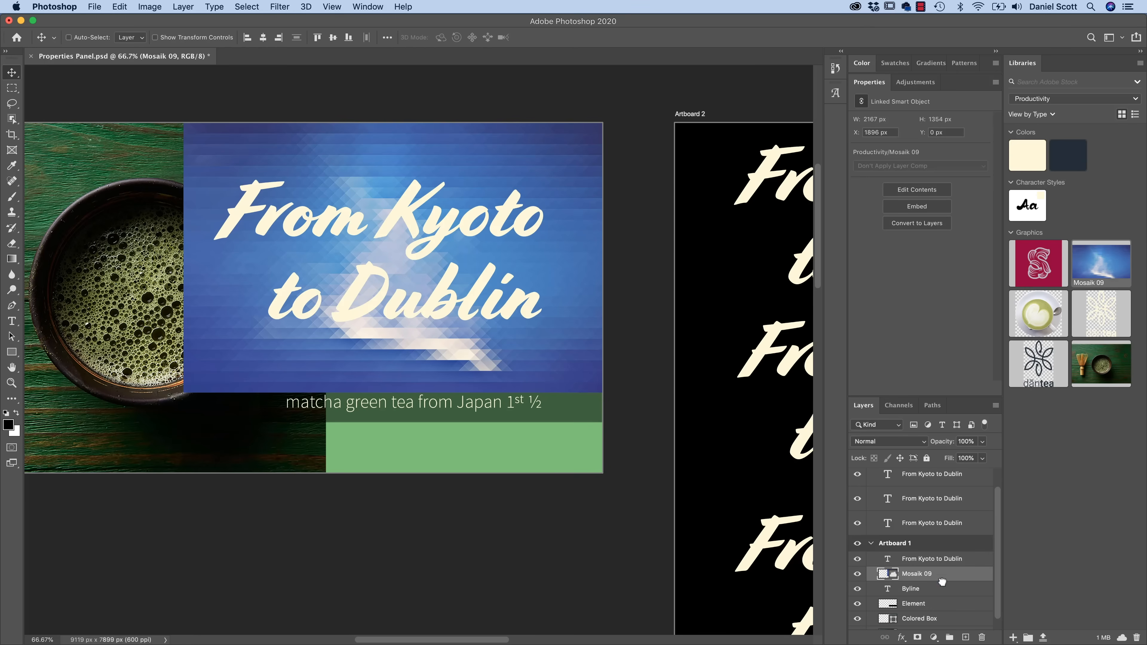
# - Convert the "From Kyoto to Dublin" heading on Artboard 1 into a frame of the same name containing the Mosaik 09 image
pyautogui.click(939, 560)
pyautogui.click(913, 357)
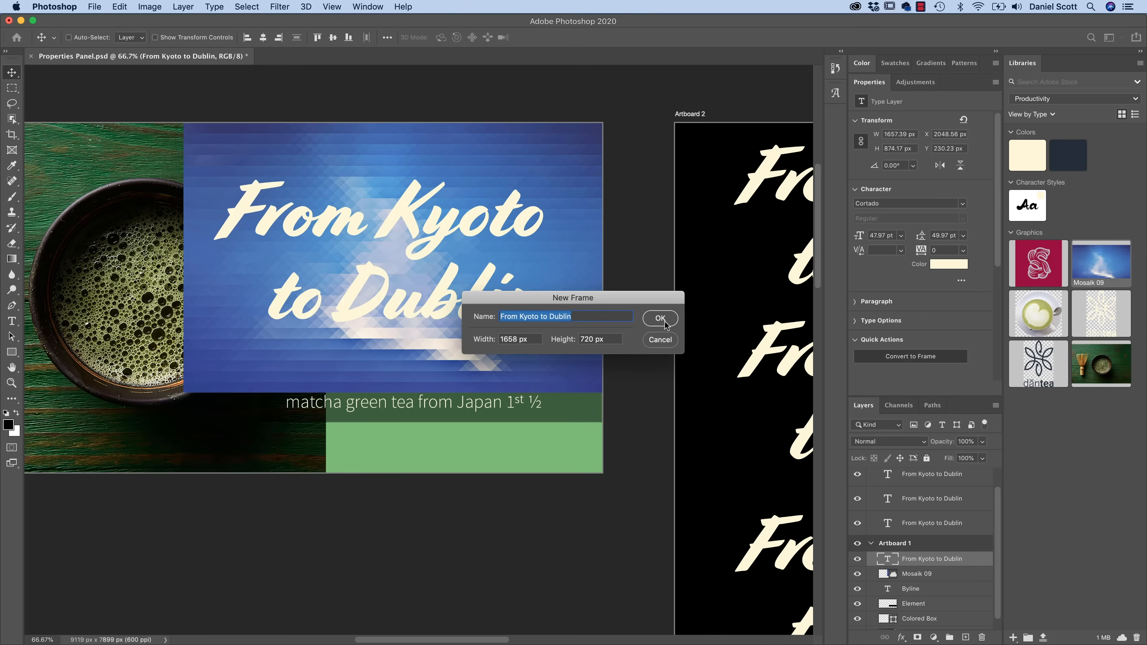
pyautogui.click(660, 319)
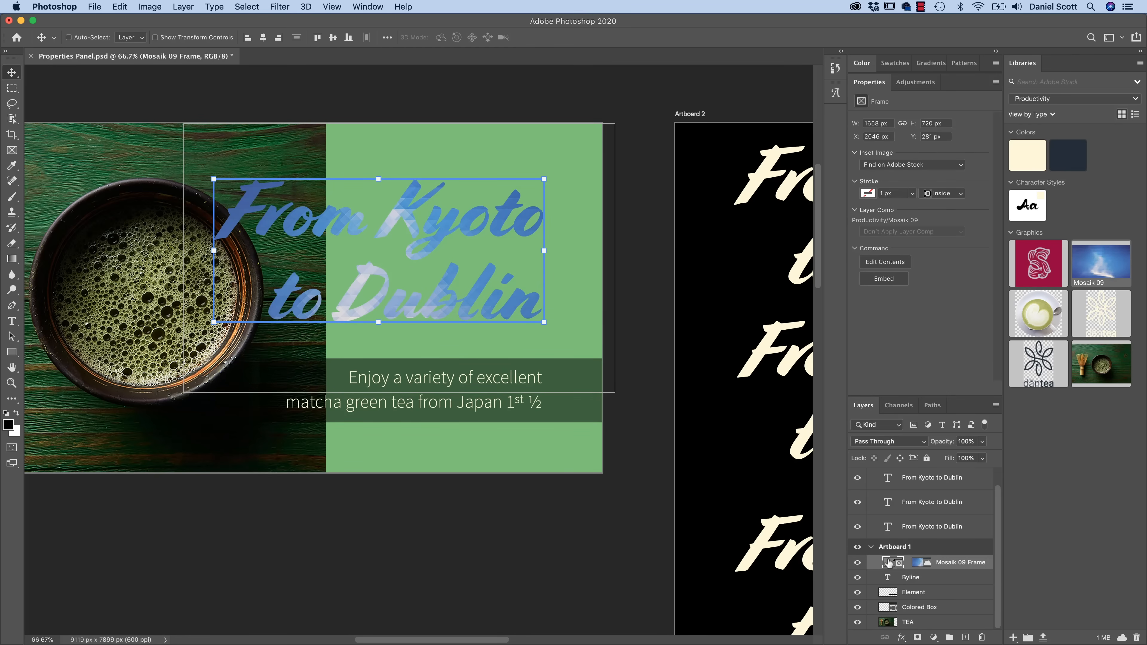
# - Shift the Mosaik 09 image down and left inside the heading frame, and nudge the frame and its image slightly up
pyautogui.click(919, 567)
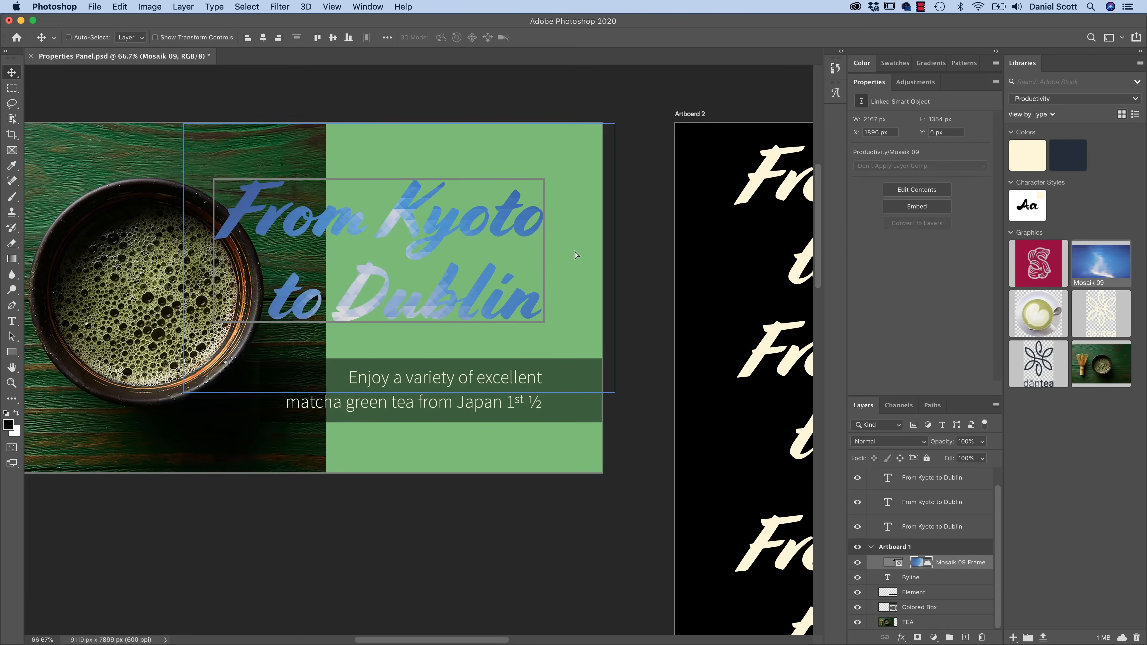
pyautogui.moveTo(597, 276); pyautogui.dragTo(577, 296)
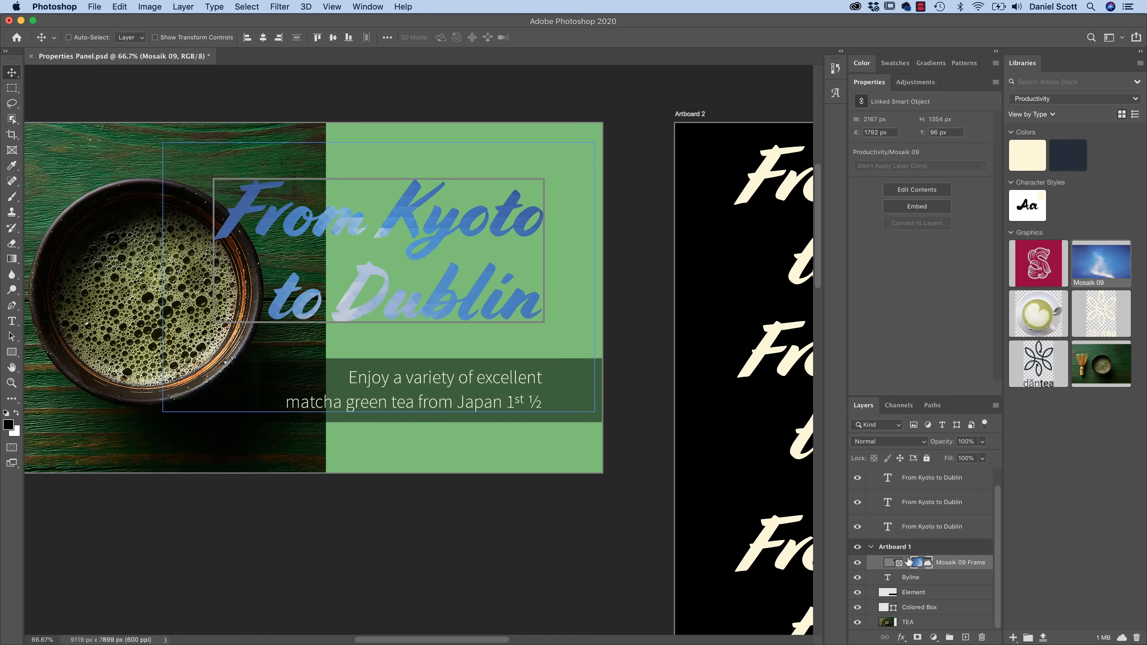
pyautogui.click(888, 564)
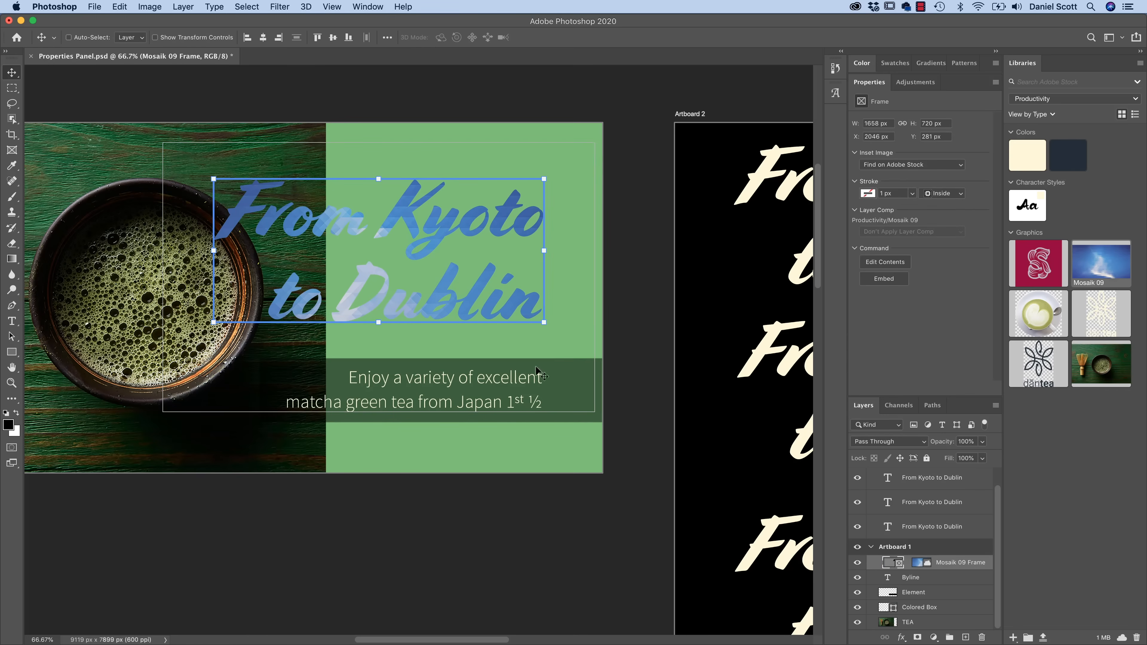
pyautogui.moveTo(541, 373); pyautogui.dragTo(519, 344)
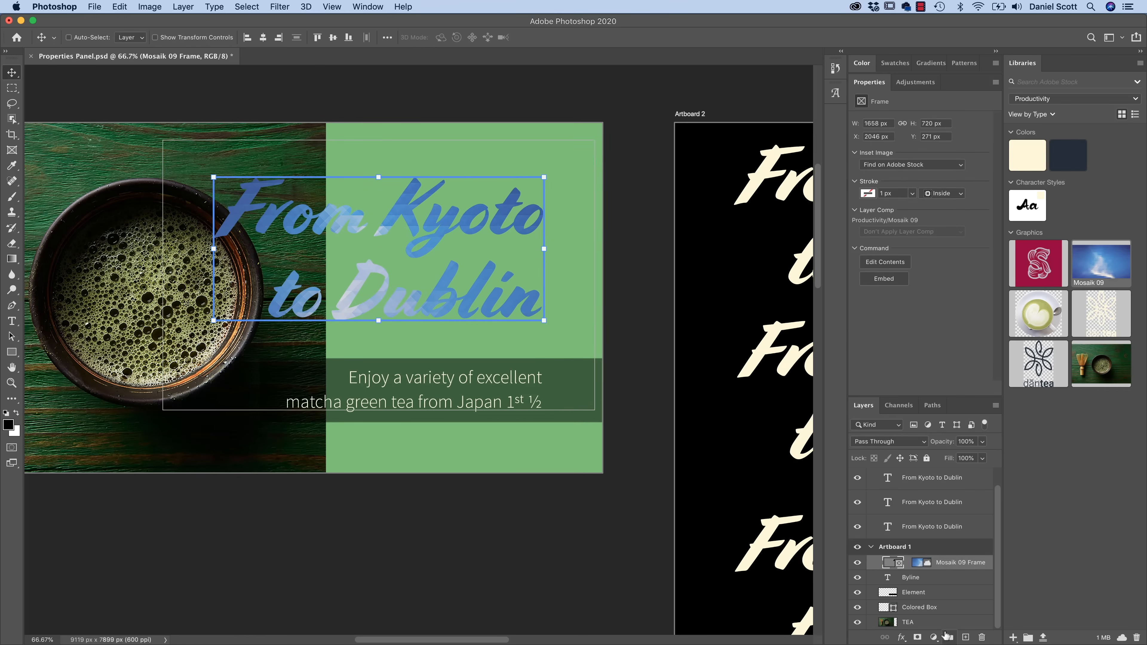
pyautogui.click(917, 565)
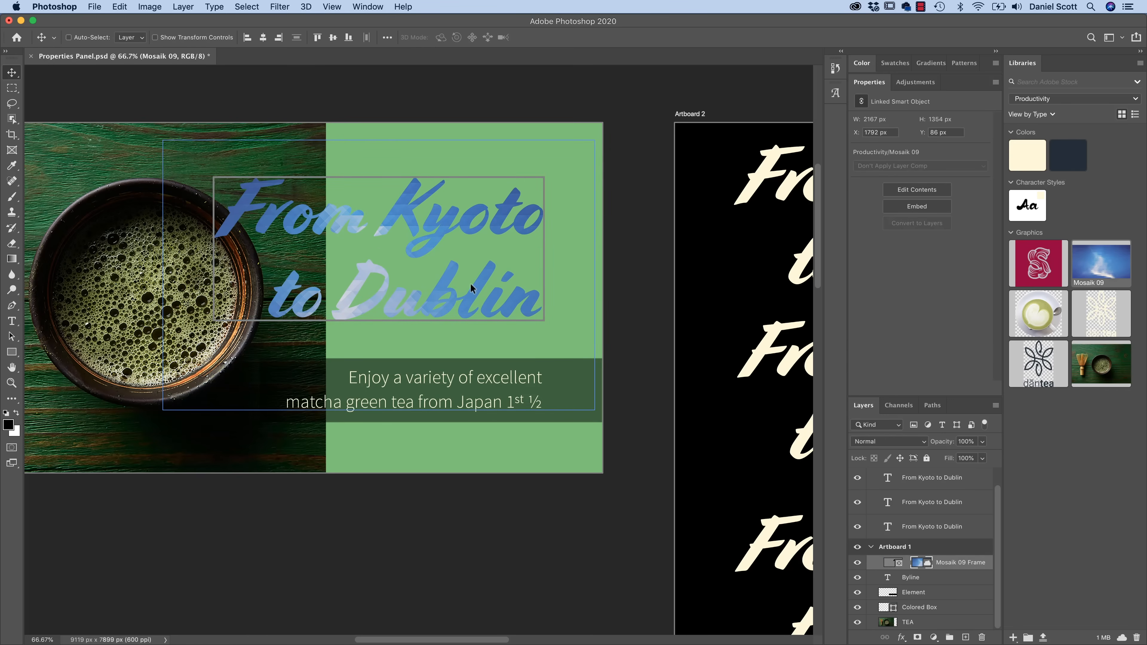
pyautogui.moveTo(471, 287); pyautogui.dragTo(471, 284)
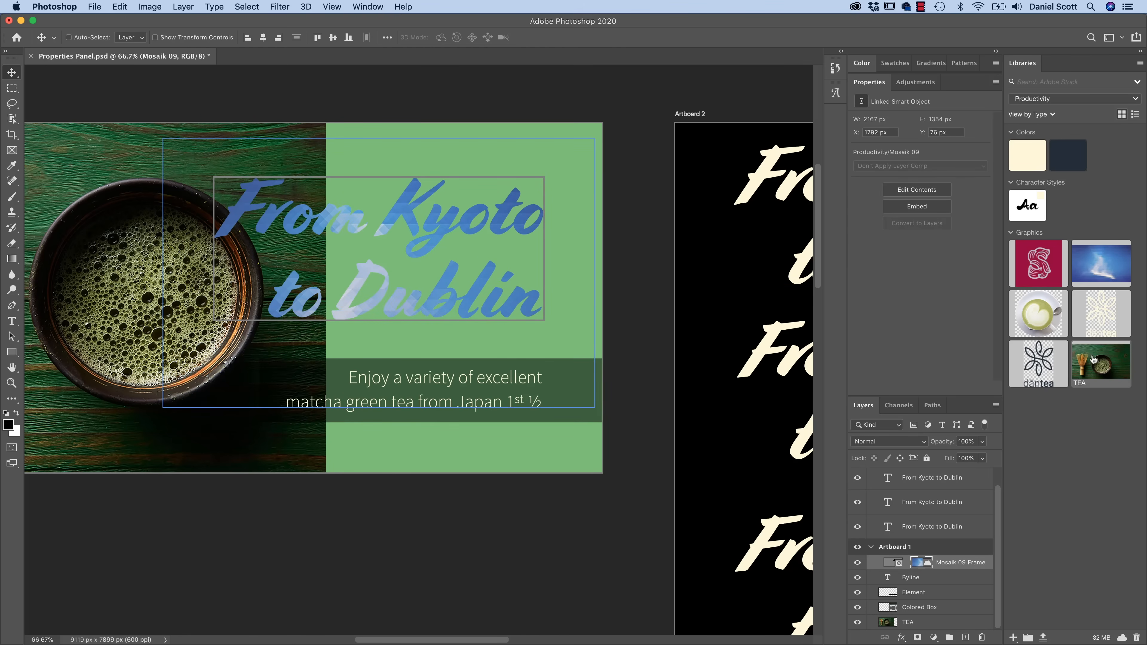
# - Drop the TEA graphic from the library into the heading frame to replace its image
pyautogui.moveTo(1093, 359); pyautogui.dragTo(437, 302)
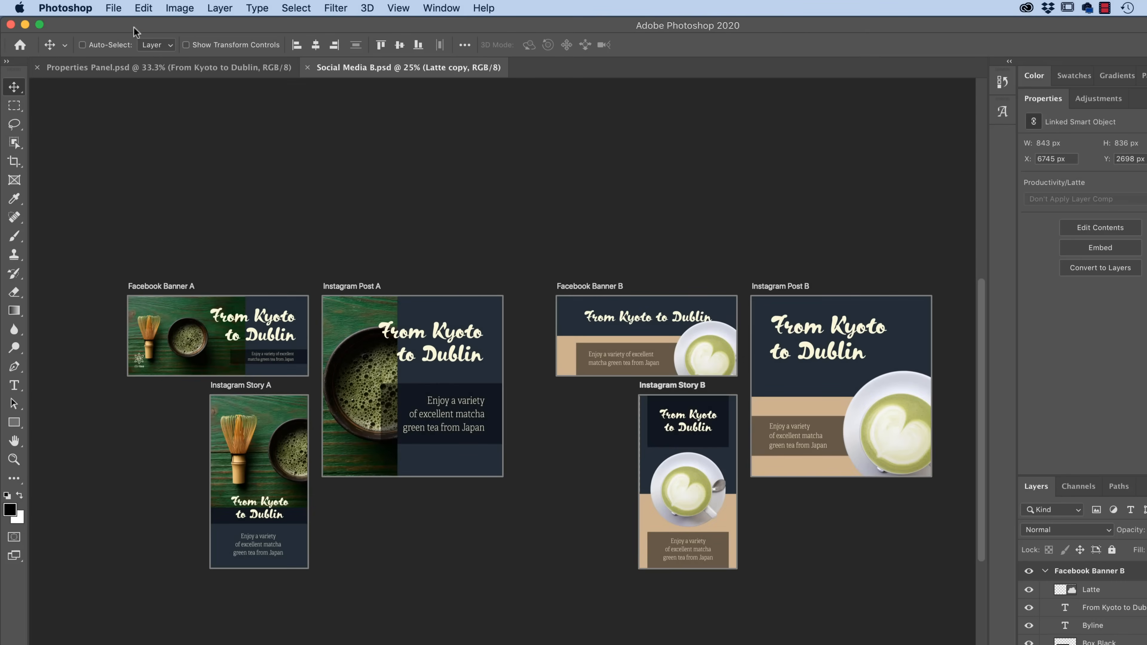
# - Open the Export As settings for the Social Media B artboards and compare Facebook Banner B in a 2-Up preview at 100%
pyautogui.click(113, 8)
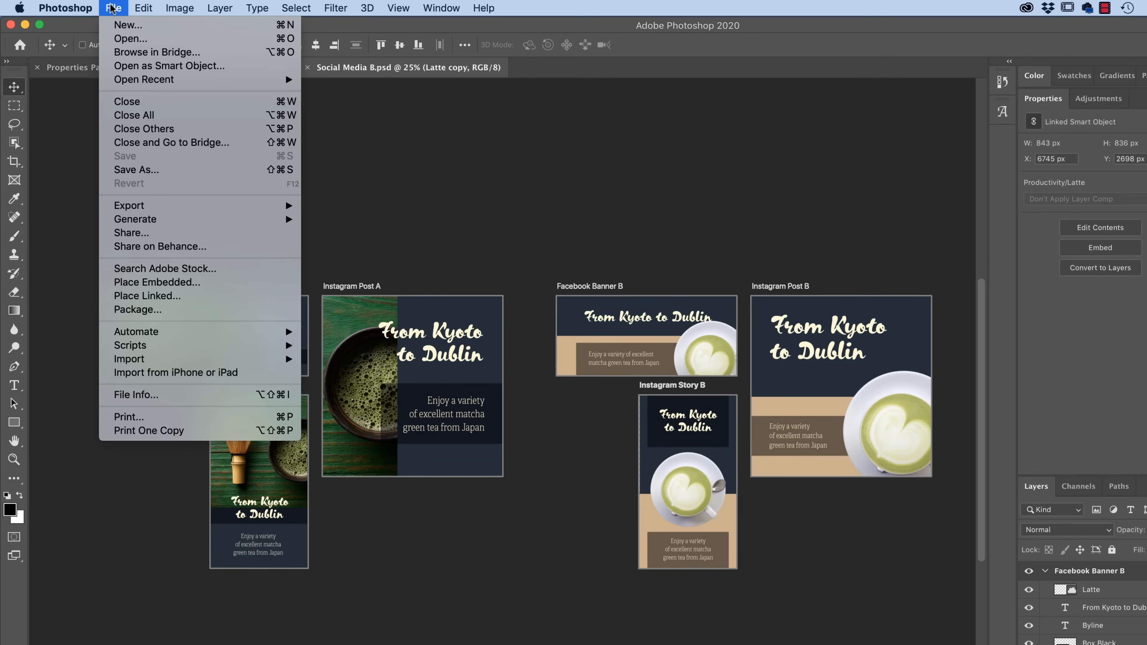
pyautogui.moveTo(159, 206)
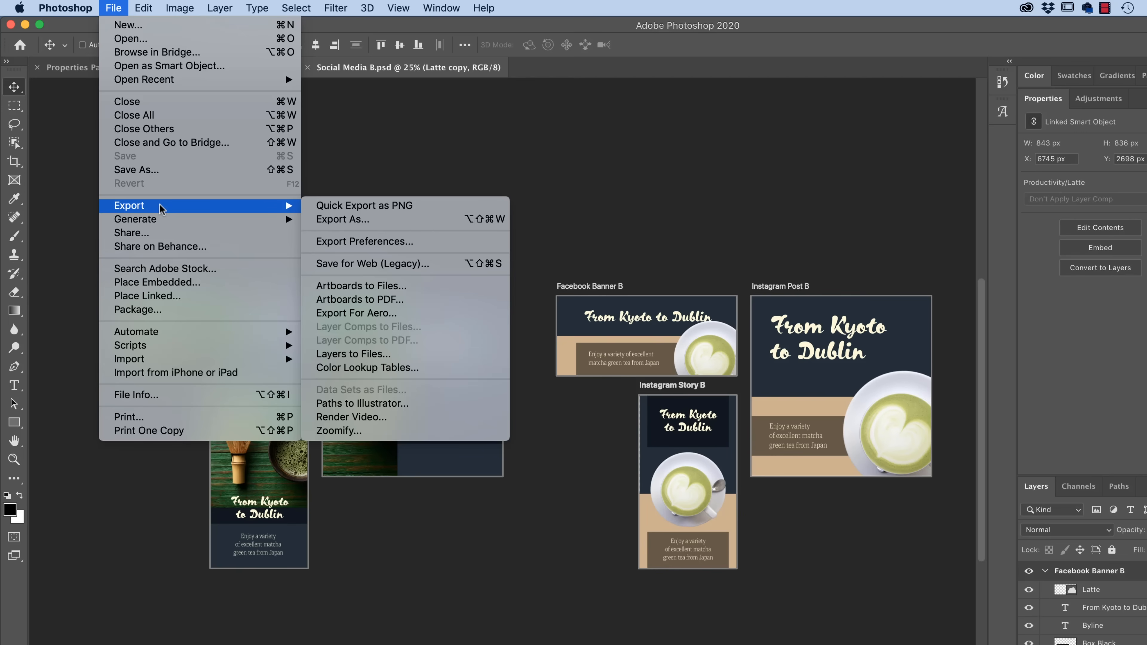
pyautogui.click(349, 219)
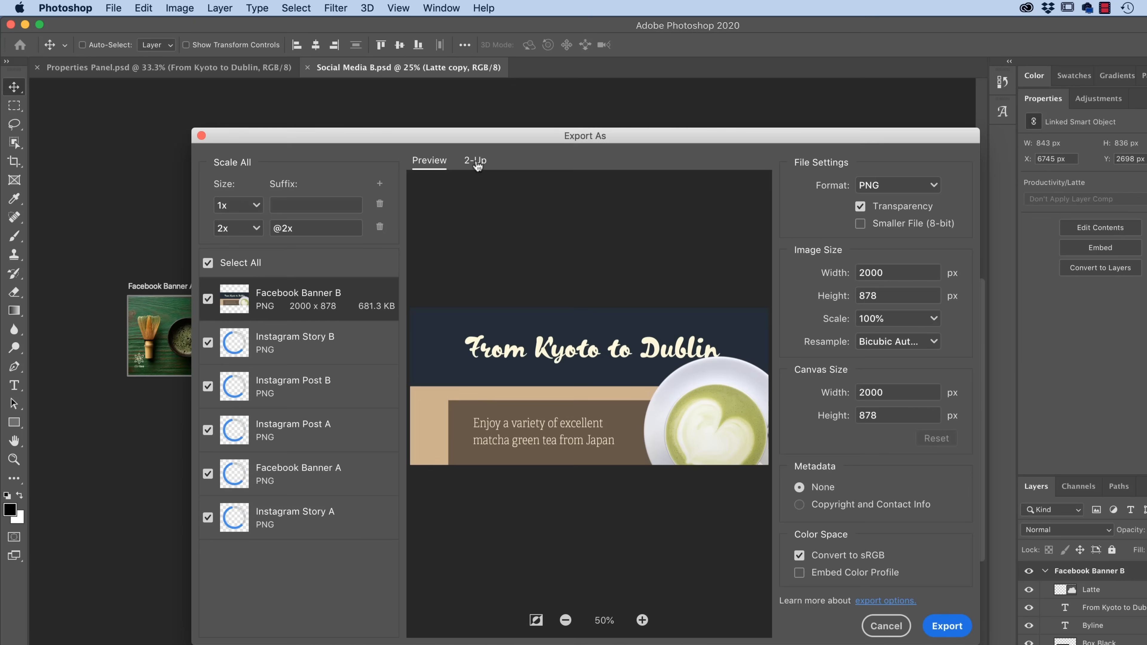
pyautogui.click(484, 166)
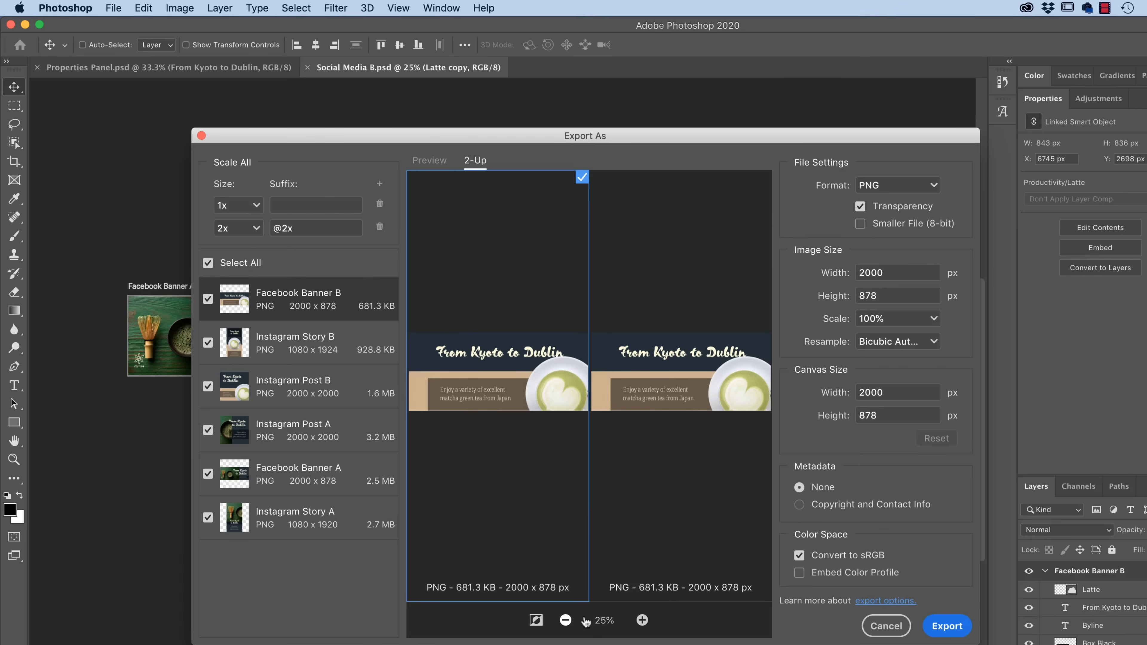
pyautogui.click(642, 620)
pyautogui.hscroll(5, 514, 457)
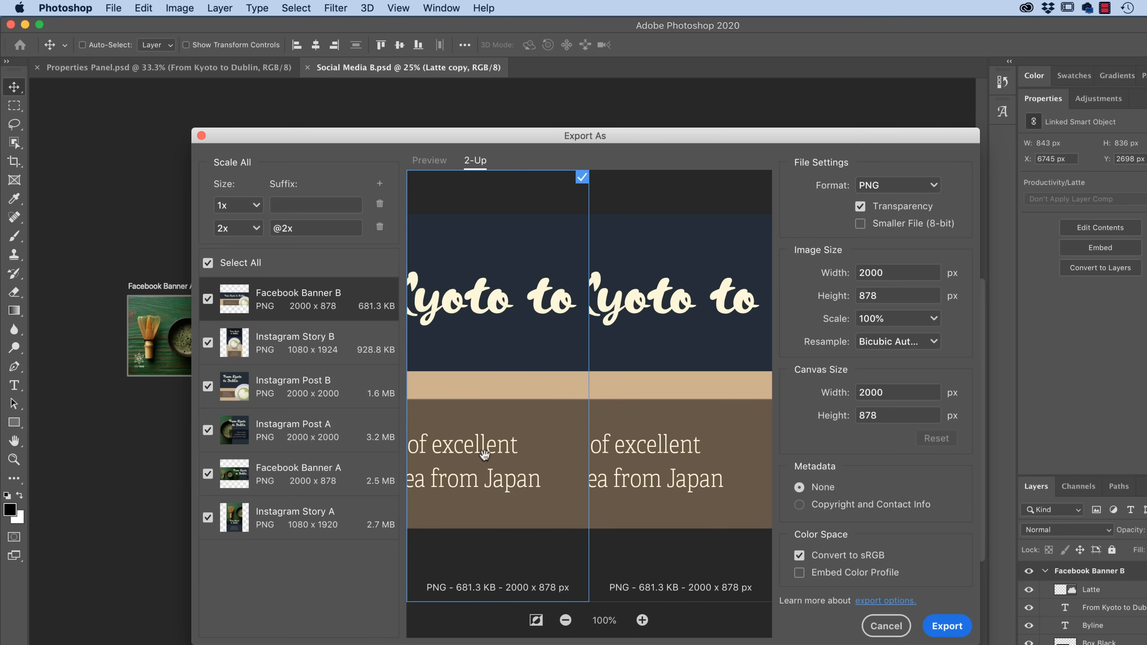
pyautogui.hscroll(4, 519, 445)
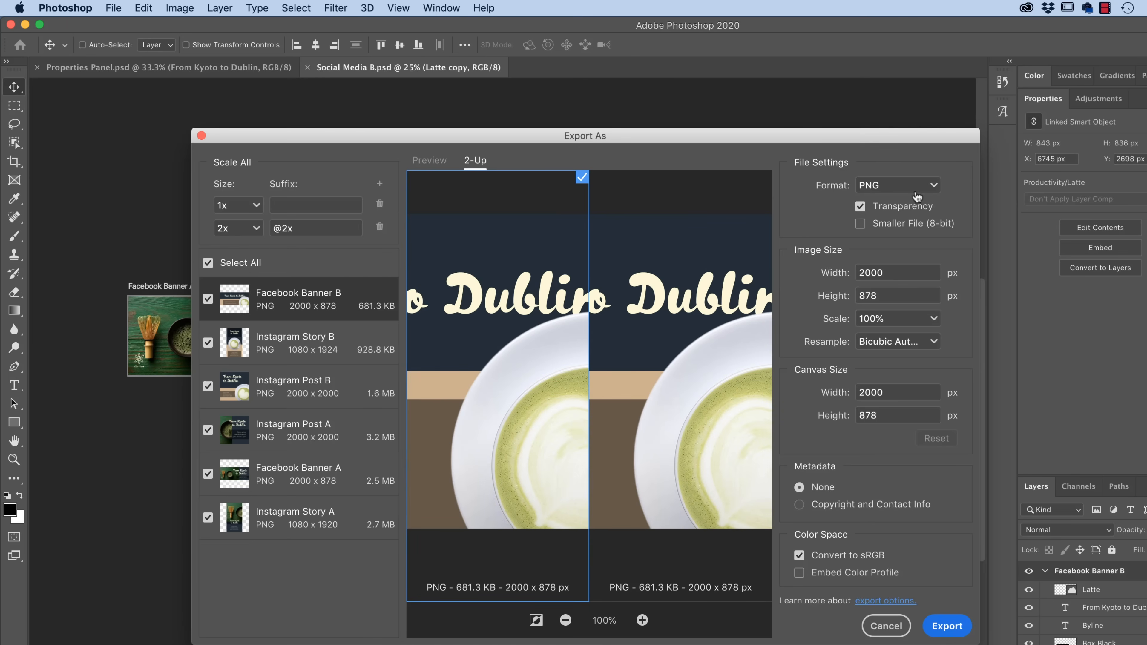
# - Set Facebook Banner B's export format to JPG at 1% quality and compare it with the PNG version at 400% magnification
pyautogui.click(905, 189)
pyautogui.click(881, 222)
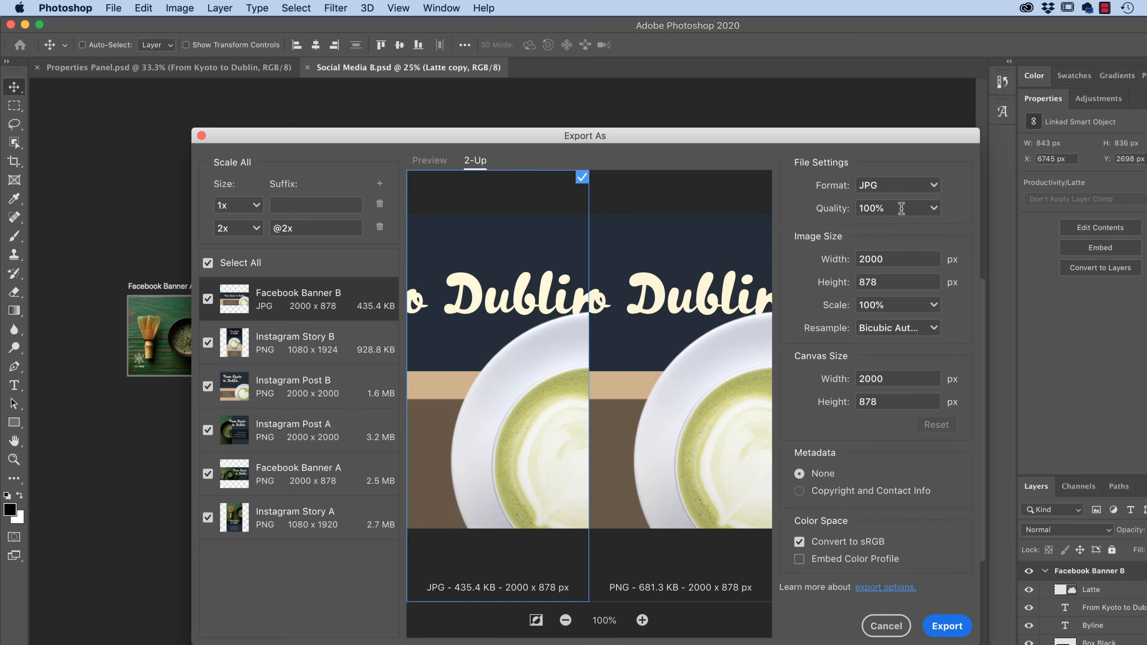
pyautogui.click(934, 208)
pyautogui.moveTo(948, 237); pyautogui.dragTo(853, 237)
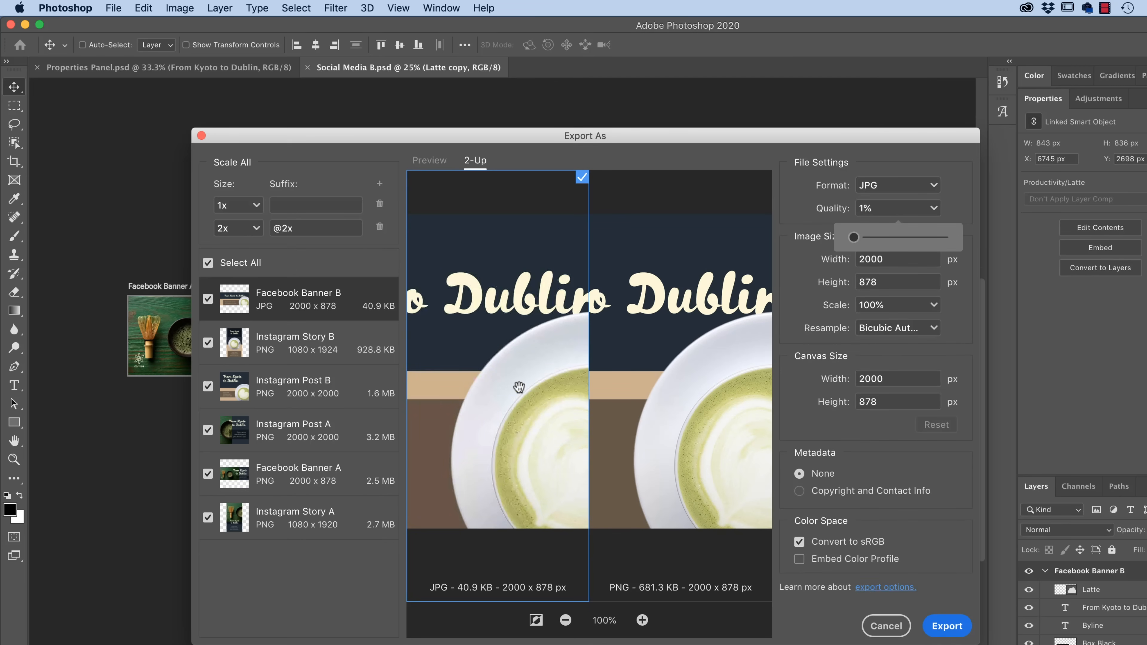
pyautogui.click(642, 620)
pyautogui.moveTo(464, 459); pyautogui.dragTo(505, 429)
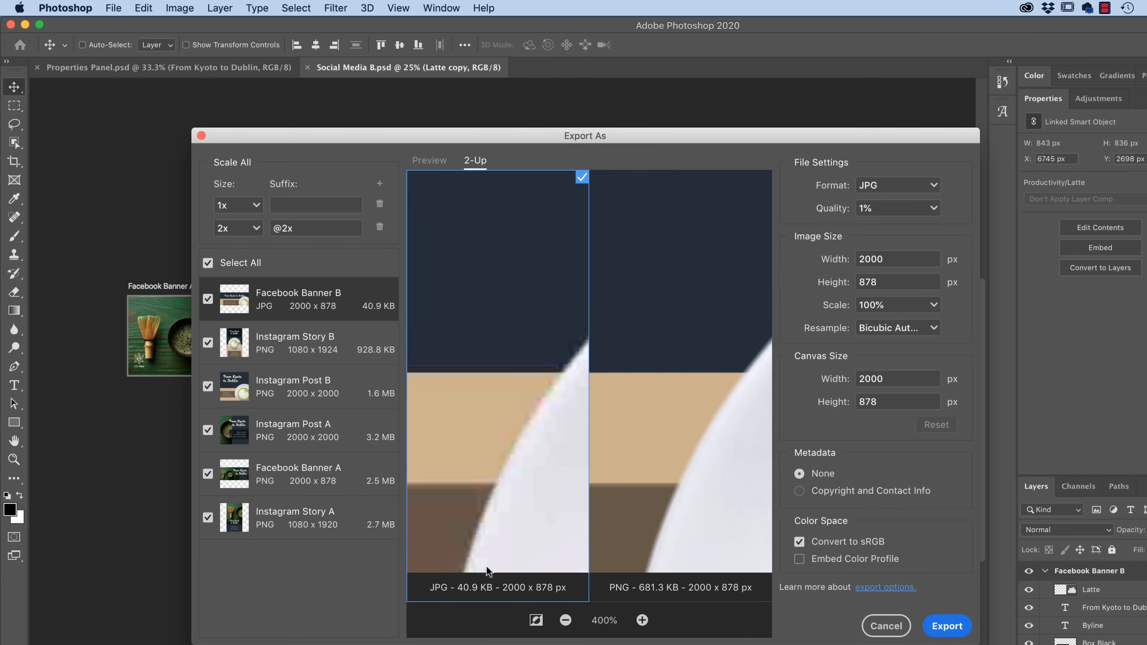
# - Return to the single preview and set Facebook Banner B's JPG quality to 42%
pyautogui.click(432, 162)
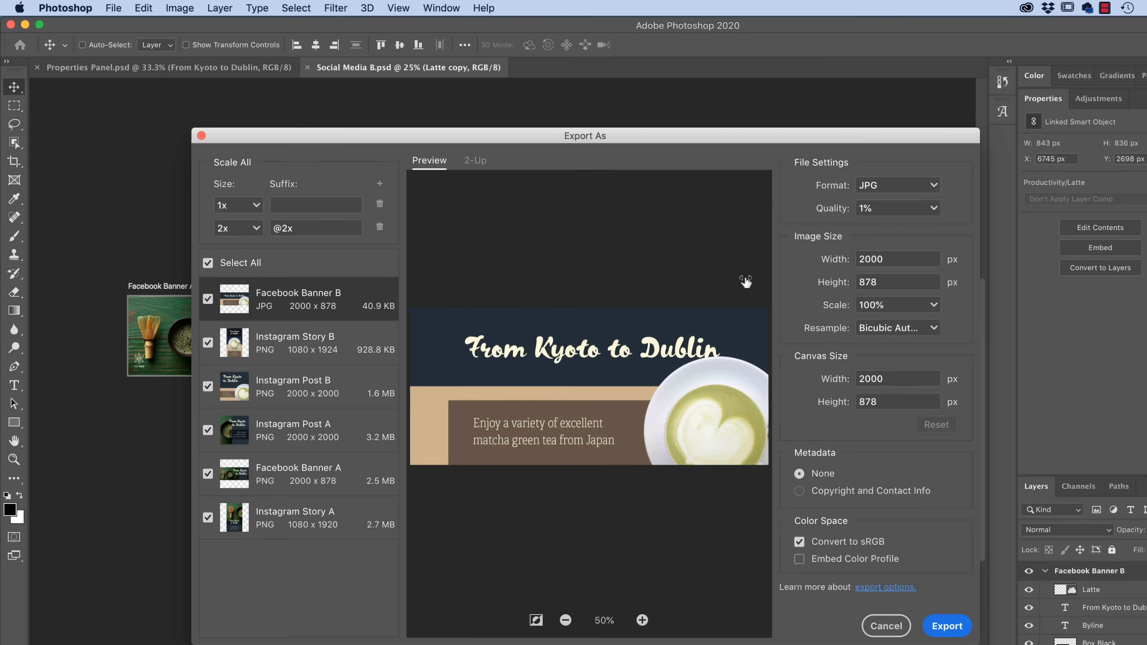
pyautogui.click(933, 208)
pyautogui.moveTo(850, 238); pyautogui.dragTo(890, 237)
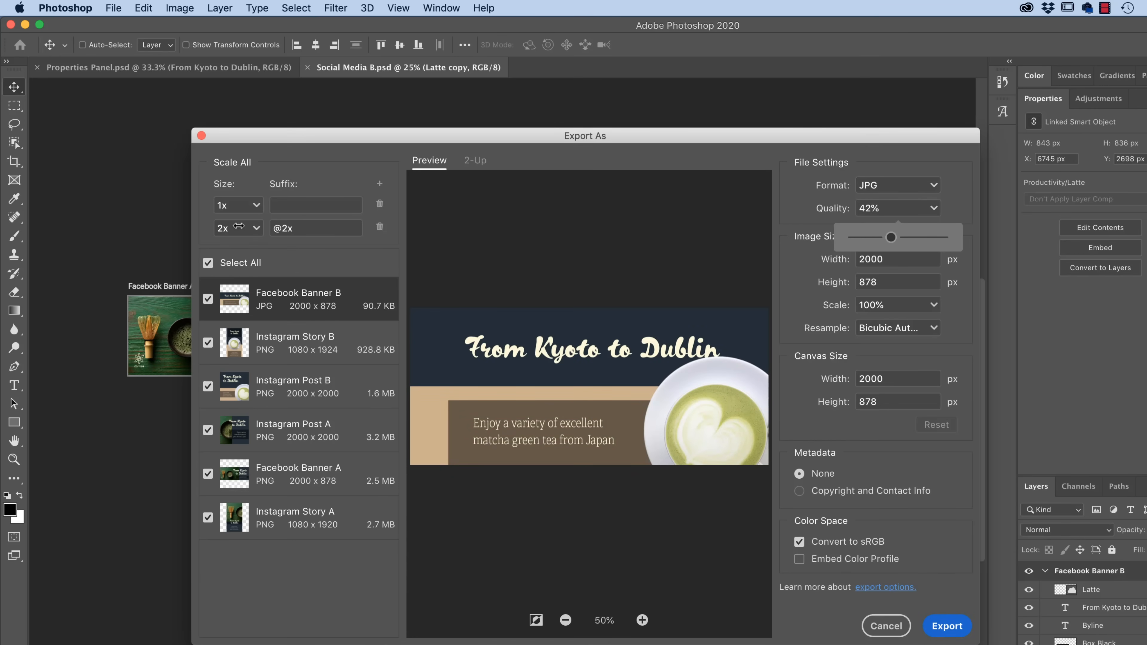
# - Export all the artboards at 1x and 2x sizes to the Desktop folder
pyautogui.press('Return')
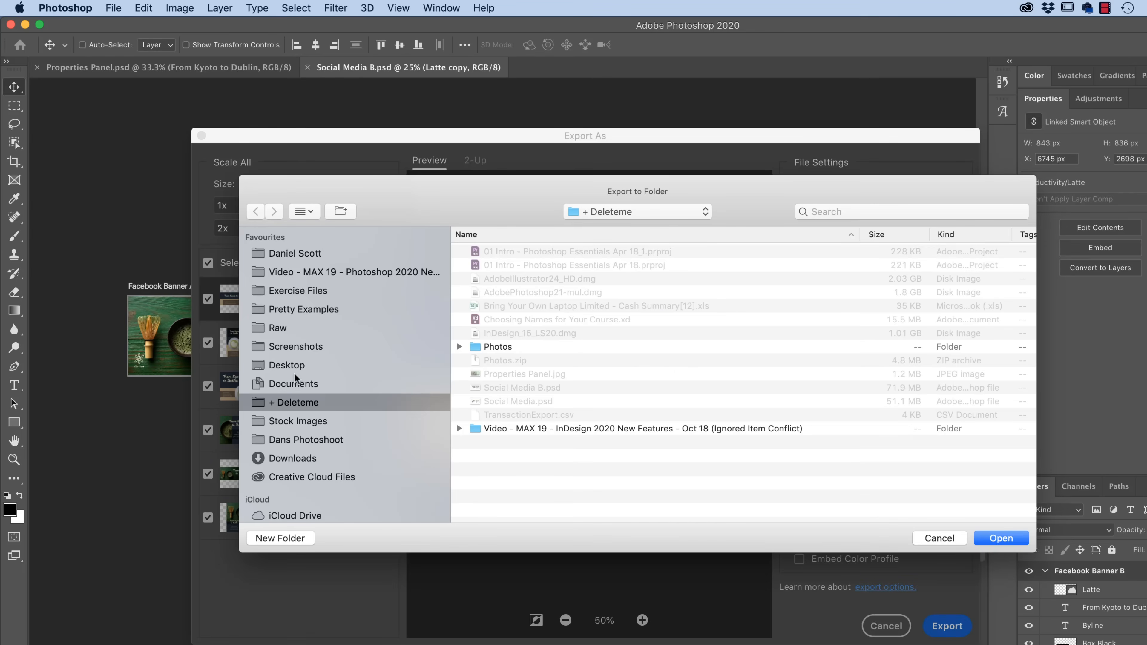
pyautogui.click(291, 365)
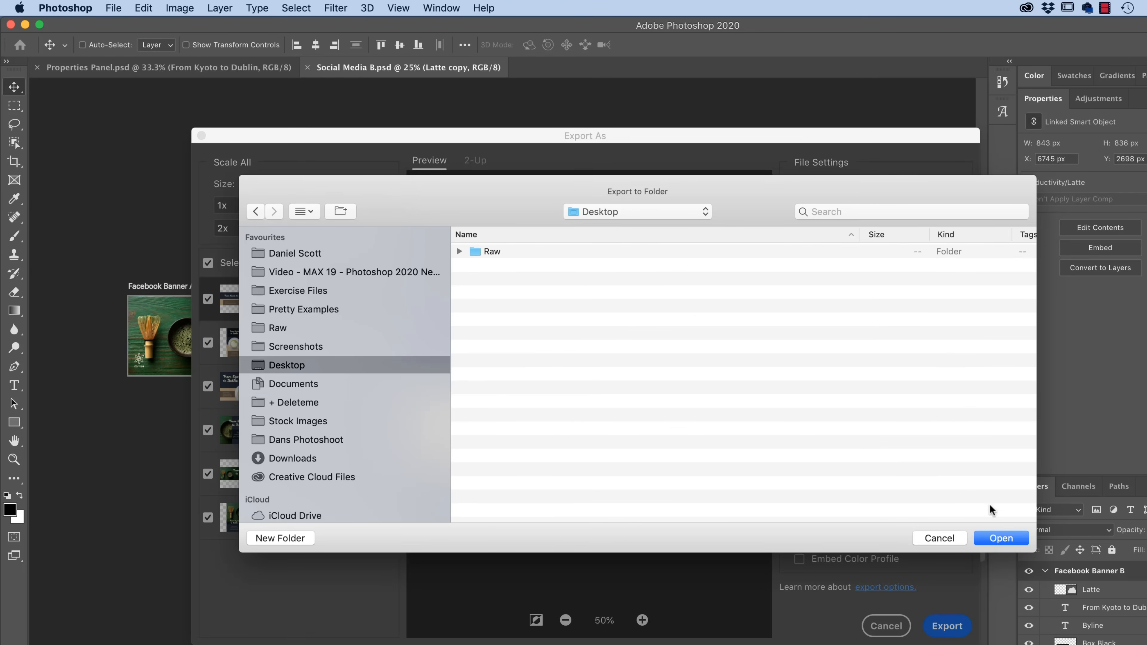
pyautogui.click(1000, 537)
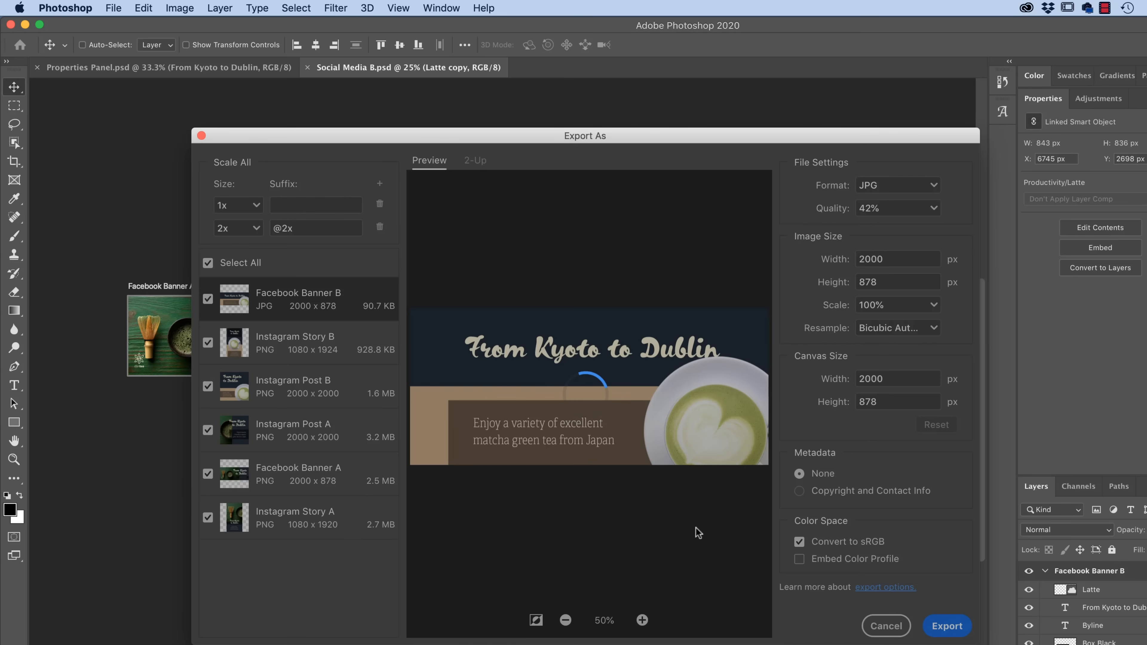
pyautogui.press('Escape')
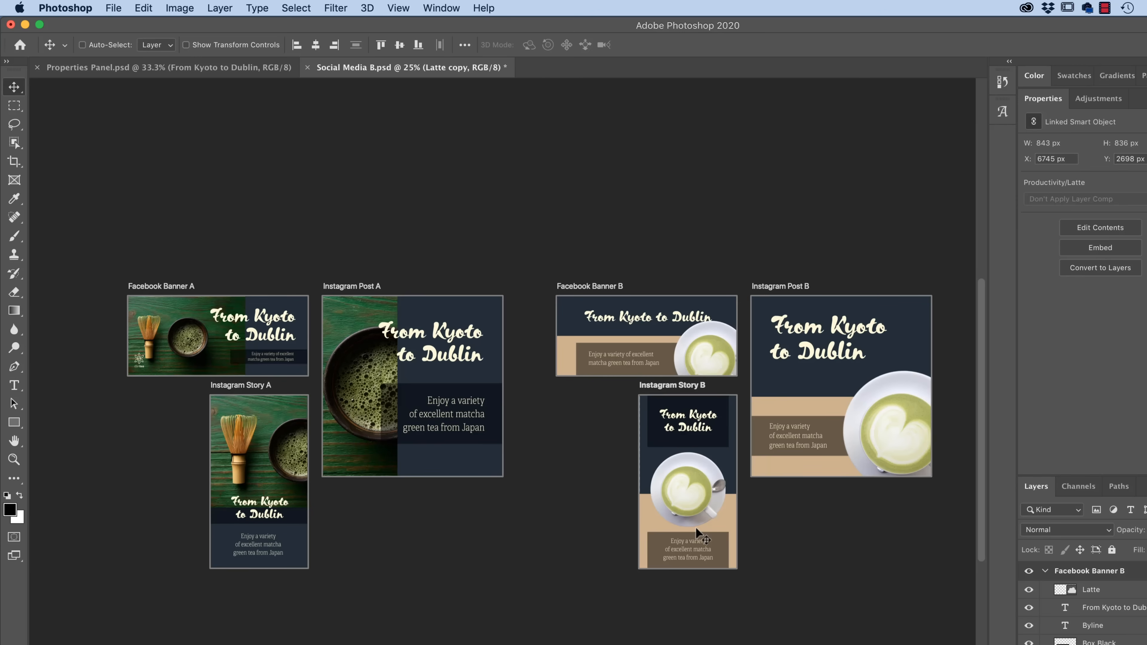
# - Invert the colors of the Latte cup image on the Facebook Banner B artboard
pyautogui.click(74, 9)
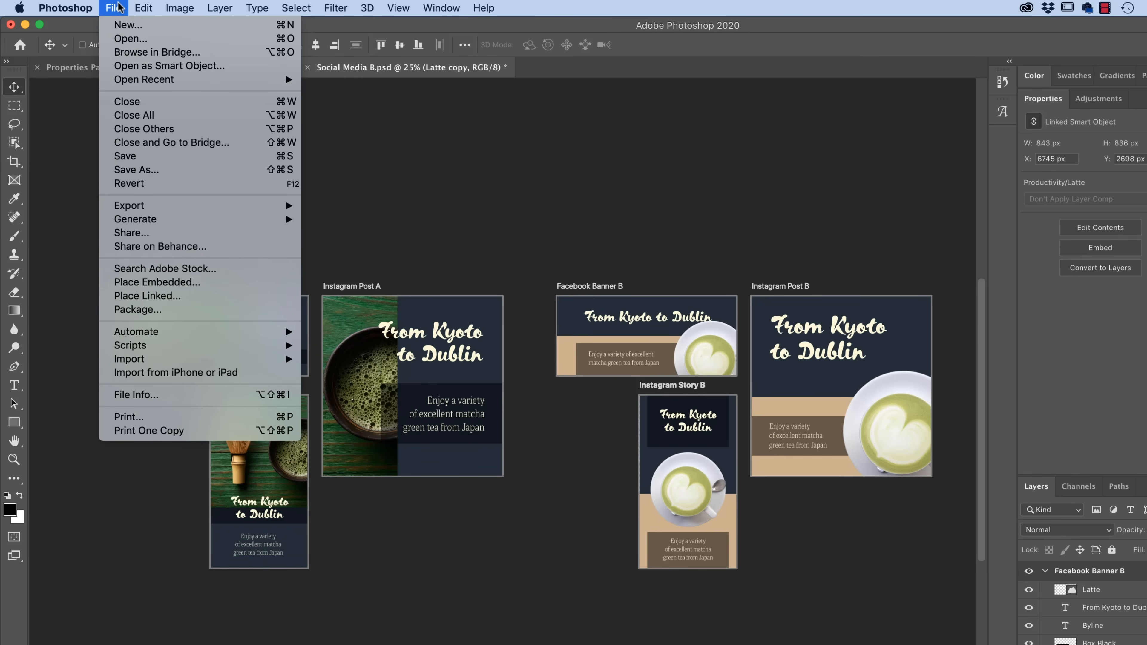
pyautogui.moveTo(143, 8)
pyautogui.click(643, 373)
pyautogui.press('cmd+i')
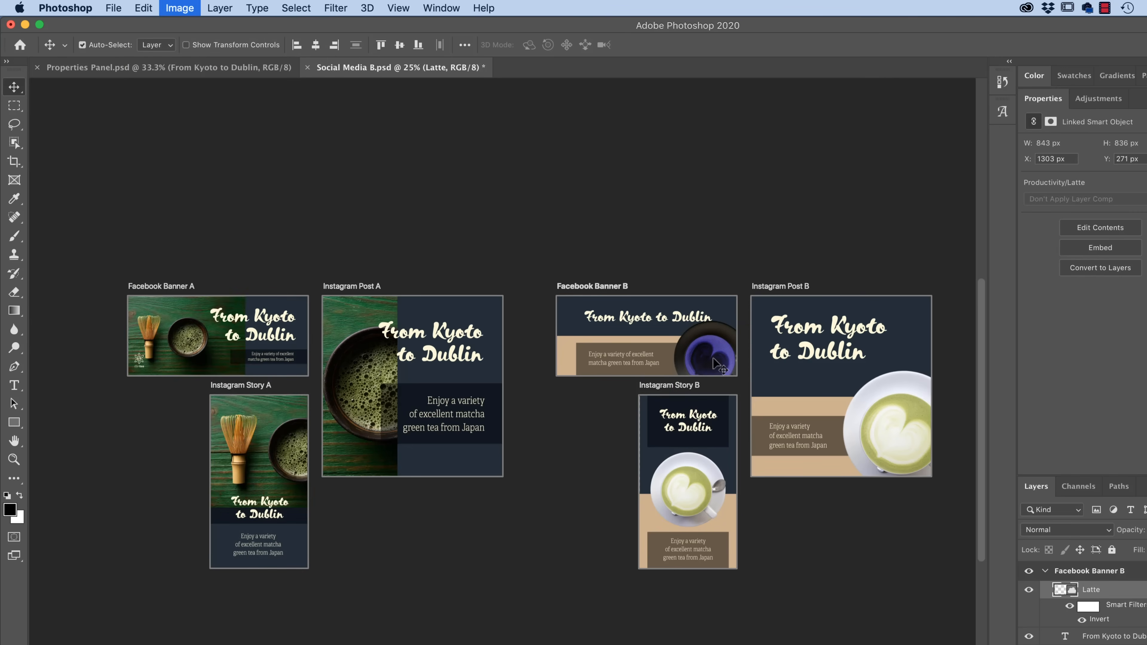
# - Reopen Export As to check the retained Facebook Banner B settings, and close it without exporting
pyautogui.click(118, 6)
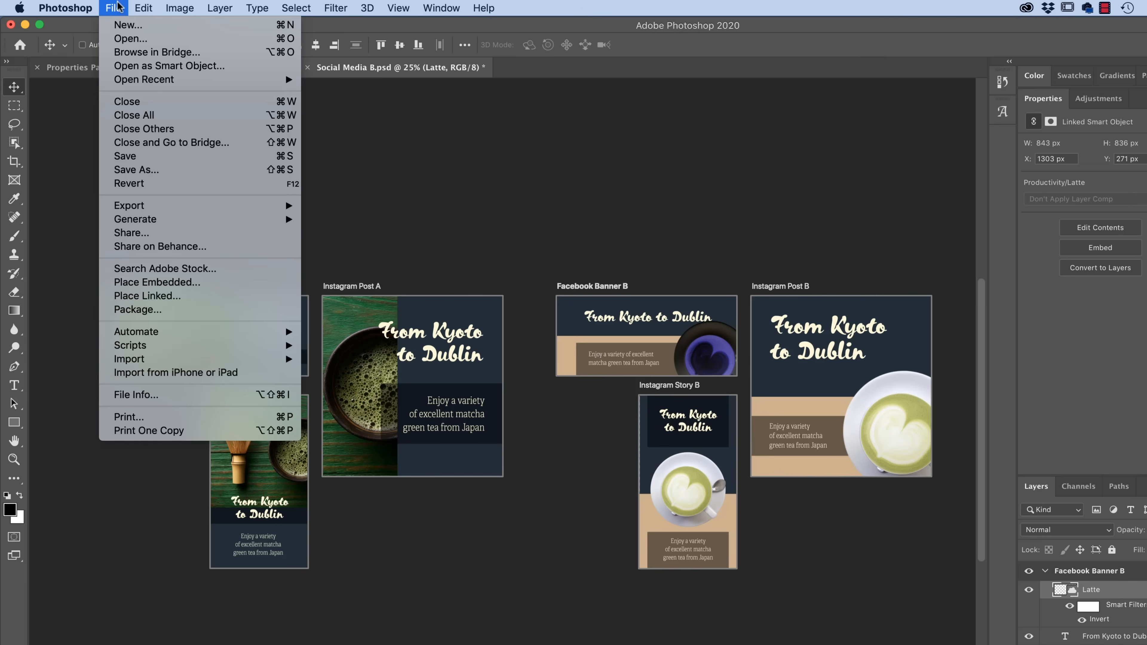
pyautogui.moveTo(285, 204)
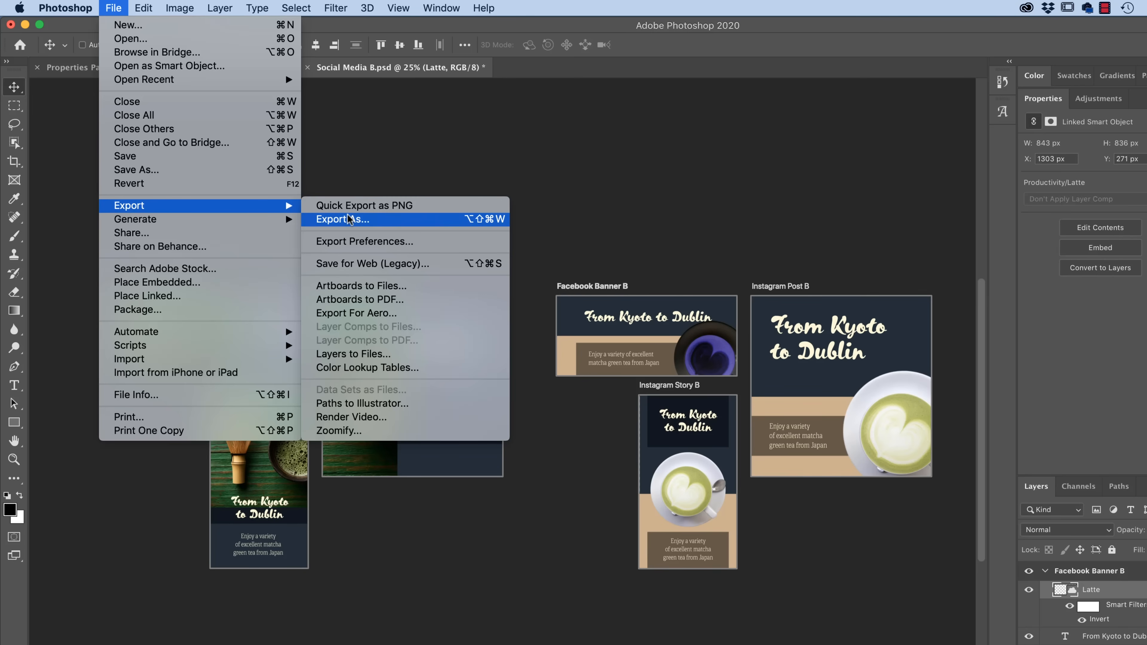
pyautogui.click(357, 219)
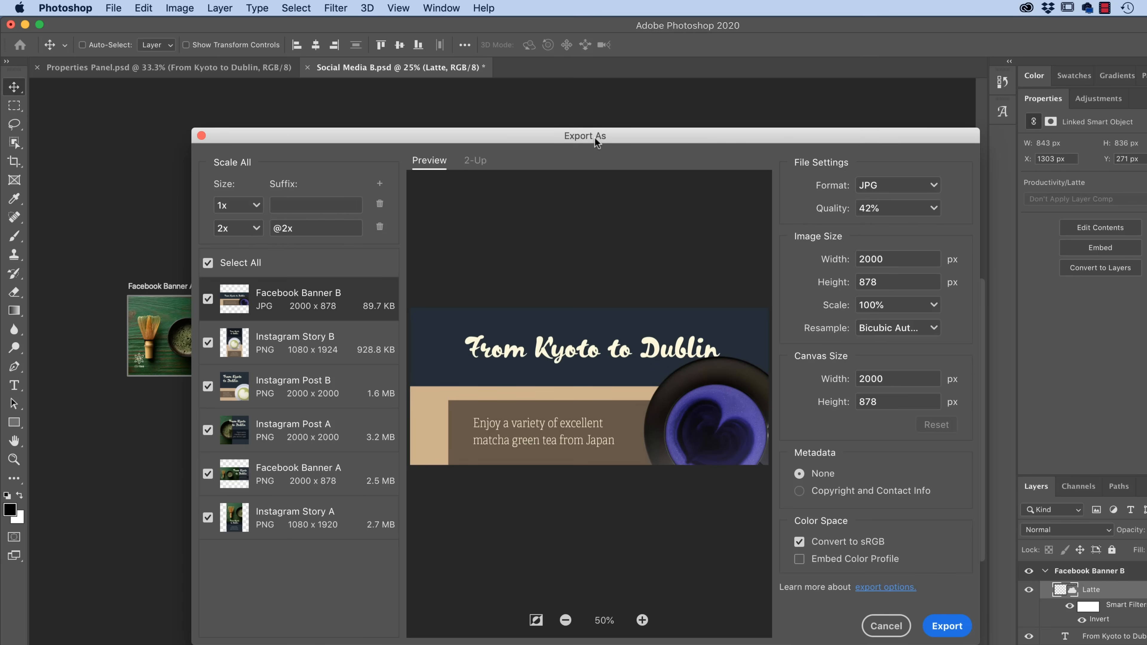
pyautogui.click(114, 7)
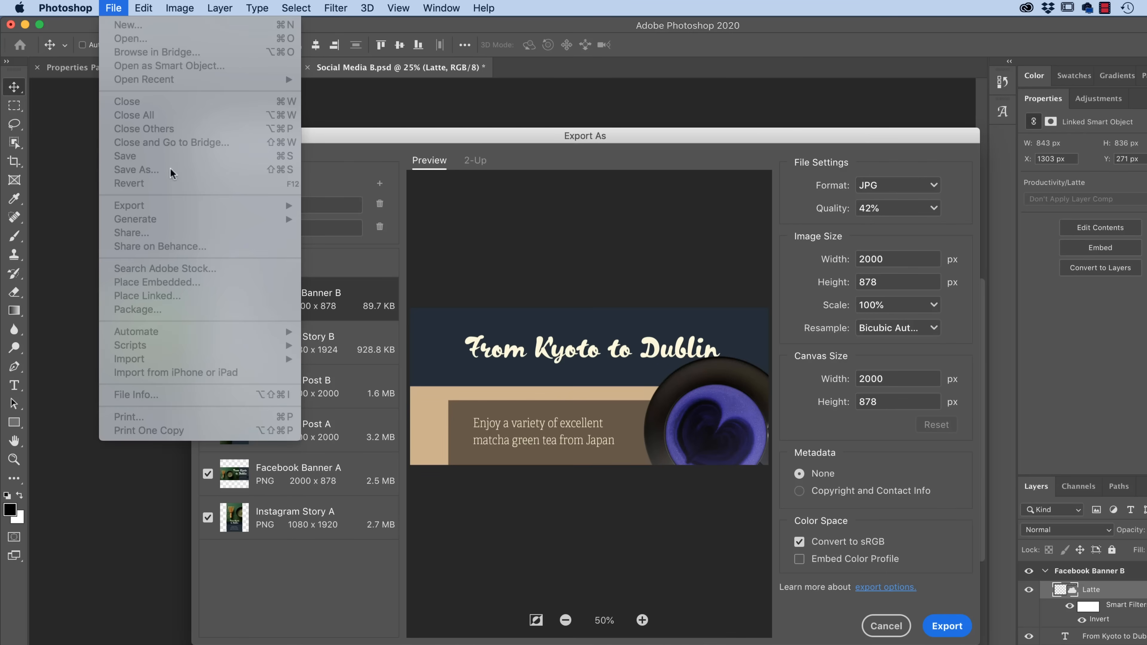
pyautogui.click(643, 159)
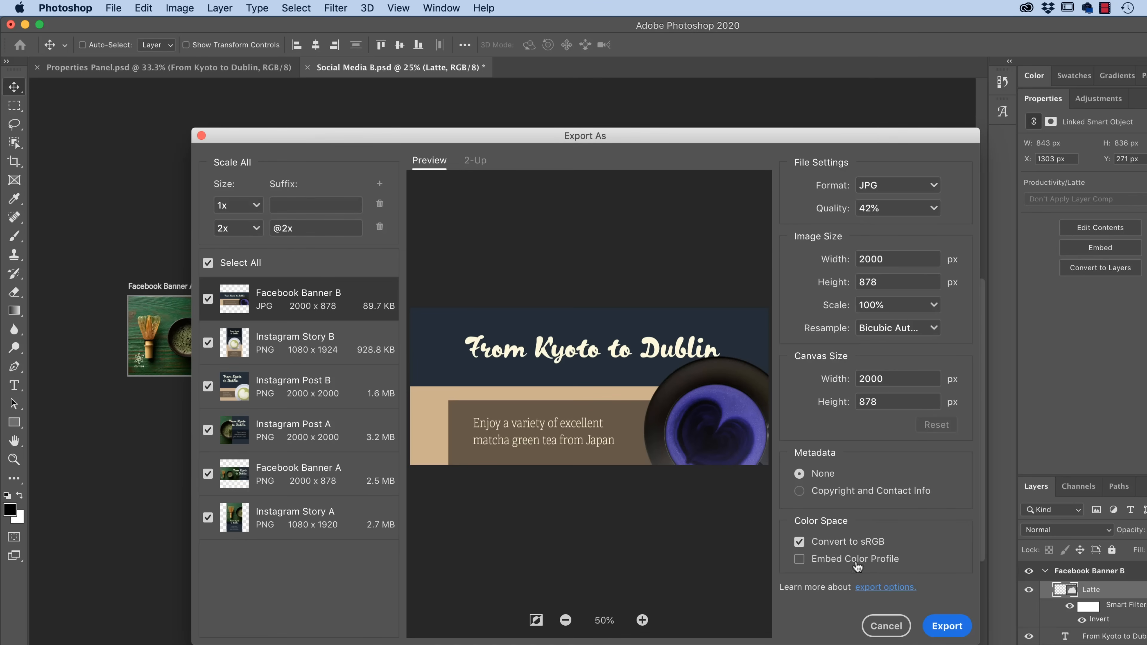
pyautogui.click(883, 626)
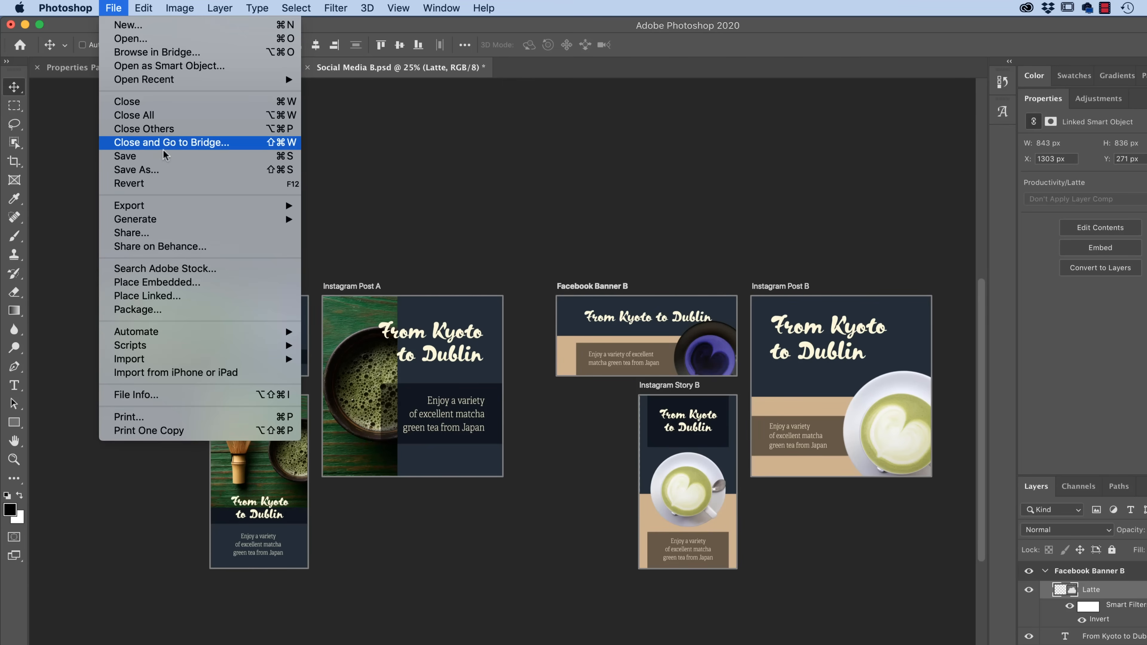
# - Open Export As, select all six artboards, and set their format to JPG at 60% quality
pyautogui.moveTo(176, 208)
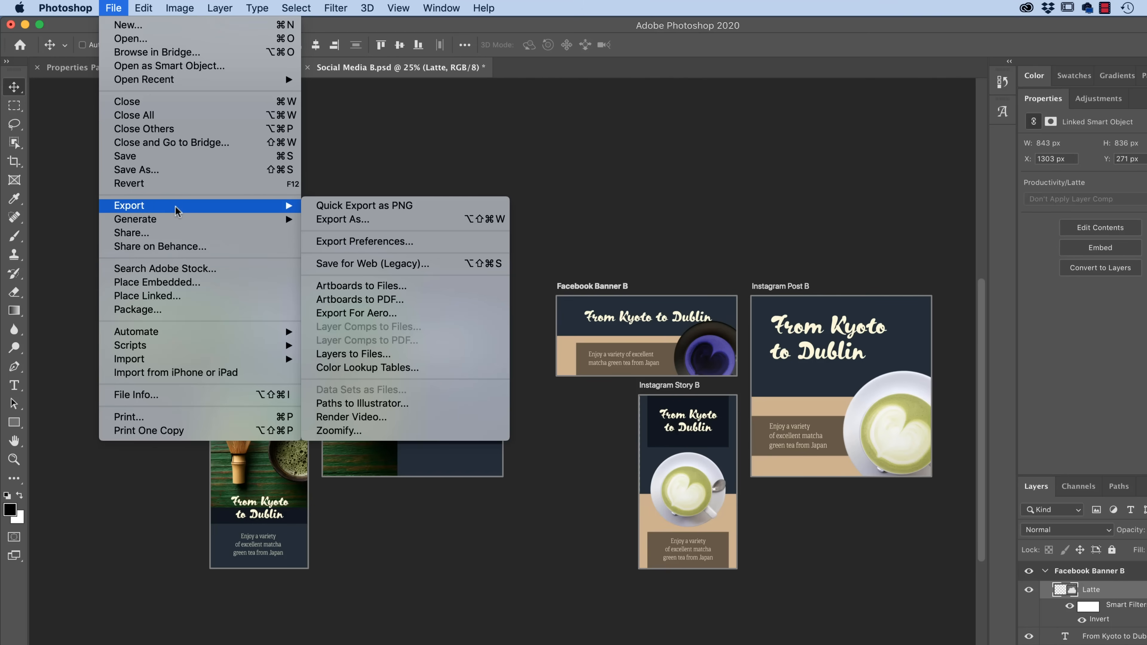
pyautogui.click(378, 221)
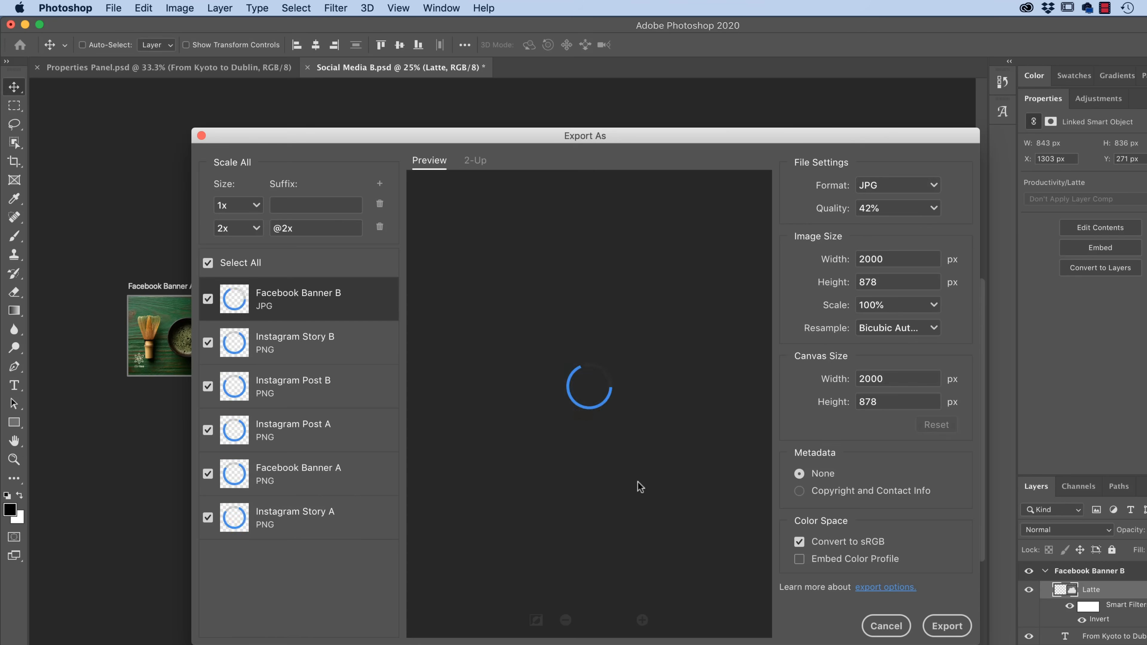
pyautogui.keyDown('shift'); pyautogui.click(356, 506); pyautogui.keyUp('shift')
pyautogui.click(929, 194)
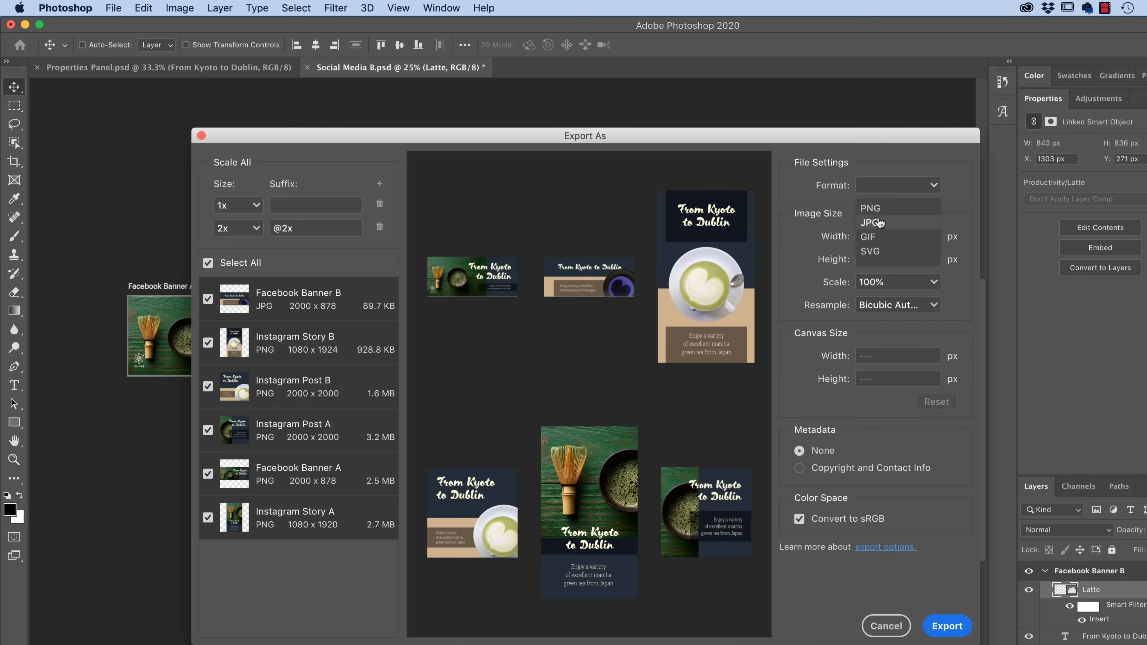
pyautogui.click(875, 221)
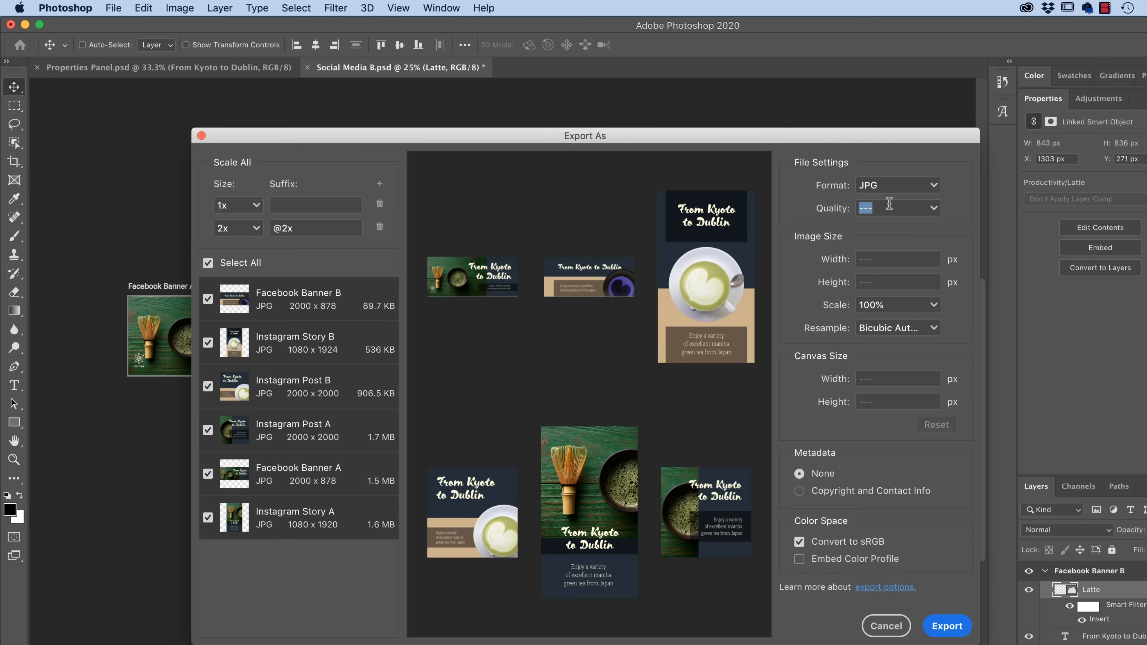
pyautogui.write('60')
pyautogui.press('Tab')
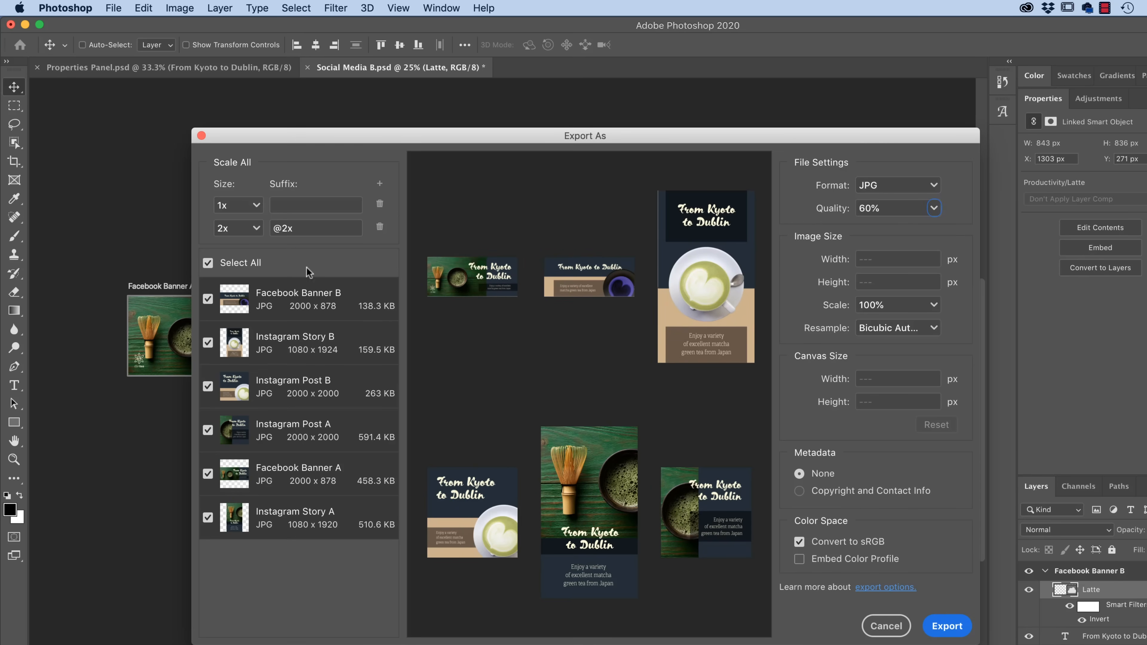
# - Set the export image width of Facebook Banner B alone to 1000 px
pyautogui.click(344, 301)
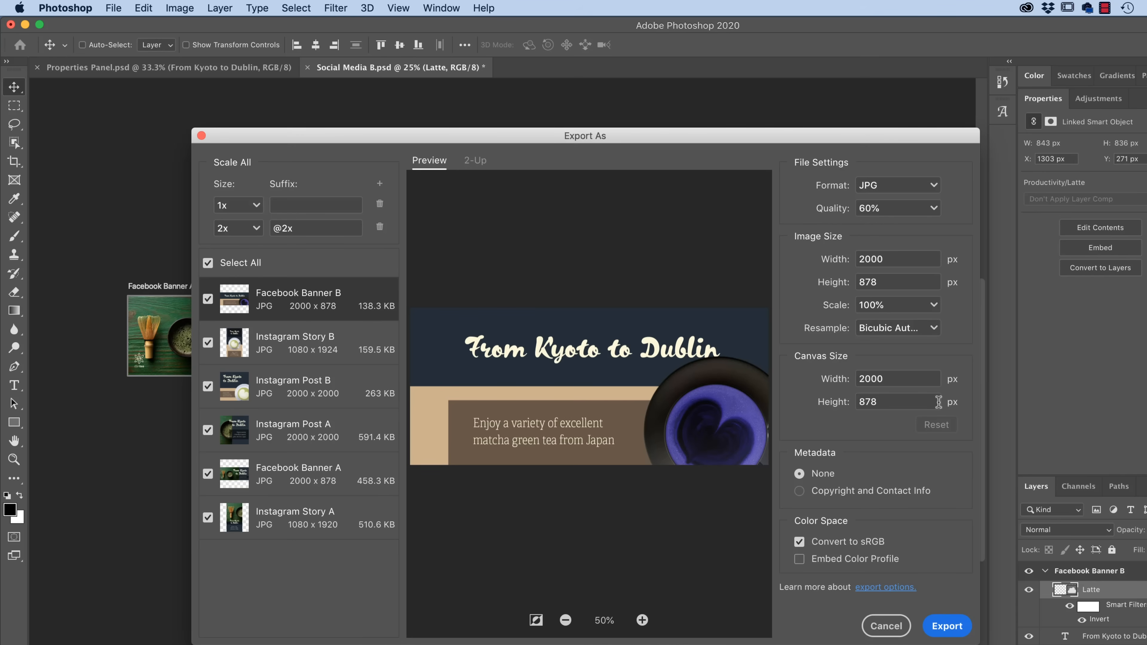
pyautogui.doubleClick(895, 259)
pyautogui.write('1000')
pyautogui.press('Tab')
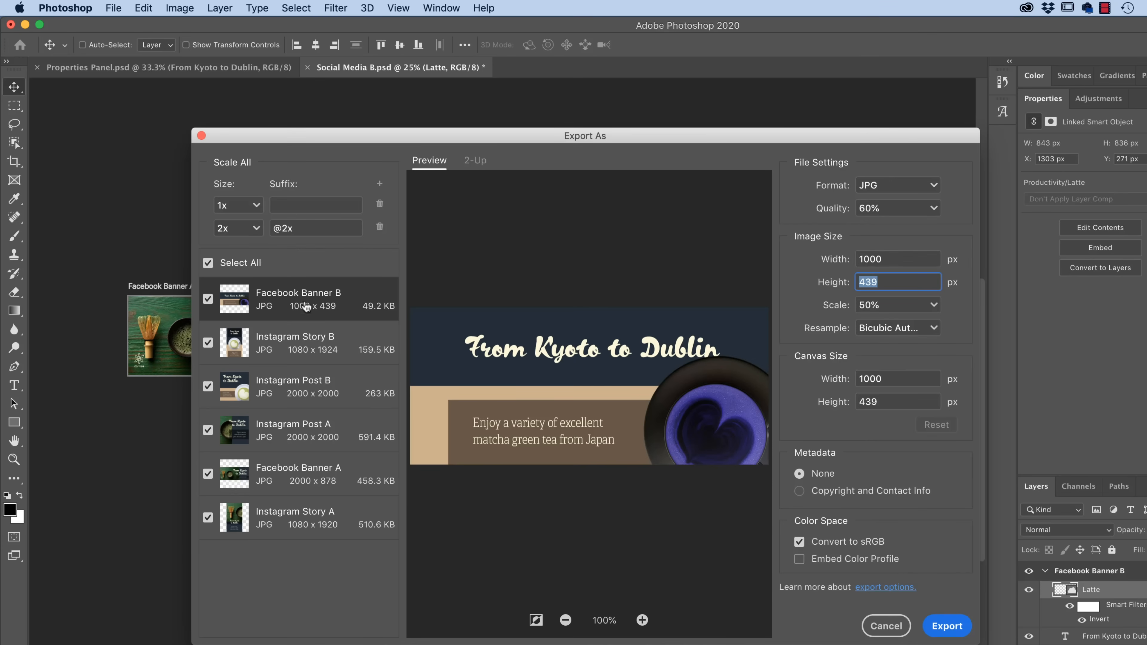
# - Reselect all the artboards and replace the 2x export size with a 0.5x size using the @0.5x suffix
pyautogui.click(334, 347)
pyautogui.click(319, 306)
pyautogui.keyDown('shift'); pyautogui.click(321, 526); pyautogui.keyUp('shift')
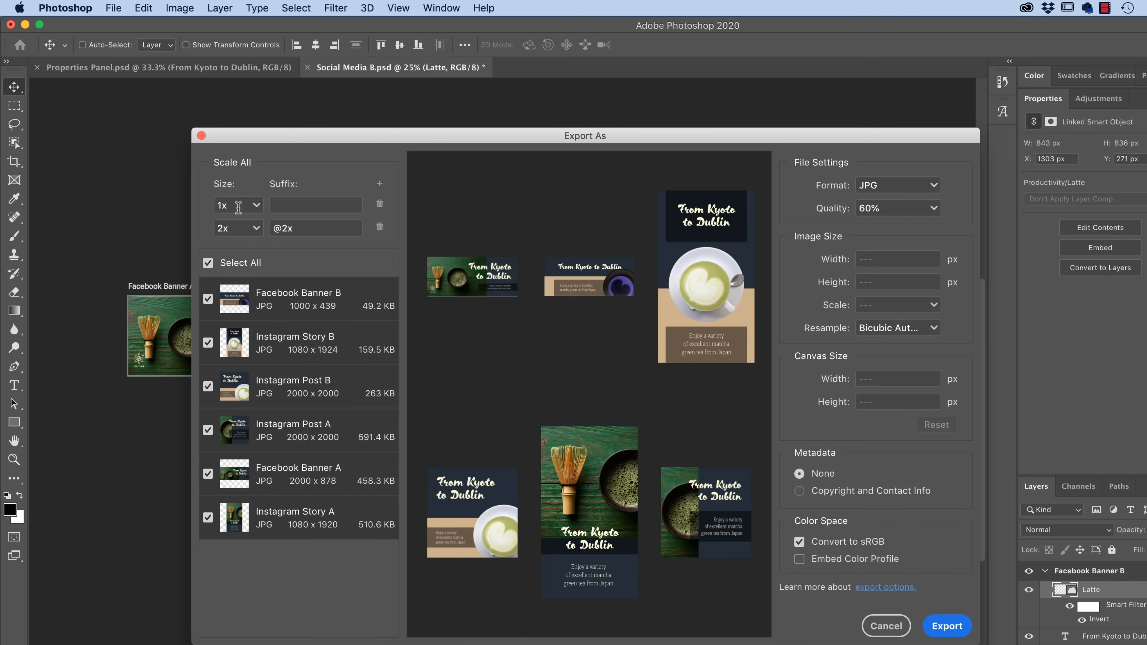
pyautogui.click(380, 227)
pyautogui.click(380, 184)
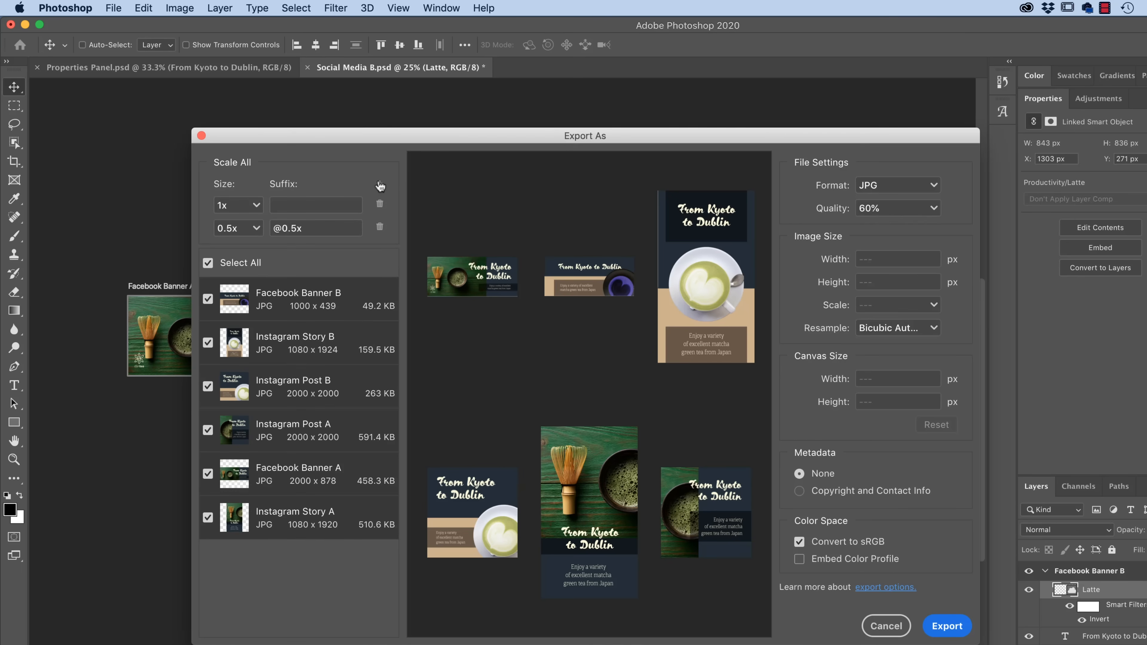
pyautogui.click(257, 230)
pyautogui.click(237, 381)
pyautogui.click(257, 229)
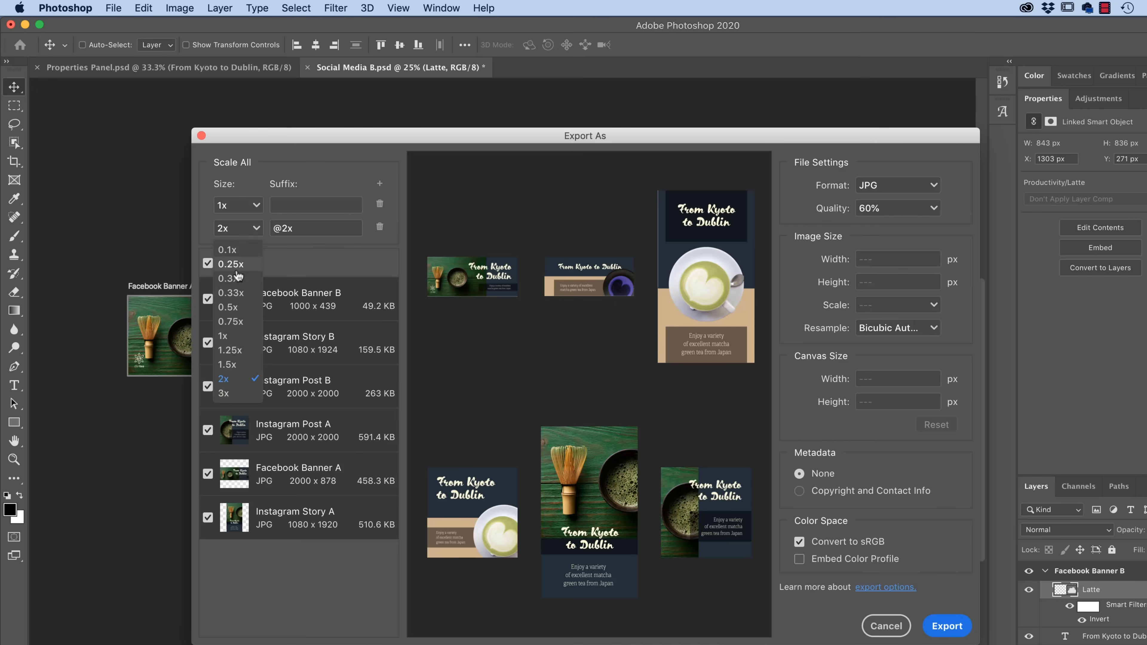
pyautogui.click(239, 307)
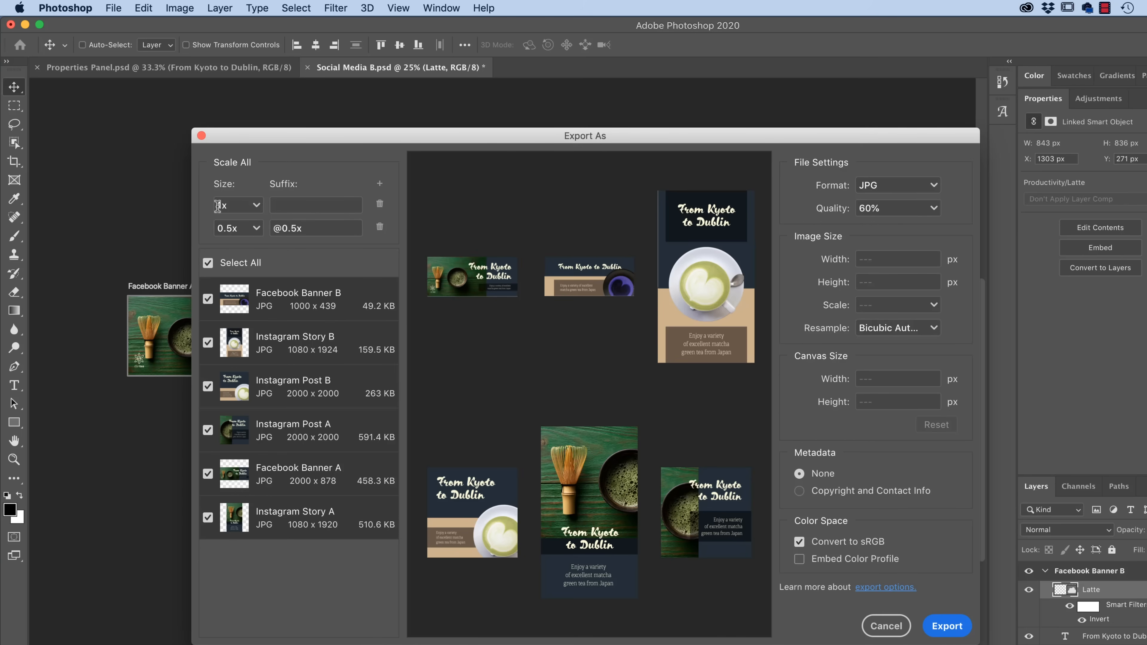
# - Add a 3x export size and export all the artboards to the Desktop folder
pyautogui.click(379, 183)
pyautogui.click(260, 253)
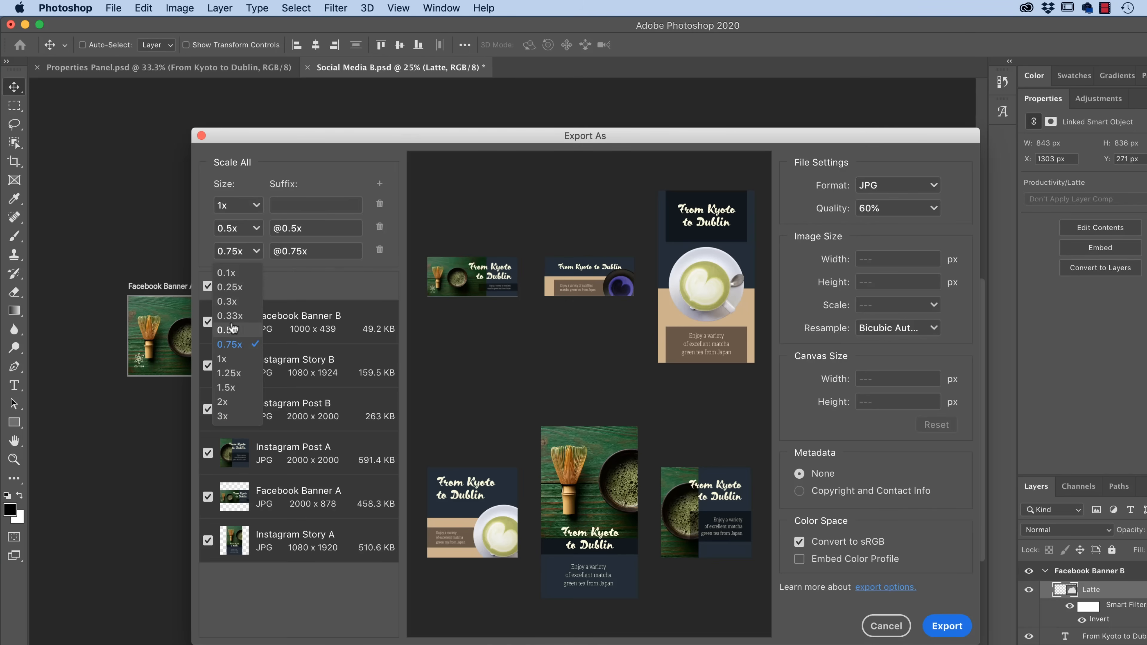
pyautogui.click(239, 409)
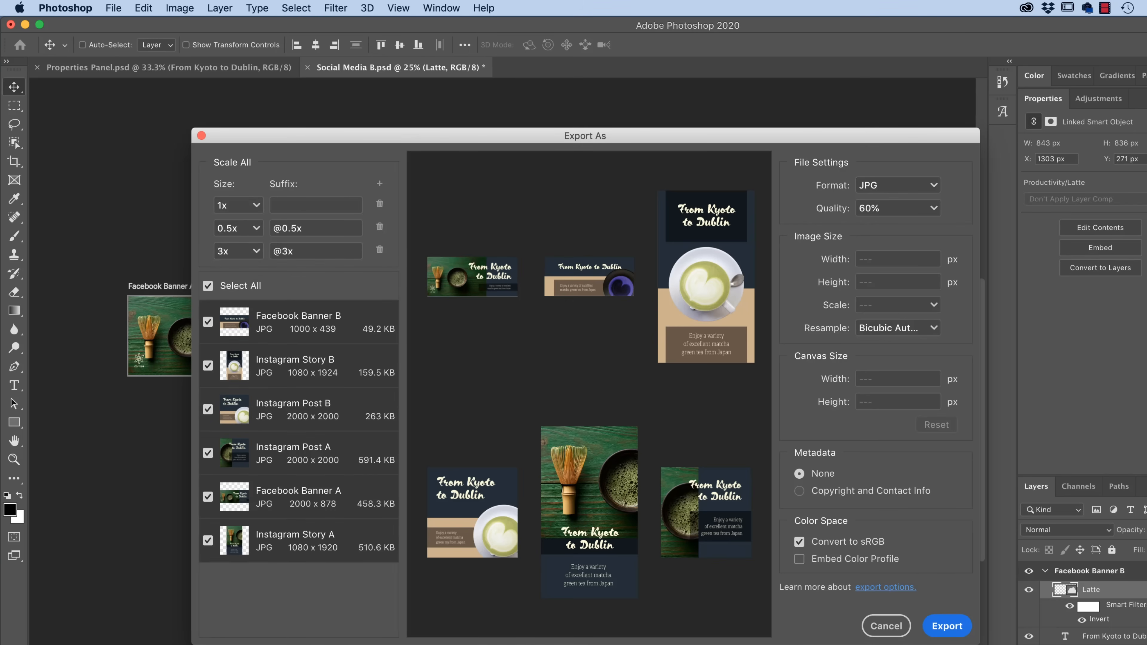
pyautogui.click(955, 629)
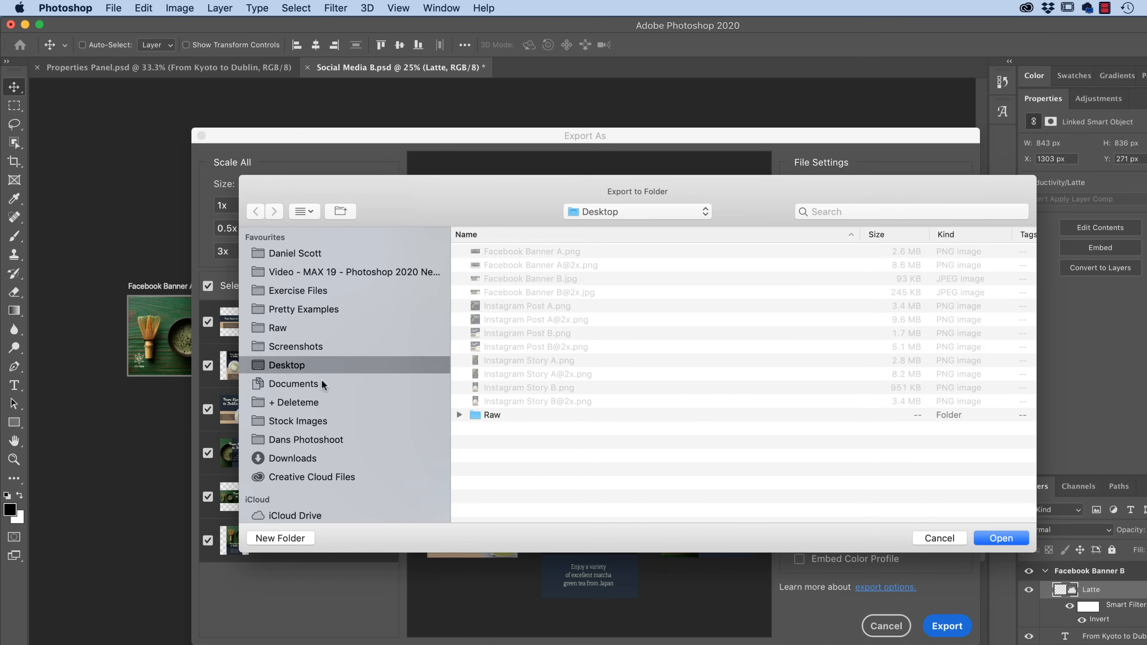
pyautogui.press('Escape')
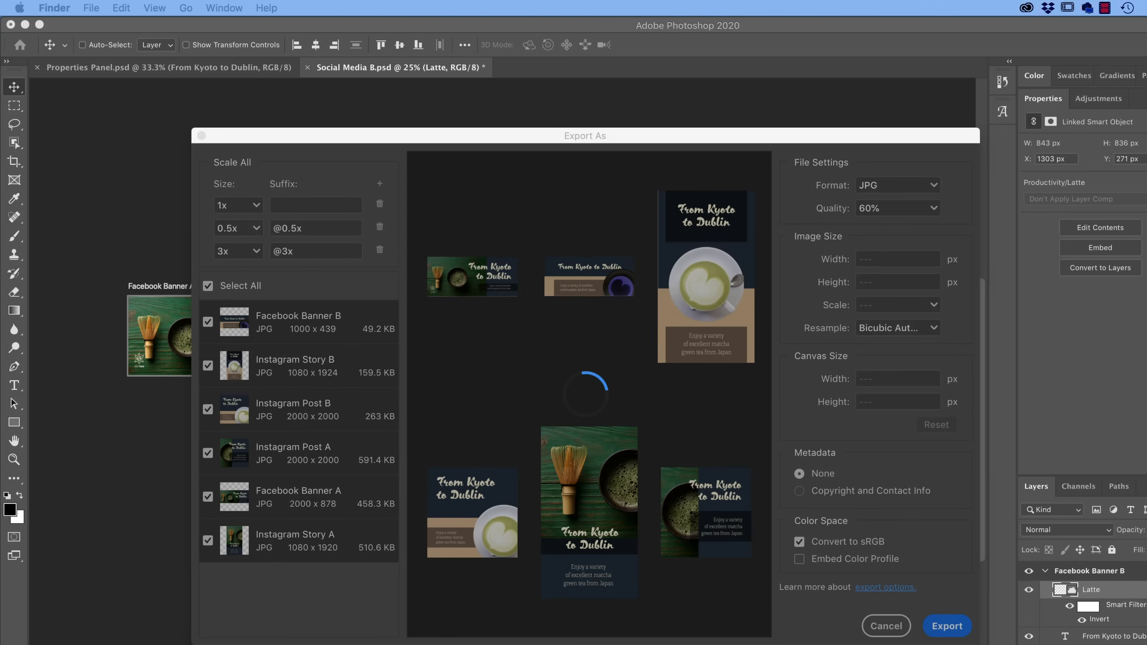
# - Examine the exported JPG and PNG files and their size suffixes on the Desktop in Finder
pyautogui.moveTo(470, 644); pyautogui.dragTo(475, 270)
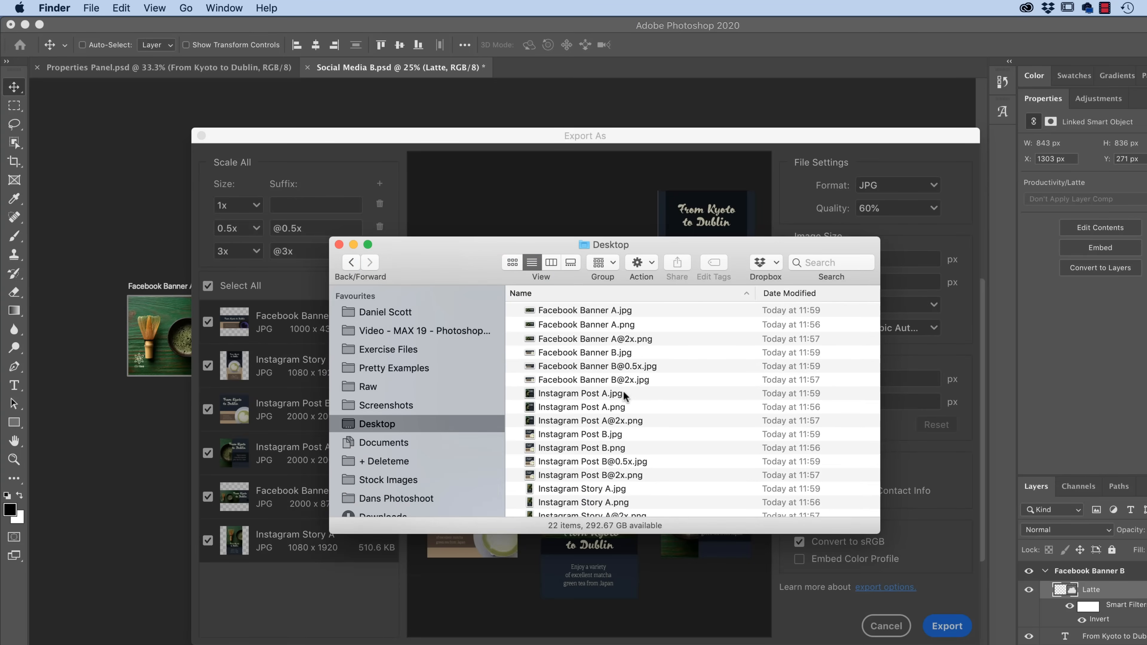
pyautogui.moveTo(482, 259); pyautogui.dragTo(452, 236)
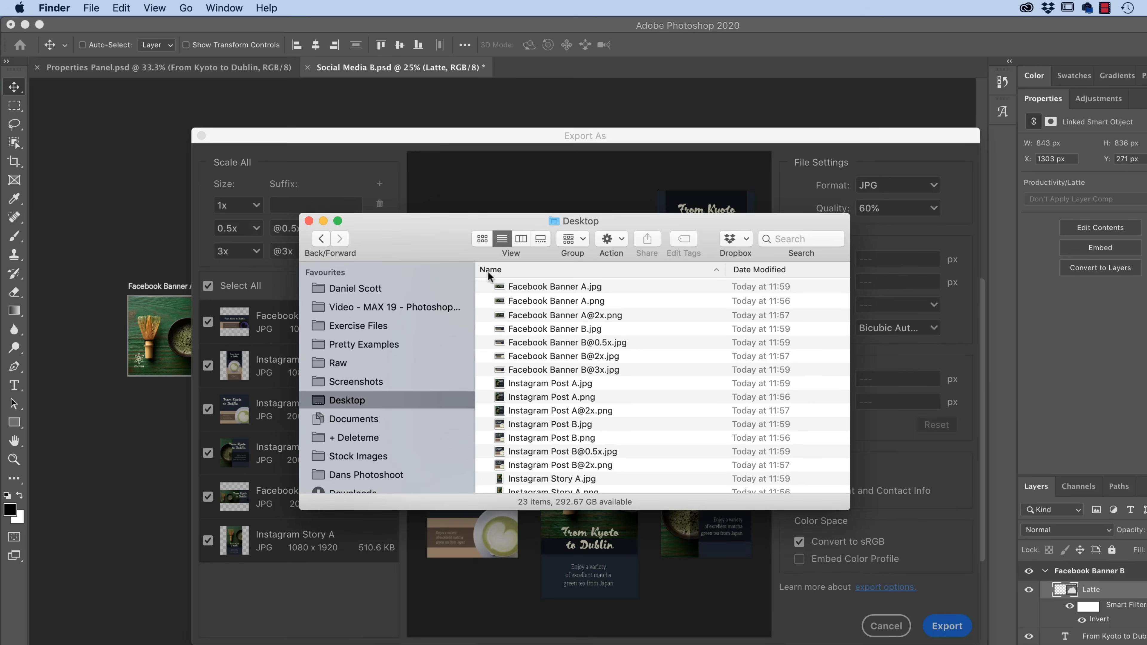
pyautogui.scroll(-5, 545, 383)
pyautogui.scroll(5, 547, 447)
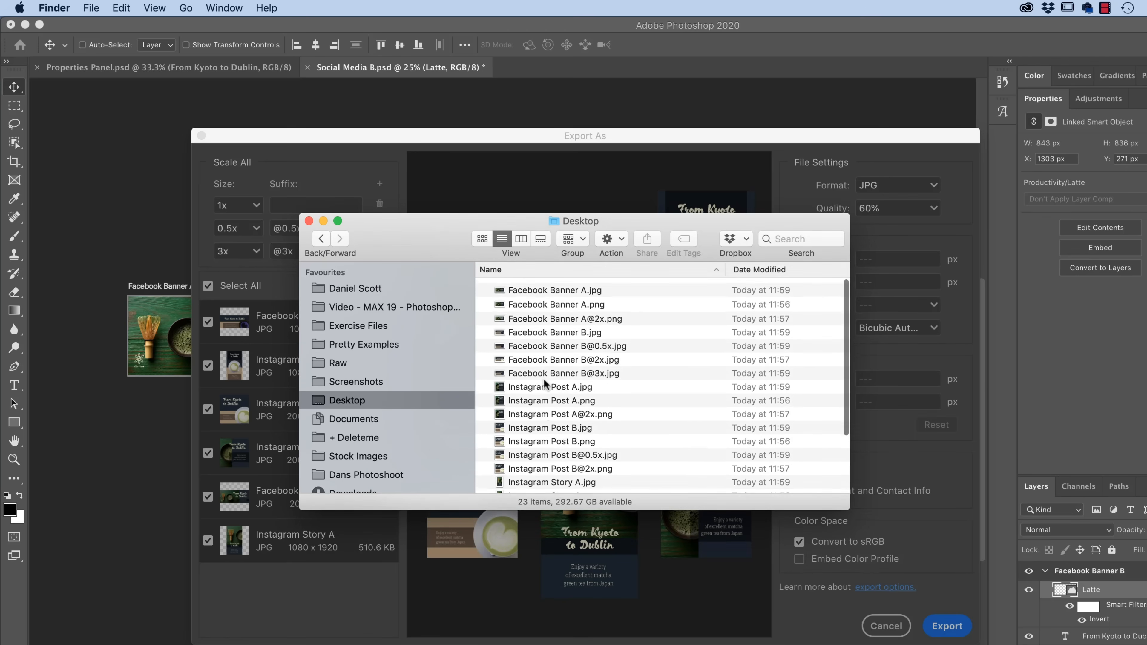
pyautogui.click(592, 288)
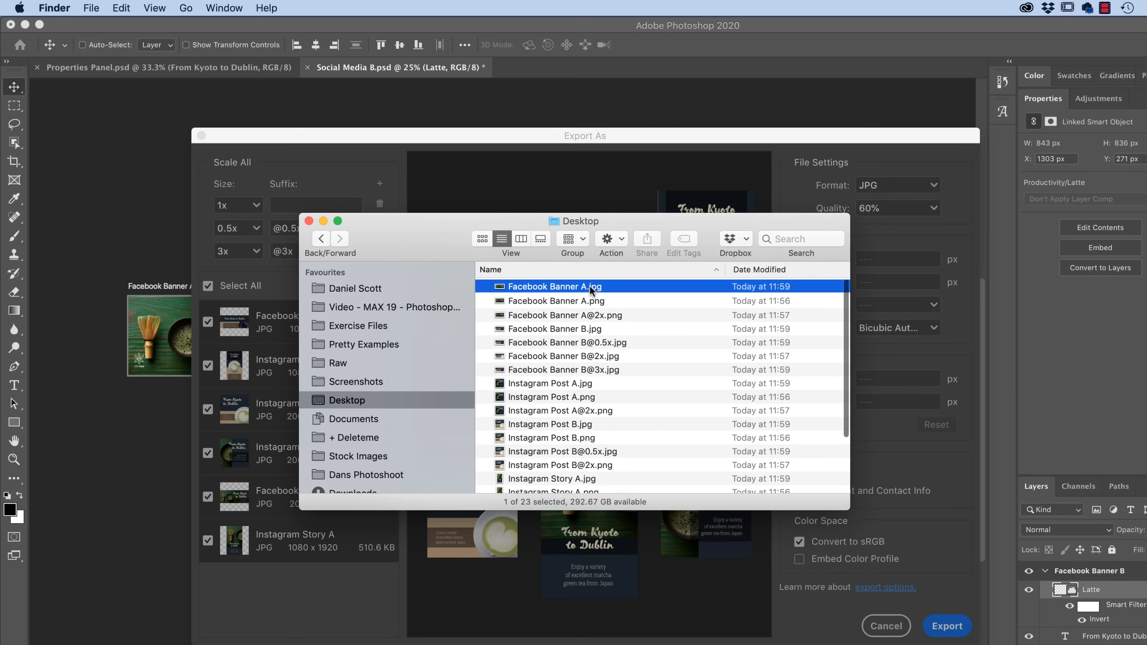
pyautogui.click(594, 315)
pyautogui.click(589, 302)
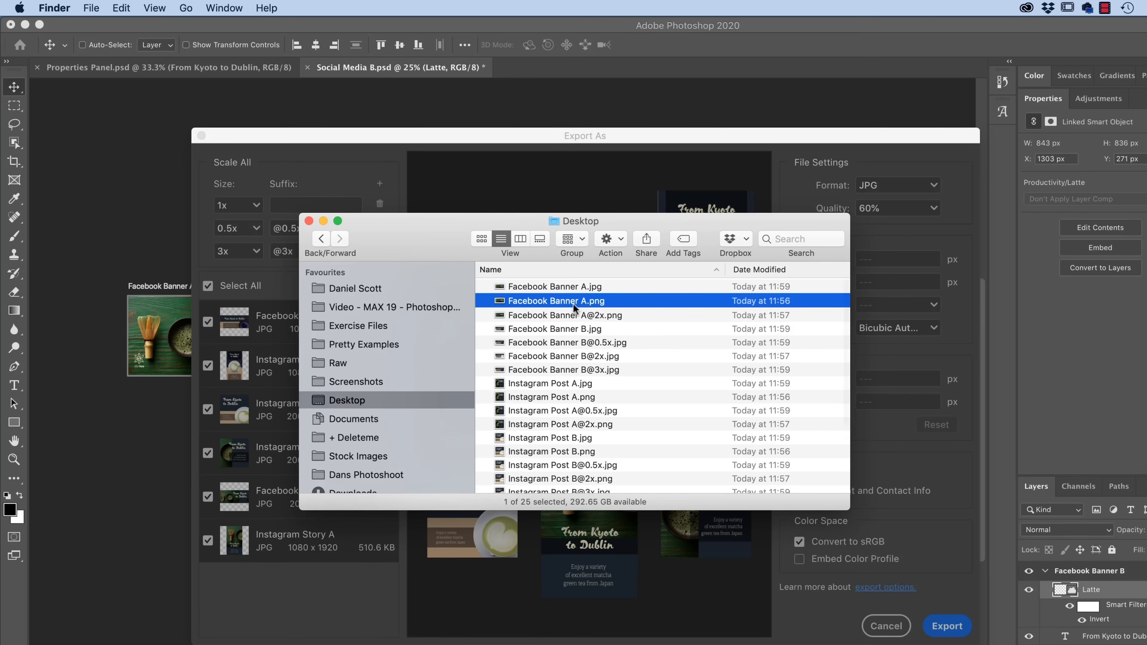
pyautogui.click(617, 343)
pyautogui.click(585, 398)
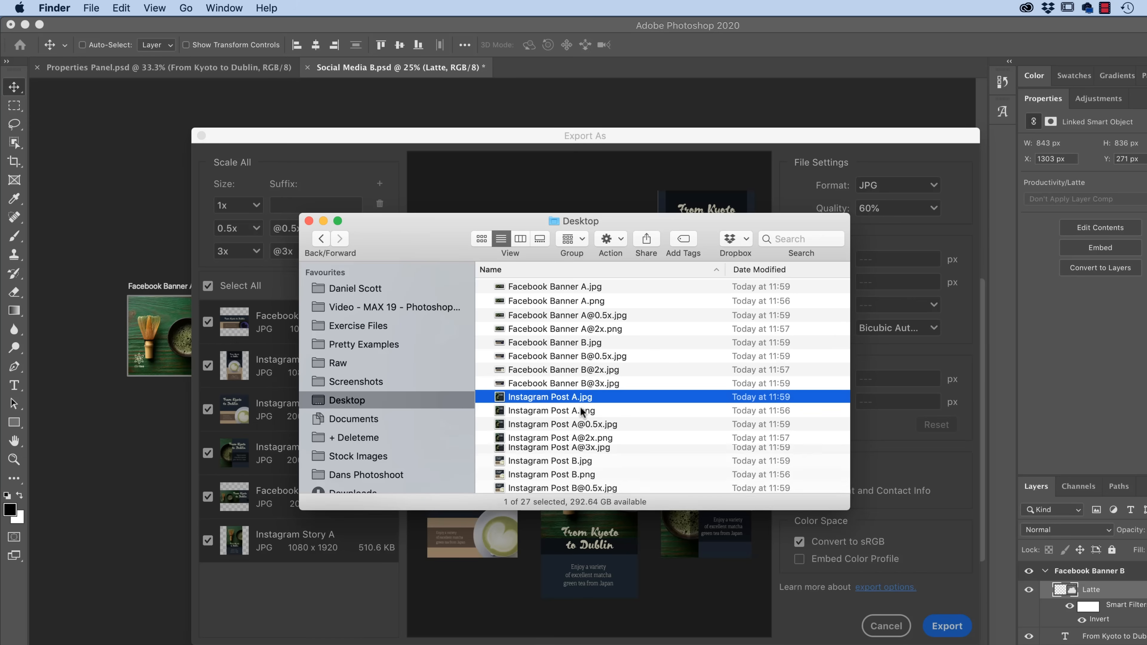
pyautogui.click(582, 410)
pyautogui.click(583, 398)
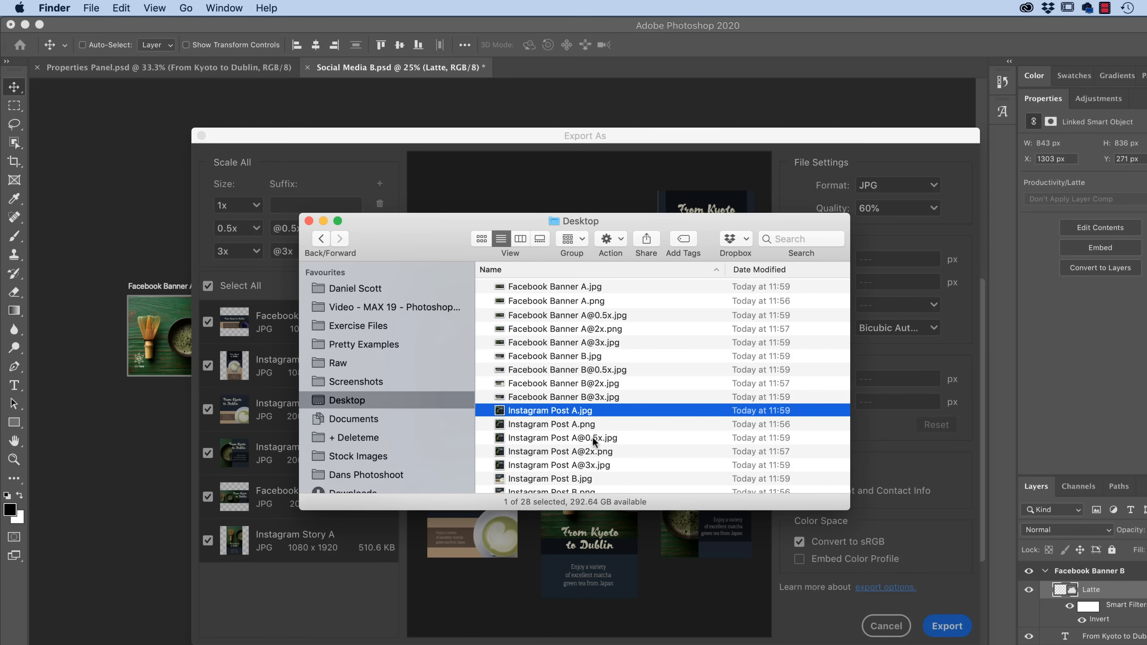
pyautogui.click(595, 439)
pyautogui.click(593, 452)
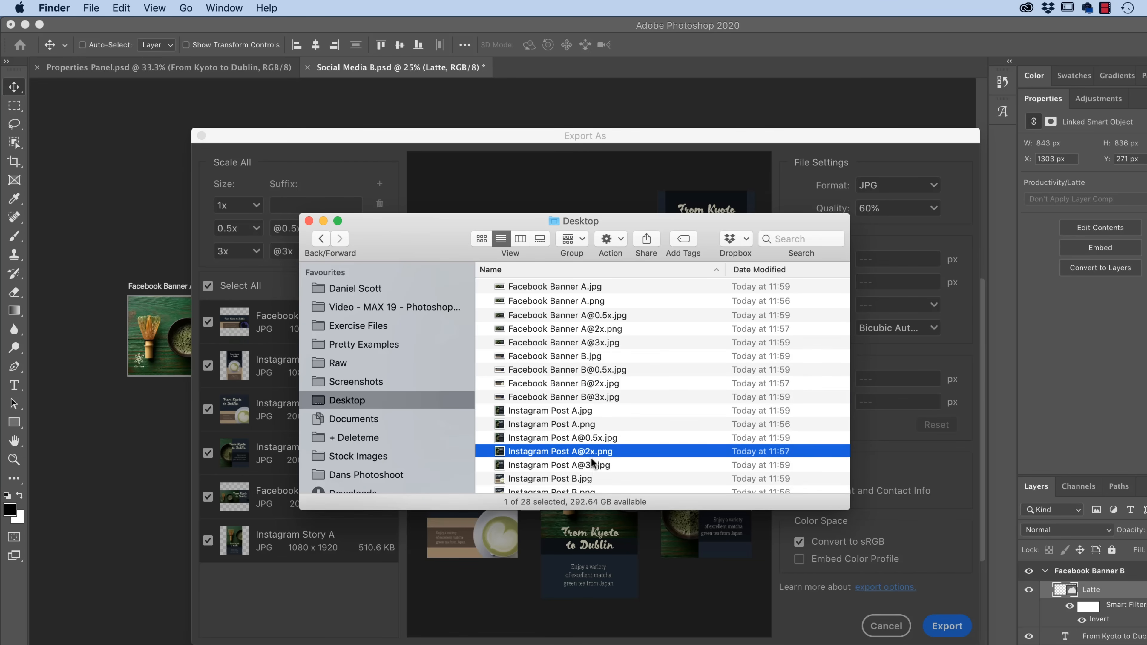
pyautogui.click(595, 466)
pyautogui.press('space')
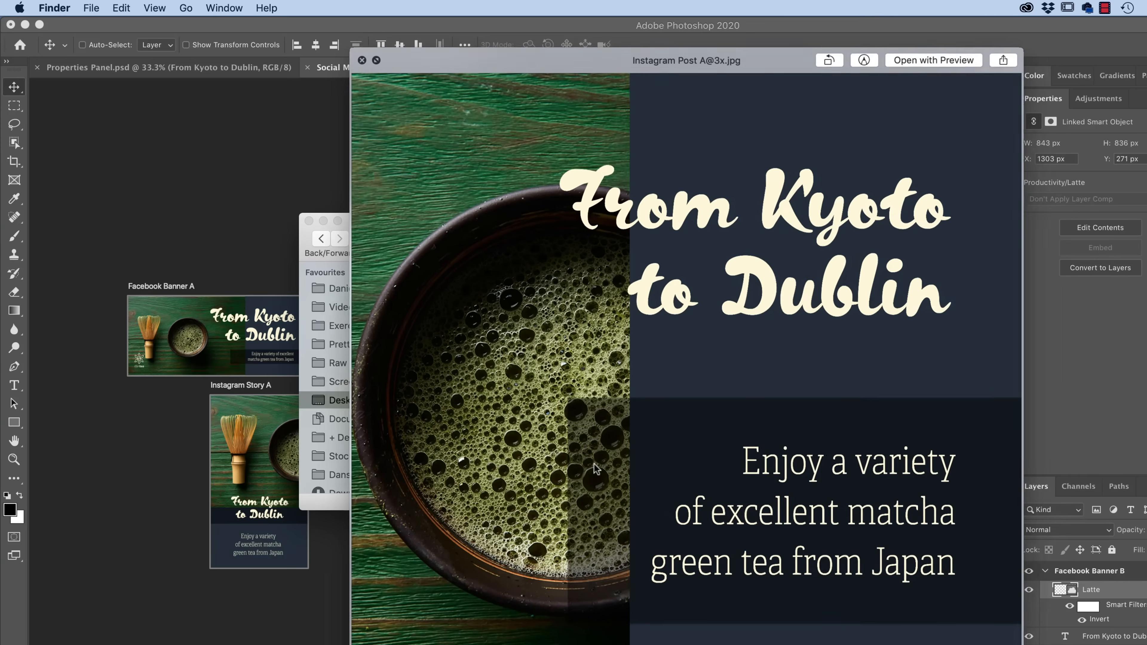
pyautogui.press('Up')
pyautogui.press('Up')
pyautogui.press('Up')
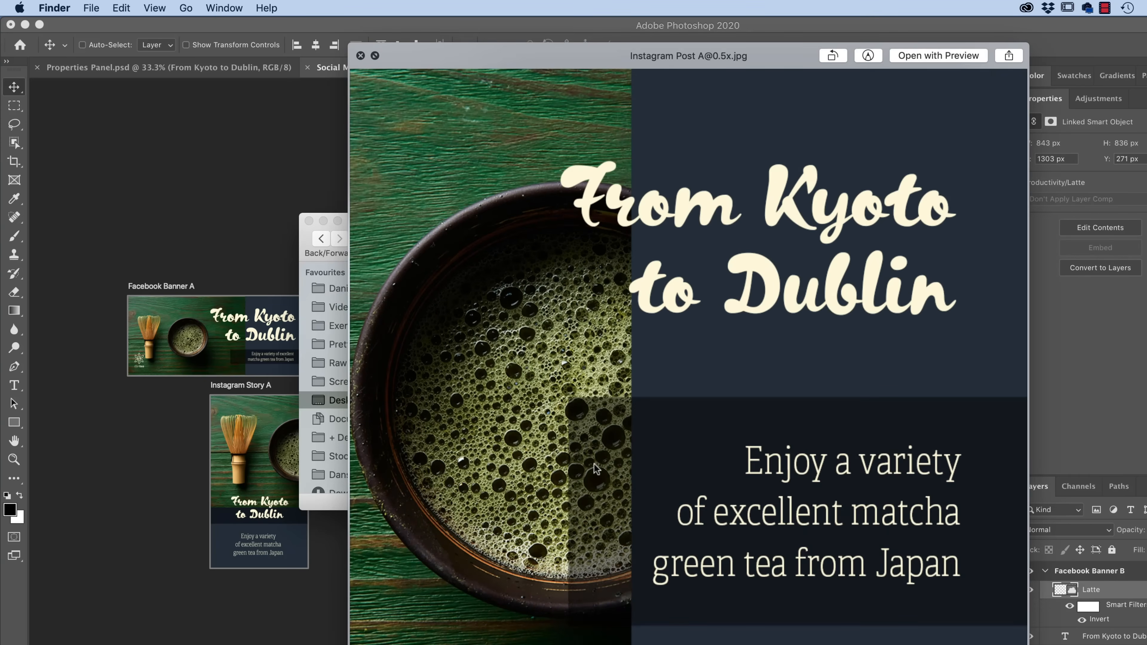
pyautogui.press('space')
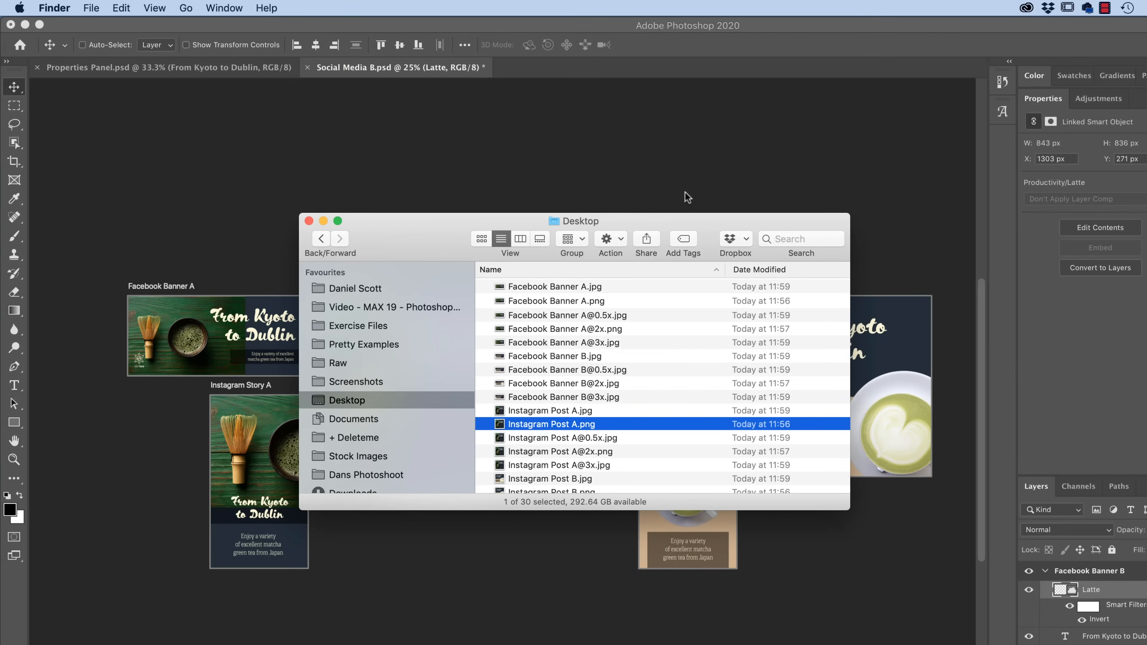
# - Switch between Photoshop and Finder to review the full list of exported Desktop files, ending back in Photoshop
pyautogui.click(506, 151)
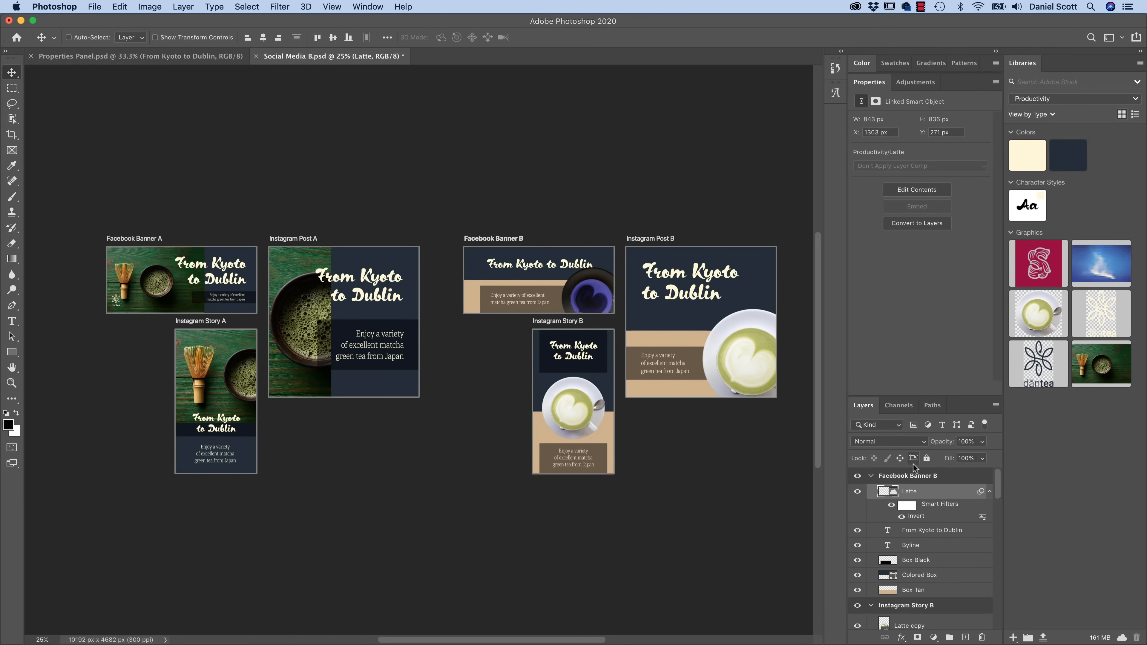
pyautogui.press('super')
pyautogui.press('super+Tab')
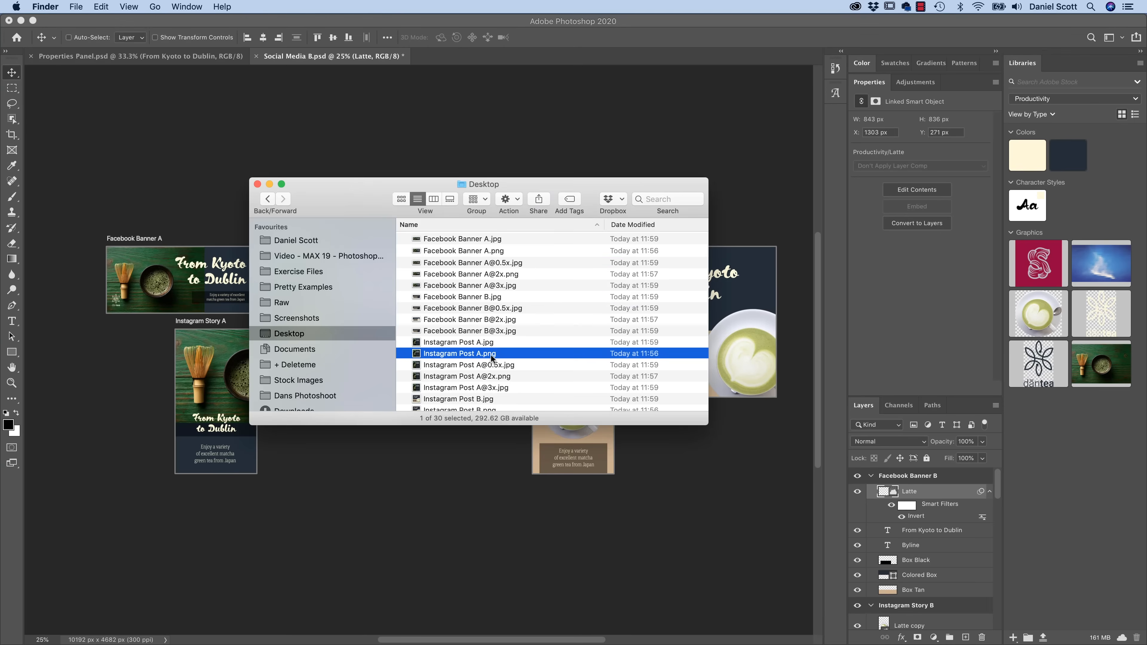
pyautogui.scroll(-5, 489, 358)
pyautogui.scroll(5, 491, 357)
pyautogui.click(748, 141)
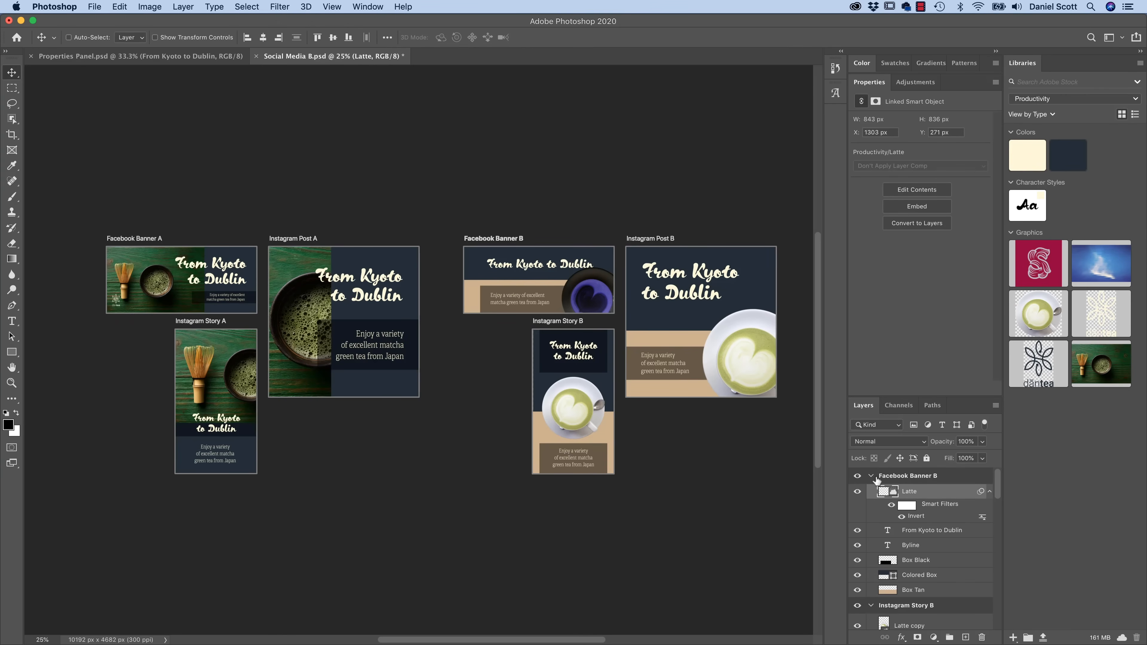
# - Open Export As for only the Facebook Banner B artboard, remove the 3x and 0.5x sizes, and cancel the export
pyautogui.click(917, 481)
pyautogui.rightClick(928, 479)
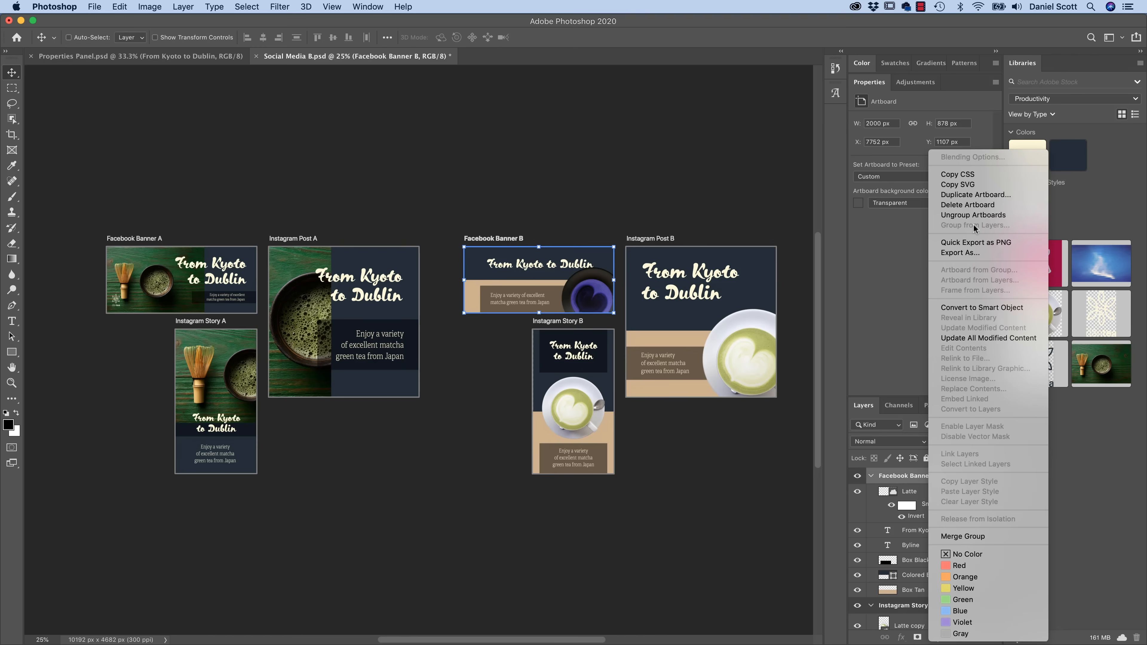
pyautogui.click(971, 253)
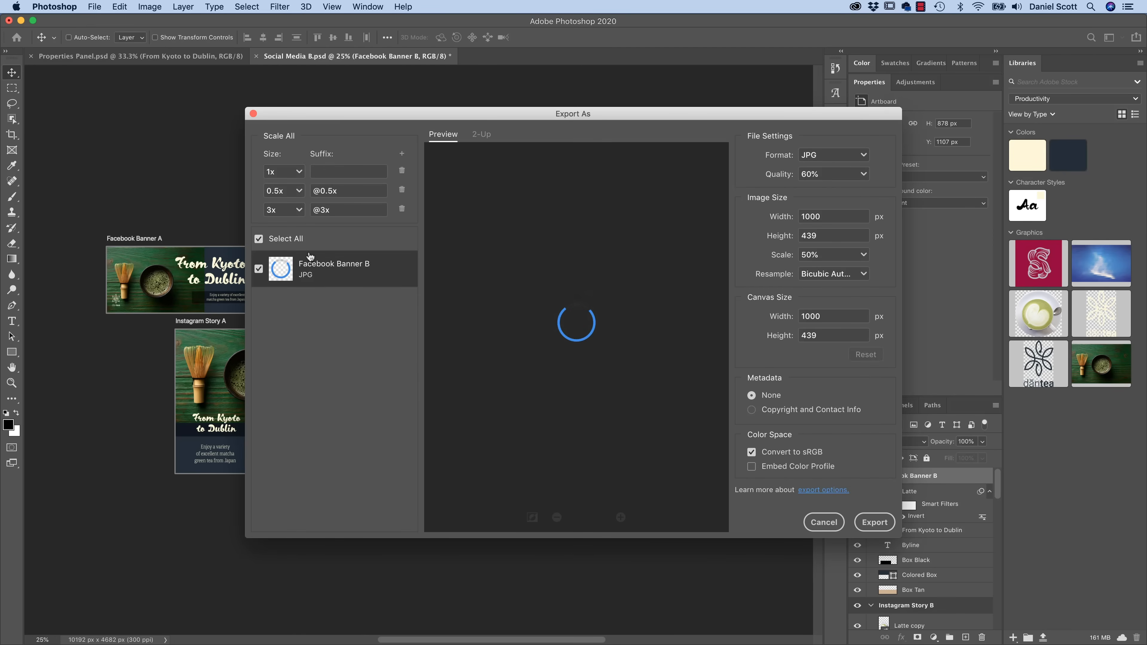
pyautogui.click(401, 209)
pyautogui.click(402, 189)
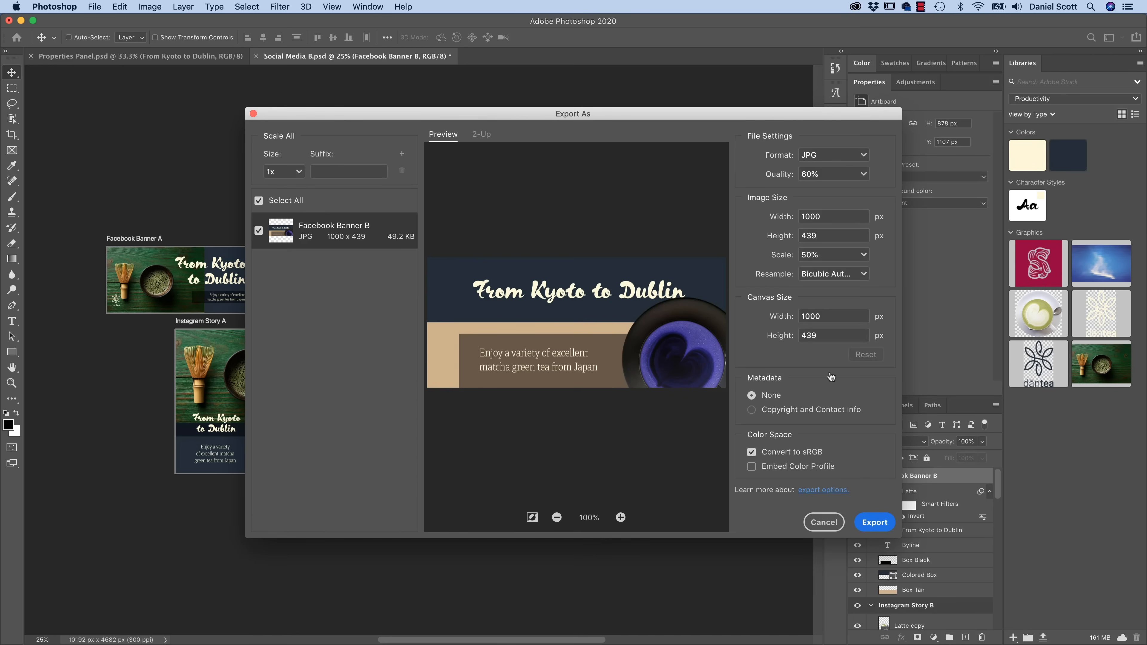
pyautogui.click(832, 524)
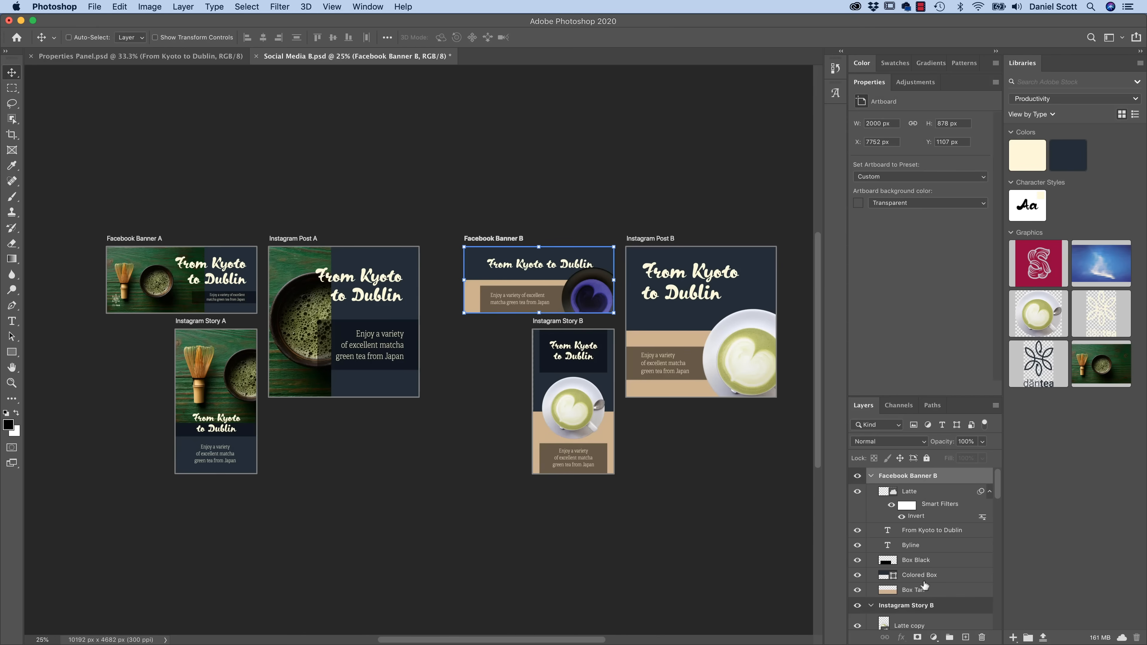
# - Check the Latte layer's visibility in Facebook Banner B, preview Export As for that layer alone, and cancel the export
pyautogui.click(858, 492)
pyautogui.click(857, 491)
pyautogui.click(932, 497)
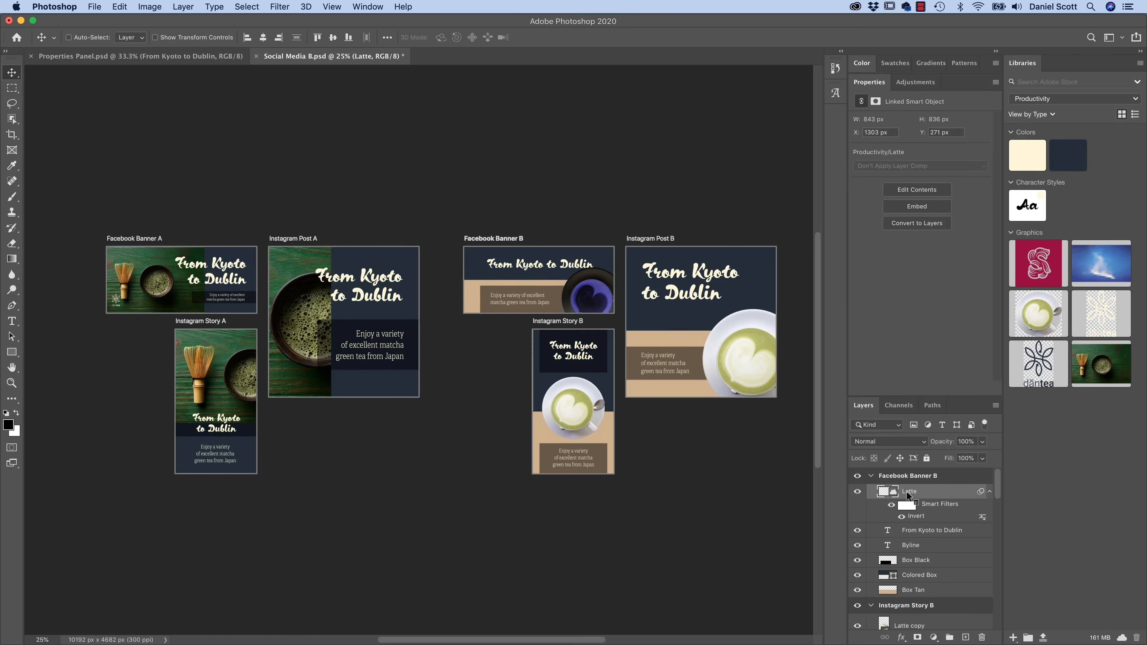
pyautogui.rightClick(907, 495)
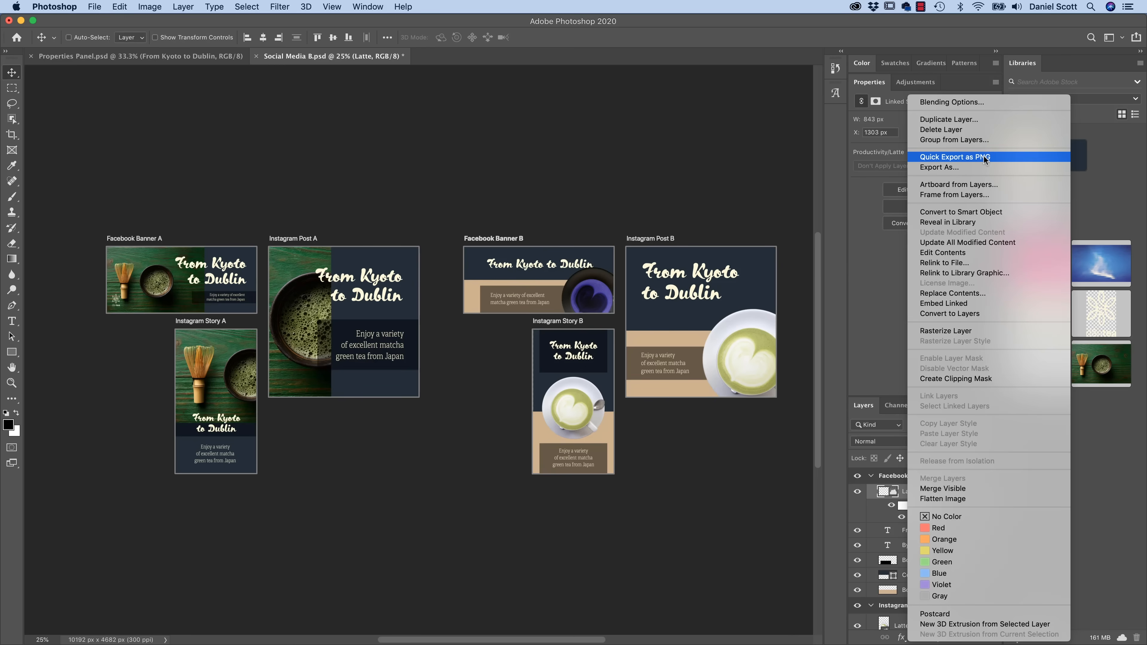
pyautogui.click(938, 168)
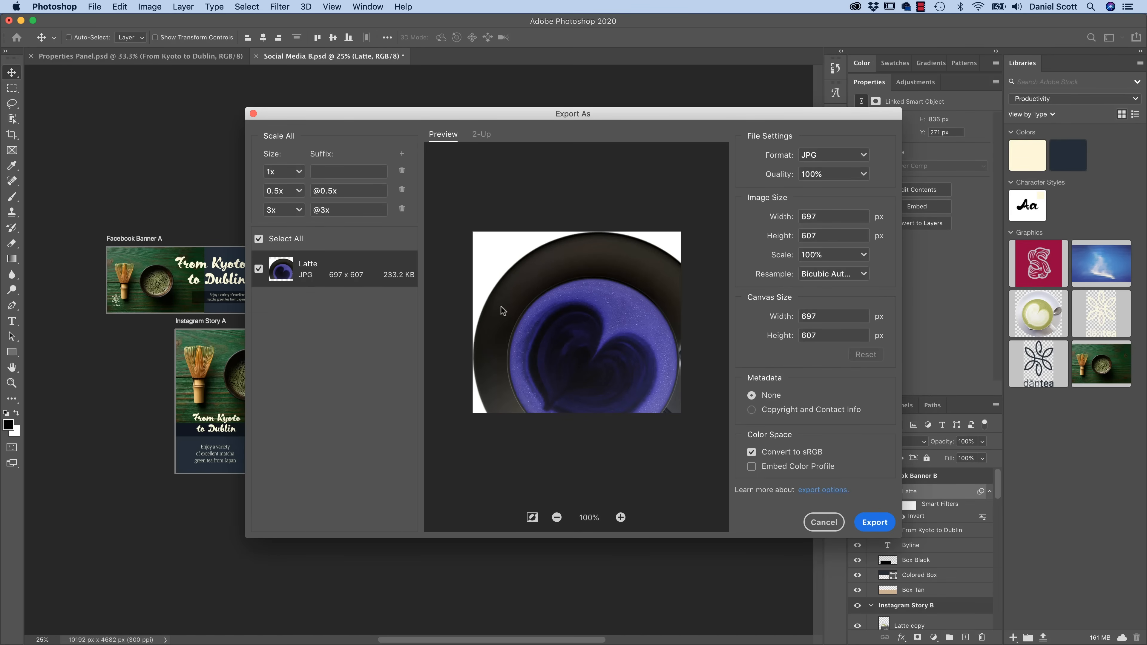
pyautogui.click(823, 523)
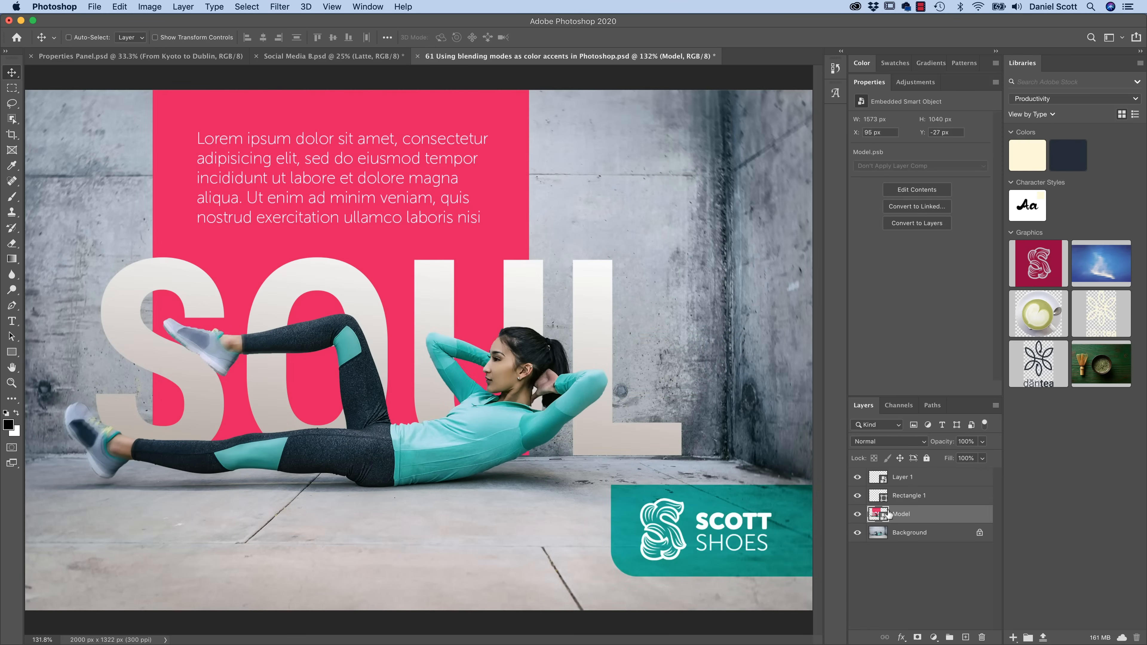
# - Move the Model smart object slightly upward, undo the move, and open the smart object's contents
pyautogui.moveTo(481, 348); pyautogui.dragTo(478, 322)
pyautogui.press('super+z')
pyautogui.doubleClick(875, 517)
pyautogui.click(661, 248)
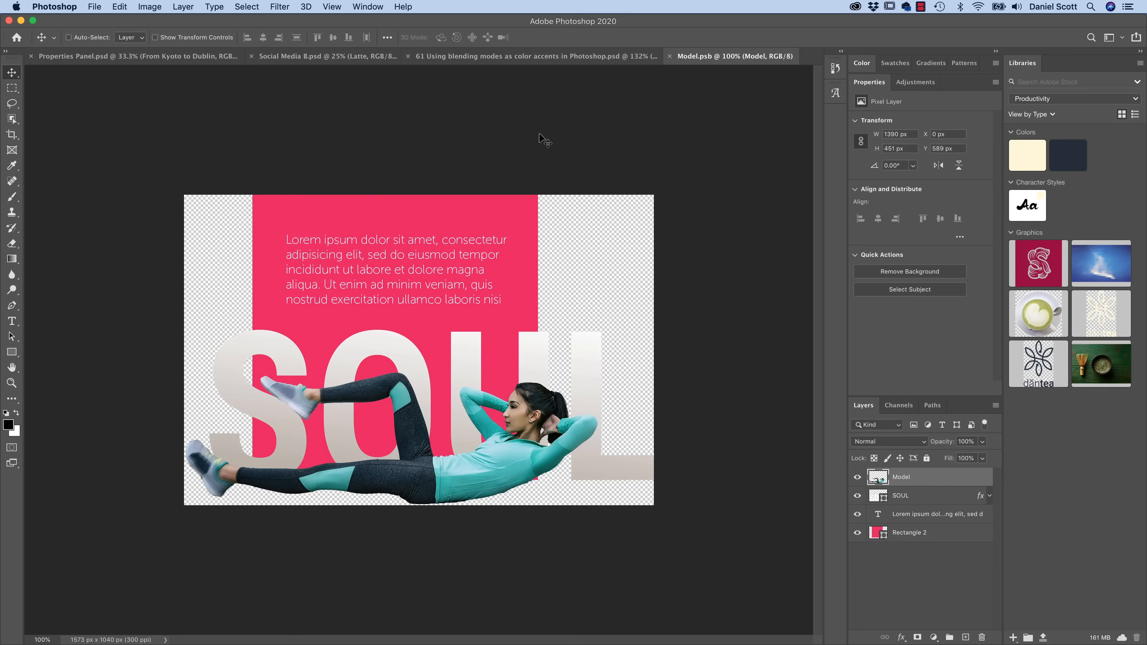
# - Hide the Model and SOUL layers inside Model.psb and close it without saving
pyautogui.click(857, 476)
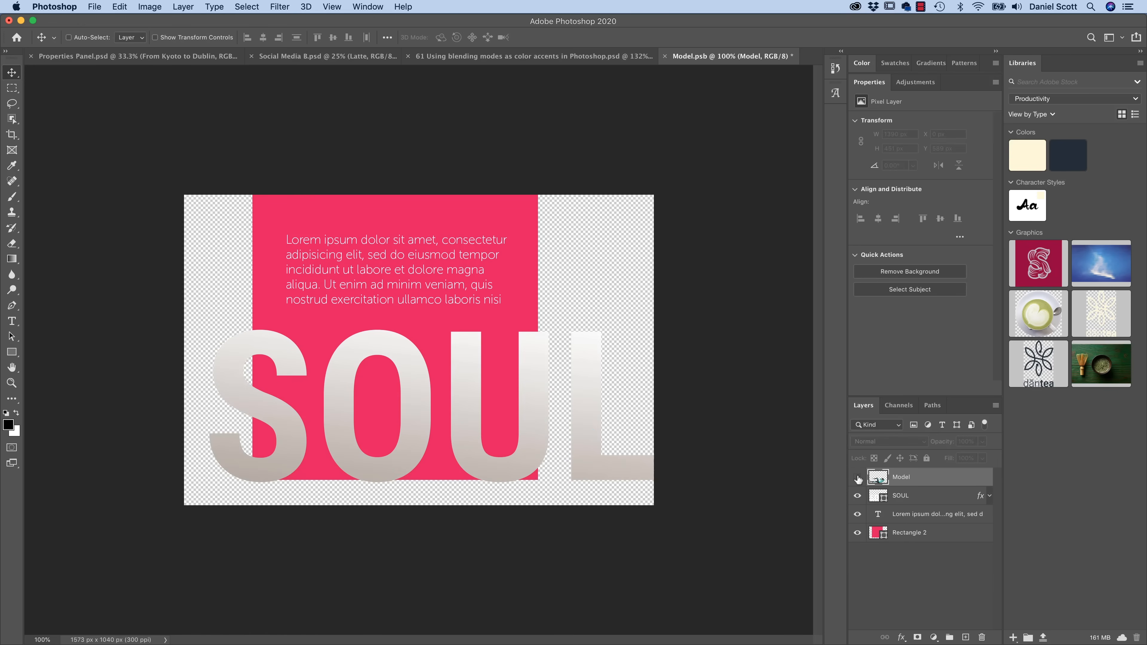
pyautogui.click(857, 495)
pyautogui.click(664, 57)
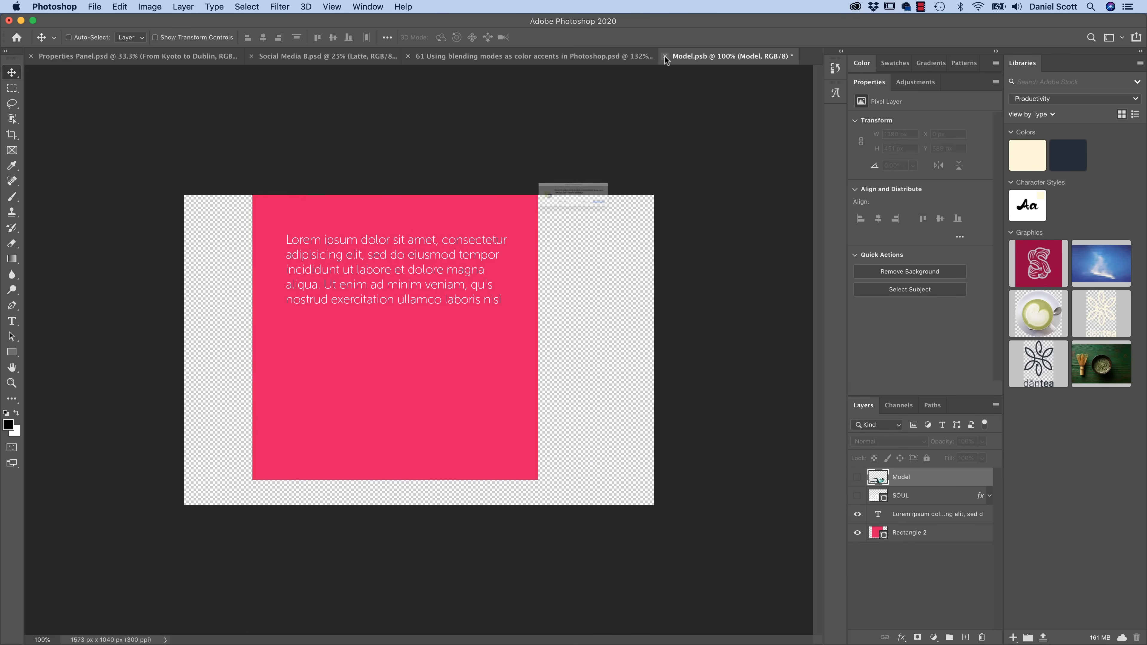
pyautogui.click(534, 223)
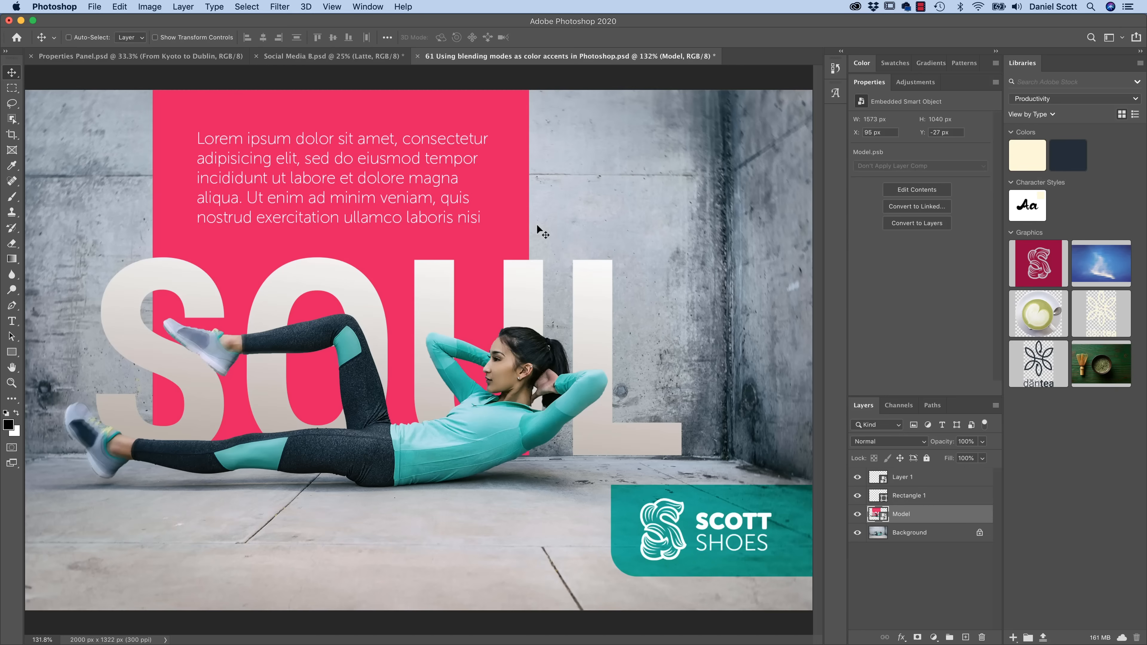
# - Convert the Model smart object to layers, expand its group, and check the Model and SOUL layers by toggling their visibility
pyautogui.rightClick(902, 517)
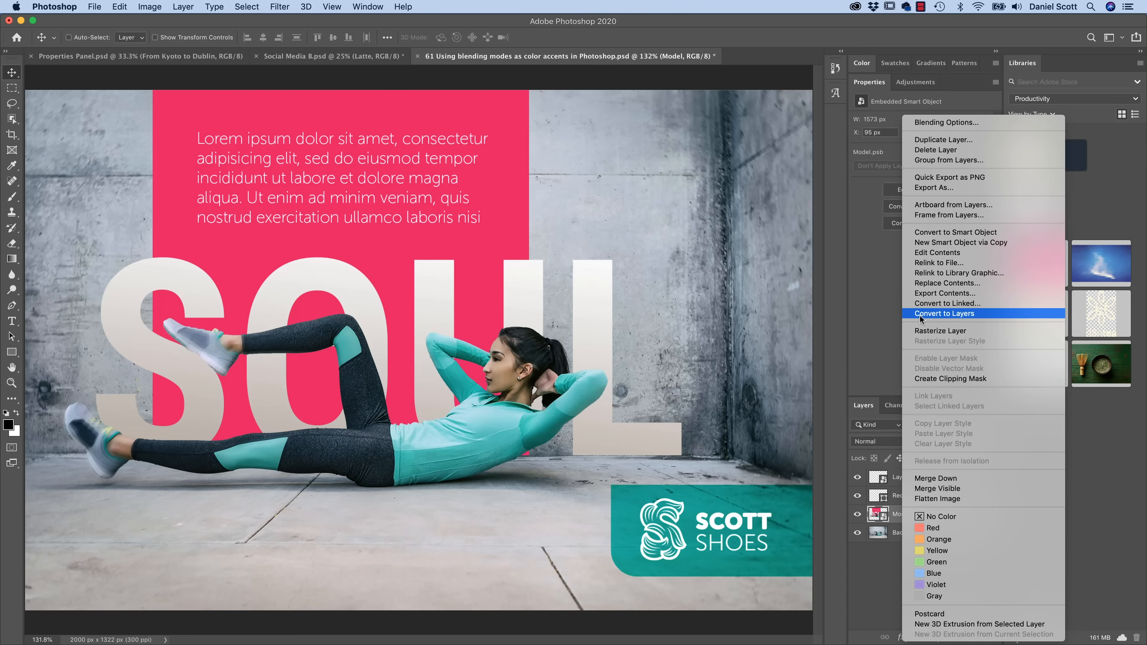
pyautogui.click(958, 318)
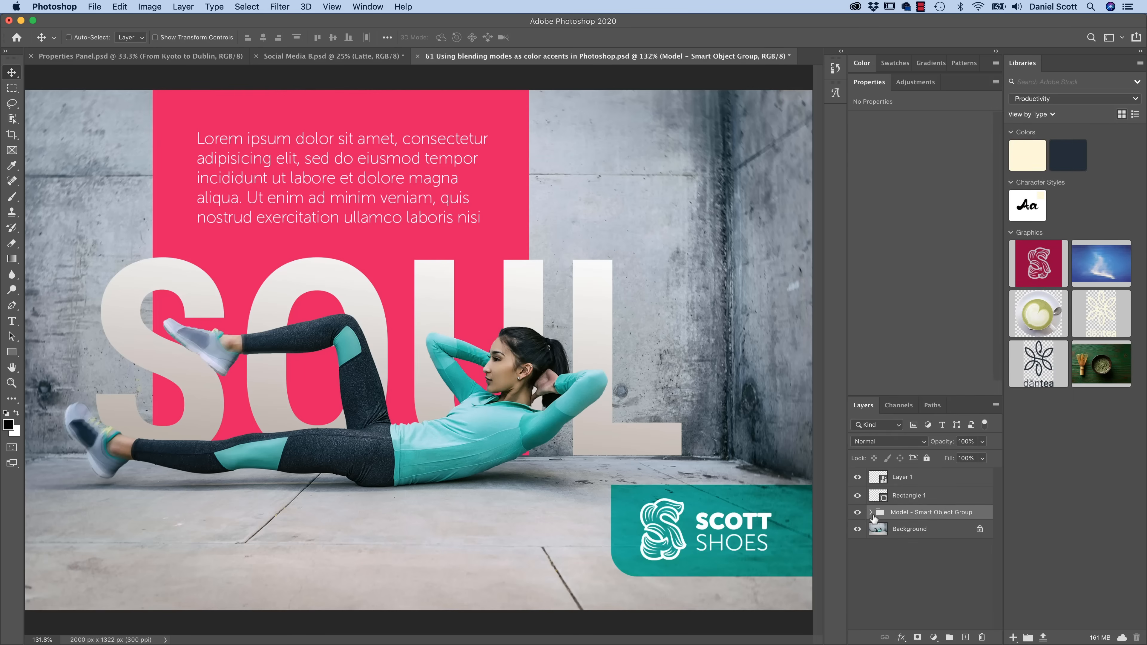
pyautogui.click(870, 512)
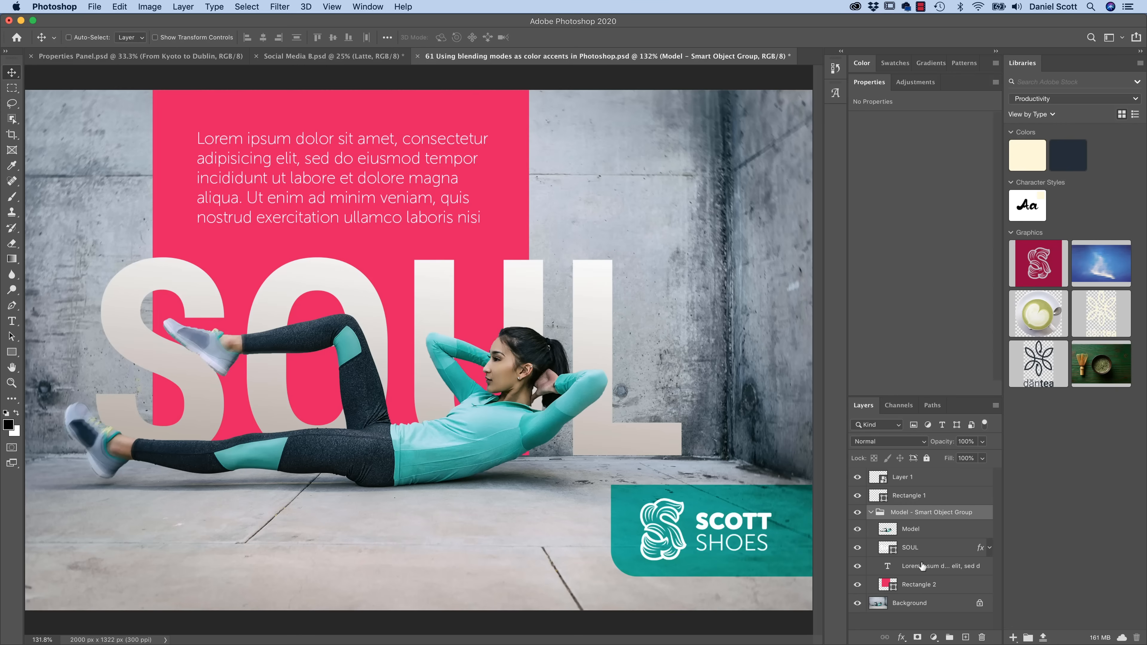
pyautogui.click(857, 529)
pyautogui.click(857, 529)
pyautogui.click(858, 548)
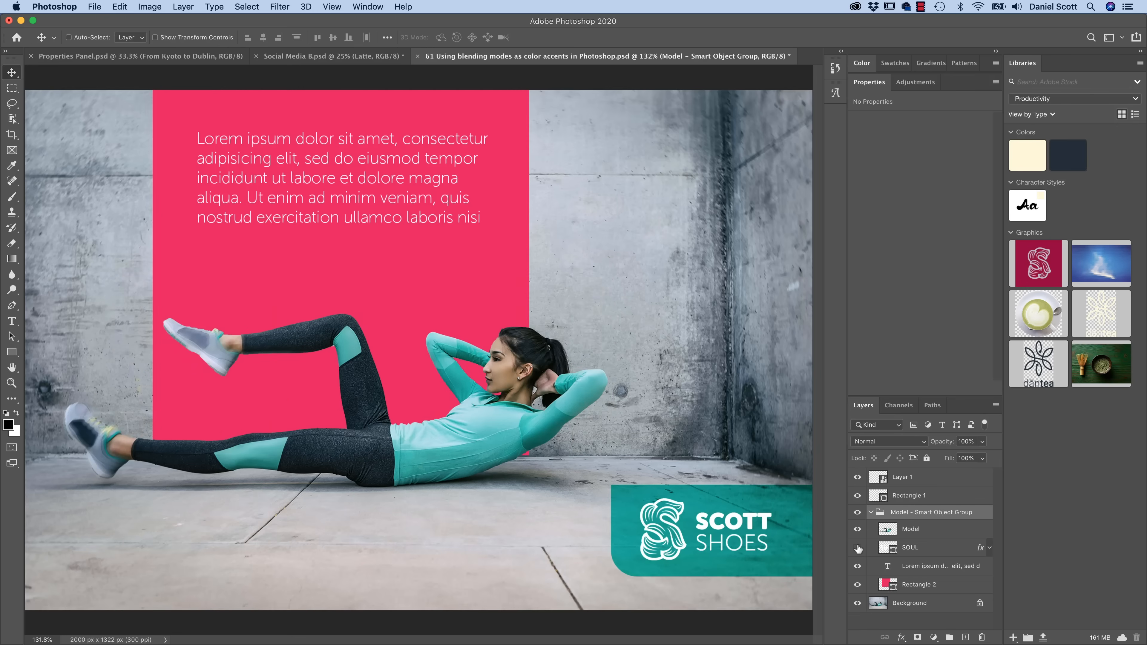
pyautogui.click(858, 547)
# - Move Rectangle 2 out of the group to just above Background, set its blending mode to Multiply, and collapse the group
pyautogui.moveTo(916, 584); pyautogui.dragTo(912, 601)
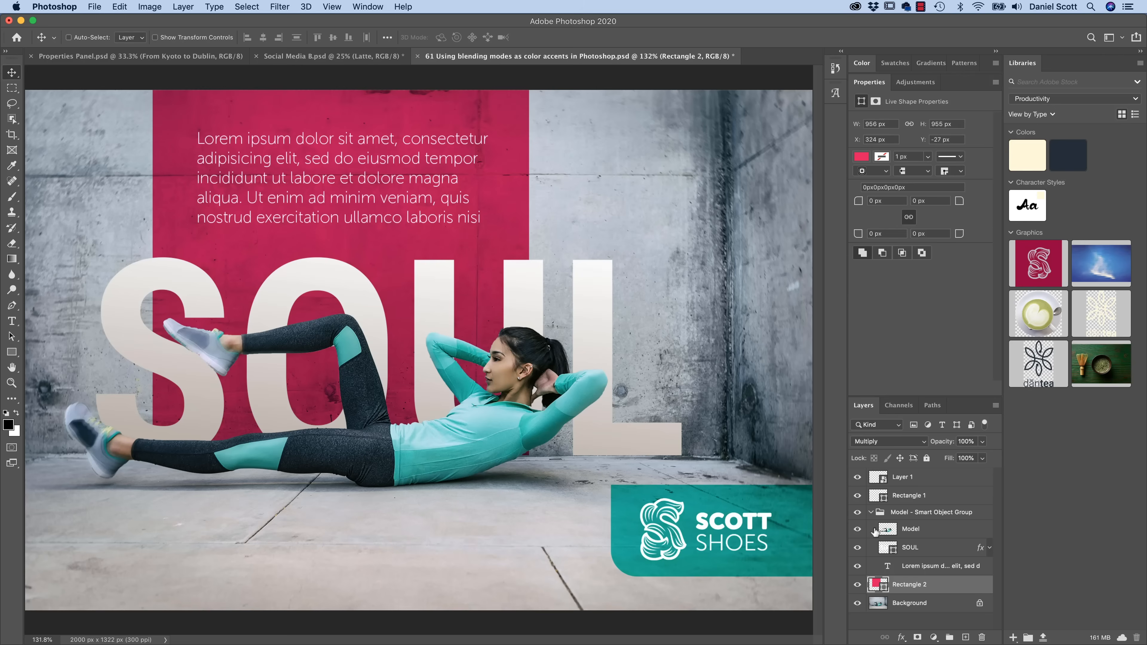
pyautogui.click(871, 512)
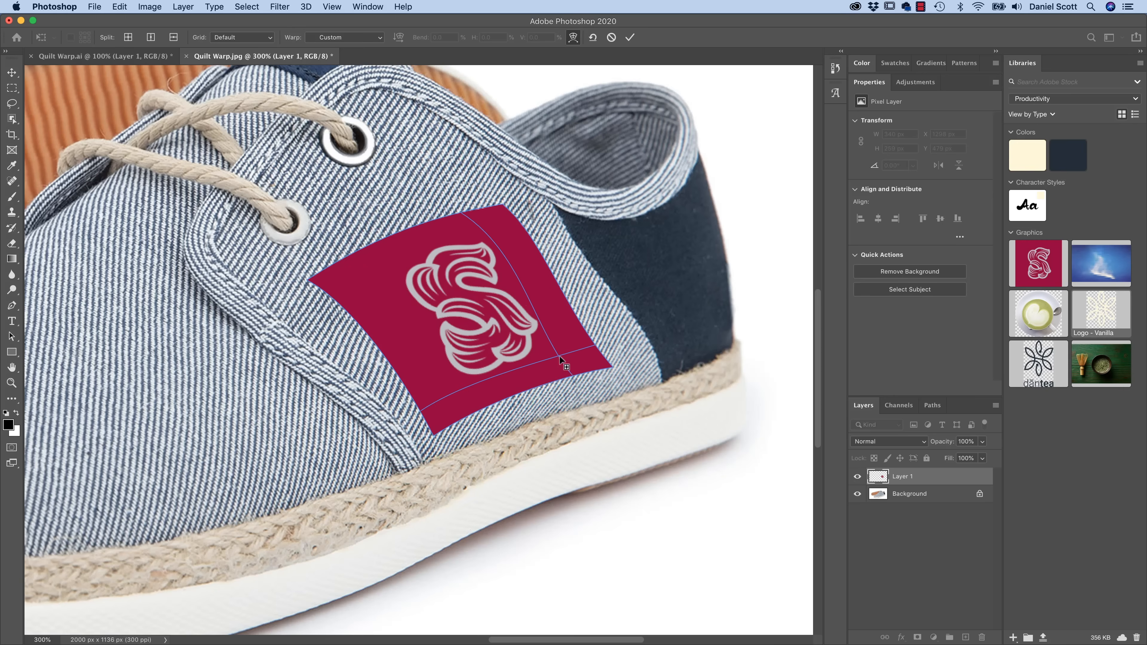
pyautogui.click(557, 351)
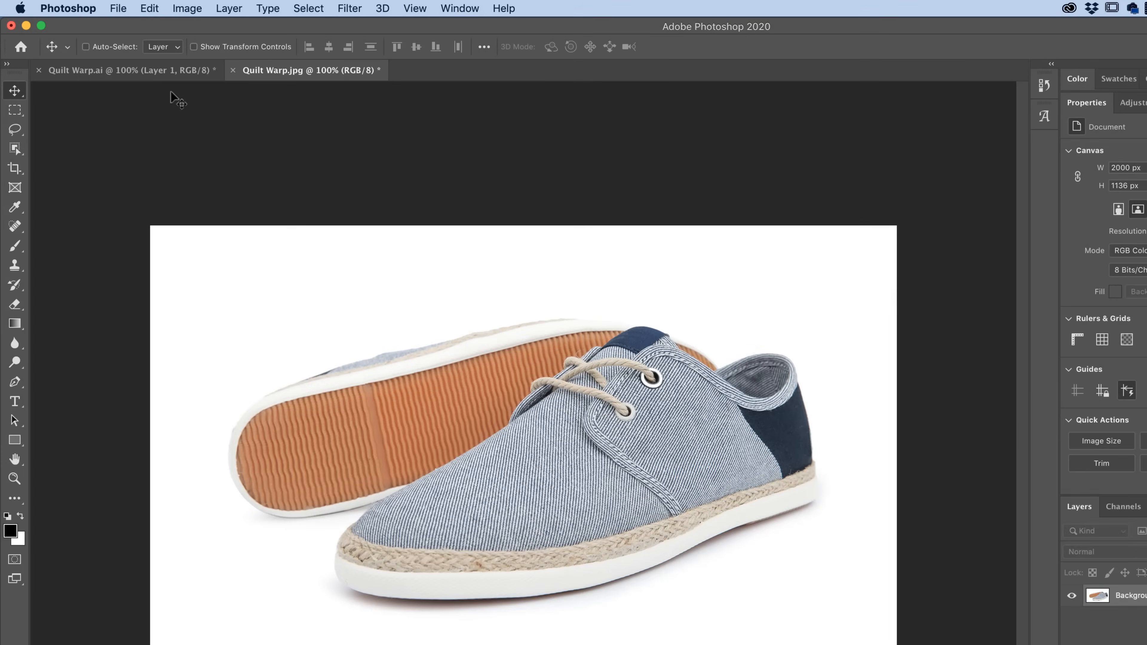
# - Copy the selected logo artwork from Quilt Warp.ai and paste it into Quilt Warp.jpg
pyautogui.click(167, 71)
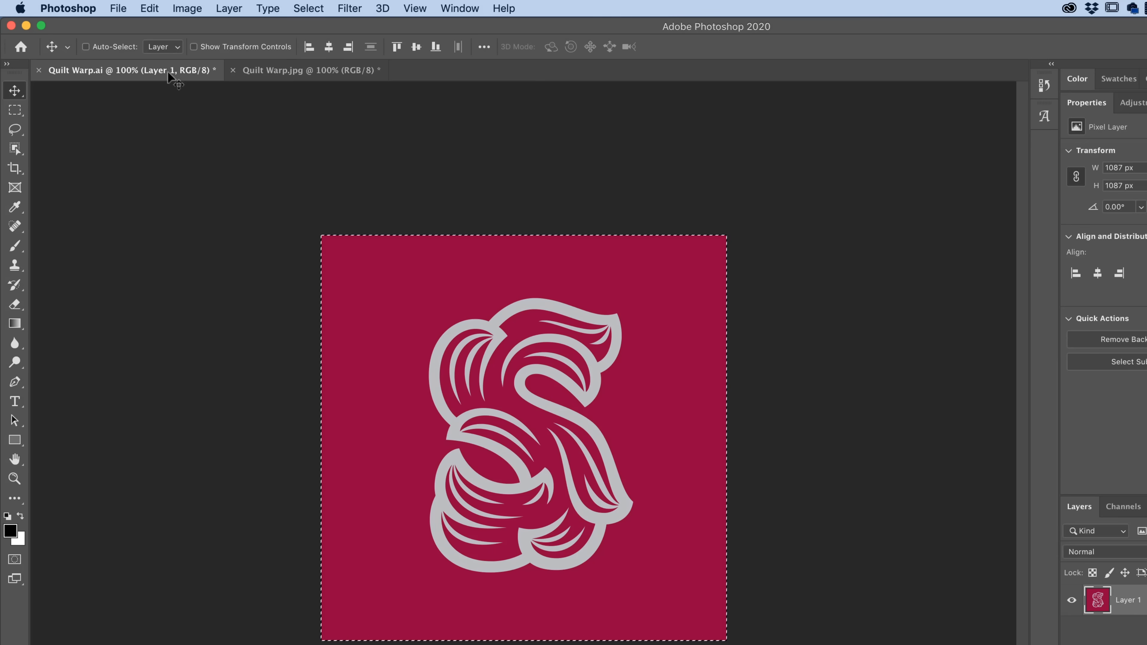
pyautogui.press('super+c')
pyautogui.click(318, 71)
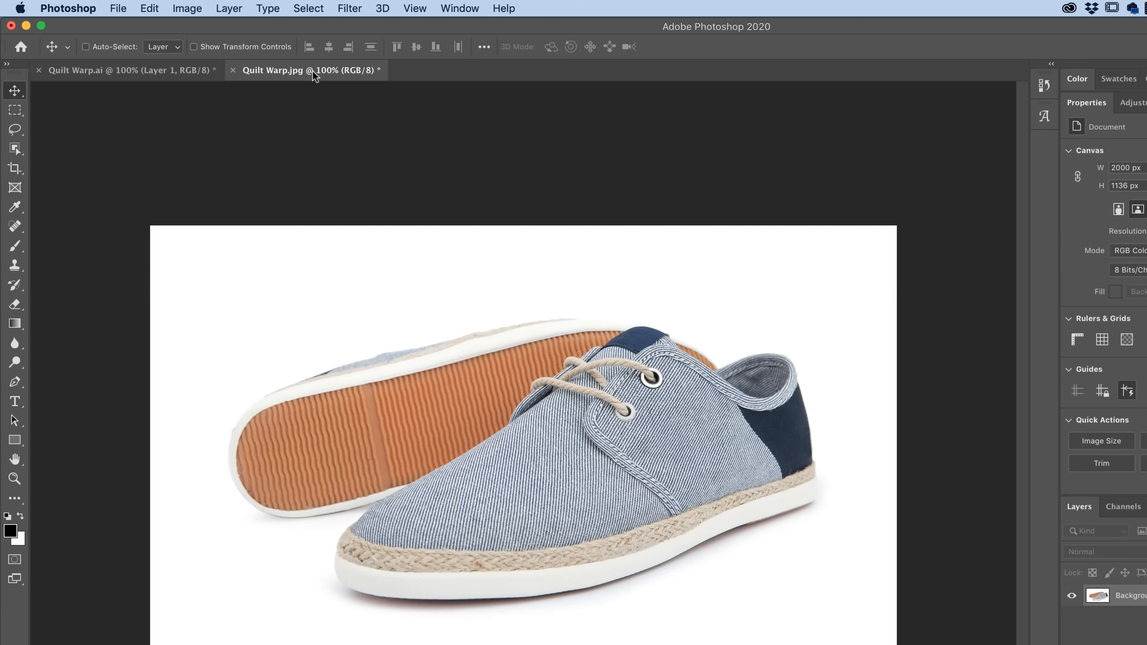
pyautogui.press('super+v')
# - Scale the pasted logo square to about 23% and place it on the side of the front shoe, near the heel
pyautogui.press('super+t')
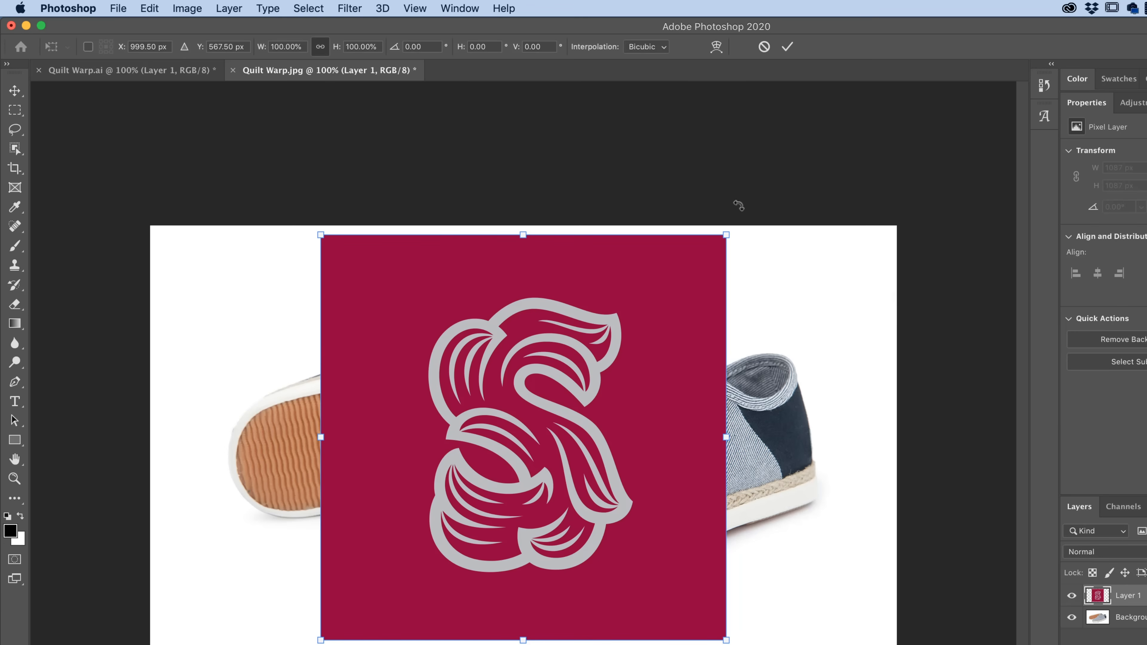
pyautogui.moveTo(723, 239); pyautogui.dragTo(712, 399)
pyautogui.moveTo(682, 441); pyautogui.dragTo(712, 437)
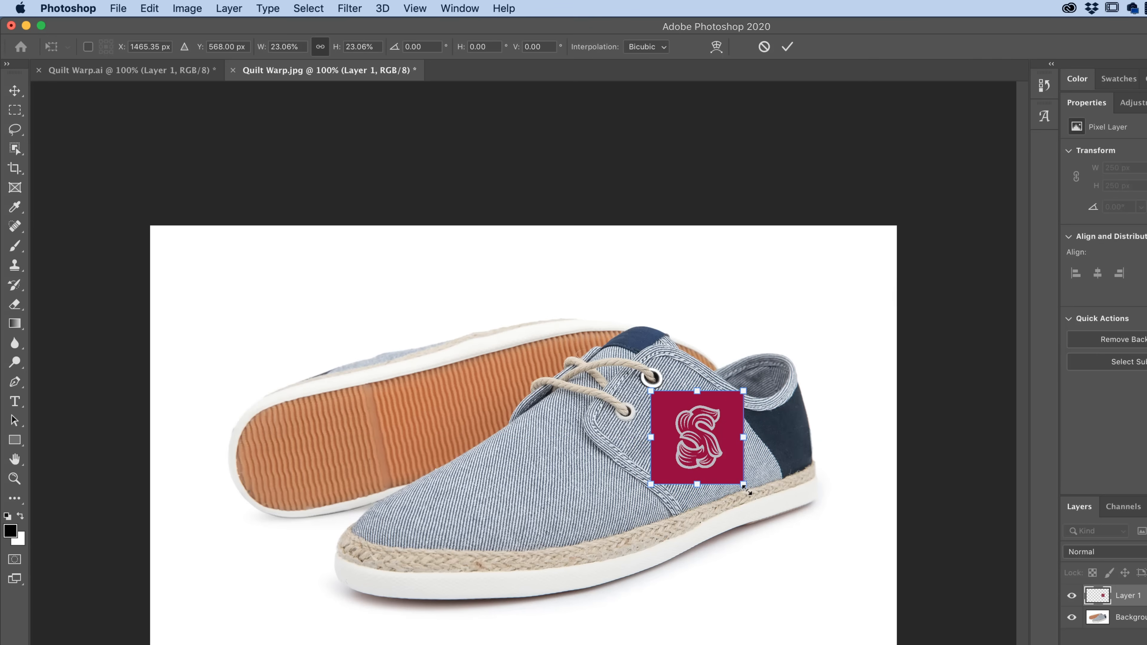
pyautogui.press('Return')
# - Start a Warp transform on the logo layer, keeping the Custom warp style
pyautogui.click(141, 5)
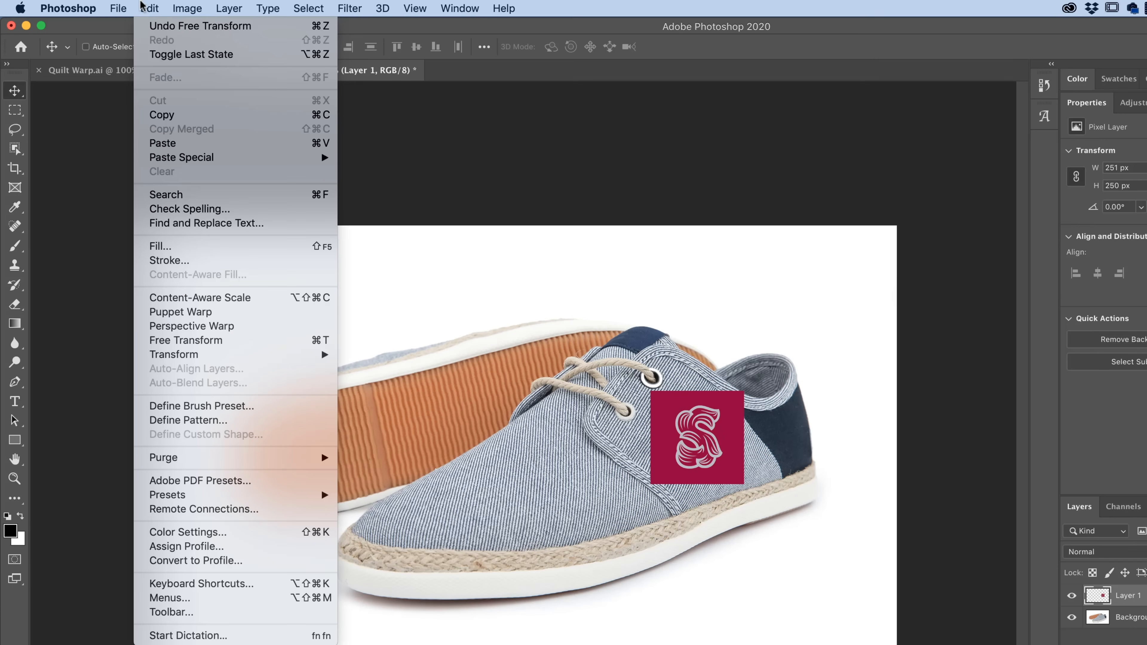
pyautogui.moveTo(226, 354)
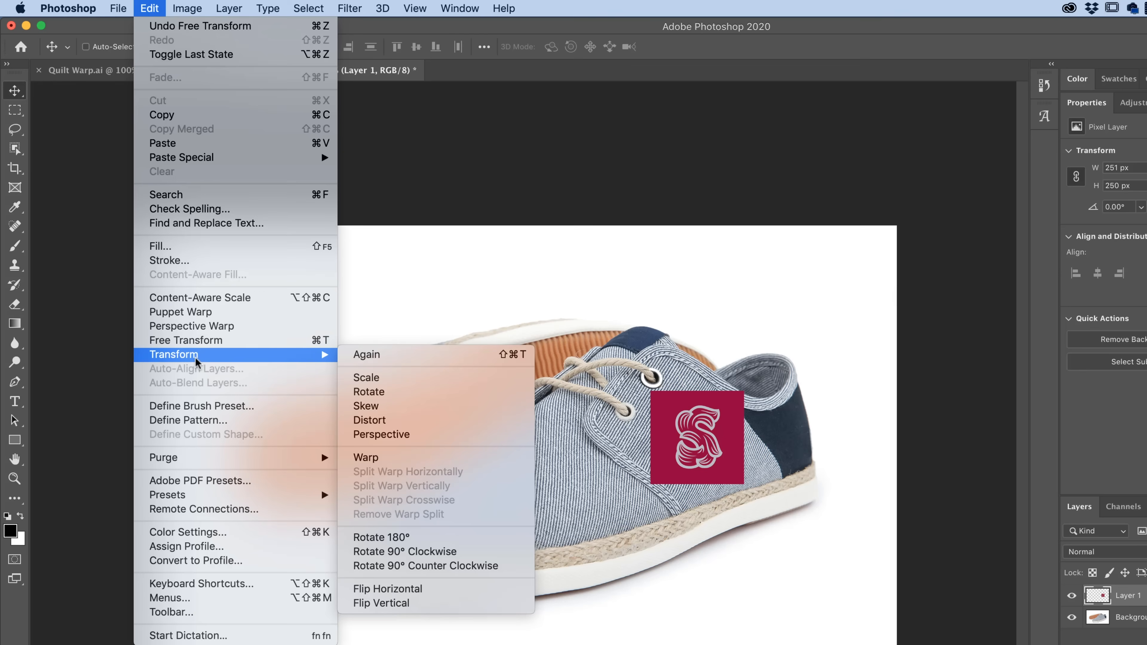
pyautogui.click(368, 457)
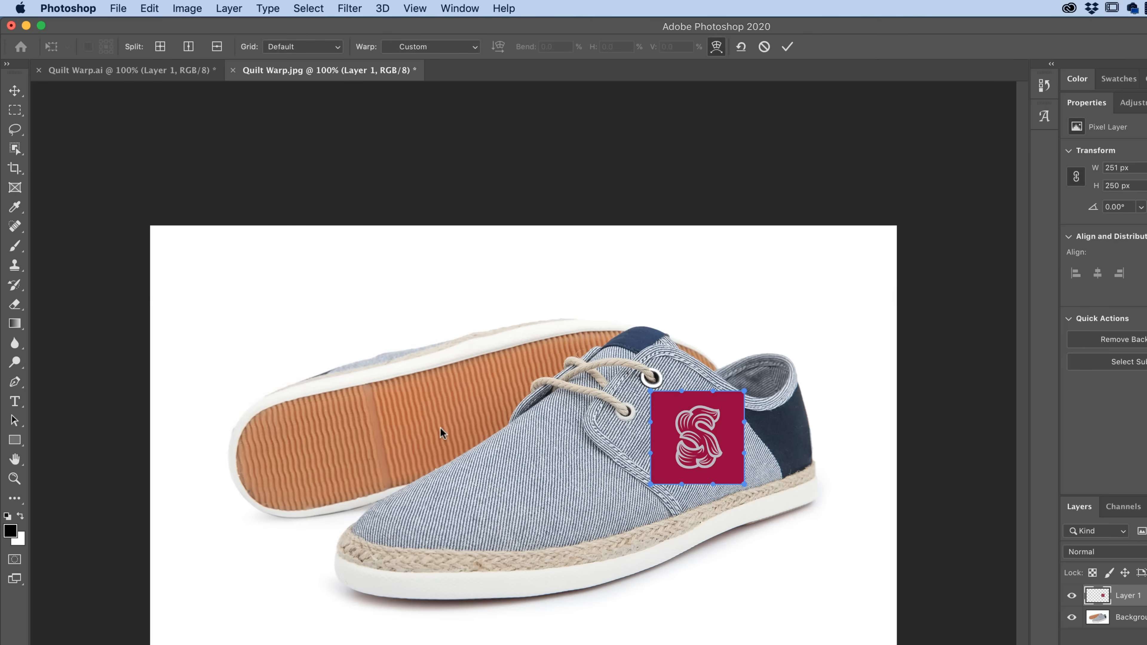
pyautogui.click(412, 47)
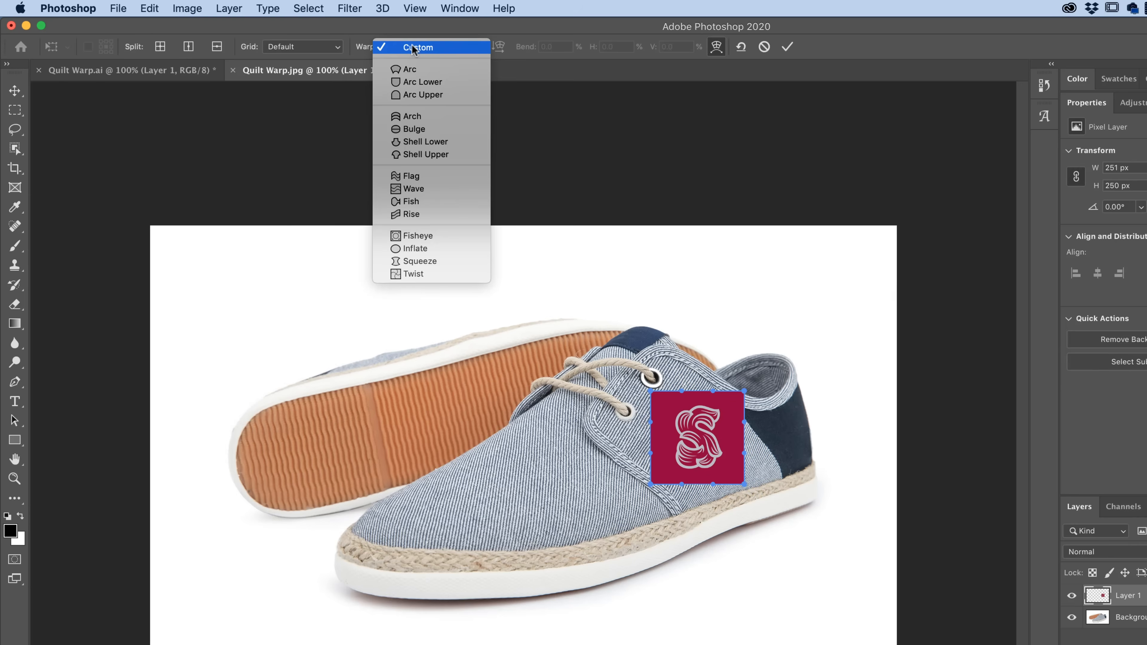
pyautogui.click(414, 48)
# - Set the warp grid to 3 x 3, test pulling the upper-left inner grid point, and undo that pull
pyautogui.click(300, 47)
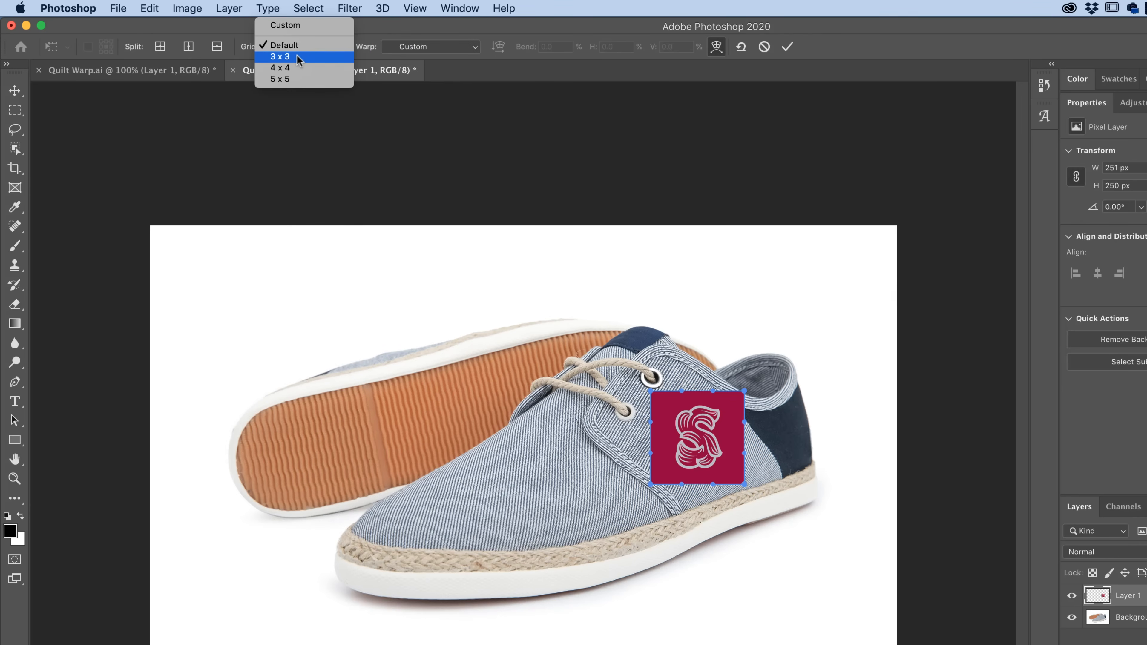
pyautogui.click(298, 57)
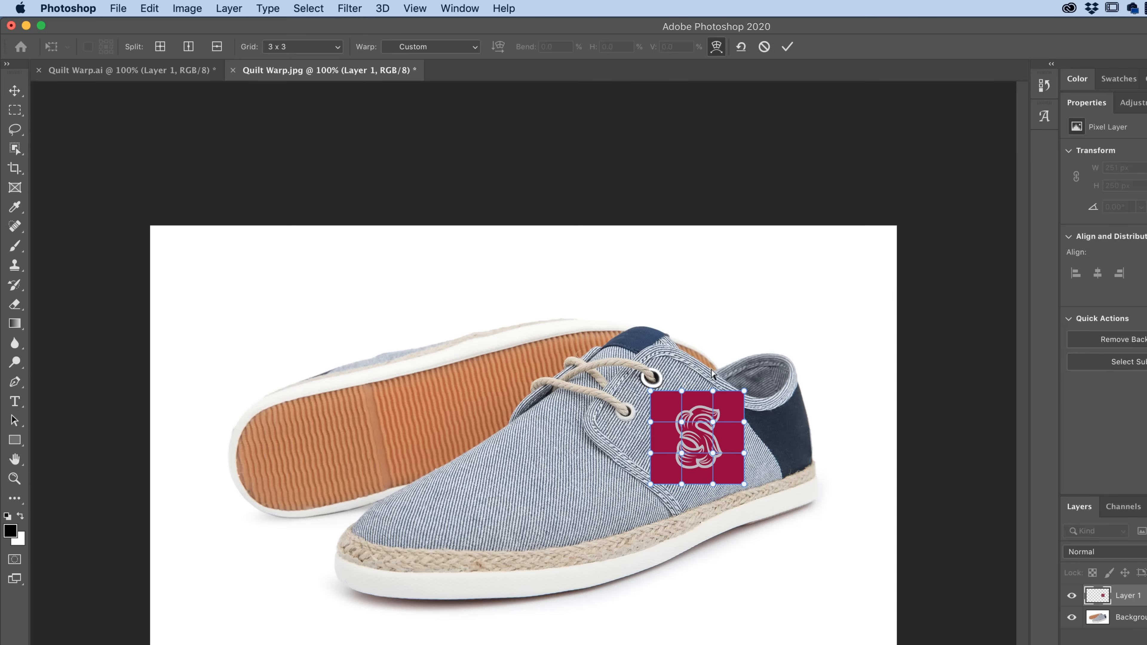
pyautogui.moveTo(681, 422); pyautogui.dragTo(702, 441)
pyautogui.press('super+z')
# - Open the custom warp grid size settings, dismiss them without changes, and exit the warp
pyautogui.click(291, 47)
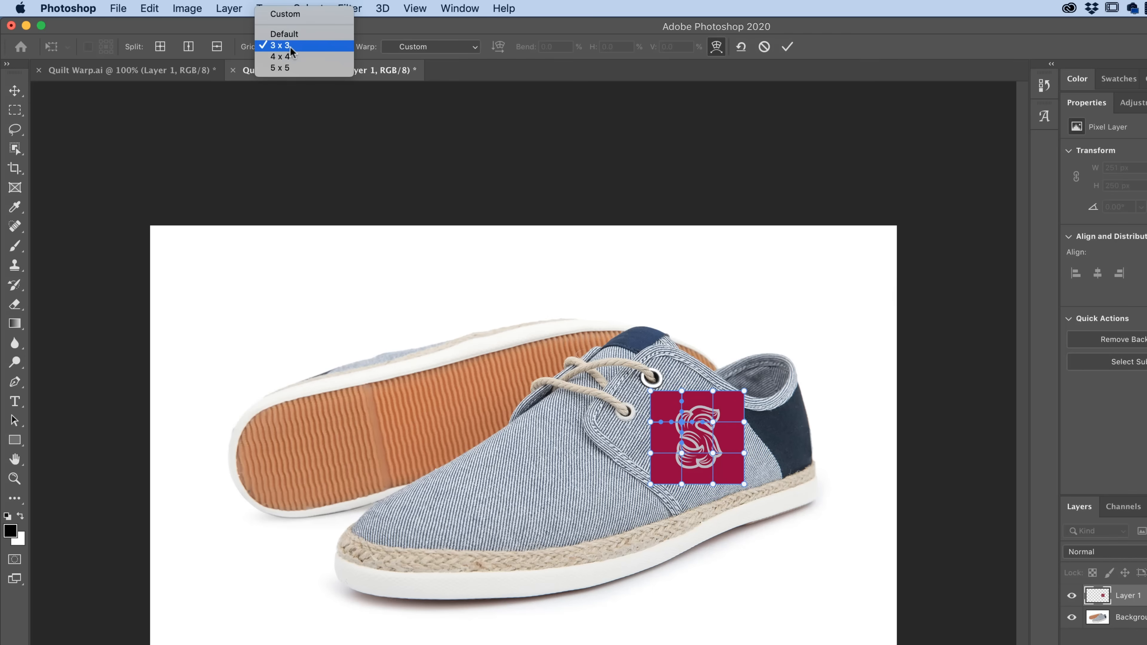
pyautogui.click(286, 14)
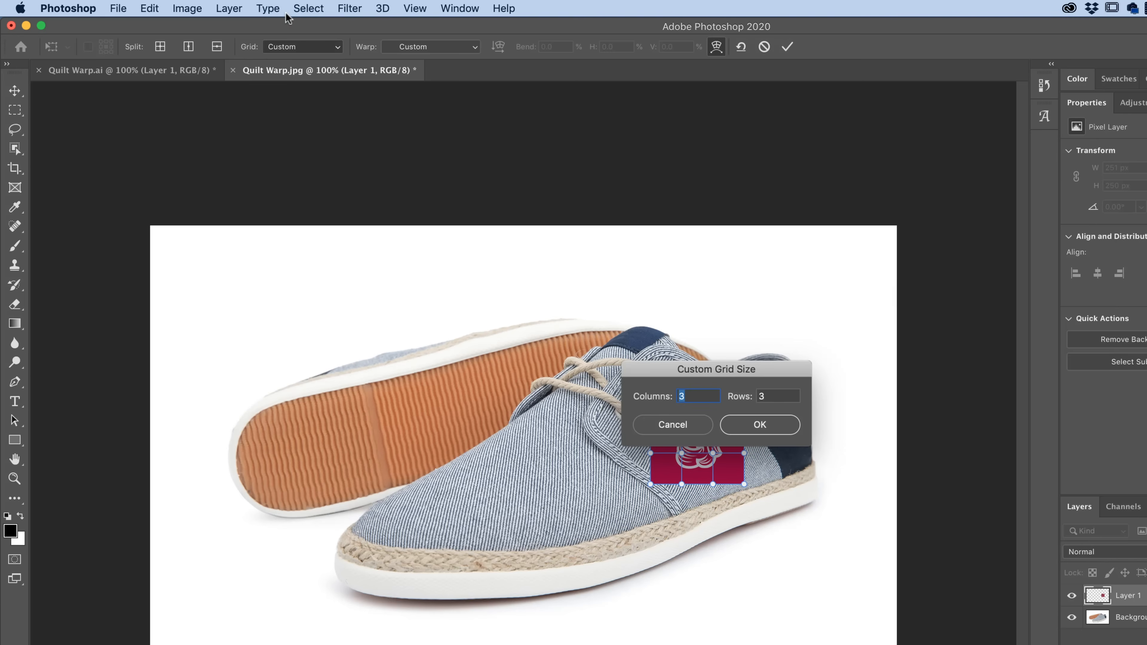
pyautogui.click(694, 435)
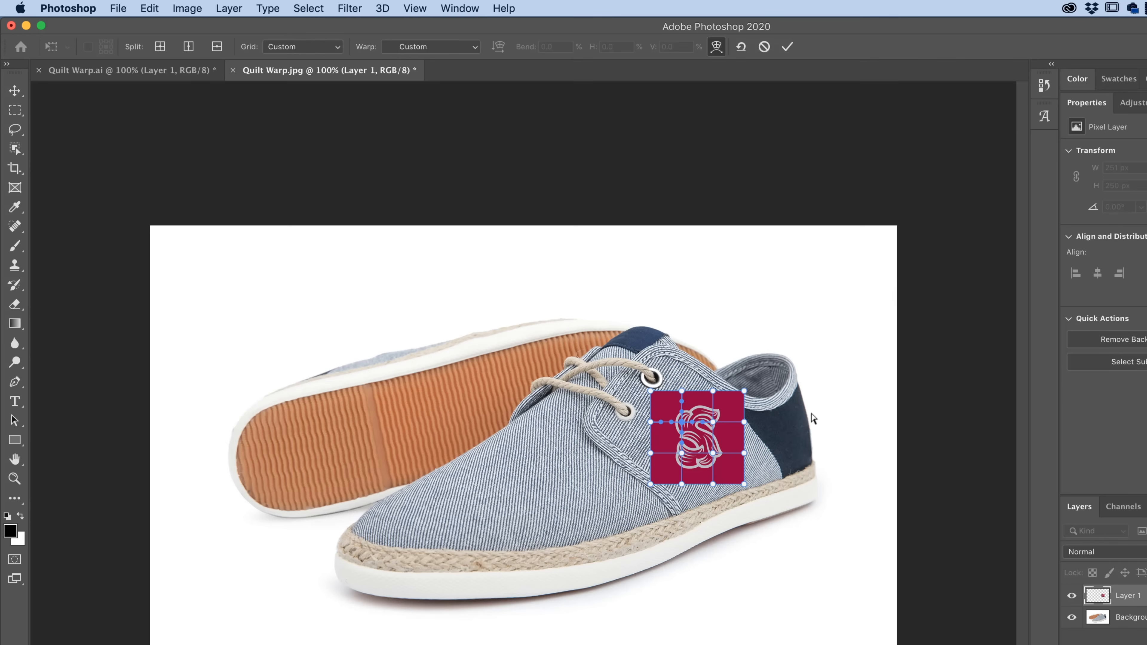
pyautogui.press('Return')
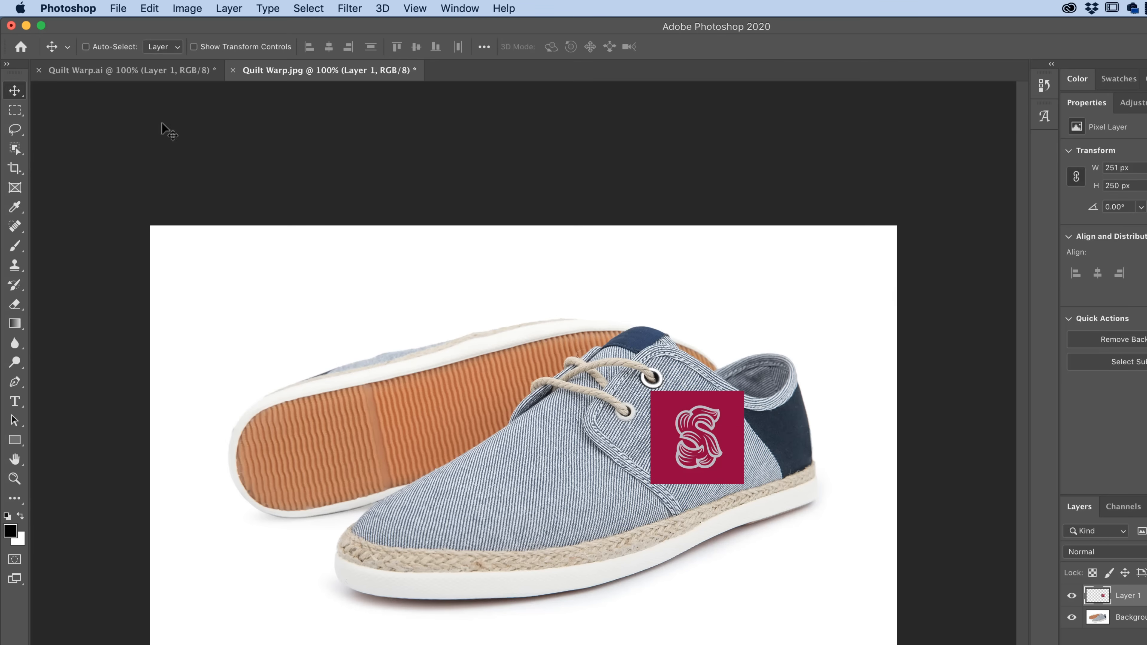
# - Start a Warp on the logo square and pull its two lower corners and upper-left corner toward the shoe's side seams
pyautogui.click(149, 8)
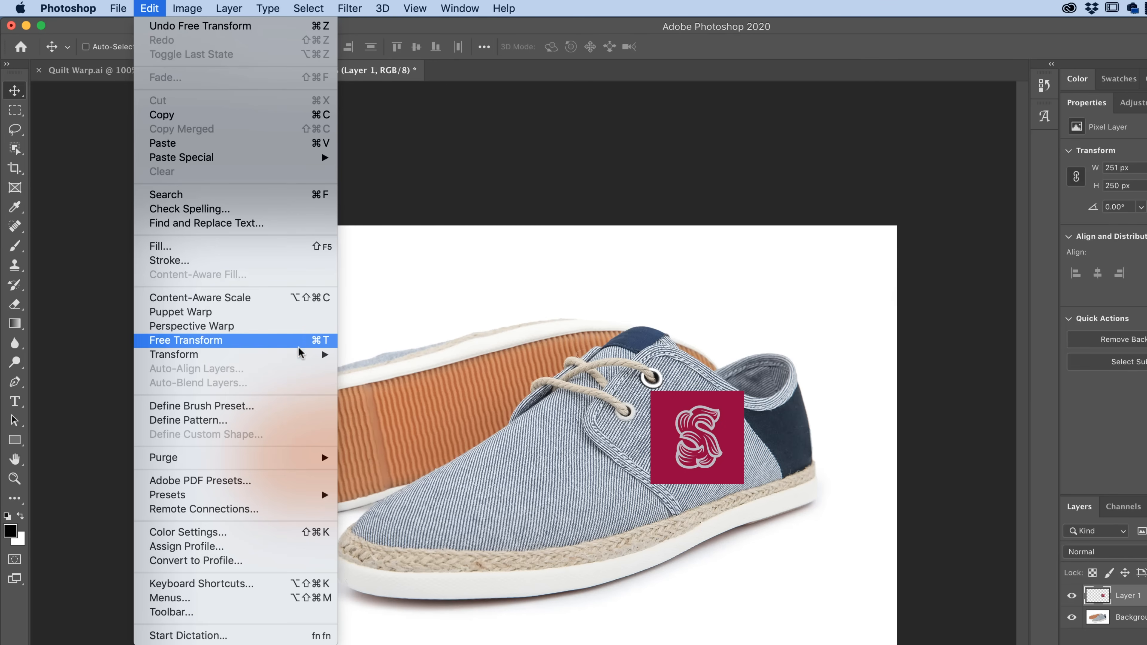
pyautogui.moveTo(302, 354)
pyautogui.click(377, 458)
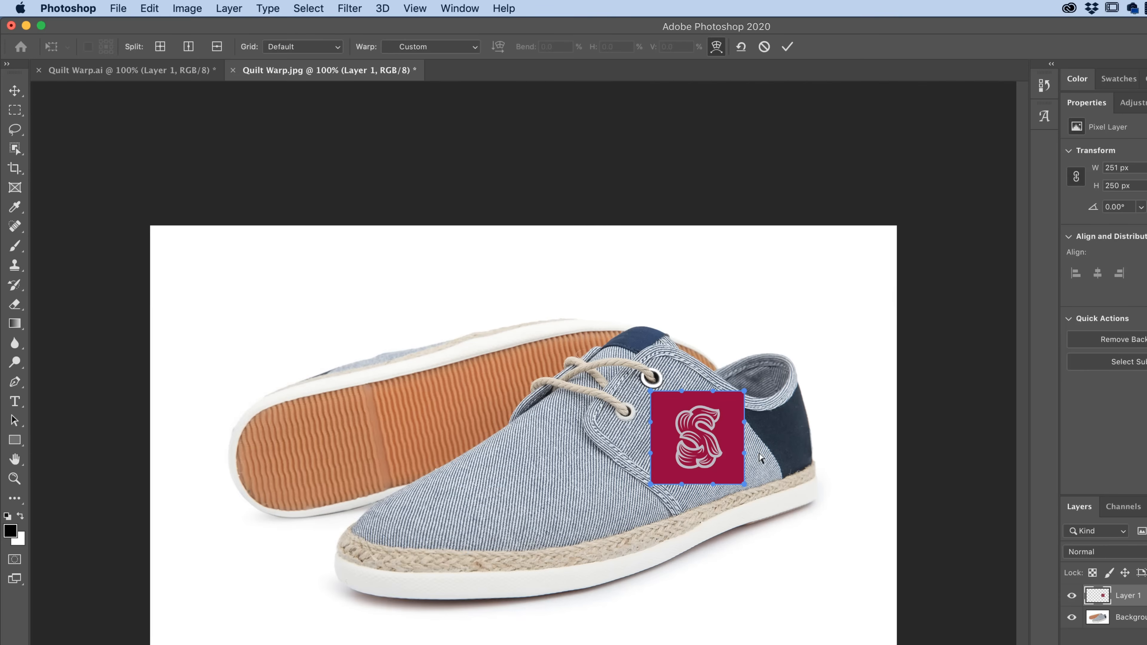
pyautogui.moveTo(744, 484); pyautogui.dragTo(763, 475)
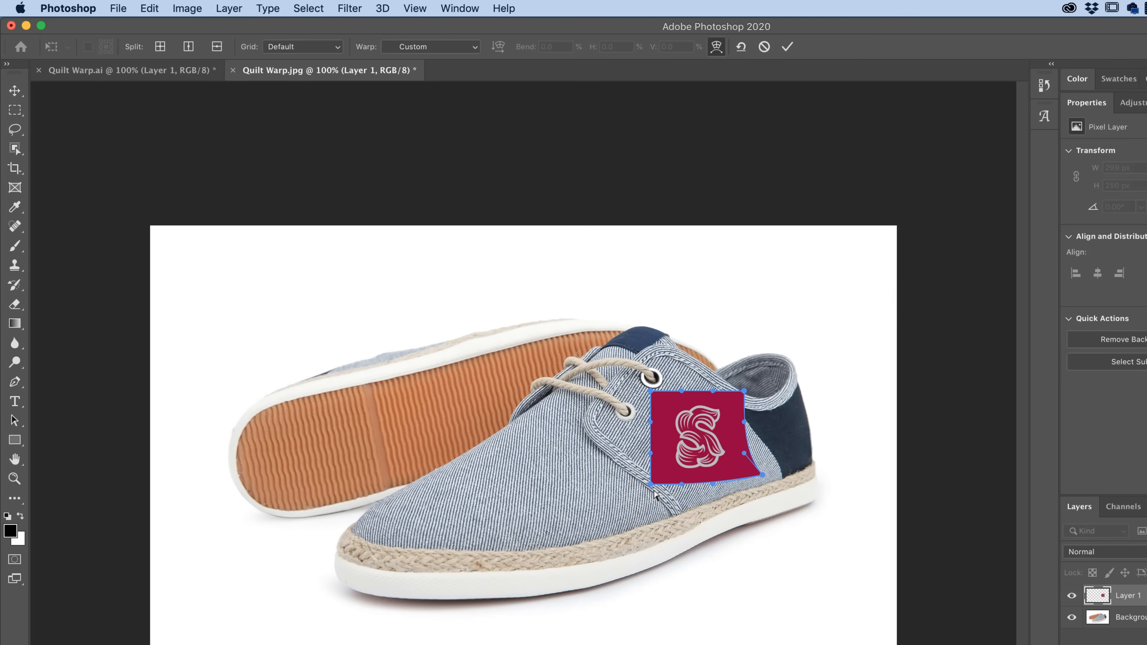
pyautogui.moveTo(651, 488); pyautogui.dragTo(685, 497)
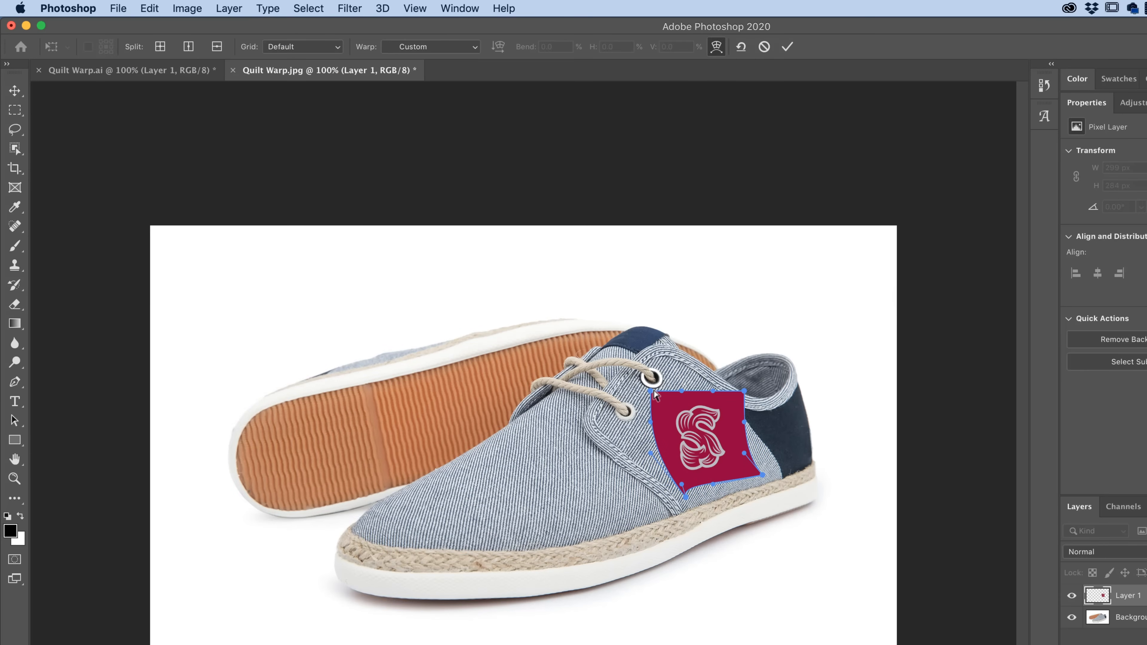
pyautogui.moveTo(650, 391); pyautogui.dragTo(633, 443)
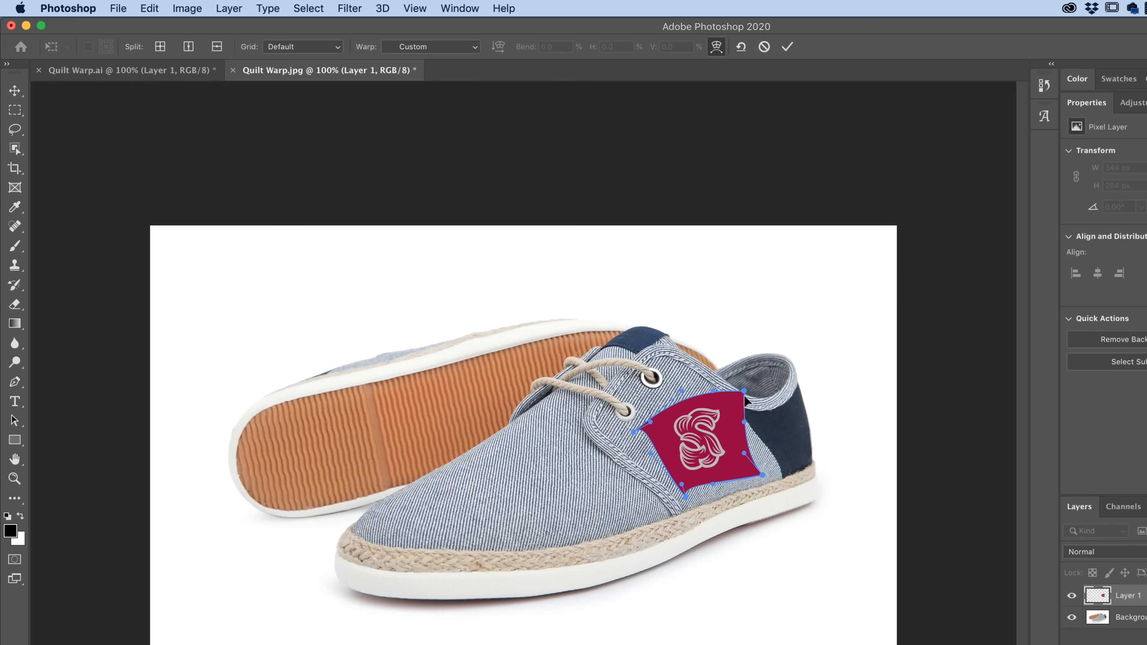
# - Pull the warp's upper-right corner inward and adjust its edges and interior so the logo follows the shoe's side
pyautogui.moveTo(744, 398); pyautogui.dragTo(702, 492)
pyautogui.moveTo(719, 409); pyautogui.dragTo(658, 423)
pyautogui.moveTo(698, 416); pyautogui.dragTo(703, 446)
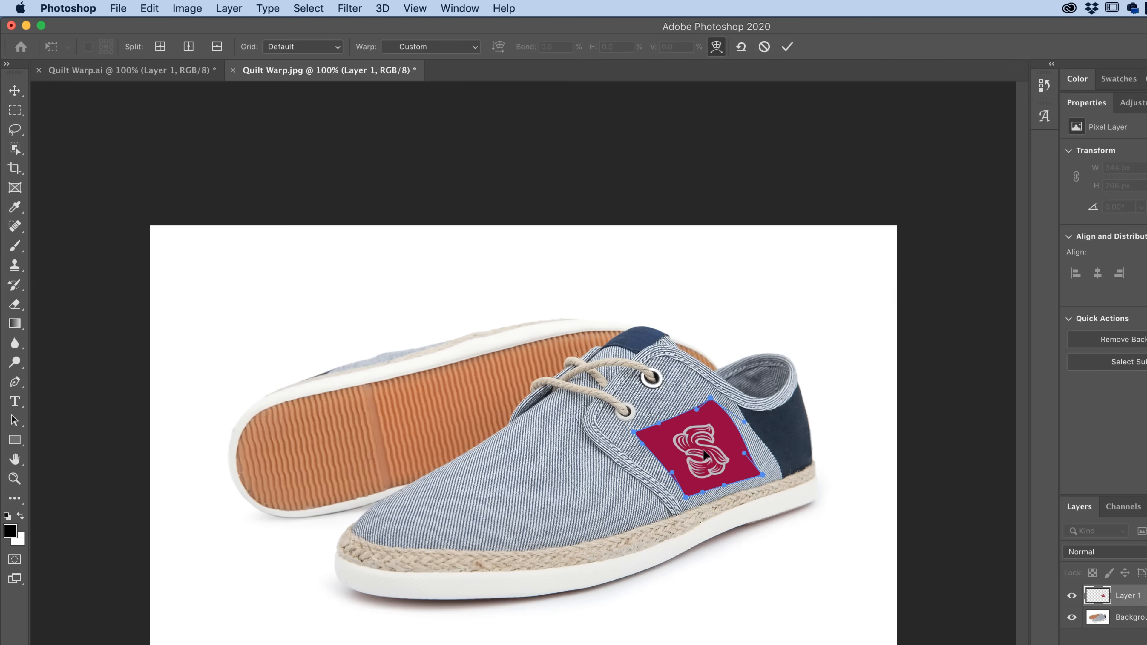
pyautogui.moveTo(713, 398); pyautogui.dragTo(712, 401)
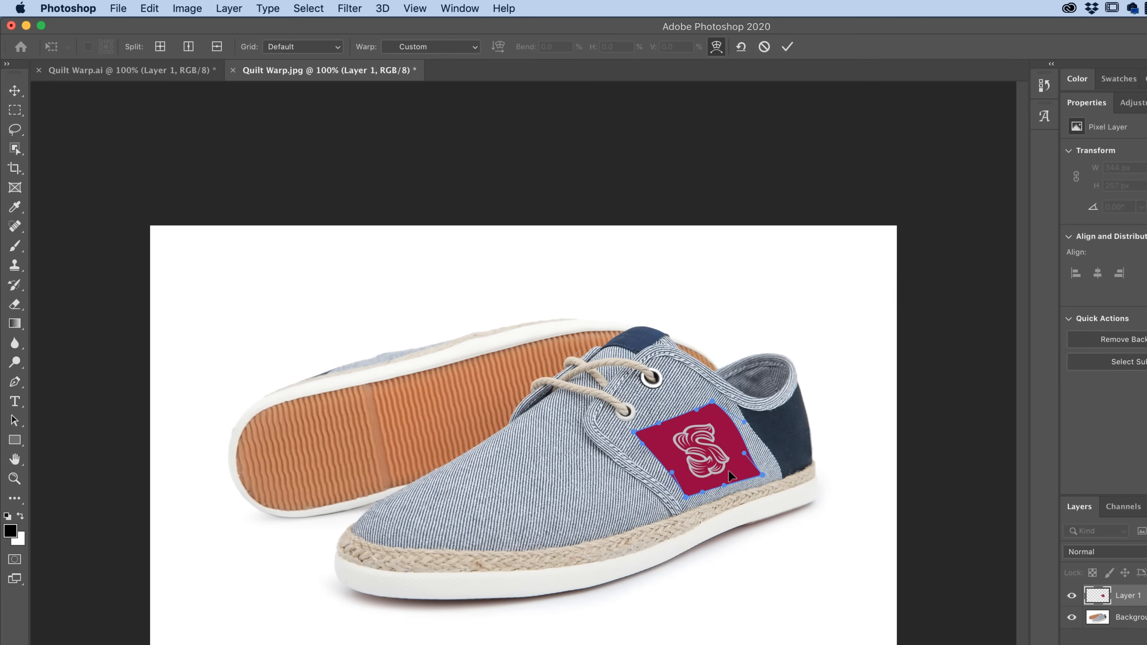
# - Undo a trial split, split the warp horizontally near the logo's lower edge, and bend the lower section and right edge along the shoe
pyautogui.press('alt')
pyautogui.click(718, 474)
pyautogui.press('super+z')
pyautogui.click(217, 46)
pyautogui.click(719, 476)
pyautogui.moveTo(722, 474); pyautogui.dragTo(692, 472)
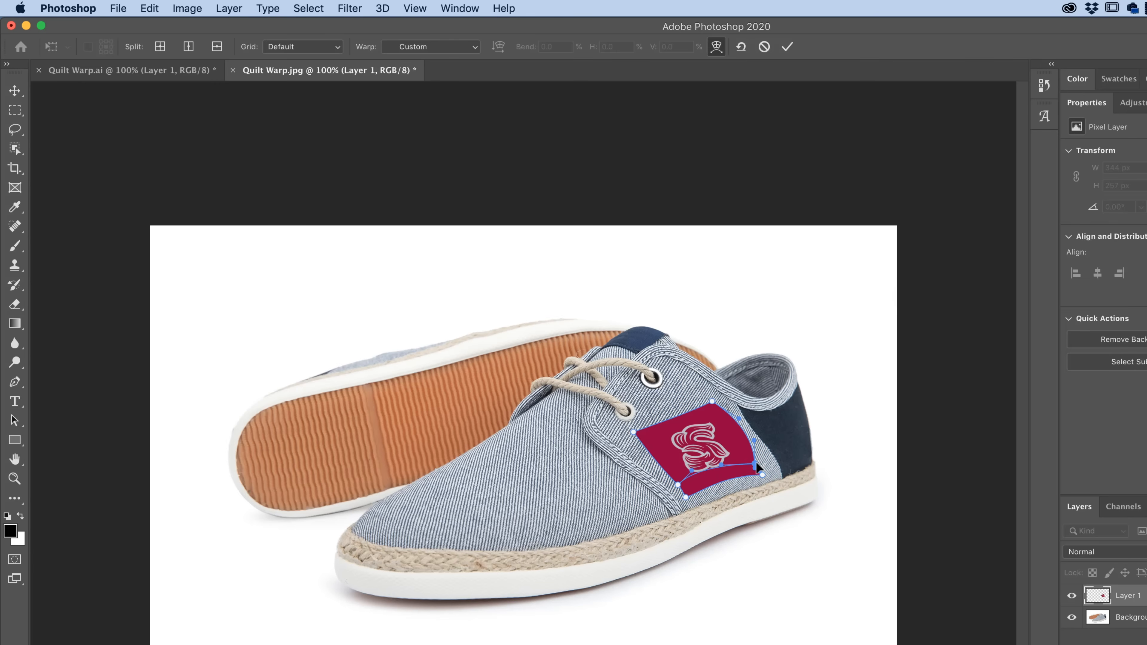
pyautogui.moveTo(754, 441); pyautogui.dragTo(745, 440)
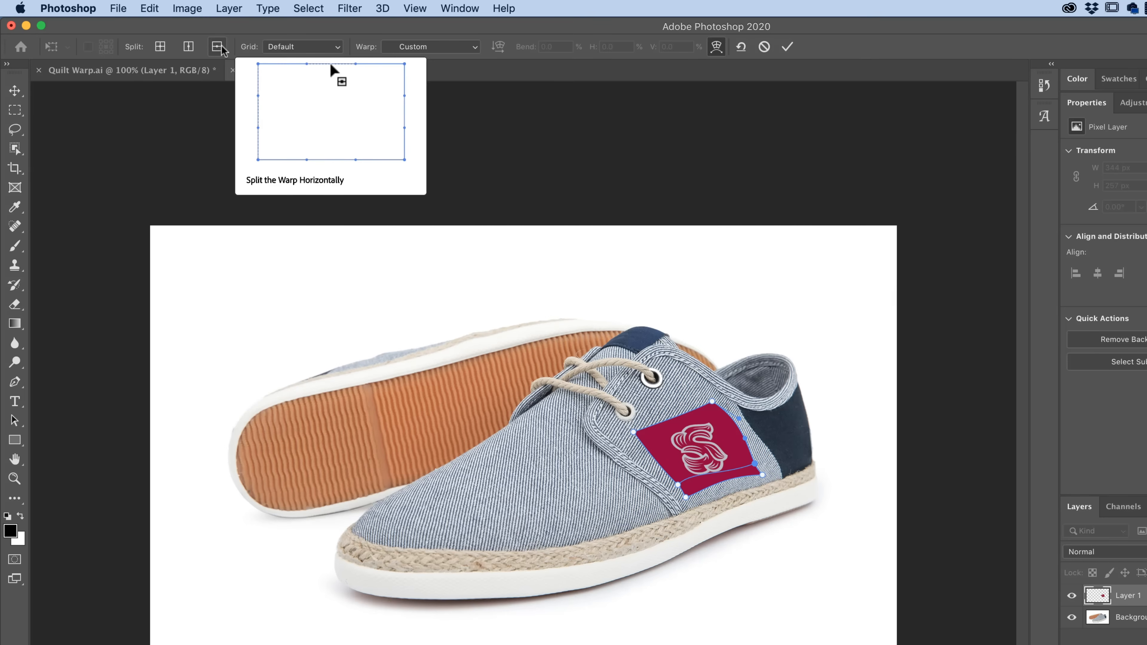
# - Try a custom warp grid of 18 columns and 2 rows on the logo, accepting that existing edits are discarded
pyautogui.click(326, 45)
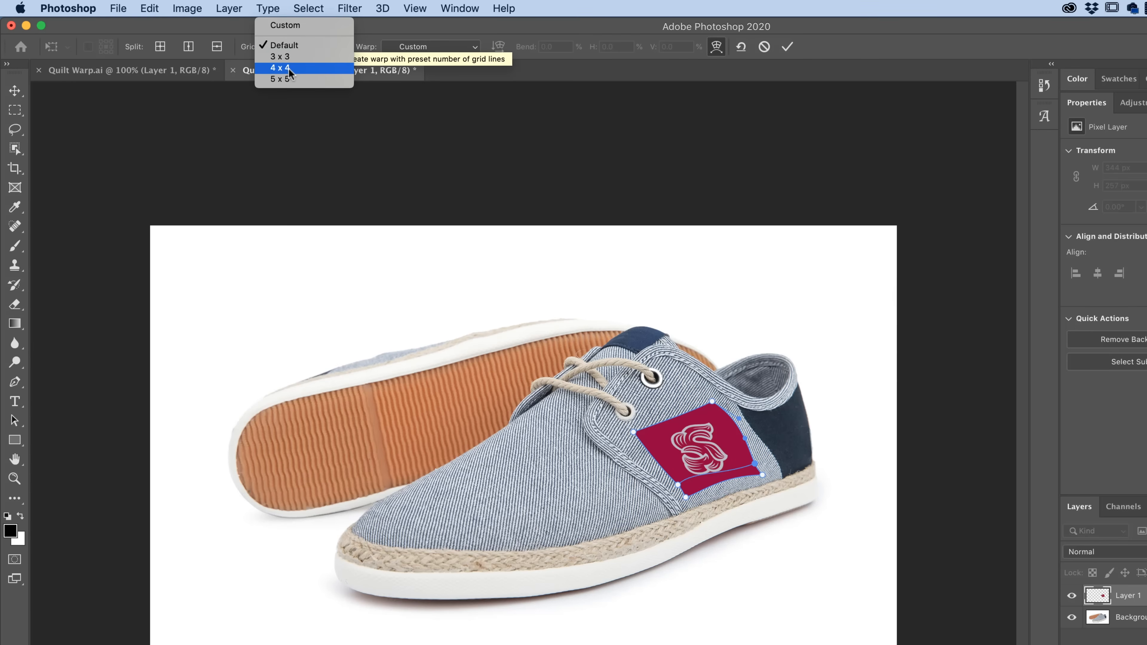
pyautogui.click(292, 27)
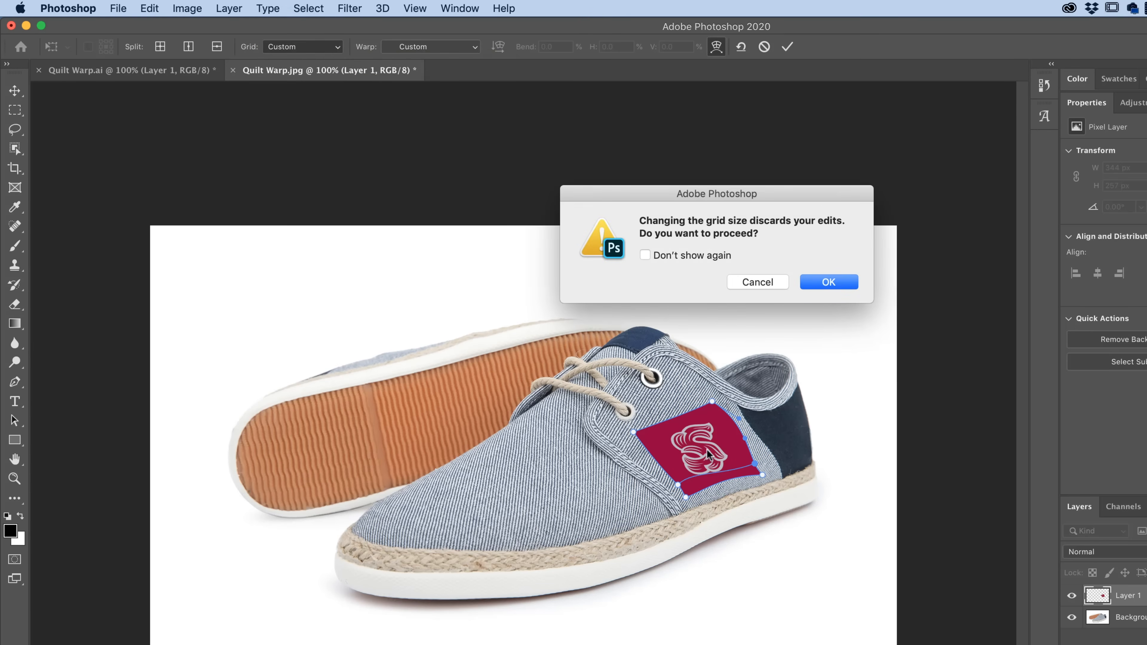
pyautogui.click(829, 284)
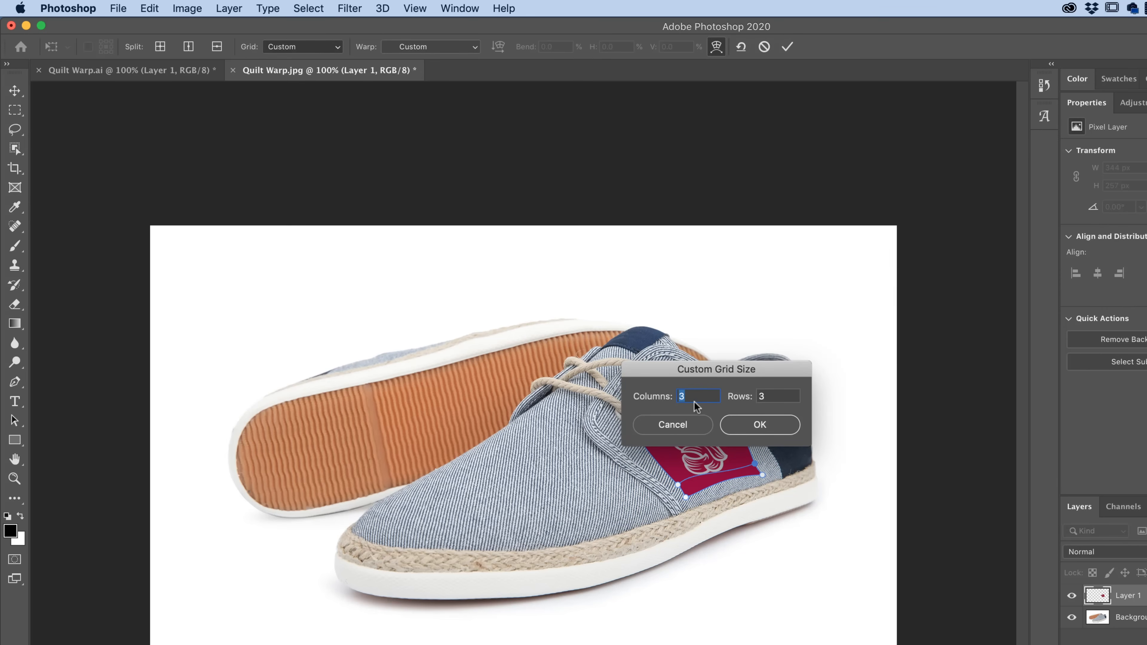
pyautogui.write('18')
pyautogui.press('Return')
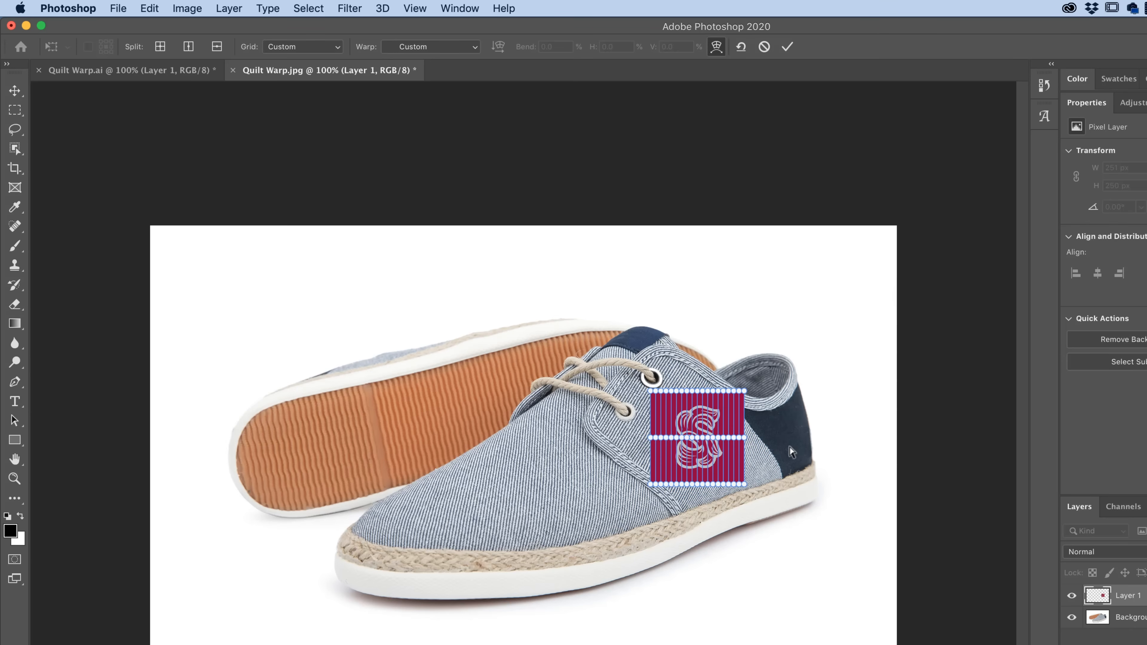
pyautogui.press('super+plus')
pyautogui.press('super+plus')
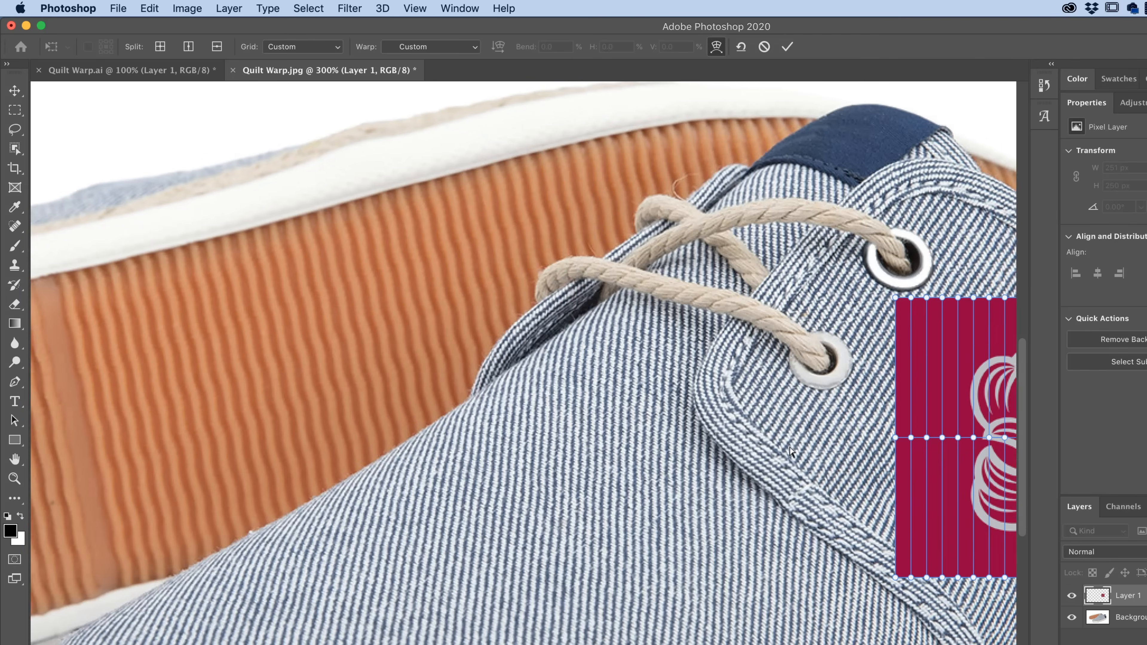
pyautogui.hscroll(9, 793, 452)
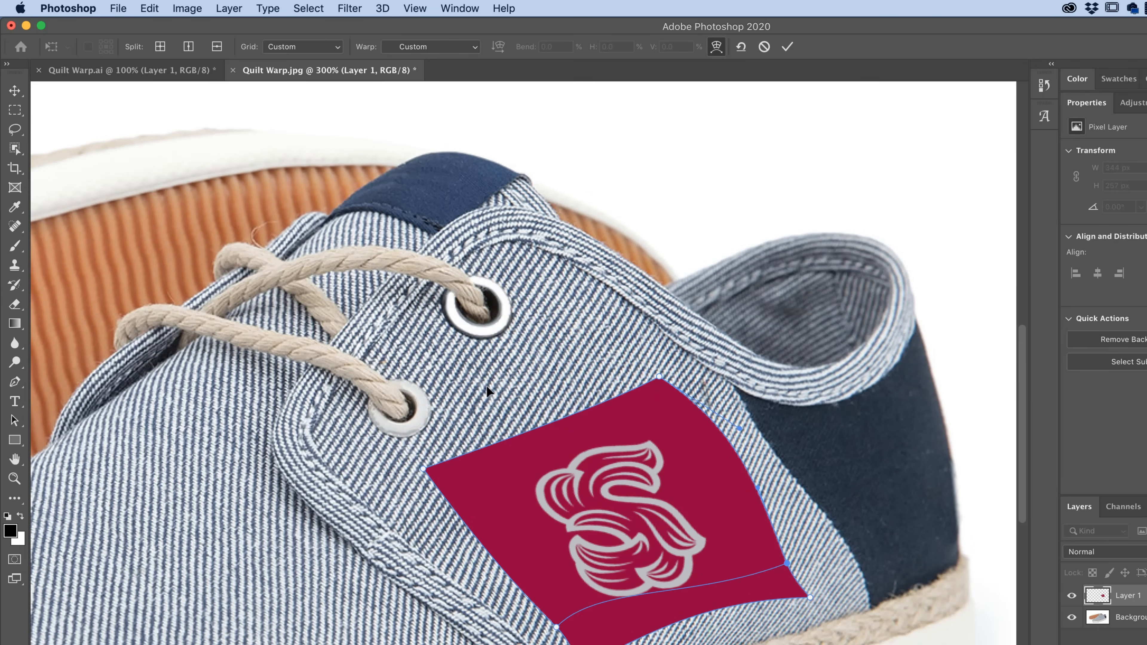
# - Switch the logo's warp grid to the 5 x 5 preset, discarding the previous warp edits
pyautogui.click(269, 50)
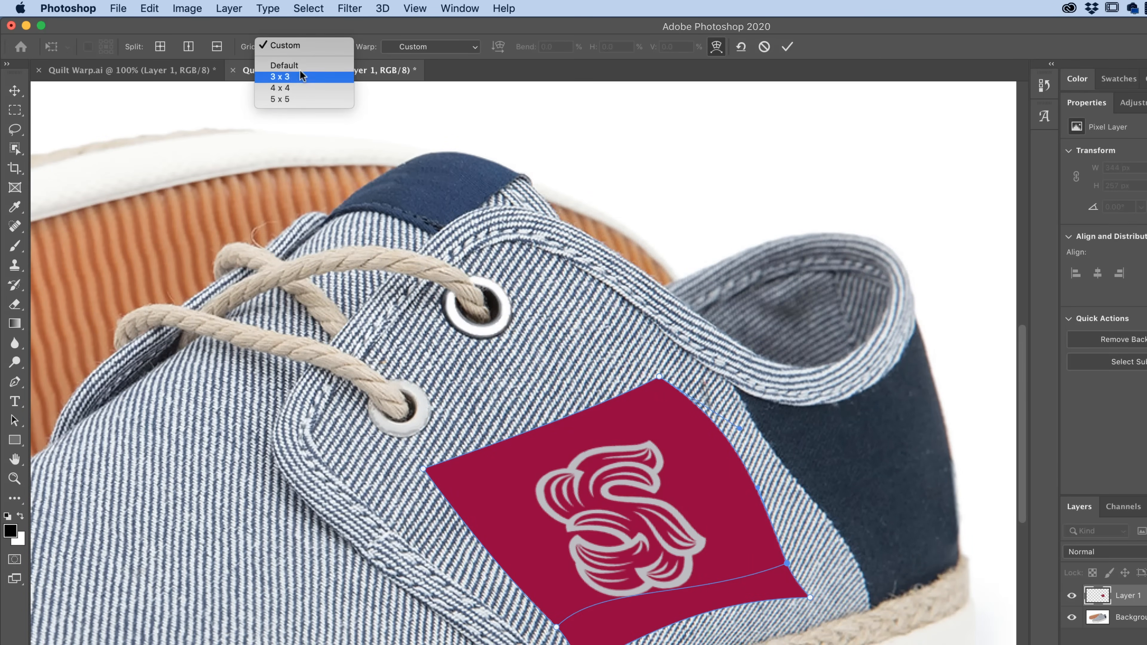
pyautogui.click(284, 105)
pyautogui.click(817, 279)
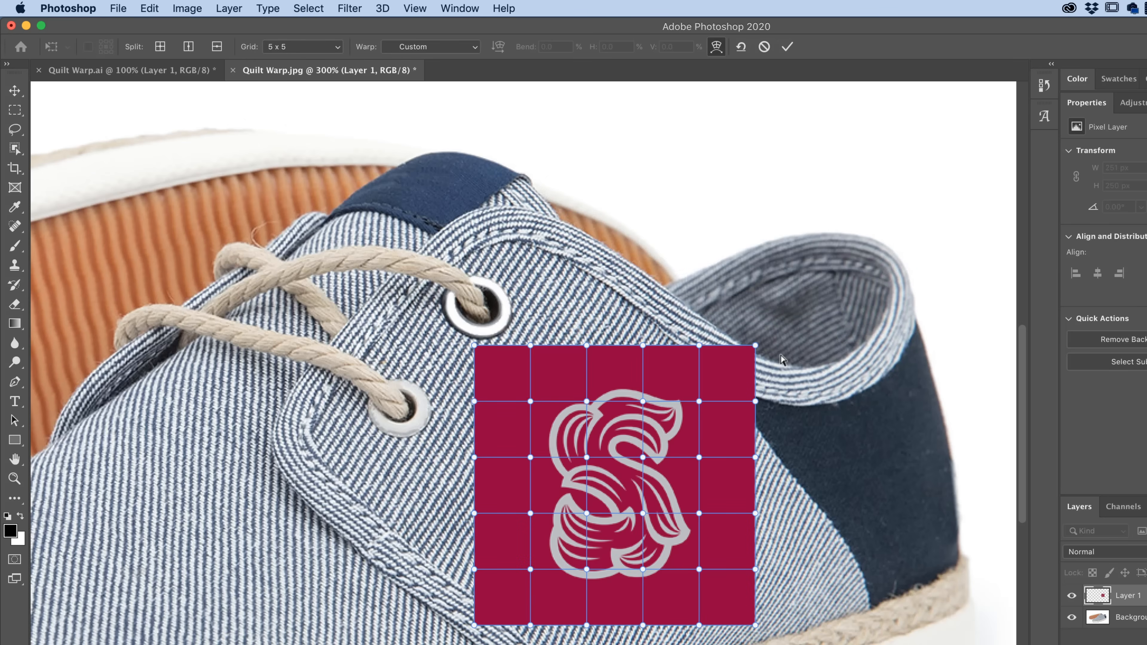
# - Test selecting and moving several warp points together at the logo's upper-right and lower-right, undoing each move
pyautogui.moveTo(783, 325); pyautogui.dragTo(626, 480)
pyautogui.click(643, 345)
pyautogui.moveTo(642, 348); pyautogui.dragTo(658, 354)
pyautogui.press('super+z')
pyautogui.moveTo(793, 492); pyautogui.dragTo(621, 635)
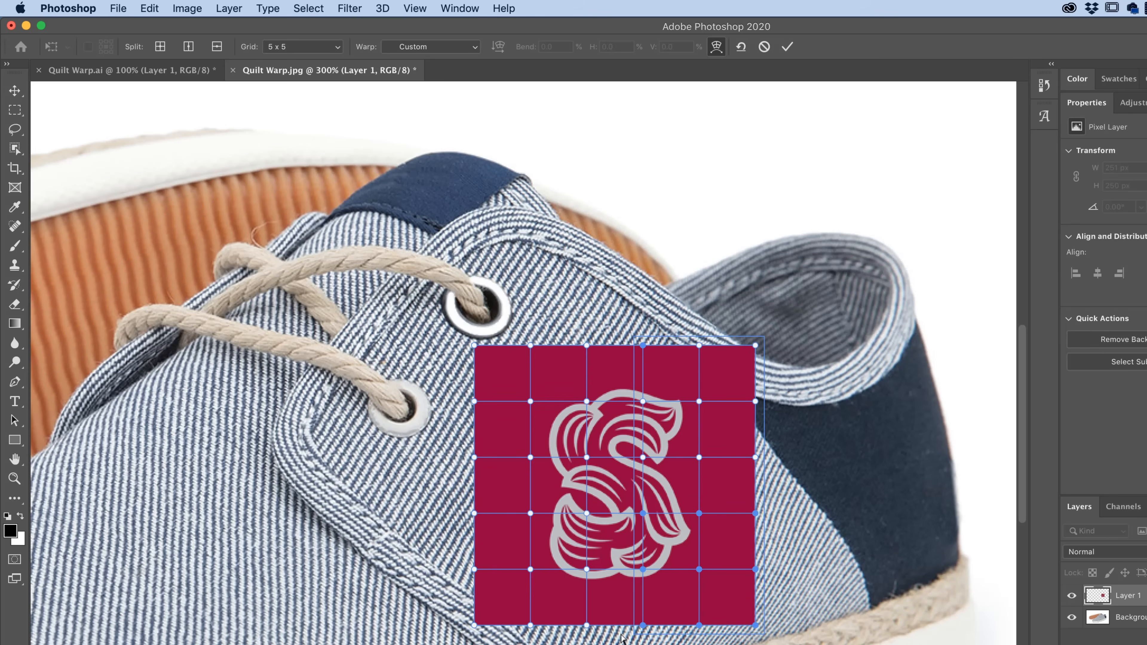
pyautogui.moveTo(702, 520)
pyautogui.mouseDown()
pyautogui.moveTo(684, 515)
pyautogui.moveTo(700, 520)
pyautogui.mouseUp()
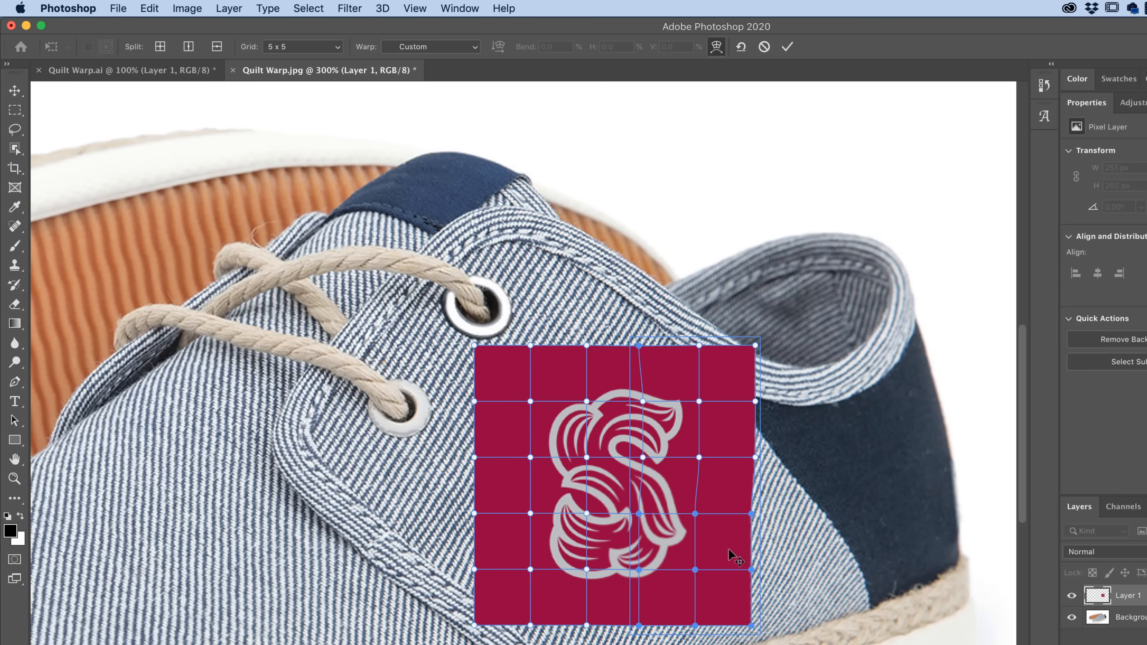
pyautogui.press('super+z')
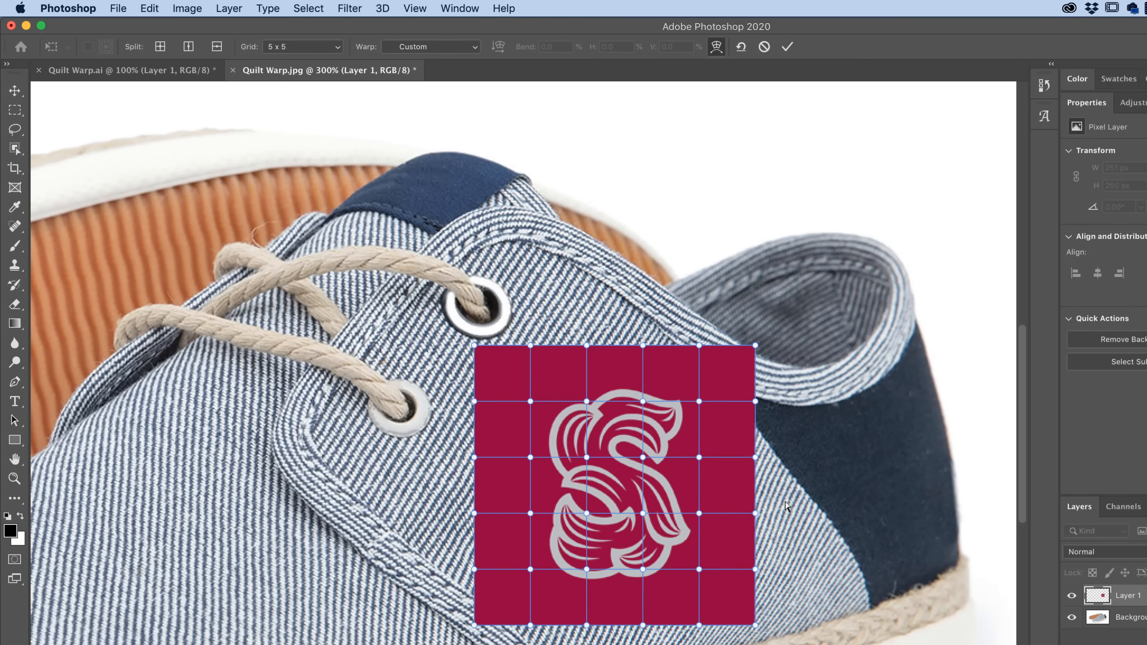
# - Select the lower-right block of 5 x 5 warp points, scale it inward, rotate it clockwise and enlarge it slightly
pyautogui.moveTo(763, 505); pyautogui.dragTo(634, 633)
pyautogui.press('super+equal')
pyautogui.press('super+equal')
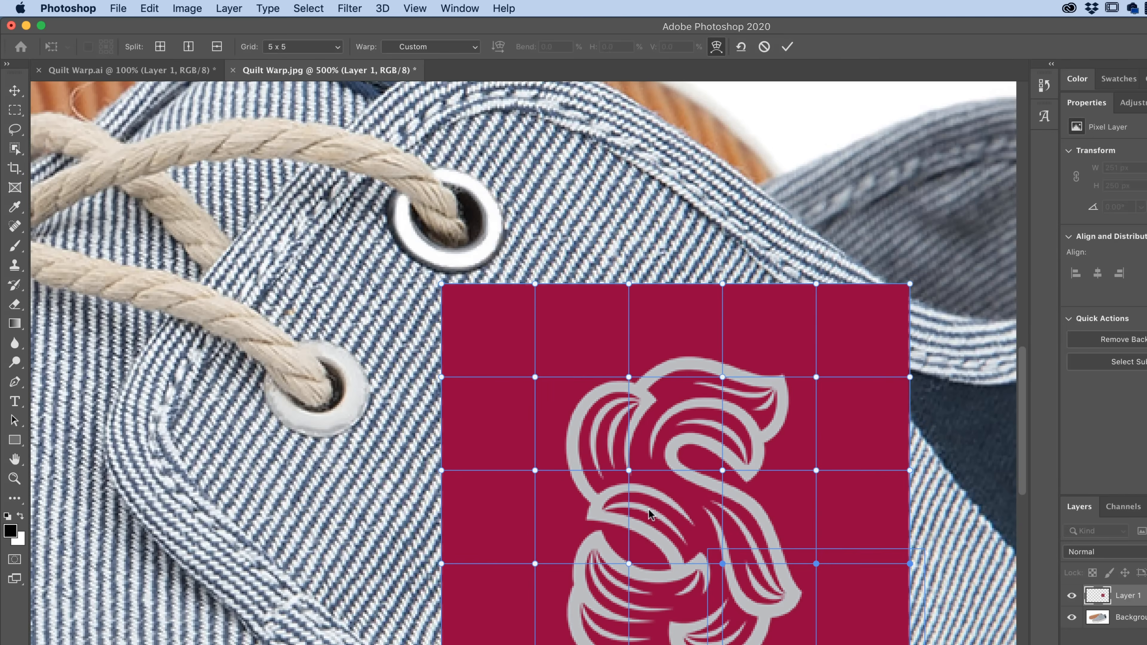
pyautogui.hscroll(4, 648, 514)
pyautogui.scroll(-3, 648, 514)
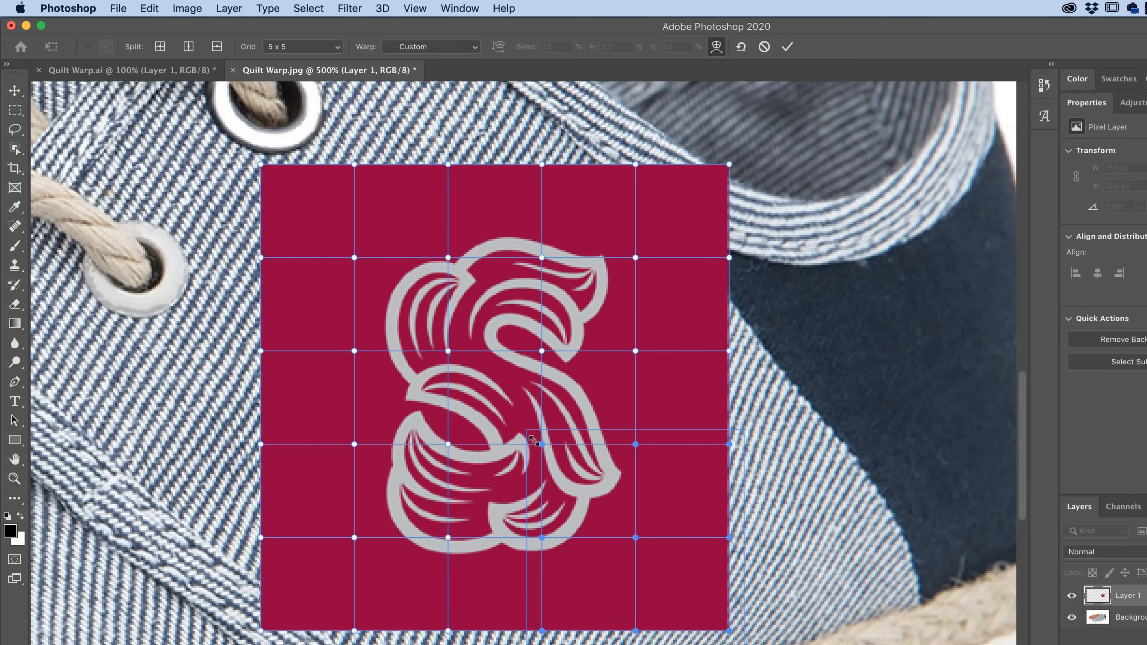
pyautogui.moveTo(534, 441); pyautogui.dragTo(543, 464)
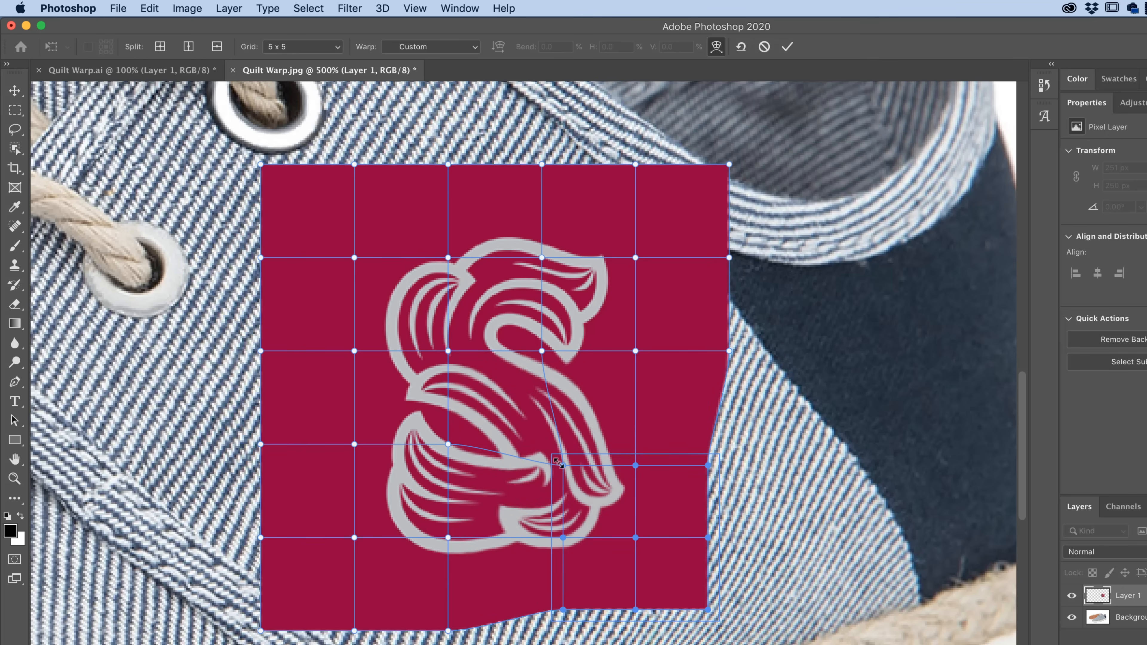
pyautogui.moveTo(558, 462); pyautogui.dragTo(536, 451)
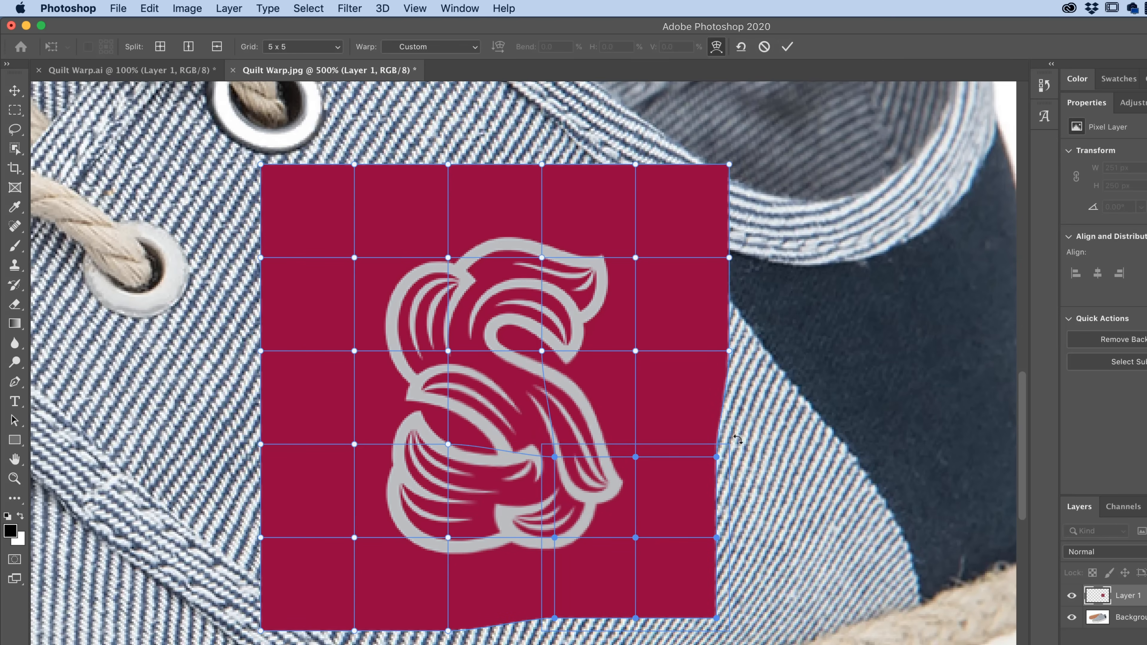
pyautogui.moveTo(744, 450); pyautogui.dragTo(771, 502)
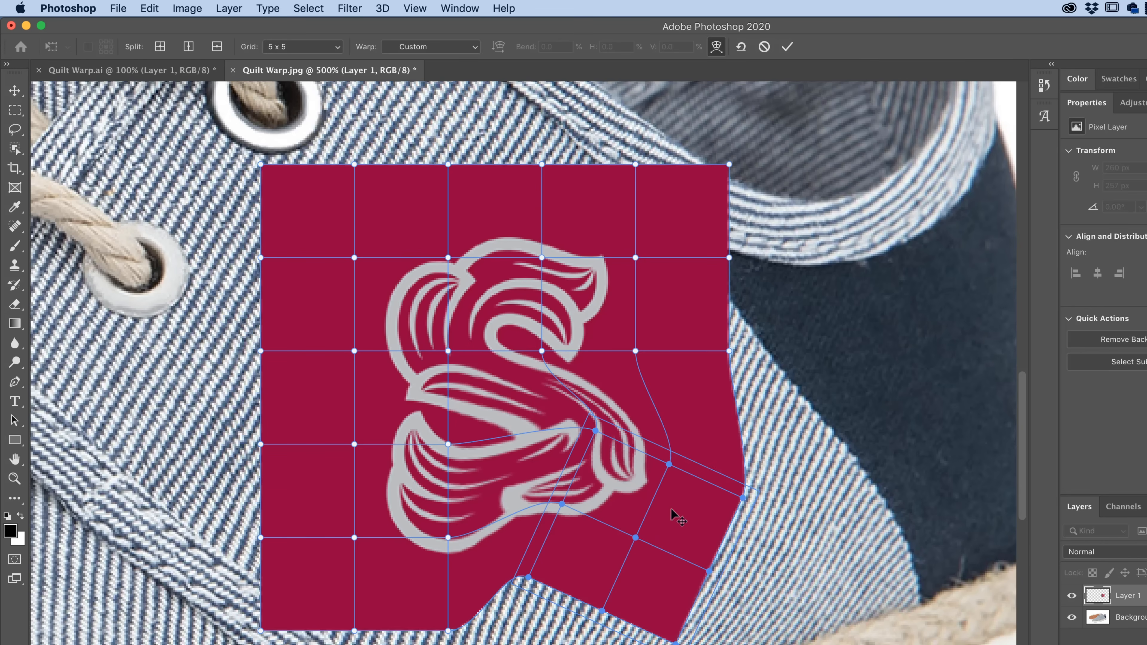
pyautogui.moveTo(749, 490); pyautogui.dragTo(773, 476)
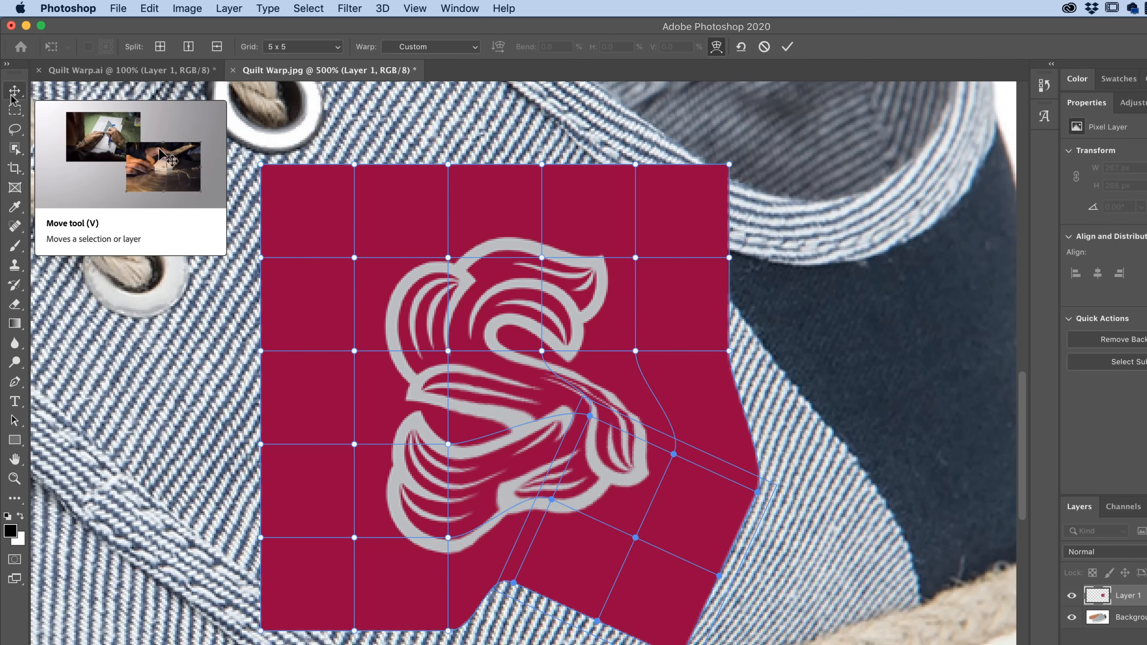
# - Cancel the logo's warp and undo the earlier Free Transform that scaled the logo square down
pyautogui.press('Escape')
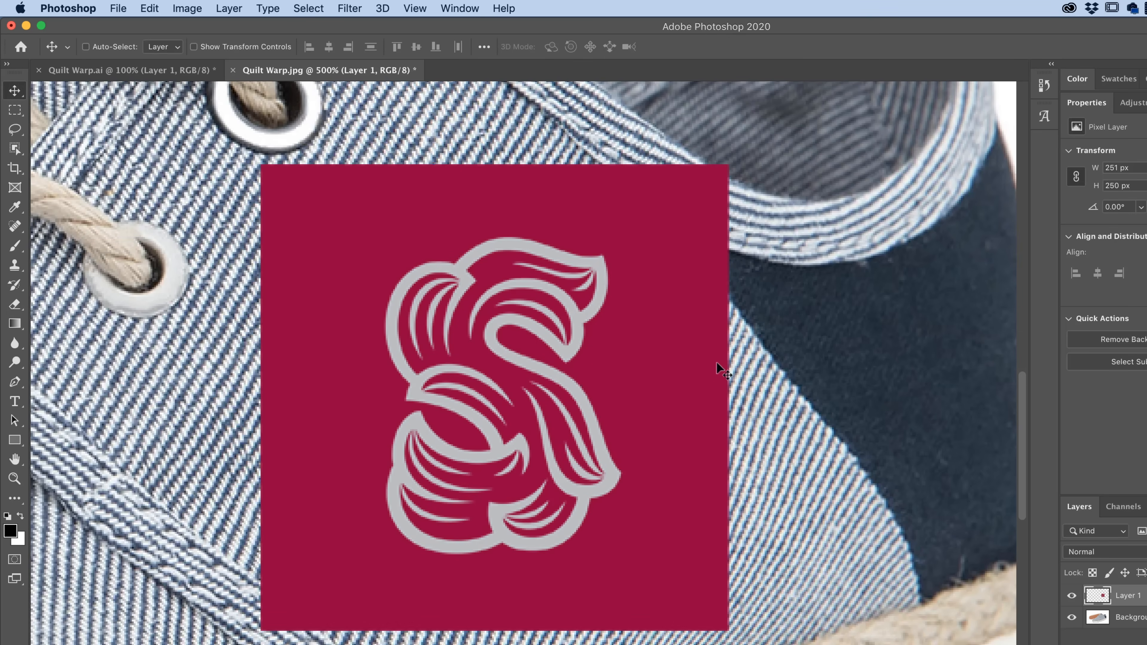
pyautogui.press('super+z')
pyautogui.press('super+0')
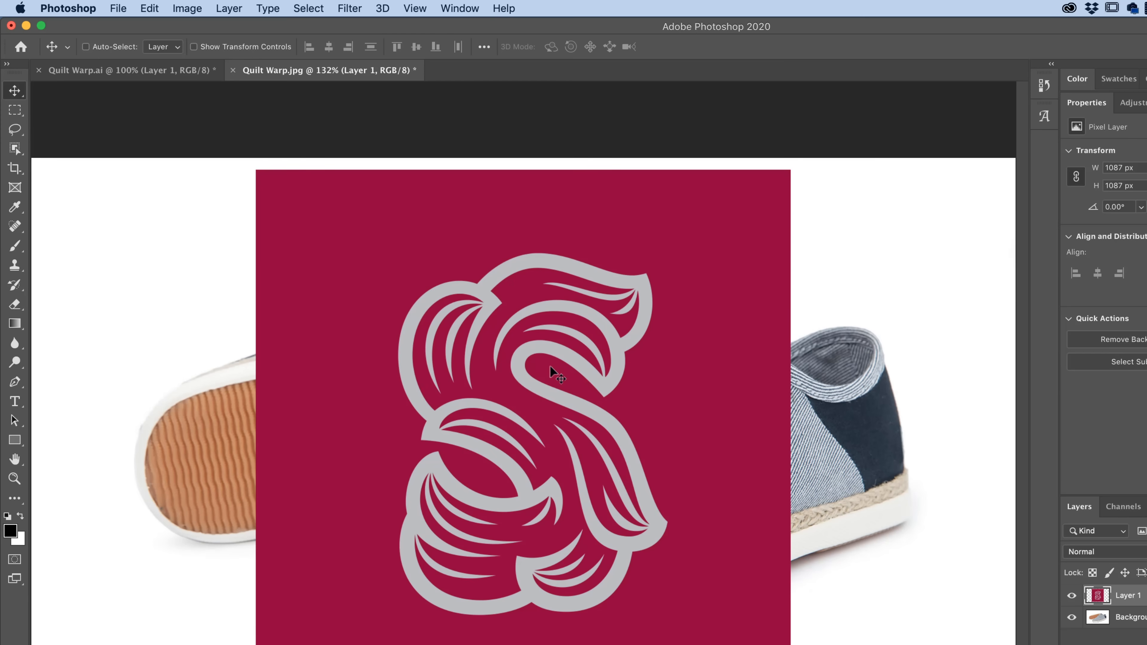
# - Test scaling the logo square to about 95% width and 91% height with Free Transform, undo it, and close the transform
pyautogui.press('super+t')
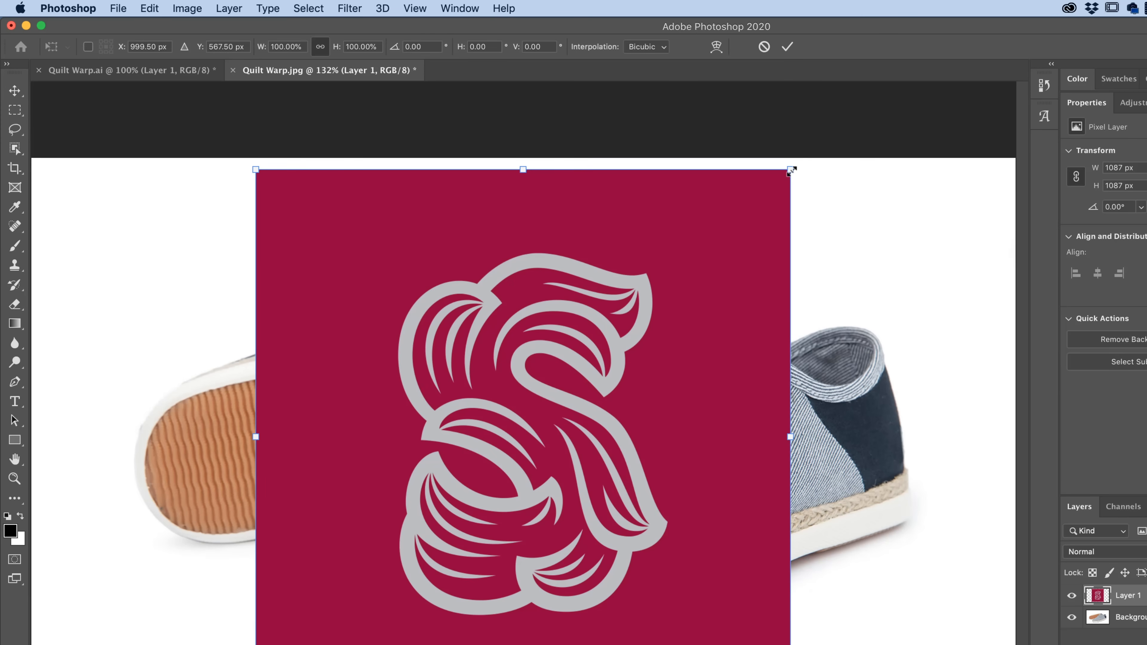
pyautogui.moveTo(792, 171); pyautogui.dragTo(768, 221)
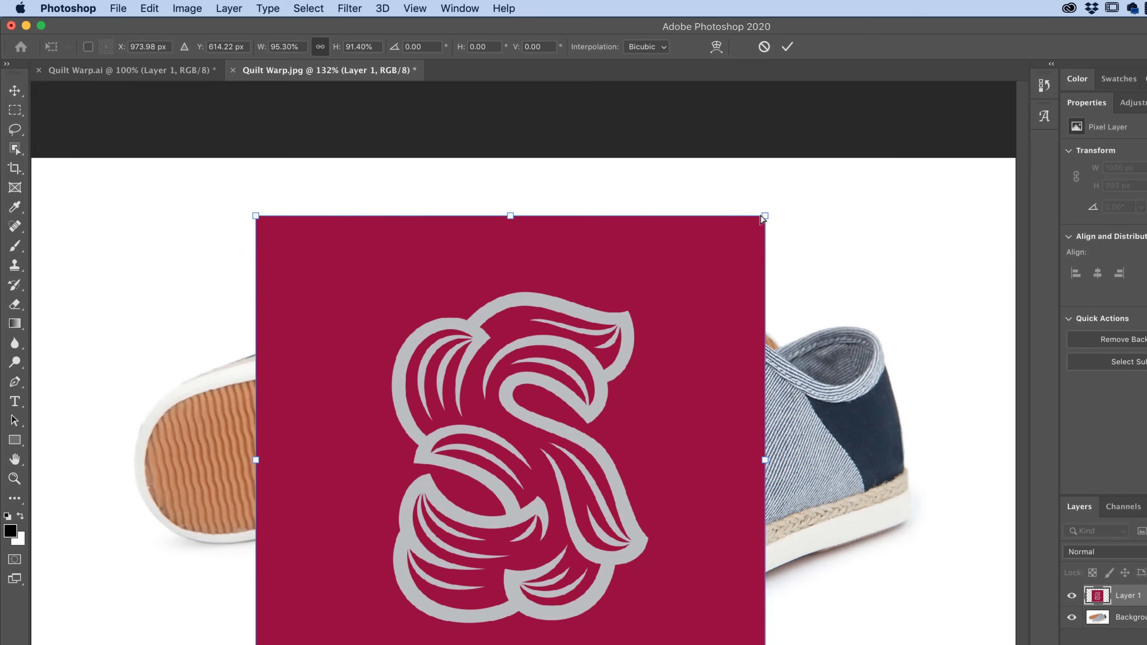
pyautogui.press('super+z')
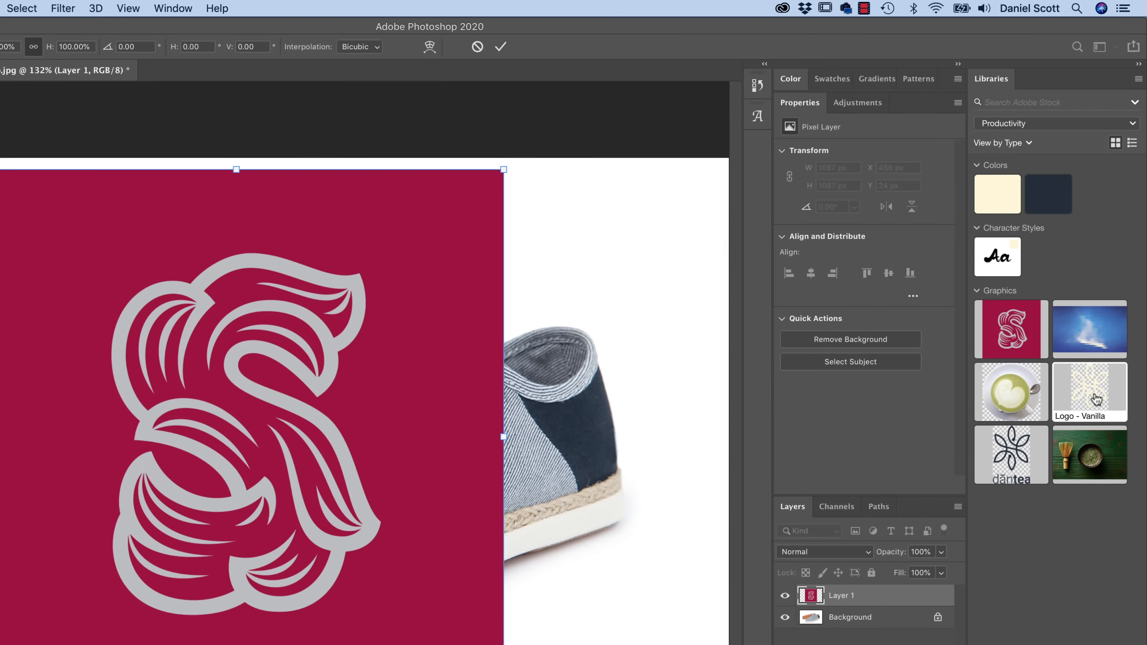
pyautogui.press('Return')
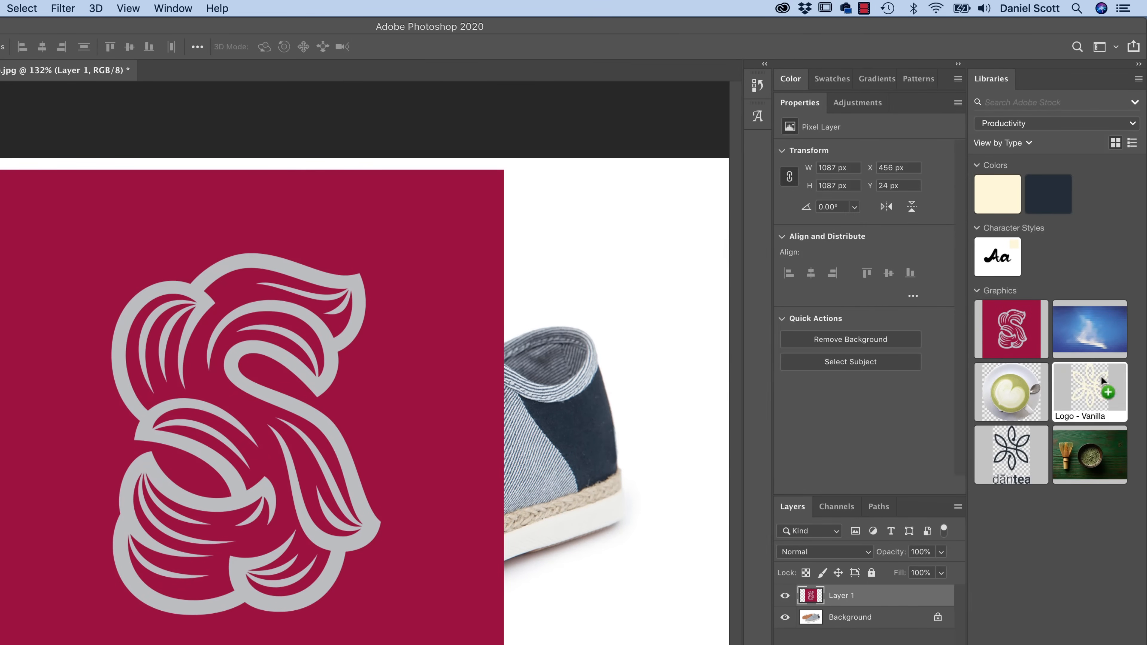
# - Place the Logo - Vanilla graphic from the library, scale it to about 96.6%, and position it over the shoe's heel
pyautogui.moveTo(1101, 384); pyautogui.dragTo(443, 378)
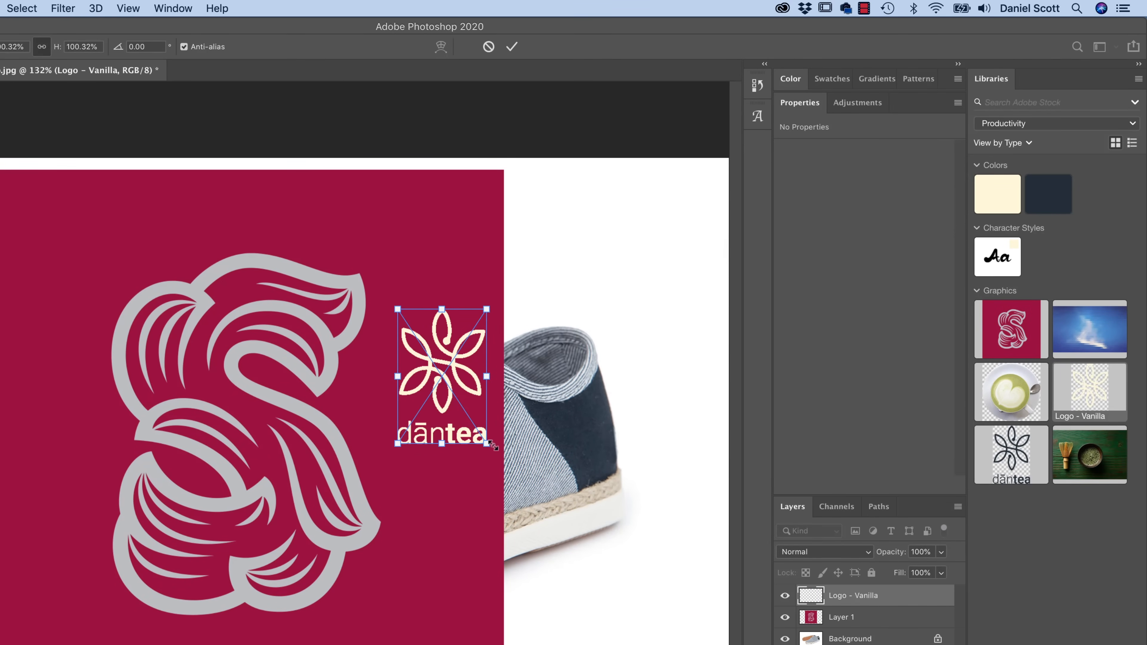
pyautogui.moveTo(488, 447); pyautogui.dragTo(485, 442)
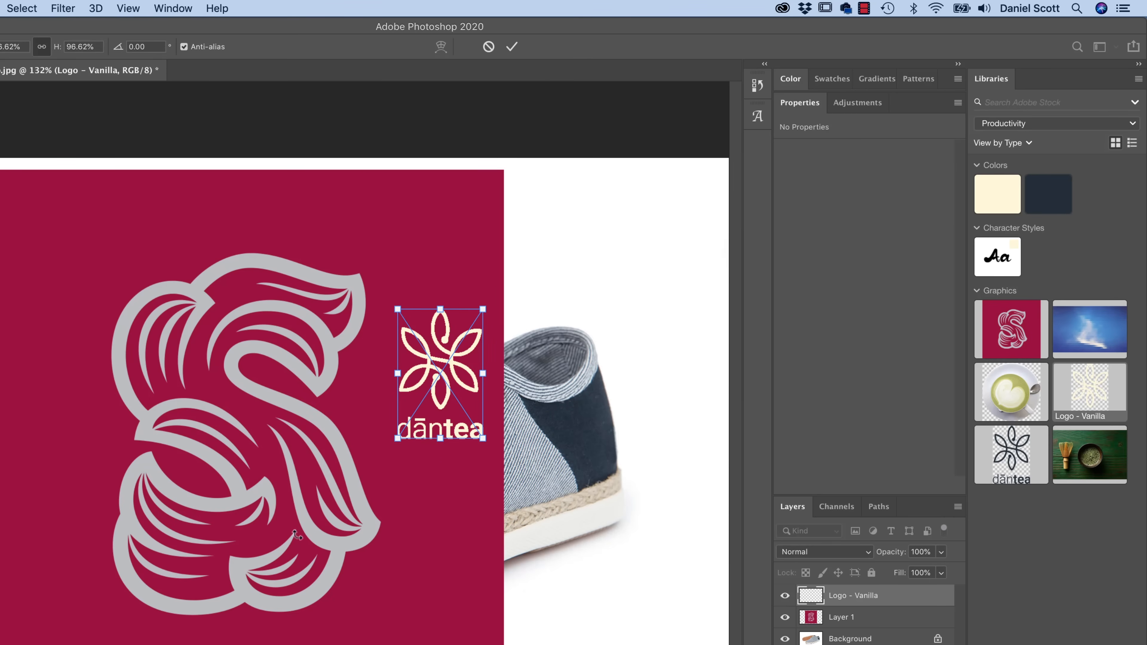
pyautogui.moveTo(465, 389); pyautogui.dragTo(565, 357)
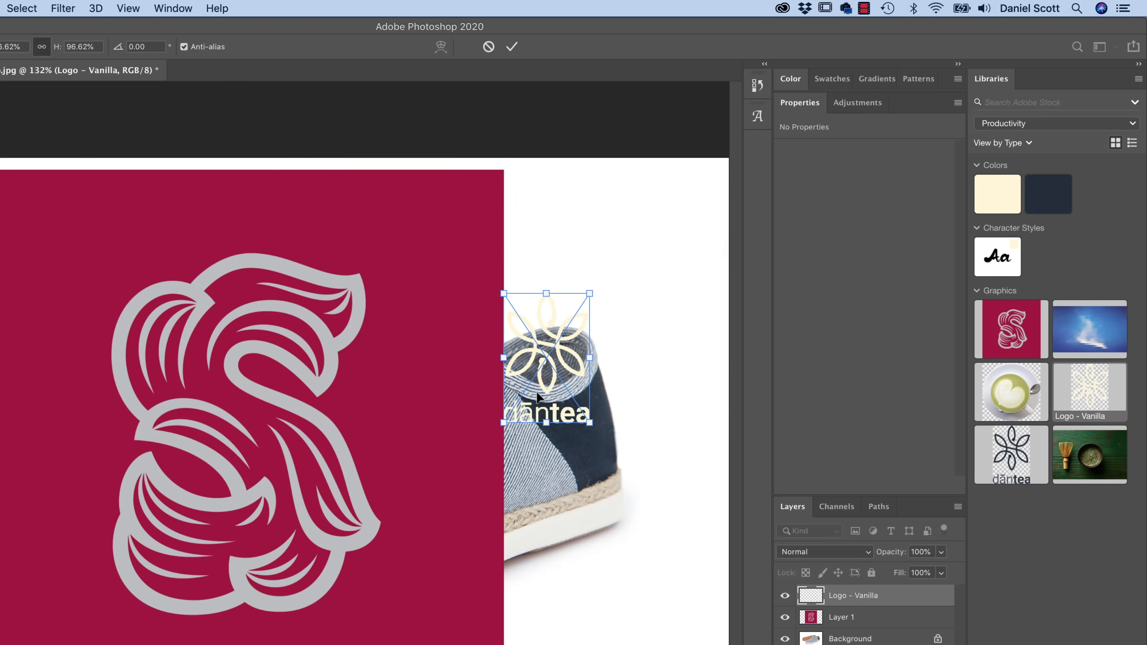
pyautogui.moveTo(548, 393); pyautogui.dragTo(573, 394)
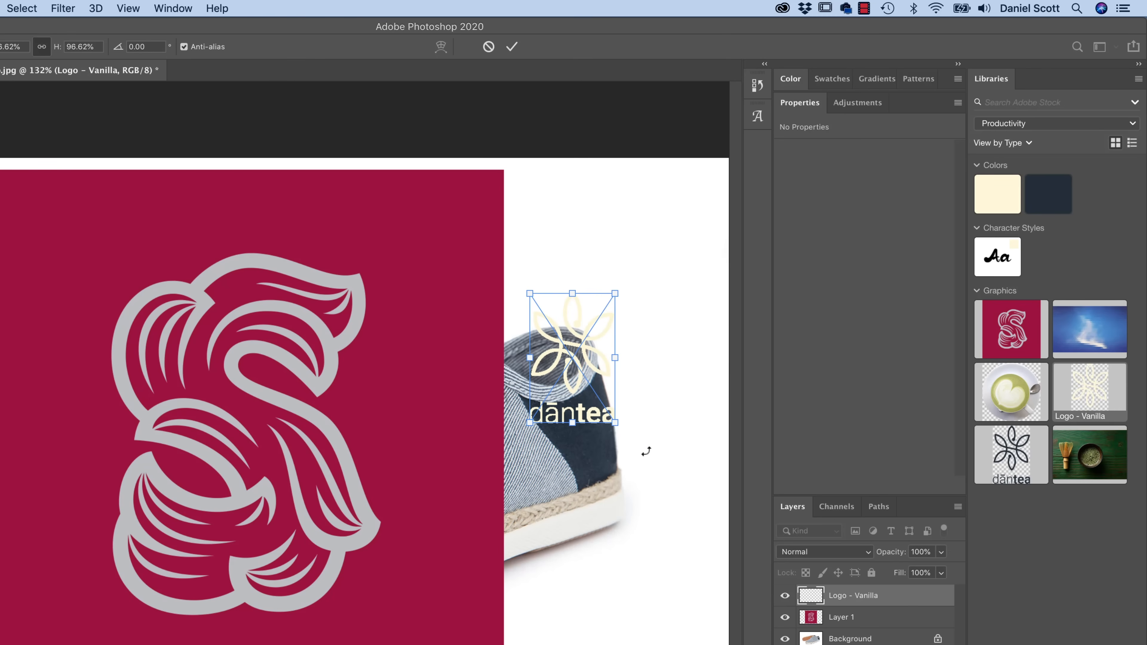
# - Stretch the placed logo disproportionately to about 231 x 217 px and move it to the lower-left corner of the crimson square
pyautogui.moveTo(615, 422); pyautogui.dragTo(580, 401)
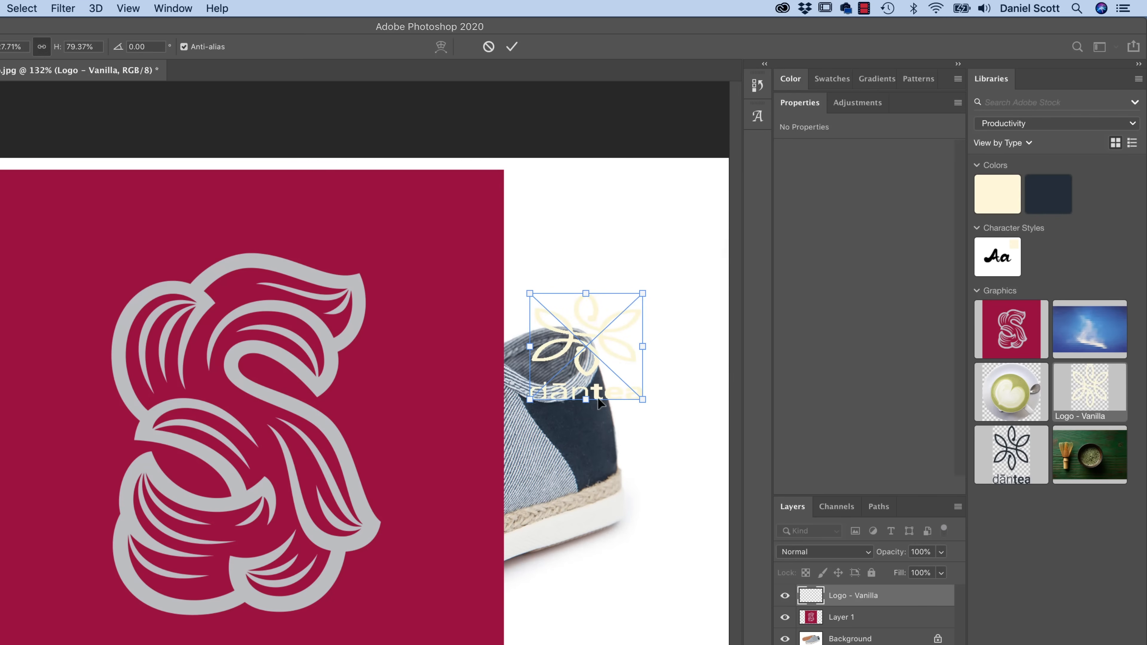
pyautogui.press('Return')
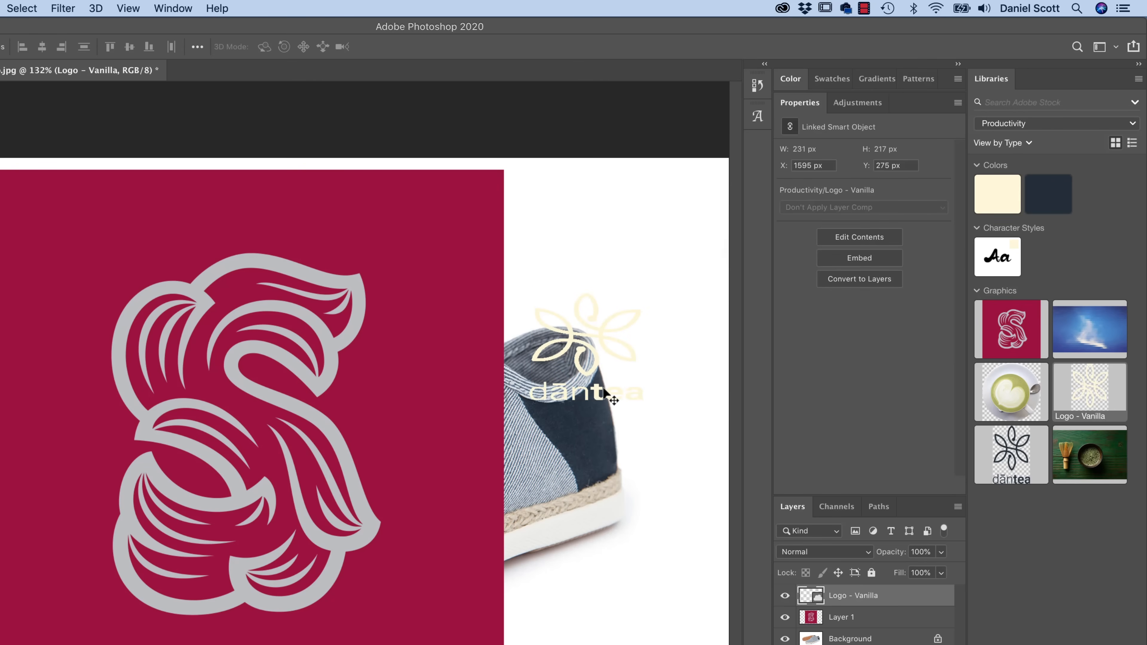
pyautogui.moveTo(592, 352); pyautogui.dragTo(256, 622)
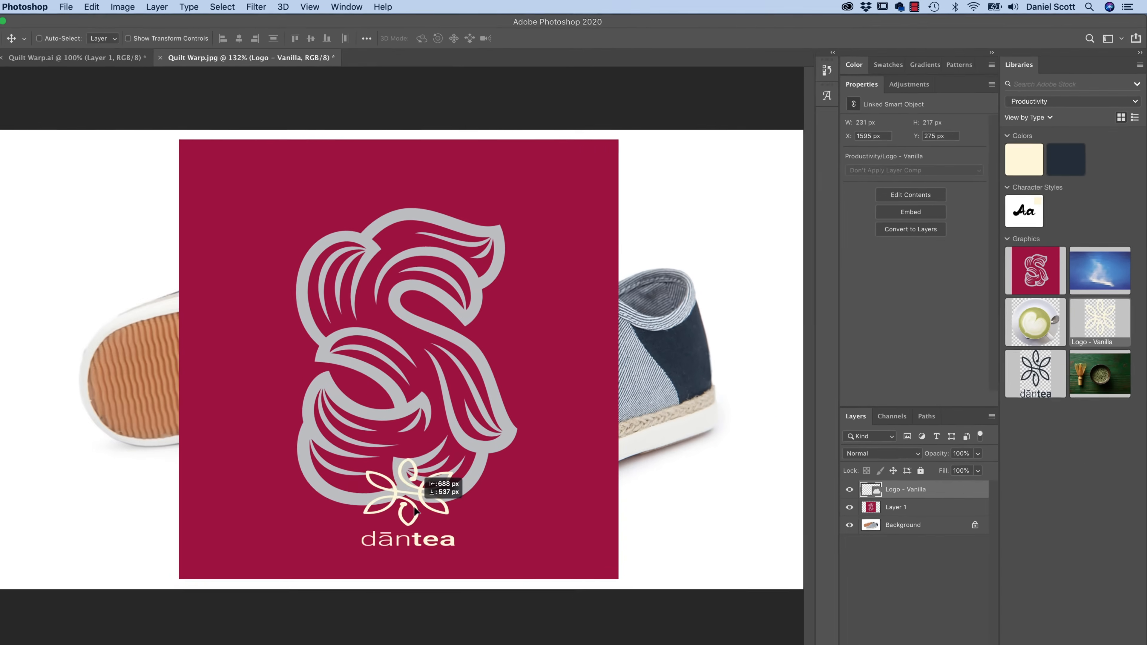
pyautogui.moveTo(415, 511); pyautogui.dragTo(256, 517)
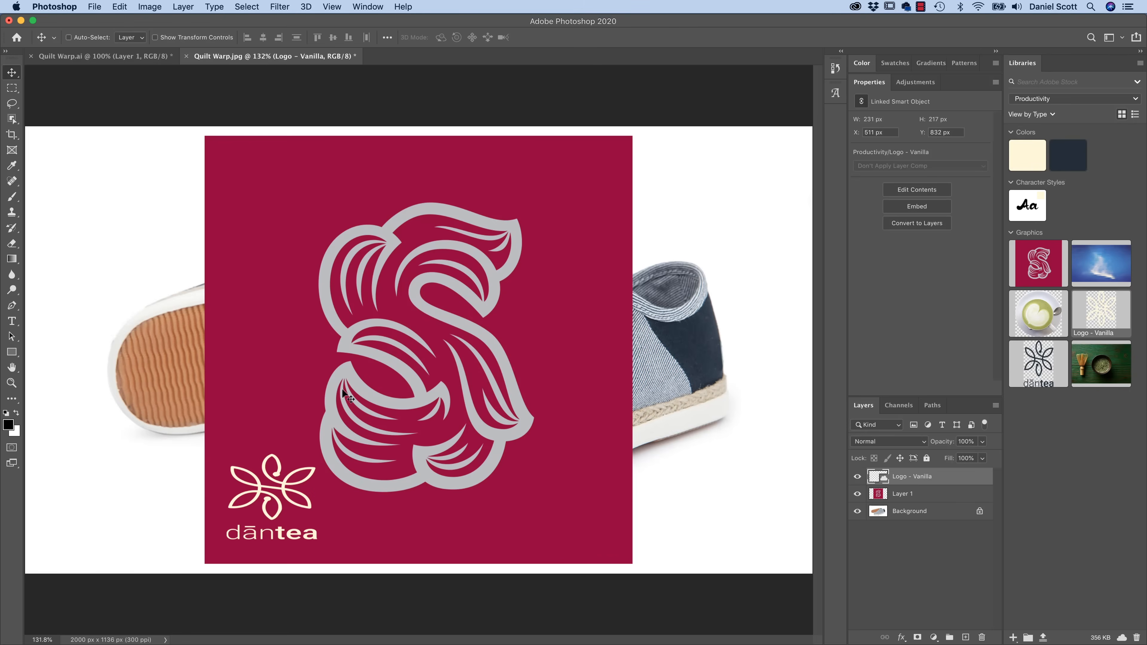
# - Toggle the width-height link in Free Transform and enlarge the dantea logo proportionally to about 374 x 353 px
pyautogui.press('super+t')
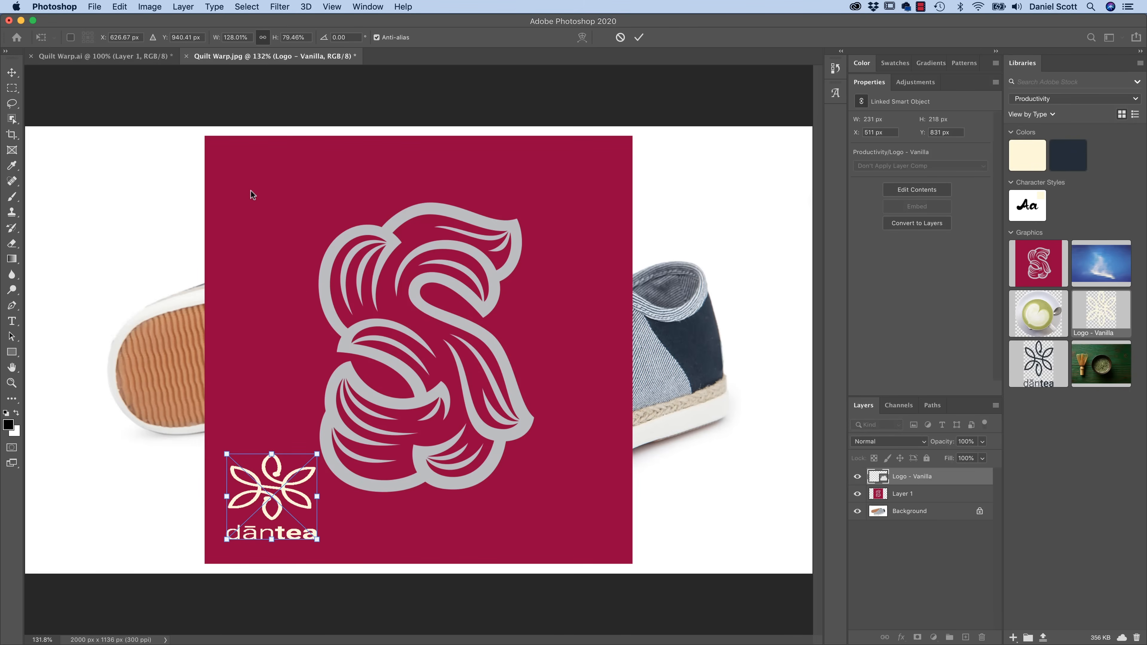
pyautogui.click(264, 38)
pyautogui.click(264, 44)
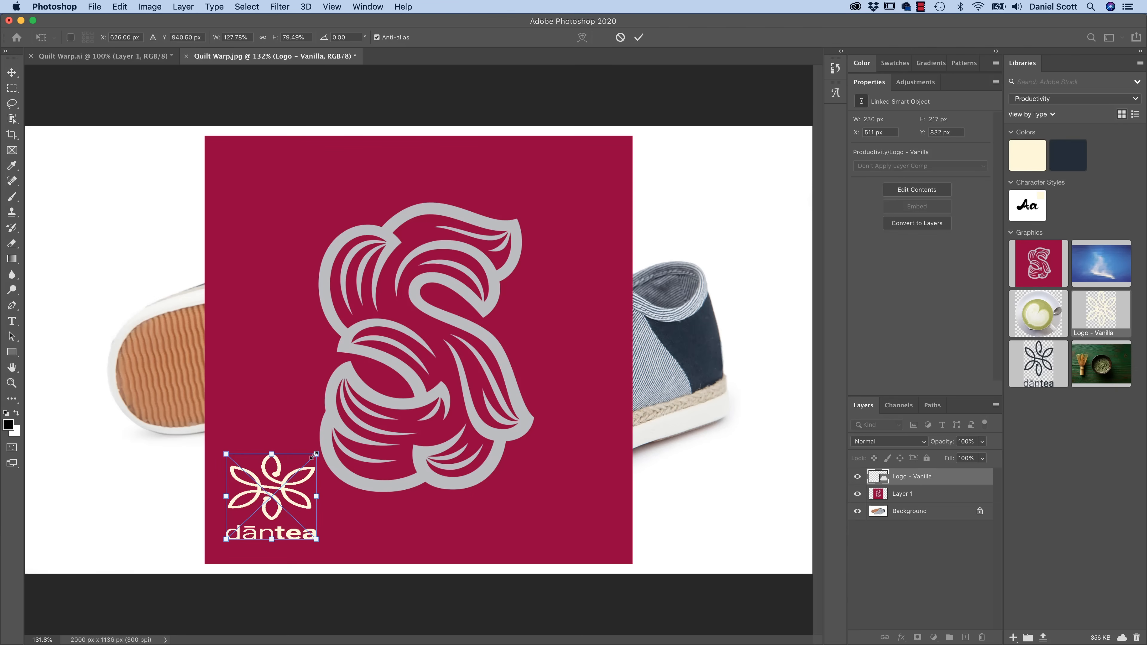
pyautogui.moveTo(313, 456); pyautogui.dragTo(363, 394)
pyautogui.press('Return')
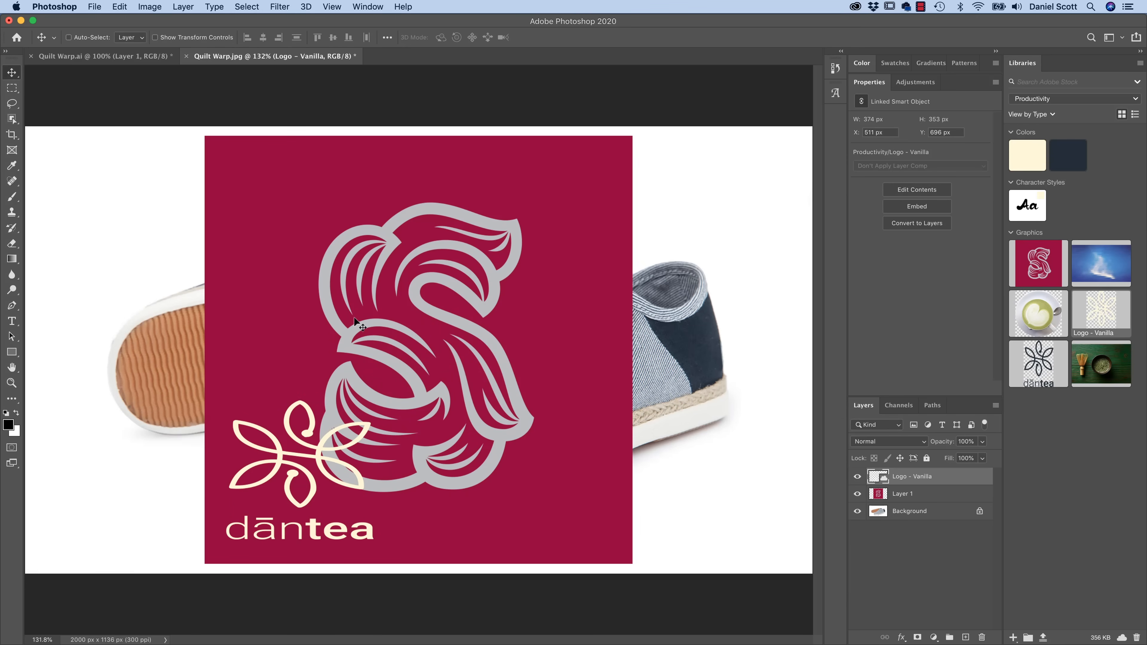
# - Start Free Transform on the dantea logo again and toggle the width-height link twice
pyautogui.press('super+t')
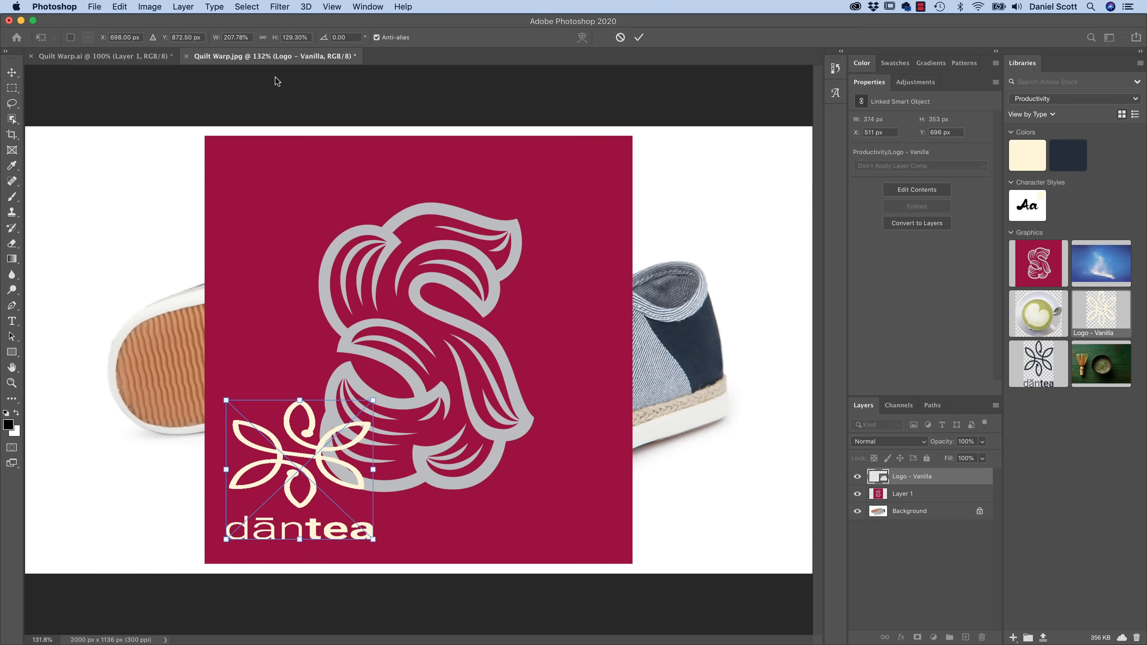
pyautogui.click(265, 38)
pyautogui.click(262, 38)
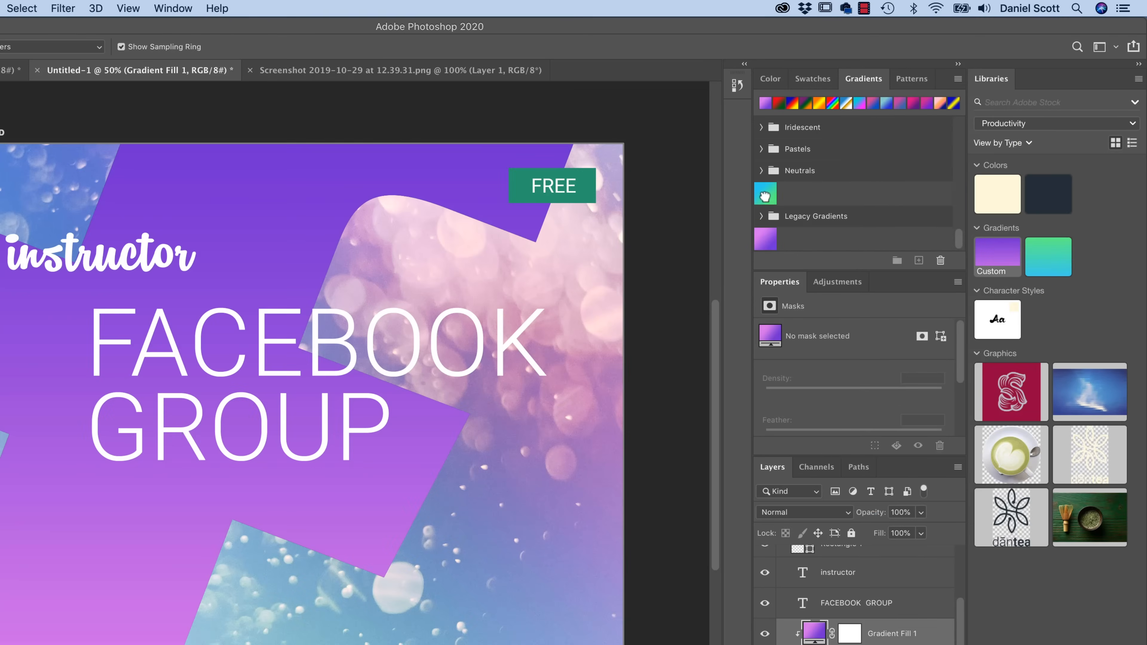
# - Try the custom blue-green gradient on the Gradient Fill 1 layer and return to the custom purple gradient
pyautogui.click(766, 194)
pyautogui.click(767, 240)
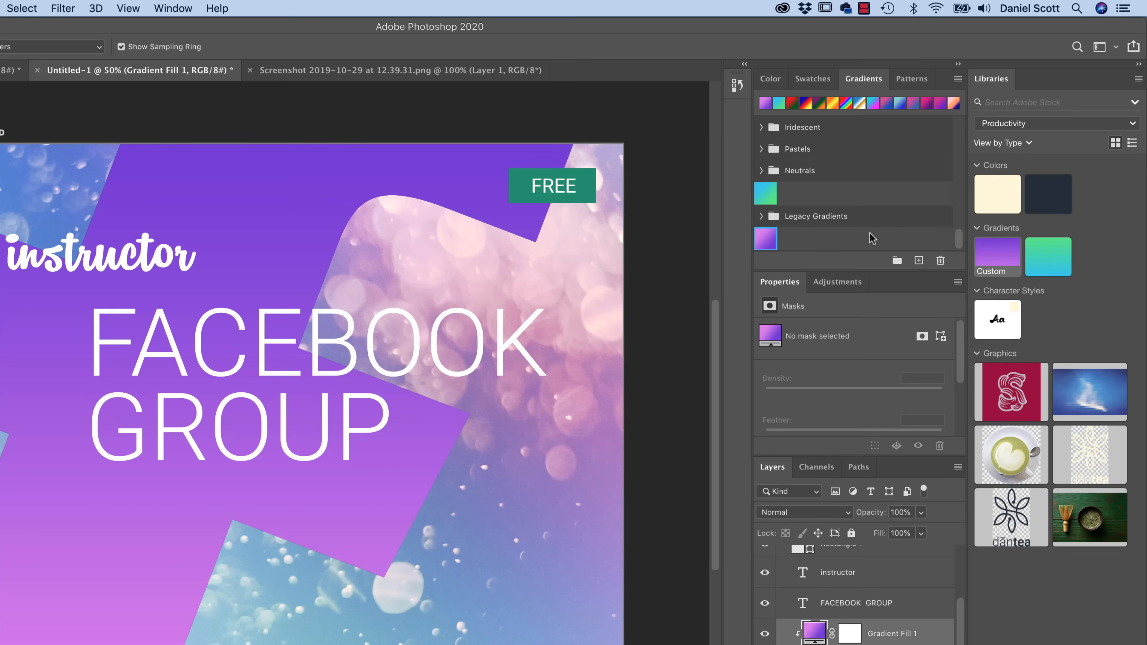
# - Show the Pastels gradient presets and switch to the Screenshot 2019-10-29 document
pyautogui.click(758, 154)
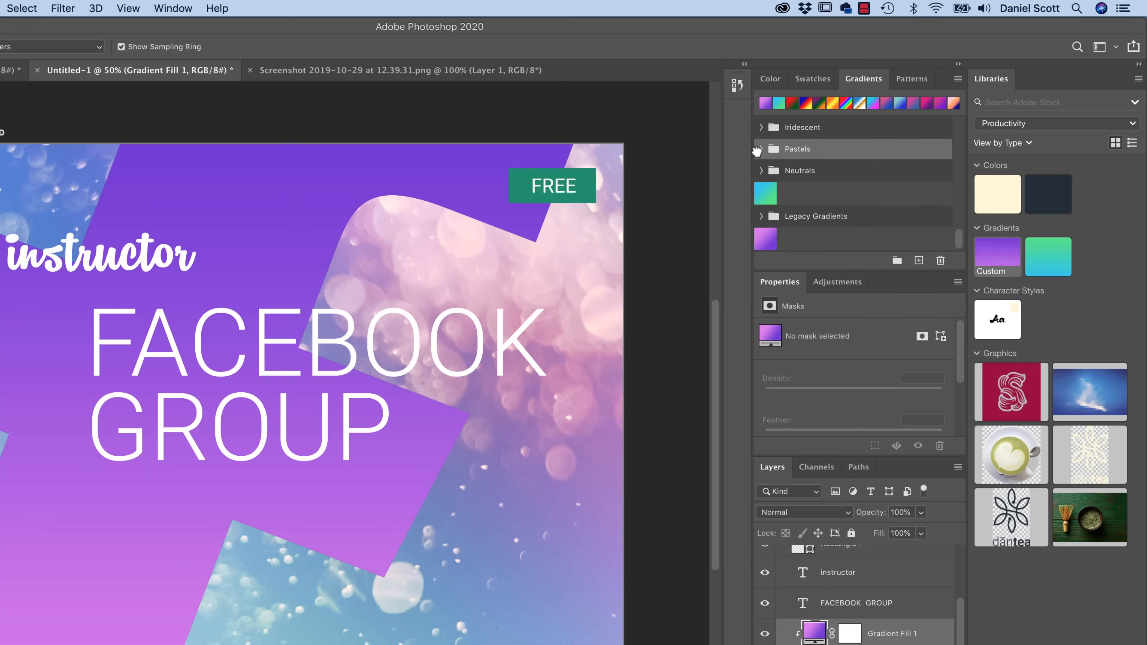
pyautogui.click(762, 149)
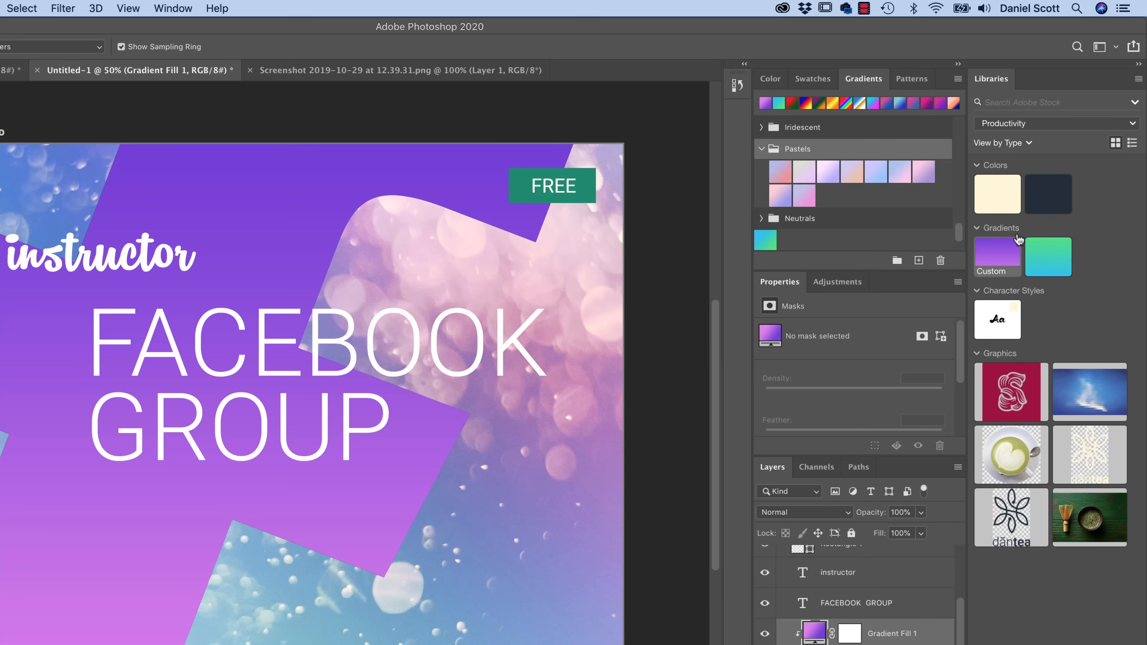
pyautogui.click(316, 71)
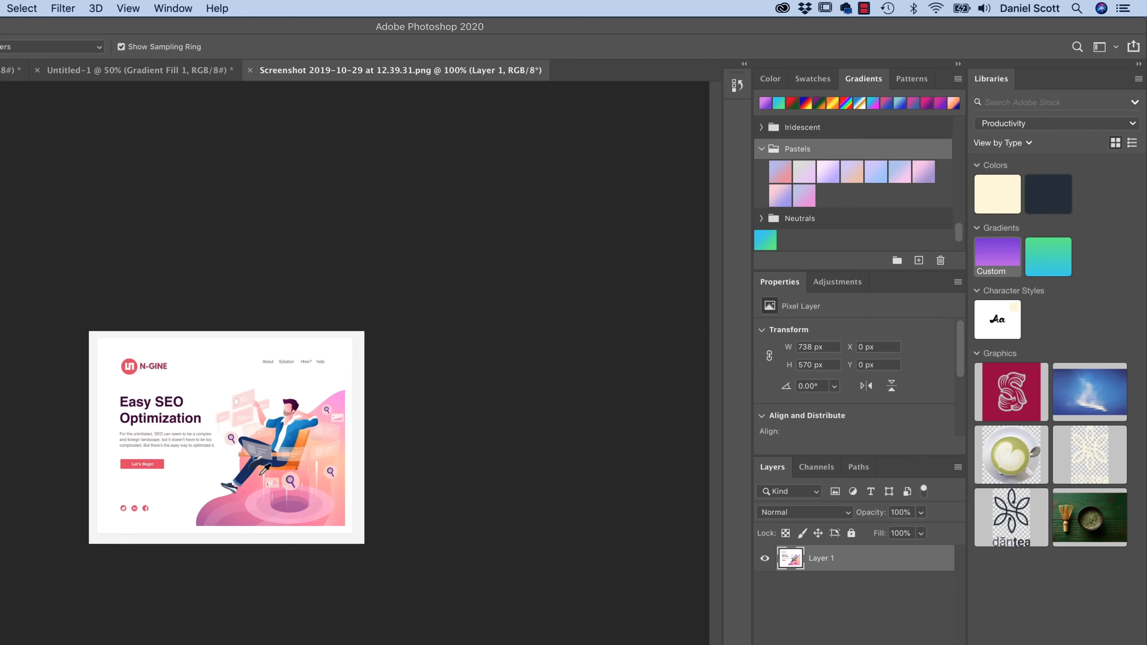
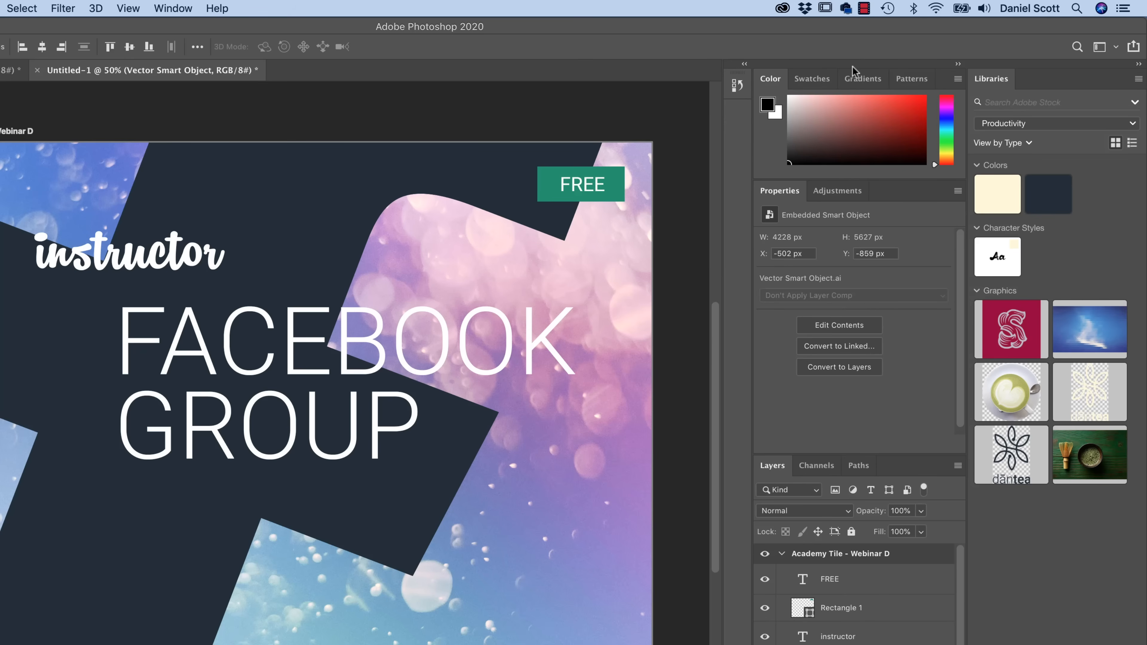
# - Start a new gradient preset in the Gradient Editor and set its starting colour stop to light blue #2acdf0
pyautogui.click(860, 84)
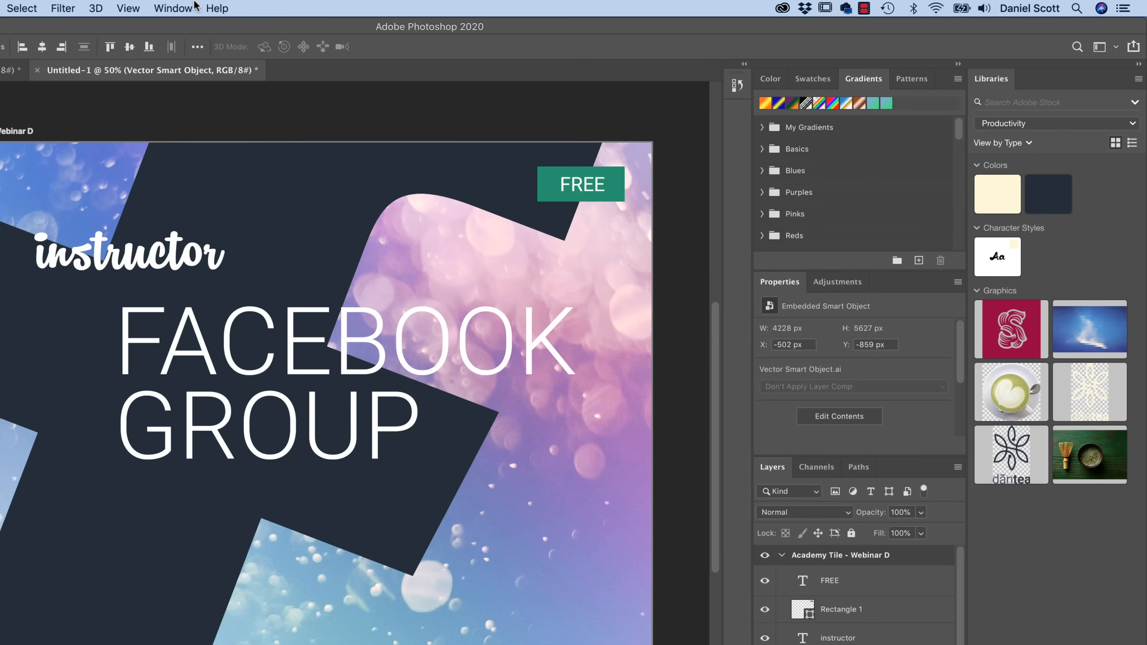
pyautogui.click(188, 9)
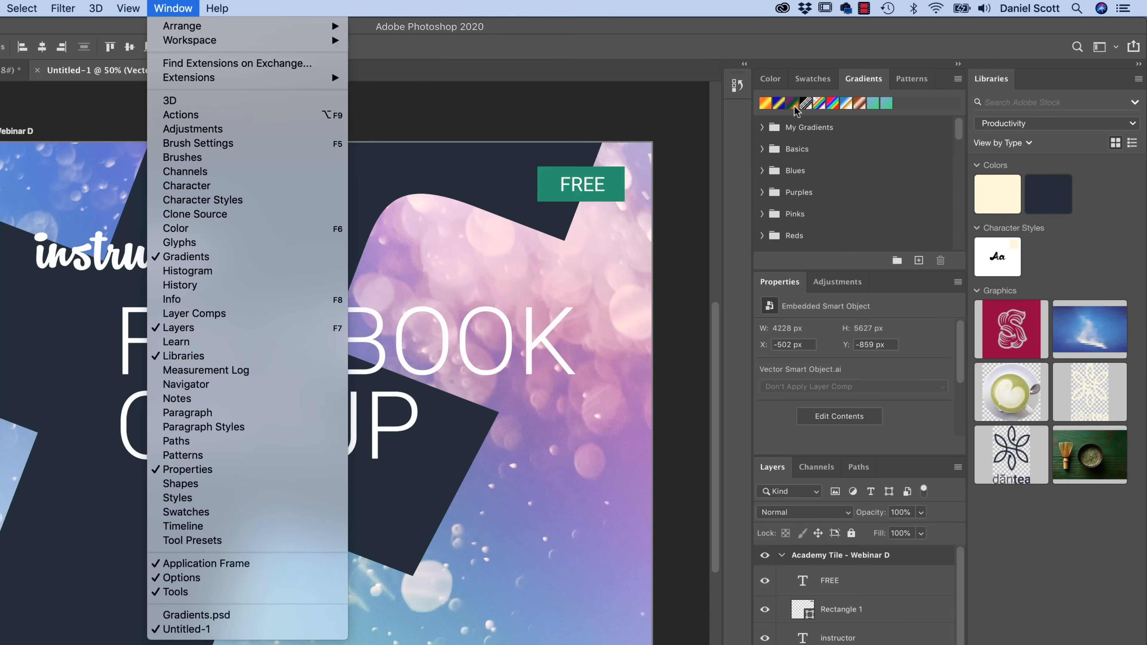
pyautogui.click(860, 80)
pyautogui.click(918, 261)
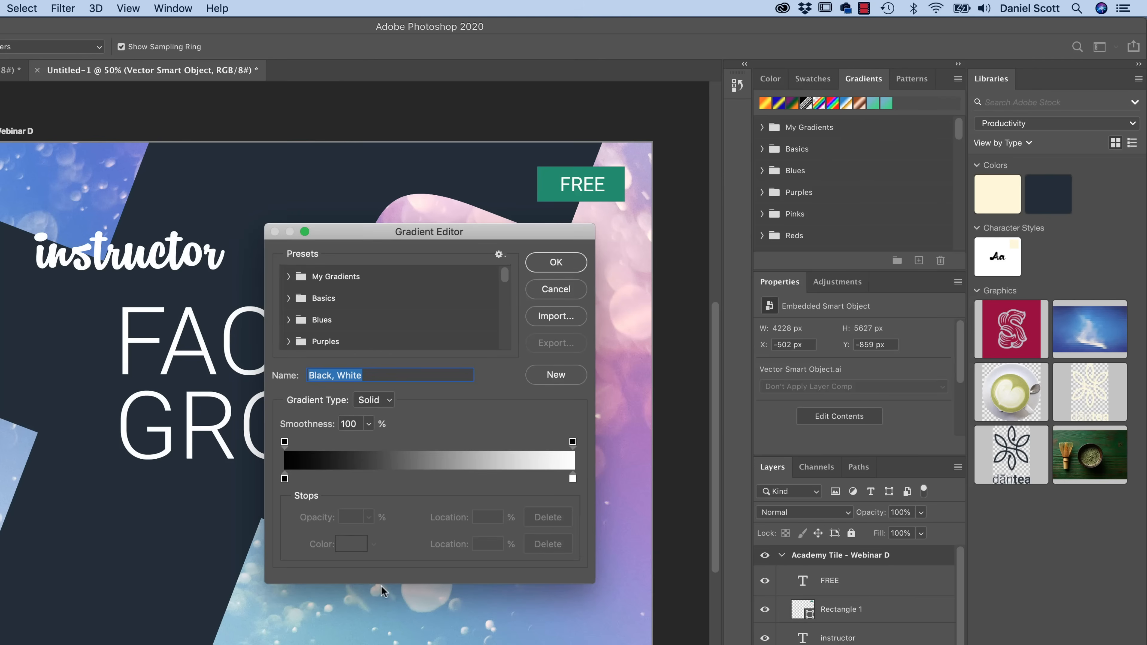
pyautogui.doubleClick(285, 478)
pyautogui.moveTo(366, 361)
pyautogui.mouseDown()
pyautogui.moveTo(379, 344)
pyautogui.moveTo(367, 339)
pyautogui.mouseUp()
pyautogui.click(447, 398)
pyautogui.click(397, 315)
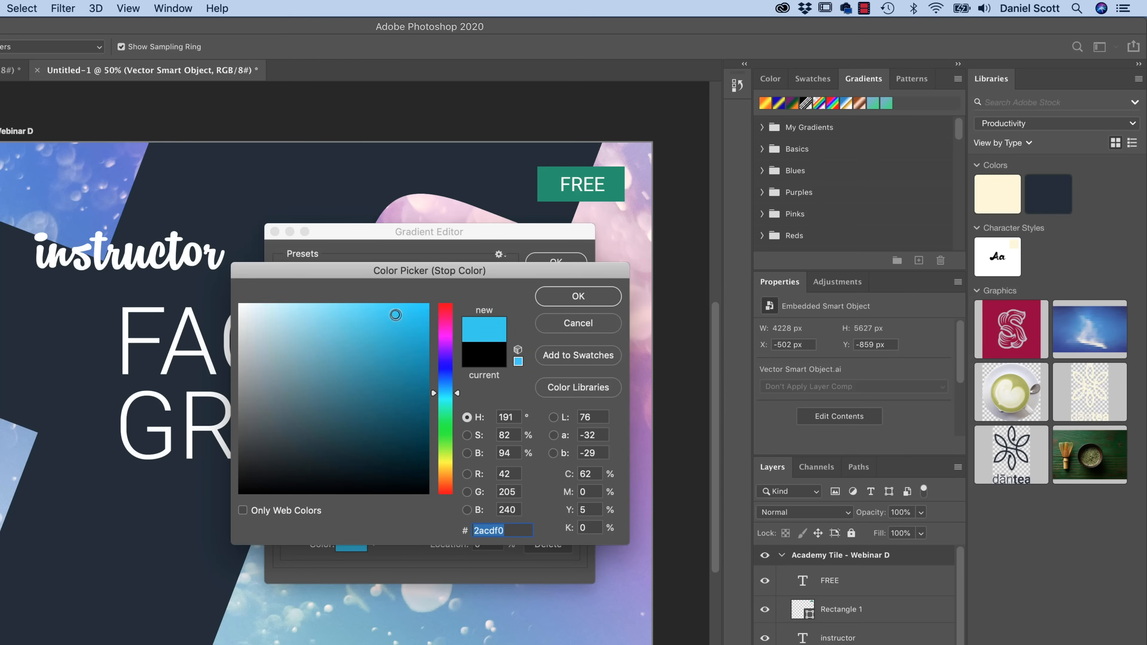
pyautogui.click(597, 300)
# - Set the gradient's ending colour stop to green #56f47f
pyautogui.doubleClick(572, 478)
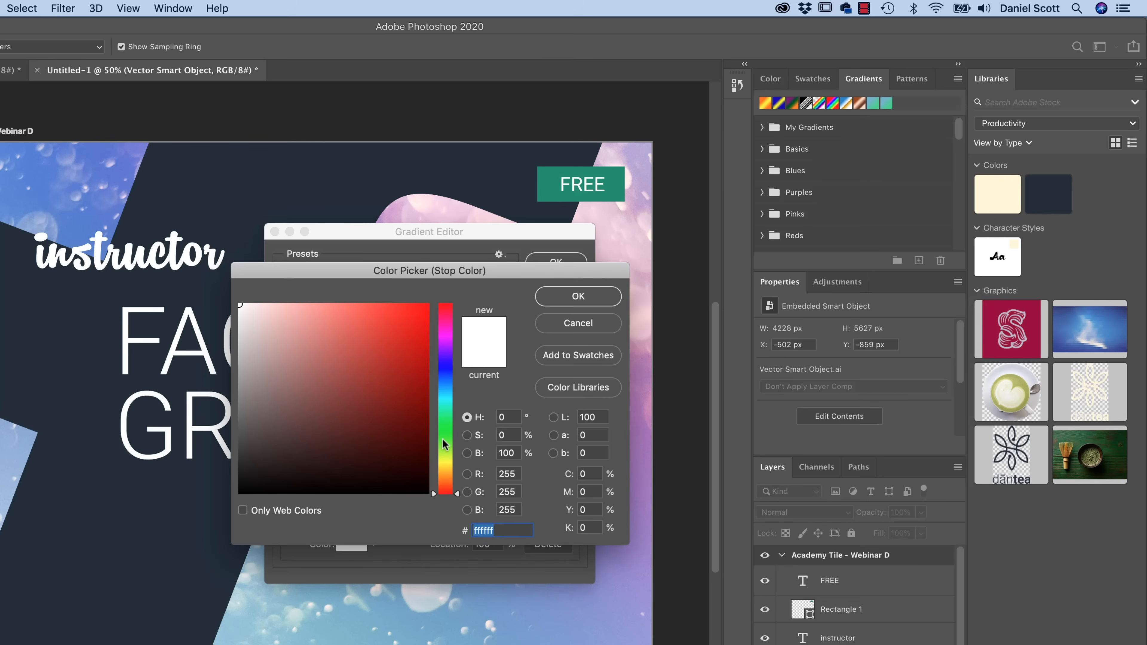
pyautogui.click(447, 422)
pyautogui.moveTo(397, 339); pyautogui.dragTo(361, 311)
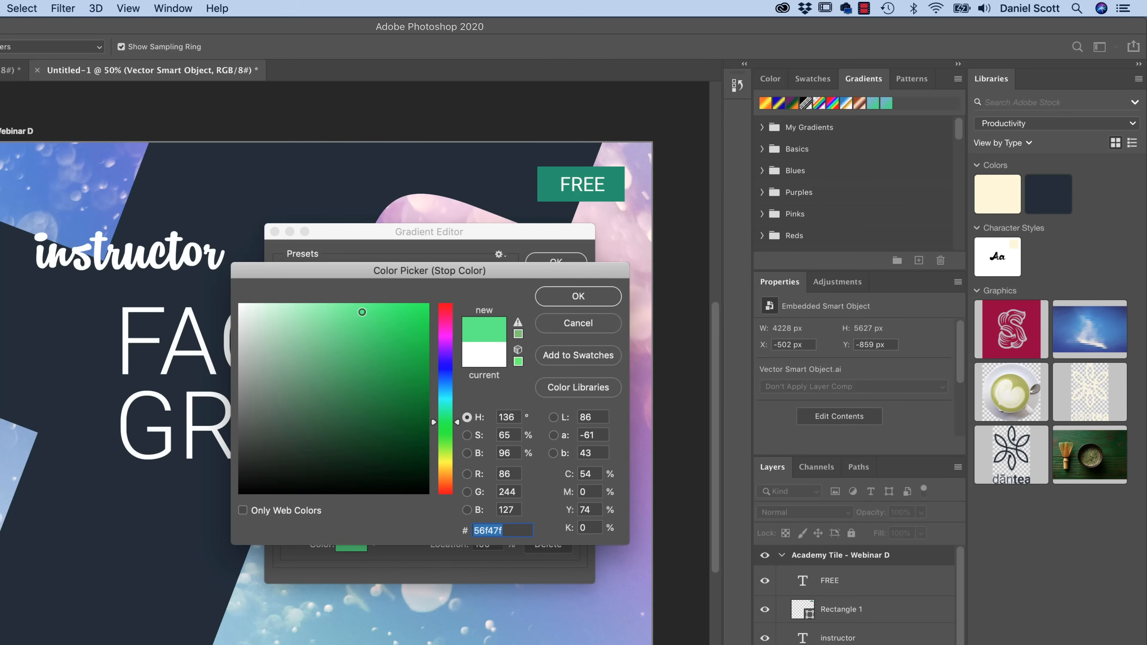
pyautogui.click(609, 304)
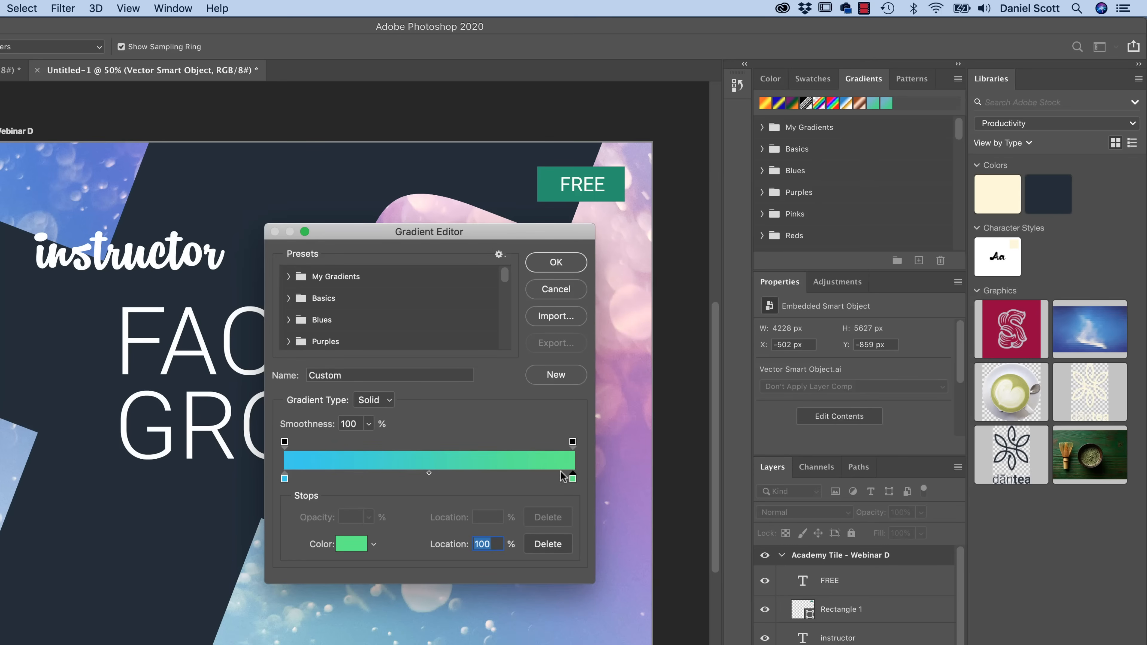
# - Save the blue-to-green gradient as a new preset named Custom and add it to the Productivity library
pyautogui.click(564, 379)
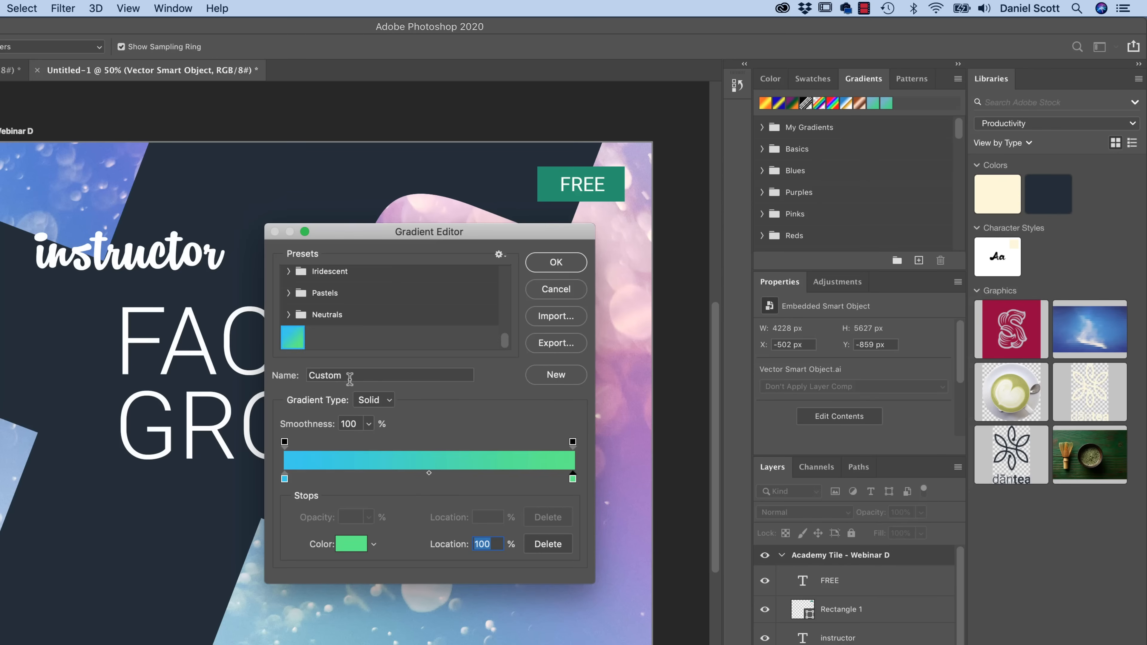
pyautogui.click(378, 375)
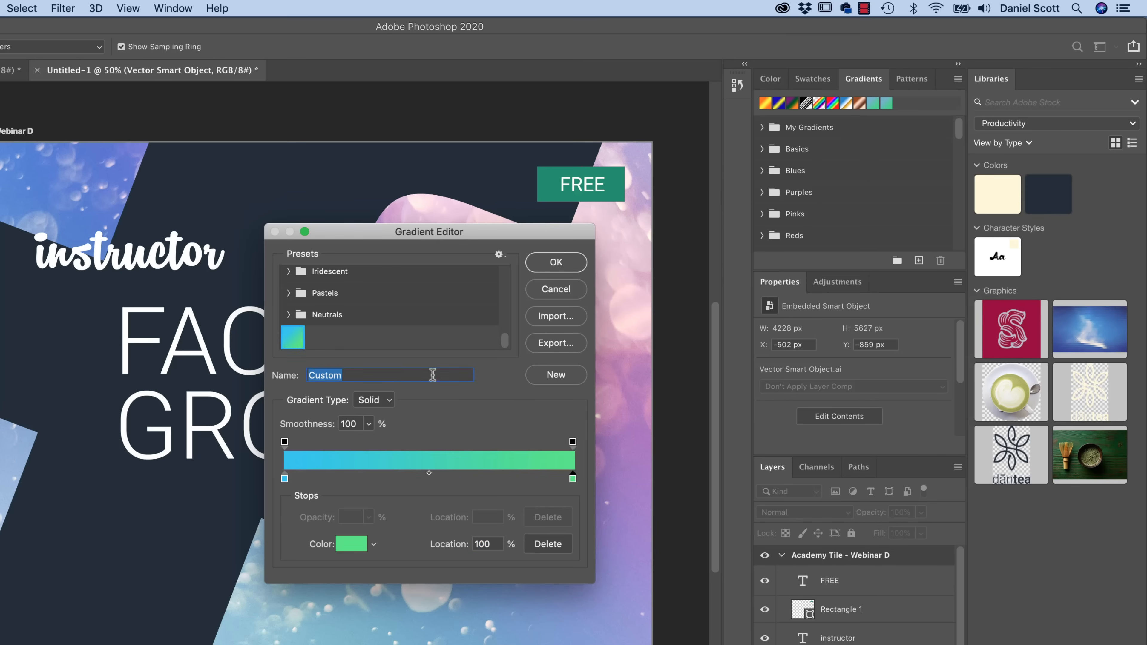
pyautogui.click(555, 271)
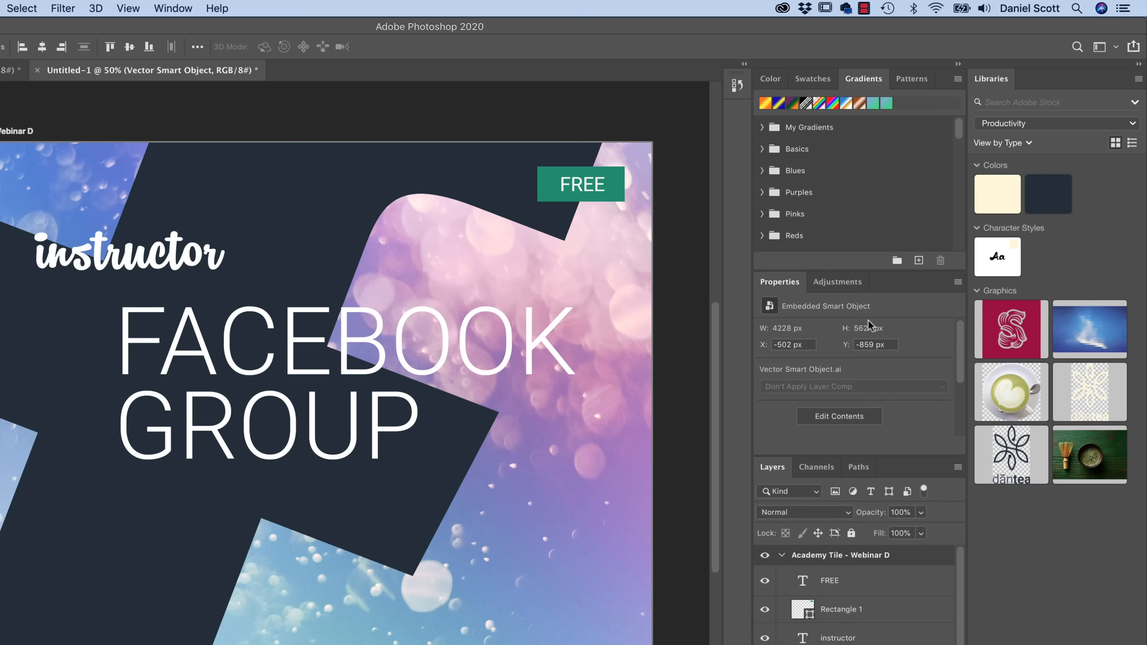
pyautogui.scroll(-5, 808, 187)
pyautogui.moveTo(765, 239); pyautogui.dragTo(1012, 230)
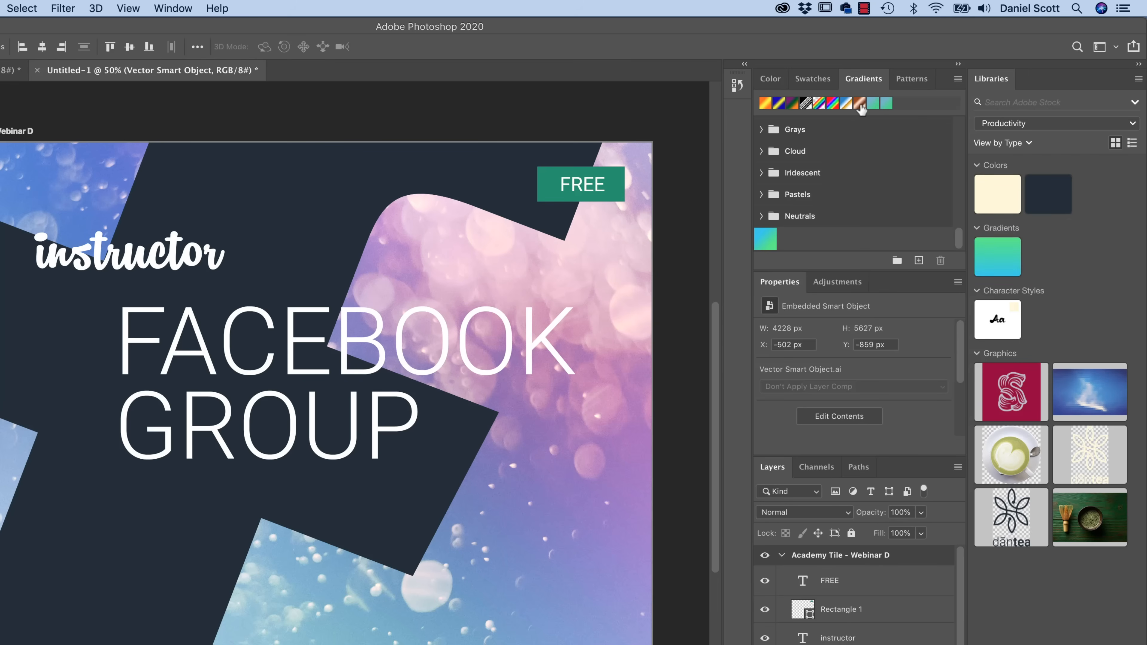
# - Expand the Basics, Blues and Purples gradient groups and browse through their presets
pyautogui.scroll(-5, 844, 182)
pyautogui.scroll(2, 844, 182)
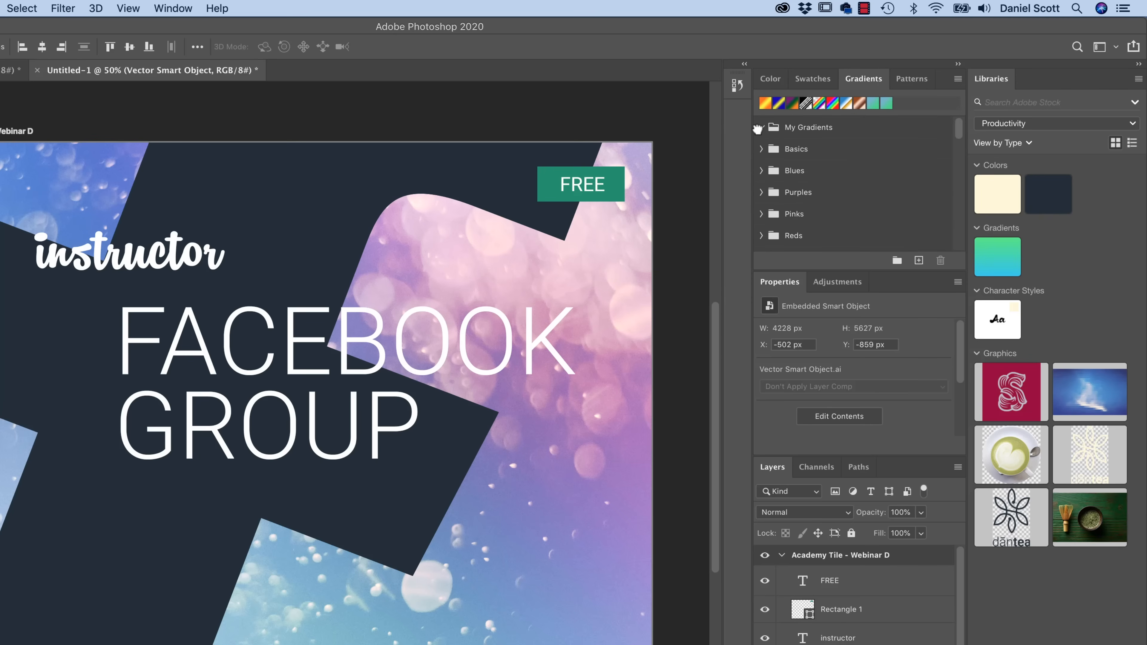
pyautogui.click(760, 148)
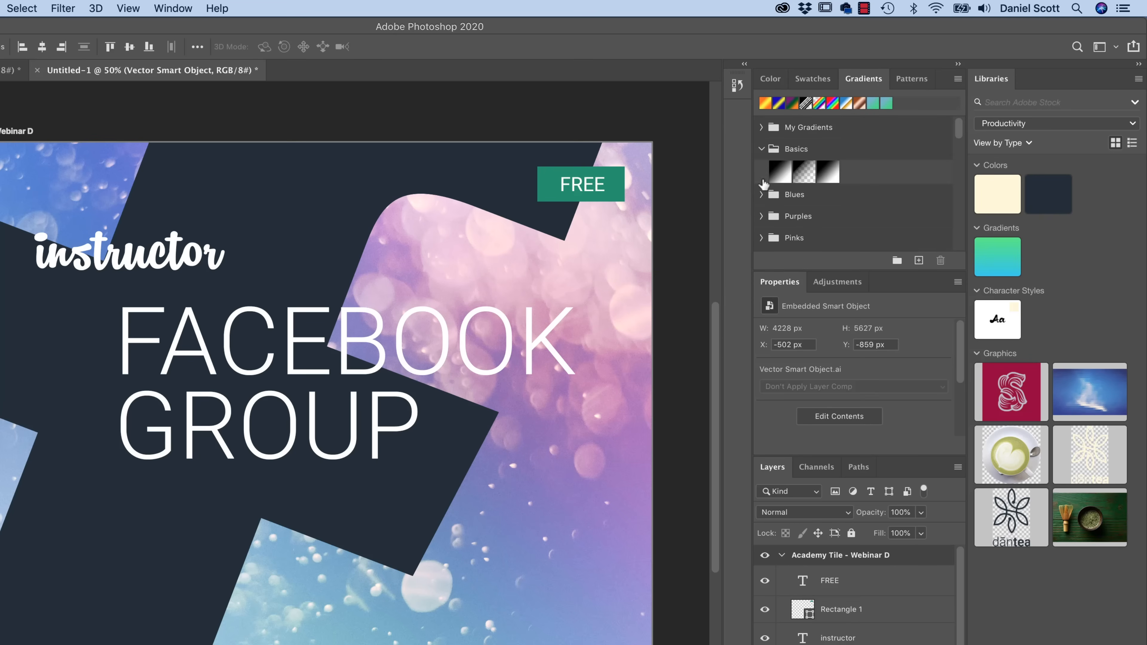
pyautogui.click(761, 194)
pyautogui.scroll(-2, 768, 195)
pyautogui.scroll(-1, 771, 204)
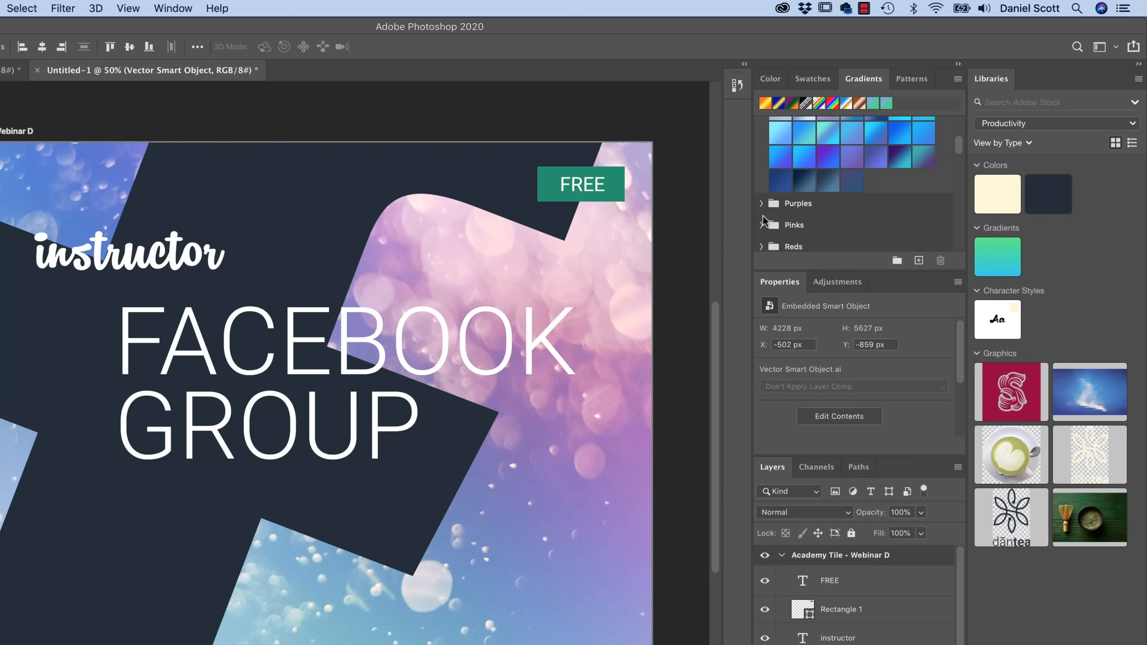
pyautogui.click(761, 205)
pyautogui.scroll(-1, 785, 219)
pyautogui.scroll(-3, 785, 219)
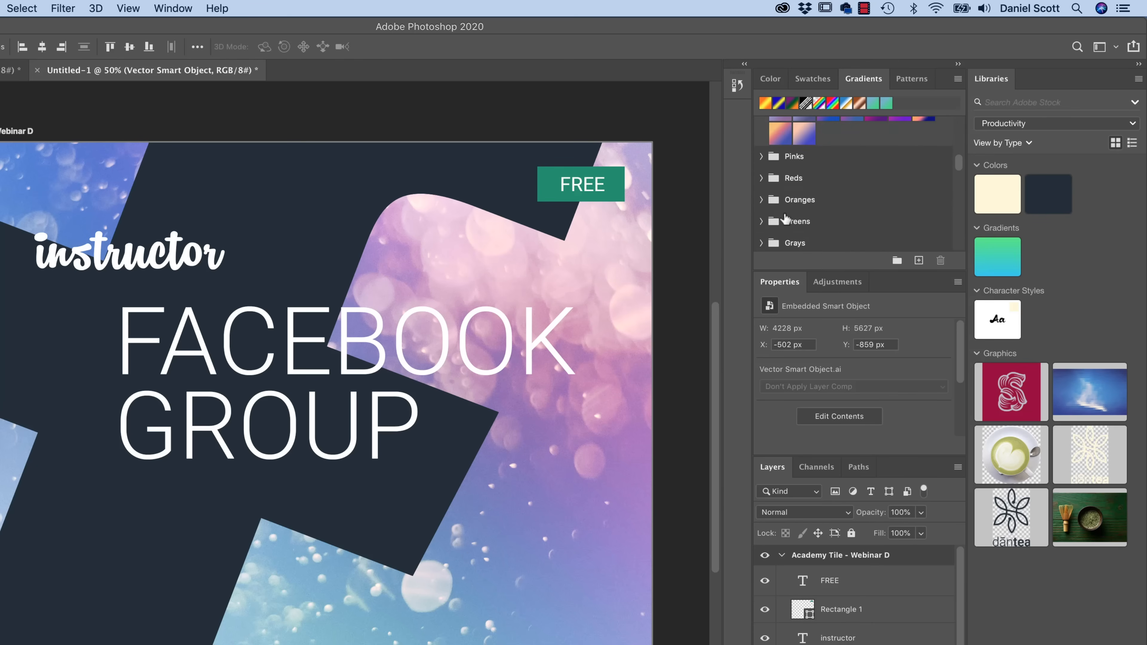
pyautogui.scroll(2, 784, 219)
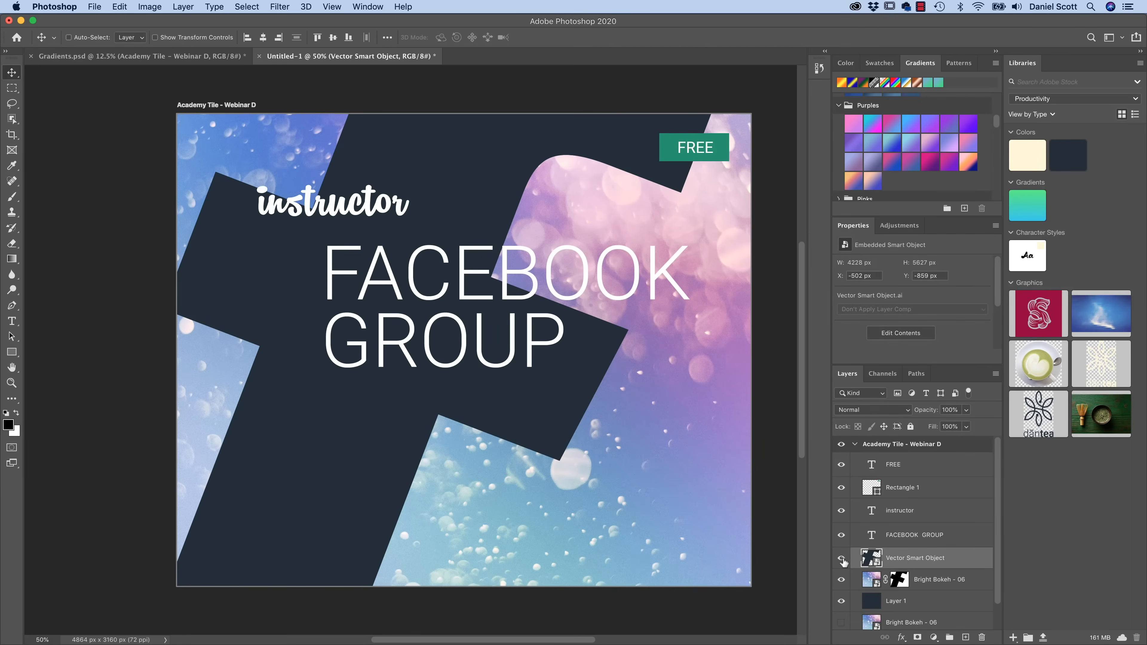
# - Try presets from the Purples group on the Vector Smart Object layer, leaving a purple-to-magenta gradient fill clipped to it
pyautogui.click(973, 164)
pyautogui.click(947, 164)
pyautogui.click(927, 166)
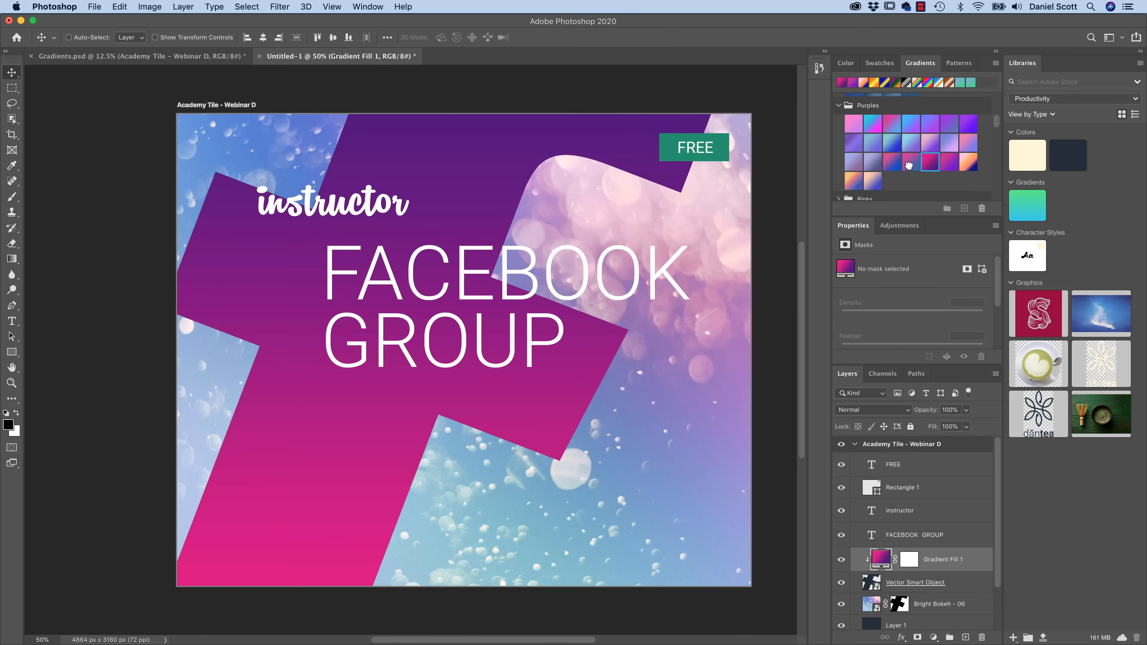
# - Try three other Purples presets on the Gradient Fill 1 layer, ending with the magenta-to-cyan gradient
pyautogui.click(909, 165)
pyautogui.click(892, 166)
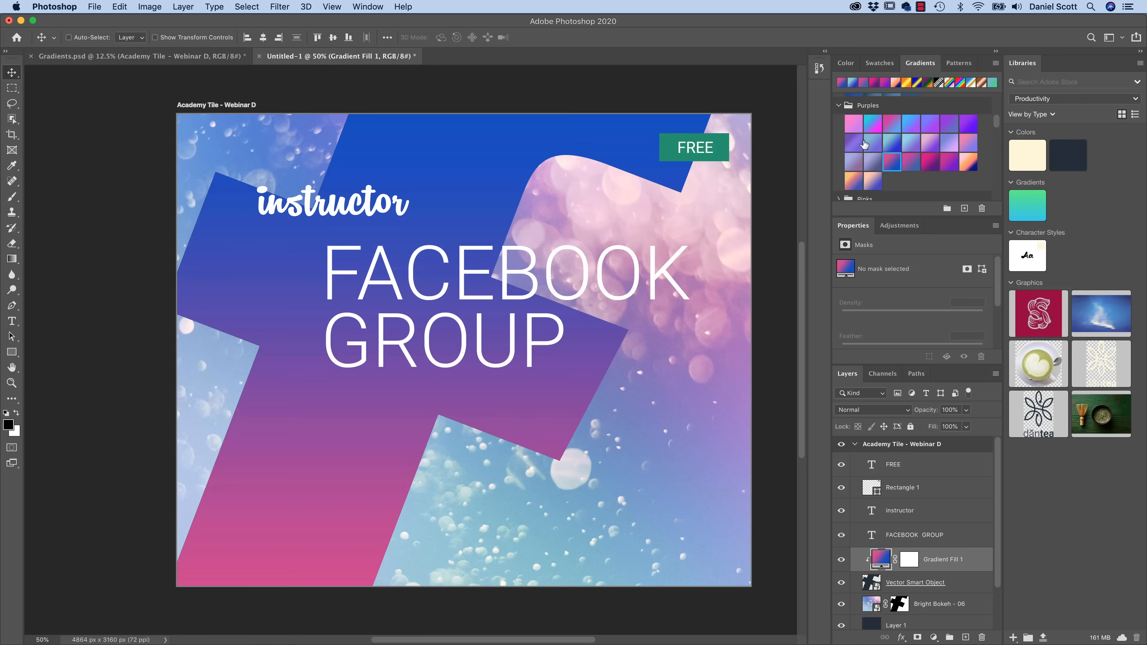
pyautogui.click(874, 122)
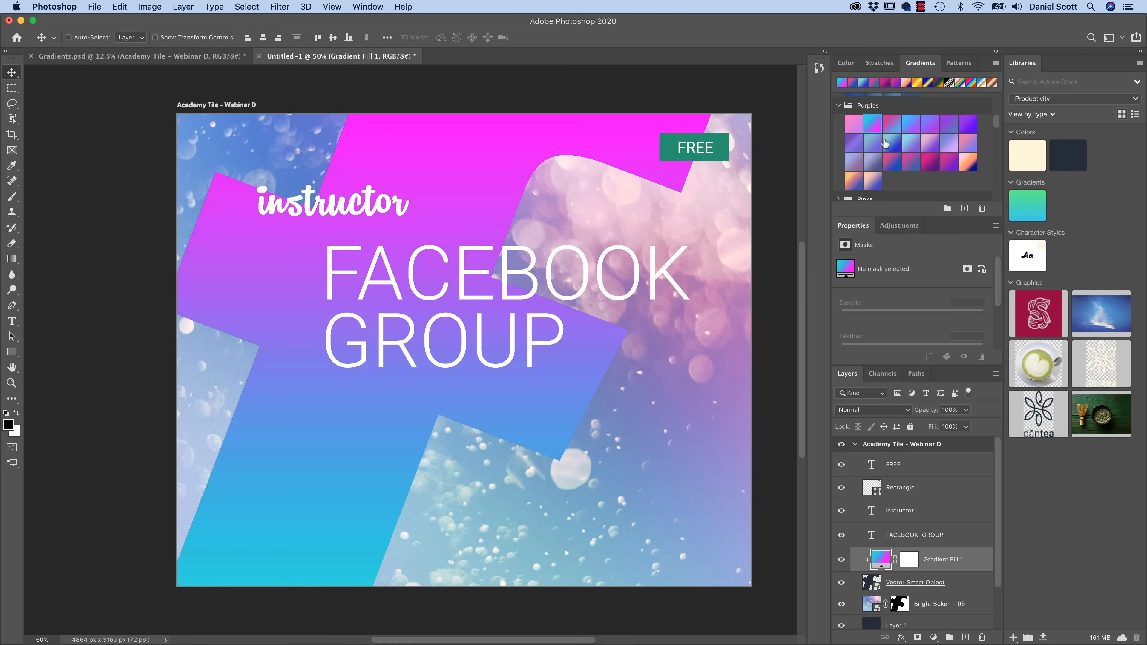
# - Collapse the Purples group and load the Legacy Gradients into the gradient presets
pyautogui.click(839, 106)
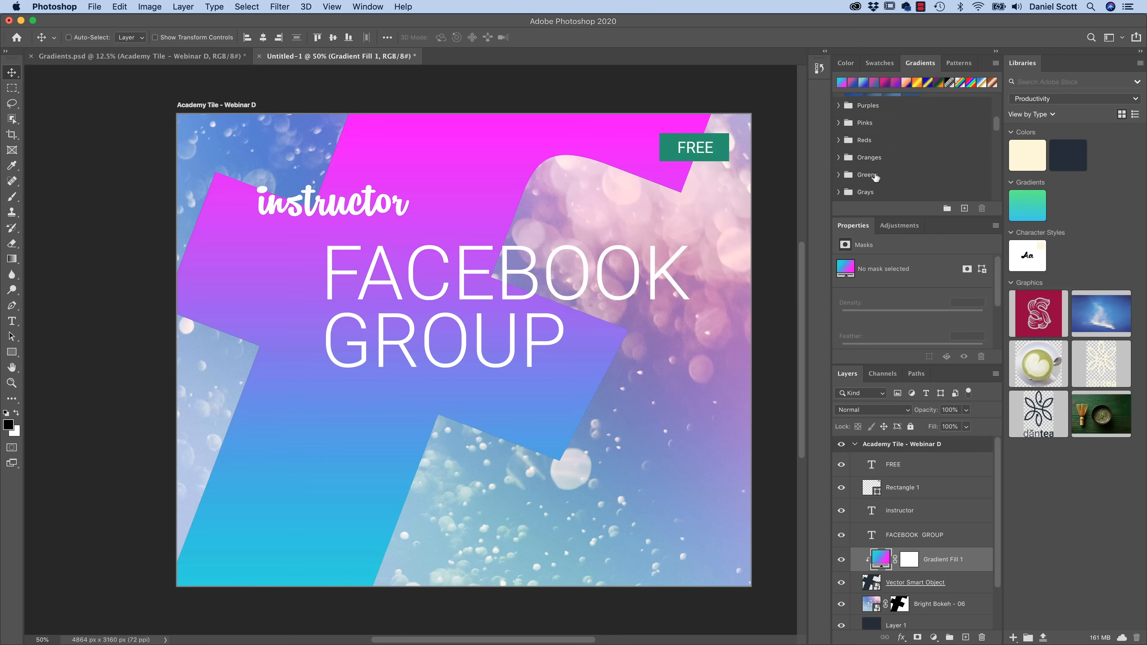
pyautogui.scroll(3, 875, 178)
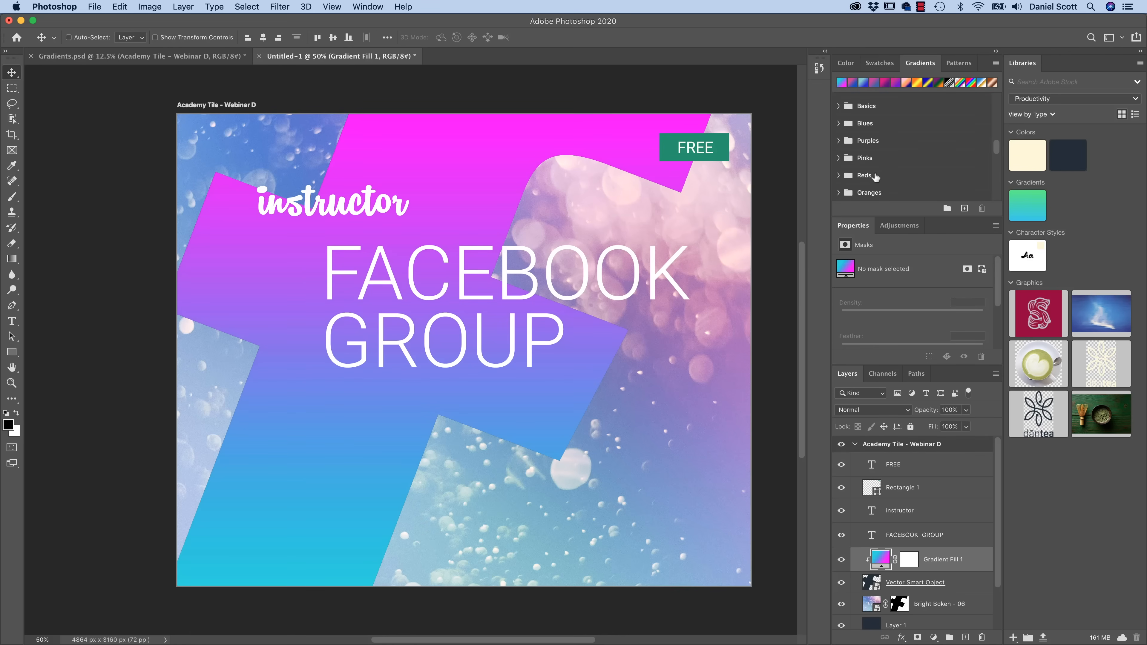
pyautogui.scroll(-5, 875, 177)
pyautogui.scroll(-3, 875, 176)
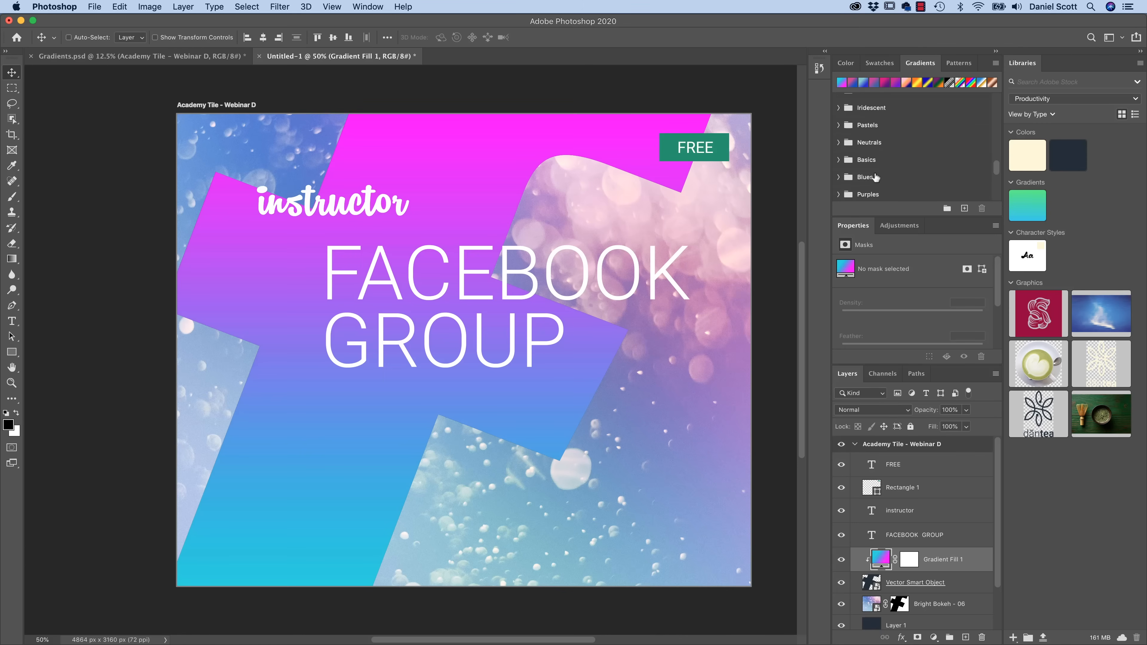
pyautogui.scroll(5, 892, 125)
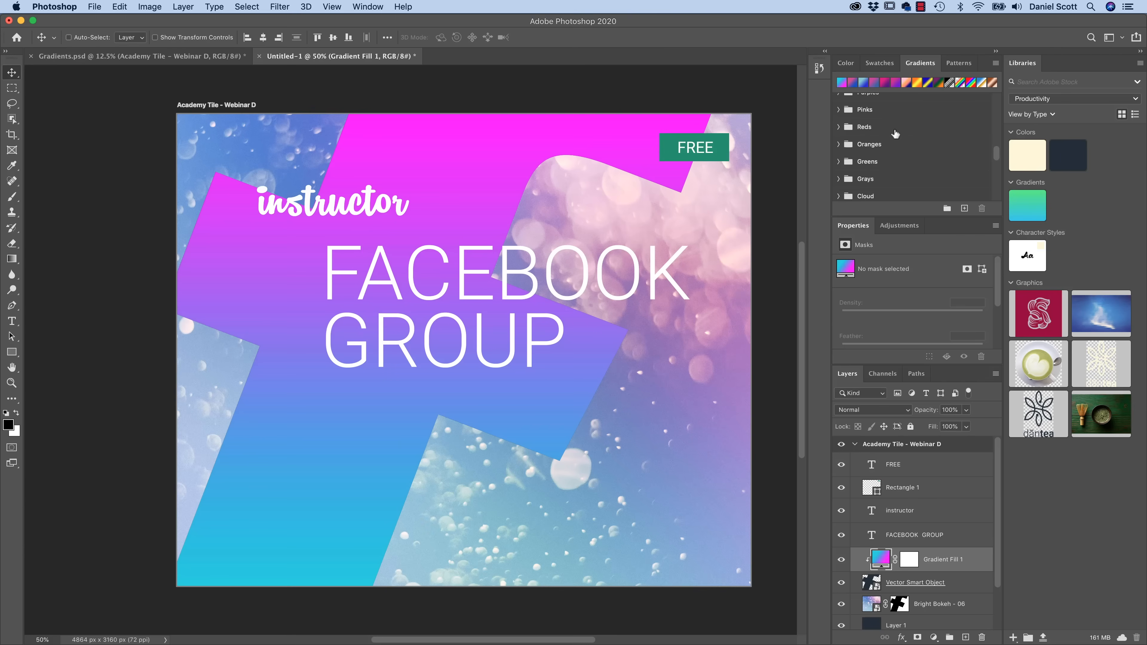
pyautogui.scroll(8, 894, 131)
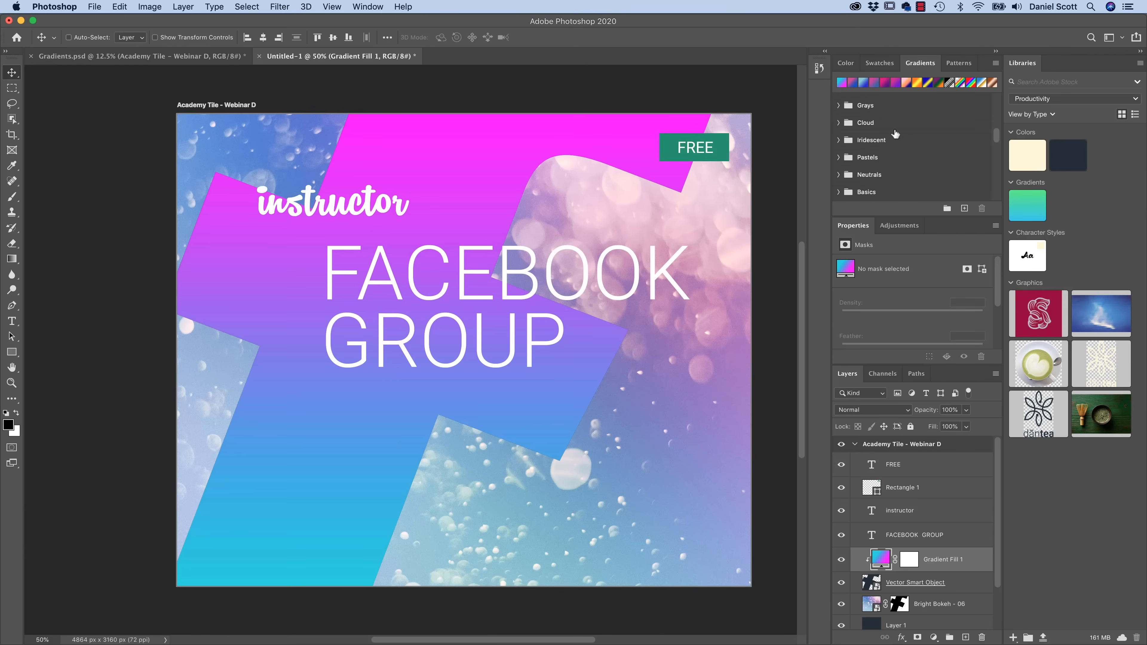
pyautogui.click(996, 64)
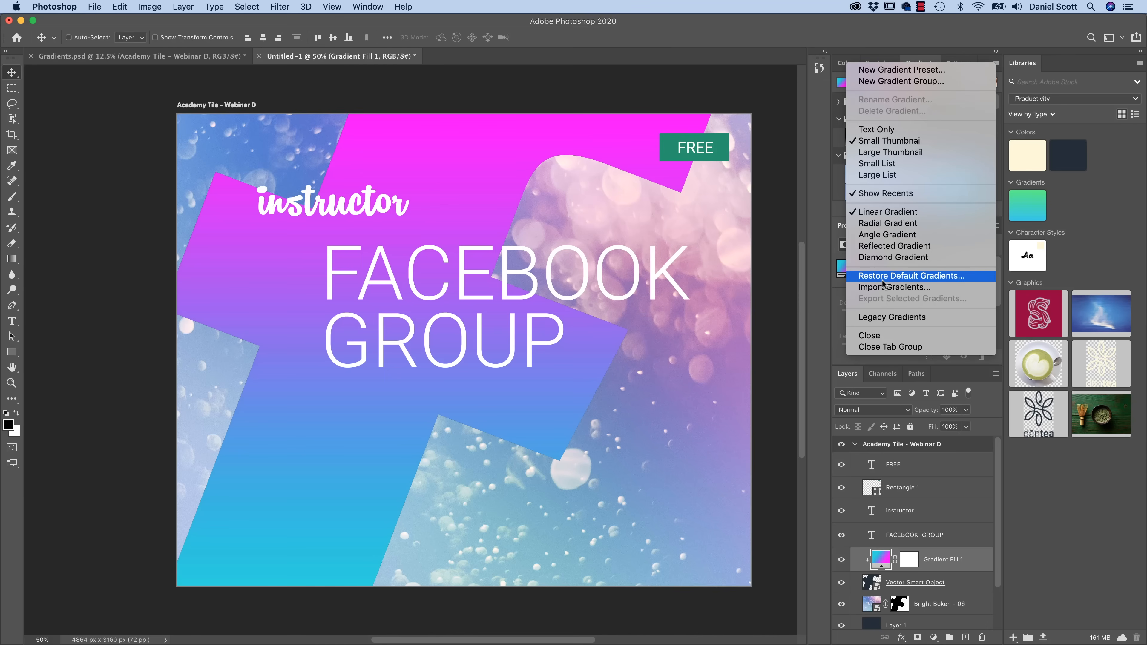
pyautogui.click(878, 321)
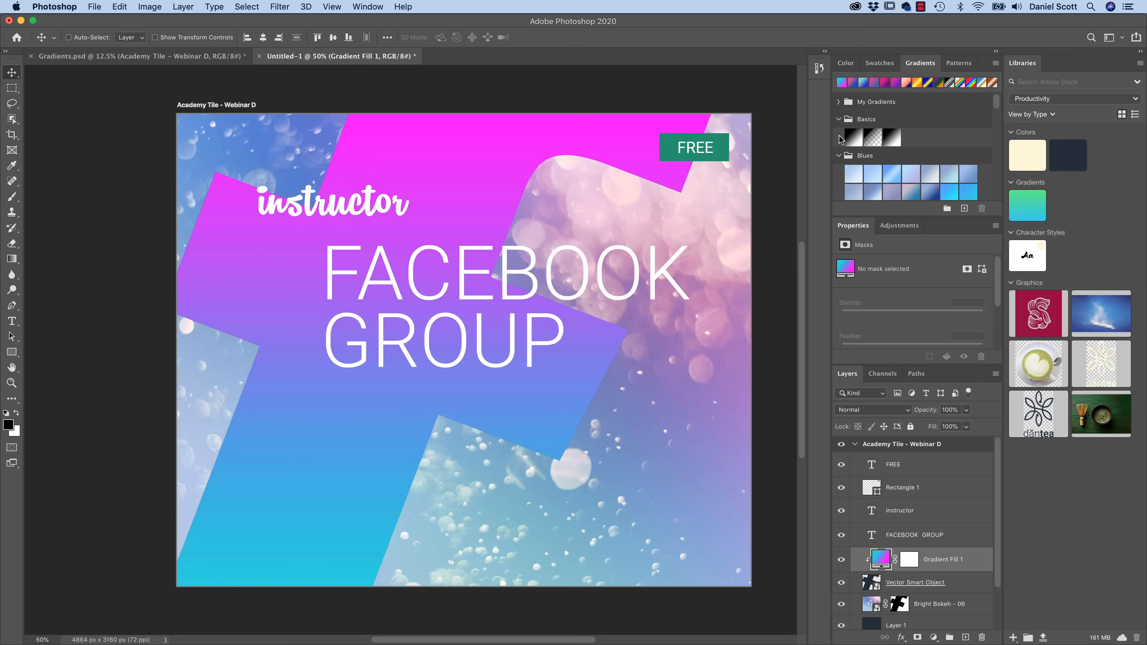
# - Collapse the Basics and Blues groups, and expand Legacy Gradients with its Legacy Default Gradients subgroup
pyautogui.click(838, 119)
pyautogui.click(838, 137)
pyautogui.scroll(-5, 840, 144)
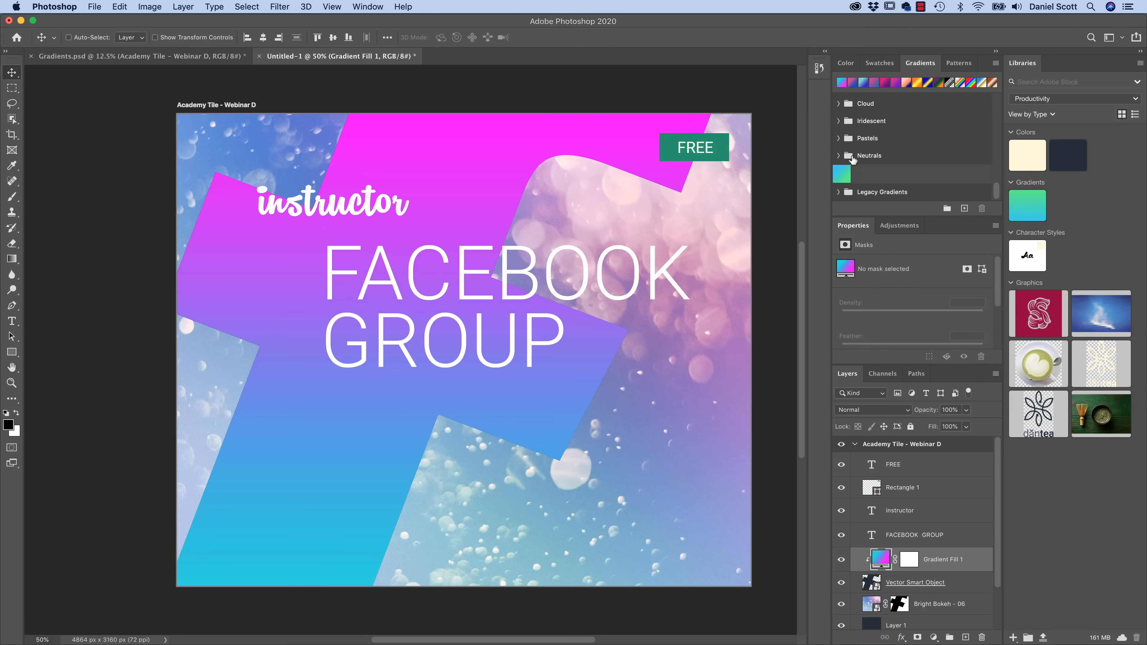
pyautogui.click(893, 192)
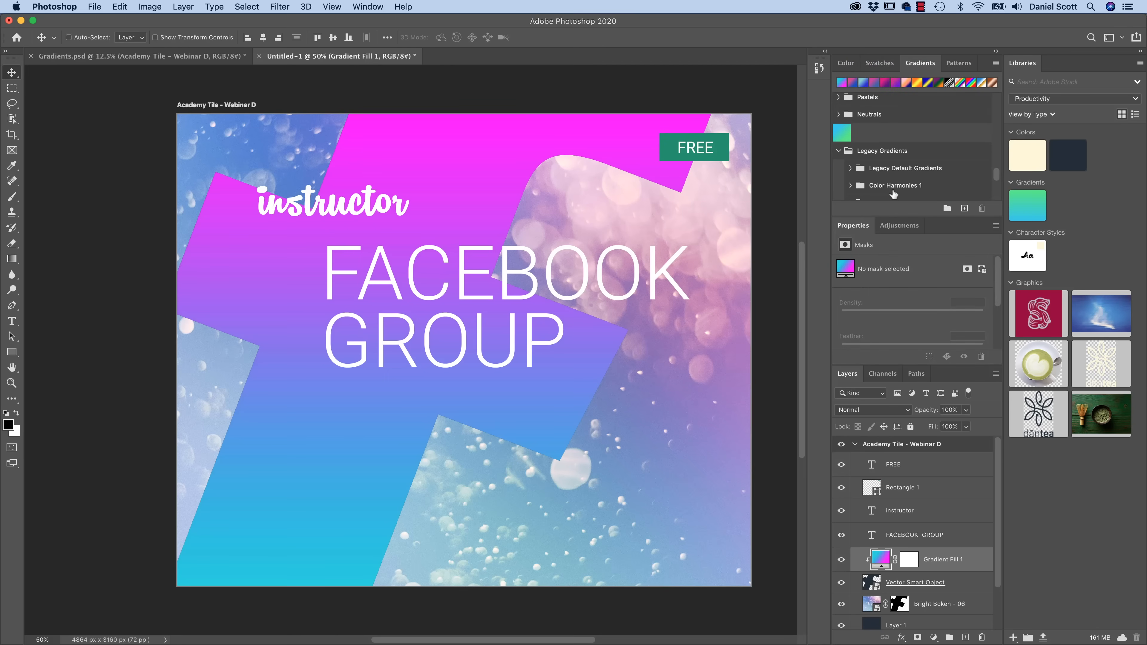
pyautogui.scroll(-3, 893, 194)
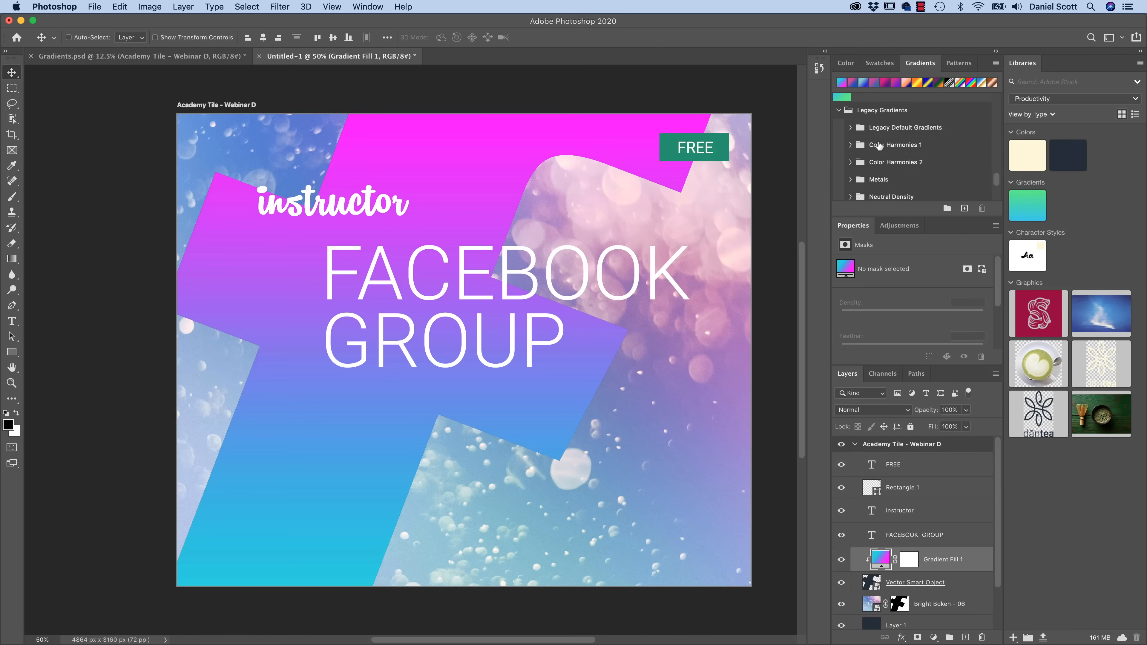
pyautogui.click(856, 129)
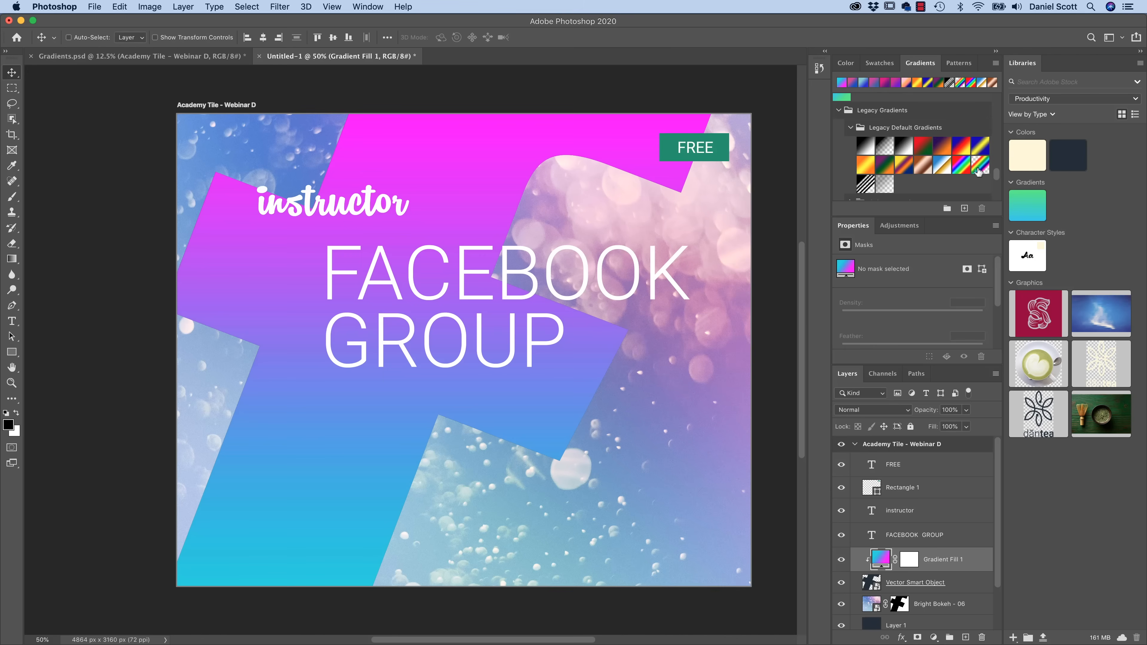
# - Try several Legacy Default Gradients on the Gradient Fill 1 layer, leaving the red-to-green preset applied, and collapse the Legacy Gradients group
pyautogui.click(940, 165)
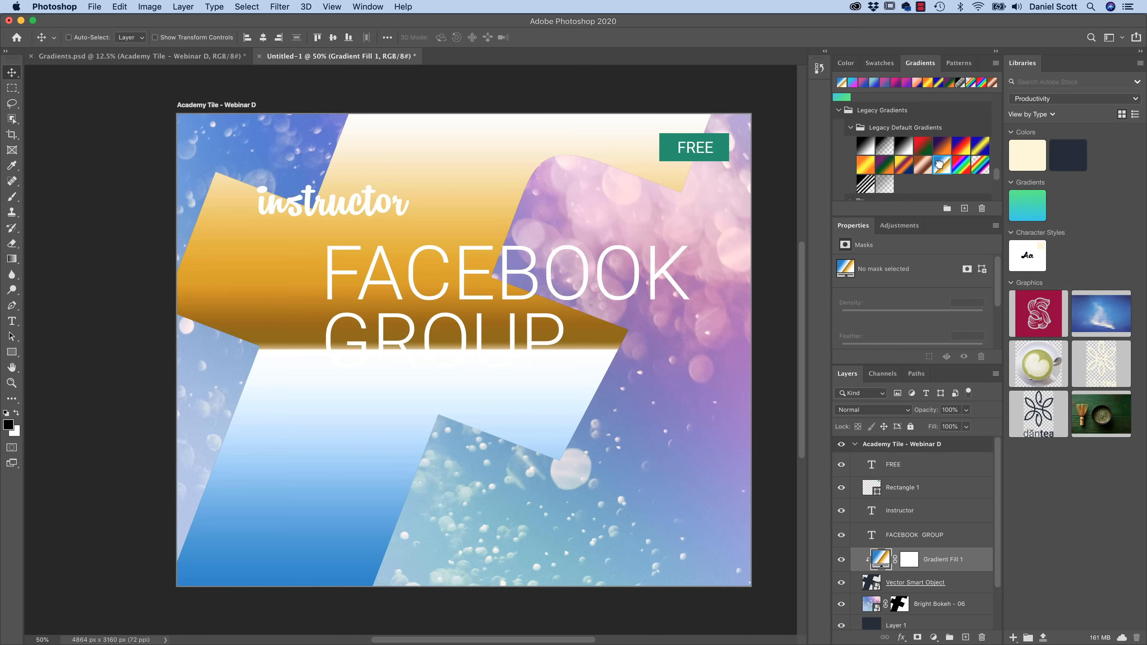
pyautogui.click(958, 170)
pyautogui.click(860, 167)
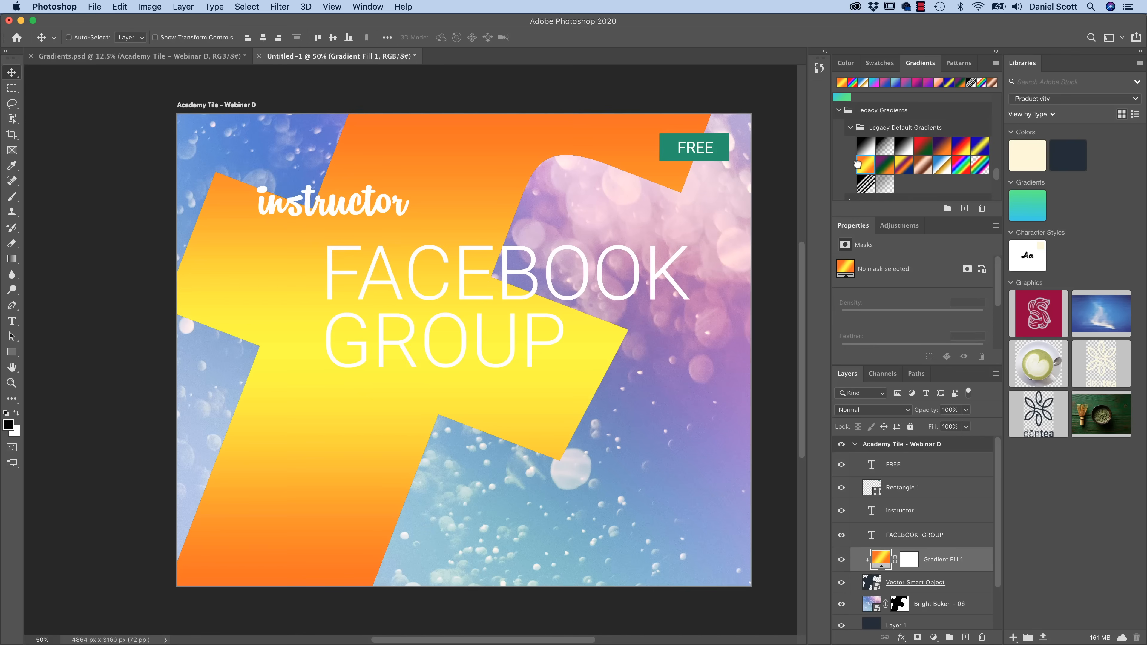
pyautogui.click(876, 167)
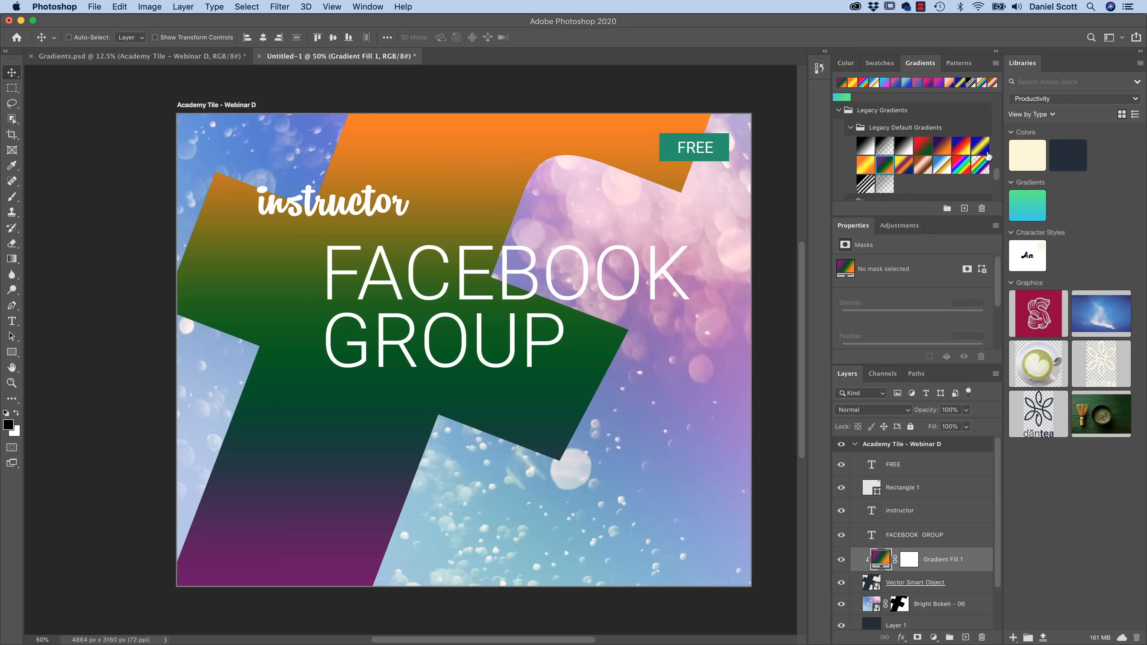
pyautogui.click(961, 146)
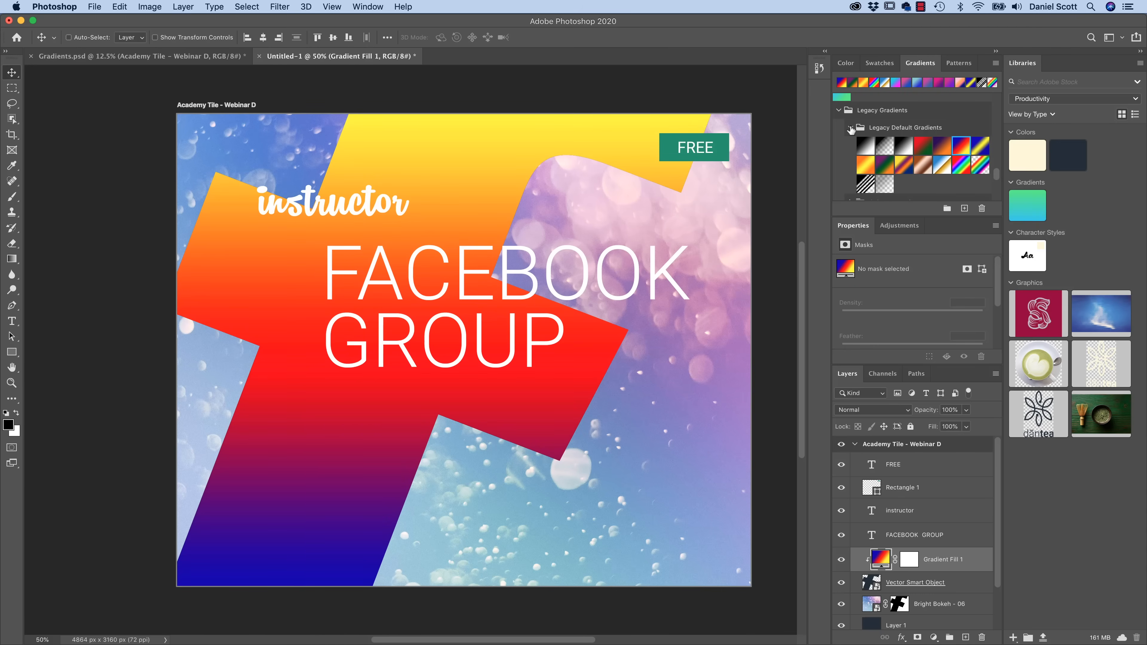
pyautogui.click(914, 151)
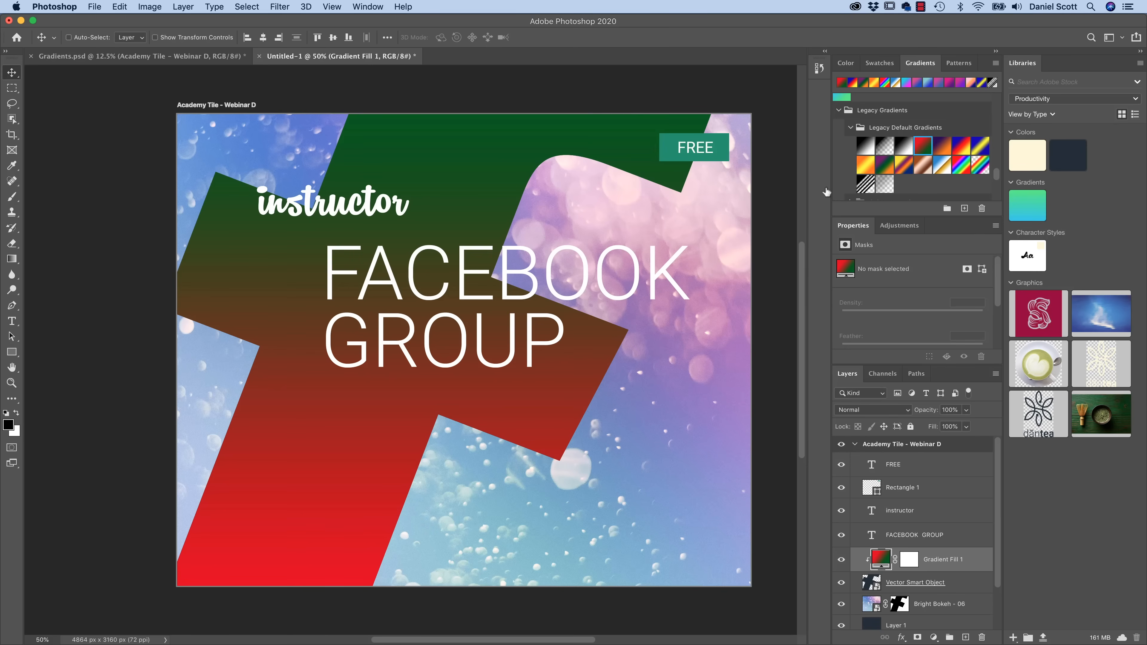
pyautogui.click(839, 111)
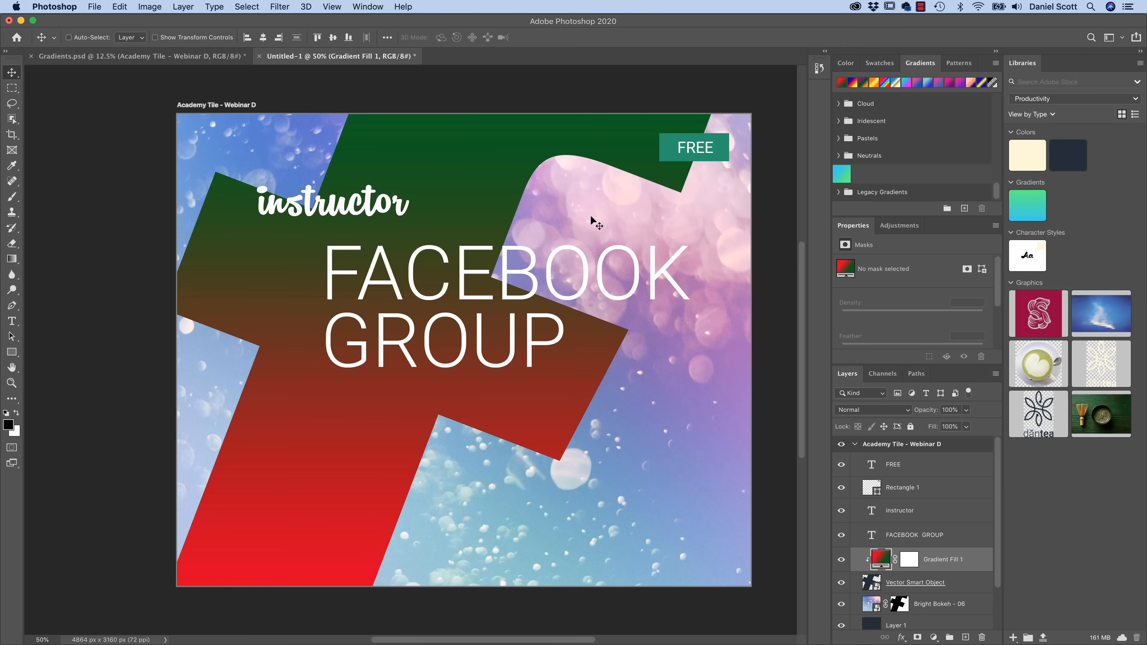
# - Switch to Chrome and look through the popular shots on dribbble.com for colour inspiration, returning to the start of the page
pyautogui.press('super')
pyautogui.press('super+Tab')
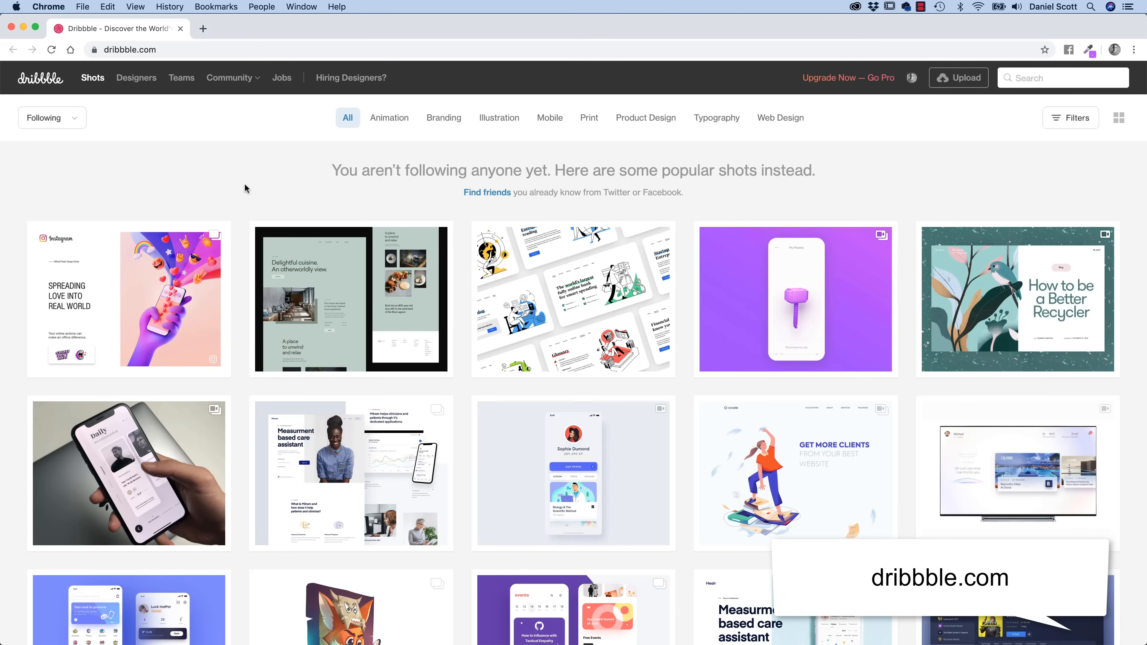
pyautogui.scroll(-9, 245, 185)
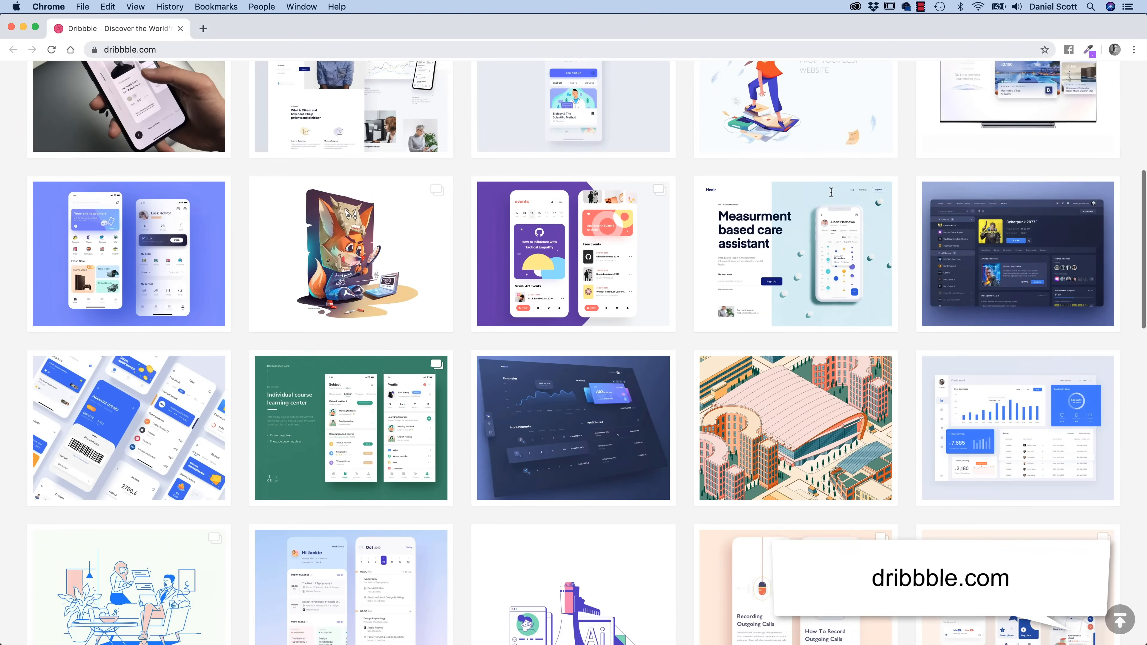
pyautogui.scroll(-10, 831, 192)
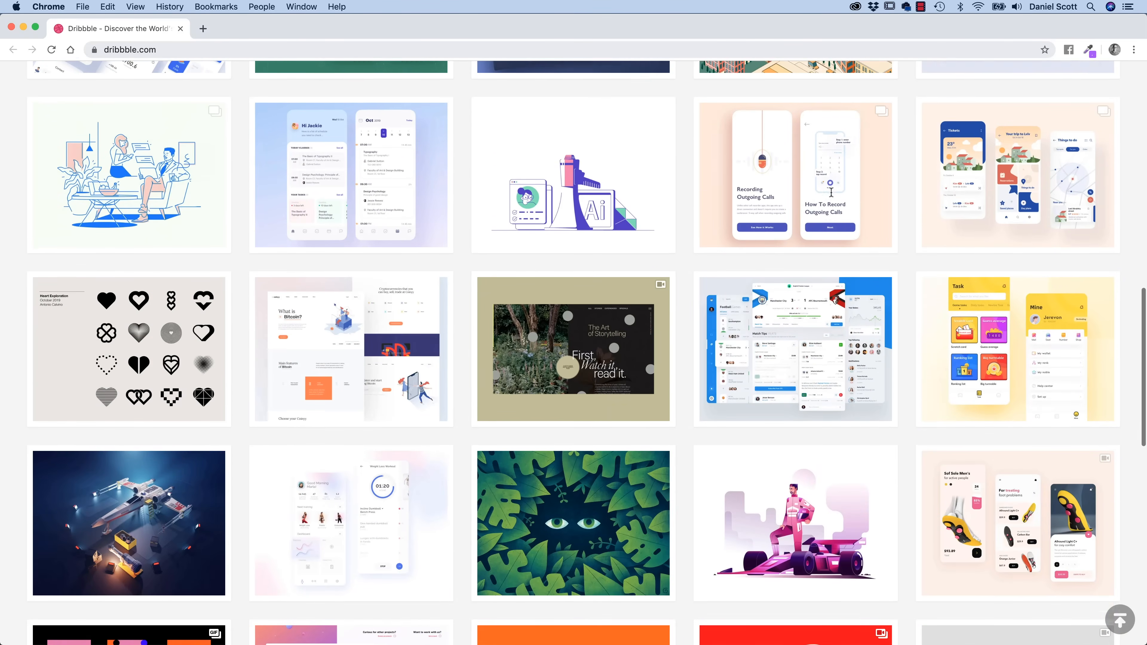
pyautogui.scroll(-14, 831, 192)
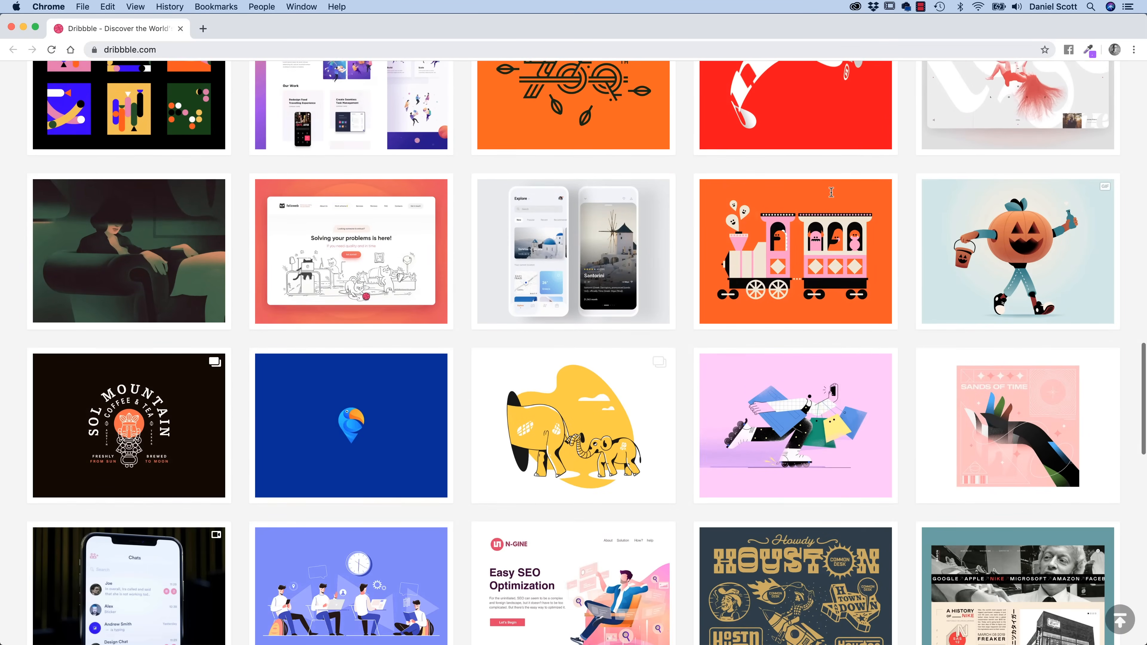
pyautogui.scroll(-18, 831, 192)
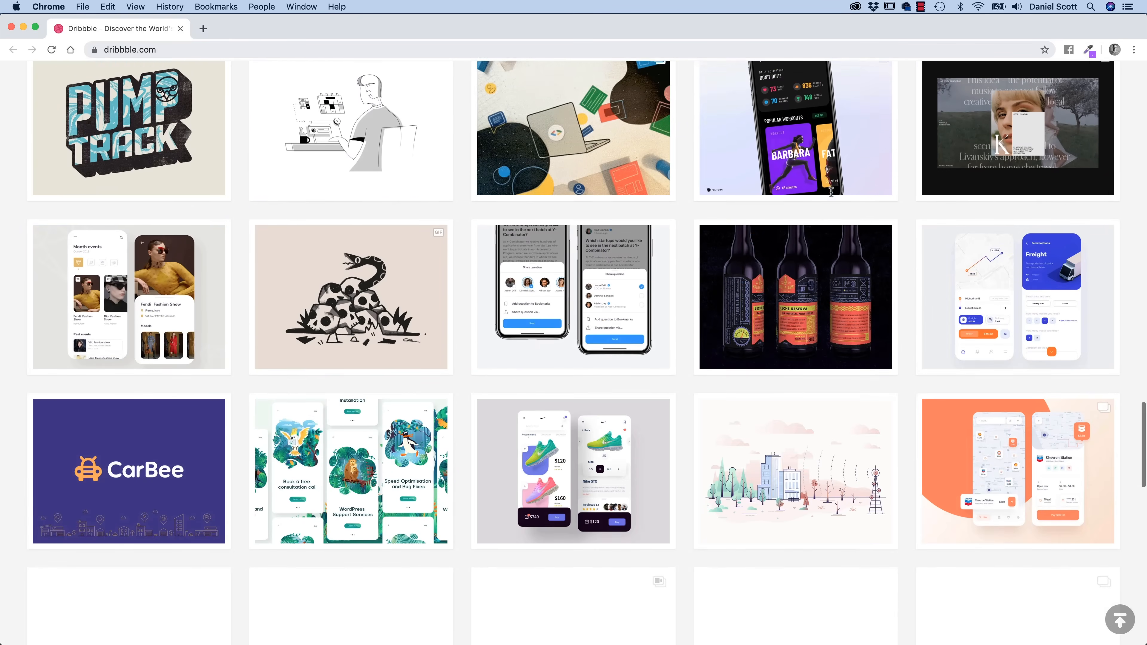
pyautogui.scroll(-11, 831, 192)
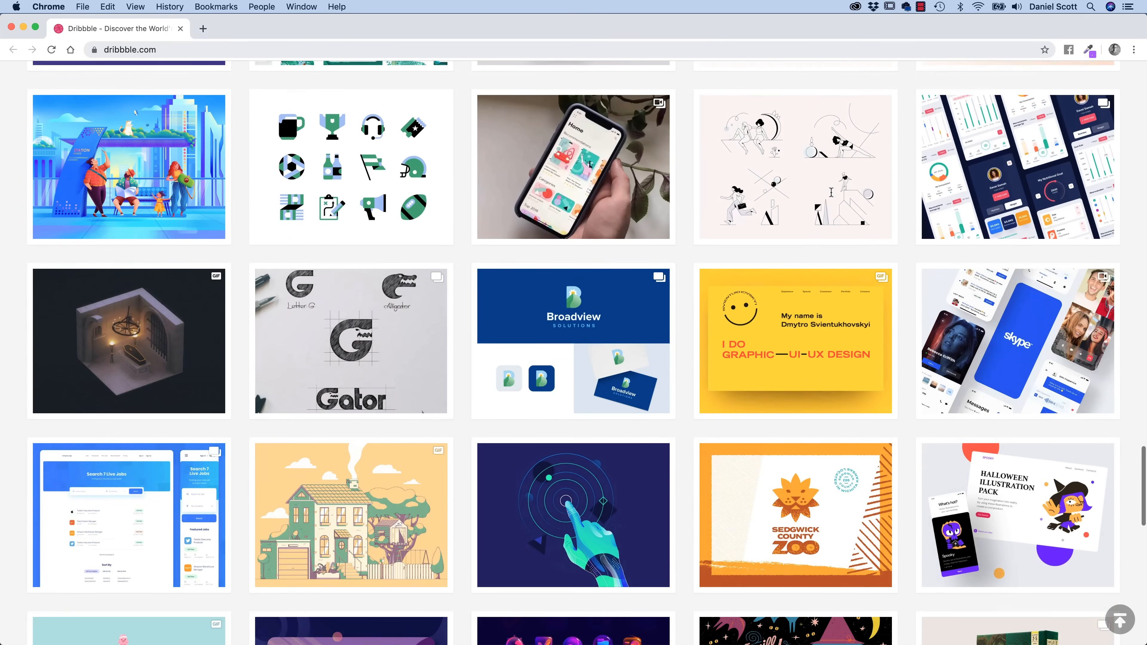
pyautogui.scroll(-1, 831, 192)
pyautogui.scroll(-9, 831, 192)
pyautogui.scroll(5, 831, 192)
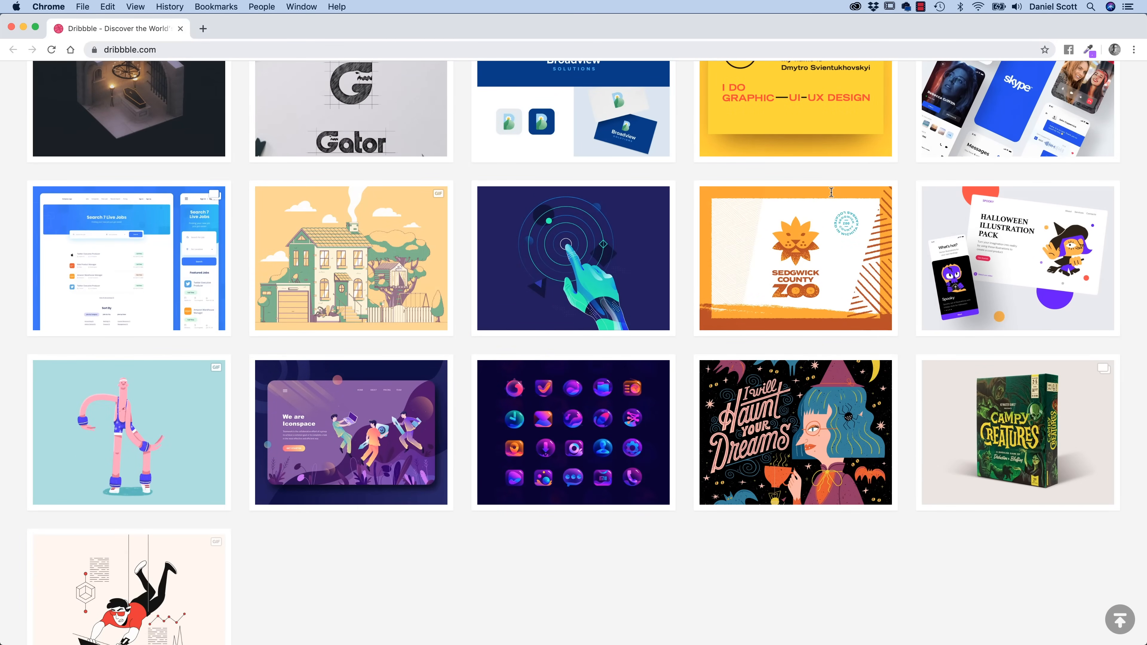
pyautogui.scroll(20, 830, 192)
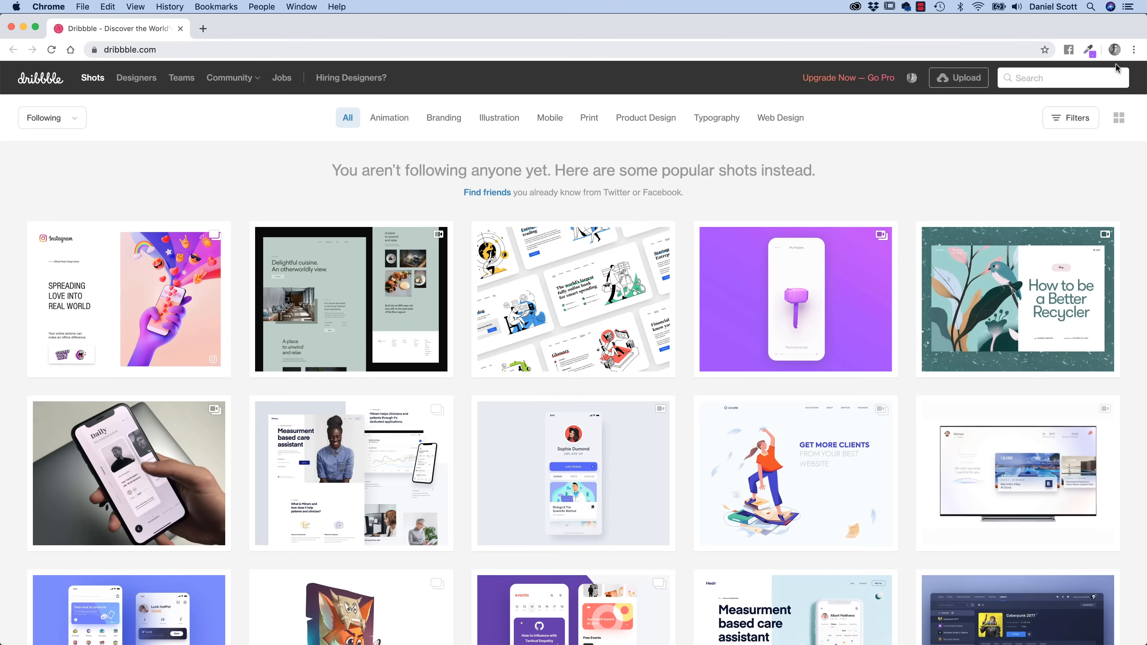
# - Sample the light purple from the hand in the Instagram shot with the browser's Pick Color From Page eyedropper
pyautogui.click(1089, 51)
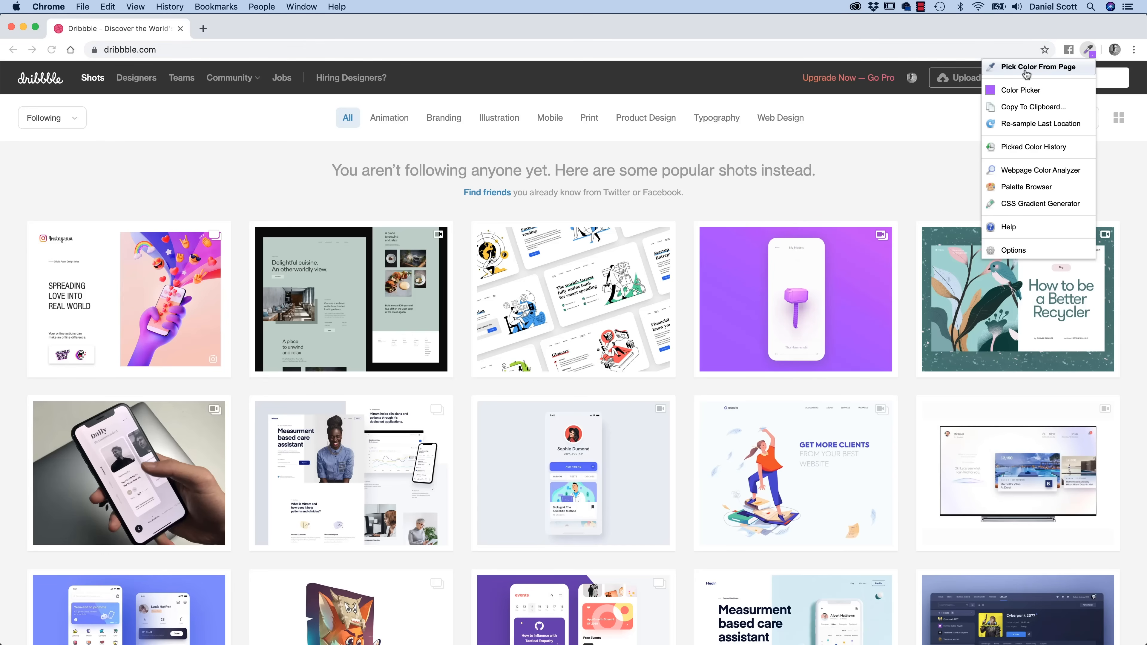
pyautogui.click(1039, 68)
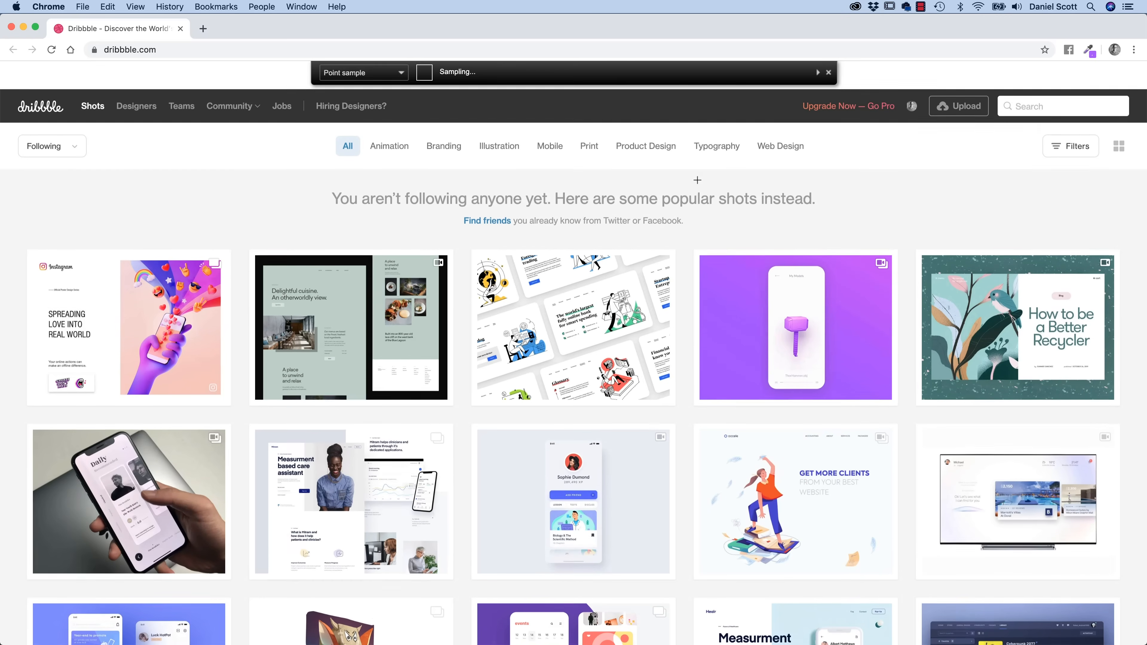
pyautogui.click(150, 341)
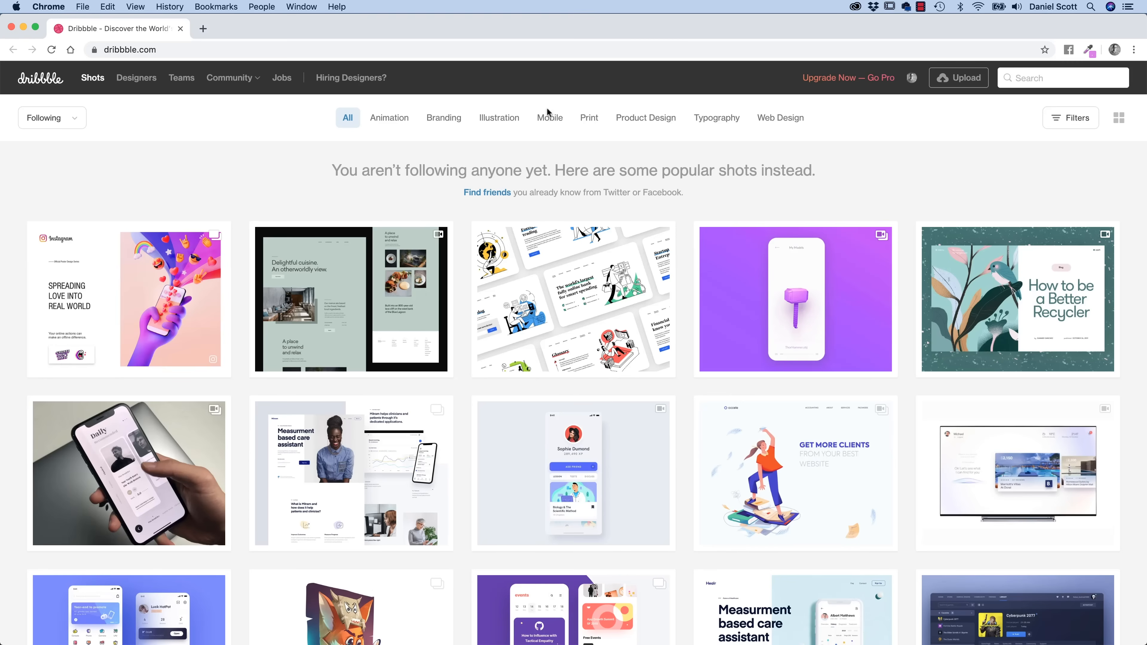
# - Switch to Photoshop, start a new gradient preset and set its starting colour stop to the sampled #D871EC
pyautogui.press('super+Tab')
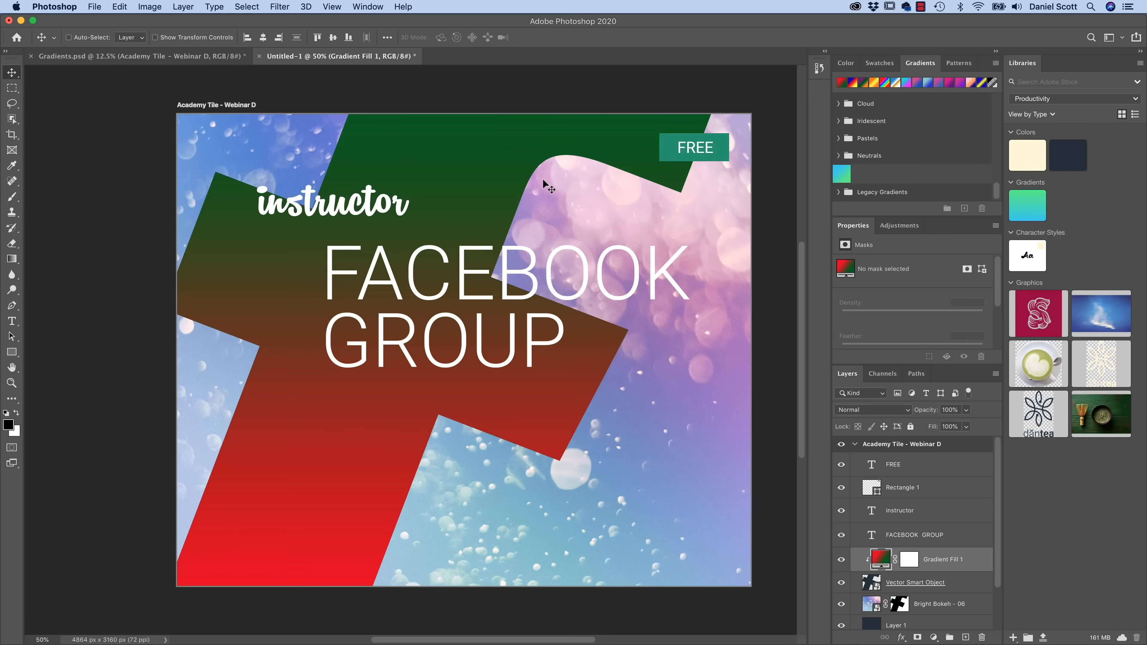
pyautogui.click(964, 208)
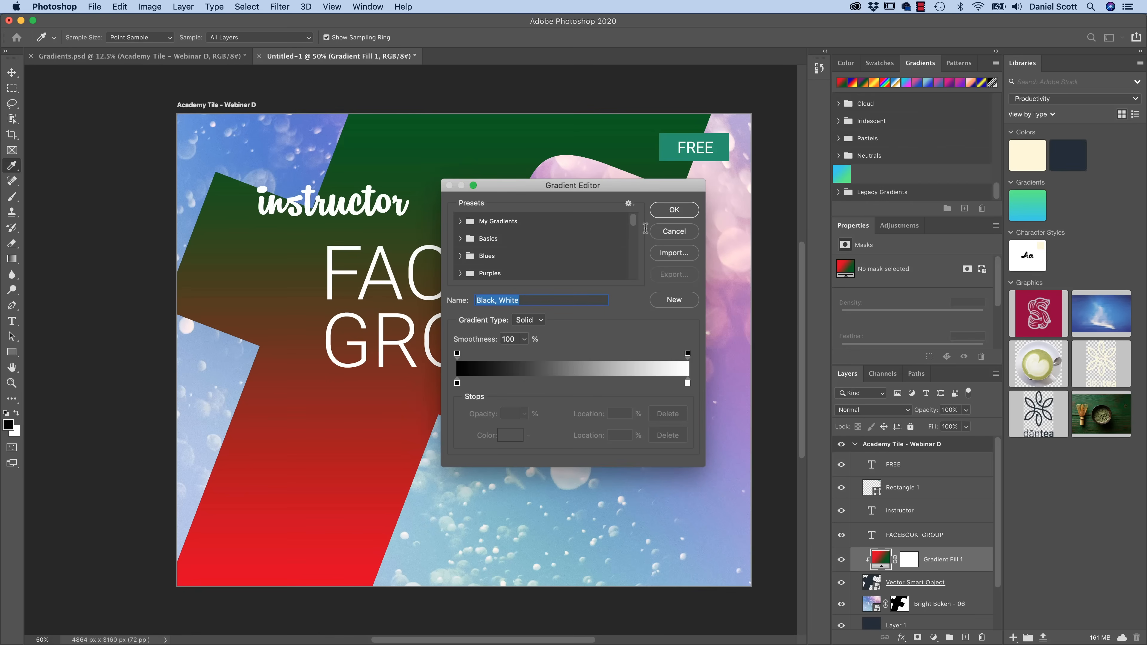
pyautogui.doubleClick(457, 384)
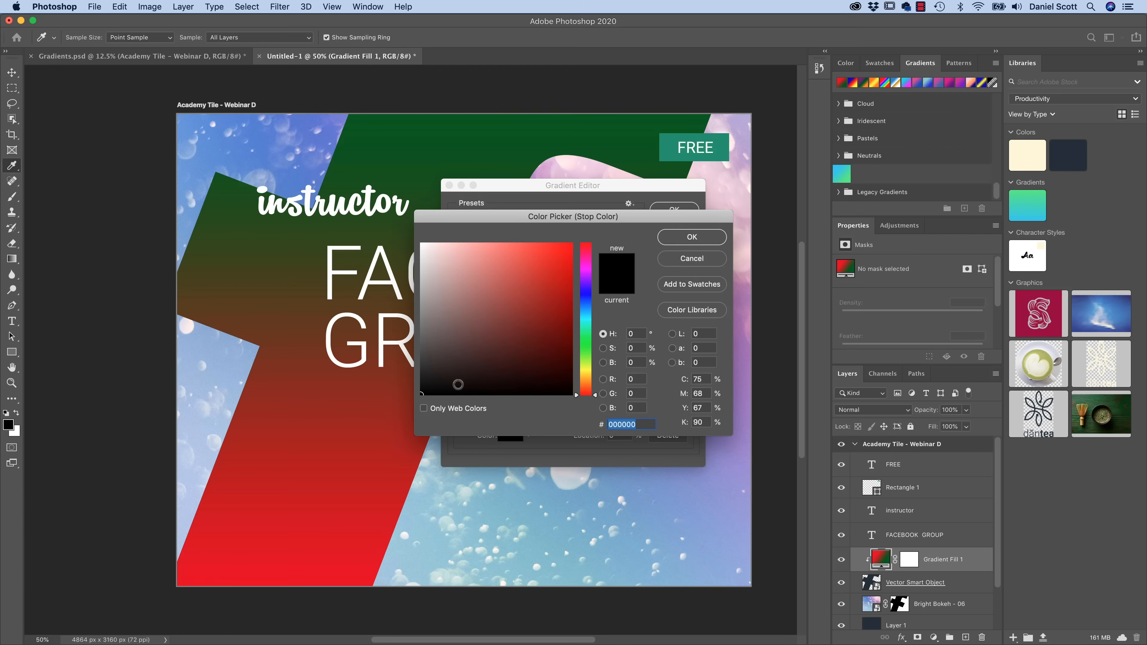
pyautogui.press('super+v')
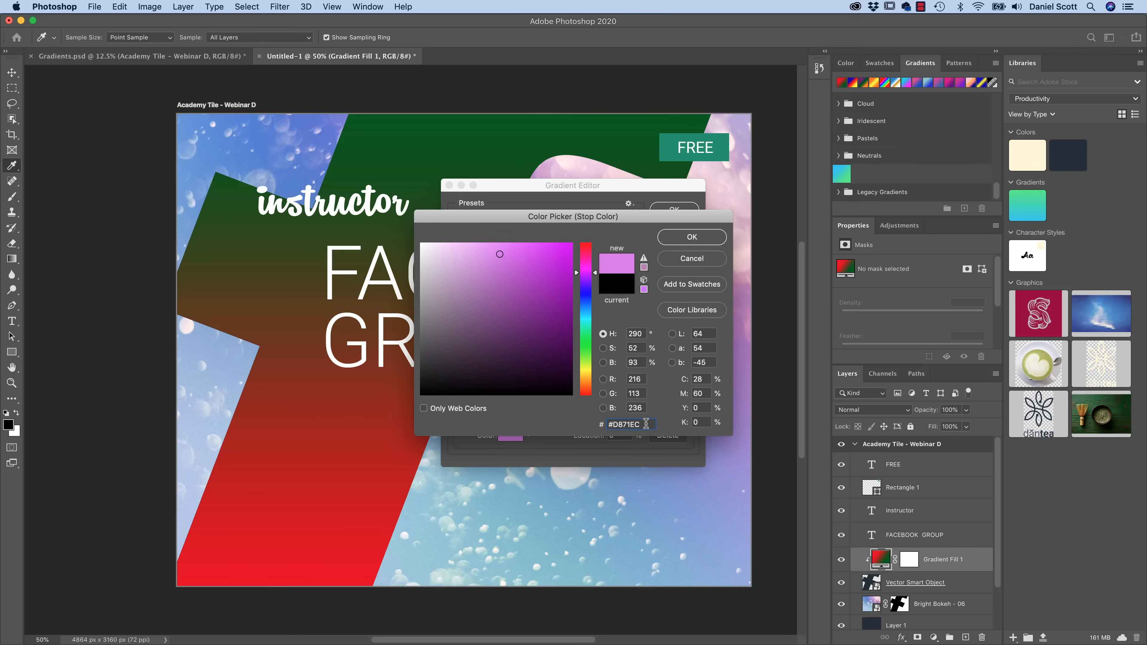
pyautogui.click(692, 237)
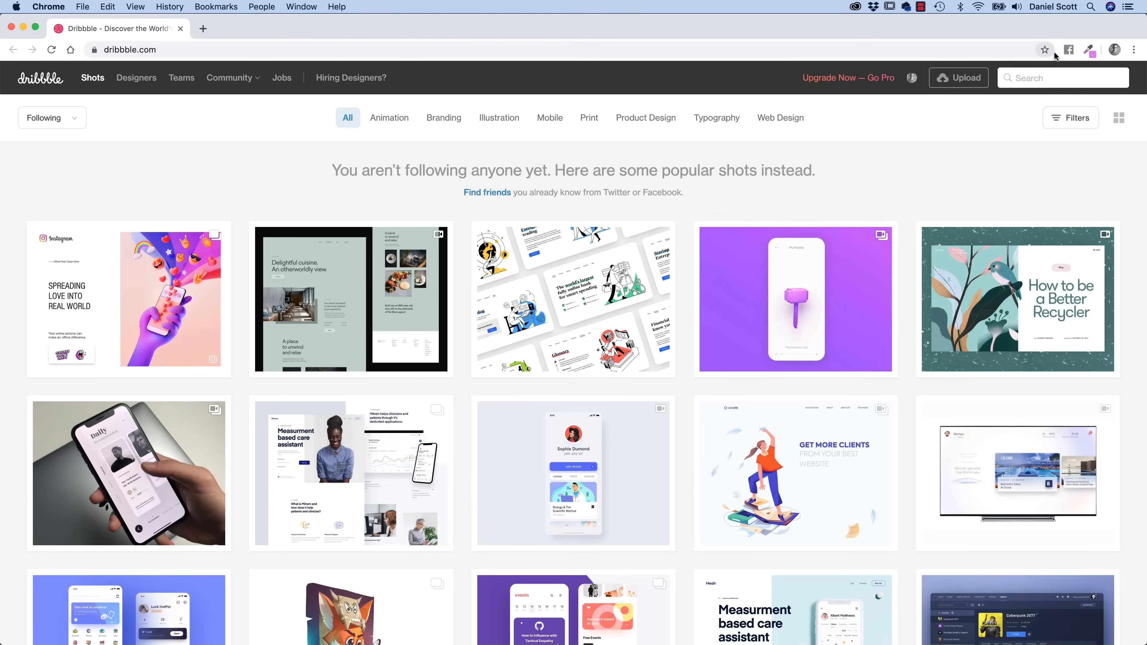
# - Sample the deep purple from the wrist in the Instagram shot with the browser's page colour eyedropper
pyautogui.click(1090, 51)
pyautogui.click(1034, 66)
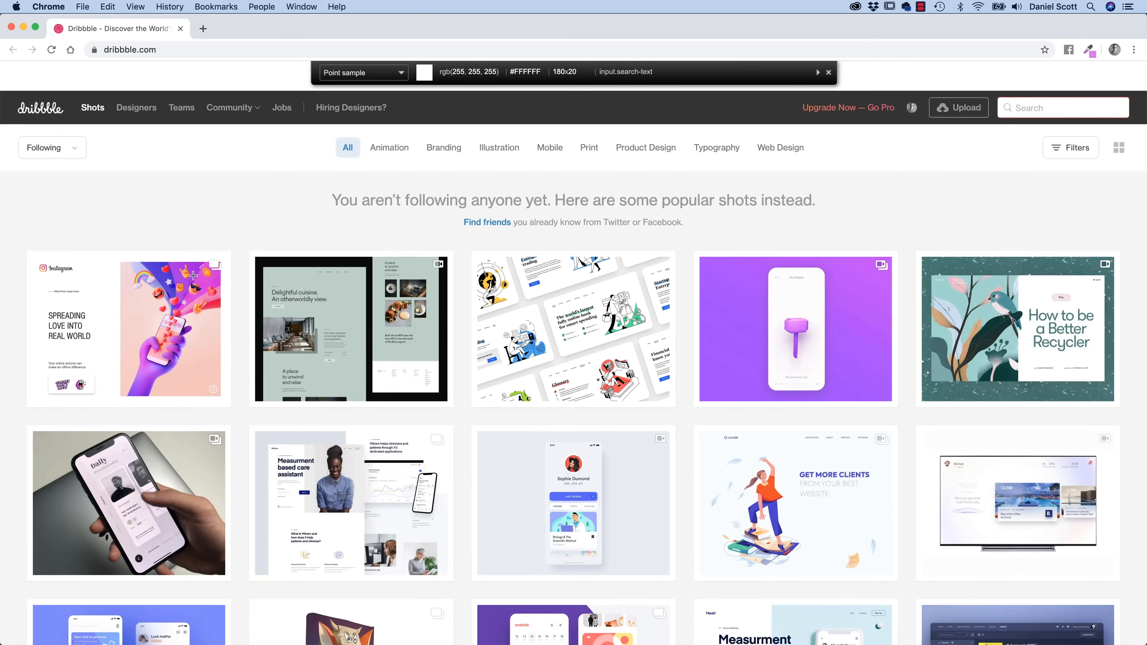
pyautogui.click(172, 371)
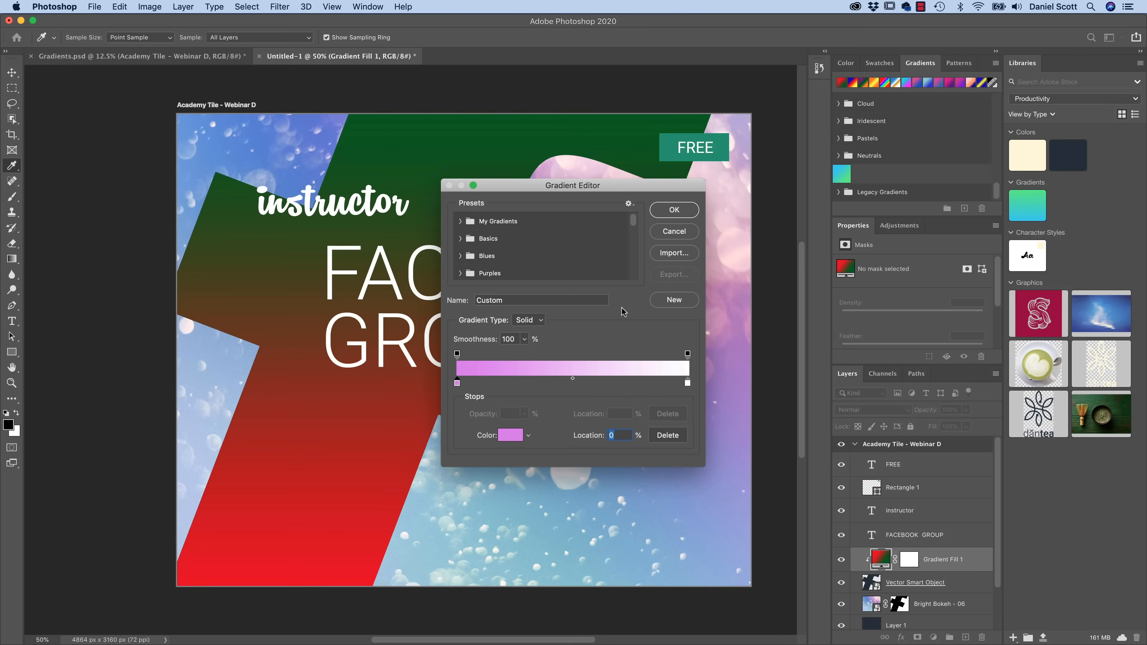
# - Switch to Photoshop, set the gradient's ending colour stop to the sampled deep purple and save it as a new preset
pyautogui.doubleClick(688, 383)
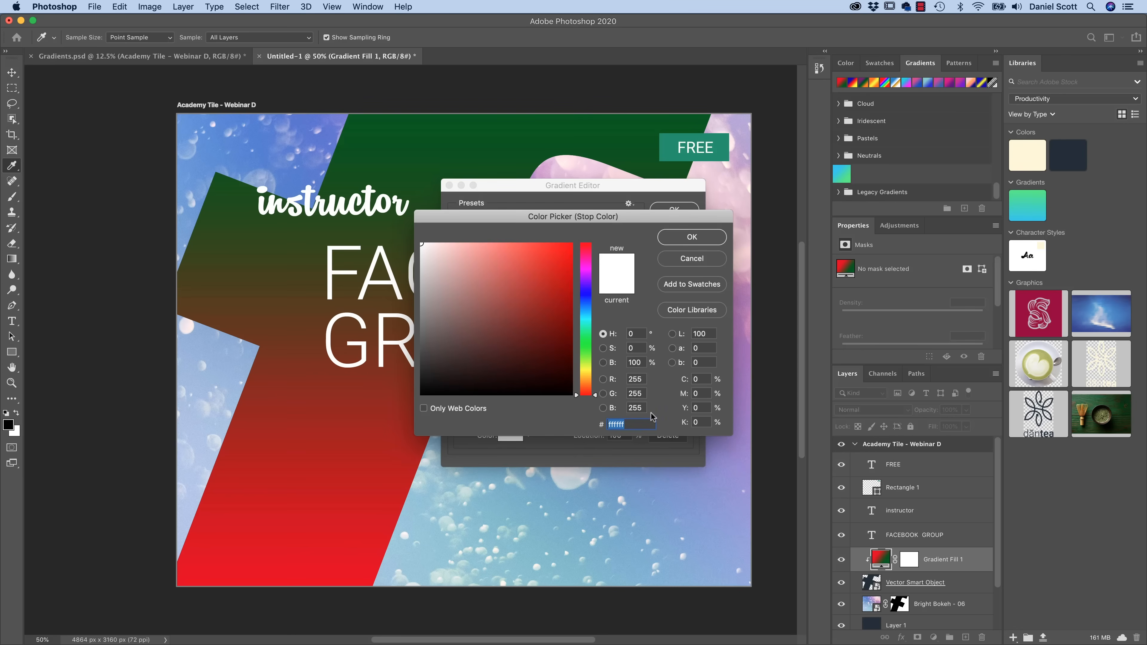
pyautogui.press('super+v')
pyautogui.click(694, 237)
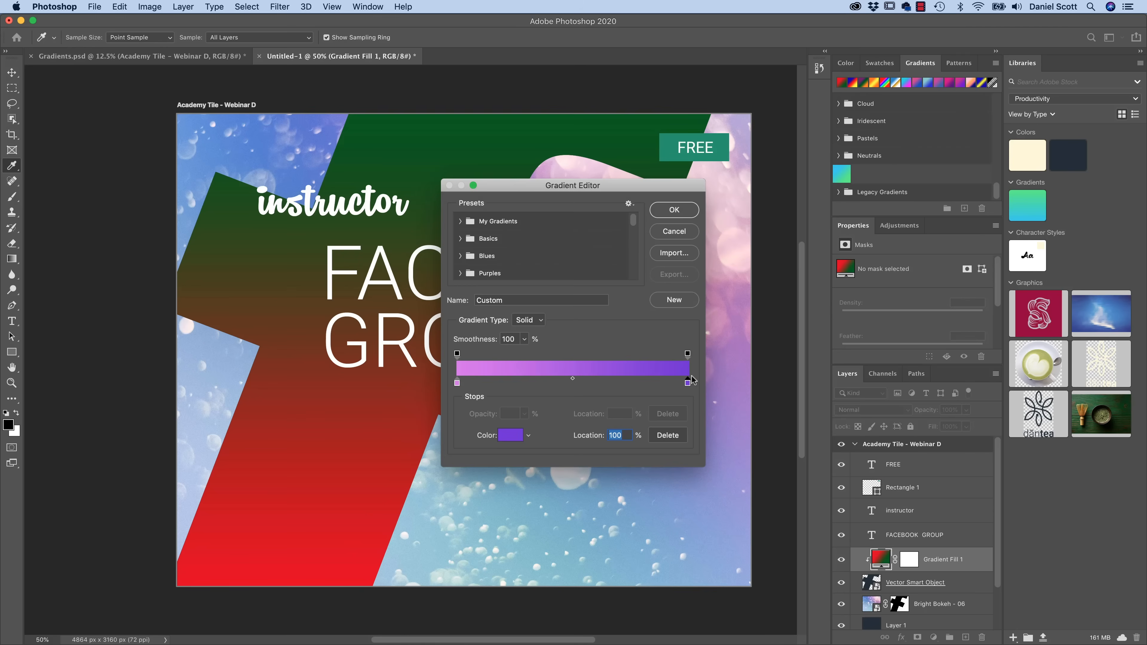
pyautogui.click(674, 300)
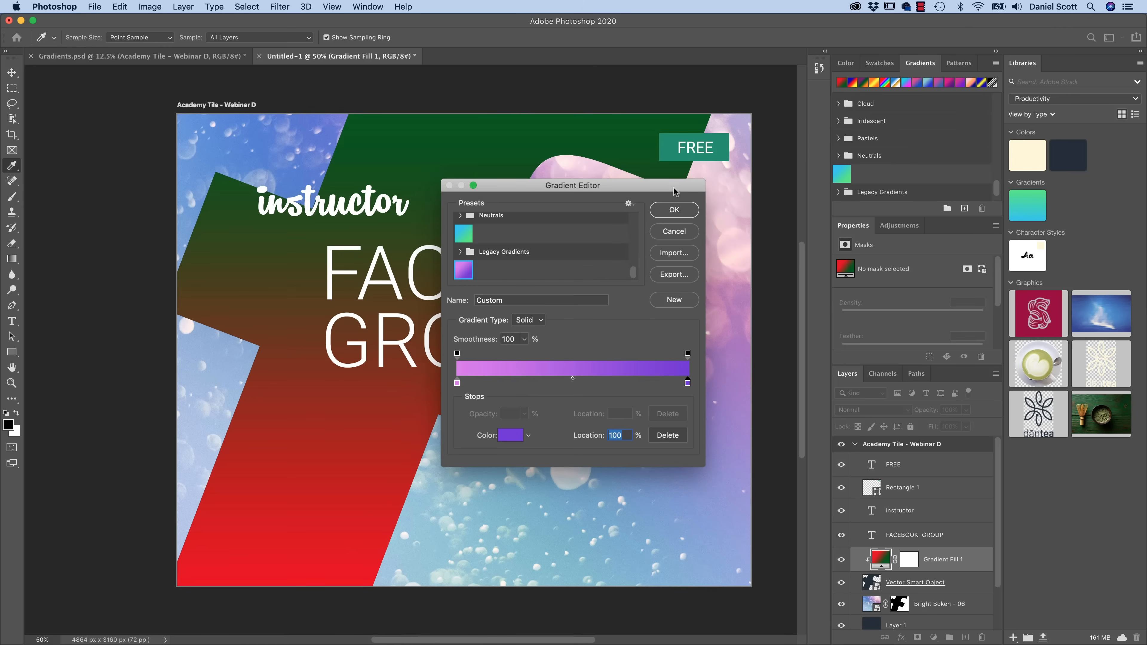
pyautogui.click(676, 209)
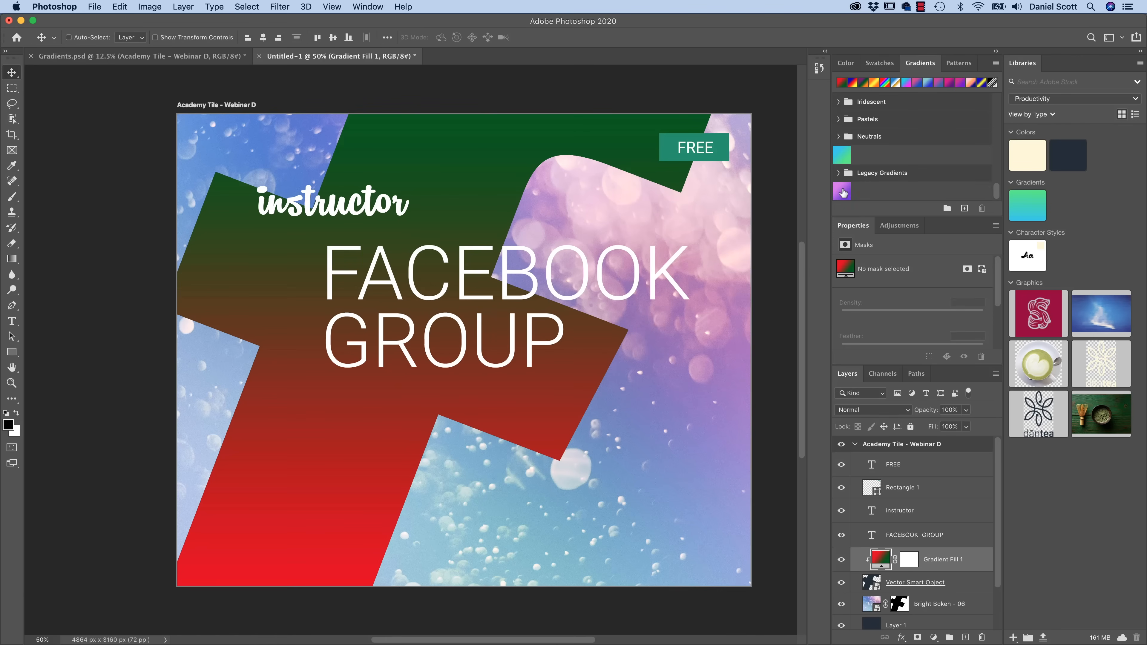
# - Add the custom purple gradient to the Productivity library and apply it to the Gradient Fill 1 layer
pyautogui.moveTo(848, 189); pyautogui.dragTo(1075, 367)
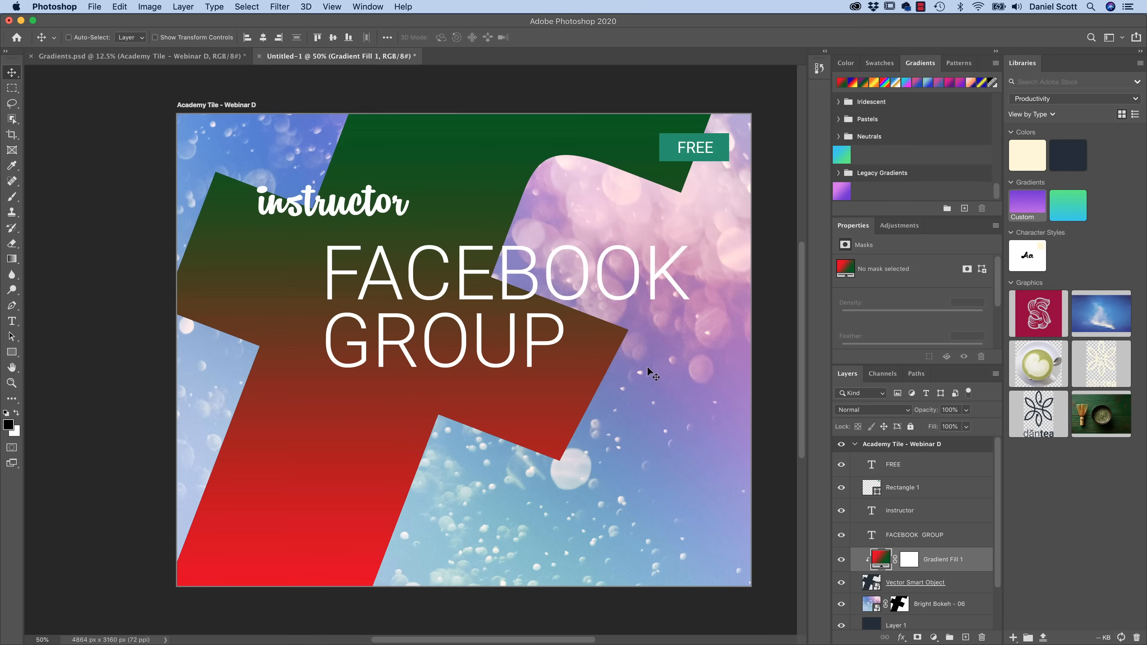
pyautogui.scroll(-3, 923, 585)
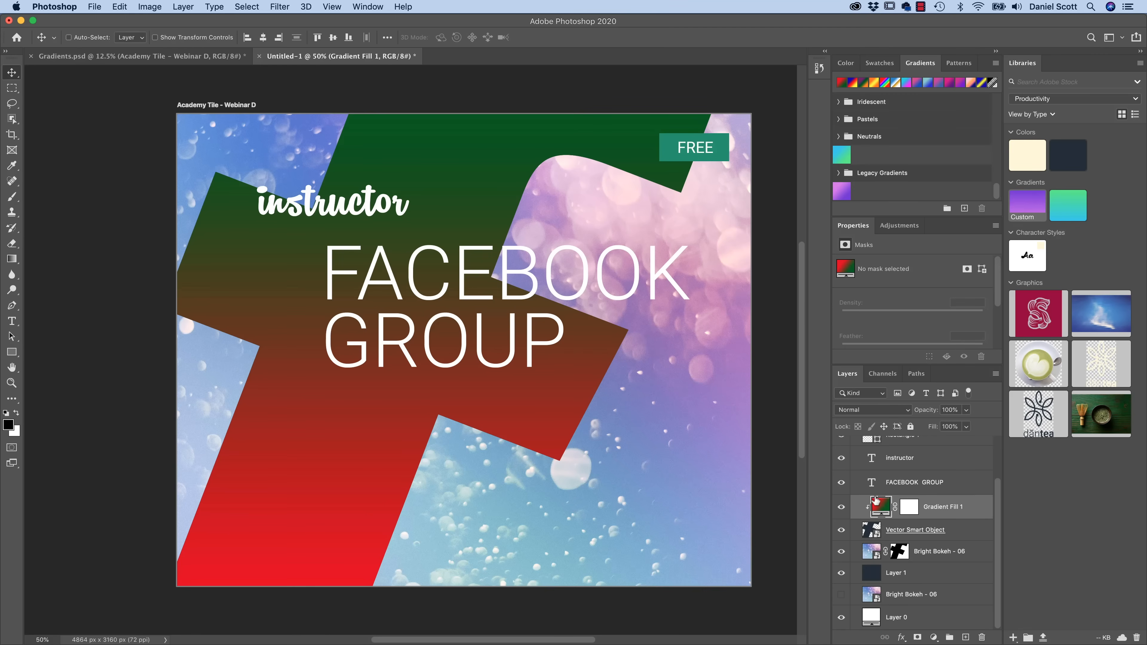
pyautogui.click(1027, 207)
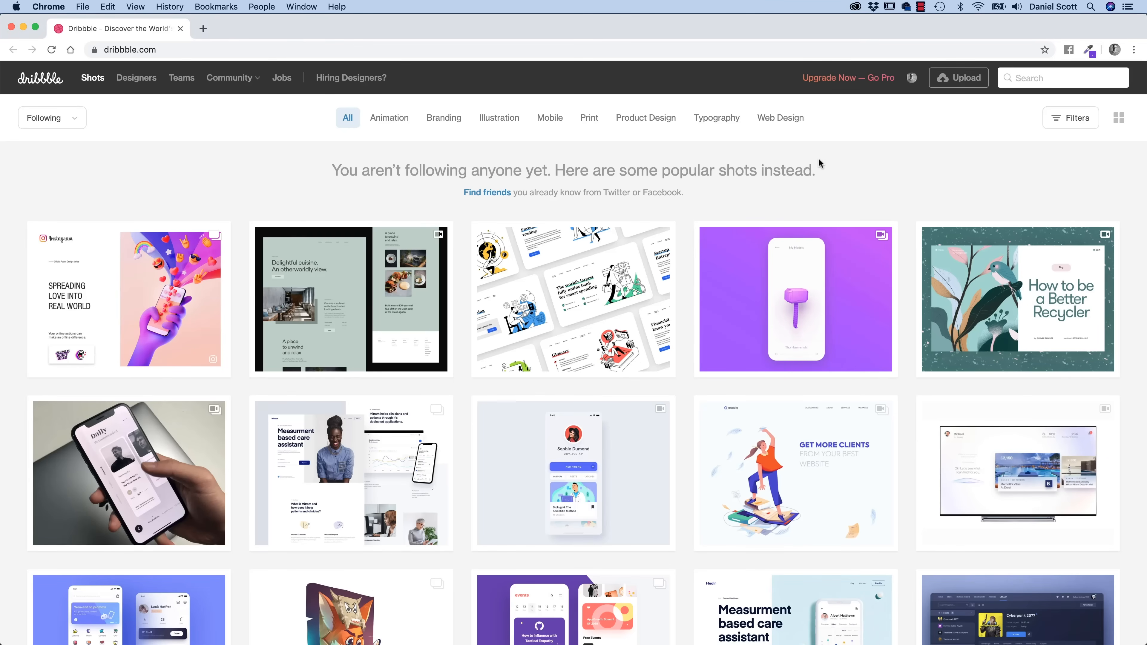
# - Switch to Chrome and capture a screenshot of the N-GINE Easy SEO Optimization shot further down the dribbble.com page
pyautogui.scroll(-8, 646, 370)
pyautogui.scroll(-1, 645, 369)
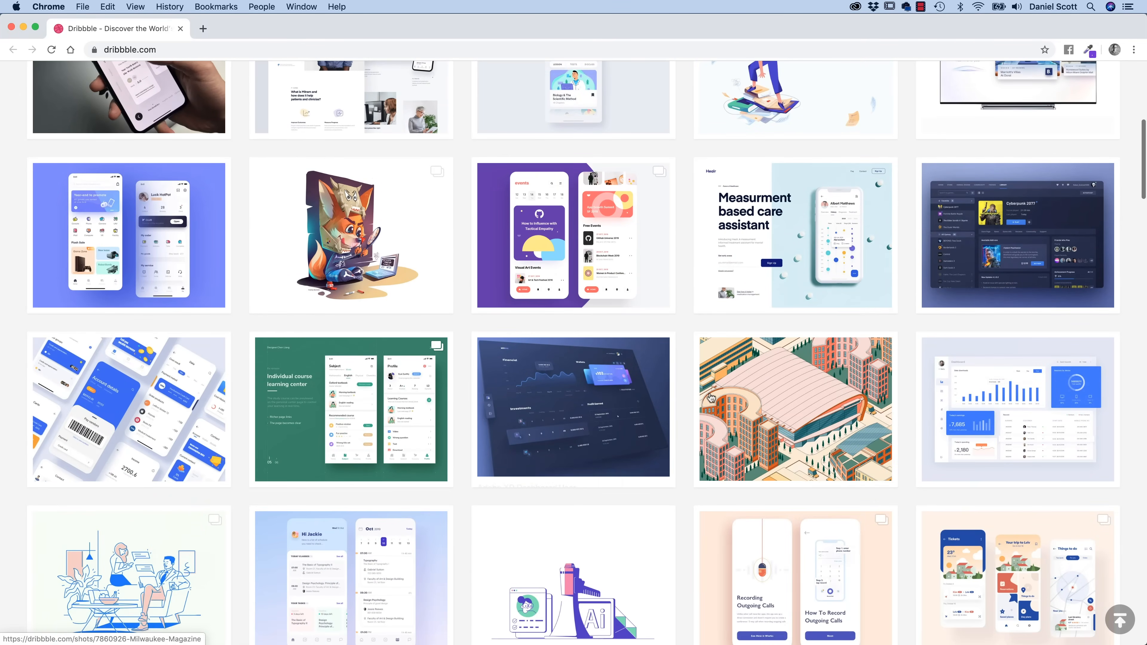
pyautogui.scroll(-5, 682, 389)
pyautogui.scroll(-7, 682, 392)
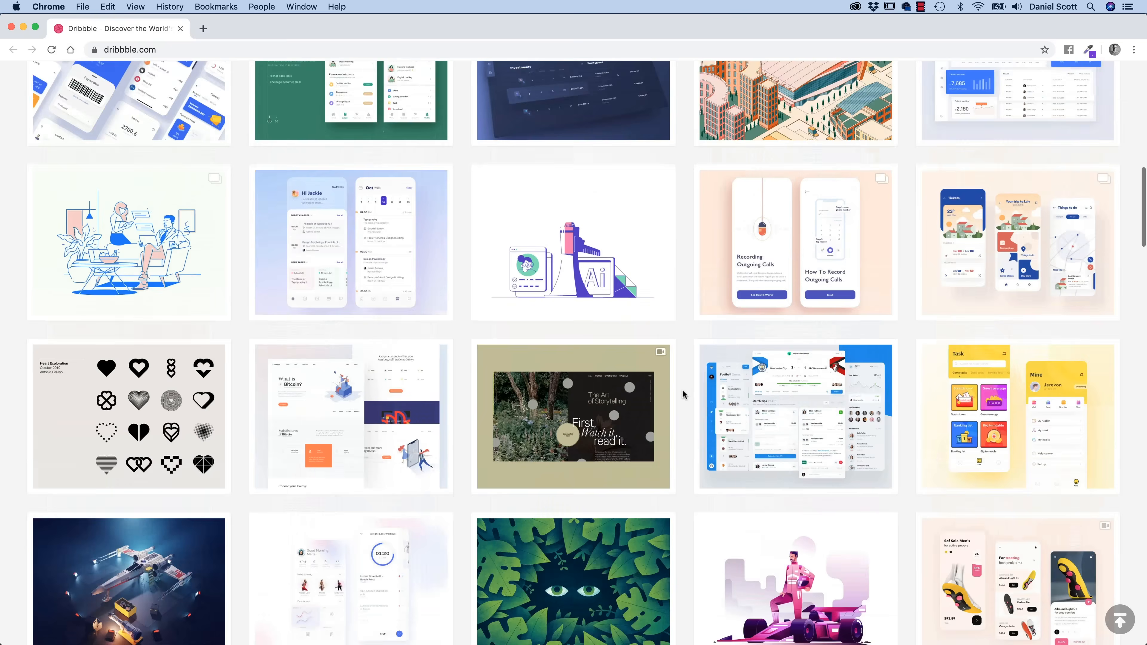
pyautogui.scroll(-10, 682, 394)
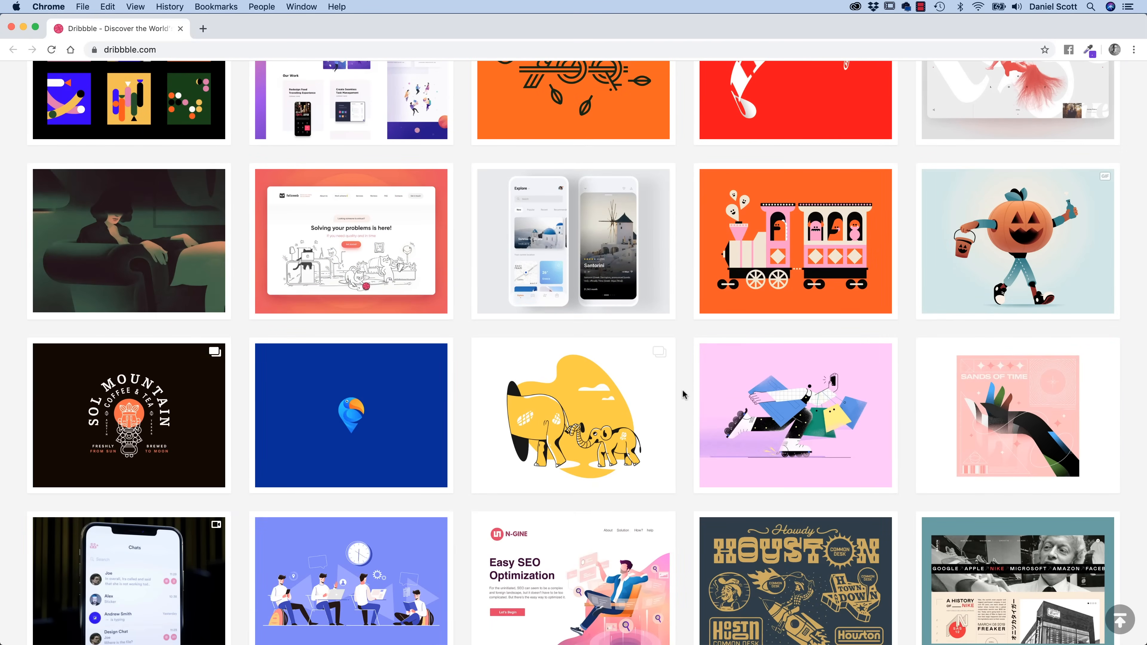
pyautogui.scroll(-5, 684, 395)
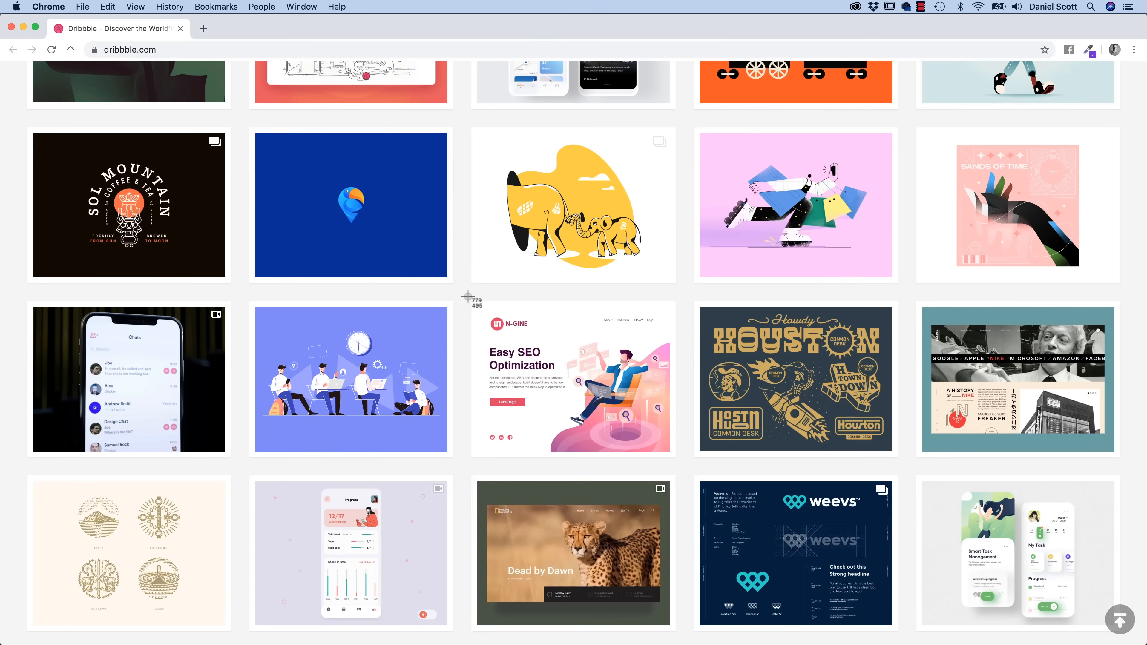
pyautogui.press('super+shift+4')
pyautogui.moveTo(466, 296); pyautogui.dragTo(684, 465)
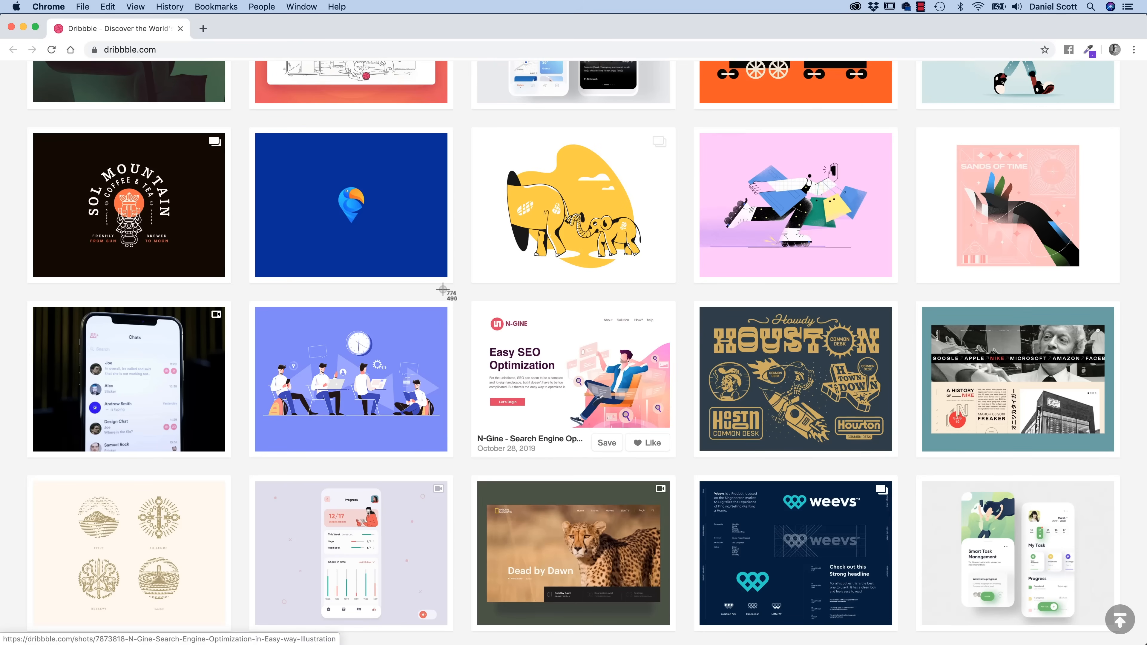
pyautogui.press('super+shift+4')
pyautogui.press('Escape')
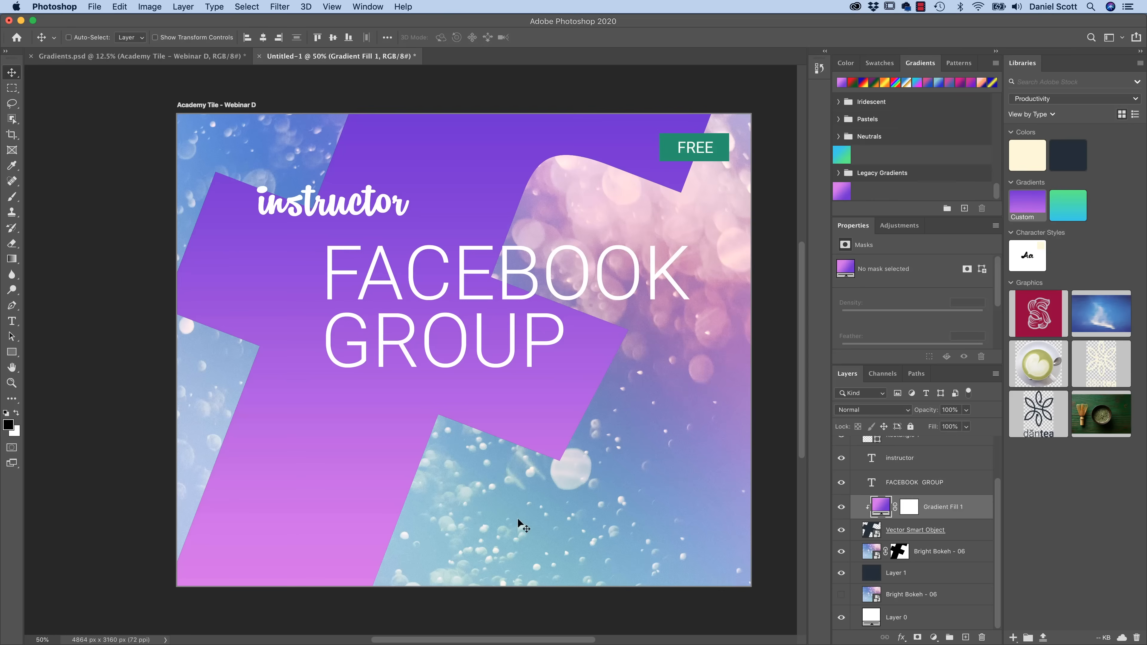
# - Switch to Photoshop and open the newest capture, Screenshot 2019-10-29 at 12.39.31.png, from the Screenshots folder sorted by date added
pyautogui.scroll(3, 533, 477)
pyautogui.press('super+o')
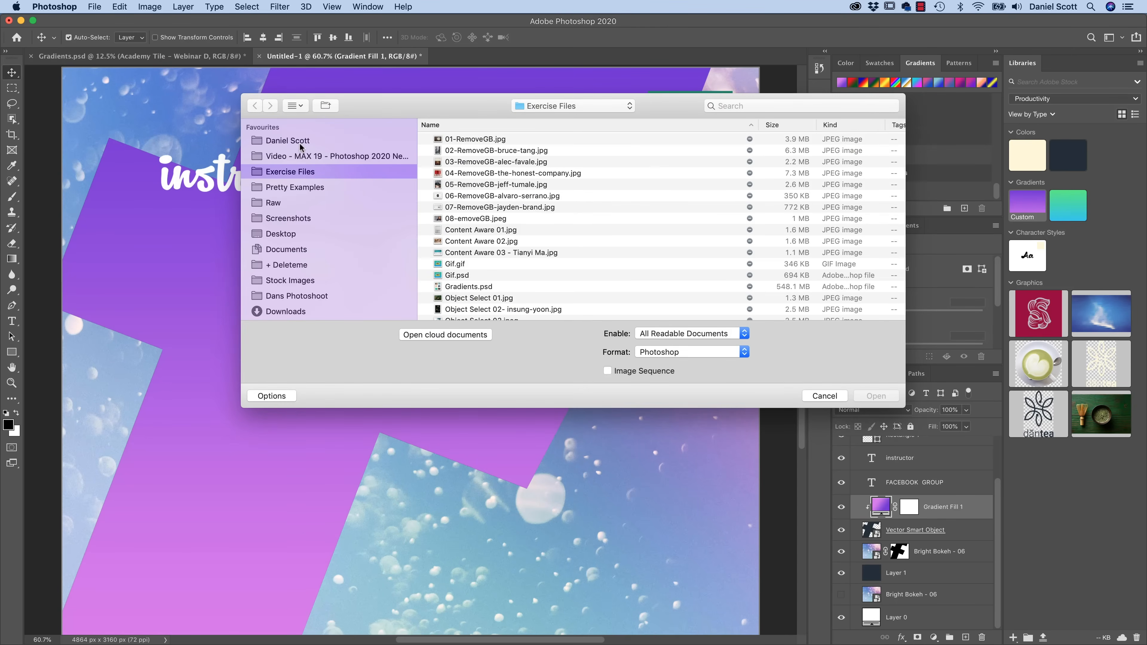
pyautogui.click(295, 220)
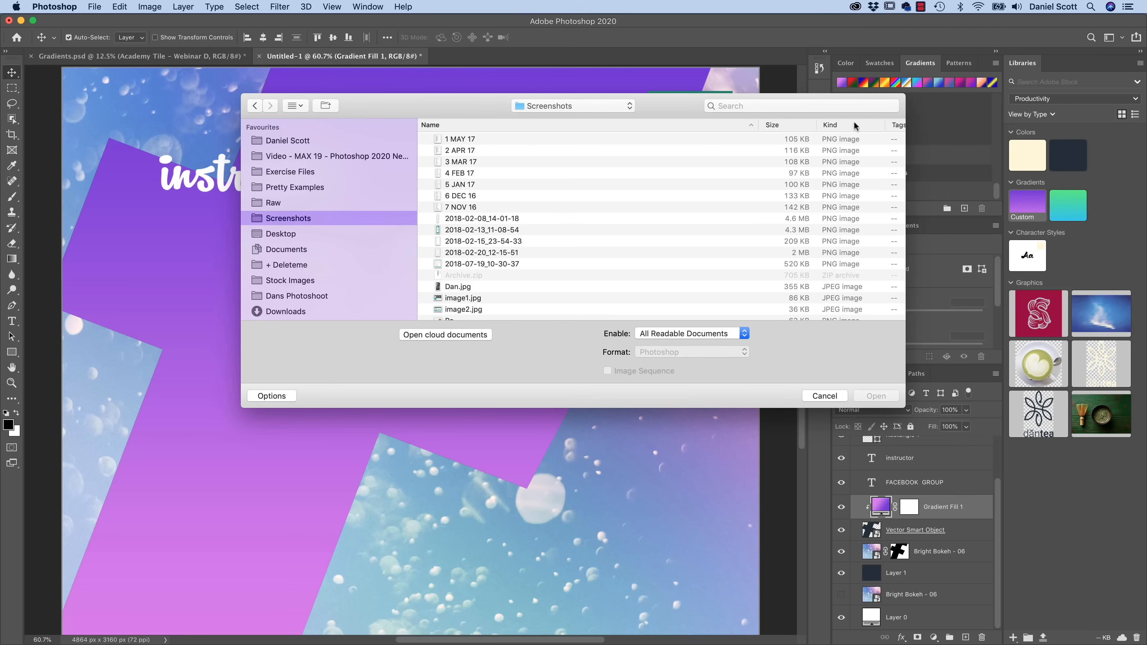
pyautogui.hscroll(5, 826, 131)
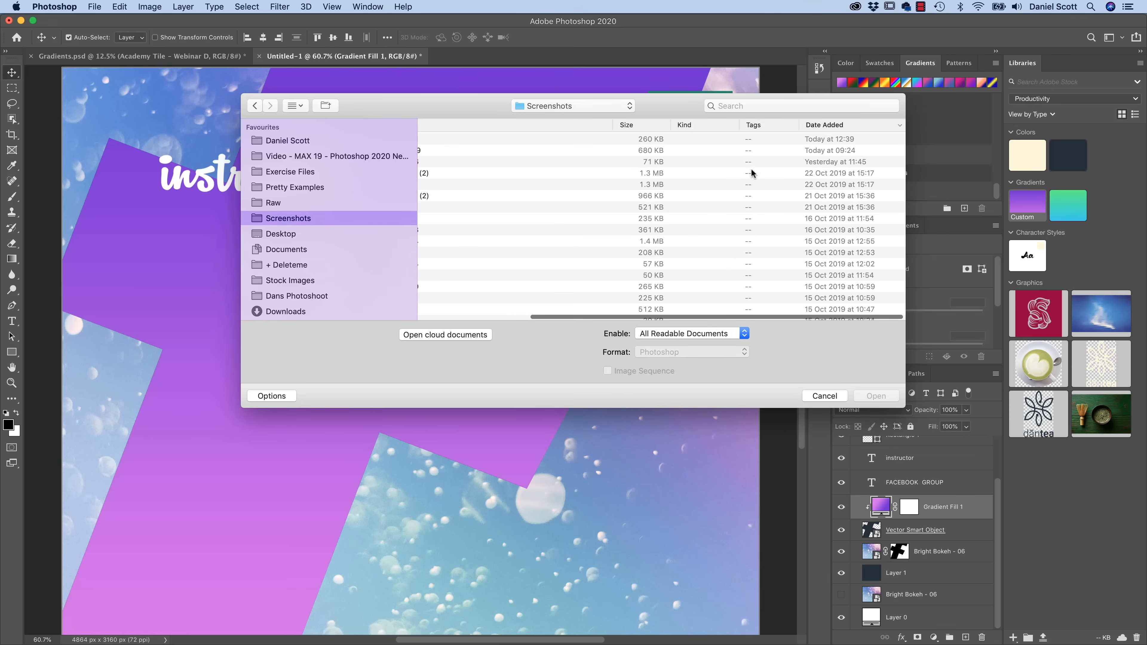
pyautogui.hscroll(-5, 751, 172)
pyautogui.click(500, 140)
pyautogui.doubleClick(500, 139)
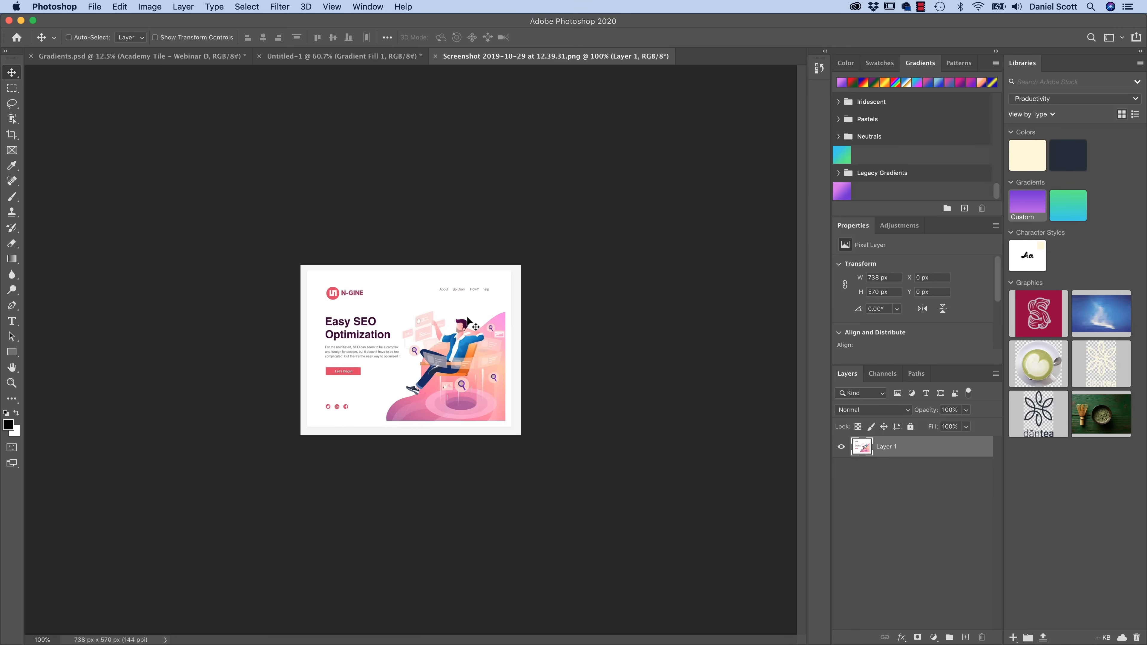
# - Start a new gradient preset and set its starting colour stop to the pink #fc8be4 sampled from the screenshot's illustration
pyautogui.press('i')
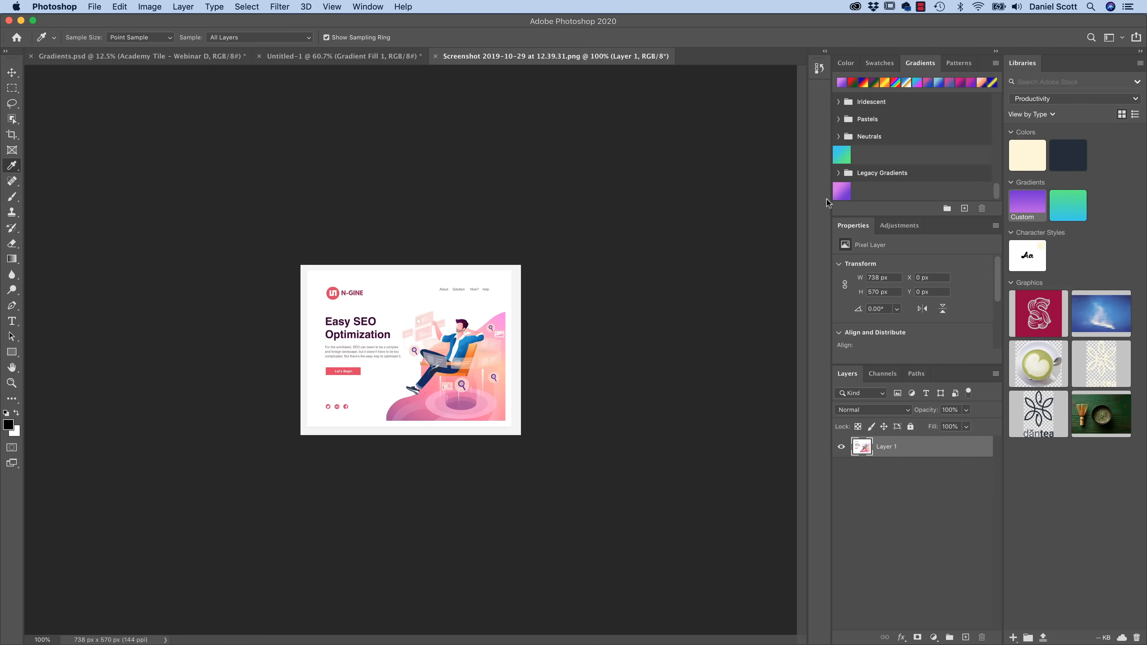
pyautogui.click(964, 210)
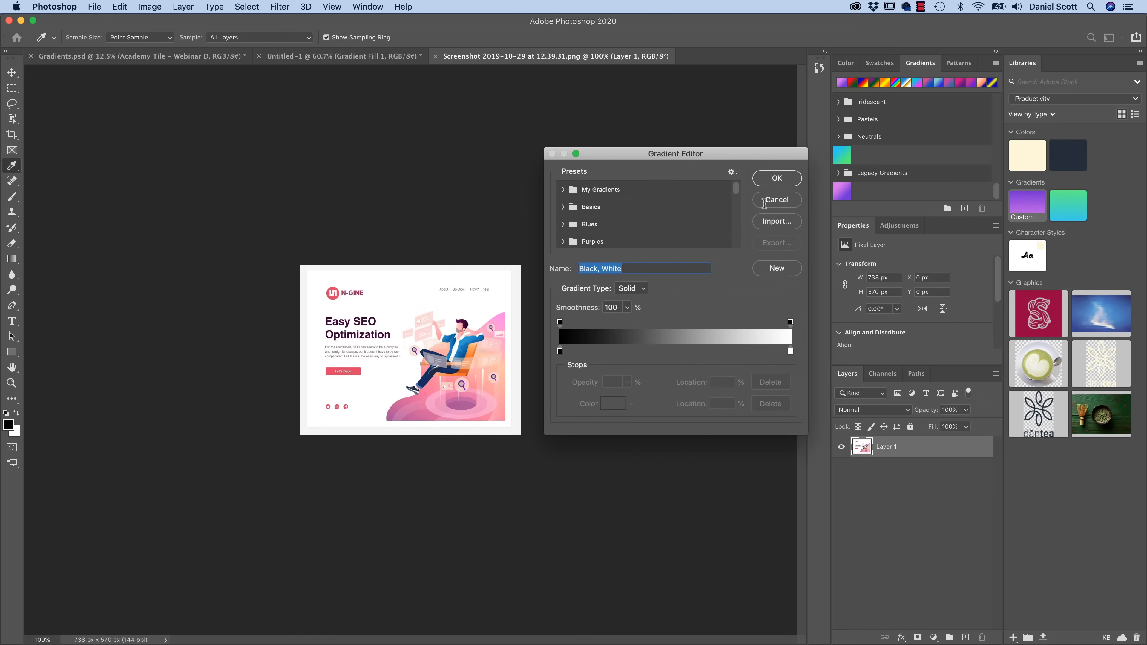
pyautogui.doubleClick(560, 351)
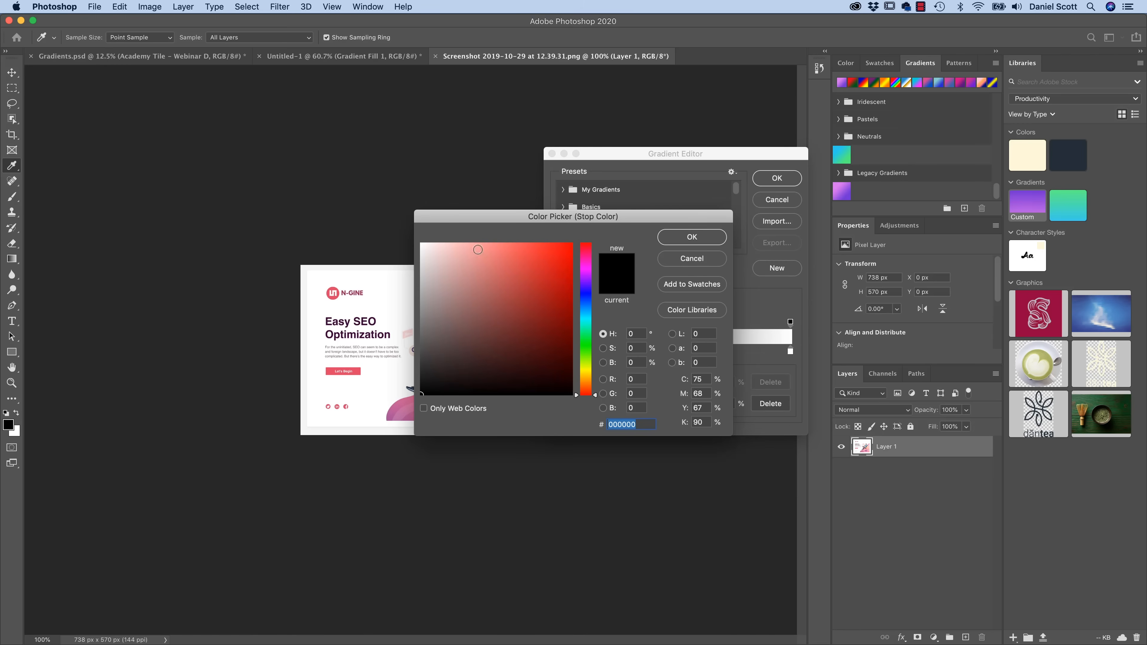
pyautogui.moveTo(499, 218); pyautogui.dragTo(627, 233)
pyautogui.click(502, 320)
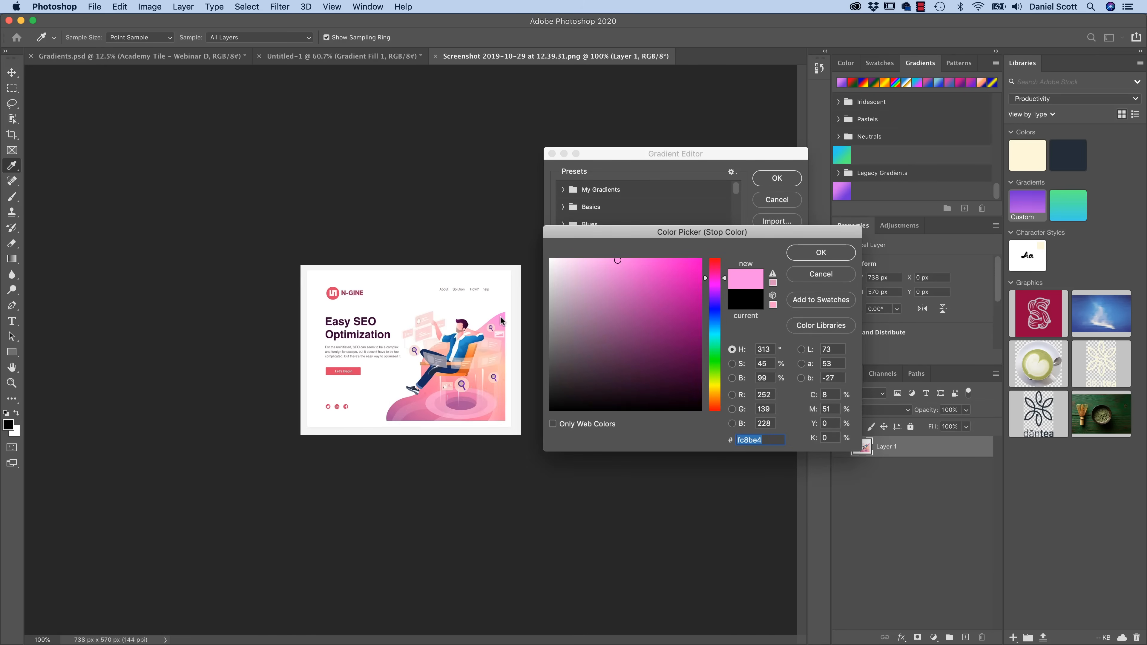
pyautogui.click(851, 252)
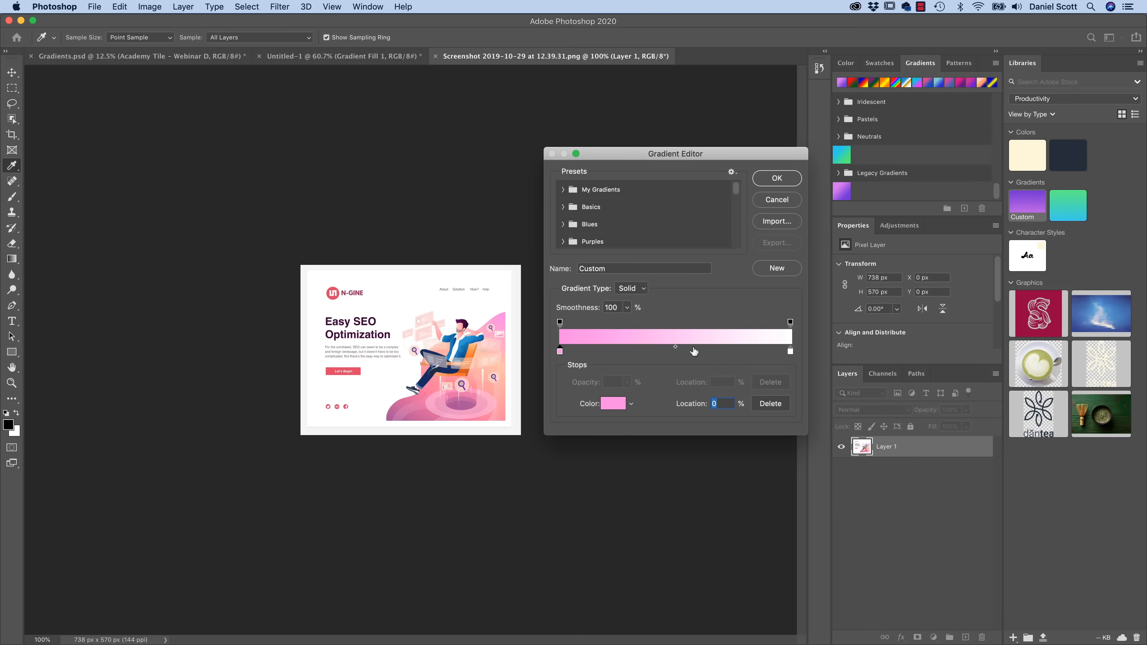
# - Add a colour stop at 55% of the gradient and colour it with the peach sampled from the illustration
pyautogui.click(686, 350)
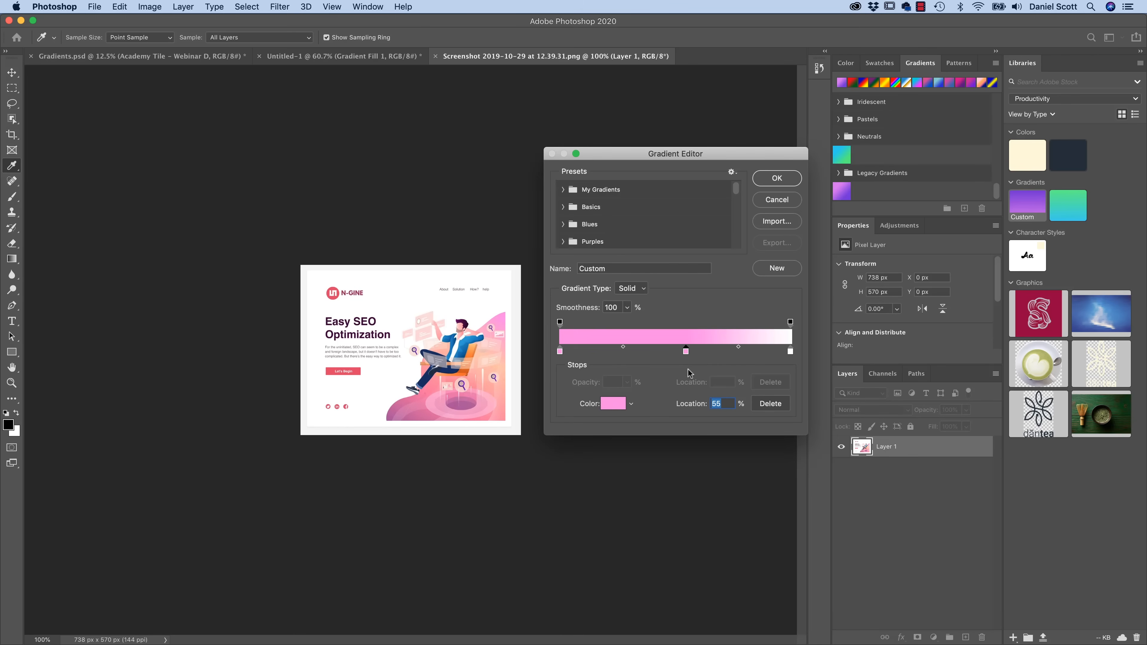
pyautogui.doubleClick(686, 352)
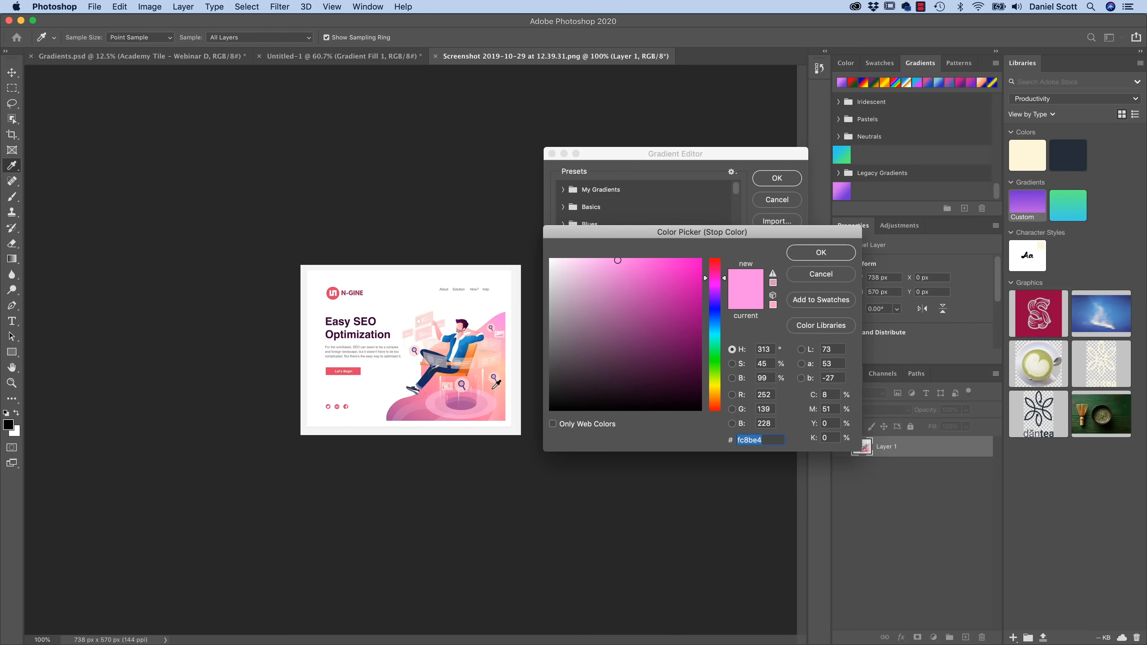
pyautogui.click(504, 369)
pyautogui.click(821, 252)
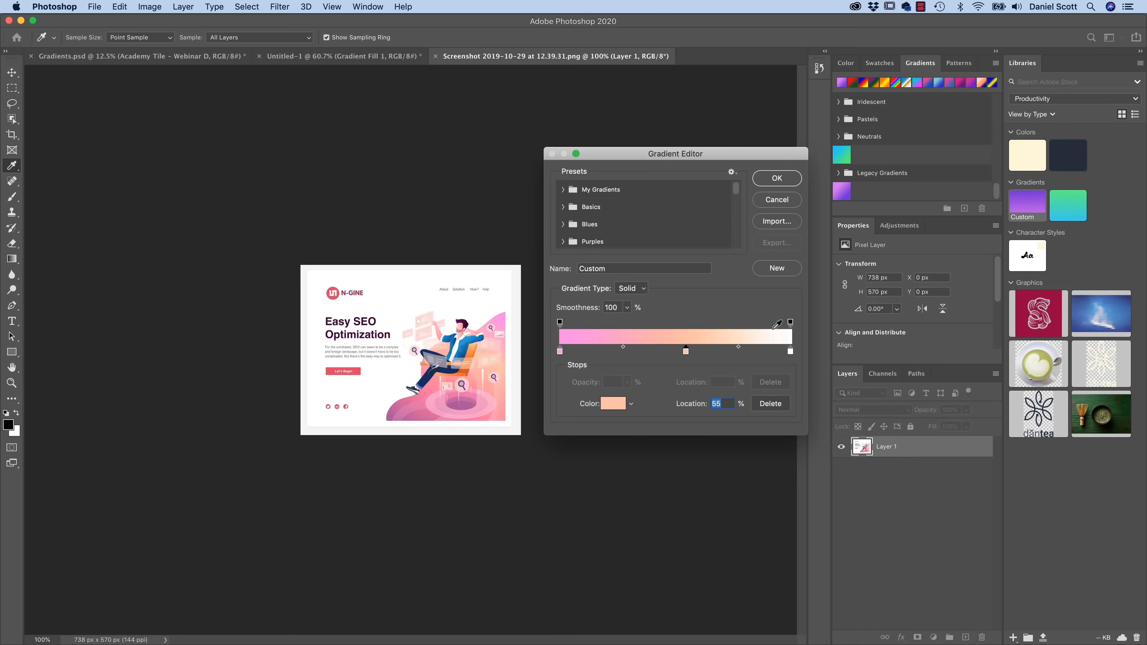
# - Set the ending colour stop to the purple #aa5398 sampled from the illustration and accept the gradient
pyautogui.click(790, 351)
pyautogui.doubleClick(791, 351)
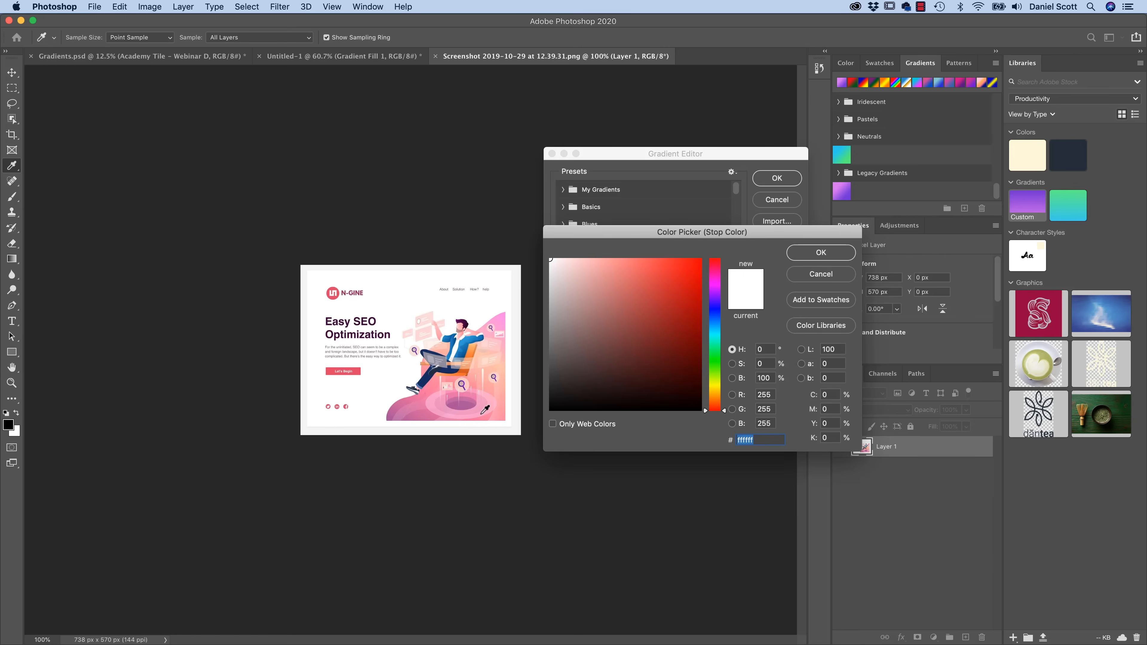
pyautogui.click(389, 417)
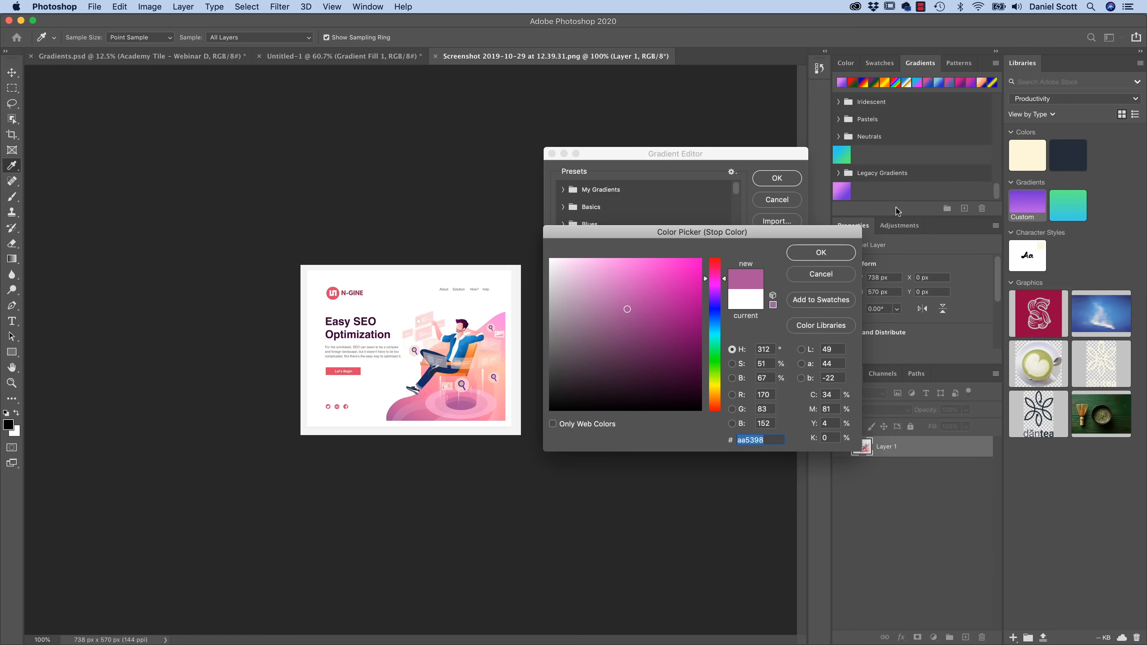
pyautogui.click(821, 253)
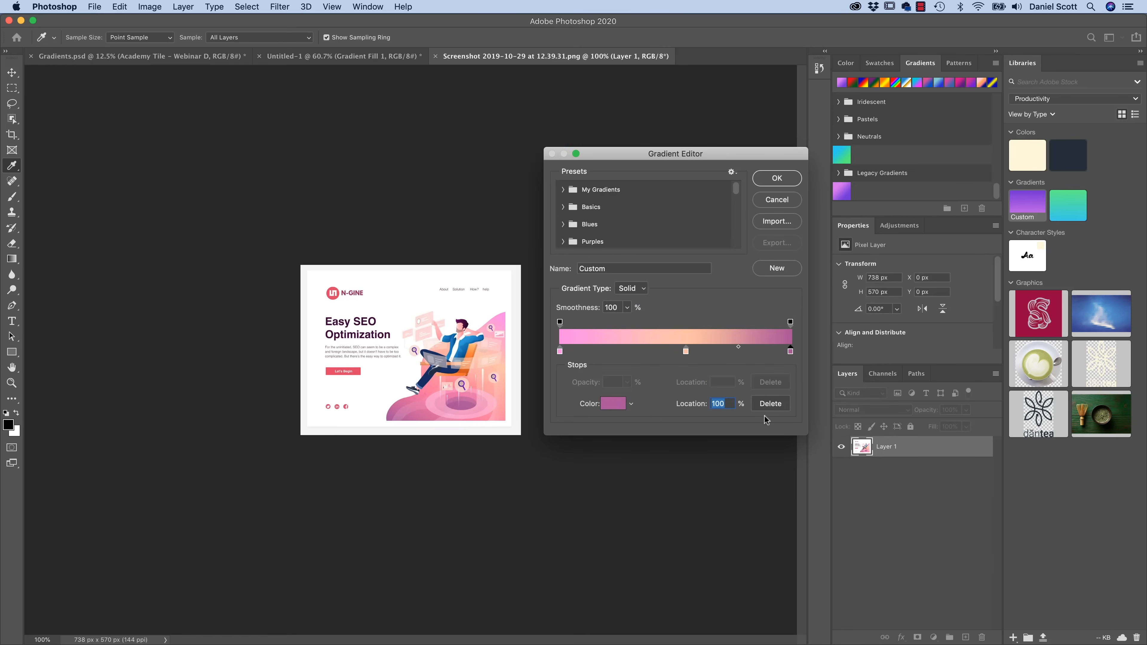
pyautogui.click(777, 177)
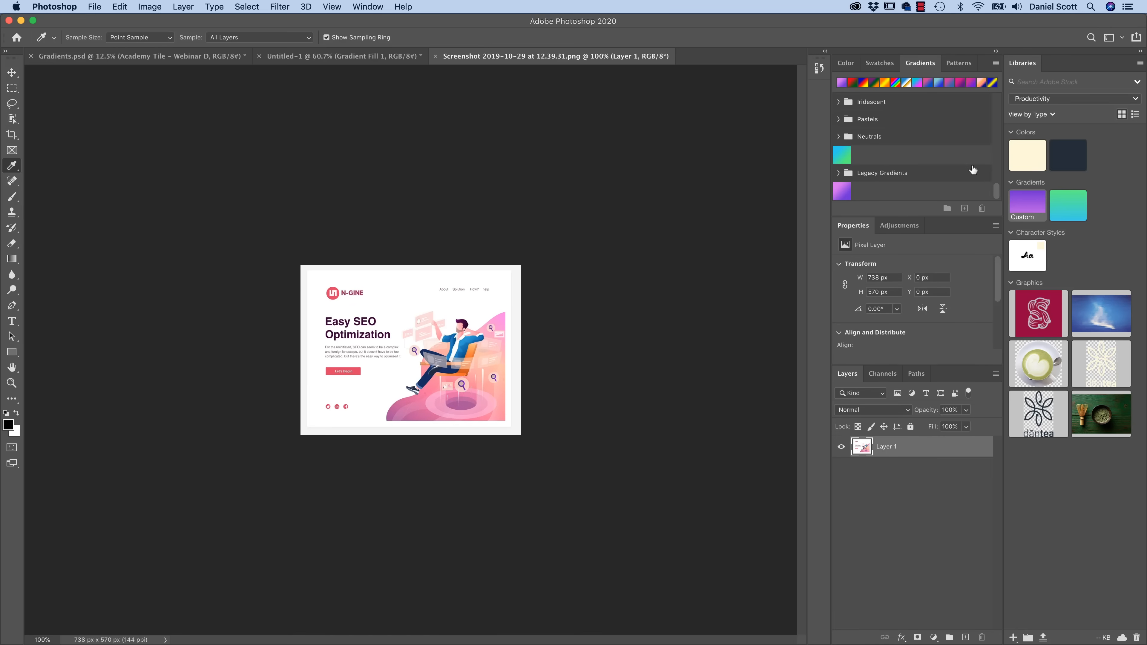
pyautogui.click(964, 208)
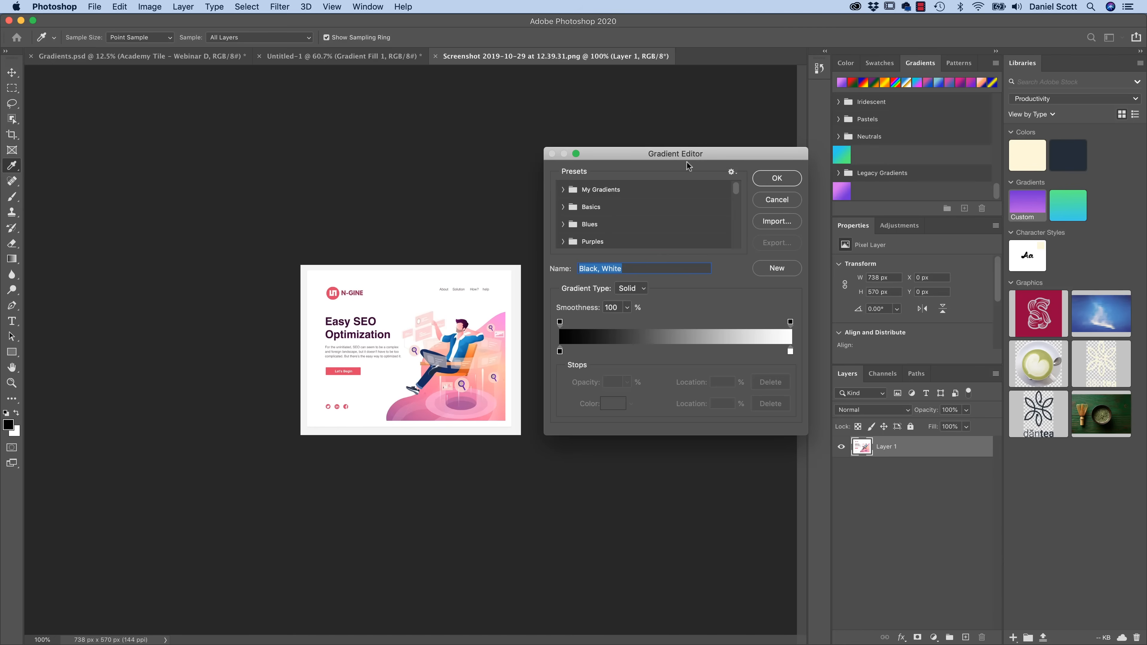
pyautogui.click(777, 200)
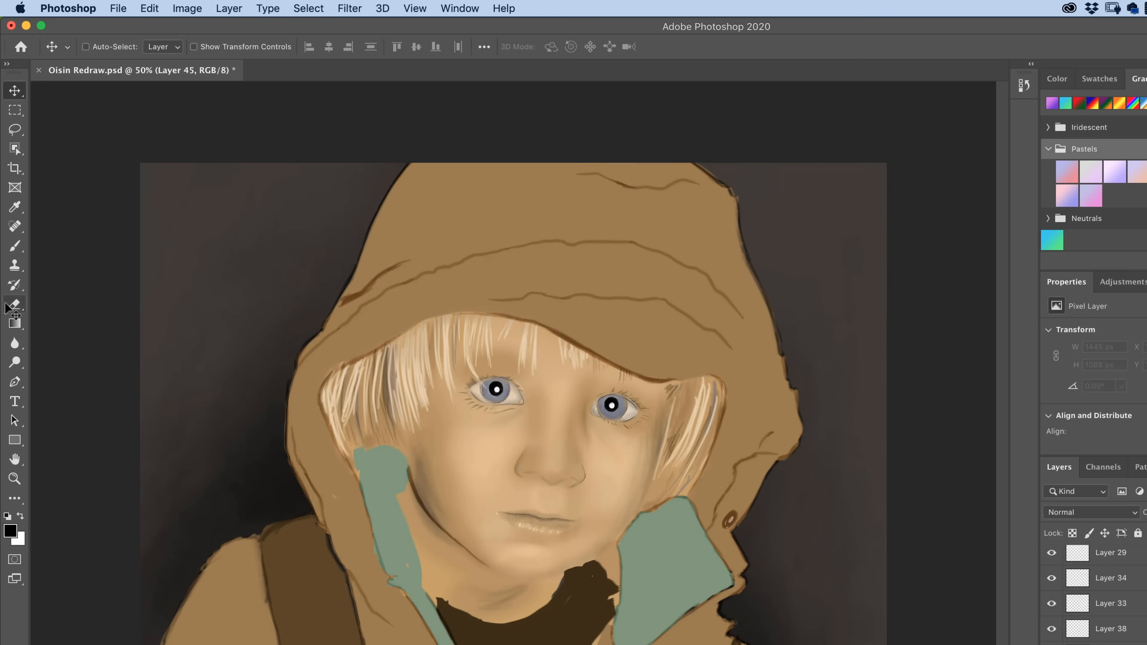
# - Activate the Brush tool and bring up the brush presets in an enlarged list showing all preset groups
pyautogui.click(15, 247)
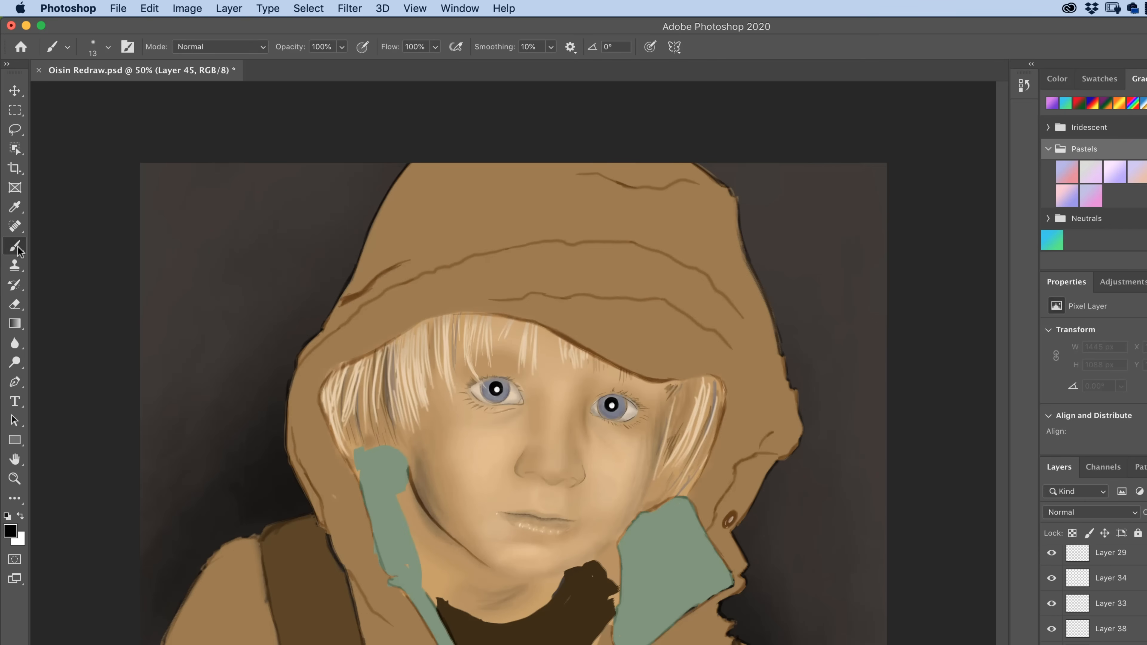
pyautogui.click(108, 47)
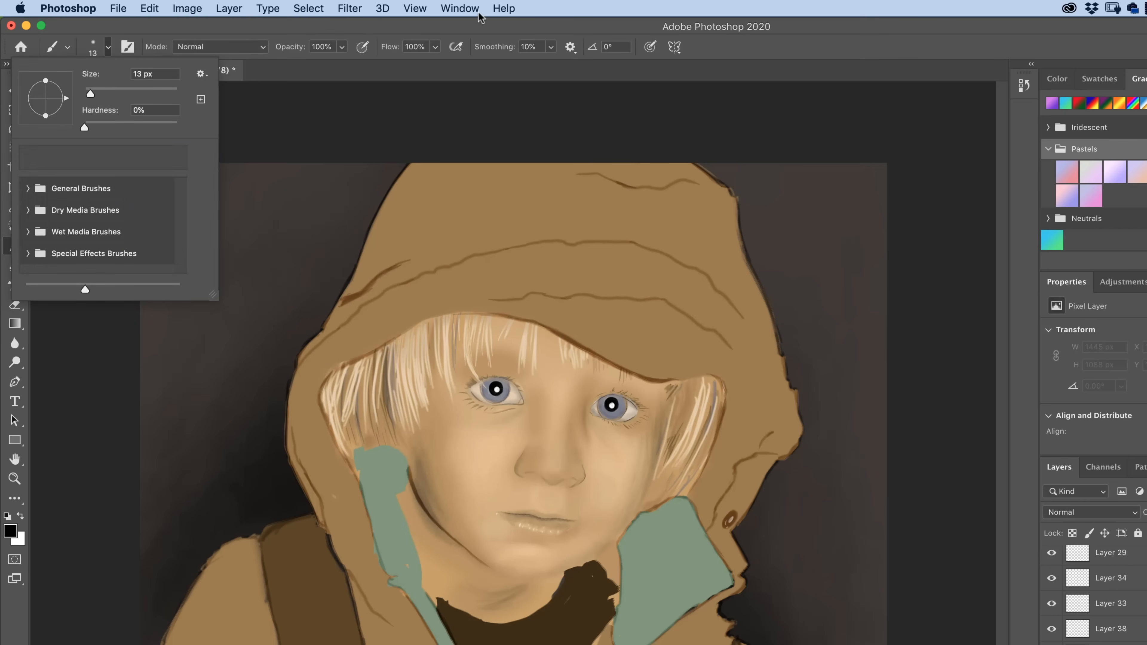
pyautogui.click(459, 8)
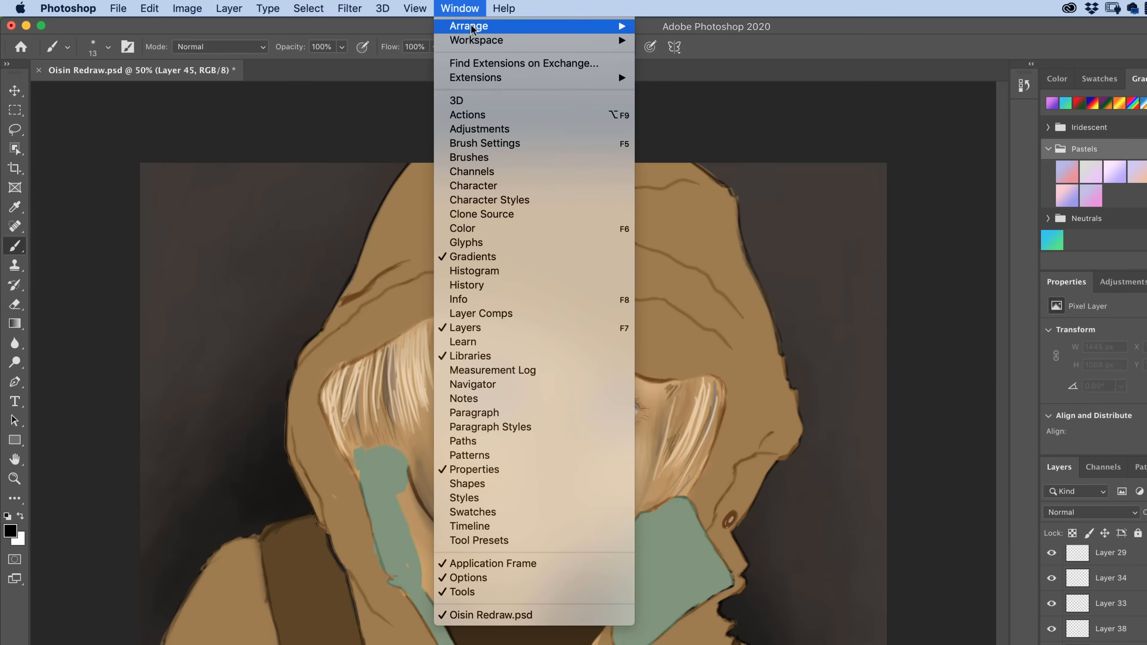
pyautogui.click(492, 157)
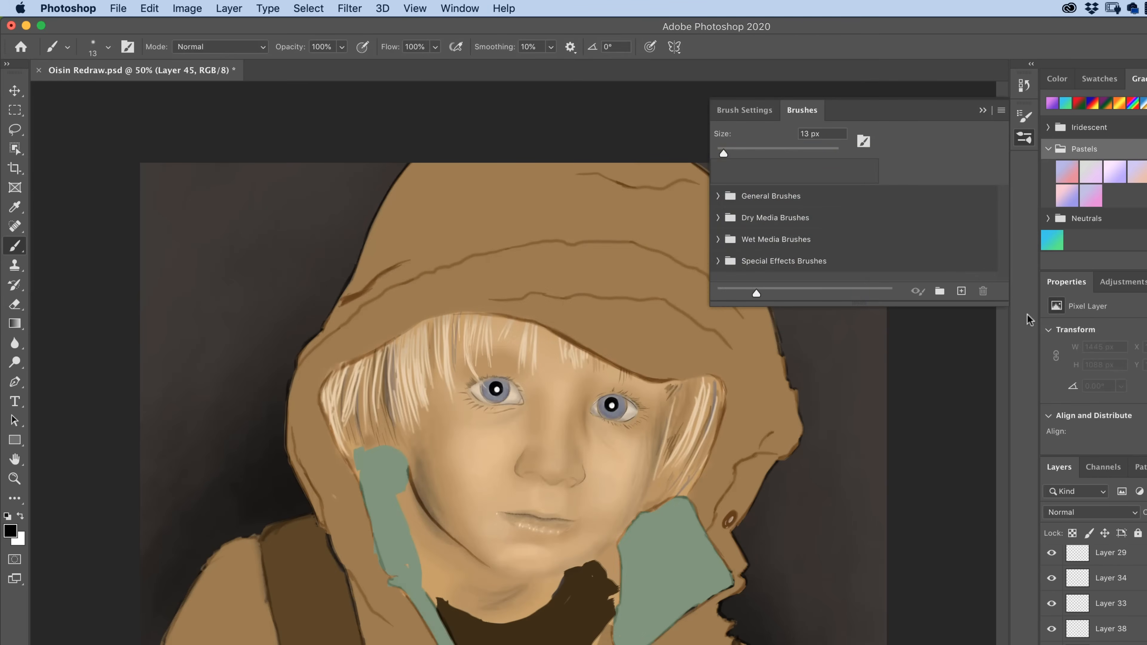
pyautogui.moveTo(1003, 303); pyautogui.dragTo(1003, 482)
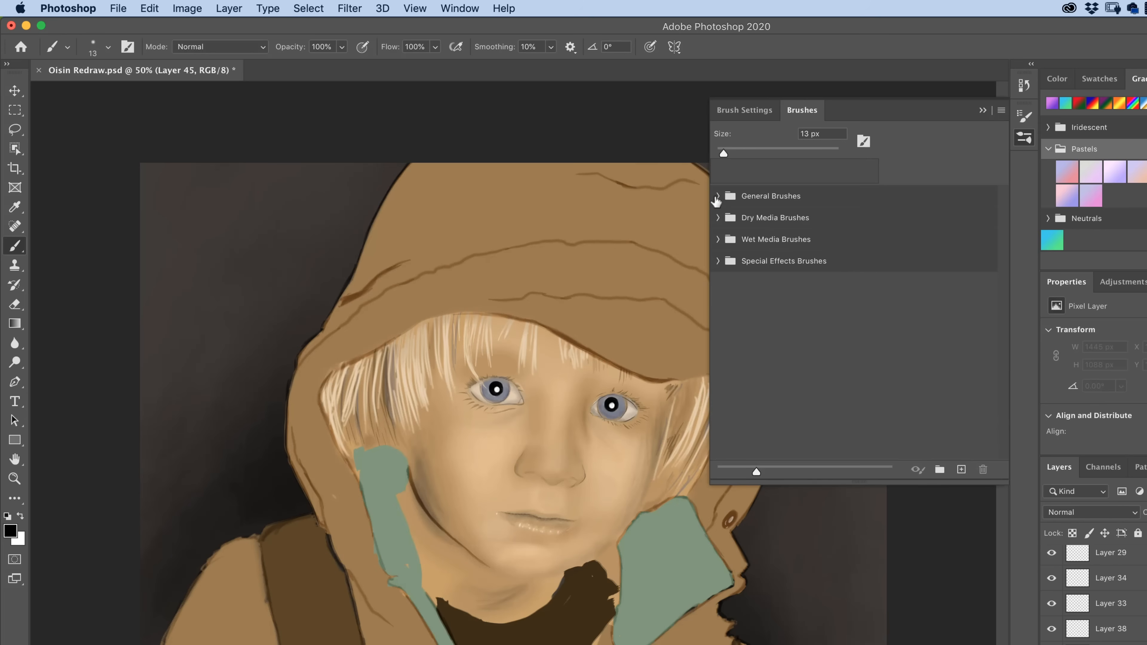
# - Choose KYLE Bonus Chunky Charcoal from the Dry Media Brushes group and set its size to 86 px
pyautogui.click(716, 200)
pyautogui.click(722, 197)
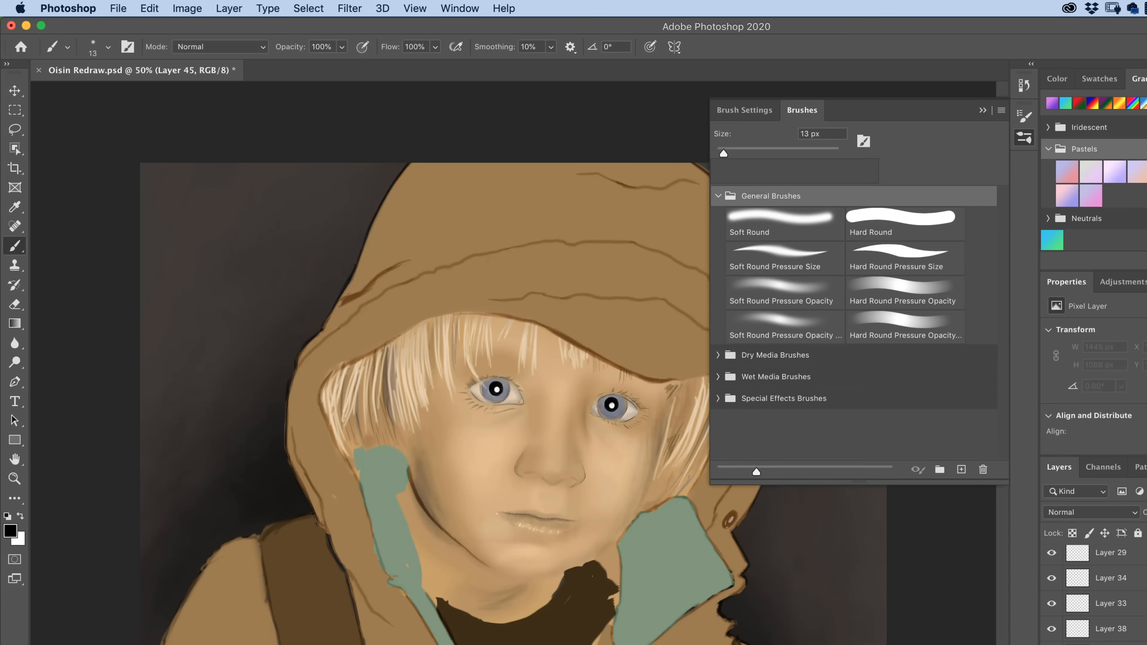
pyautogui.click(718, 358)
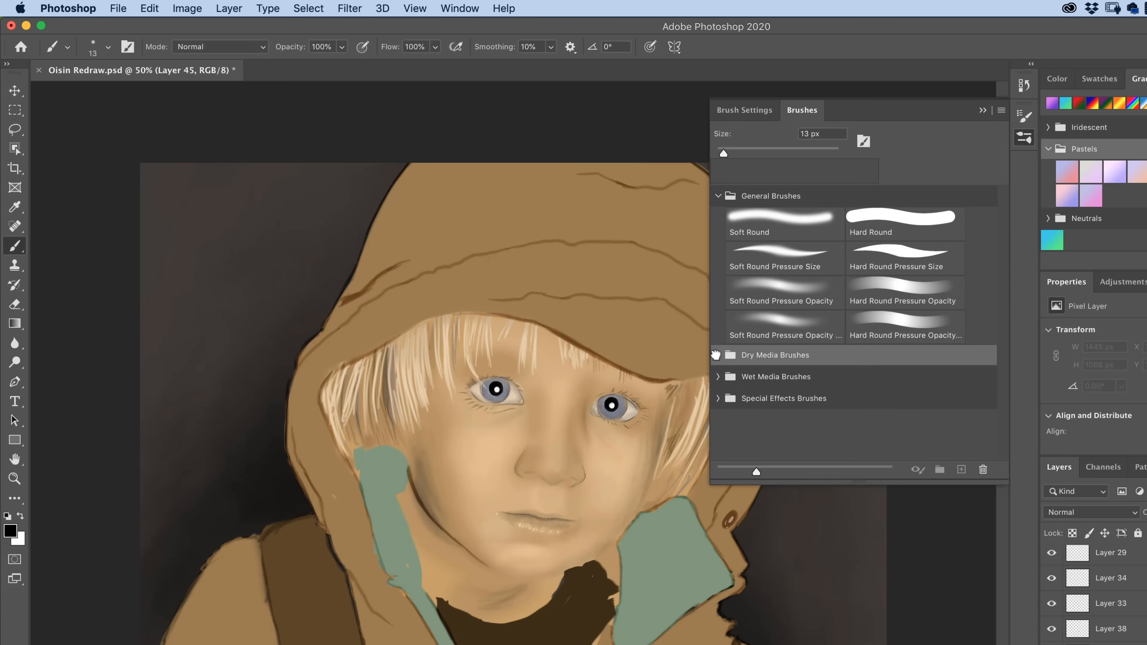
pyautogui.click(717, 355)
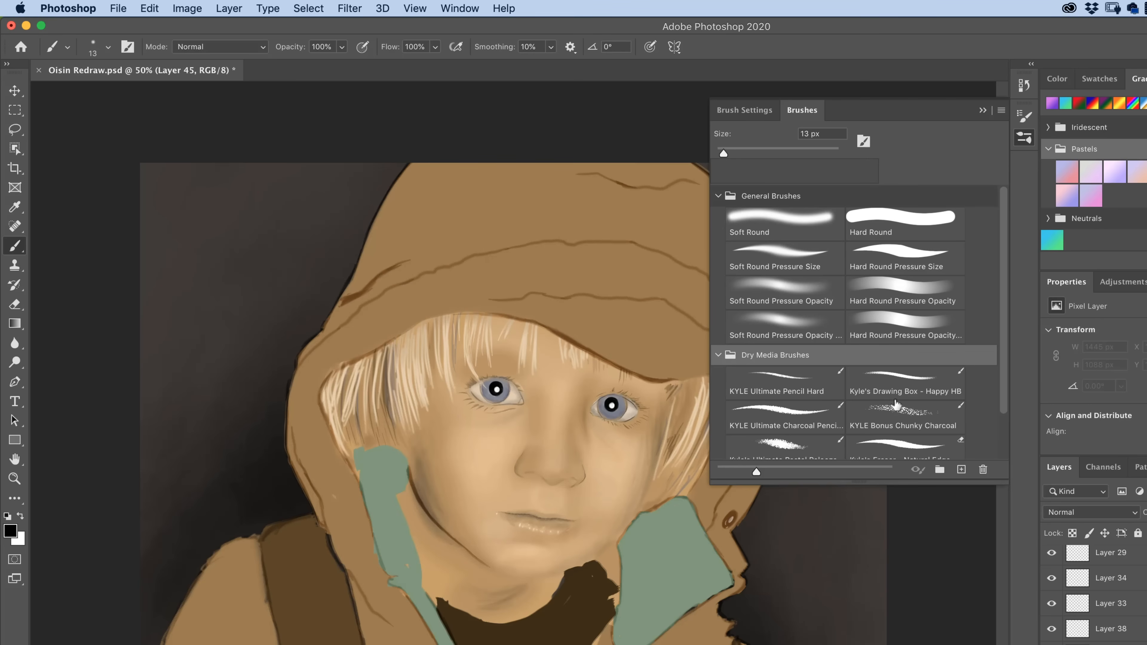
pyautogui.moveTo(1003, 407); pyautogui.dragTo(998, 460)
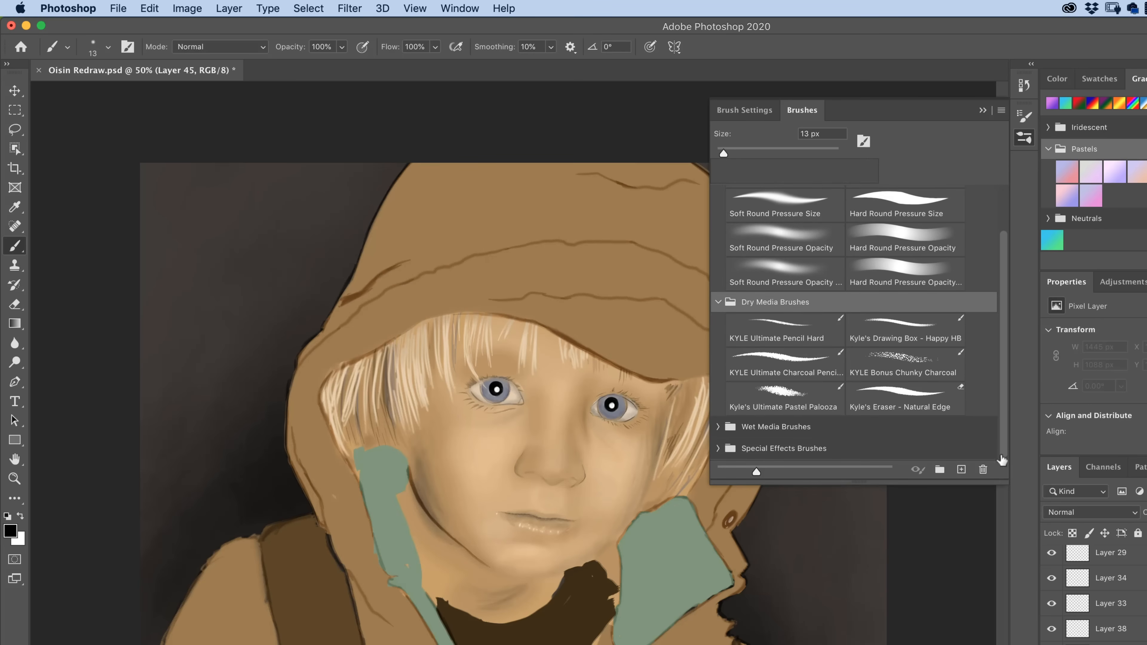
pyautogui.click(889, 376)
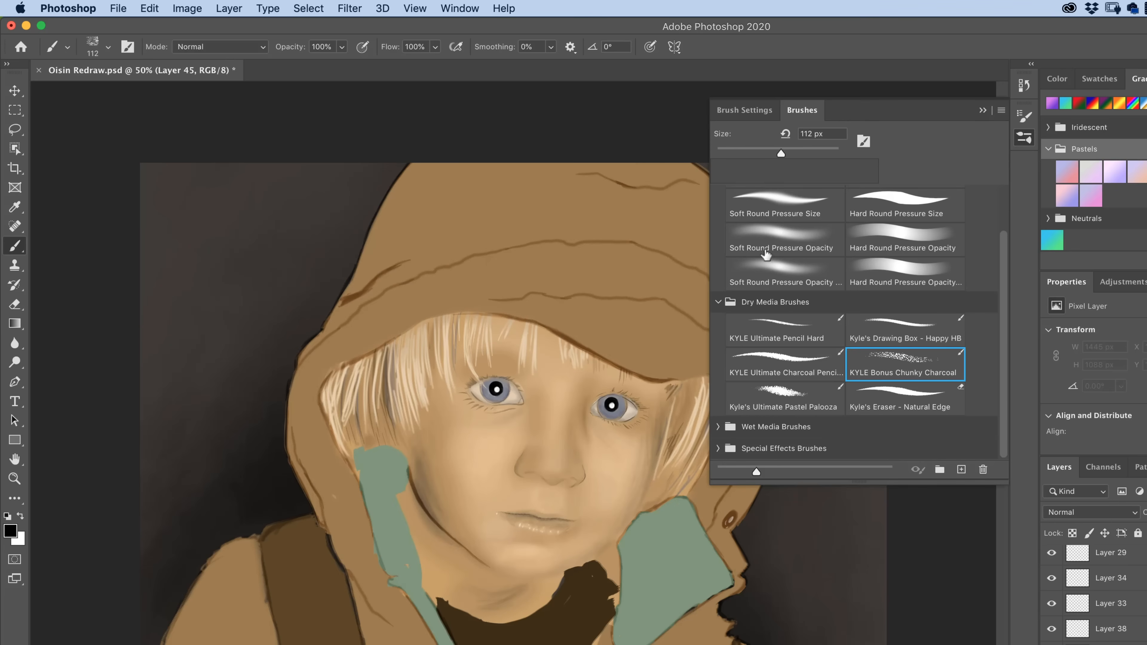
pyautogui.moveTo(781, 159); pyautogui.dragTo(769, 158)
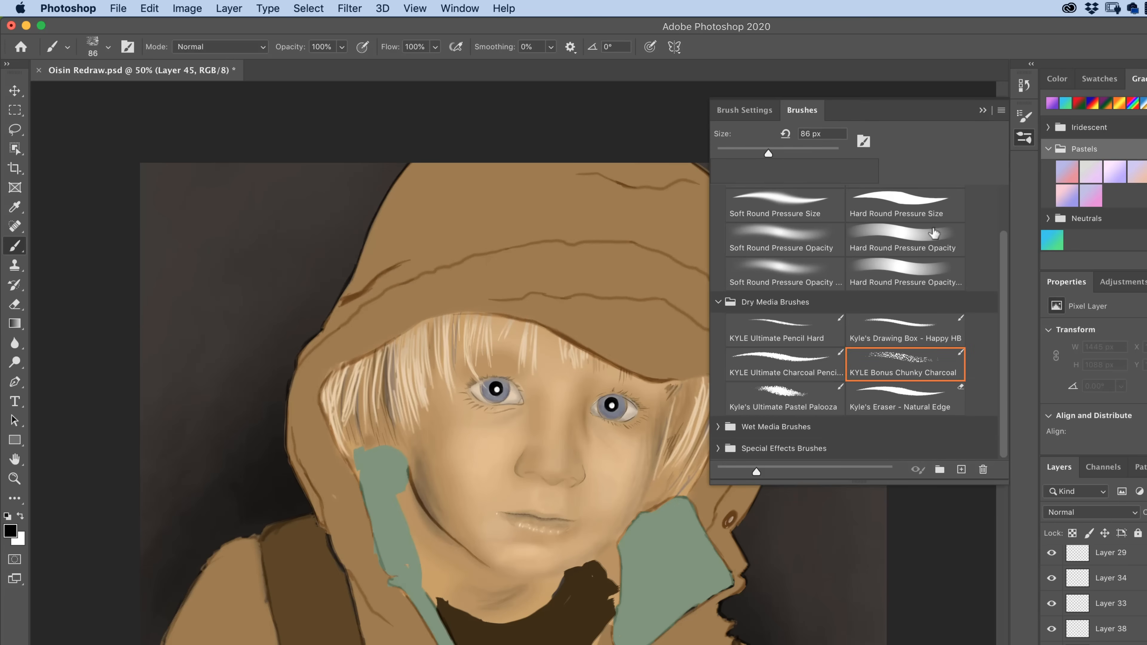
pyautogui.click(1025, 138)
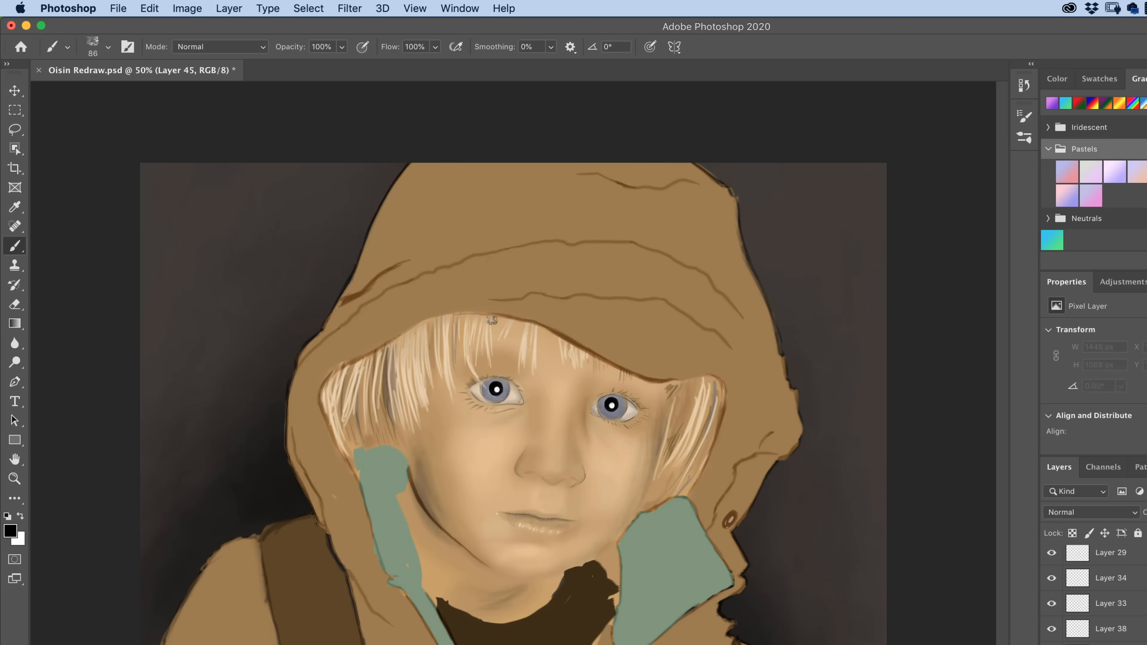
# - Paint a series of overlapping black charcoal strokes down the fringe hair just below the hood edge on Layer 45
pyautogui.press('super+plus')
pyautogui.press('super+plus')
pyautogui.press('super+plus')
pyautogui.press('super+plus')
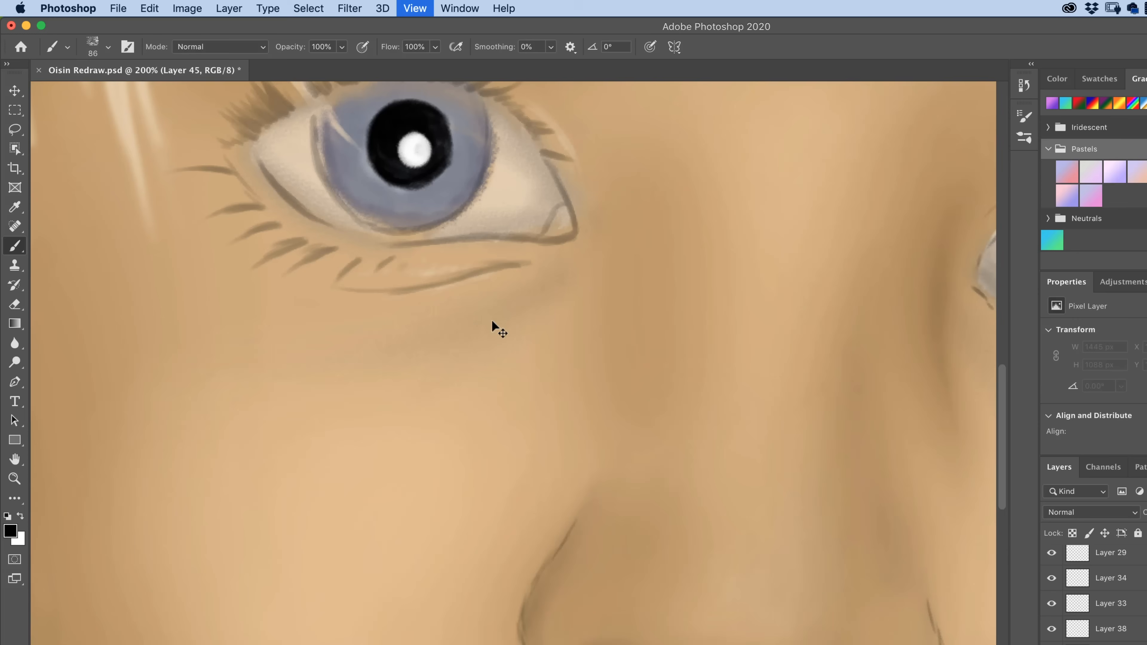
pyautogui.moveTo(512, 282); pyautogui.dragTo(686, 586)
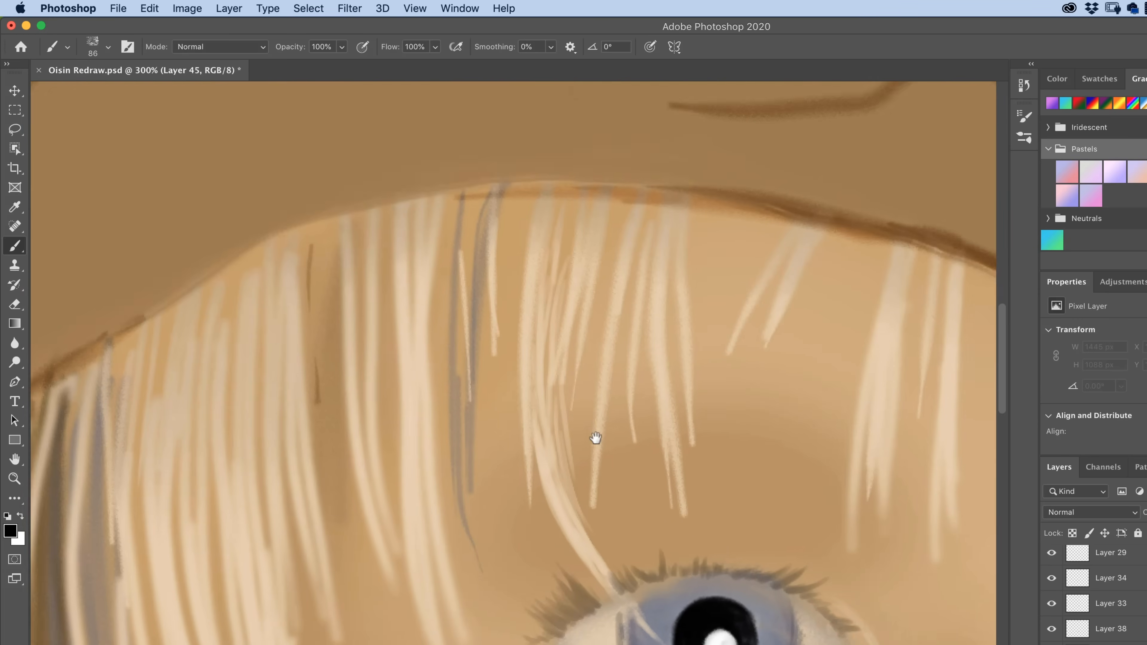
pyautogui.moveTo(594, 438); pyautogui.dragTo(783, 362)
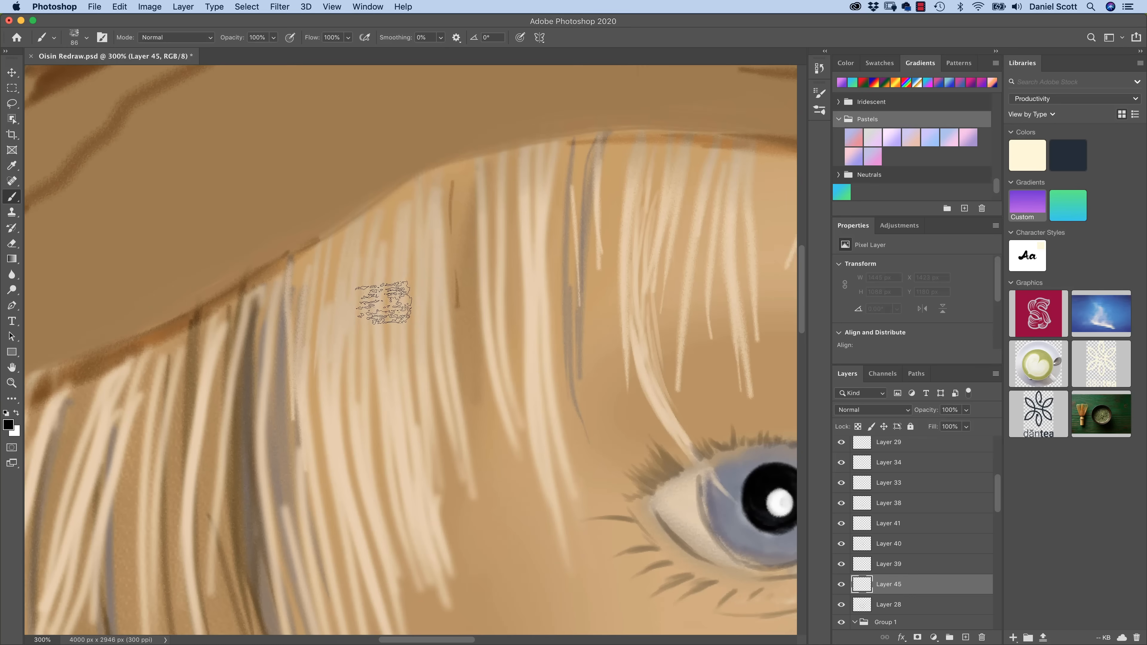
pyautogui.moveTo(383, 199); pyautogui.dragTo(329, 395)
pyautogui.moveTo(348, 248); pyautogui.dragTo(341, 374)
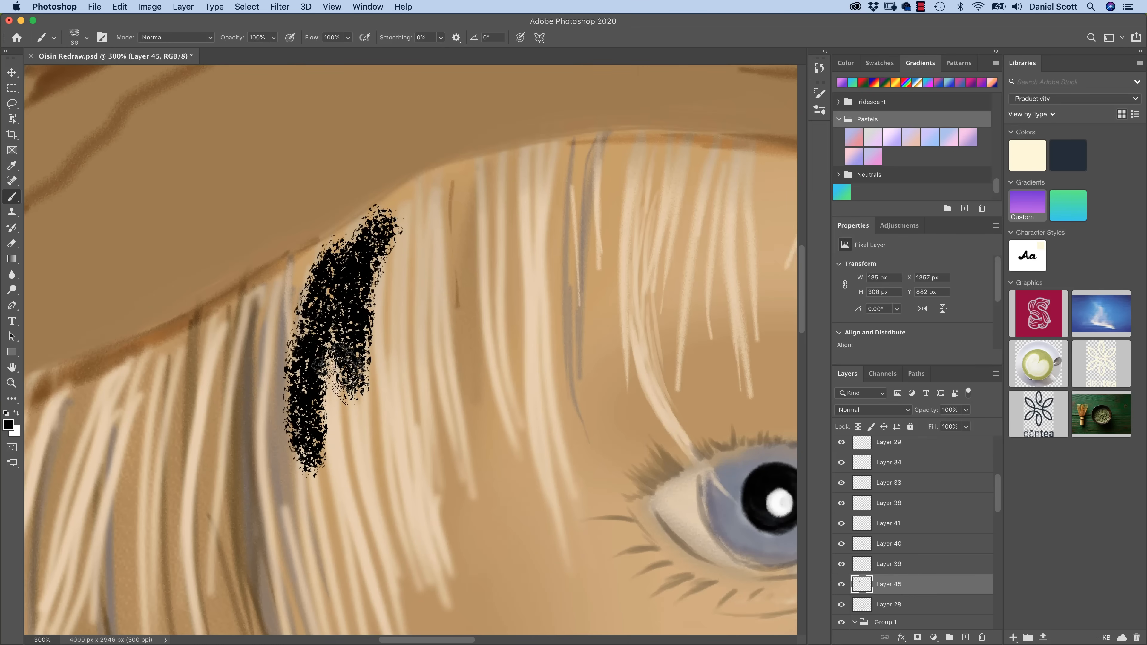
pyautogui.moveTo(412, 211); pyautogui.dragTo(370, 430)
pyautogui.moveTo(316, 242)
pyautogui.mouseDown()
pyautogui.moveTo(267, 488)
pyautogui.moveTo(243, 364)
pyautogui.mouseUp()
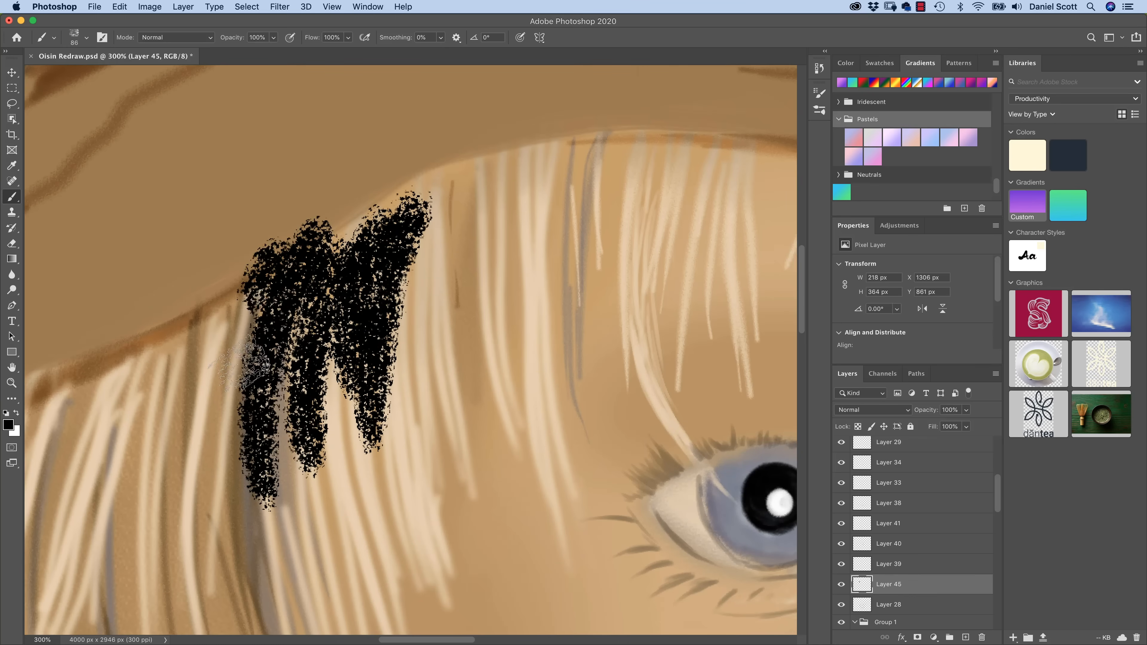
pyautogui.moveTo(267, 289); pyautogui.dragTo(225, 524)
pyautogui.moveTo(258, 249); pyautogui.dragTo(203, 573)
pyautogui.moveTo(225, 284); pyautogui.dragTo(181, 551)
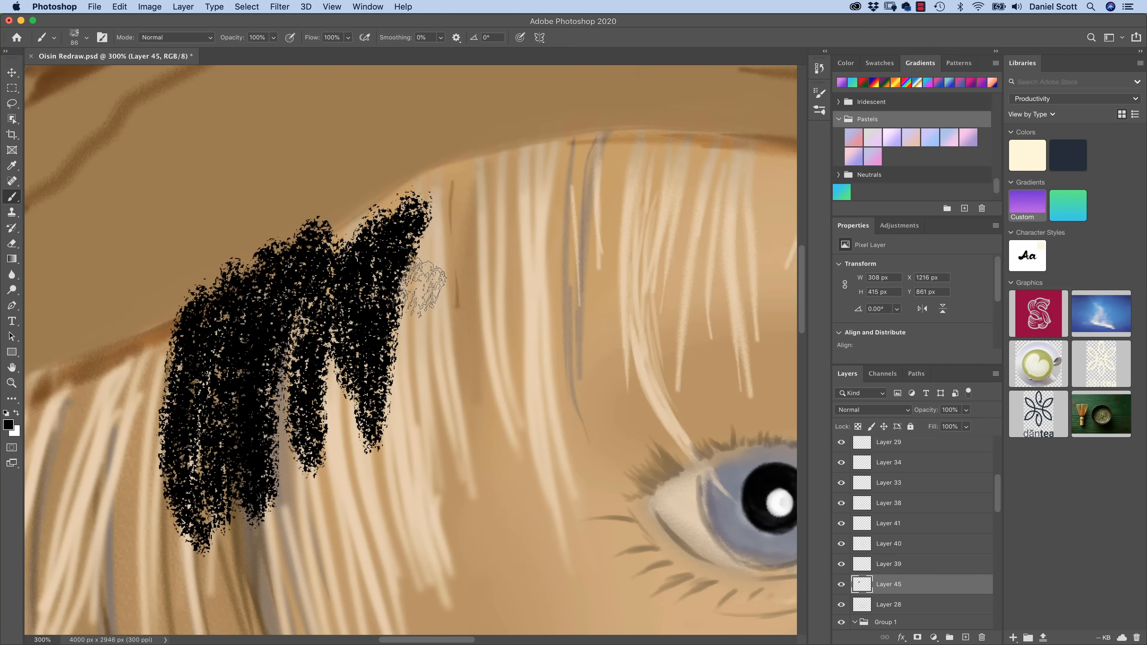
# - Try erasing the charcoal that overlaps the hood edge with the 13 px Eraser, and undo the erasing
pyautogui.press('e')
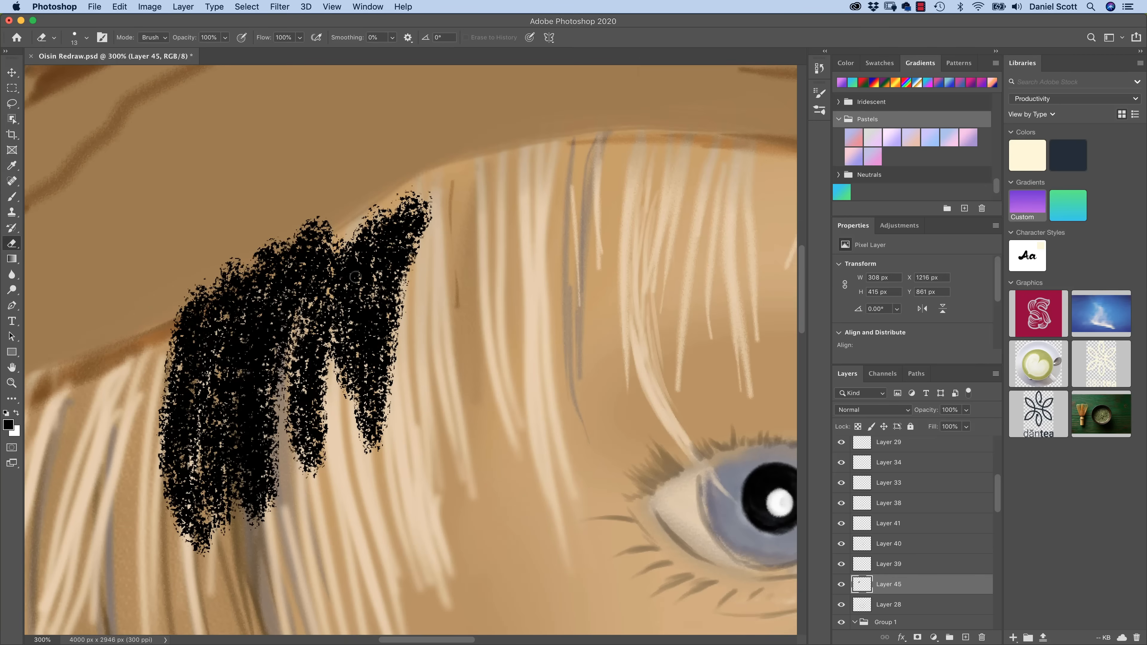
pyautogui.moveTo(332, 219)
pyautogui.mouseDown()
pyautogui.moveTo(194, 303)
pyautogui.moveTo(228, 280)
pyautogui.mouseUp()
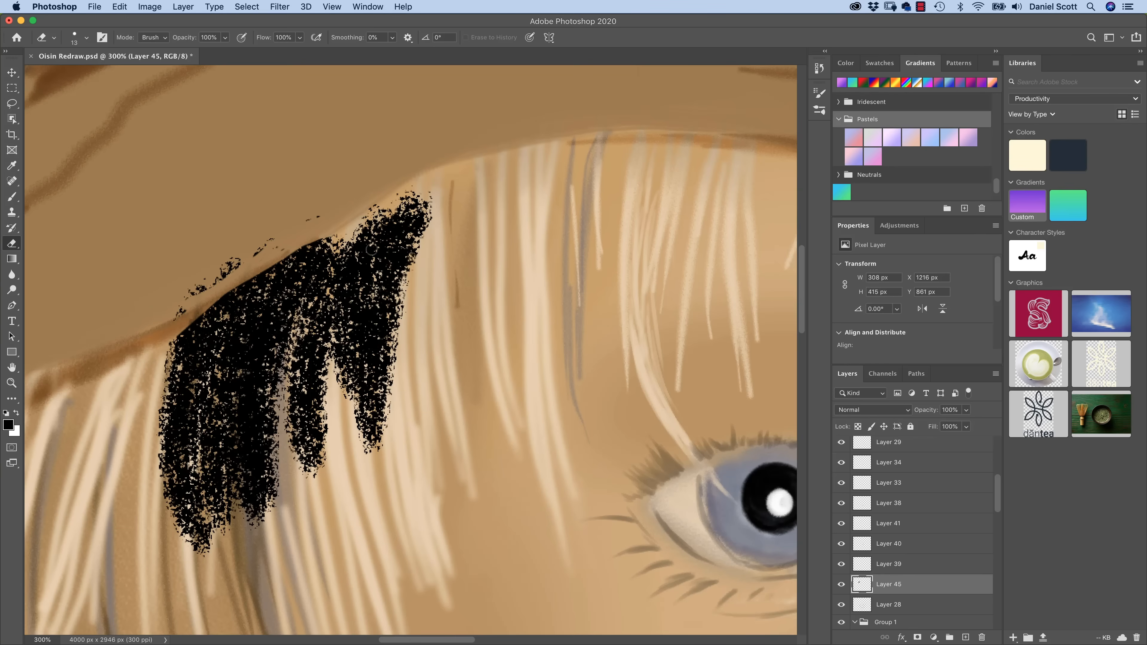
pyautogui.press('super+z')
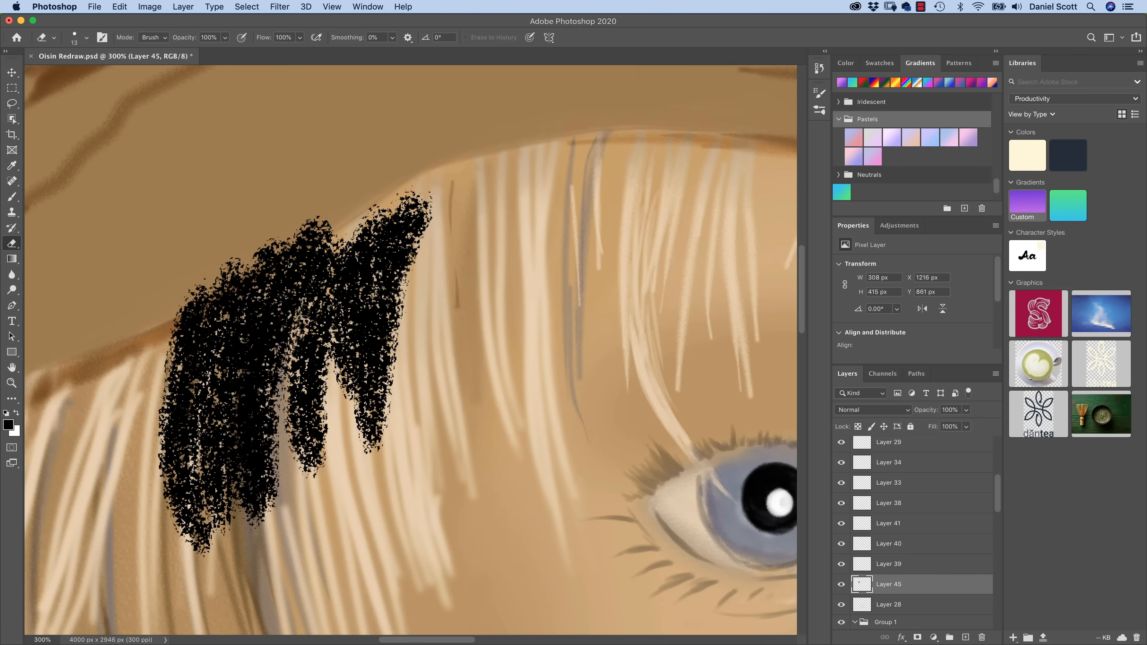
# - Erase the charcoal along the hood edge using the same charcoal brush, and paint and partly erase another stroke over the hair beside it
pyautogui.click(11, 197)
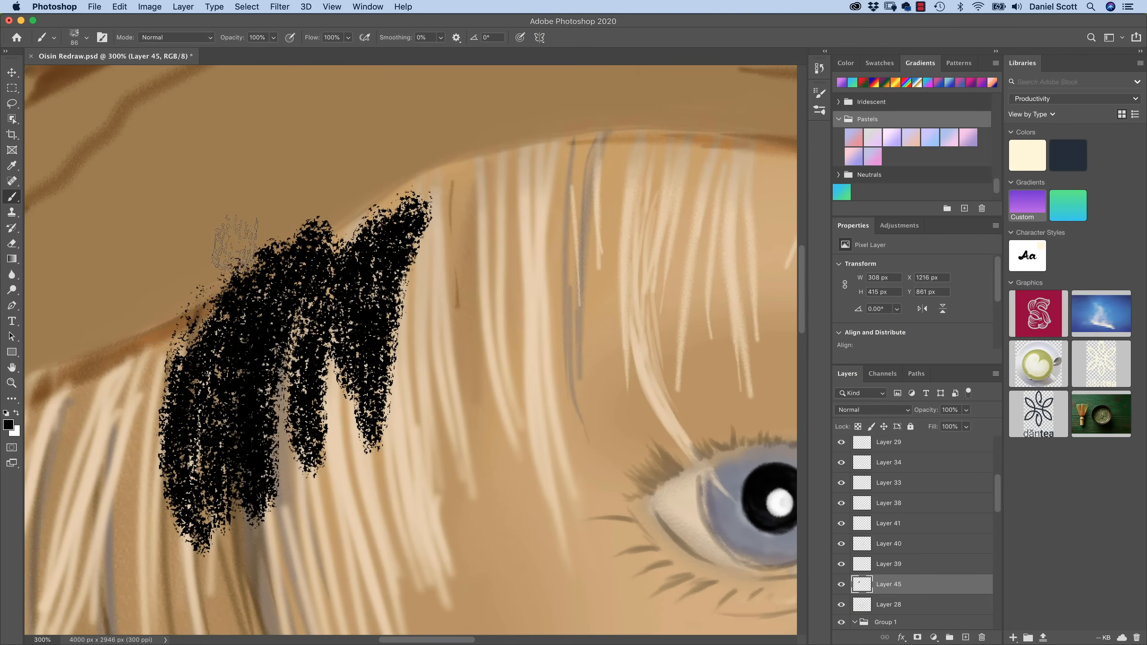
pyautogui.moveTo(219, 290)
pyautogui.mouseDown()
pyautogui.moveTo(258, 269)
pyautogui.moveTo(321, 203)
pyautogui.moveTo(328, 226)
pyautogui.mouseUp()
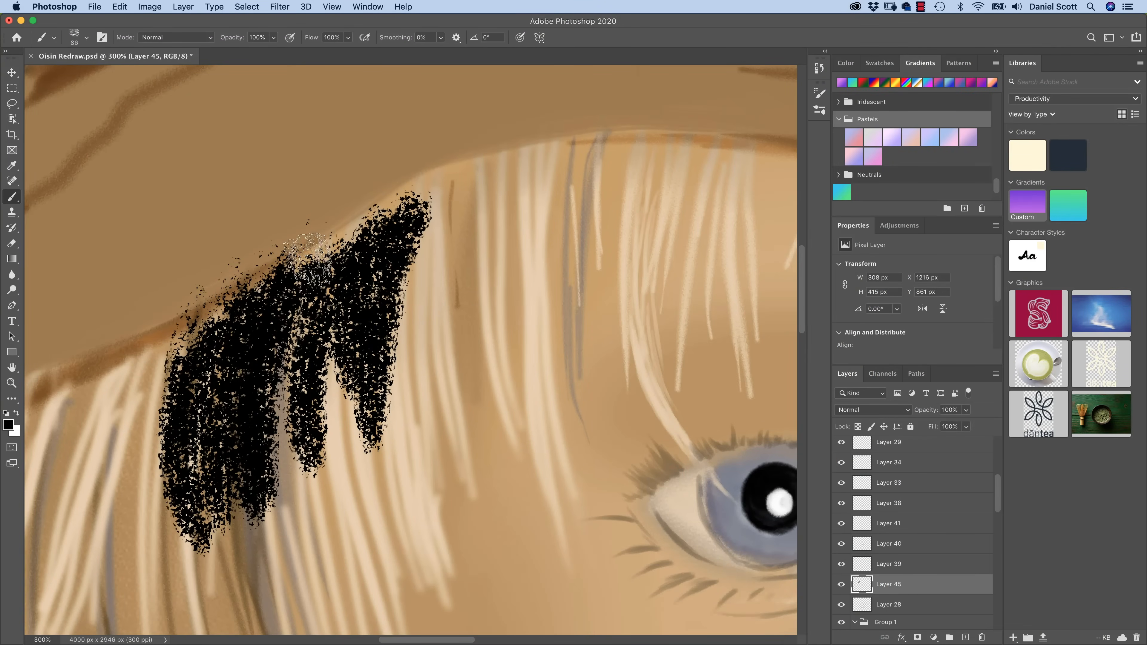
pyautogui.moveTo(571, 233)
pyautogui.mouseDown()
pyautogui.moveTo(479, 391)
pyautogui.moveTo(493, 375)
pyautogui.mouseUp()
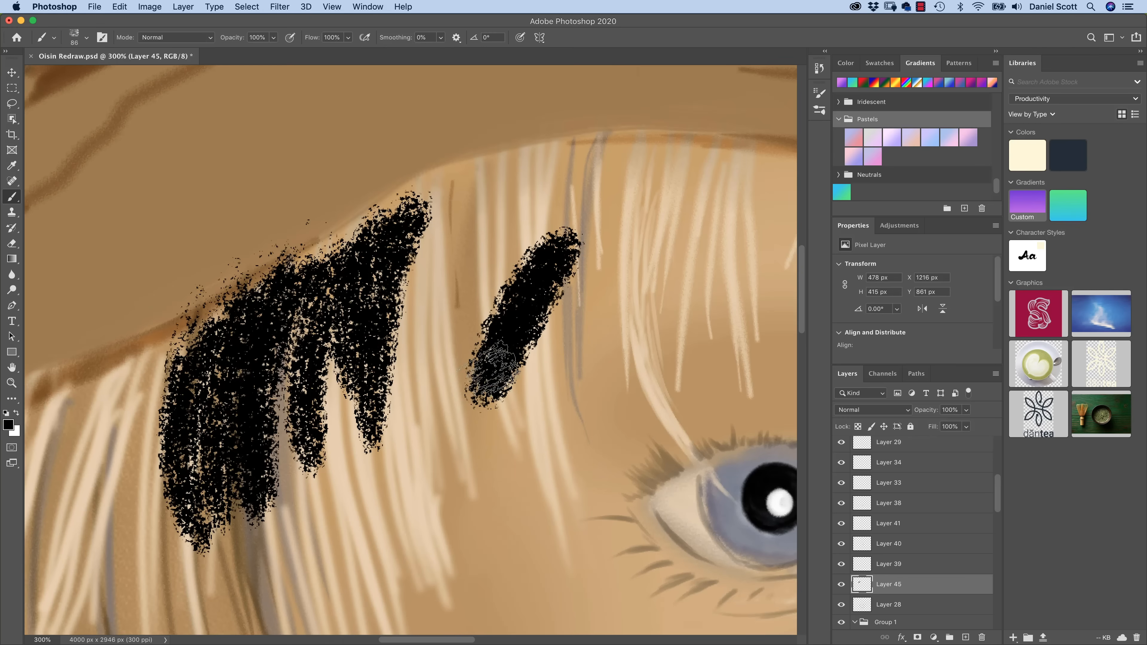
pyautogui.moveTo(595, 221)
pyautogui.mouseDown()
pyautogui.moveTo(587, 215)
pyautogui.moveTo(460, 348)
pyautogui.mouseUp()
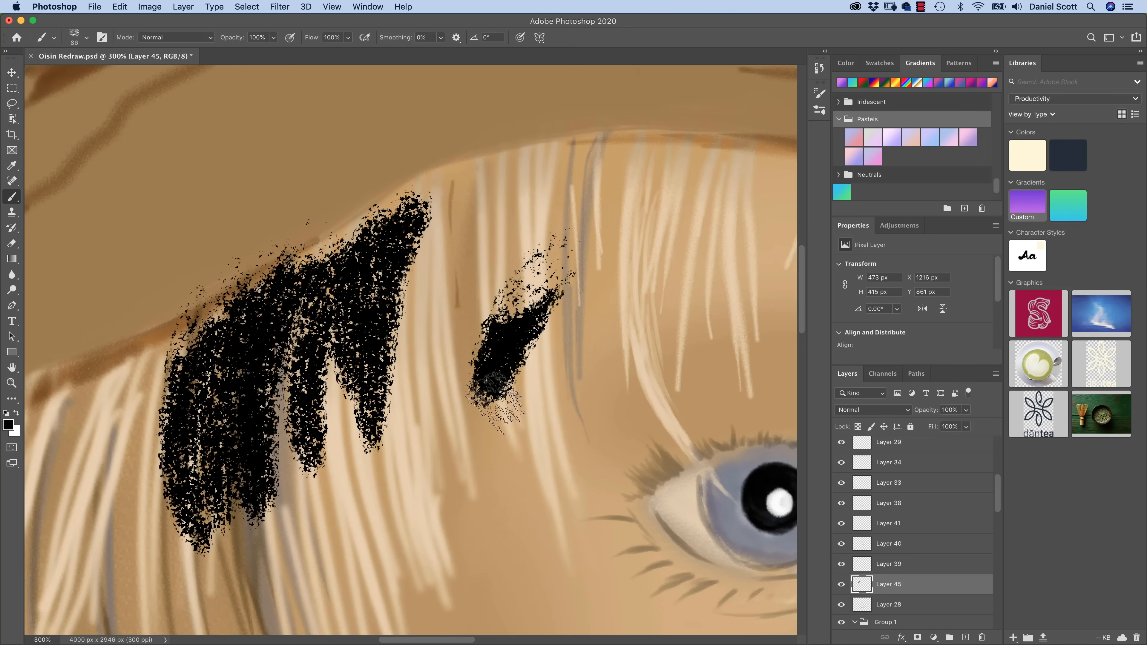
pyautogui.moveTo(556, 274)
pyautogui.mouseDown()
pyautogui.moveTo(518, 389)
pyautogui.moveTo(479, 436)
pyautogui.mouseUp()
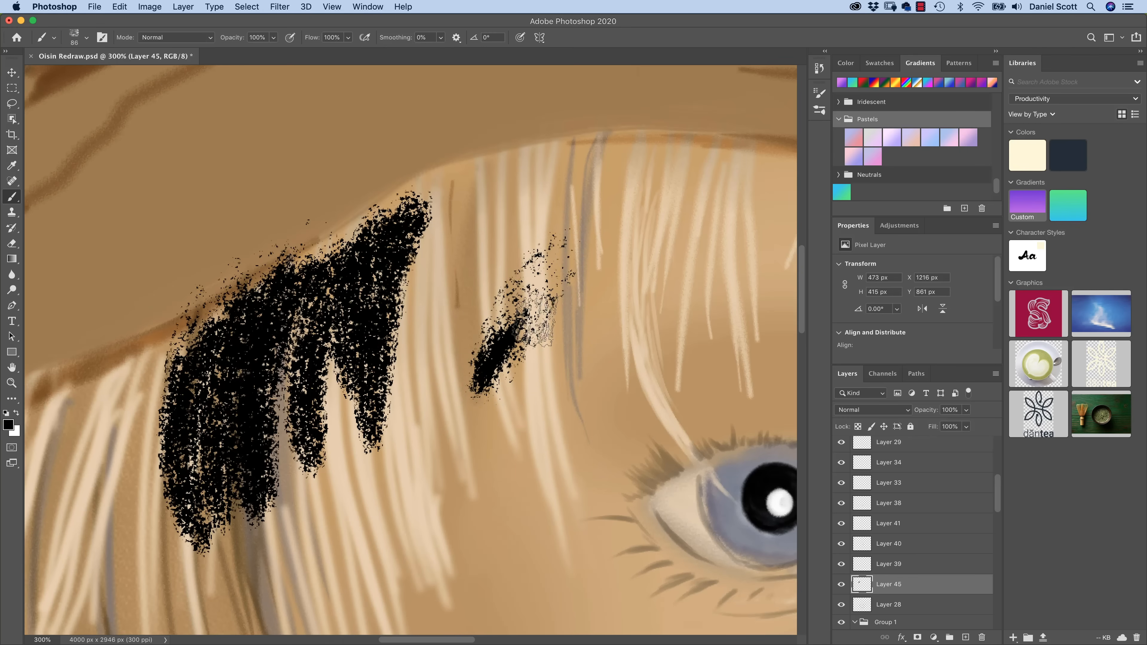
# - Try a curved S-shaped charcoal stroke across the hair above the eye, and undo it after comparing with and without it
pyautogui.moveTo(630, 201)
pyautogui.mouseDown()
pyautogui.moveTo(567, 316)
pyautogui.moveTo(481, 525)
pyautogui.mouseUp()
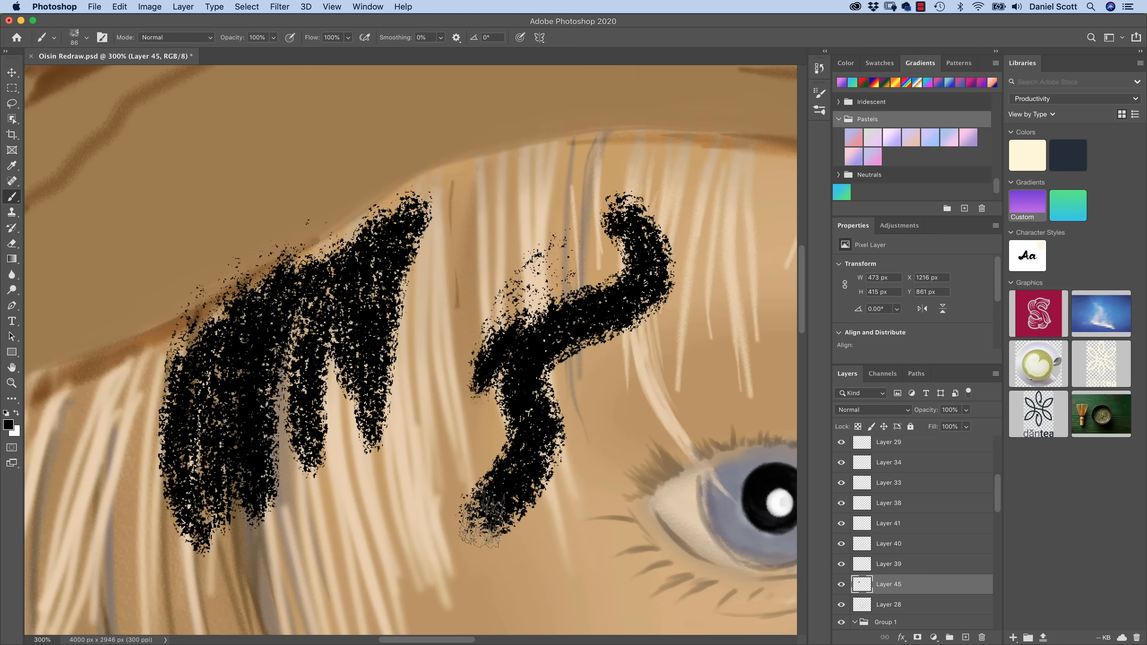
pyautogui.press('super+z')
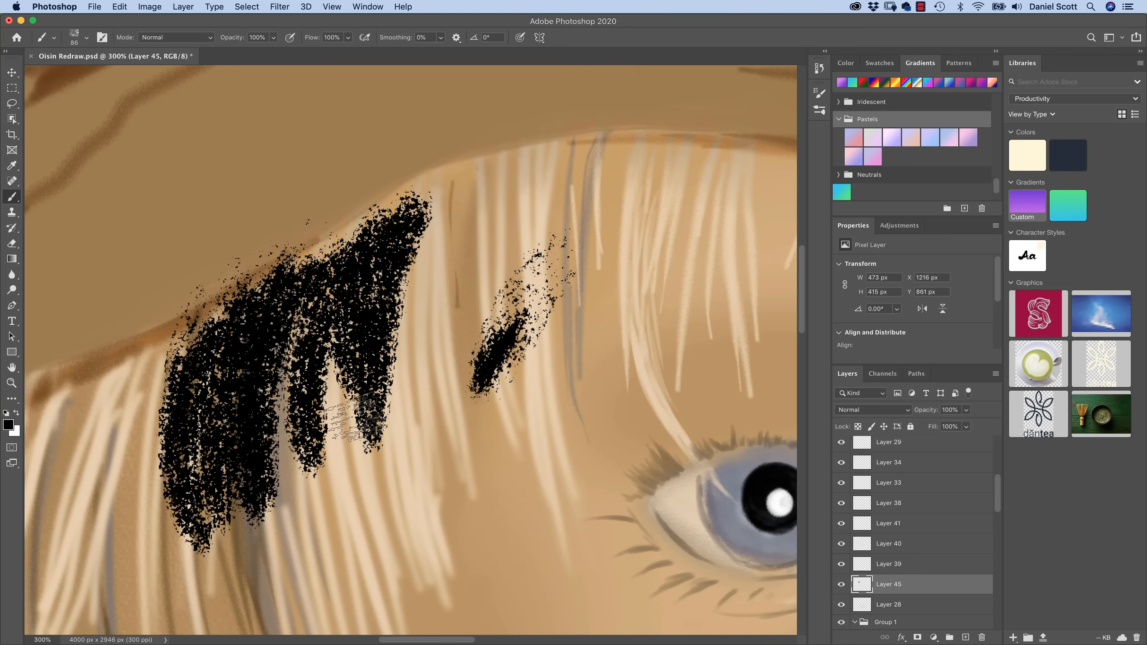
pyautogui.press('super+shift+z')
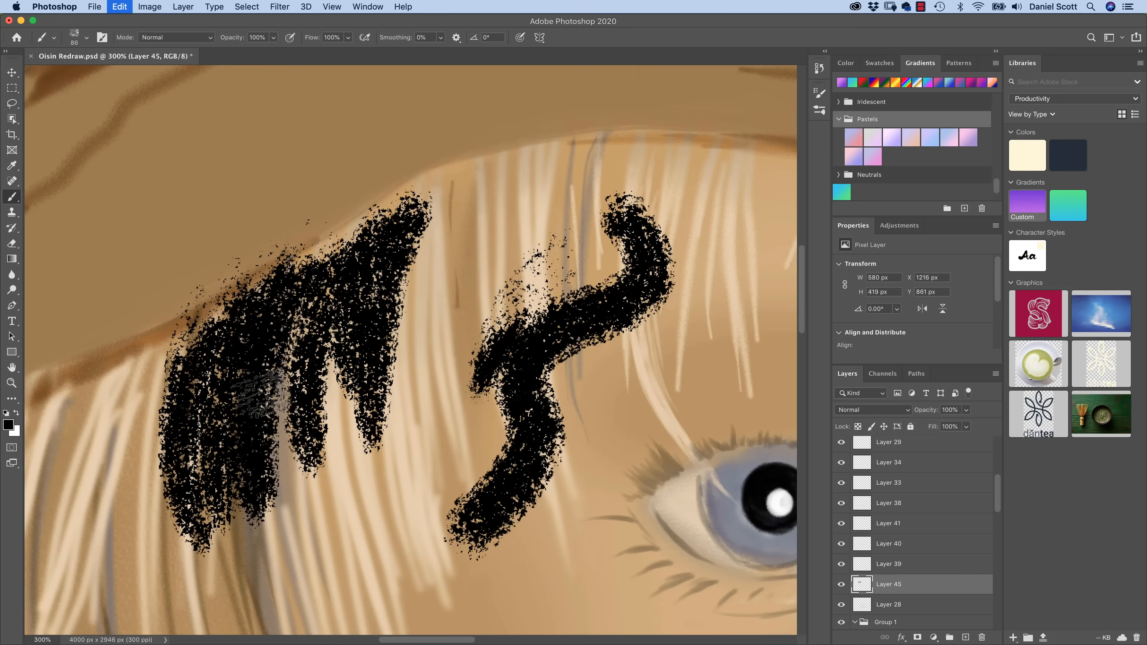
pyautogui.press('super+z')
pyautogui.press('super+minus')
pyautogui.press('super+minus')
pyautogui.press('super+minus')
pyautogui.press('super+minus')
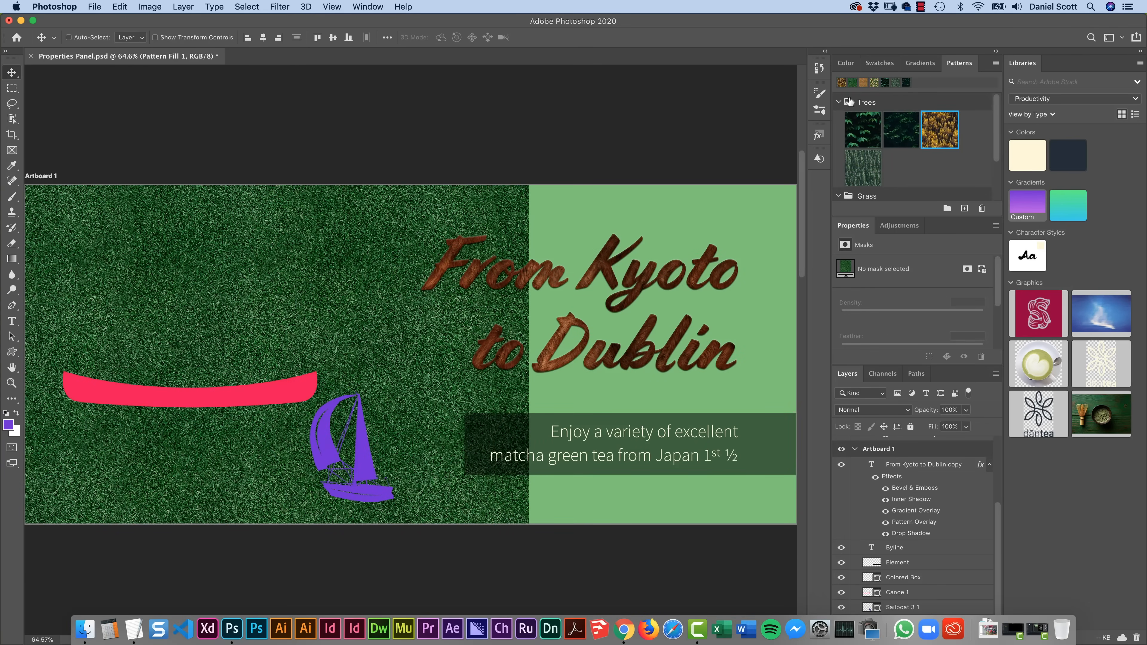
# - Apply the Tree Tile 2 pattern from the Trees group to the Pattern Fill 1 background and view it at 100%
pyautogui.click(879, 62)
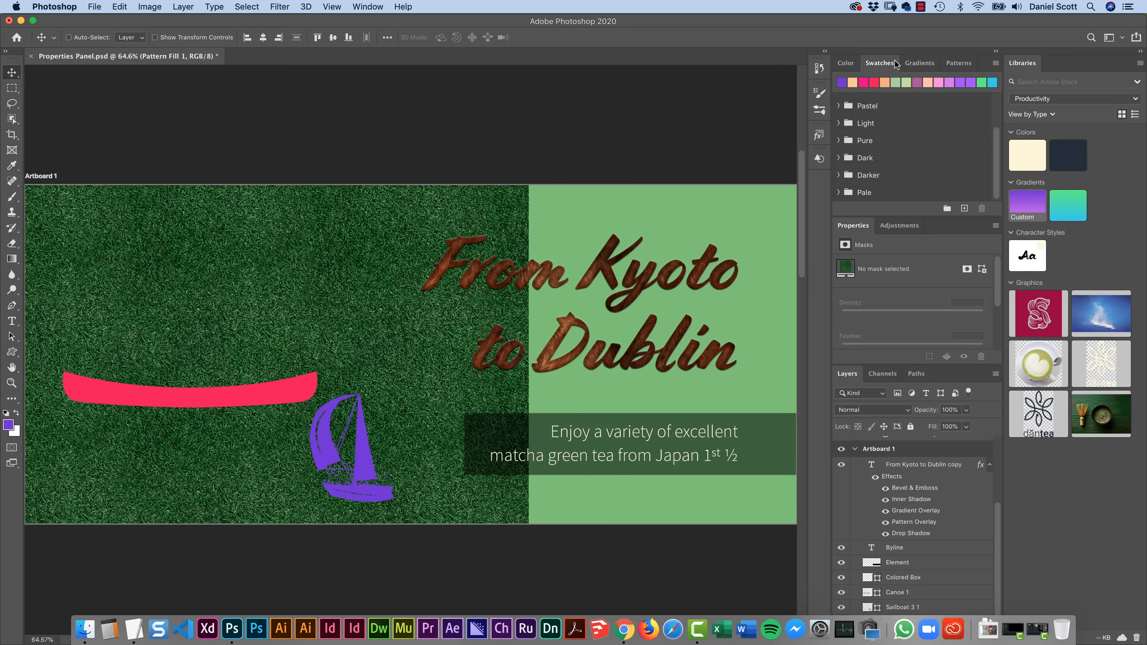
pyautogui.click(956, 65)
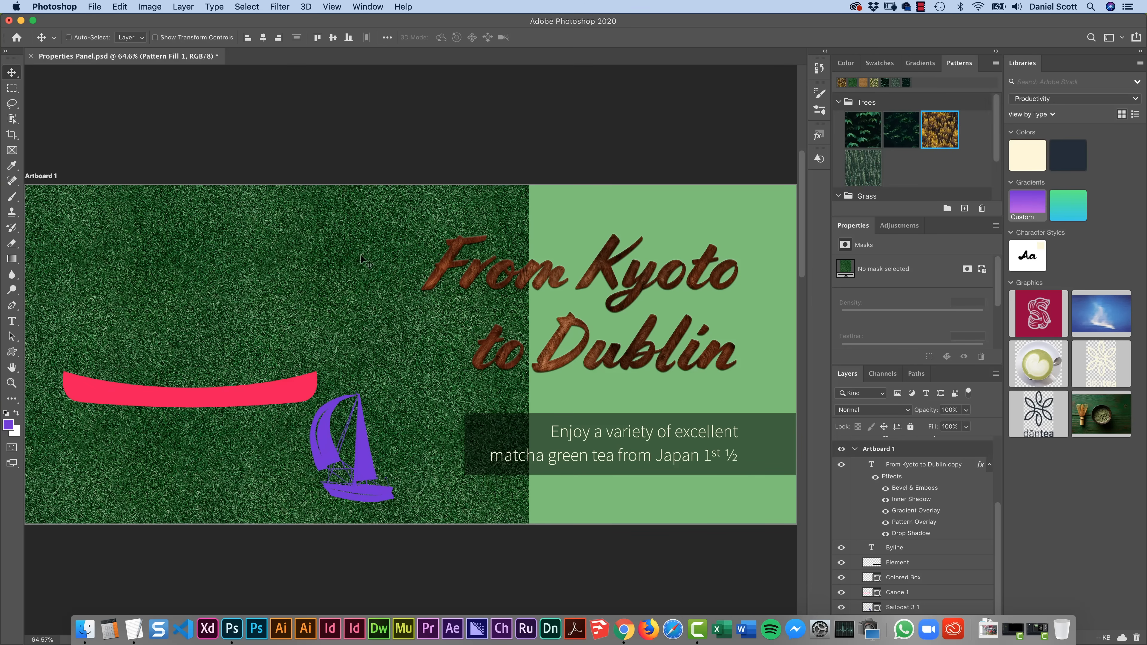
pyautogui.click(941, 123)
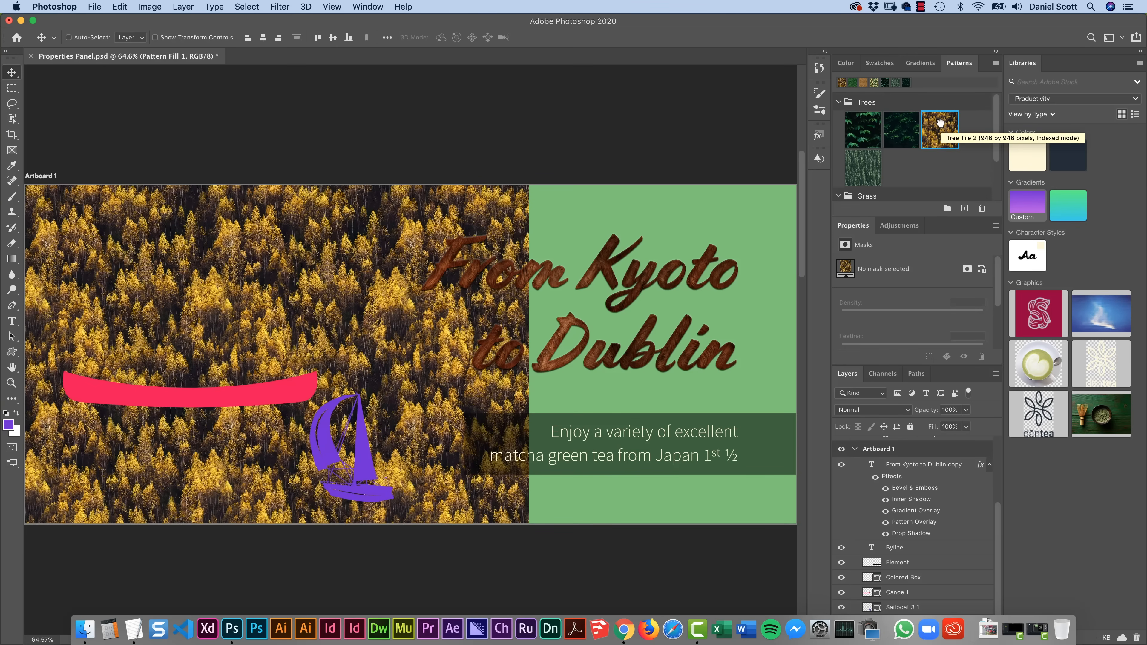
pyautogui.press('super+1')
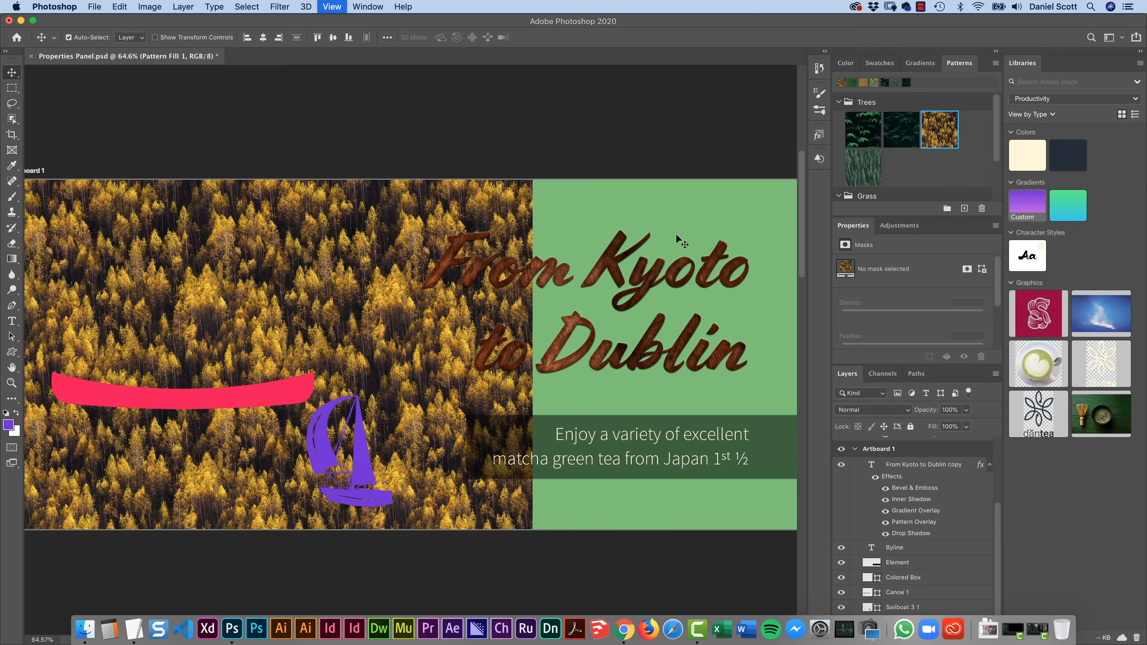
pyautogui.hscroll(3, 632, 231)
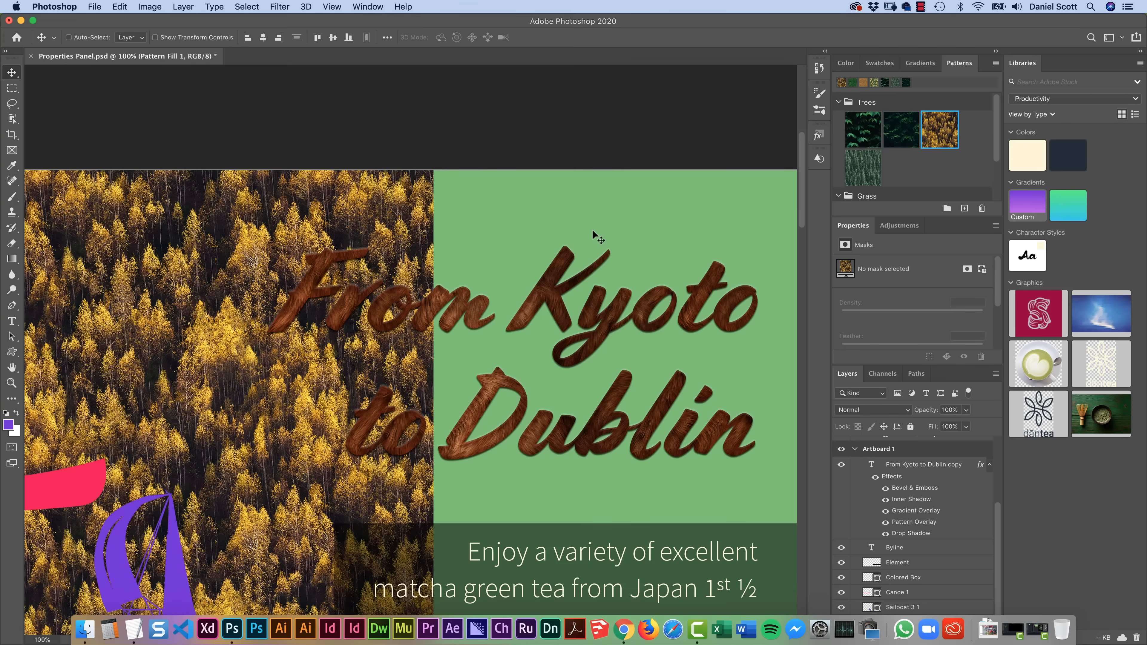
pyautogui.moveTo(428, 345); pyautogui.dragTo(602, 233)
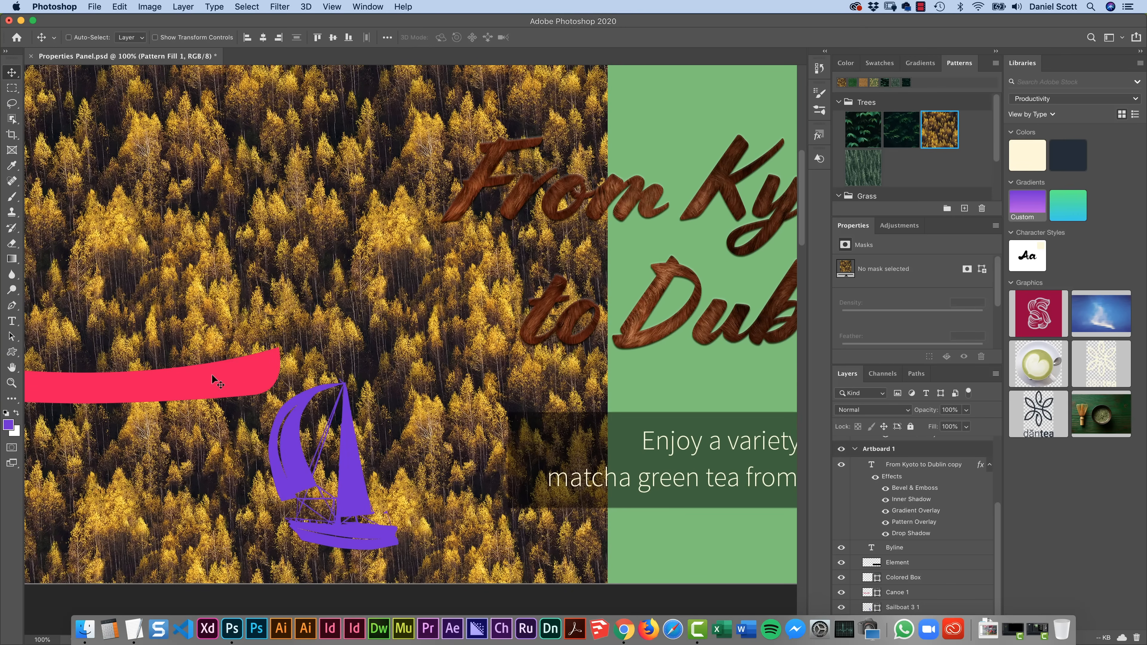
pyautogui.moveTo(214, 378); pyautogui.dragTo(432, 387)
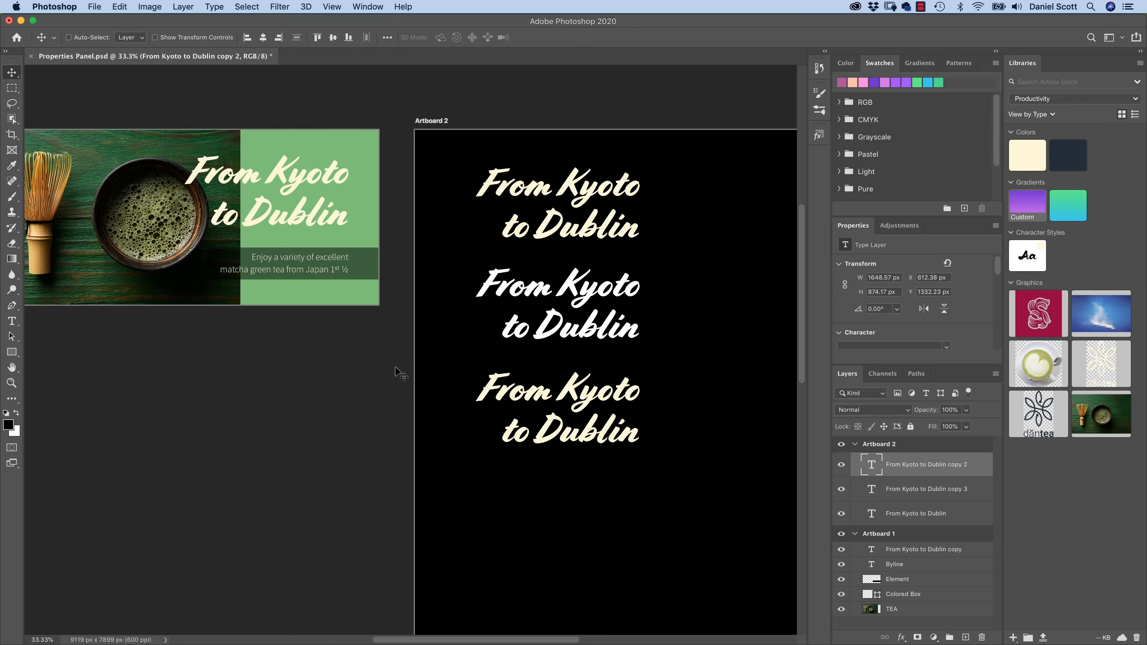
# - Select the "From Kyoto to Dublin" heading on Artboard 1 and show the available layer styles
pyautogui.press('super+plus')
pyautogui.scroll(5, 395, 368)
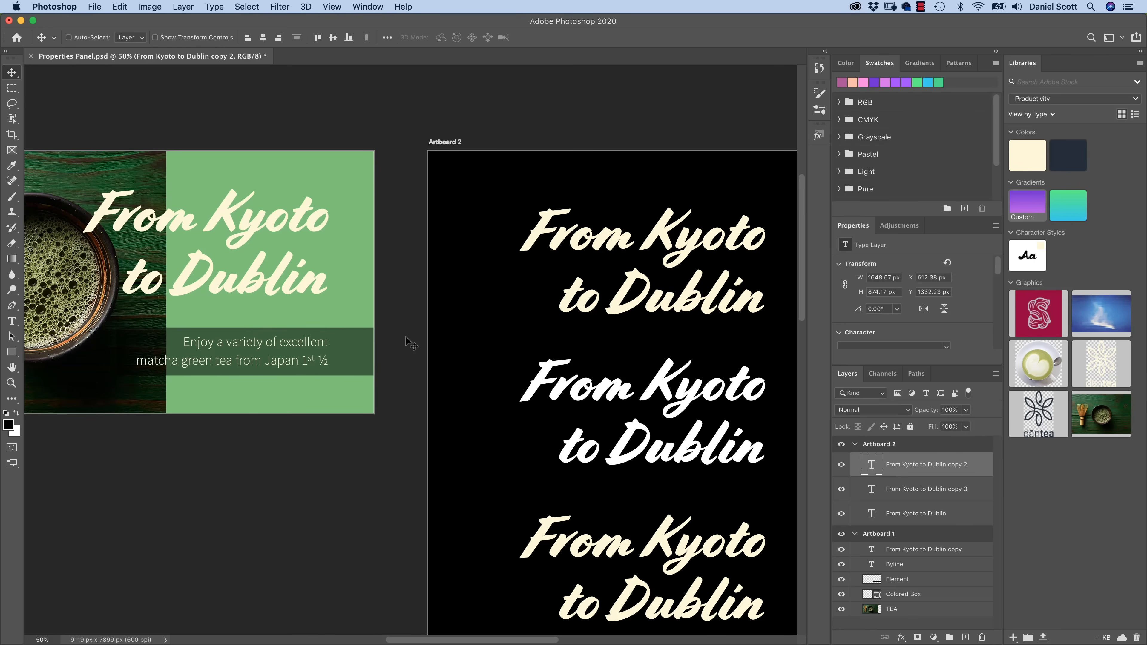
pyautogui.keyDown('super'); pyautogui.click(299, 225); pyautogui.keyUp('super')
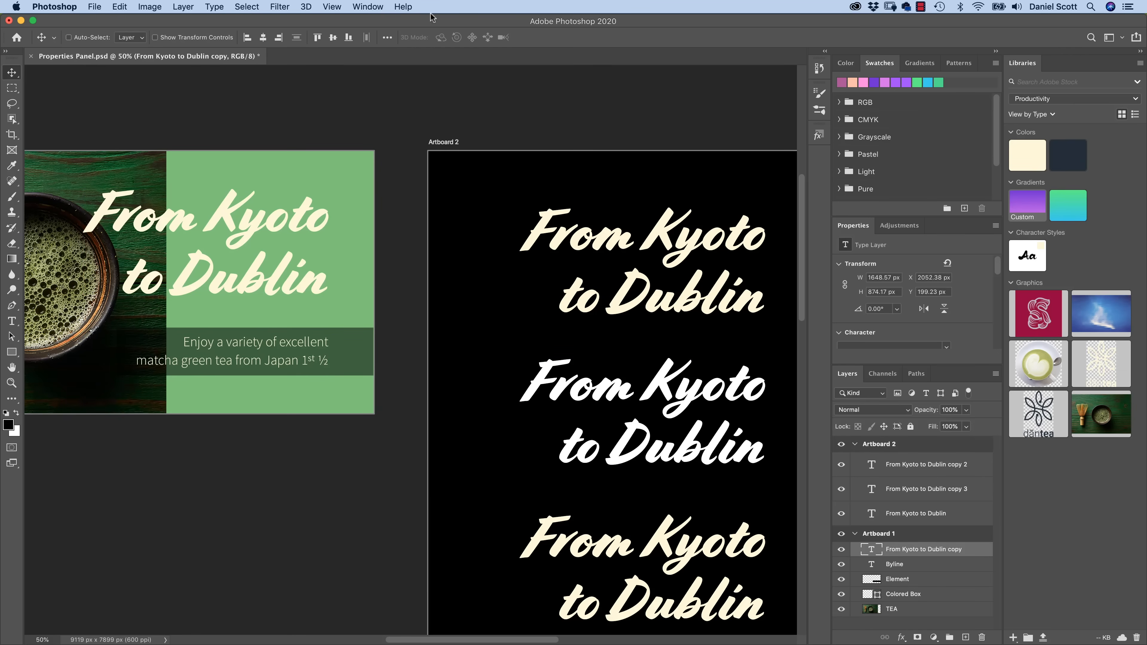
pyautogui.click(368, 6)
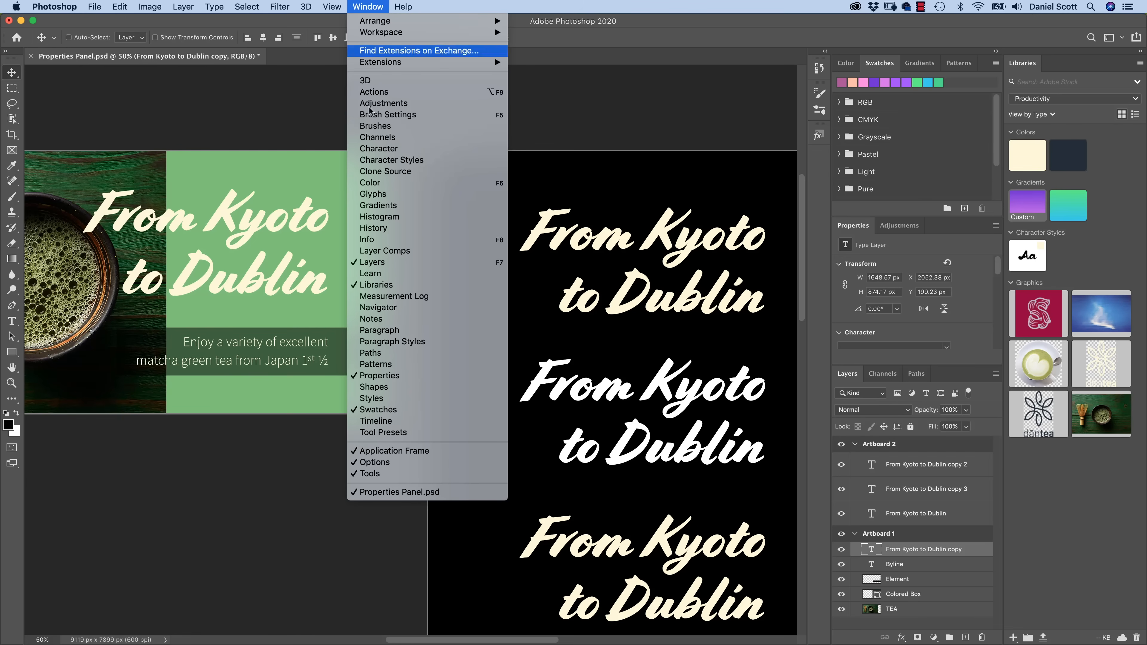
pyautogui.click(377, 399)
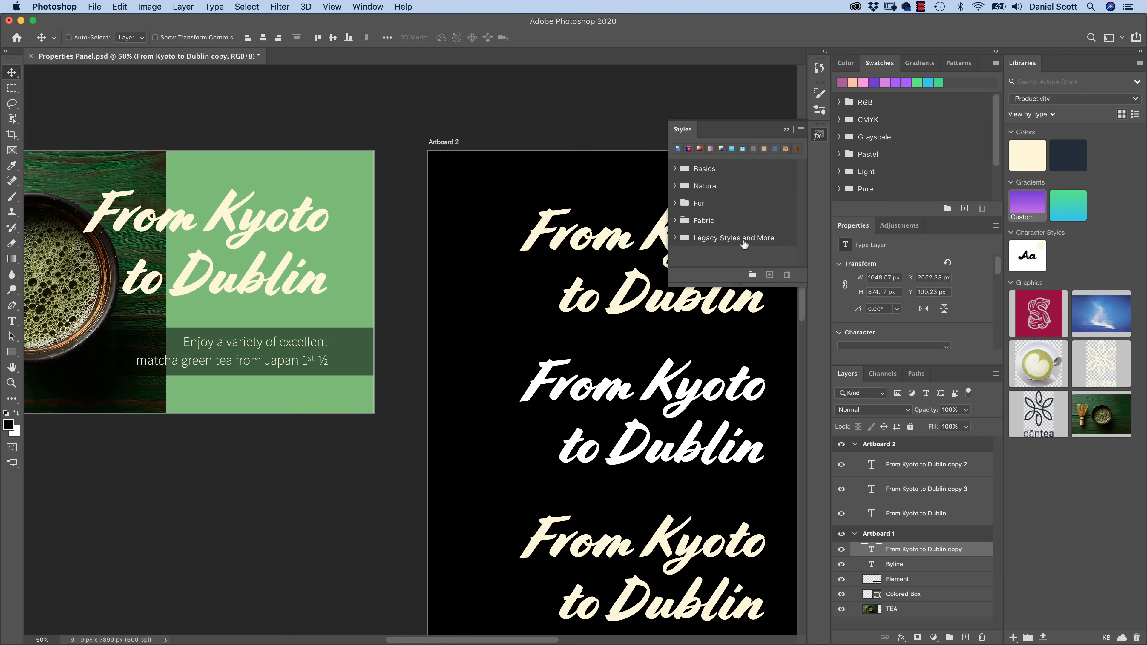
# - Expand Legacy Styles and More down to the Legacy Default Styles and browse the presets
pyautogui.click(710, 238)
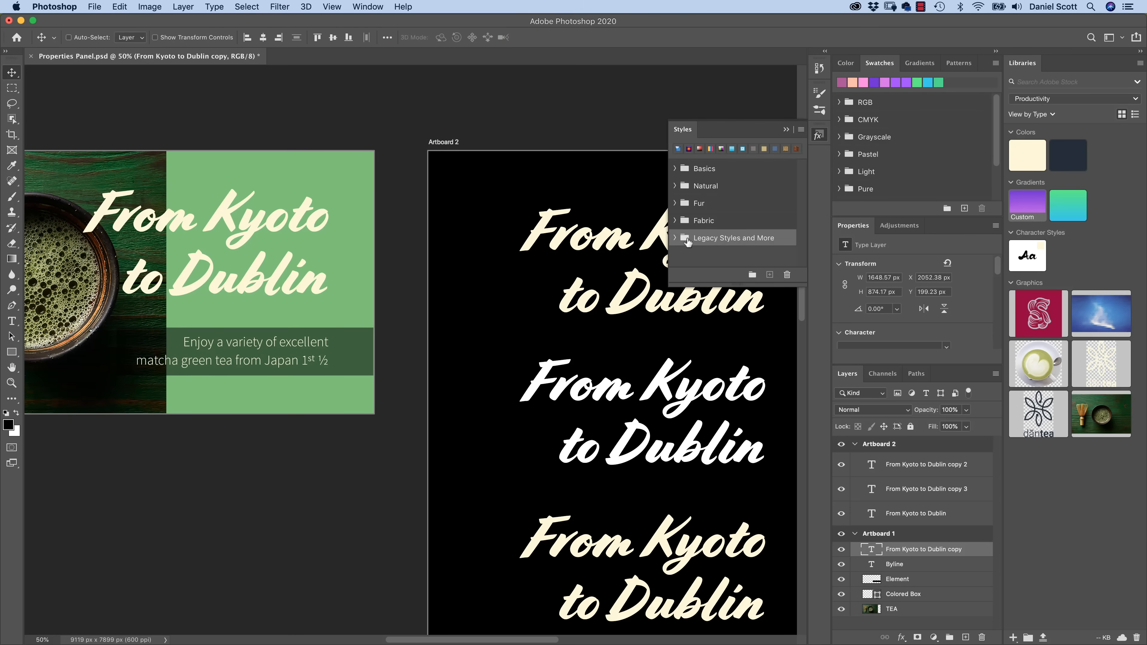
pyautogui.click(675, 238)
pyautogui.scroll(-3, 693, 247)
pyautogui.click(687, 246)
pyautogui.click(699, 248)
pyautogui.scroll(-3, 700, 251)
pyautogui.scroll(-5, 745, 221)
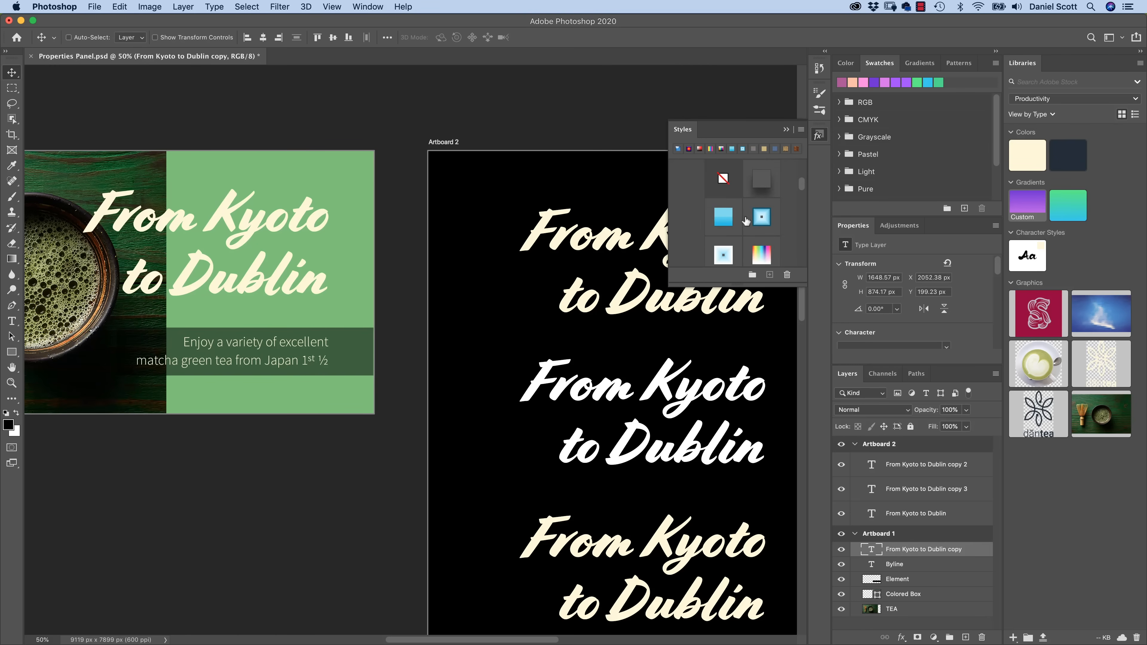
pyautogui.scroll(-3, 746, 221)
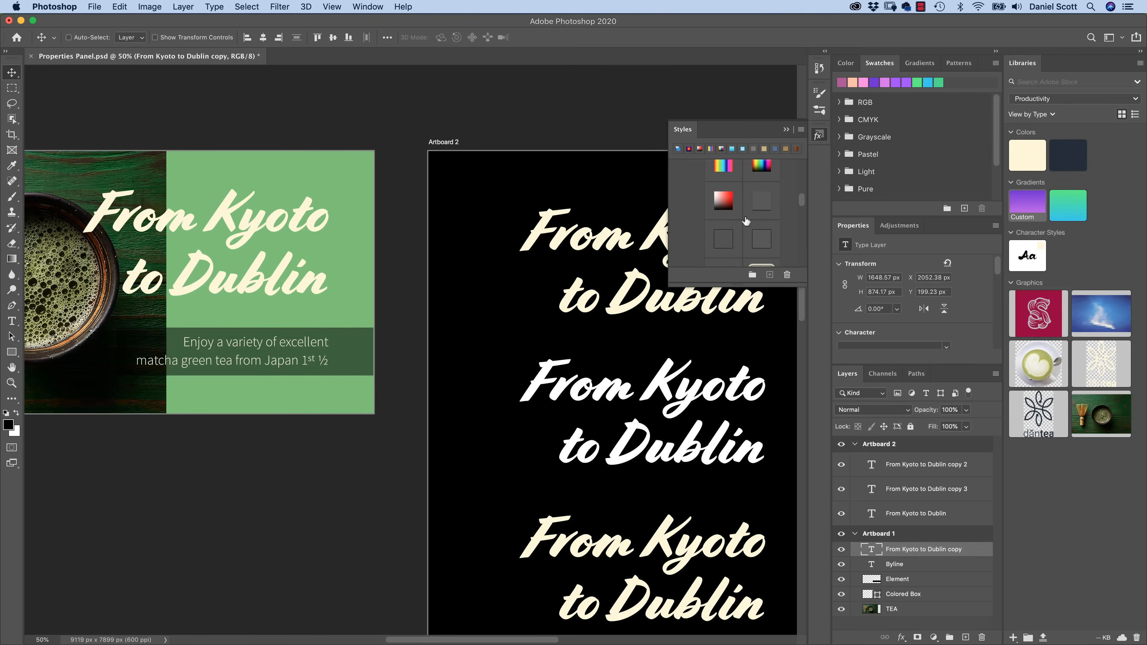
# - Try the glowing outline and the red-and-blue radial gradient legacy styles on the Artboard 1 heading, and undo both
pyautogui.click(761, 224)
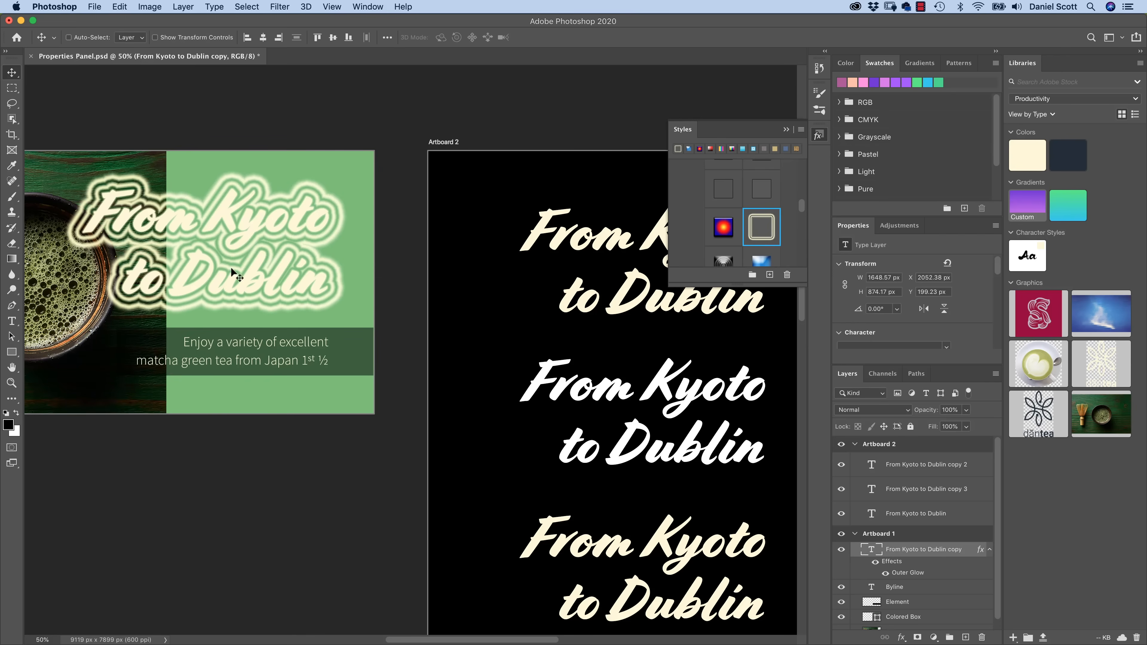
pyautogui.click(723, 231)
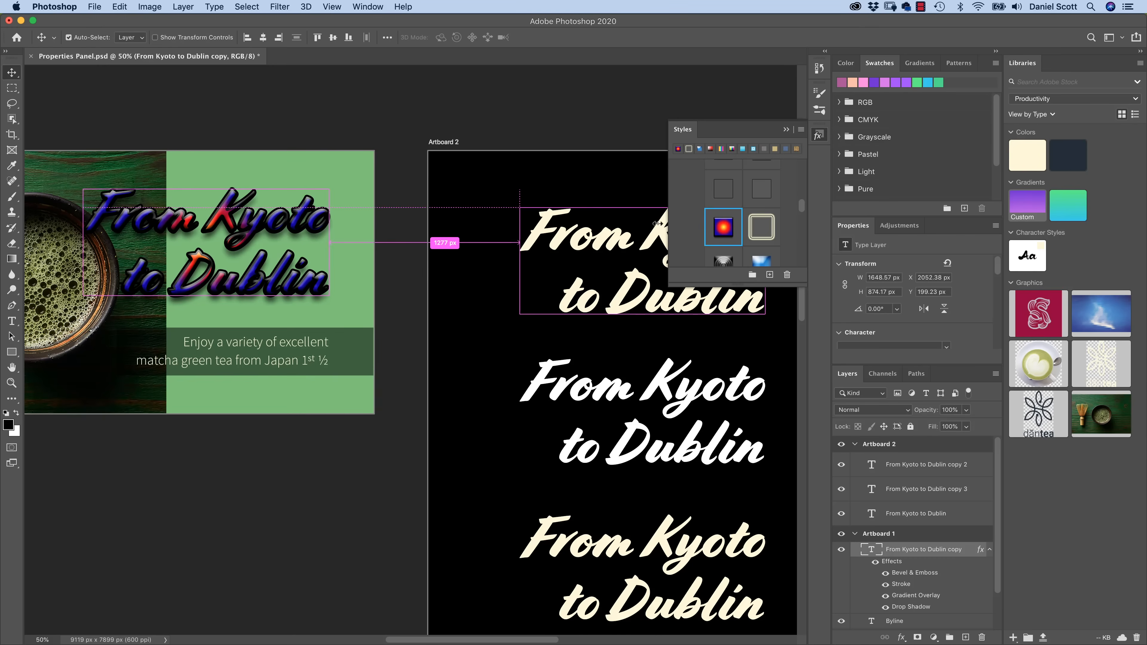
pyautogui.press('super+z')
pyautogui.press('super+z')
pyautogui.scroll(10, 735, 216)
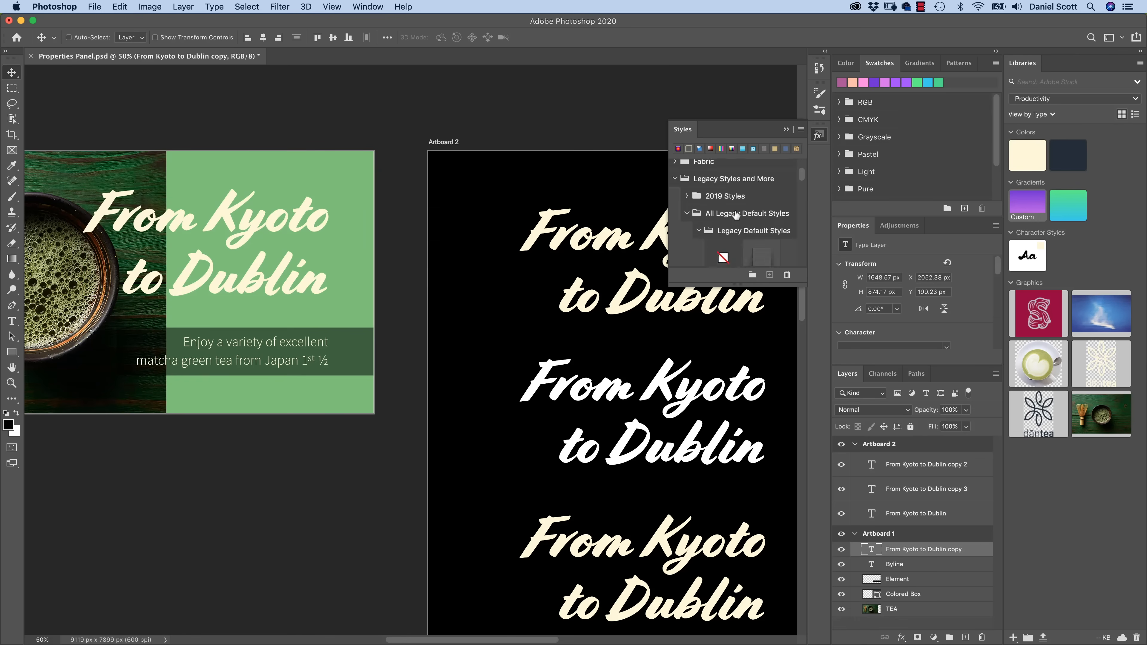
pyautogui.click(675, 238)
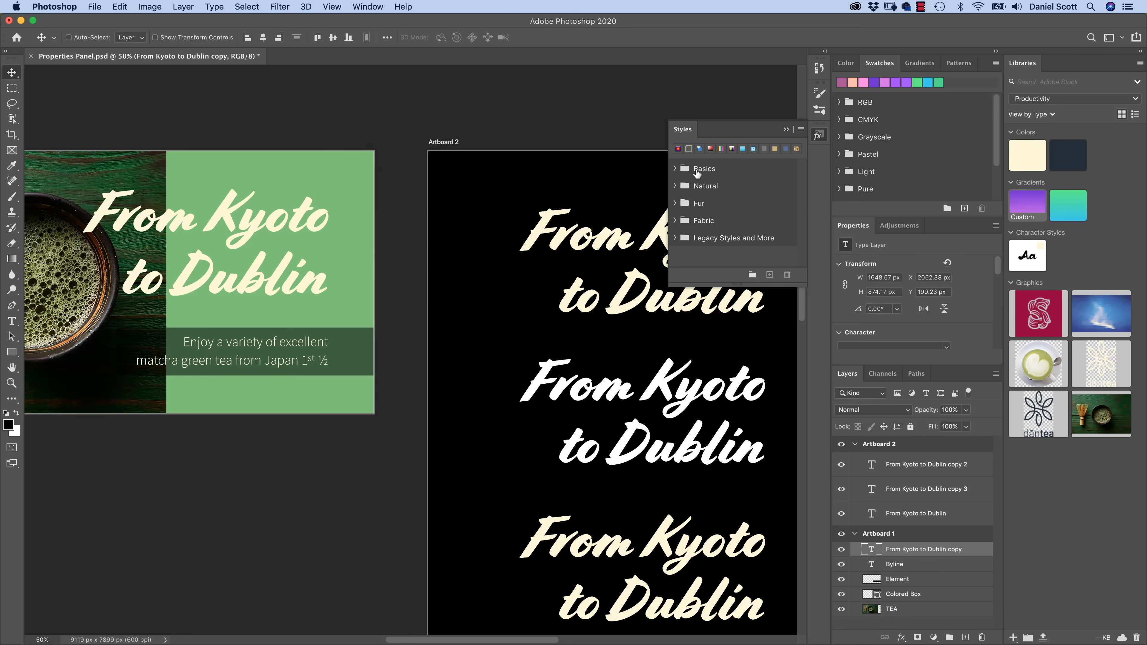
# - Try the dark wood and wood plank styles from the Natural group on the Artboard 1 heading, settling on the green moss style
pyautogui.click(675, 169)
pyautogui.click(675, 168)
pyautogui.click(701, 184)
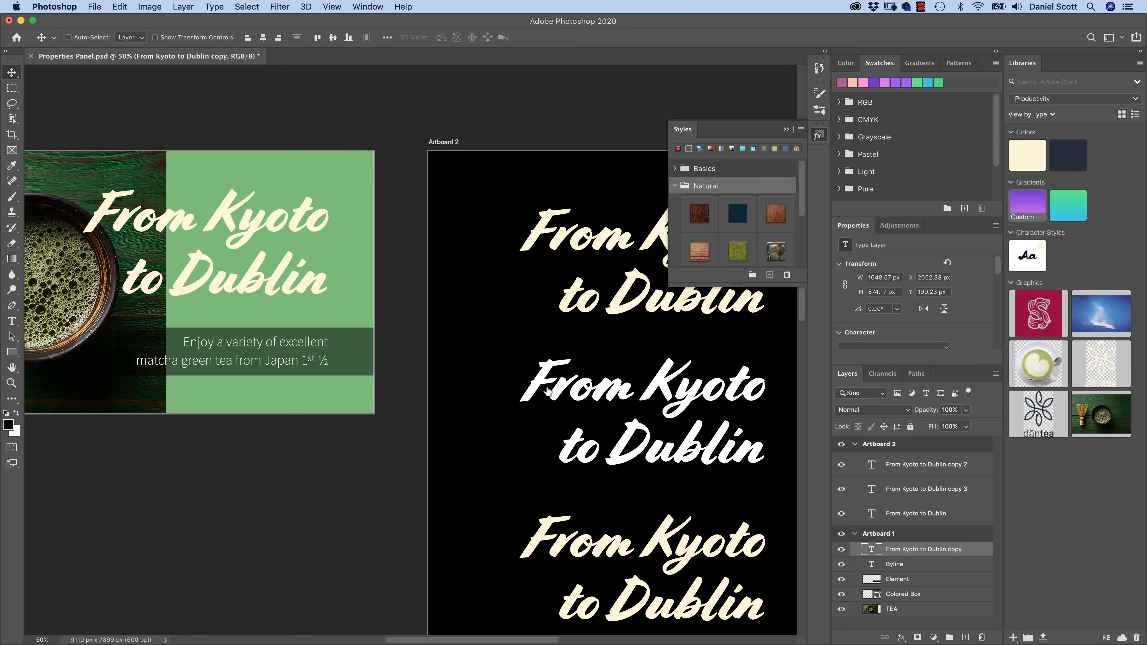
pyautogui.keyDown('alt'); pyautogui.click(939, 554); pyautogui.keyUp('alt')
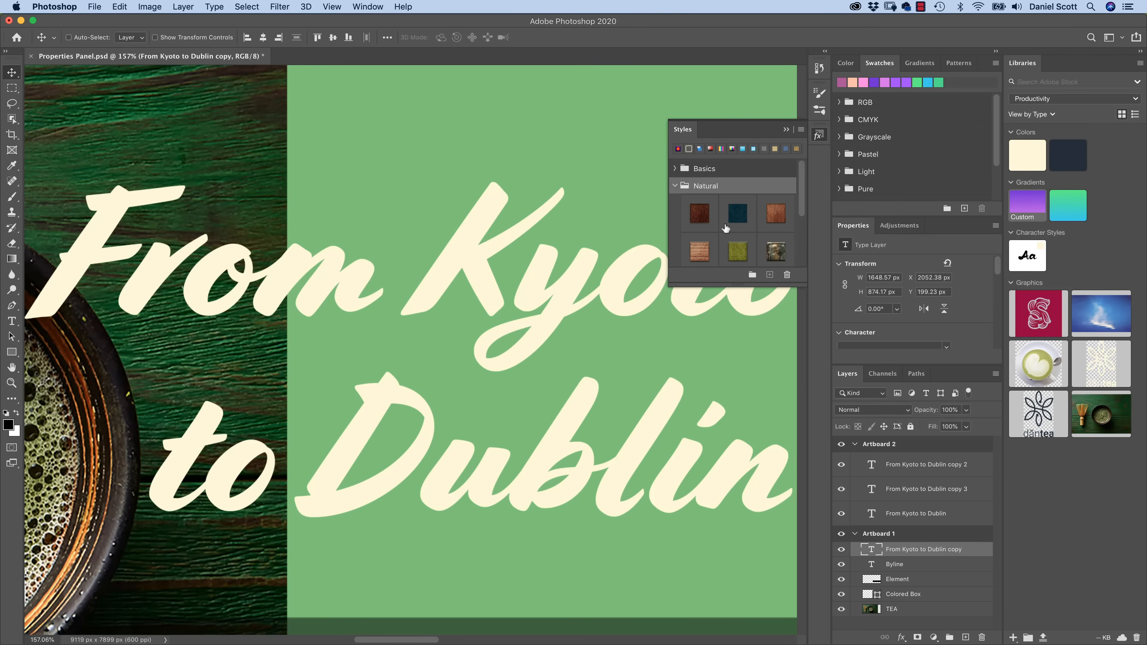
pyautogui.click(699, 215)
pyautogui.click(700, 252)
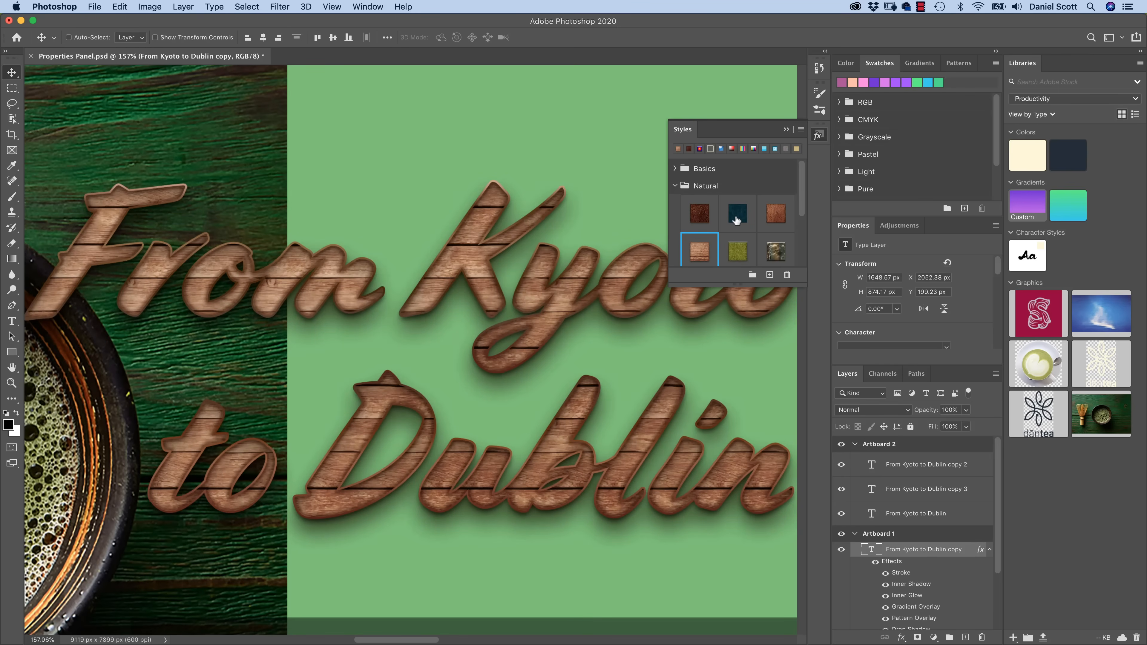
pyautogui.click(750, 257)
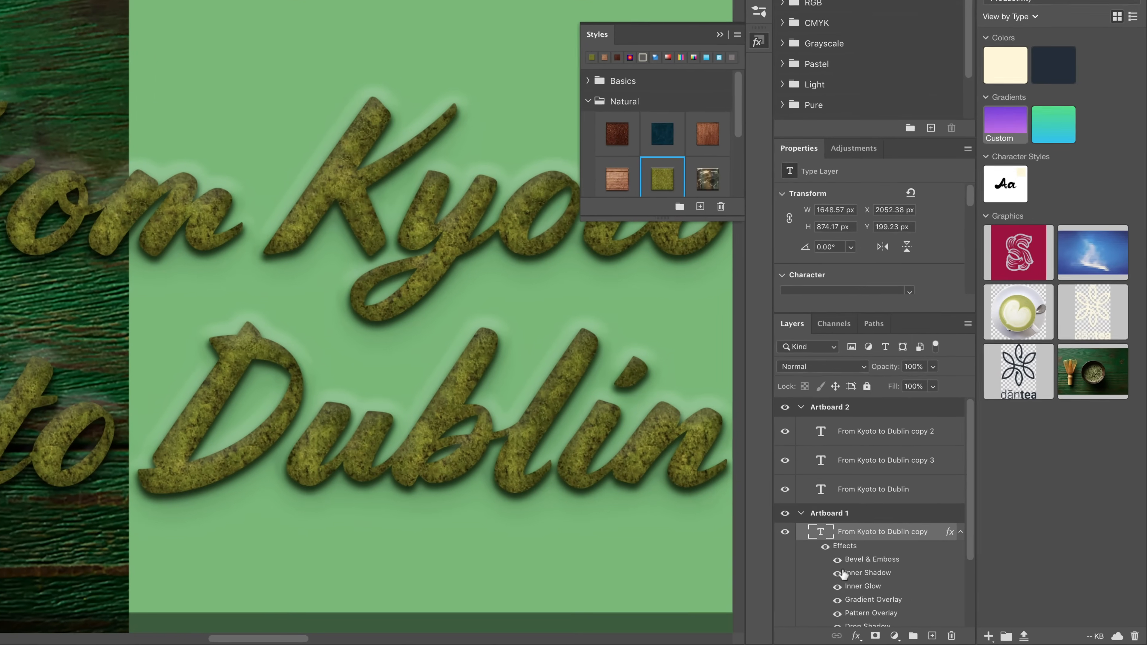
# - Hide the heading's Bevel & Emboss and second Drop Shadow effects, leaving the first Drop Shadow on
pyautogui.scroll(-5, 903, 601)
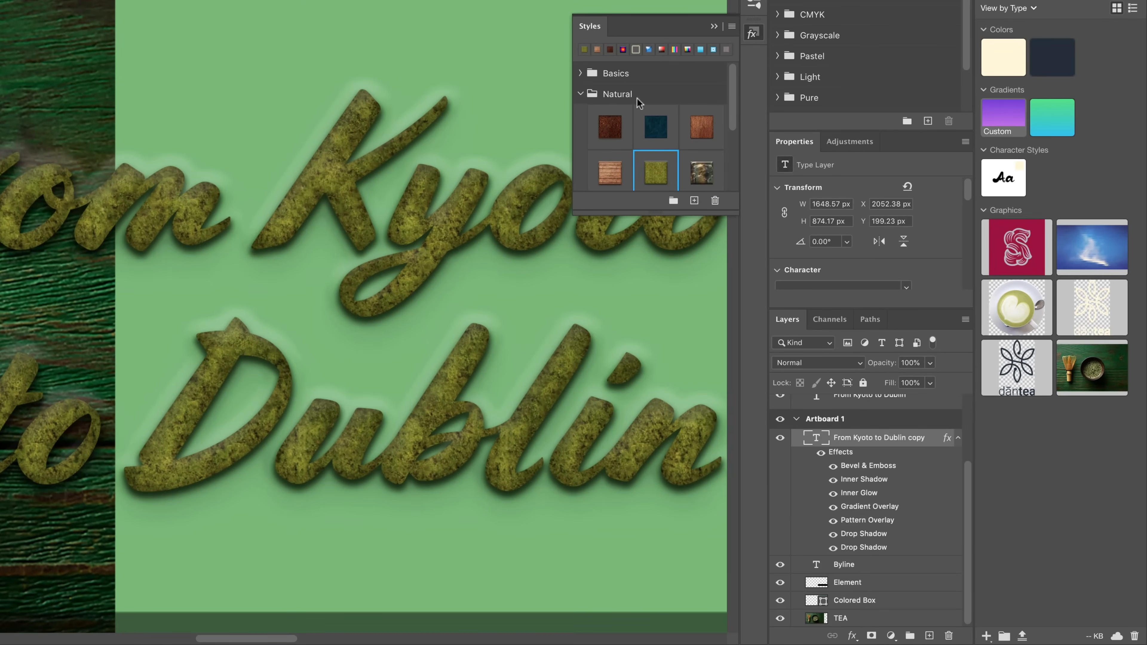
pyautogui.click(833, 535)
pyautogui.click(832, 547)
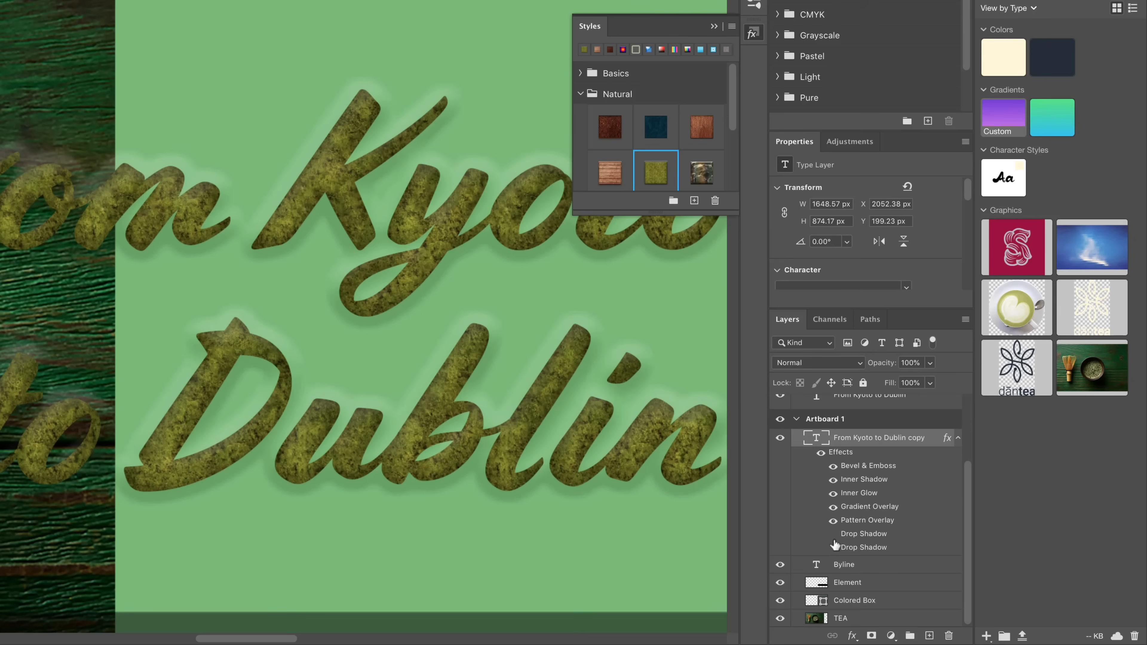
pyautogui.click(833, 466)
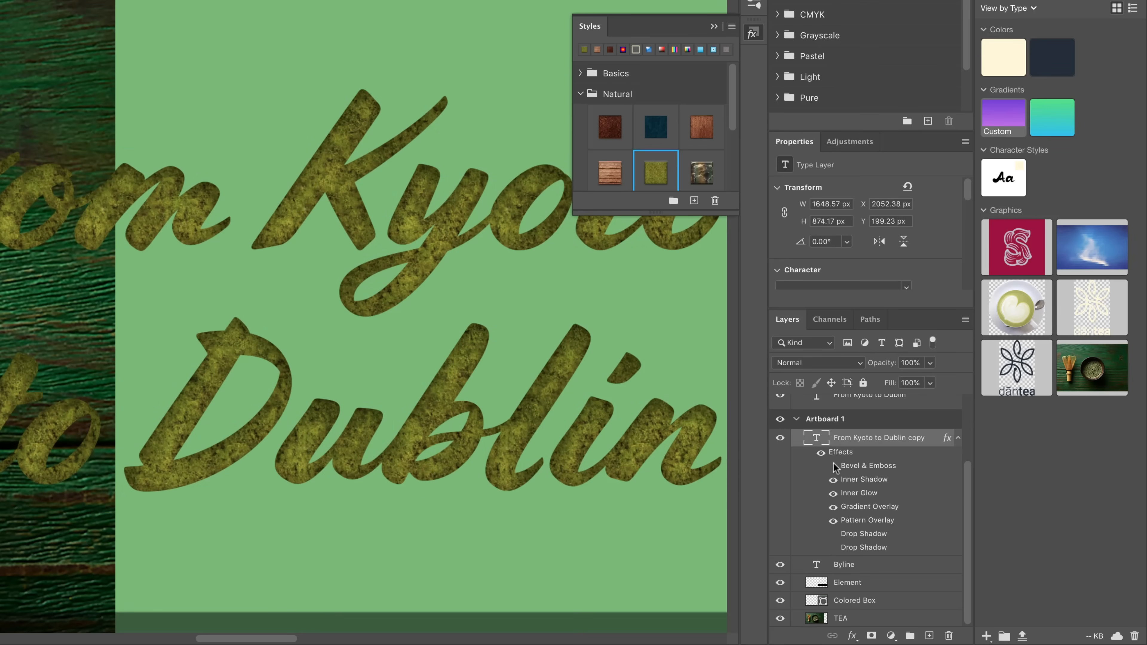
pyautogui.click(833, 535)
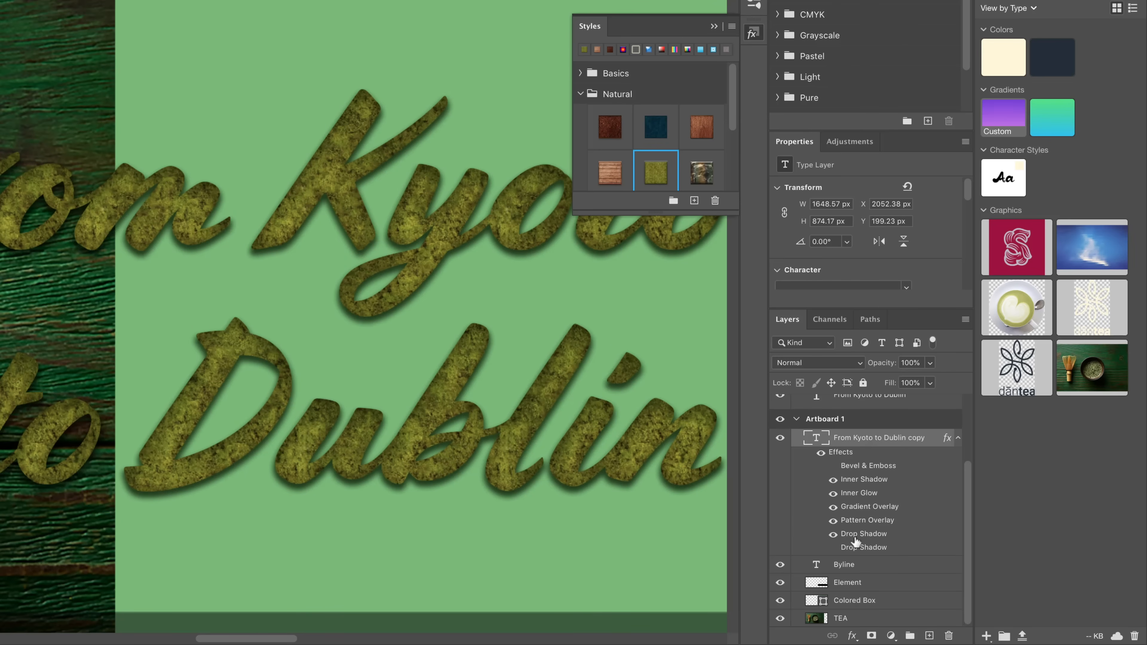
# - Set the heading's first Drop Shadow to distance 5 px, spread 0% and size 5 px, and lower its opacity
pyautogui.doubleClick(870, 532)
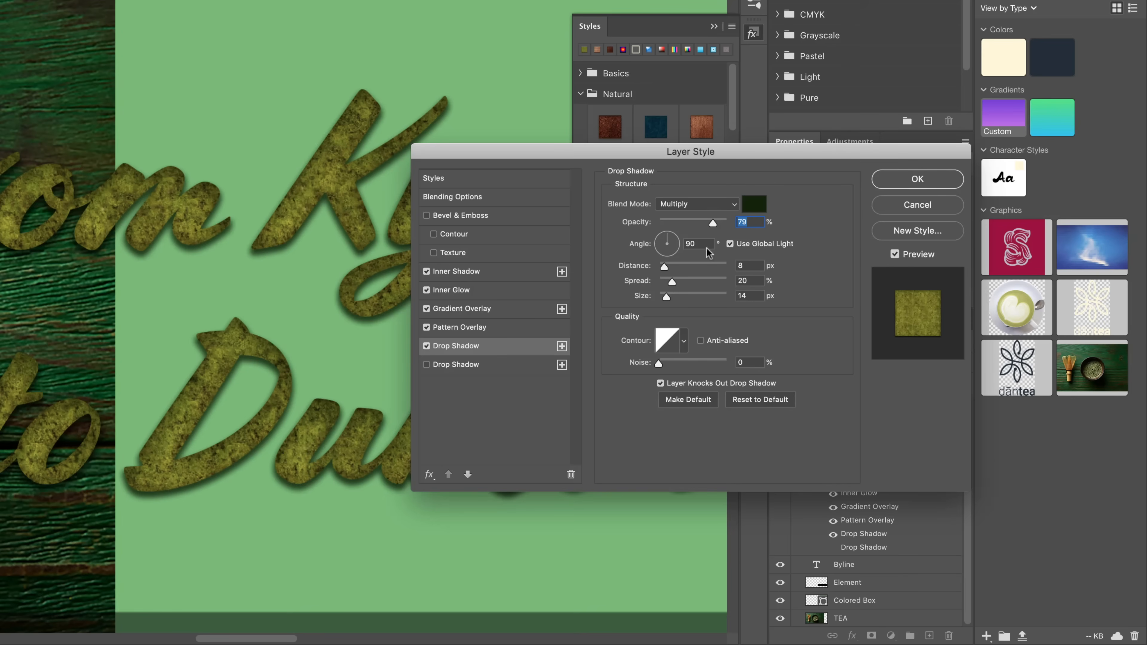
pyautogui.click(749, 266)
pyautogui.write('5')
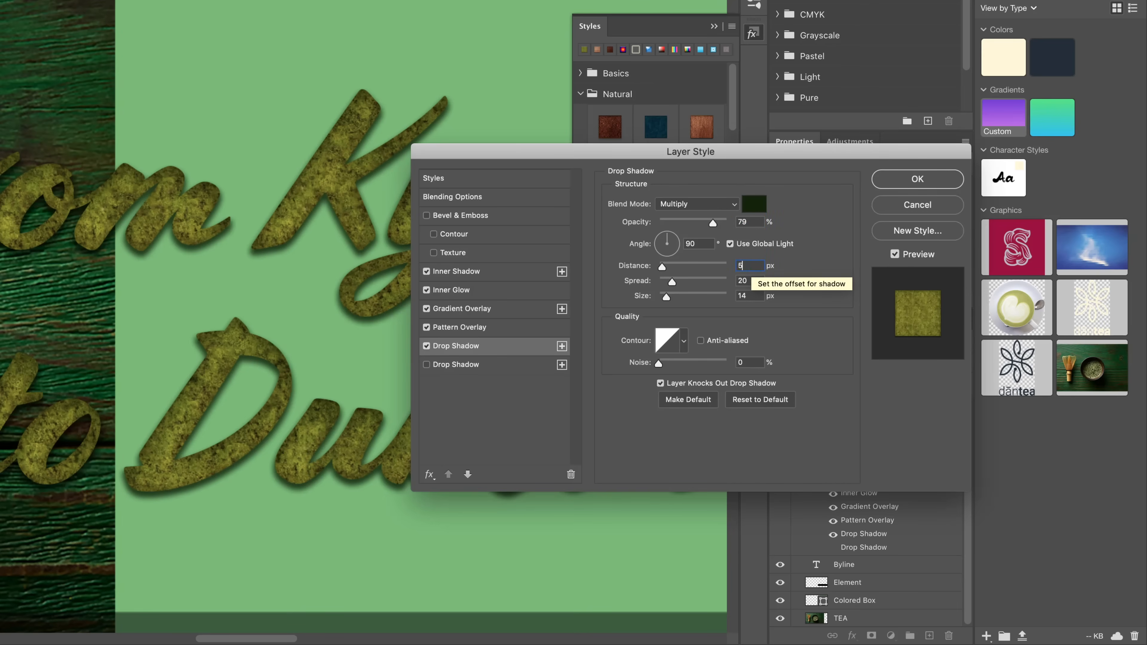
pyautogui.press('Tab')
pyautogui.write('0')
pyautogui.press('Tab')
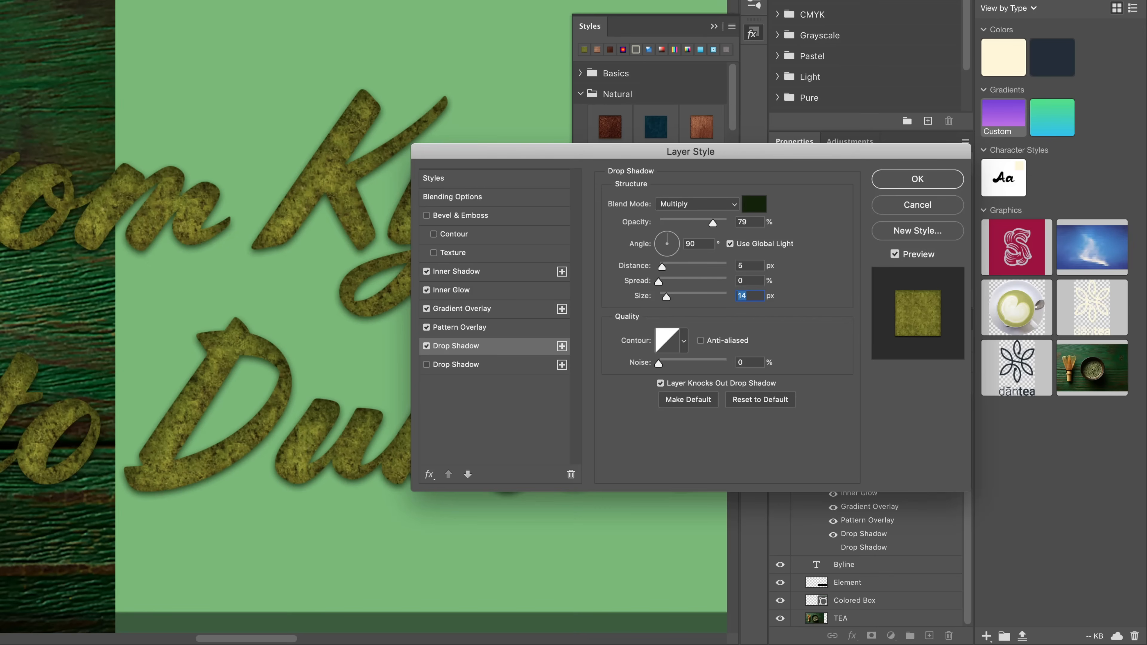
pyautogui.write('5')
pyautogui.press('Tab')
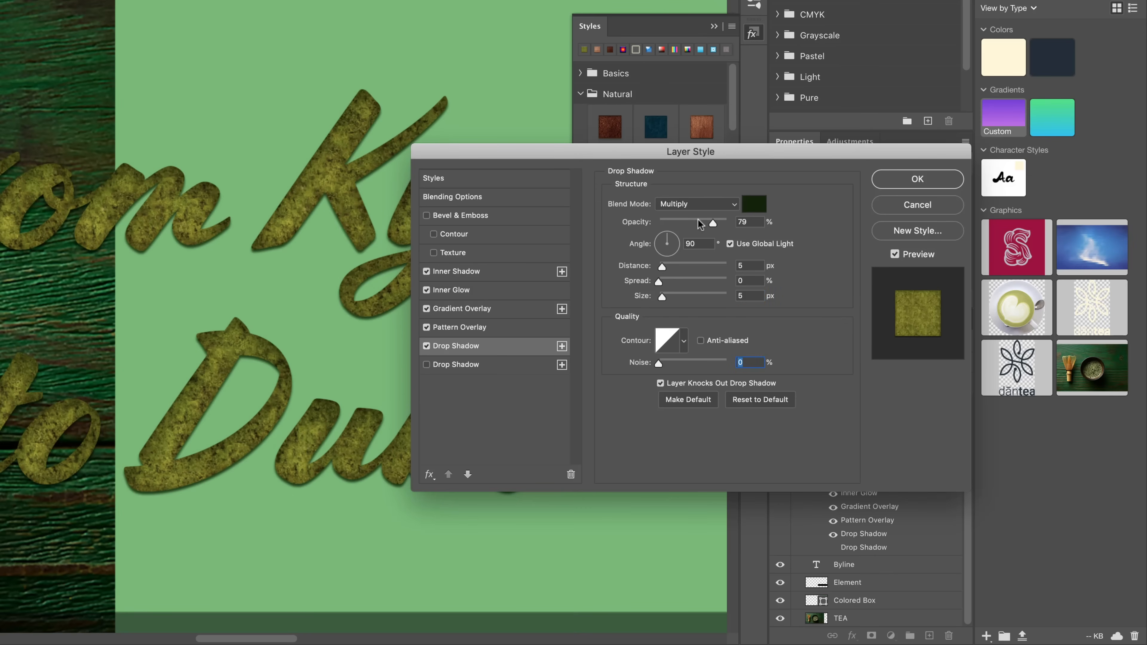
pyautogui.moveTo(712, 223); pyautogui.dragTo(698, 223)
pyautogui.click(903, 181)
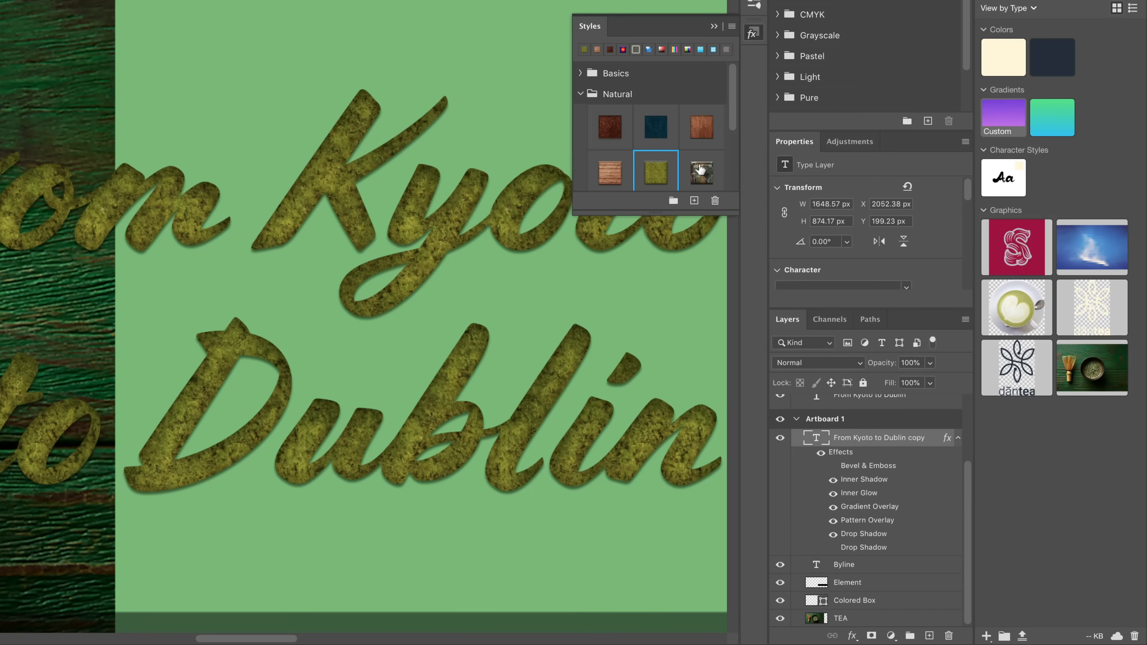
# - Compare the Bear, leopard and Tiger styles from the Fur group on the heading, ending with Bear
pyautogui.click(581, 94)
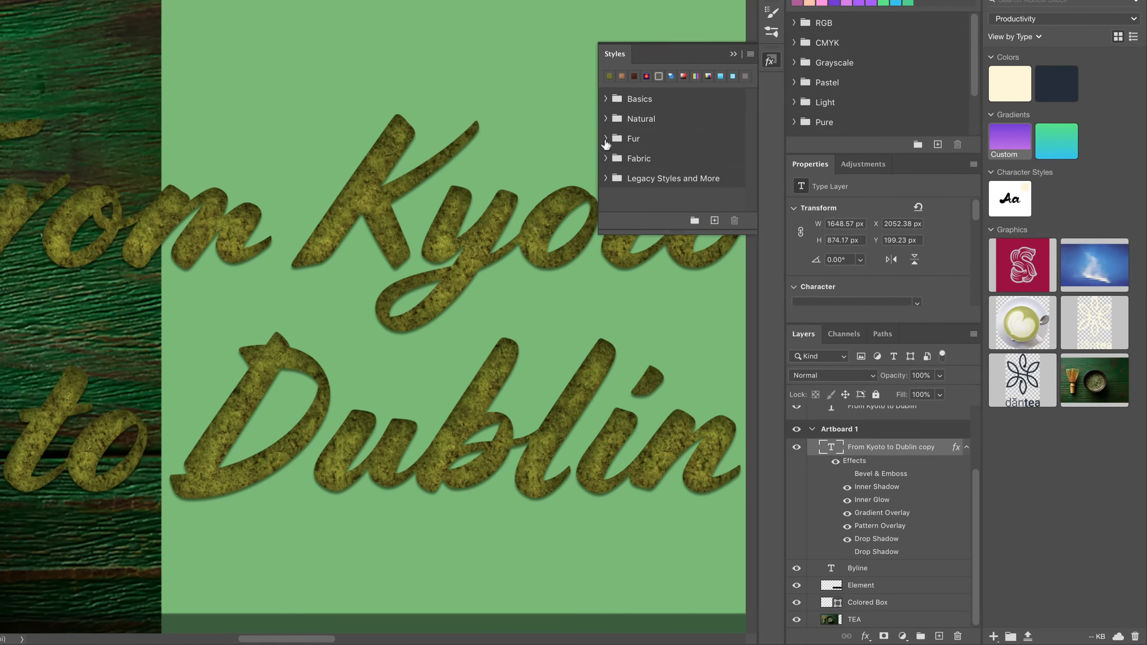
pyautogui.click(581, 115)
pyautogui.click(701, 234)
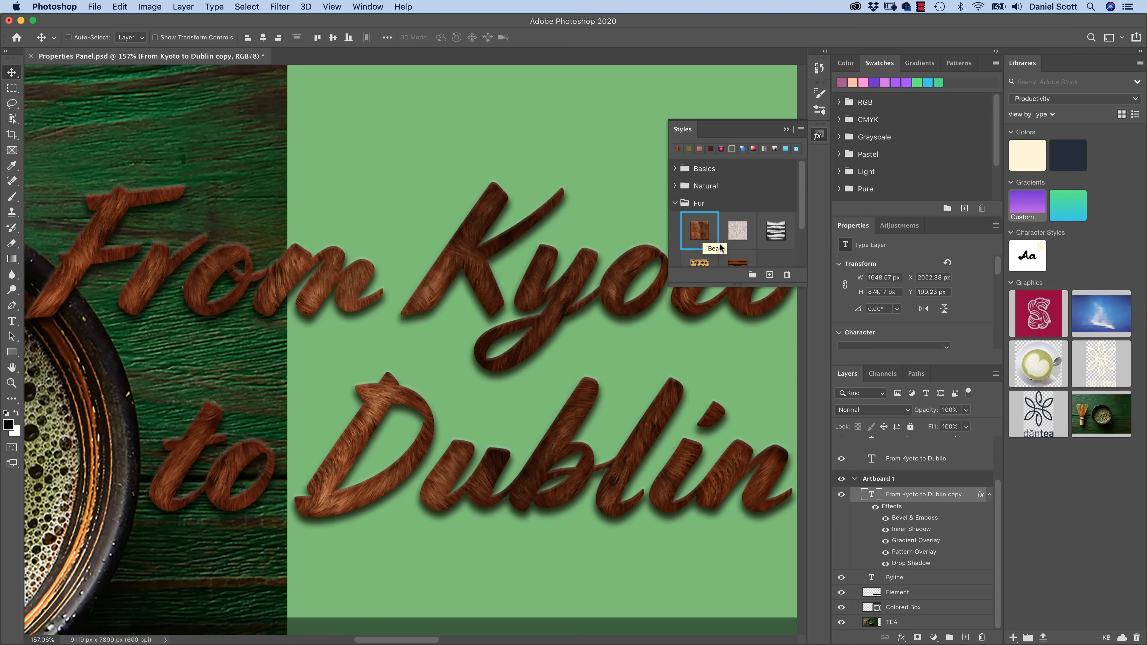
pyautogui.scroll(-2, 720, 247)
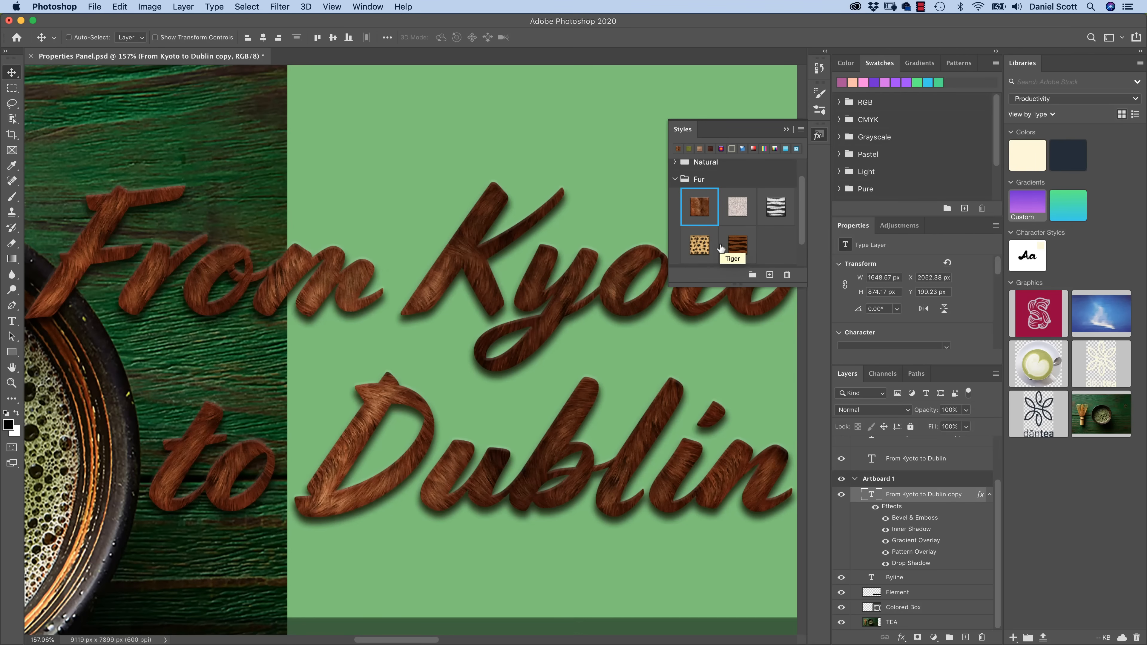
pyautogui.click(698, 249)
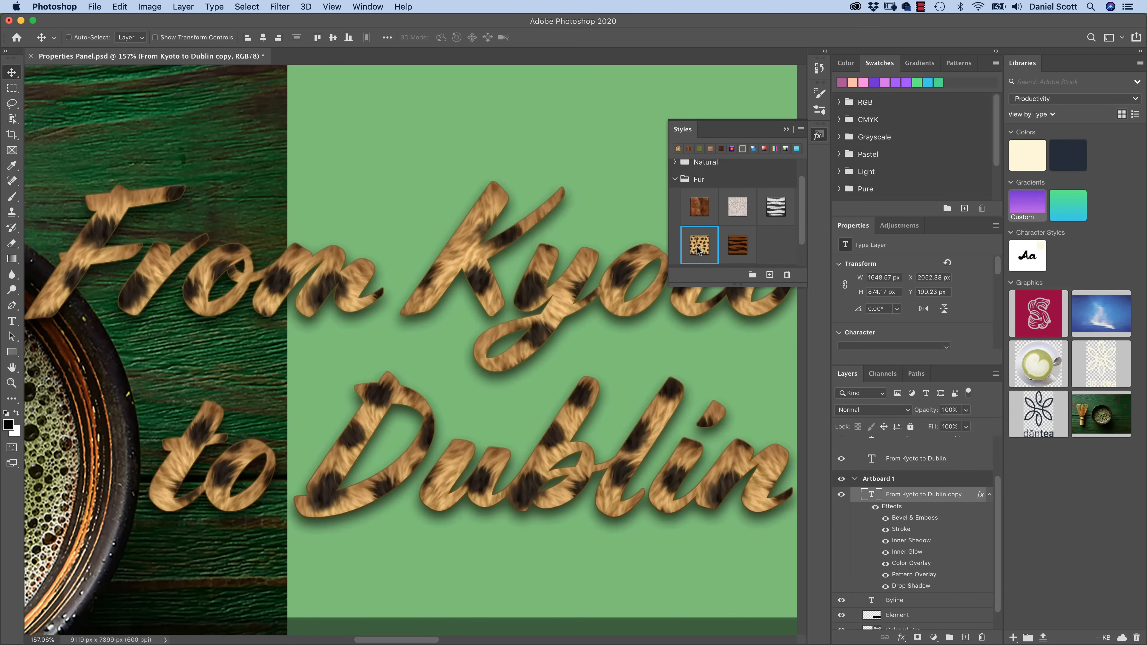
pyautogui.click(738, 244)
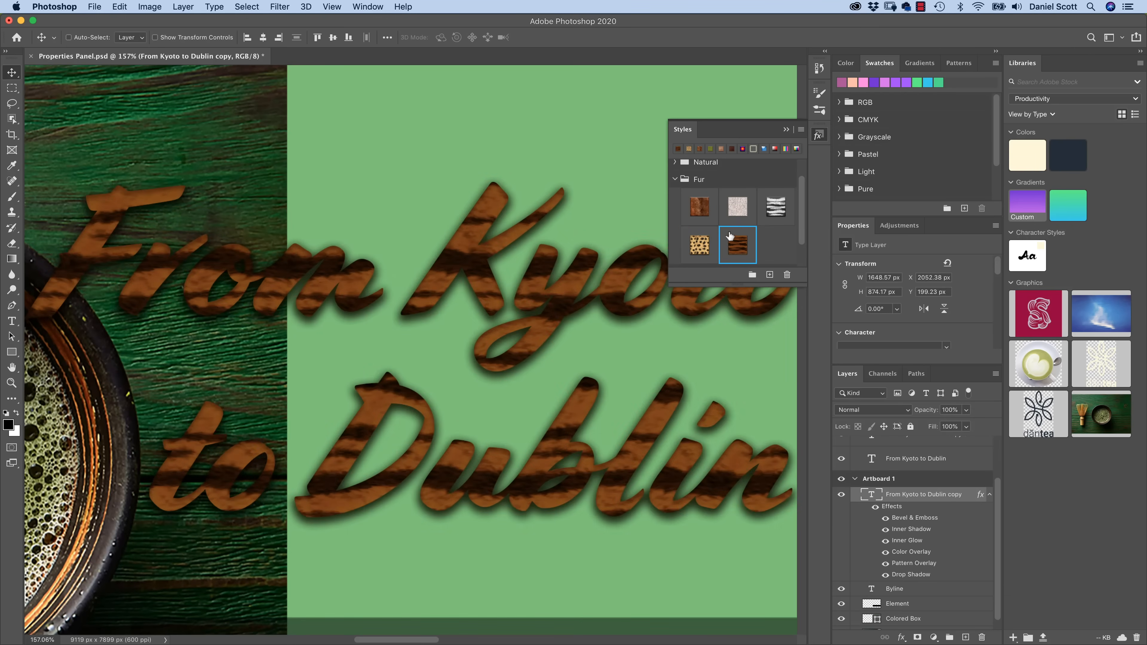
pyautogui.click(698, 236)
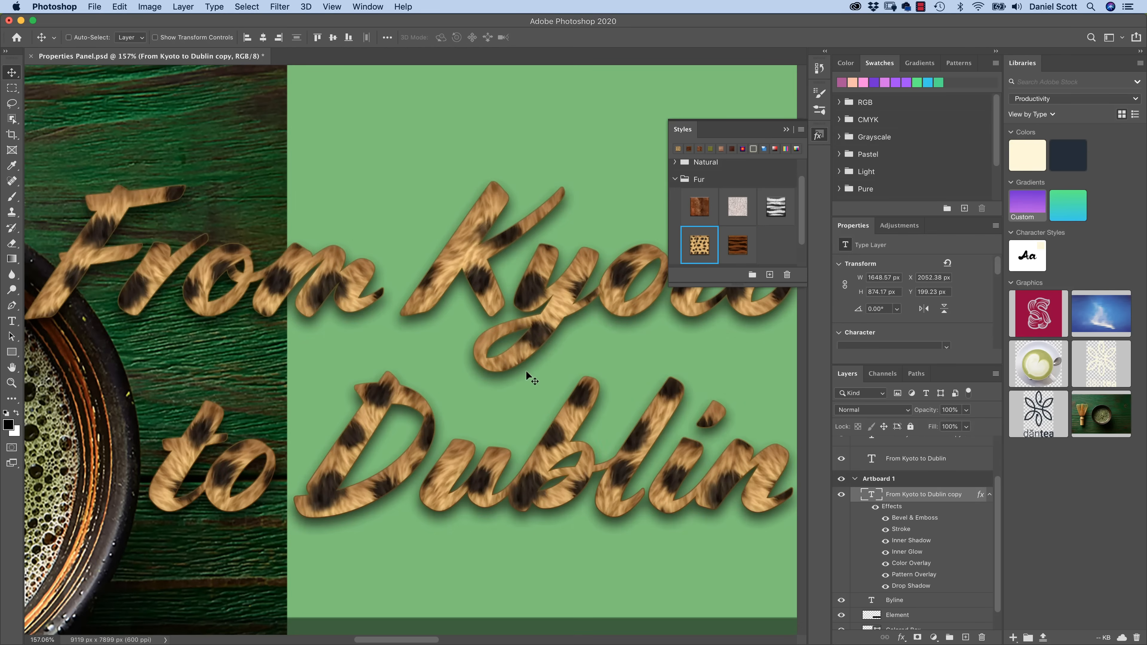
pyautogui.click(701, 206)
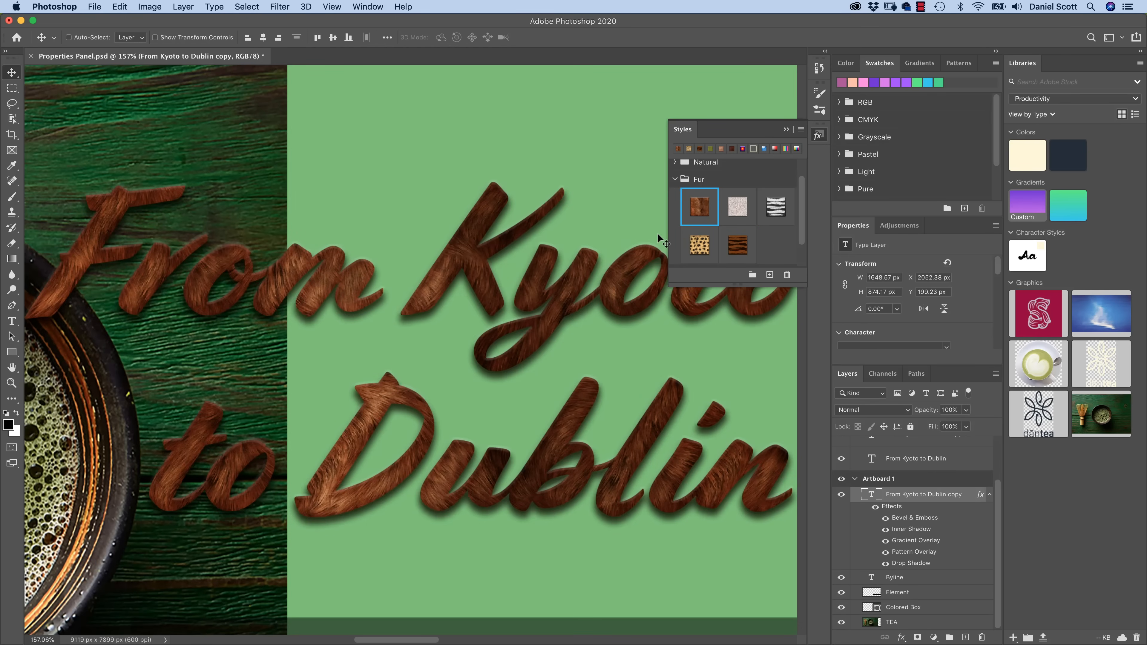
# - Apply the blue denim style from the Fabric group to the Artboard 1 heading
pyautogui.click(675, 179)
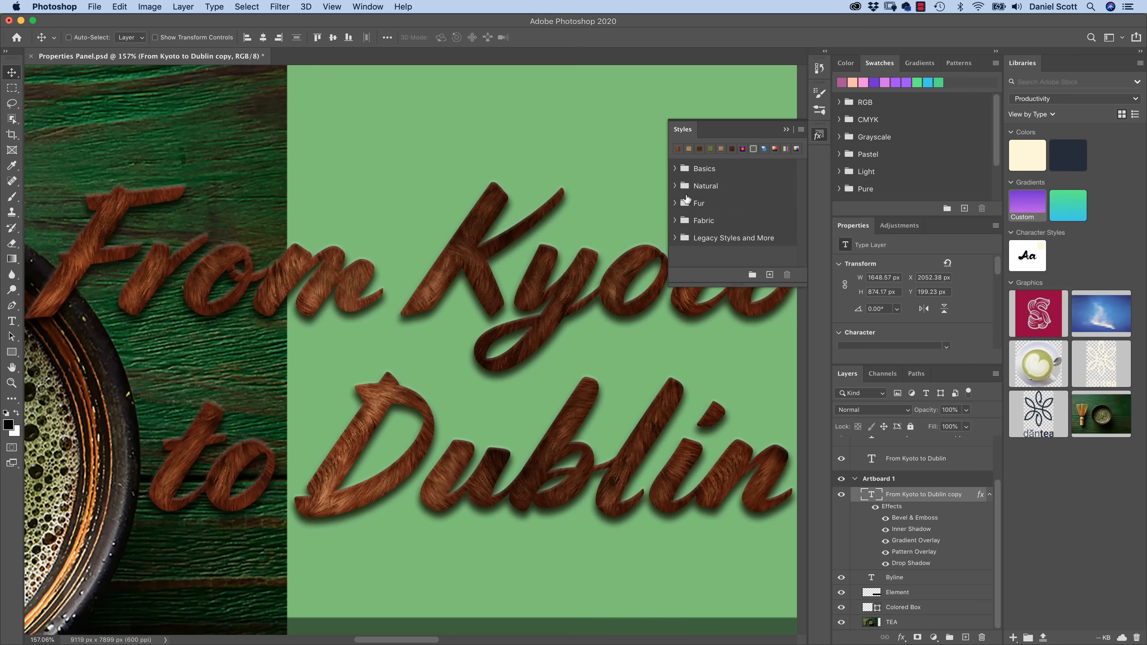
pyautogui.click(675, 220)
pyautogui.click(699, 248)
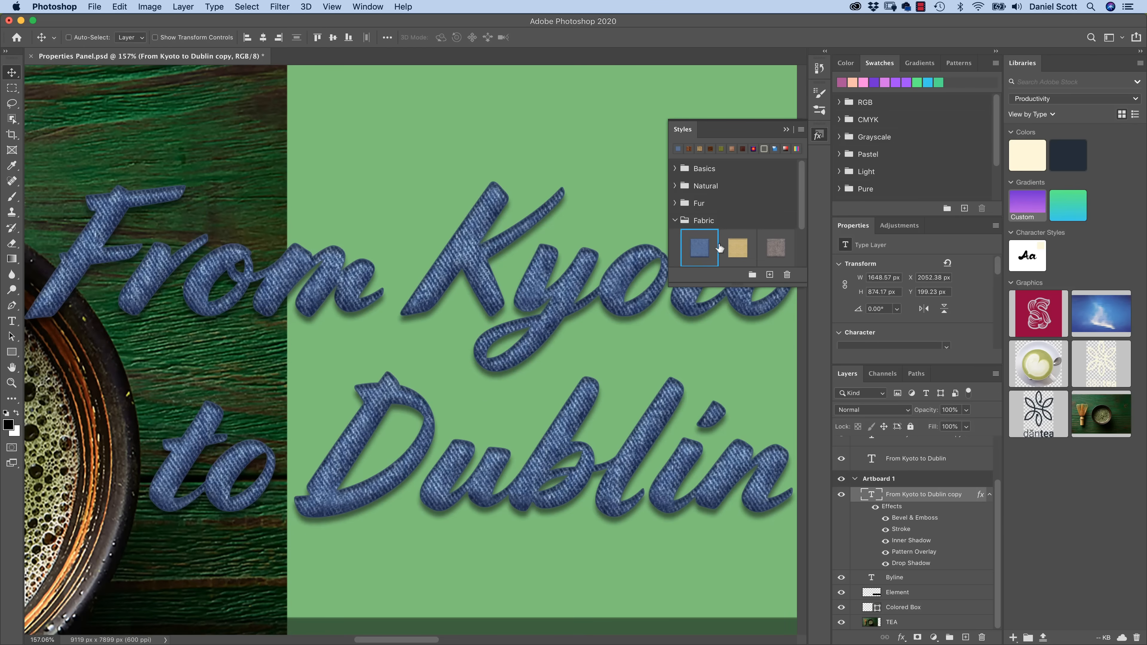
# - Try the tan woven Fabric style on the Artboard 1 heading, then apply the grey knit style from the same group
pyautogui.click(738, 250)
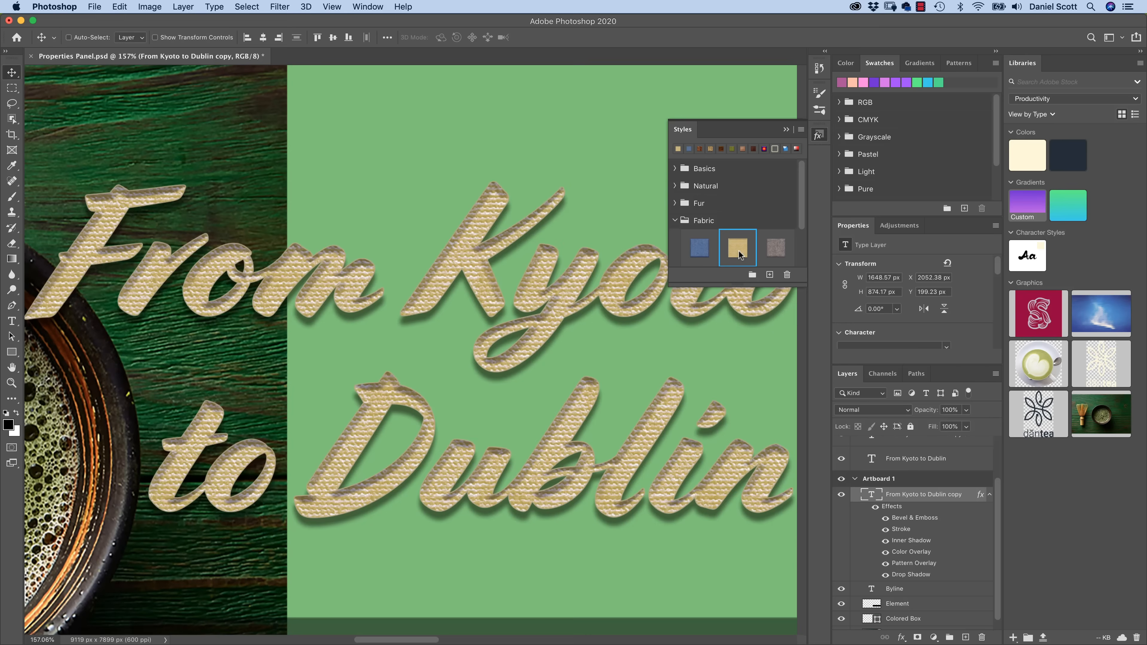
pyautogui.click(776, 248)
pyautogui.scroll(-3, 763, 240)
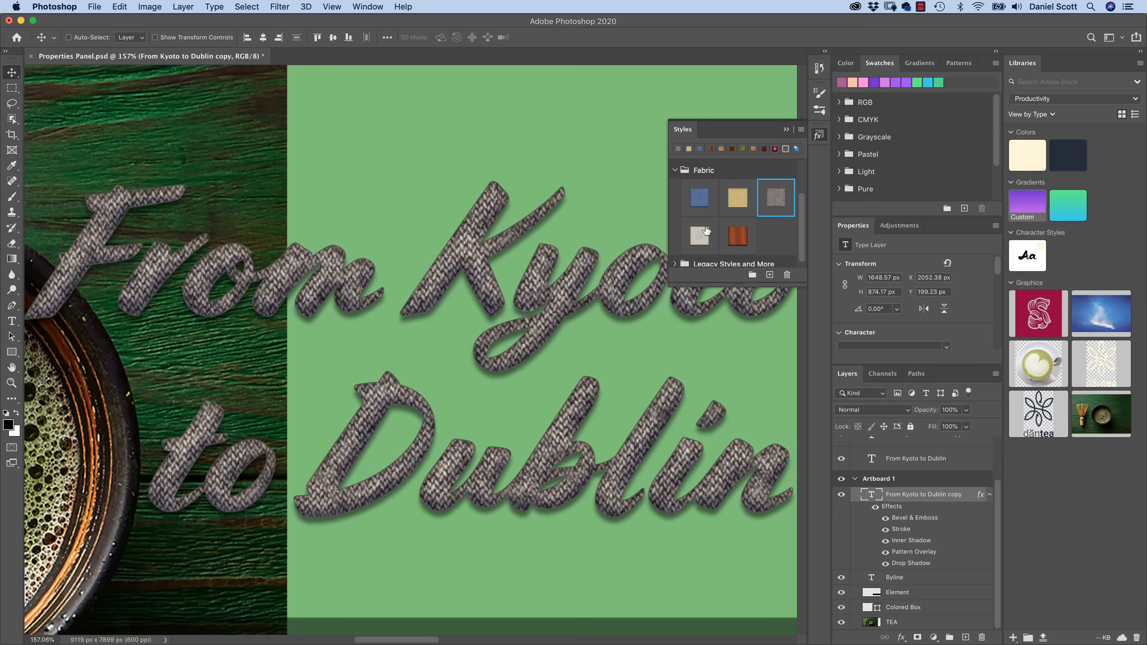
pyautogui.scroll(-1, 743, 253)
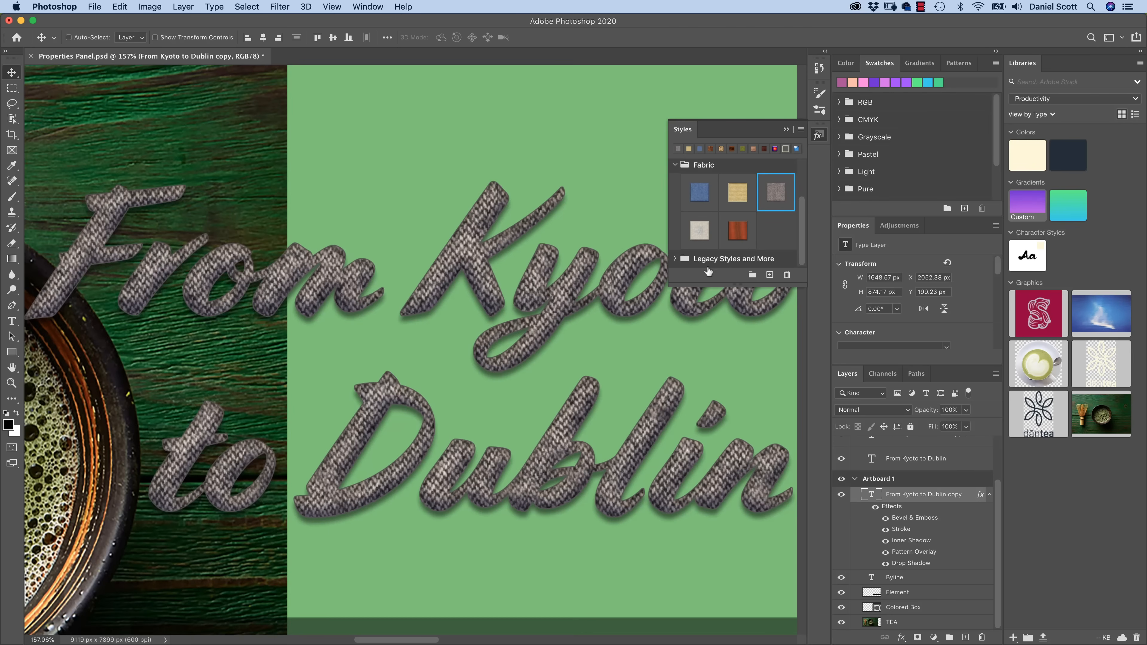
pyautogui.click(801, 130)
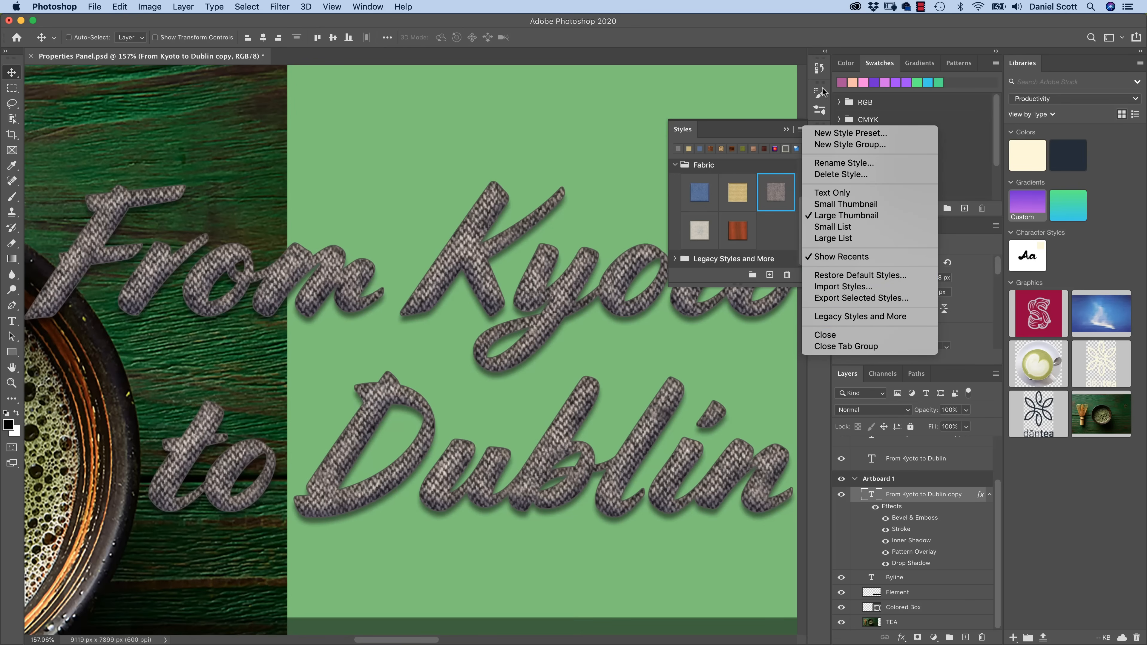
pyautogui.click(760, 133)
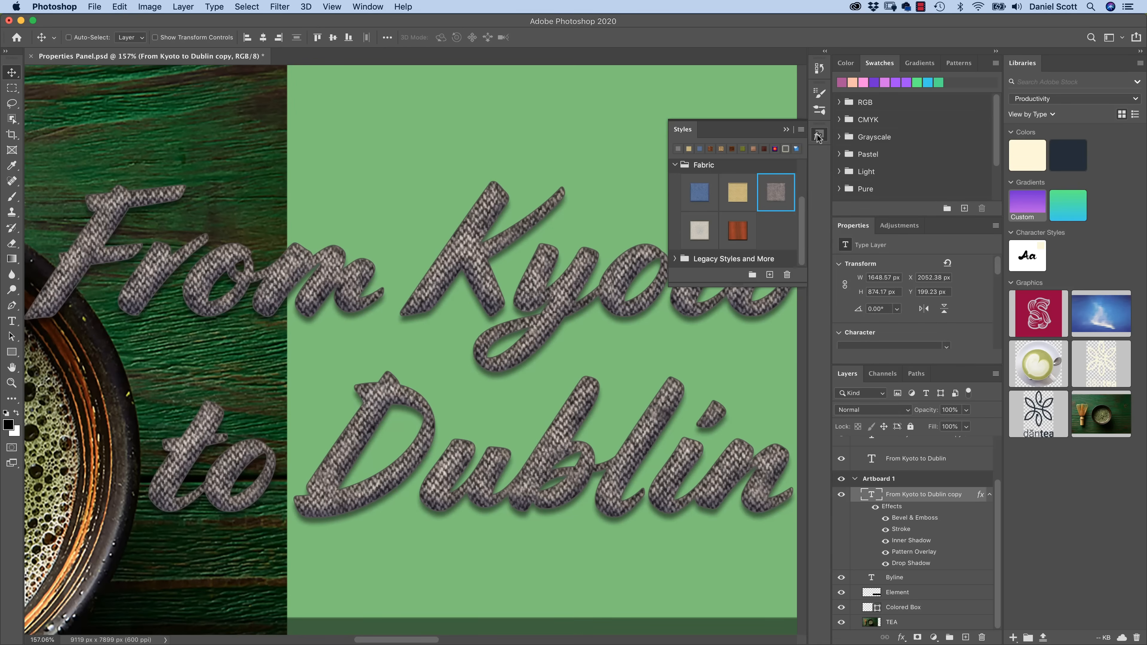
pyautogui.click(368, 6)
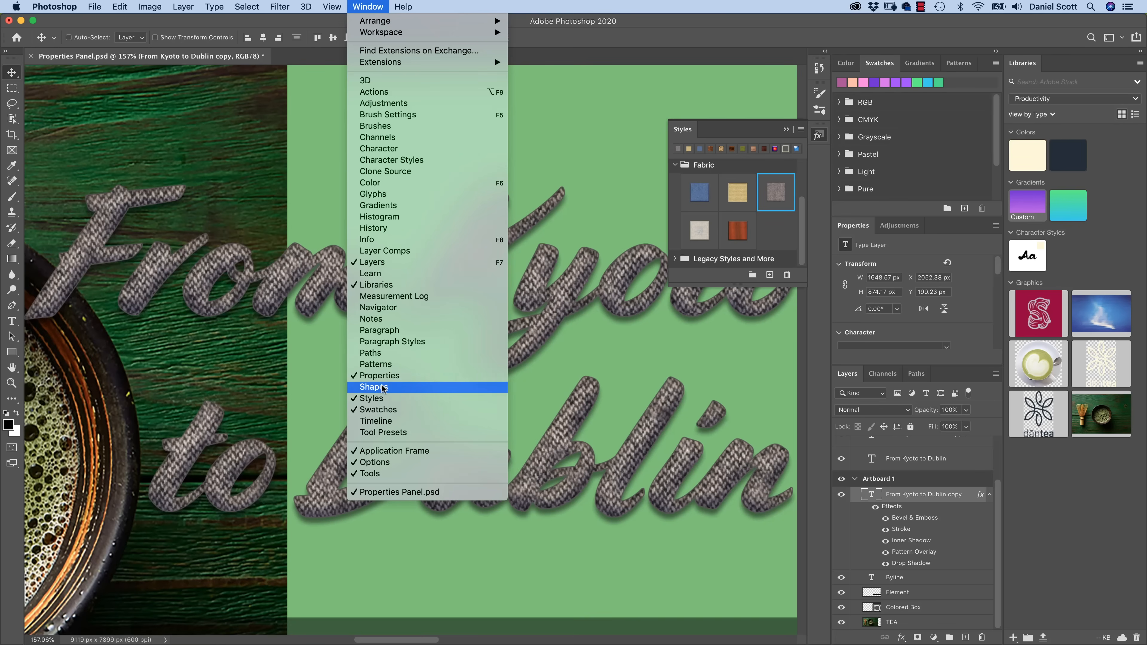
pyautogui.click(367, 8)
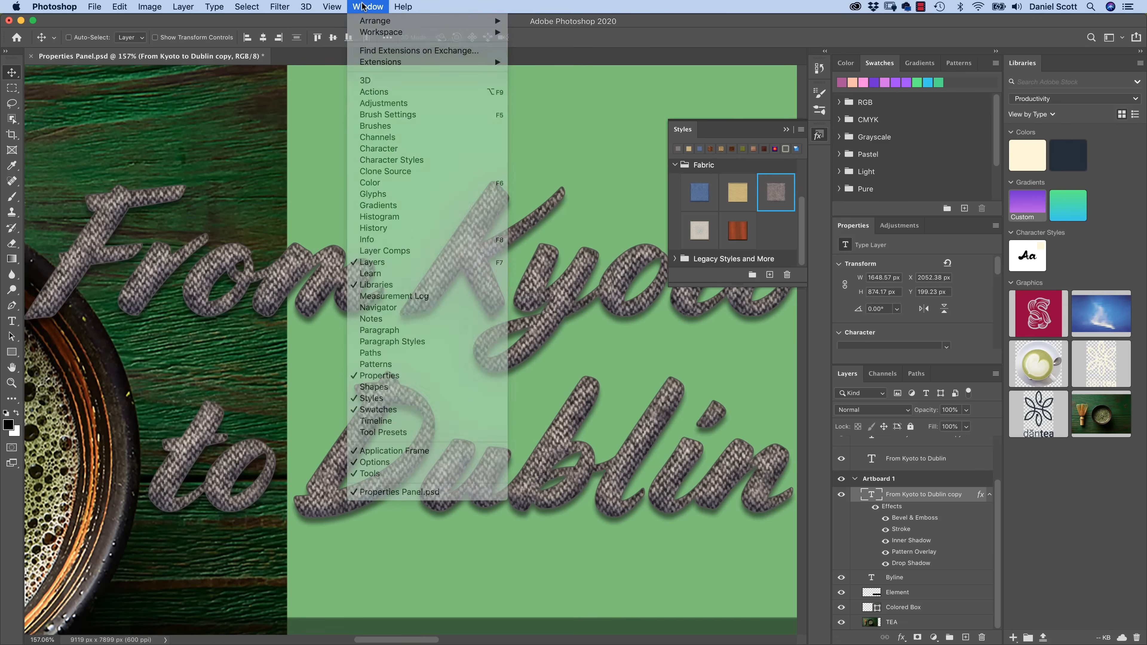
# - Collapse the Styles panel and select the top From Kyoto to Dublin heading on Artboard 2
pyautogui.click(818, 136)
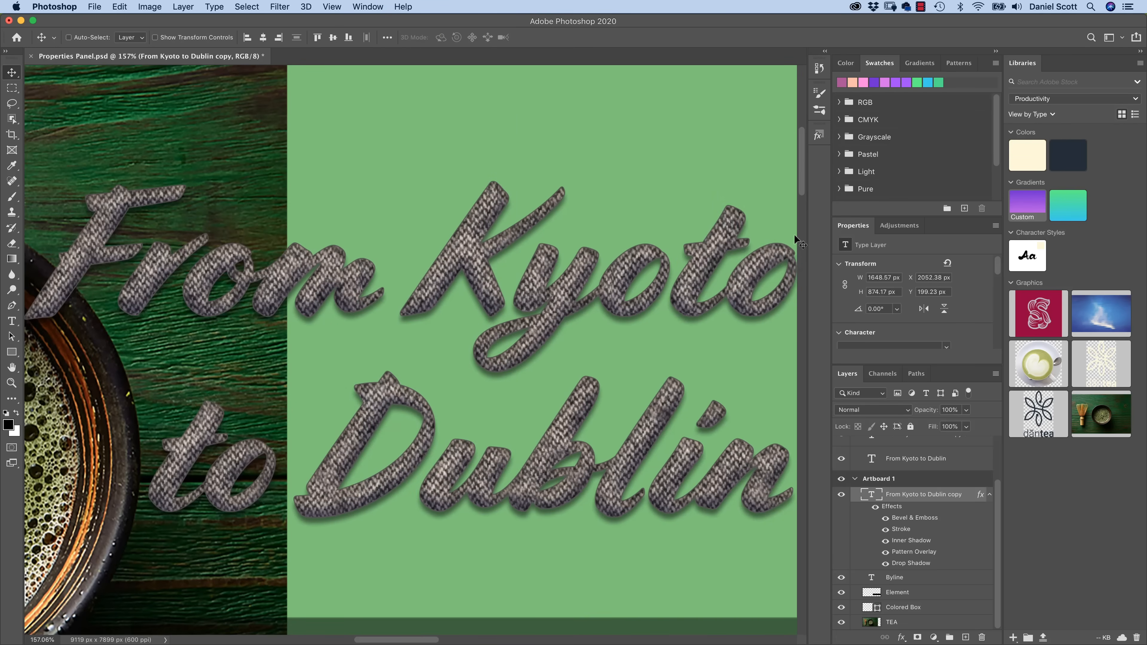
pyautogui.hscroll(15, 750, 251)
pyautogui.hscroll(3, 750, 253)
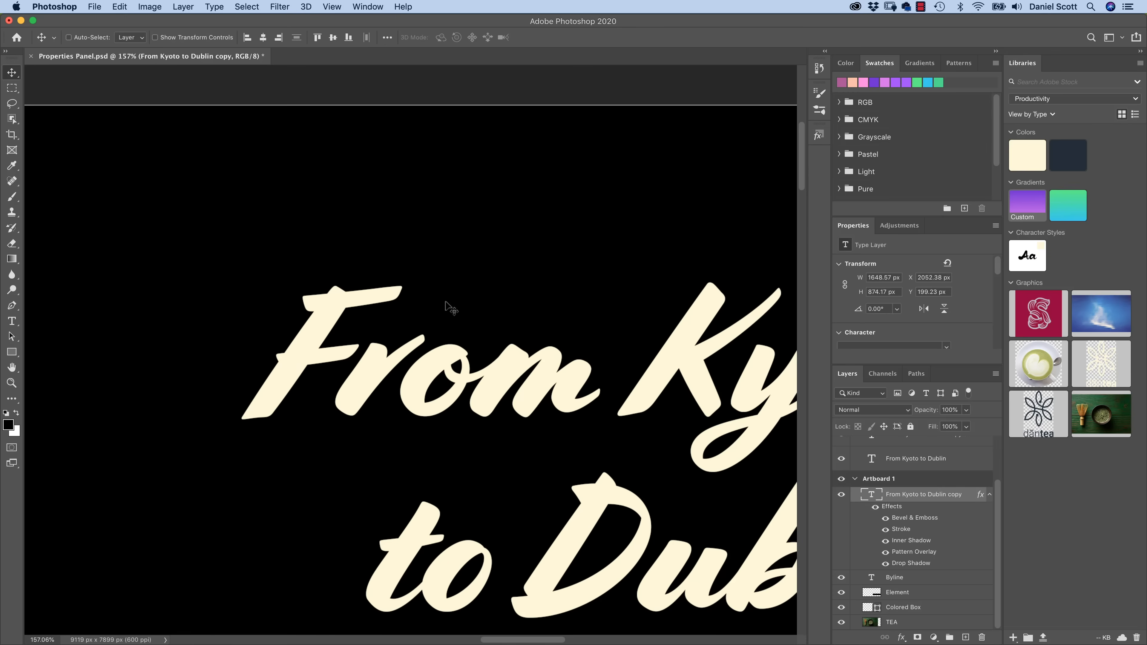
pyautogui.click(854, 452)
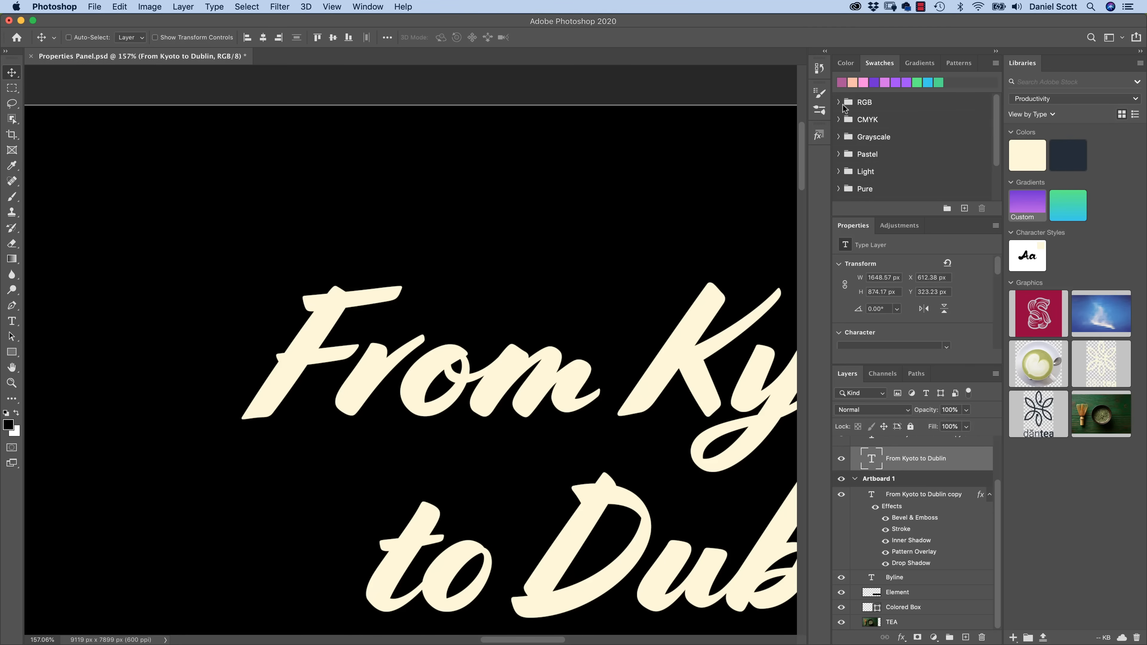
# - Recolour the selected Artboard 2 heading with Pastel swatches, trying the greens and yellow-orange and ending with light orange
pyautogui.scroll(-1, 874, 134)
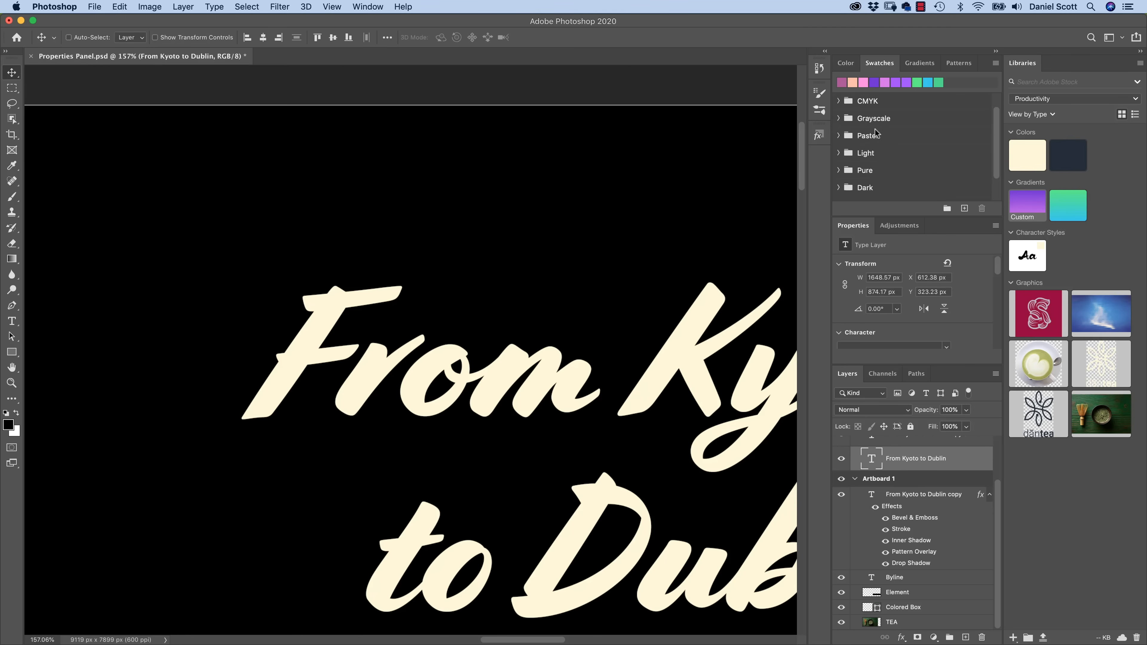
pyautogui.click(838, 136)
pyautogui.scroll(-1, 880, 142)
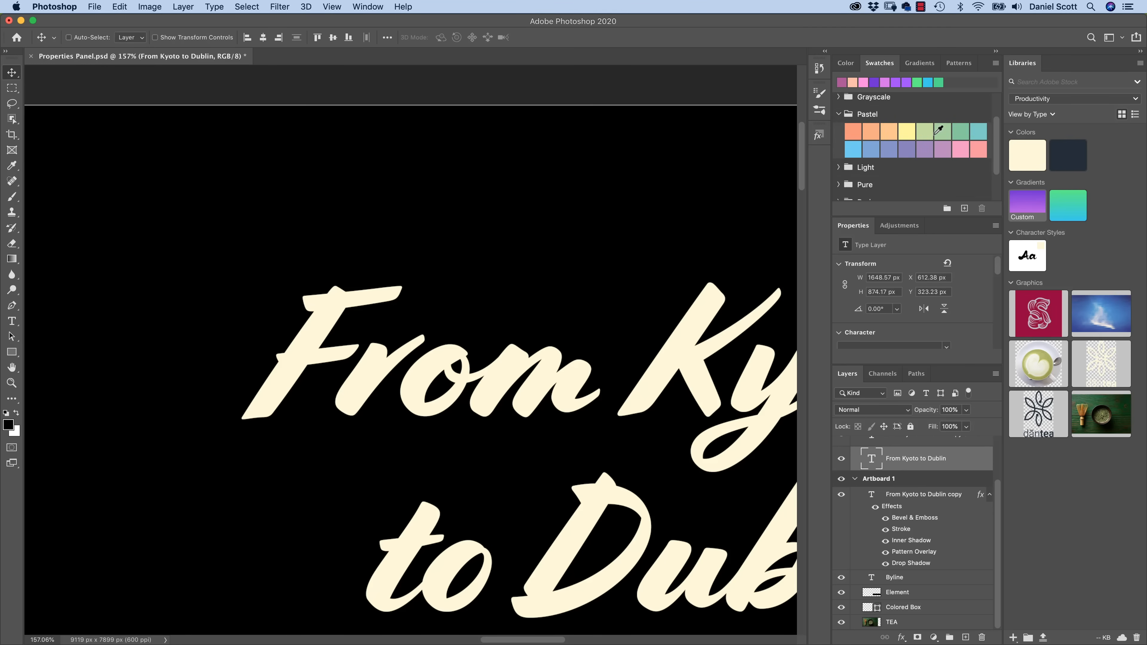
pyautogui.click(926, 132)
pyautogui.click(942, 132)
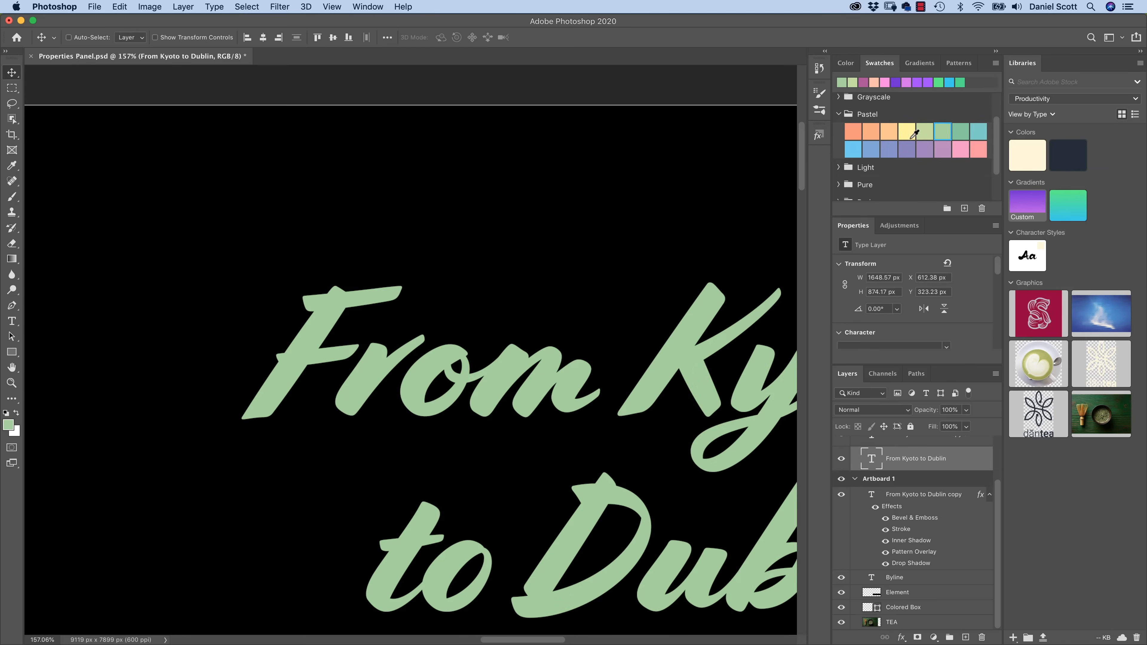
pyautogui.click(889, 132)
pyautogui.click(871, 133)
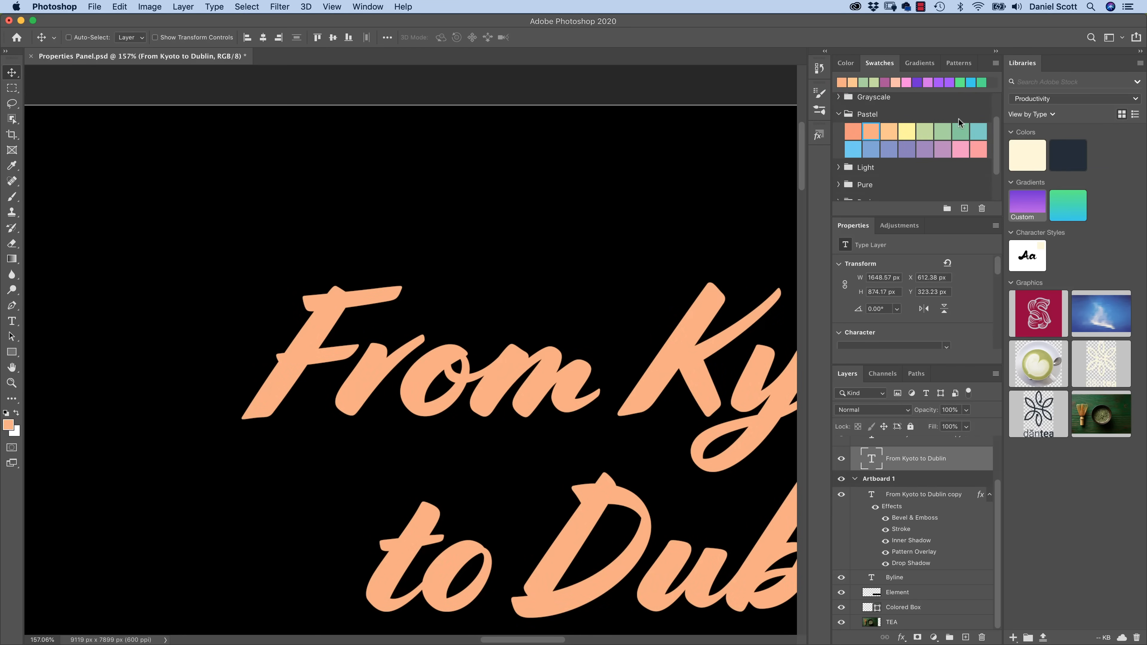
# - Look through the Pale and Darker swatch groups for other heading colours
pyautogui.click(838, 114)
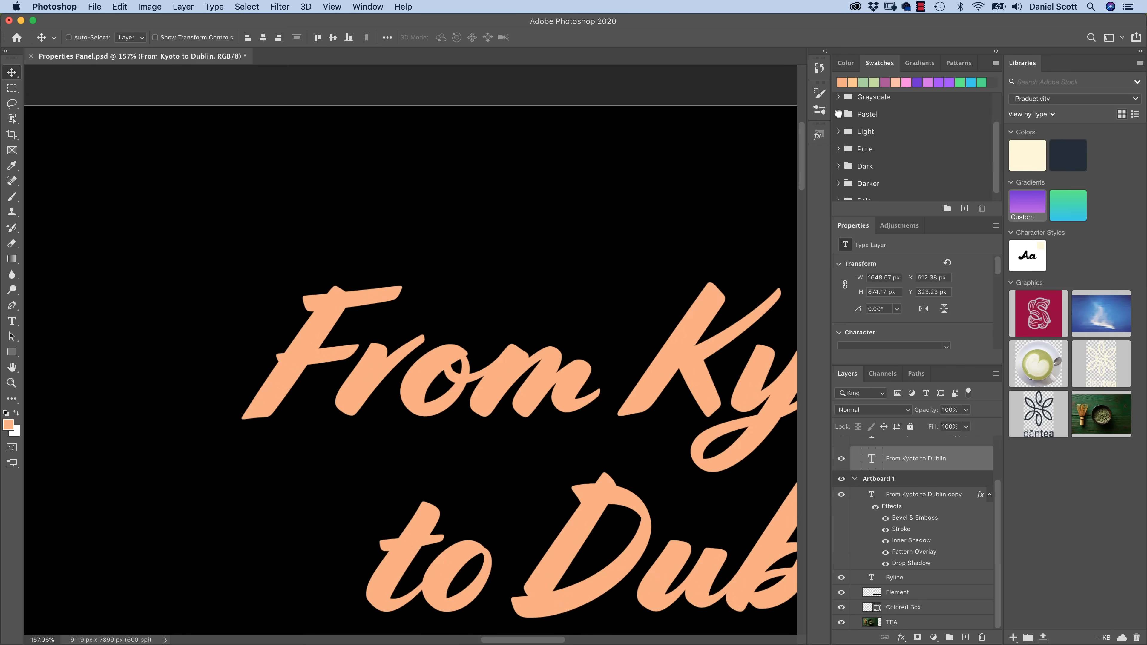
pyautogui.scroll(-1, 840, 149)
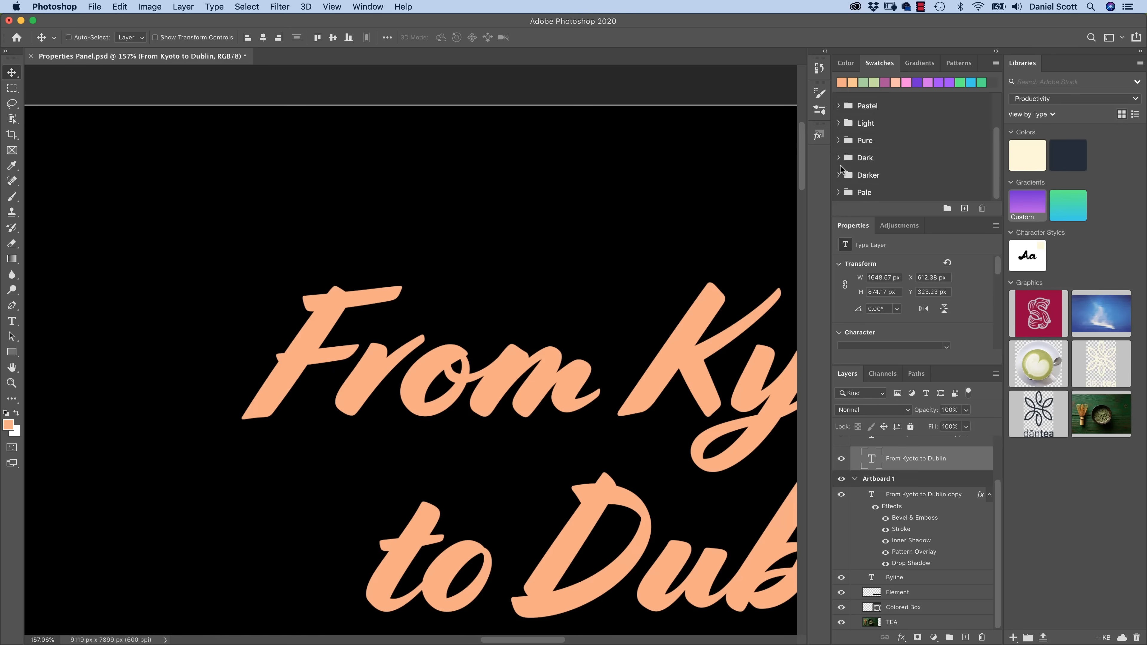
pyautogui.click(839, 192)
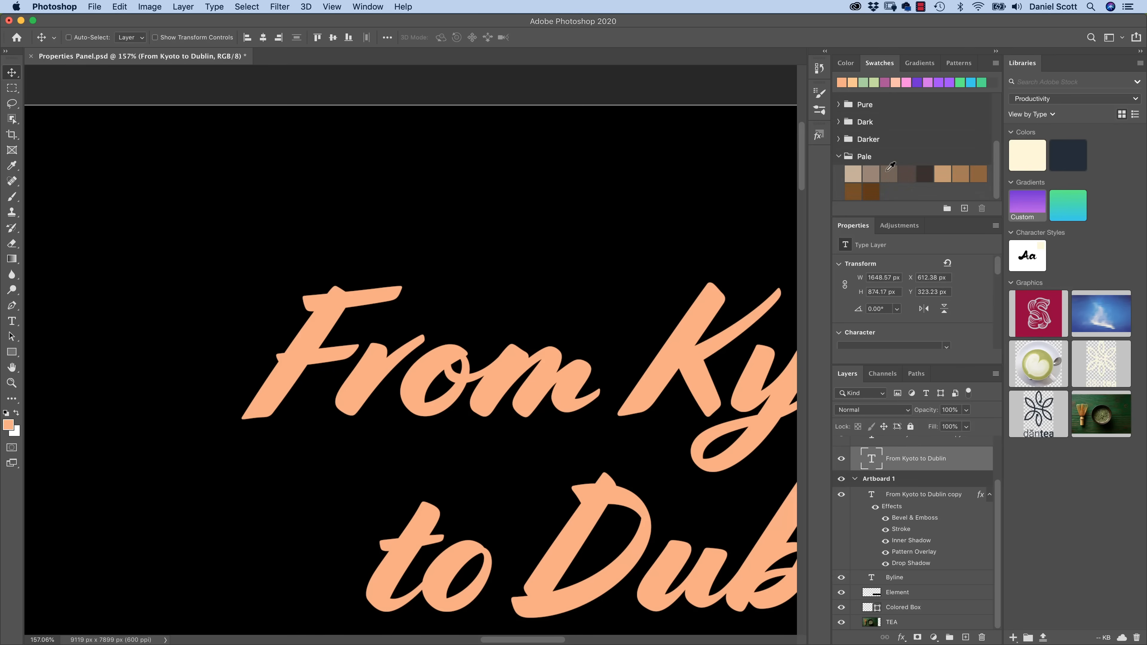
pyautogui.click(838, 157)
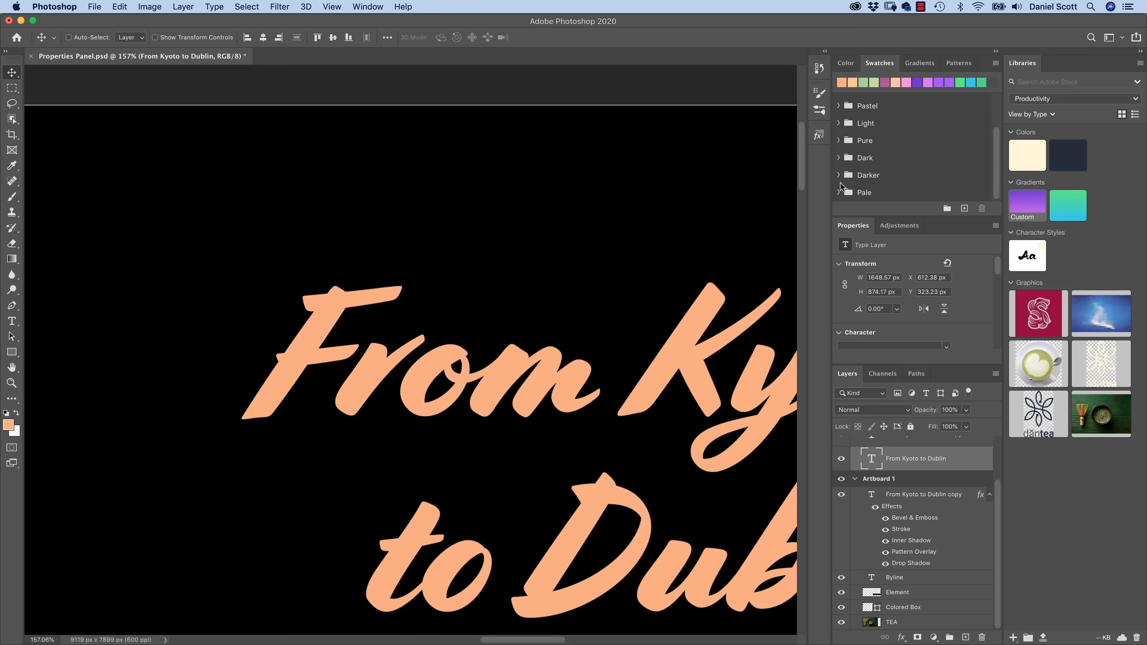
pyautogui.click(838, 175)
pyautogui.click(838, 175)
pyautogui.click(839, 192)
pyautogui.scroll(-2, 914, 151)
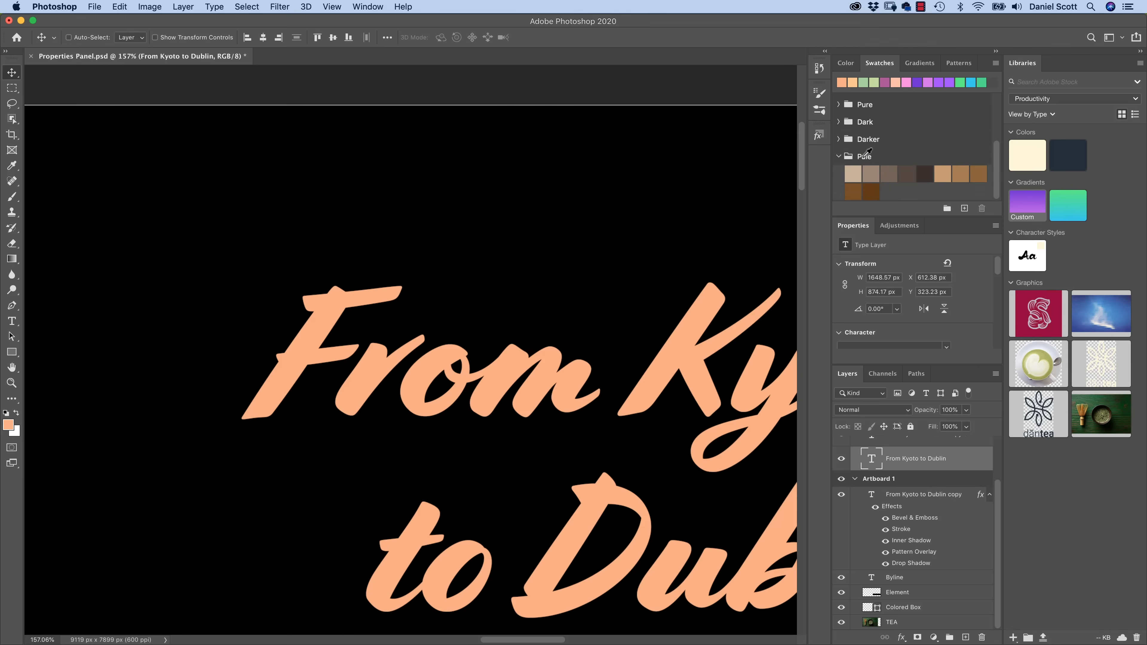
pyautogui.click(837, 157)
pyautogui.scroll(3, 840, 153)
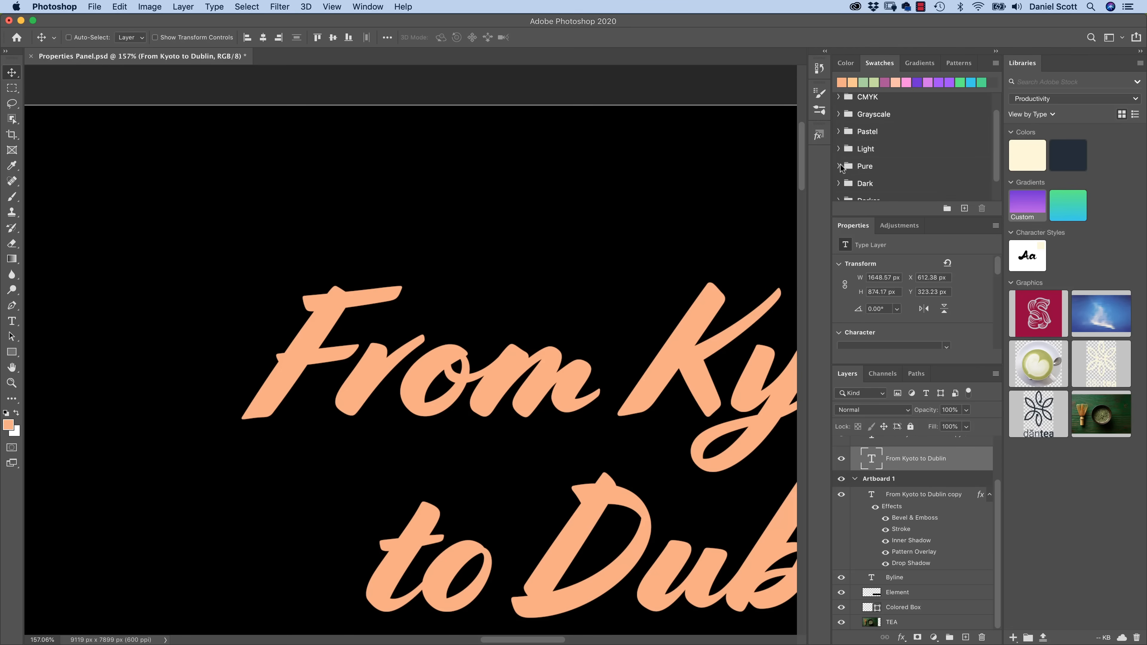
# - Recolour the Artboard 2 heading with the last pinkish-red swatch in the Pure group, comparing it with the neighbouring magenta
pyautogui.click(839, 167)
pyautogui.scroll(-3, 896, 173)
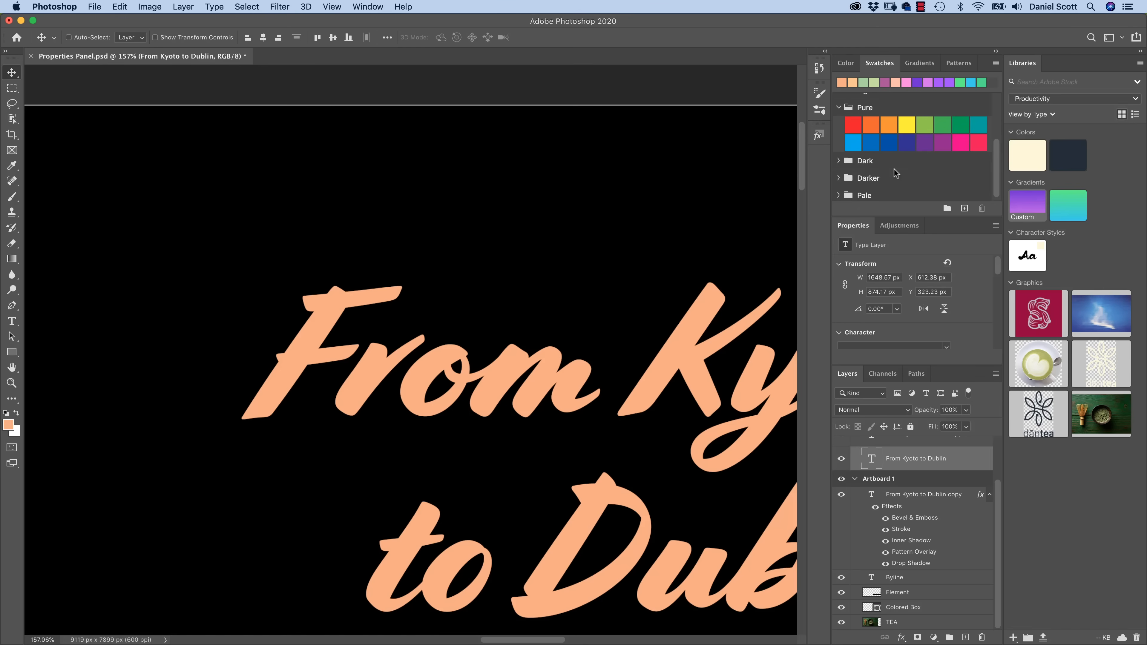
pyautogui.click(978, 142)
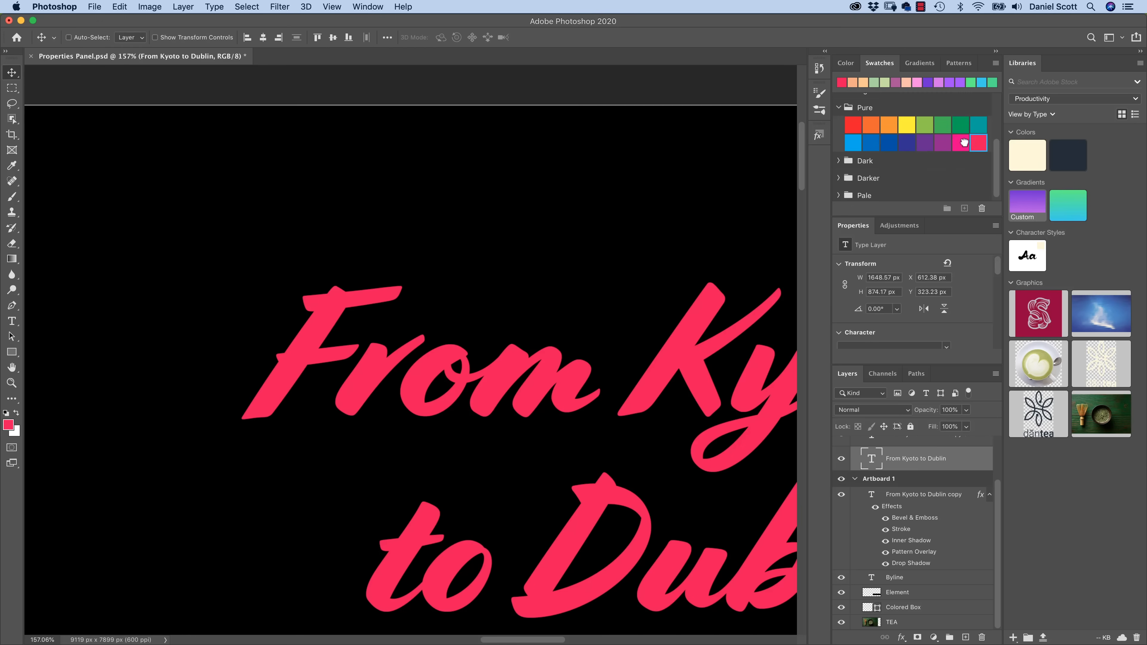
pyautogui.click(961, 142)
pyautogui.click(978, 142)
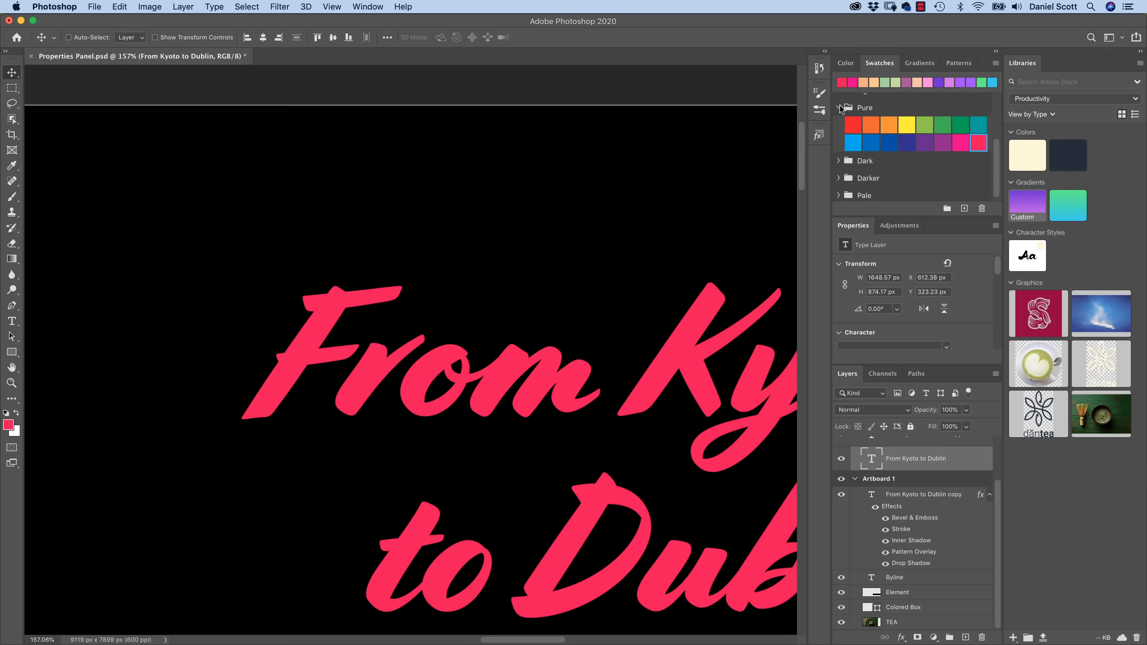
pyautogui.click(839, 107)
# - Apply the first three Trees patterns to the Artboard 2 heading in turn, ending with the golden forest pattern
pyautogui.click(961, 68)
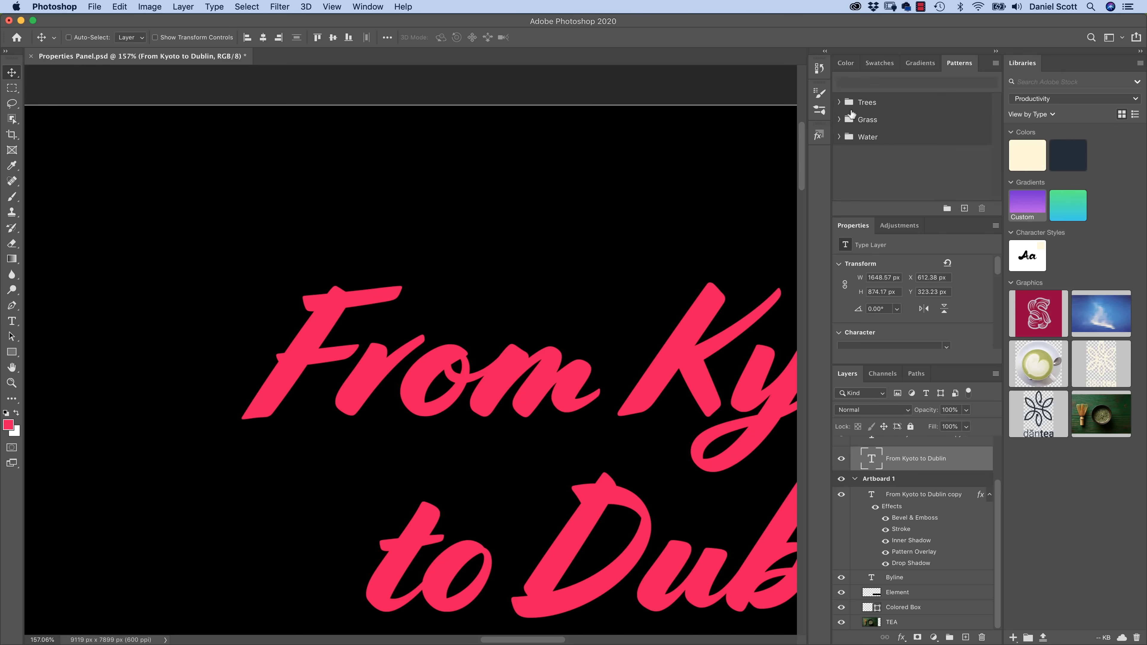
pyautogui.click(838, 103)
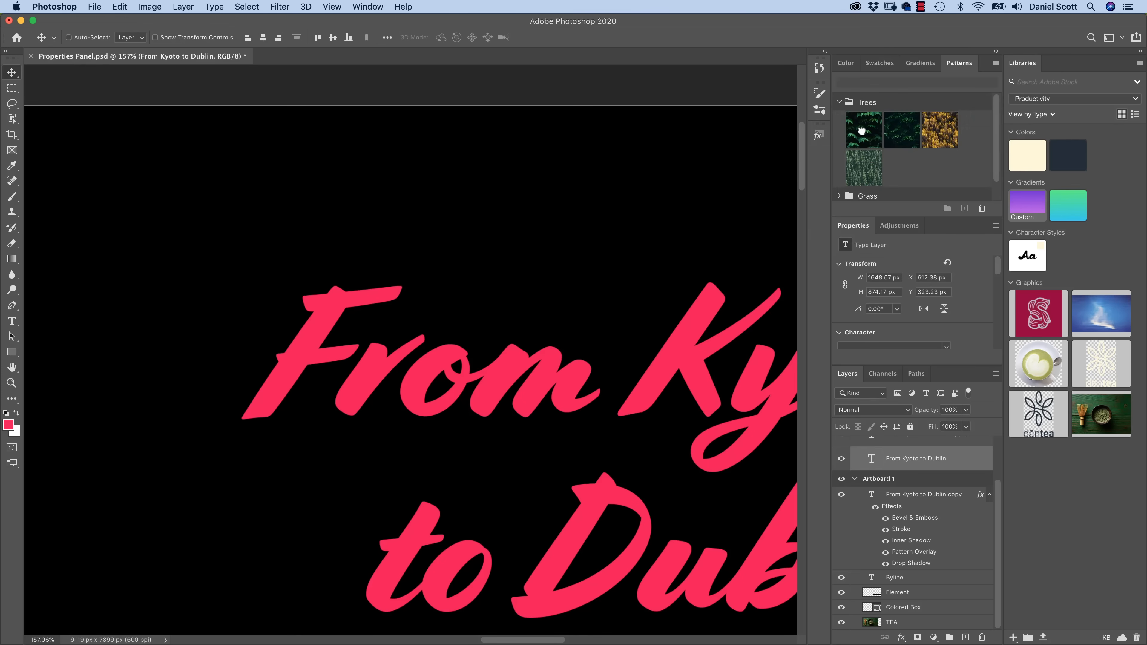
pyautogui.moveTo(863, 133); pyautogui.dragTo(645, 449)
pyautogui.moveTo(776, 475); pyautogui.dragTo(572, 394)
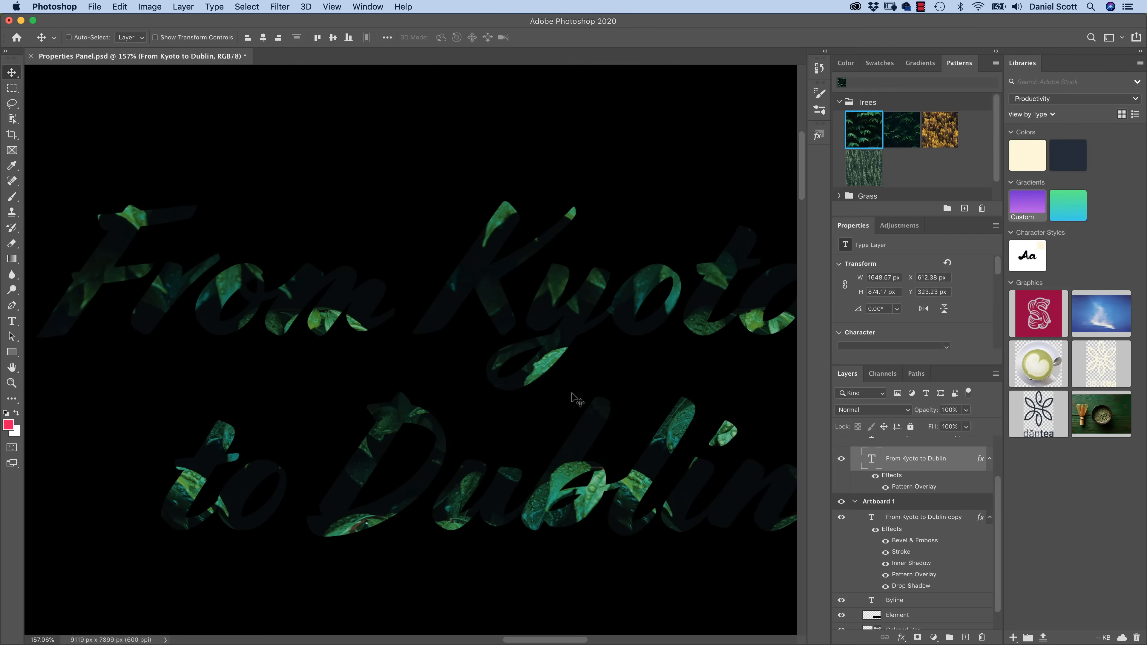
pyautogui.click(899, 126)
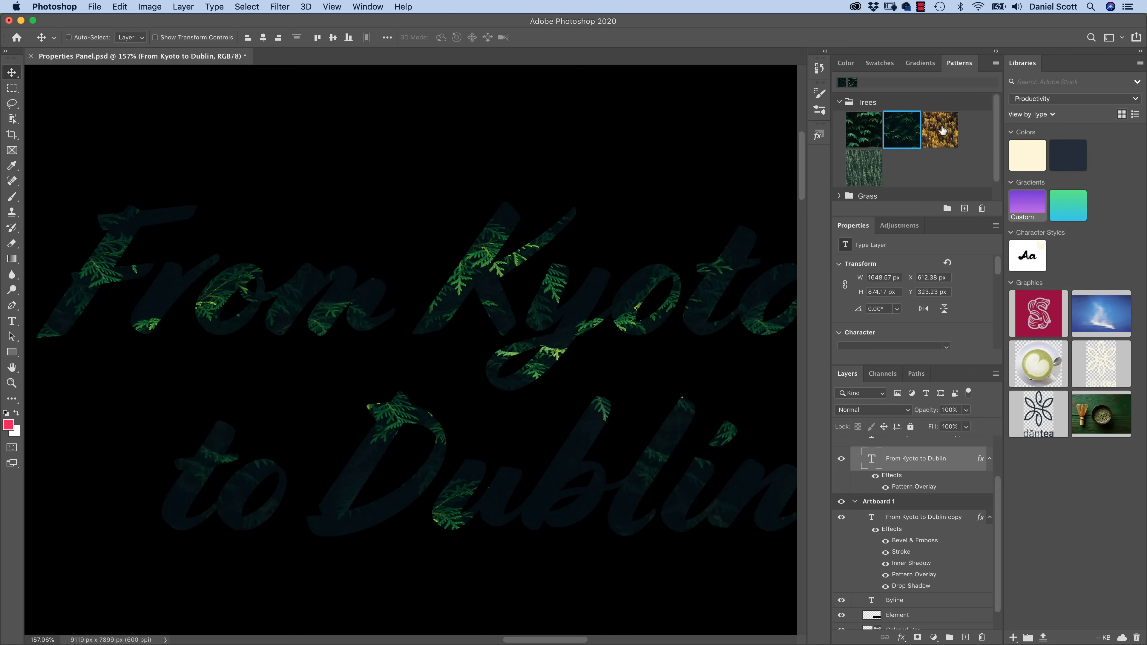
pyautogui.click(941, 127)
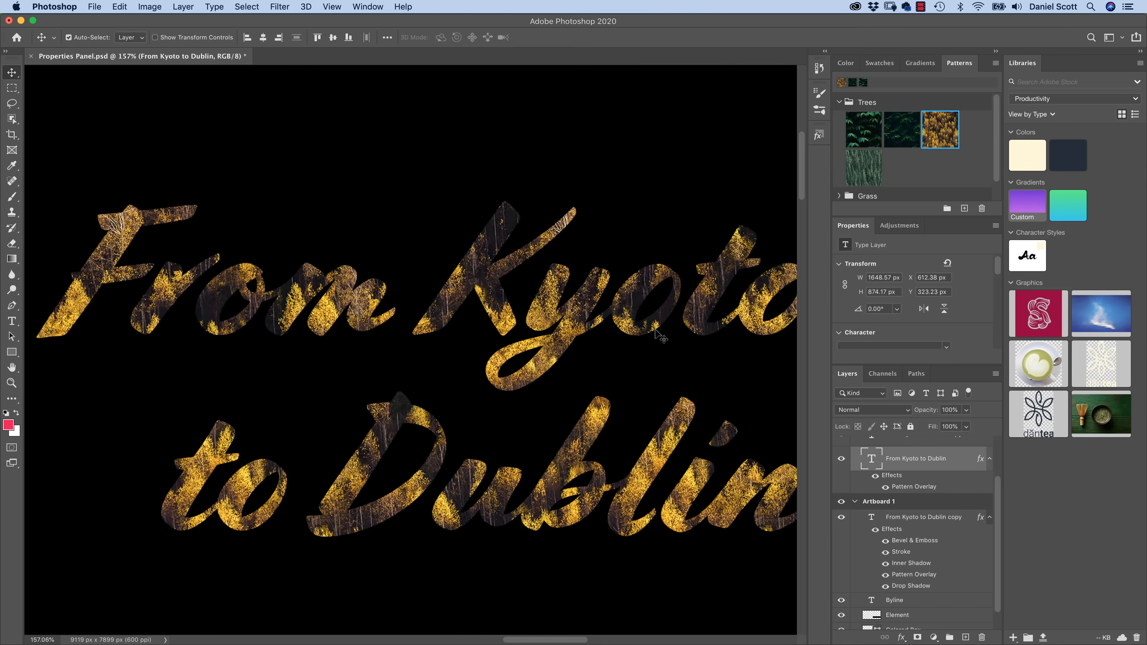
# - Select the TEA photo layer on Artboard 1 and cover it with the golden forest pattern from the Trees group
pyautogui.press('super+1')
pyautogui.press('super+minus')
pyautogui.scroll(-4, 655, 330)
pyautogui.hscroll(2, 655, 330)
pyautogui.click(655, 331)
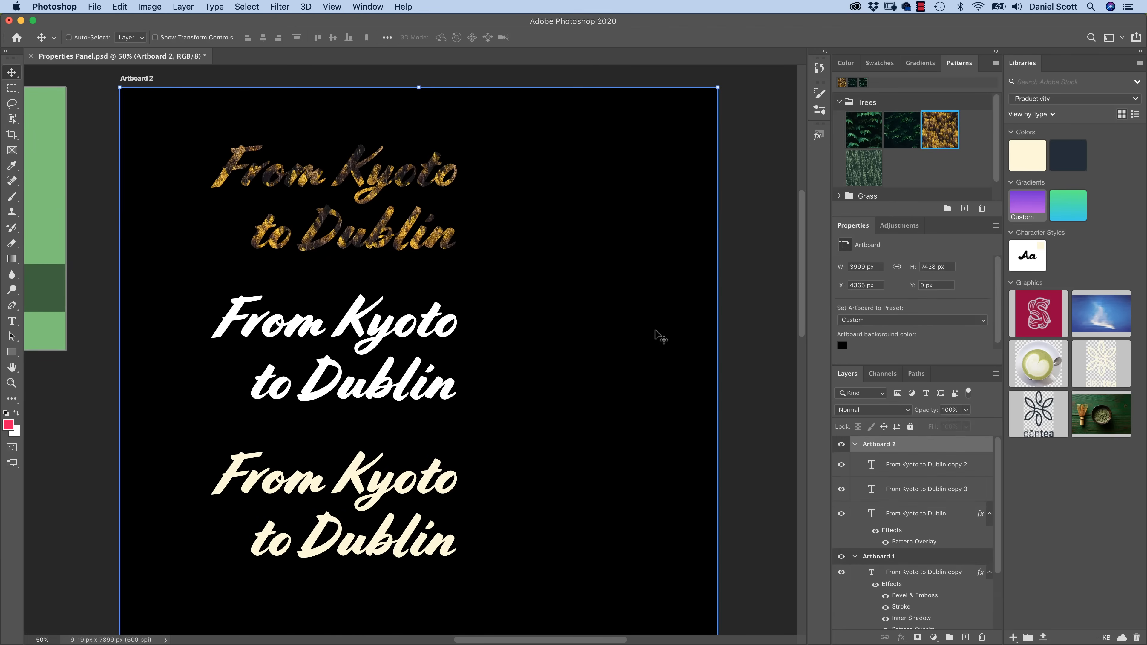
pyautogui.hscroll(-7, 503, 315)
pyautogui.hscroll(-6, 503, 314)
pyautogui.scroll(1, 503, 315)
pyautogui.keyDown('super'); pyautogui.click(235, 240); pyautogui.keyUp('super')
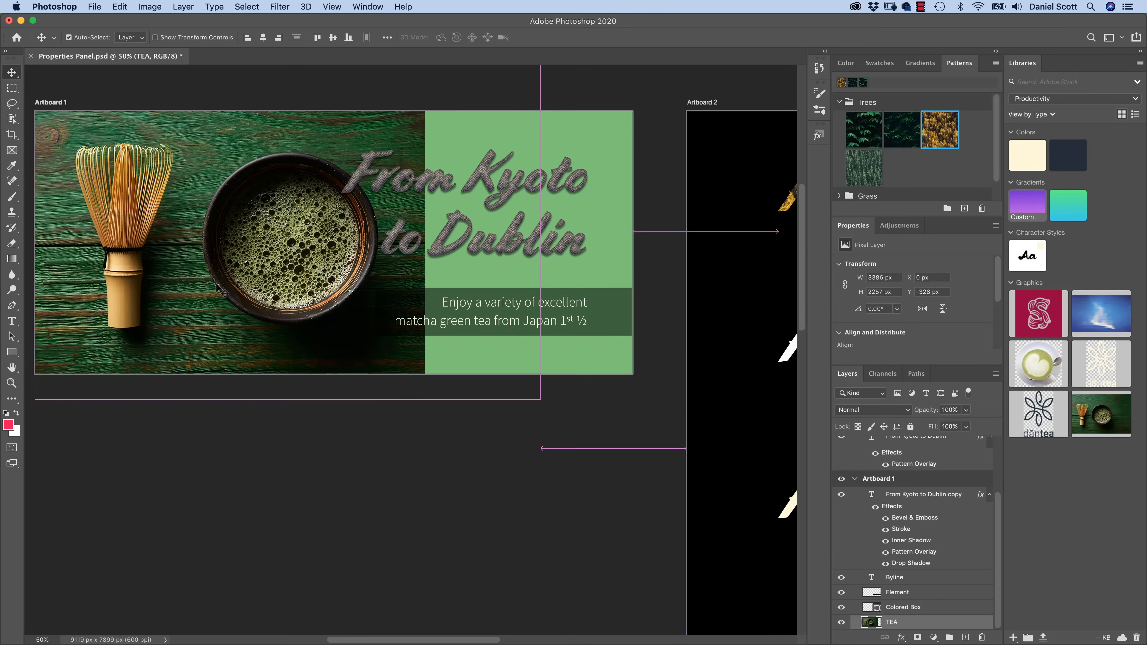
pyautogui.click(953, 129)
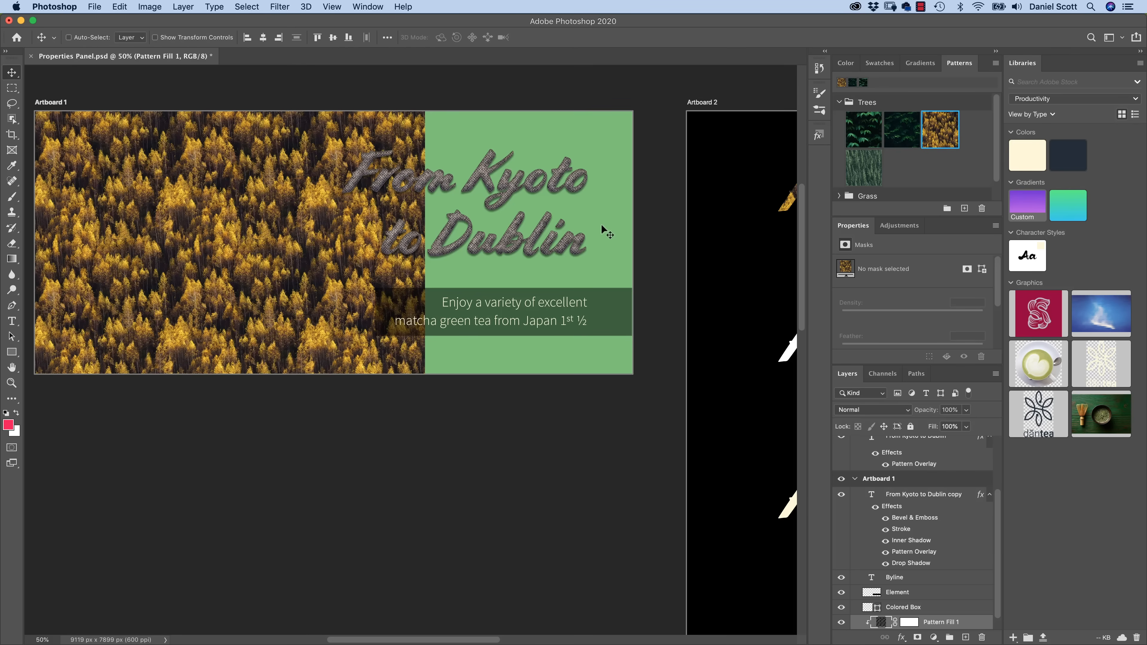
# - Compare the green Trees patterns on the Artboard 1 pattern fill, ending with the broad-leaf pattern
pyautogui.hscroll(-3, 608, 207)
pyautogui.scroll(2, 608, 208)
pyautogui.click(890, 126)
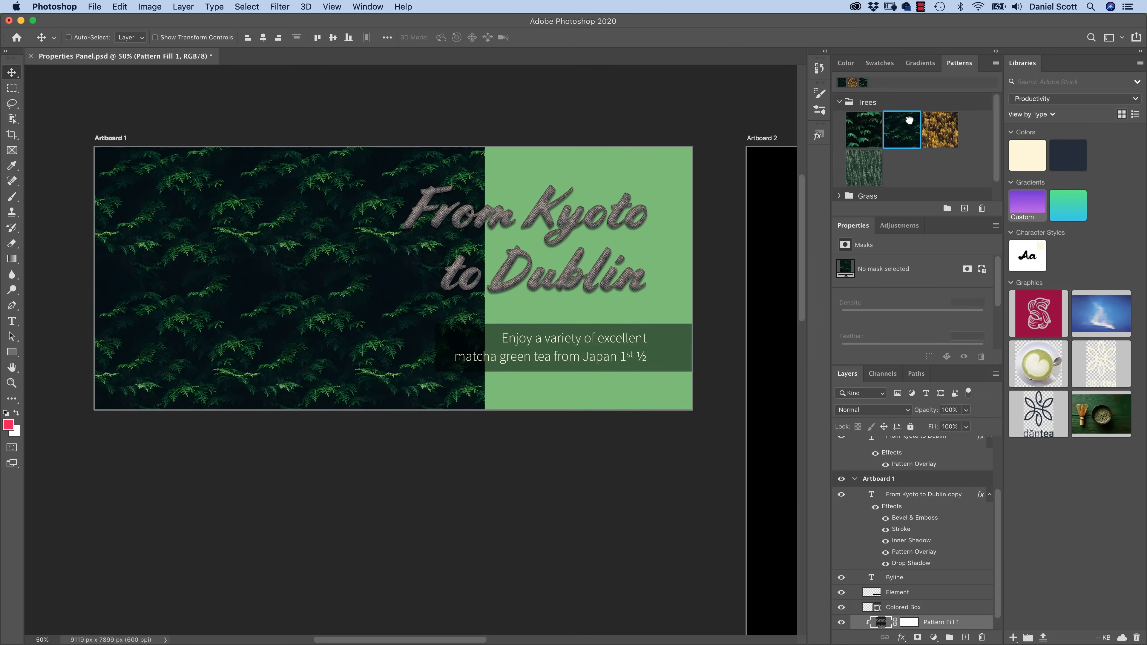
pyautogui.click(863, 128)
pyautogui.click(866, 164)
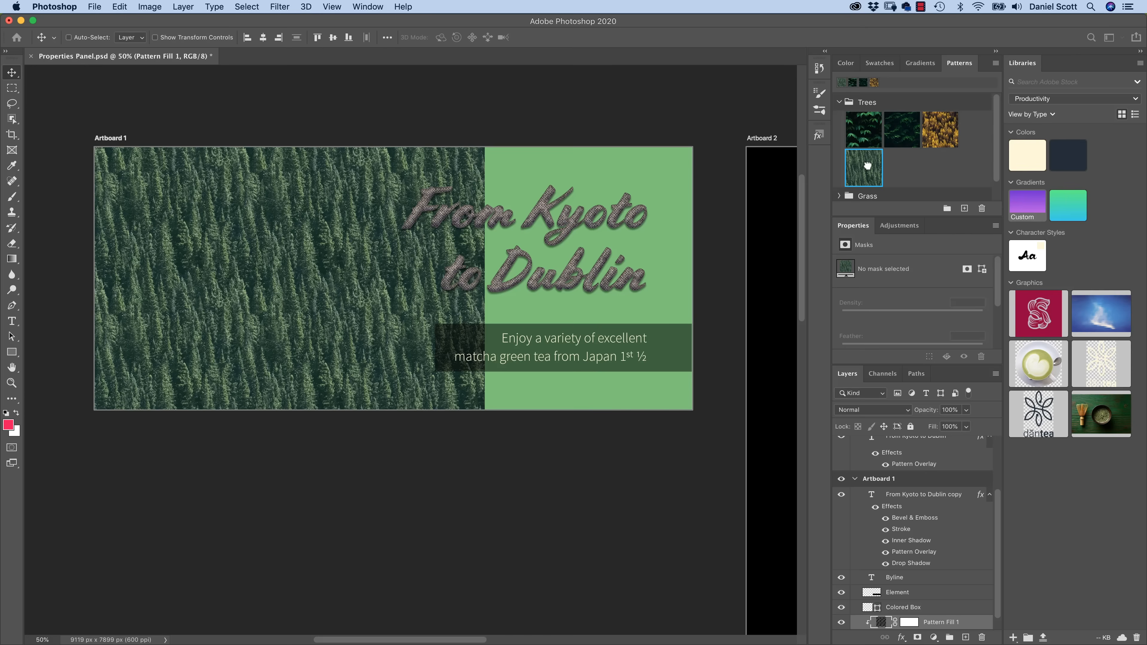
pyautogui.click(864, 129)
# - Apply the Grass group's patterns to the Artboard 1 pattern fill in turn, ending with the green lawn pattern
pyautogui.scroll(-1, 914, 152)
pyautogui.scroll(-1, 914, 153)
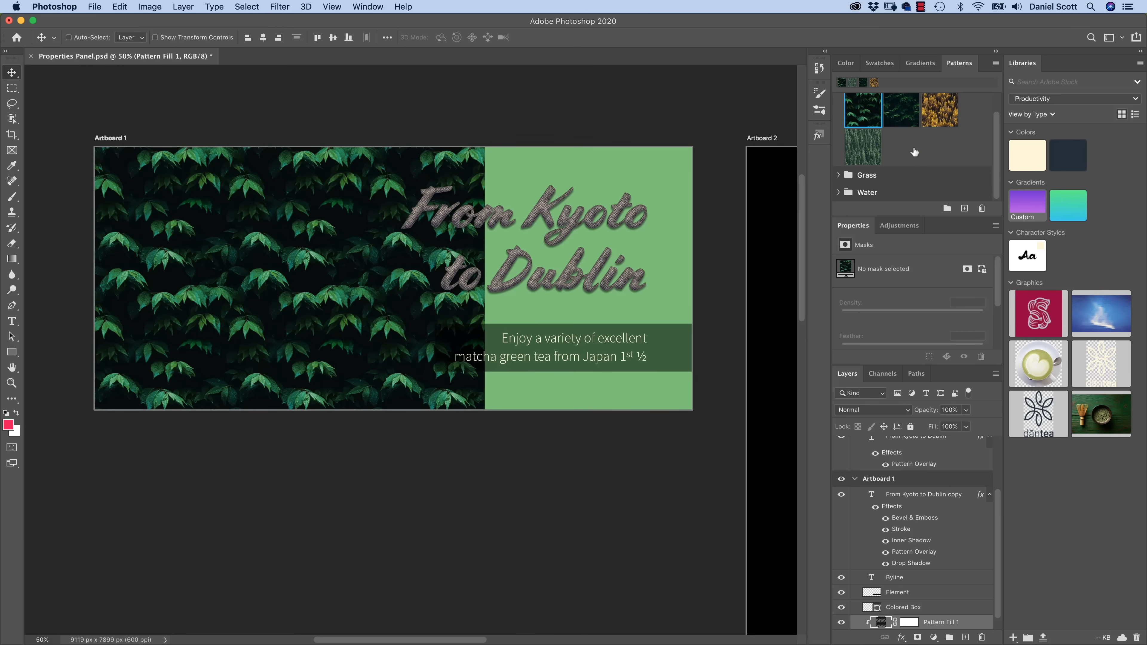
pyautogui.click(846, 181)
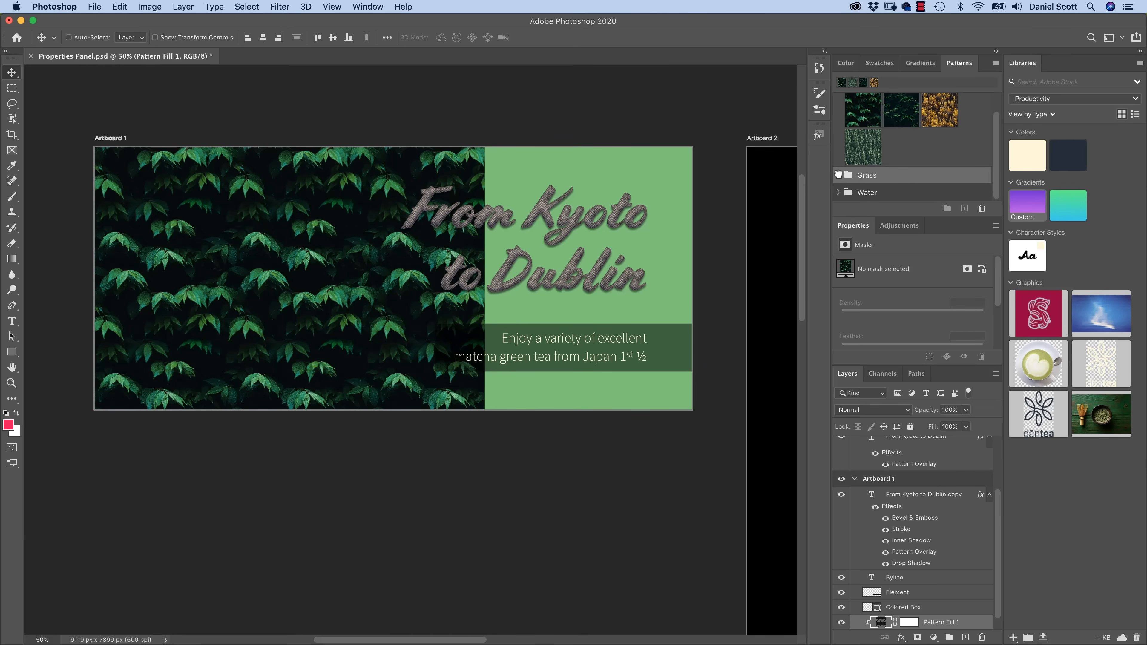
pyautogui.click(839, 174)
pyautogui.click(874, 170)
pyautogui.click(904, 168)
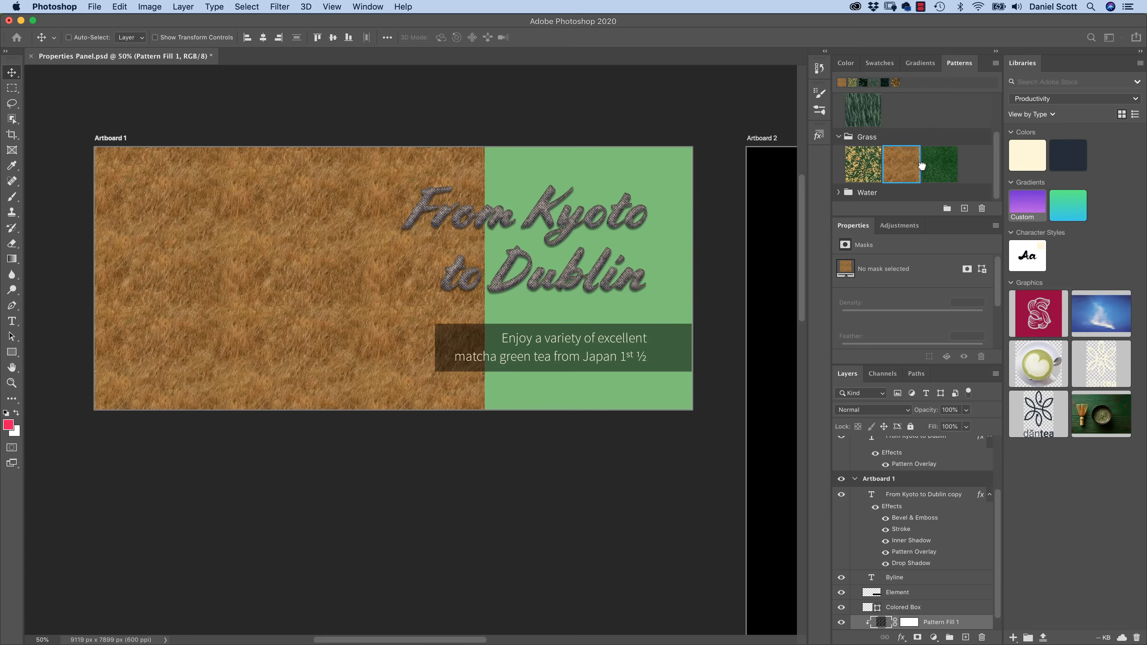
pyautogui.click(944, 168)
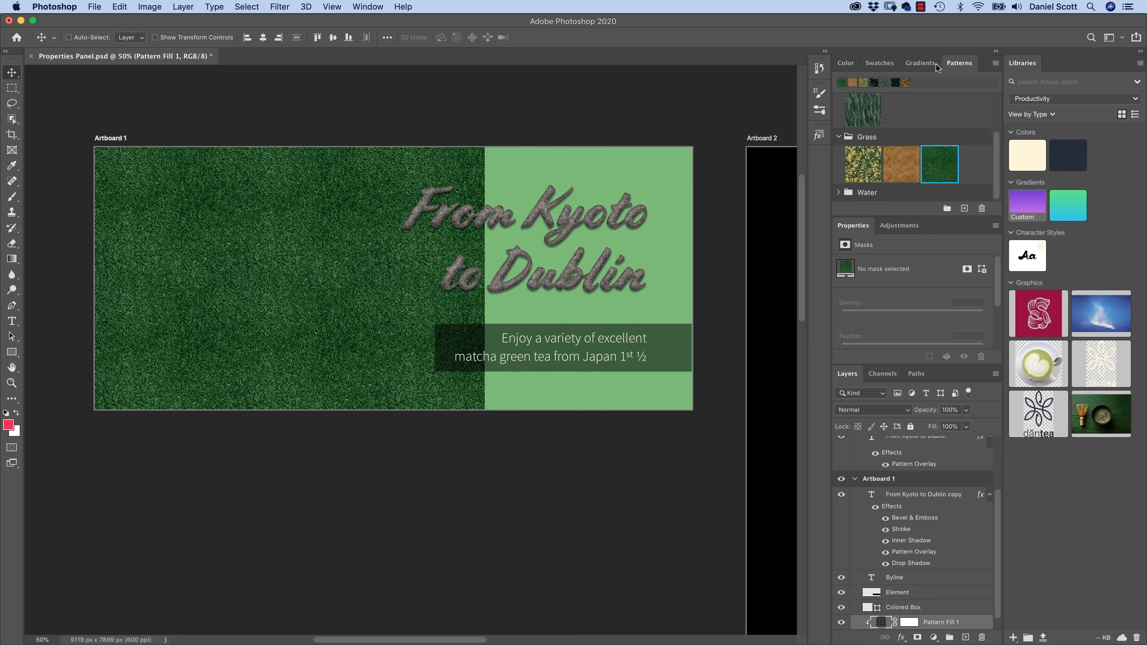
# - Display the shape presets and place the canoe from the Boats group over the lower part of Artboard 1's grass area
pyautogui.click(368, 6)
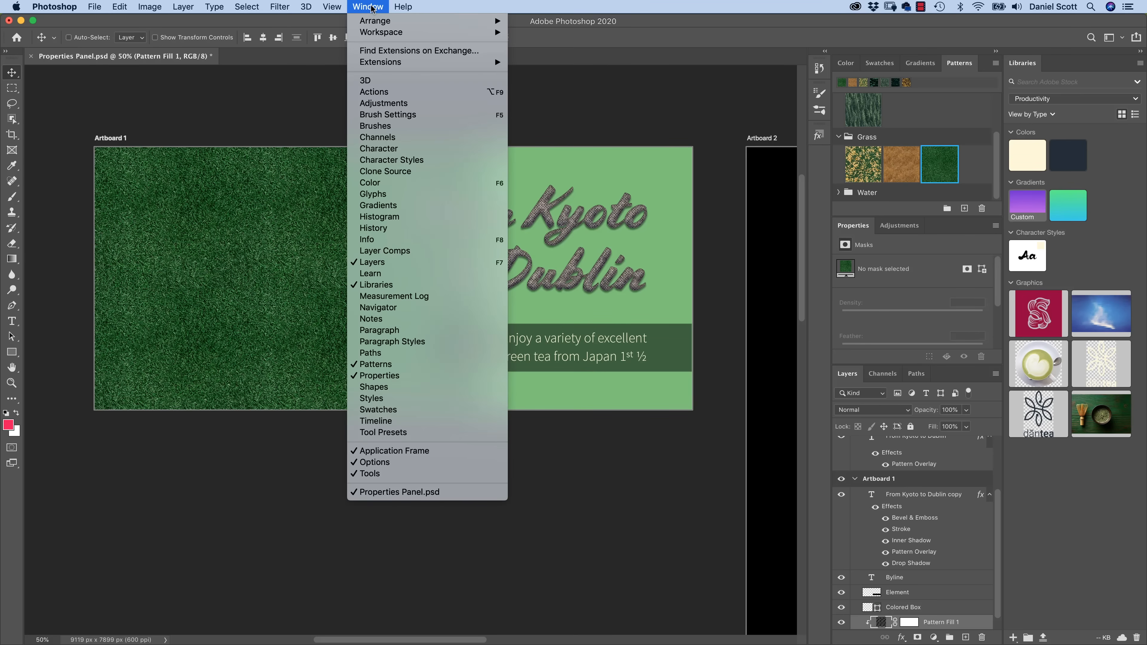
pyautogui.click(375, 387)
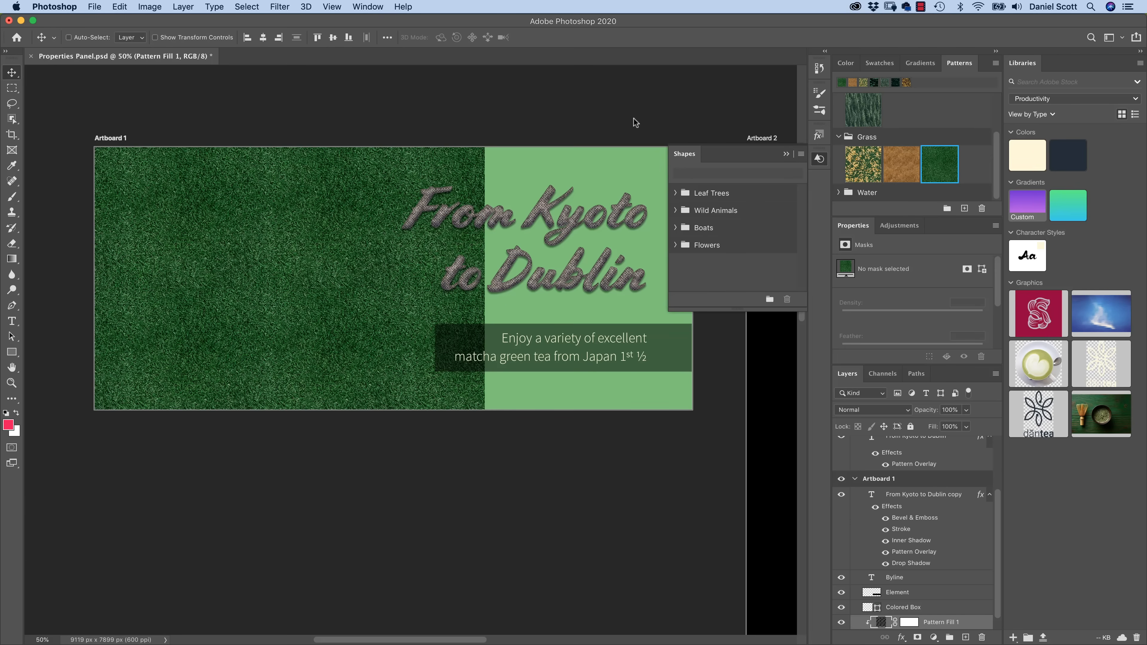
pyautogui.click(372, 5)
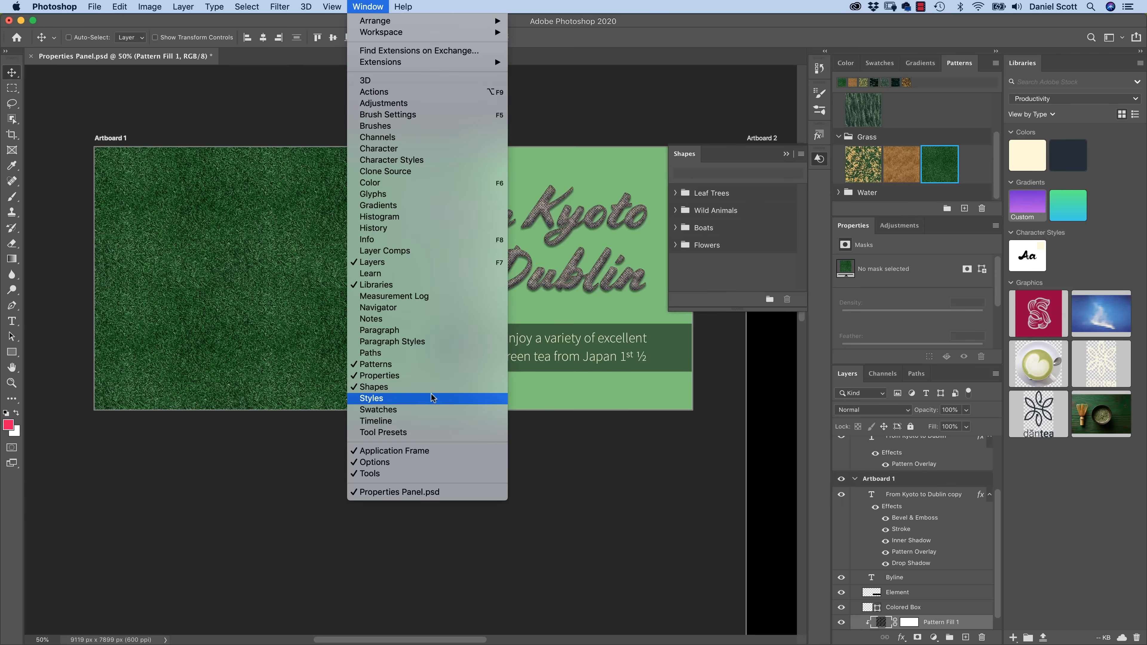
pyautogui.click(713, 256)
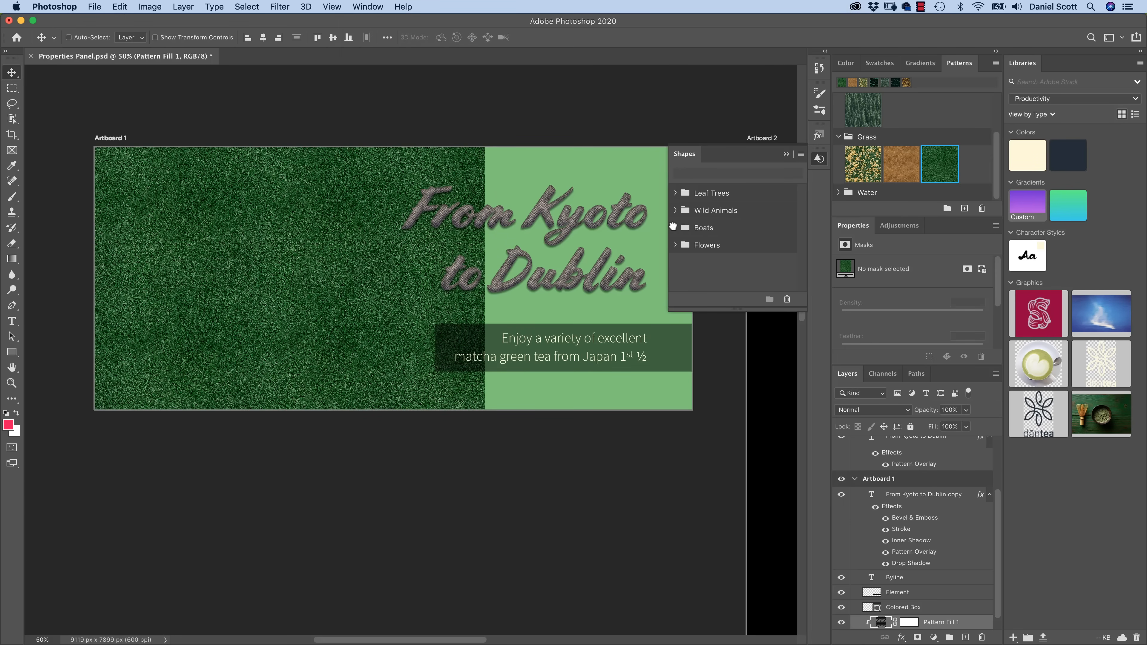
pyautogui.click(675, 227)
pyautogui.moveTo(702, 262); pyautogui.dragTo(222, 305)
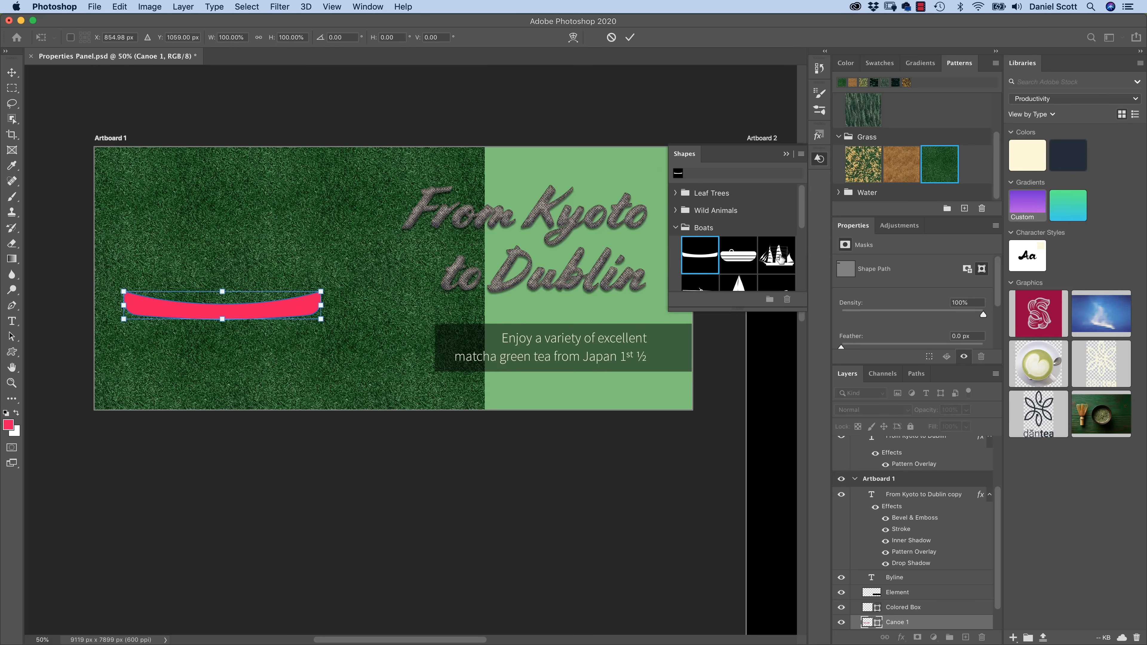
pyautogui.press('Return')
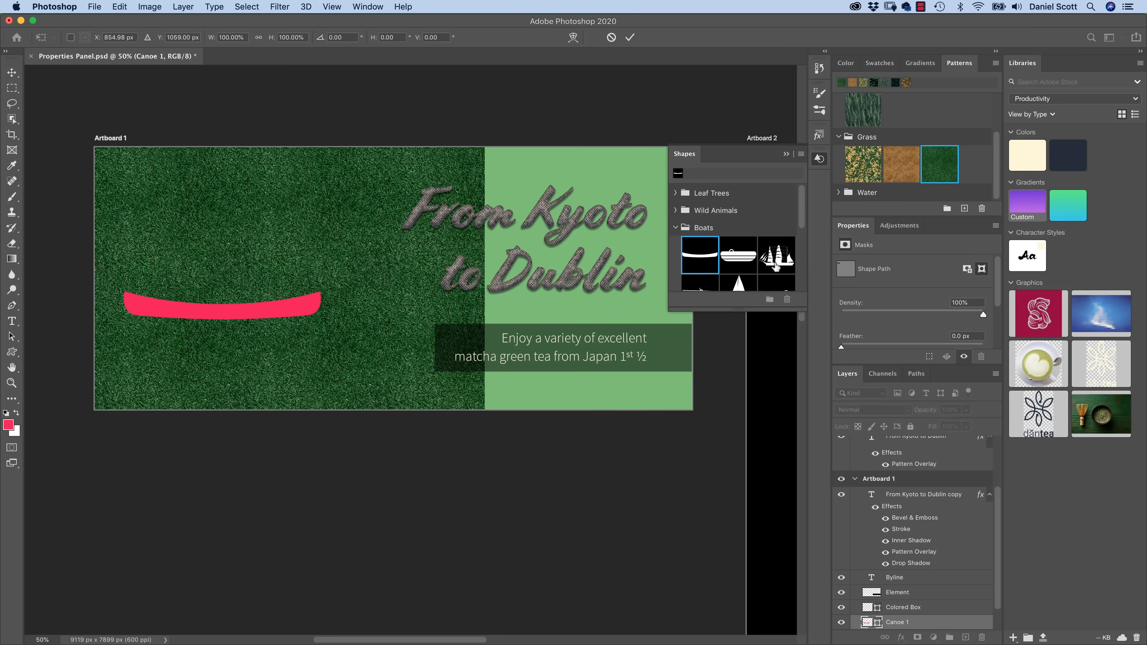
# - Place the Sailboat 3 shape from the Boats group beside the heading on Artboard 1
pyautogui.scroll(-3, 757, 267)
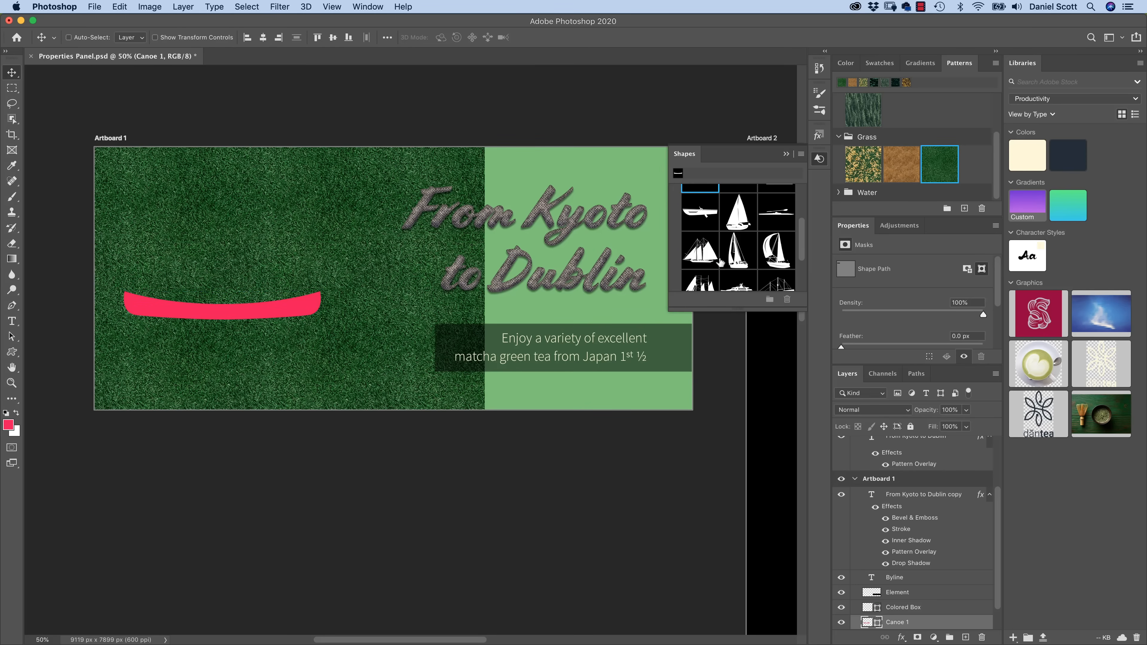
pyautogui.moveTo(768, 256); pyautogui.dragTo(403, 252)
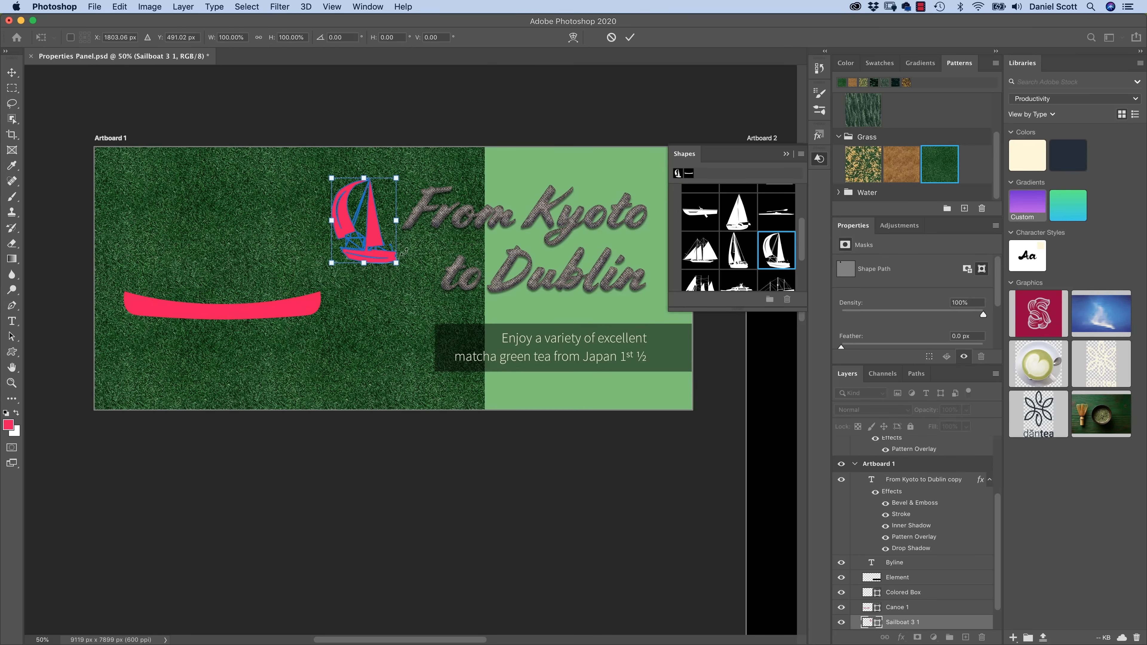
pyautogui.click(880, 67)
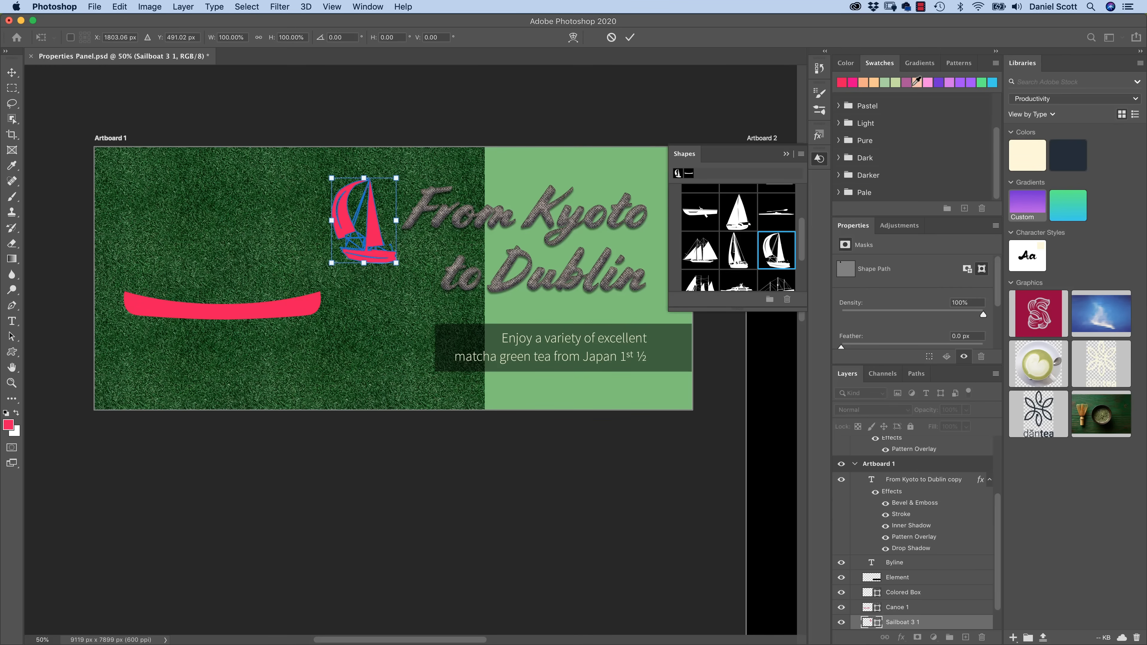
pyautogui.press('Return')
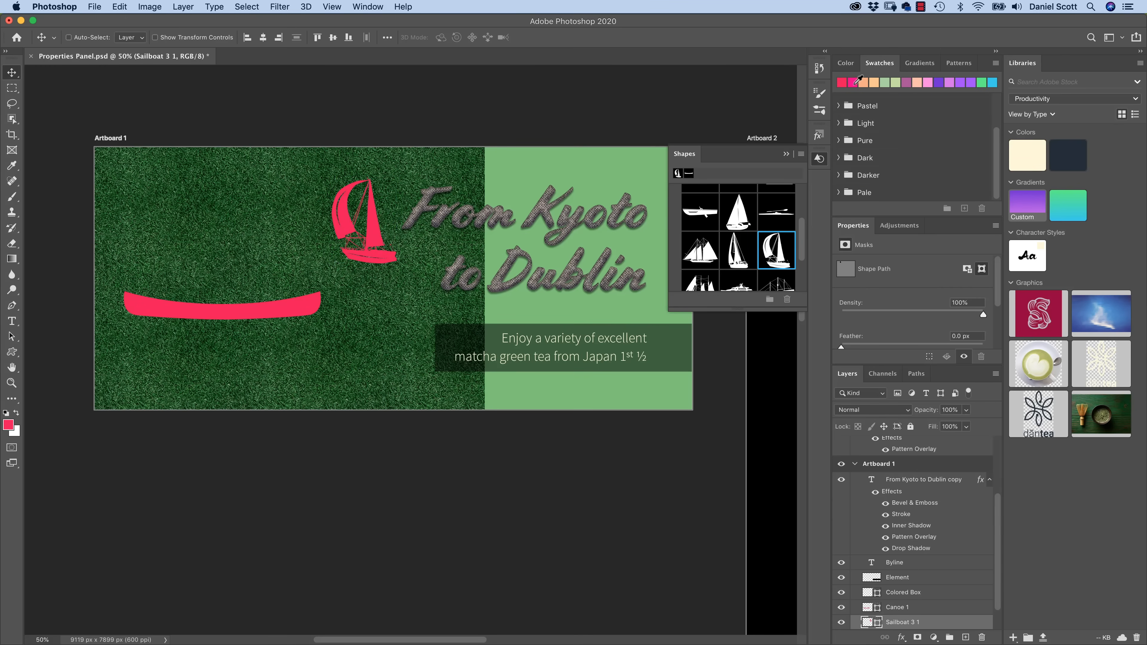
# - Try recent swatches on the sailboat shape, ending with purple
pyautogui.click(853, 83)
pyautogui.click(873, 83)
pyautogui.click(941, 82)
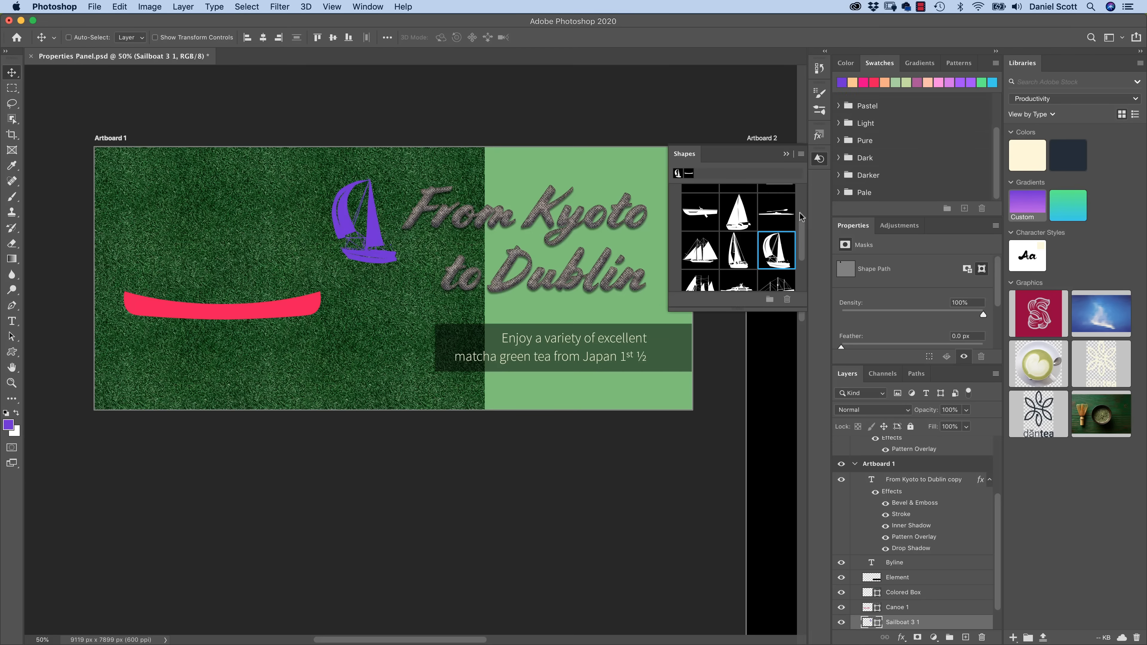
# - Look through the shapes in the Flowers group, then collapse the shape presets
pyautogui.moveTo(801, 232); pyautogui.dragTo(802, 175)
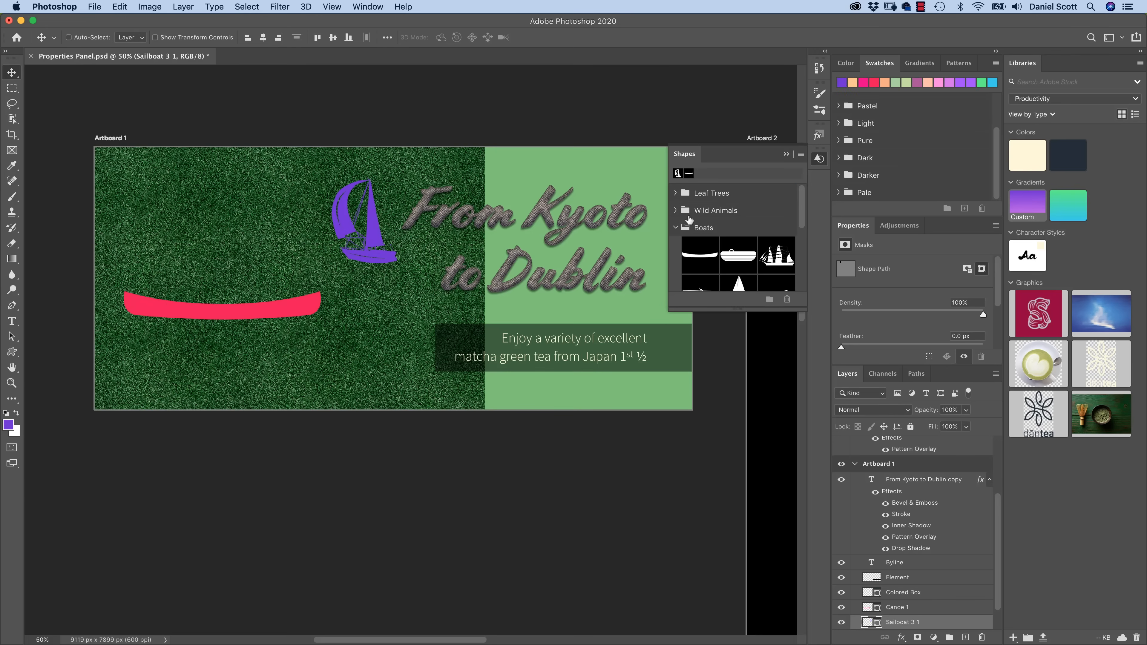
pyautogui.click(676, 228)
pyautogui.click(695, 252)
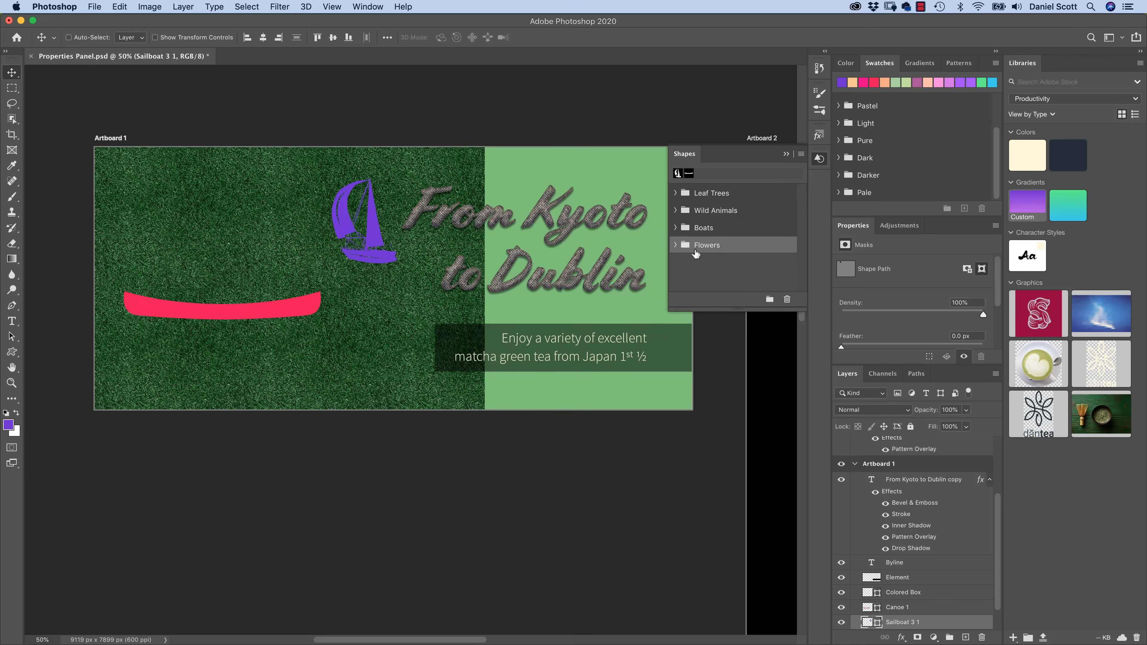
pyautogui.click(672, 245)
pyautogui.scroll(-5, 732, 246)
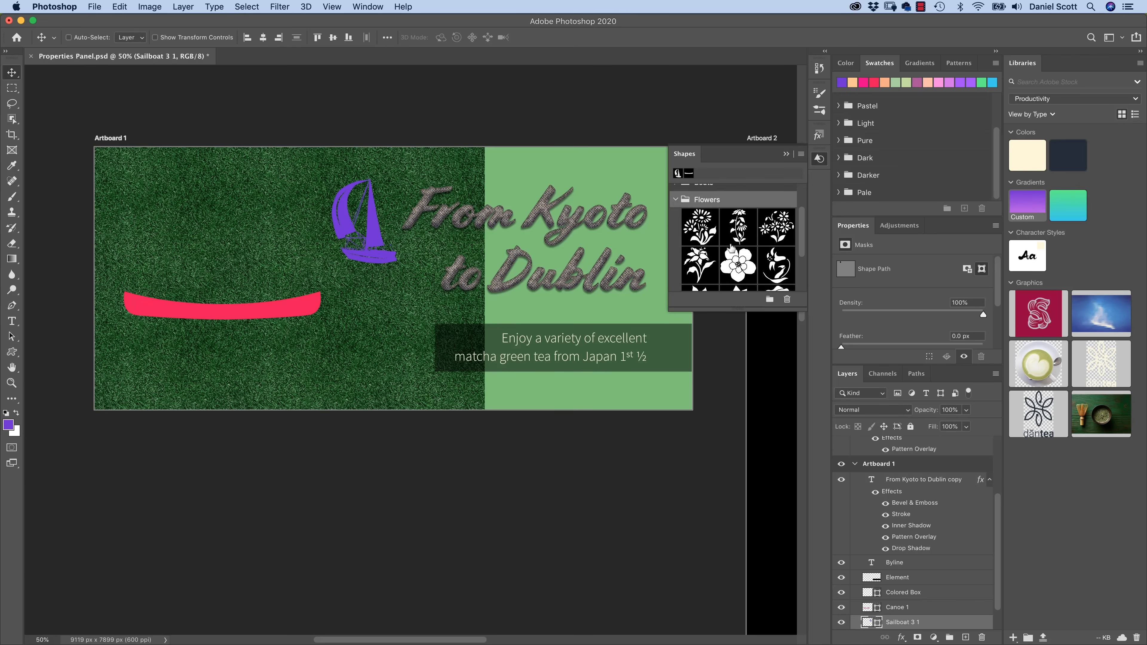
pyautogui.scroll(5, 731, 247)
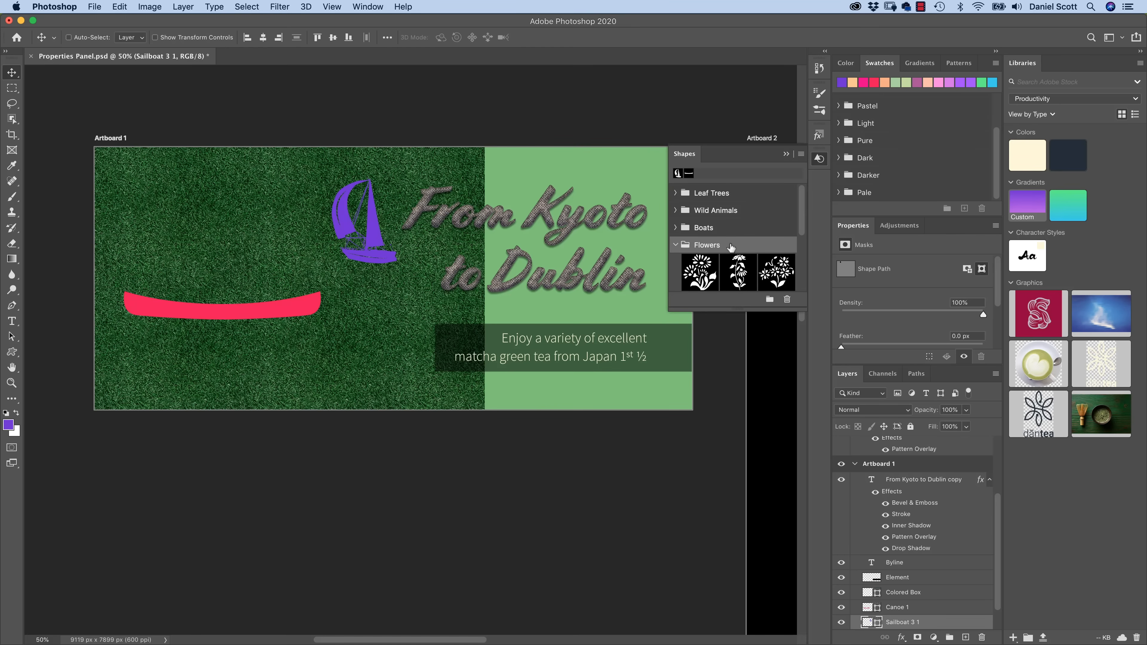
pyautogui.click(675, 245)
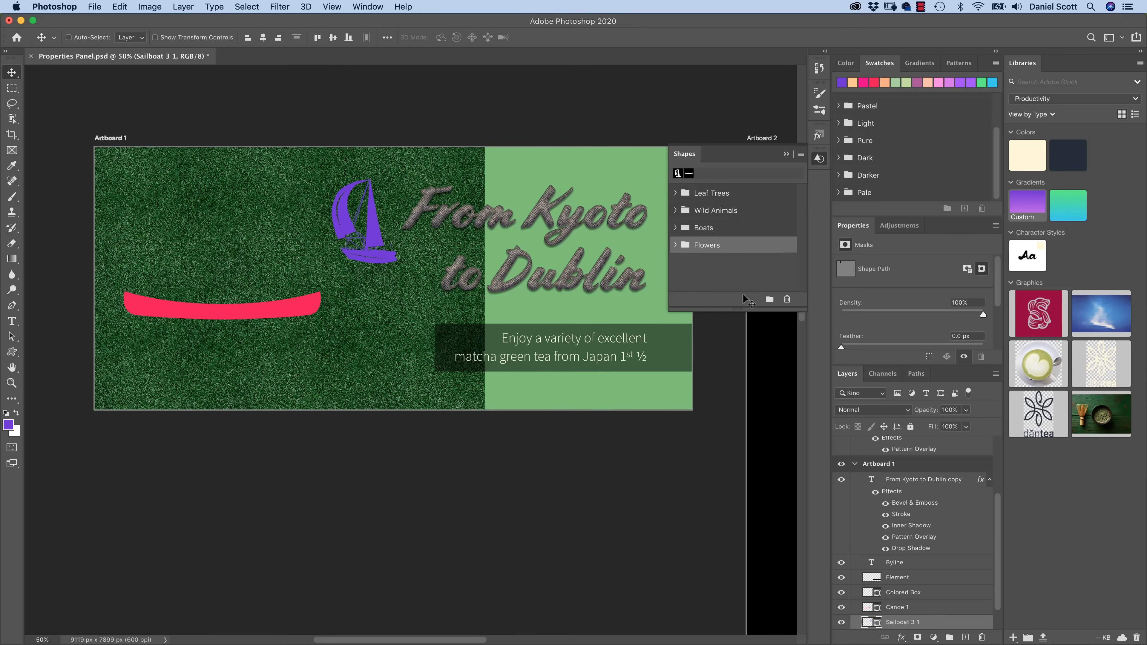
pyautogui.click(820, 161)
# - Save the Properties Panel.psd document
pyautogui.scroll(-1, 454, 348)
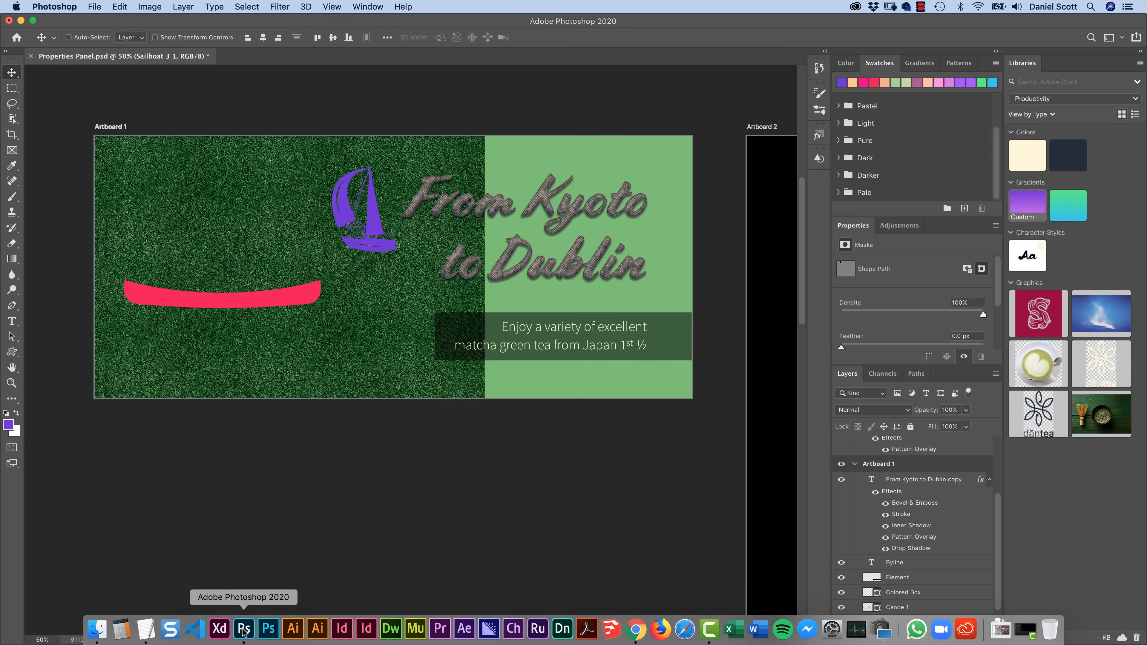
pyautogui.click(92, 6)
pyautogui.click(141, 132)
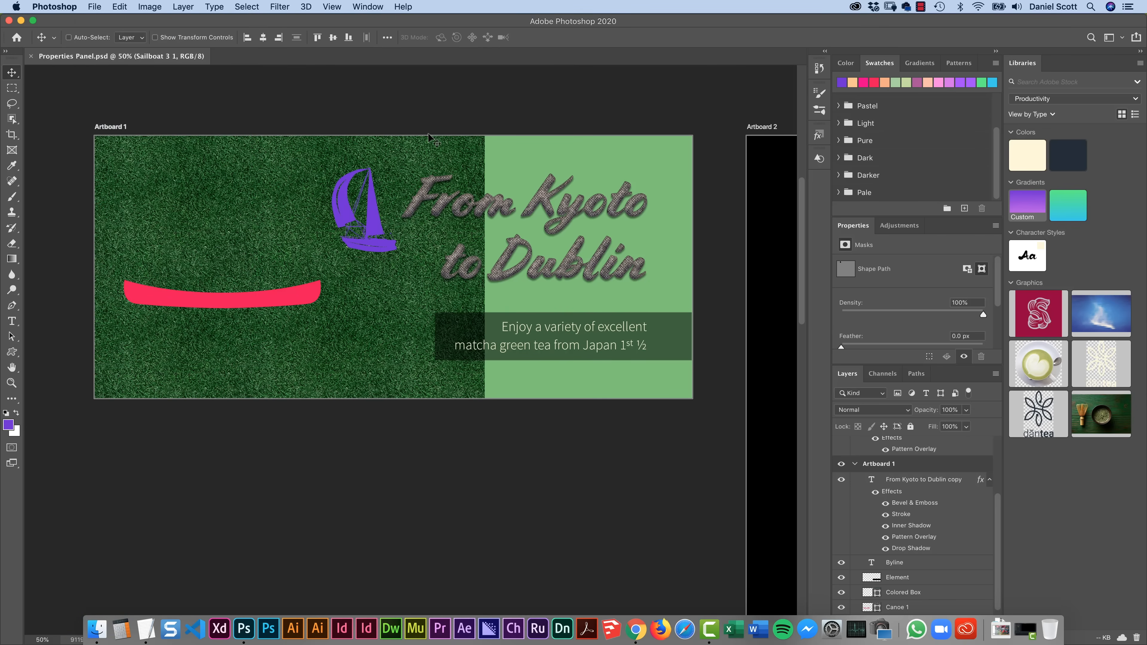
# - View the Save As choice between cloud documents and the computer, and dismiss it without saving
pyautogui.click(95, 6)
pyautogui.click(133, 144)
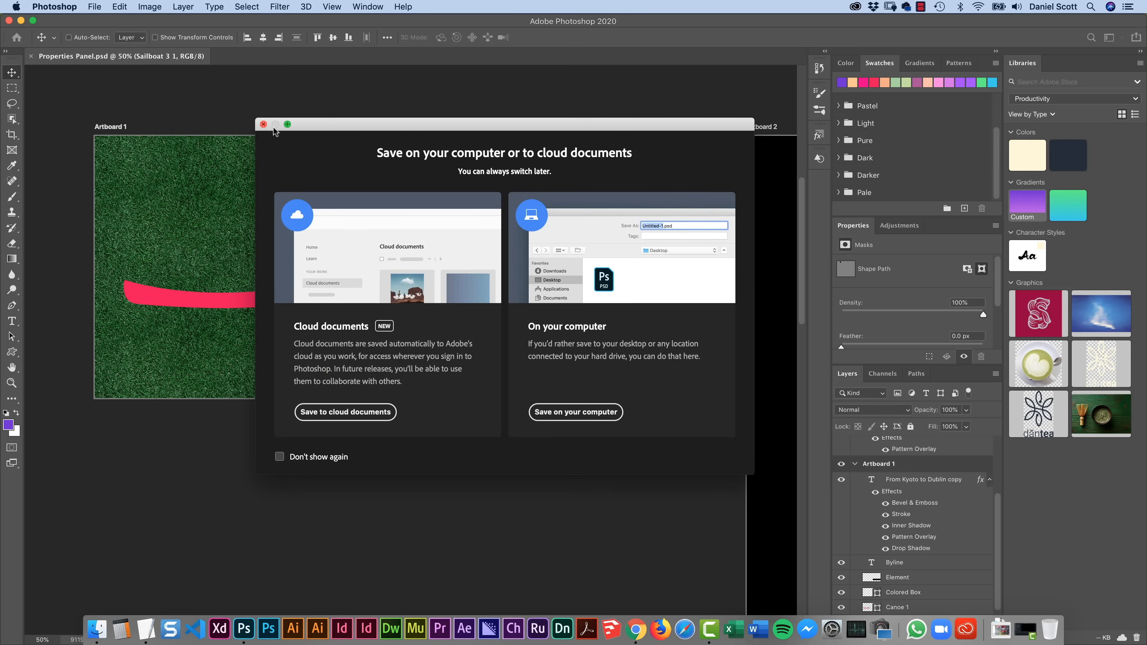
pyautogui.click(264, 124)
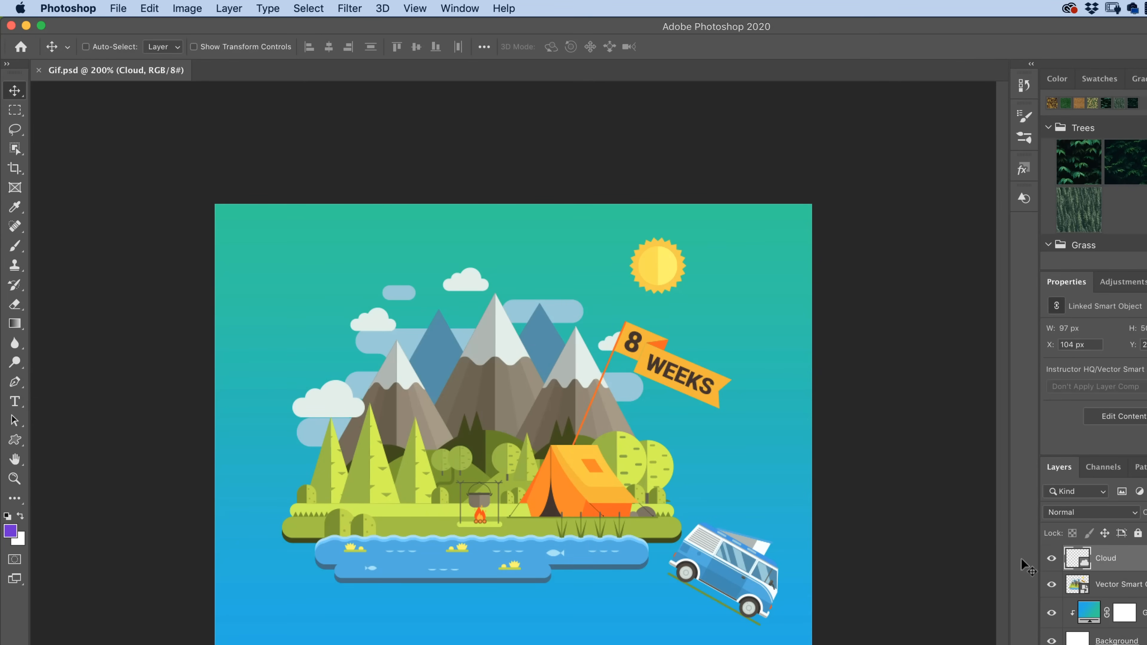
# - In Gif.psd, identify the Cloud layer by toggling its visibility, and nudge the cloud slightly upward
pyautogui.click(1052, 559)
pyautogui.click(1052, 558)
pyautogui.moveTo(336, 409)
pyautogui.mouseDown()
pyautogui.moveTo(462, 341)
pyautogui.moveTo(337, 402)
pyautogui.mouseUp()
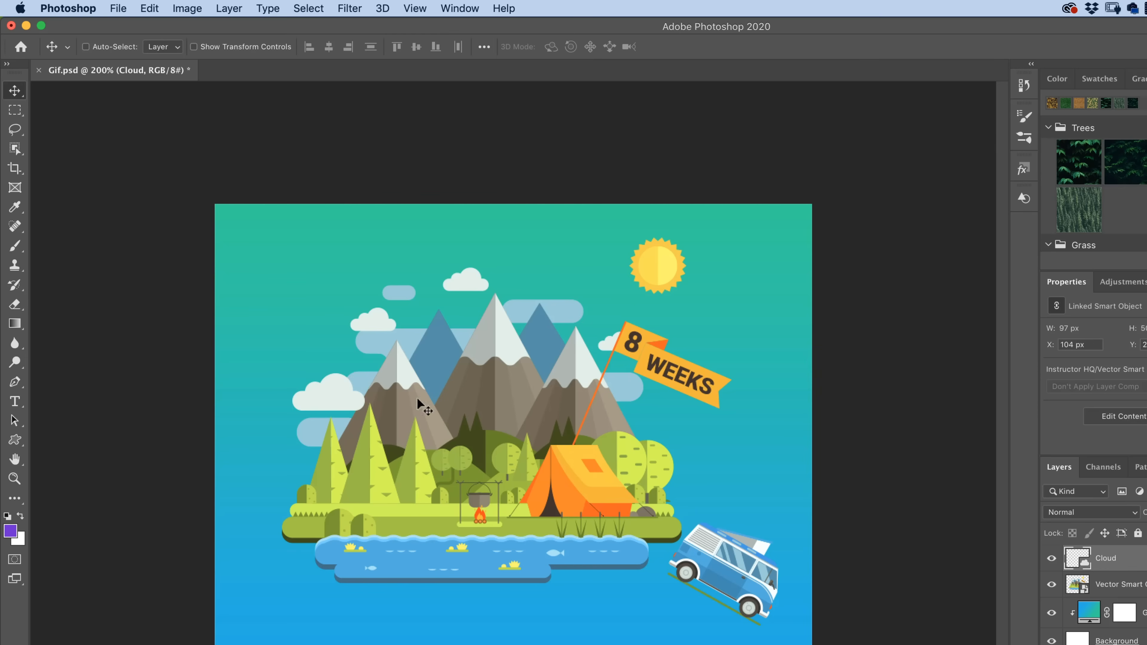
# - Create a video timeline for Gif.psd and enlarge the timeline area enough to show all the layer tracks
pyautogui.click(450, 8)
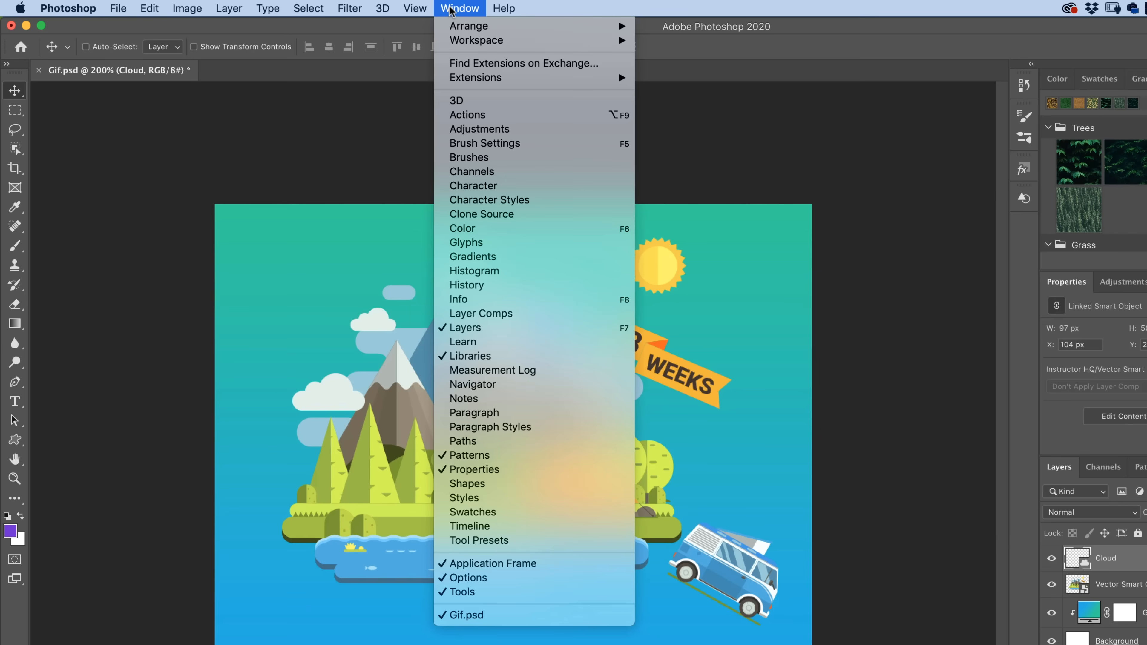
pyautogui.click(497, 526)
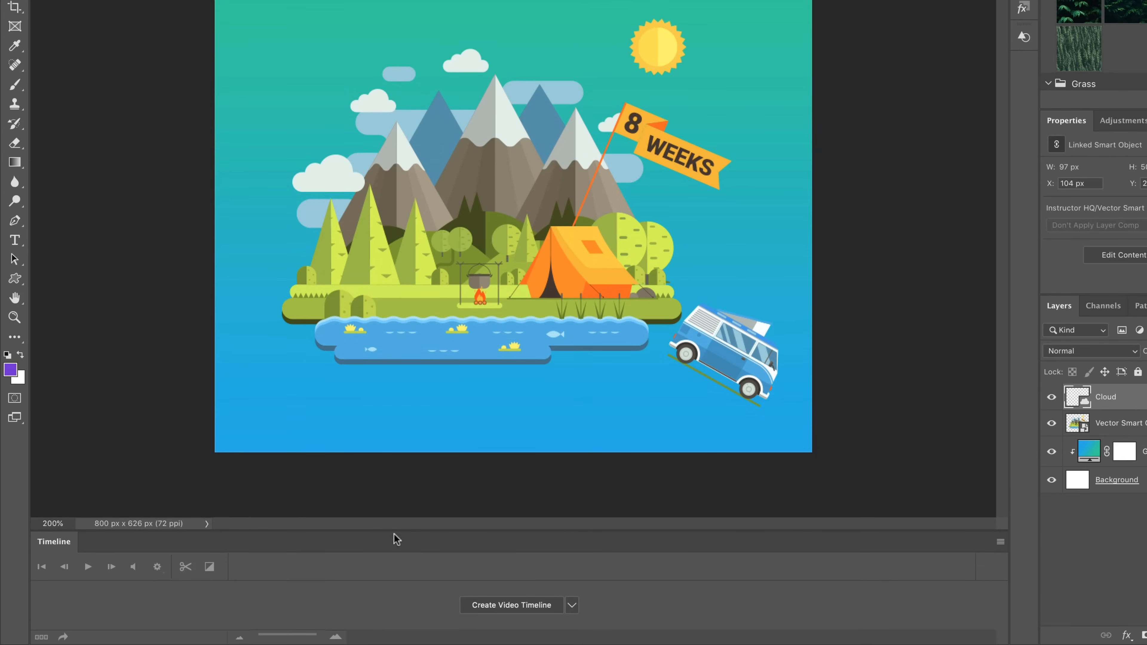
pyautogui.click(503, 605)
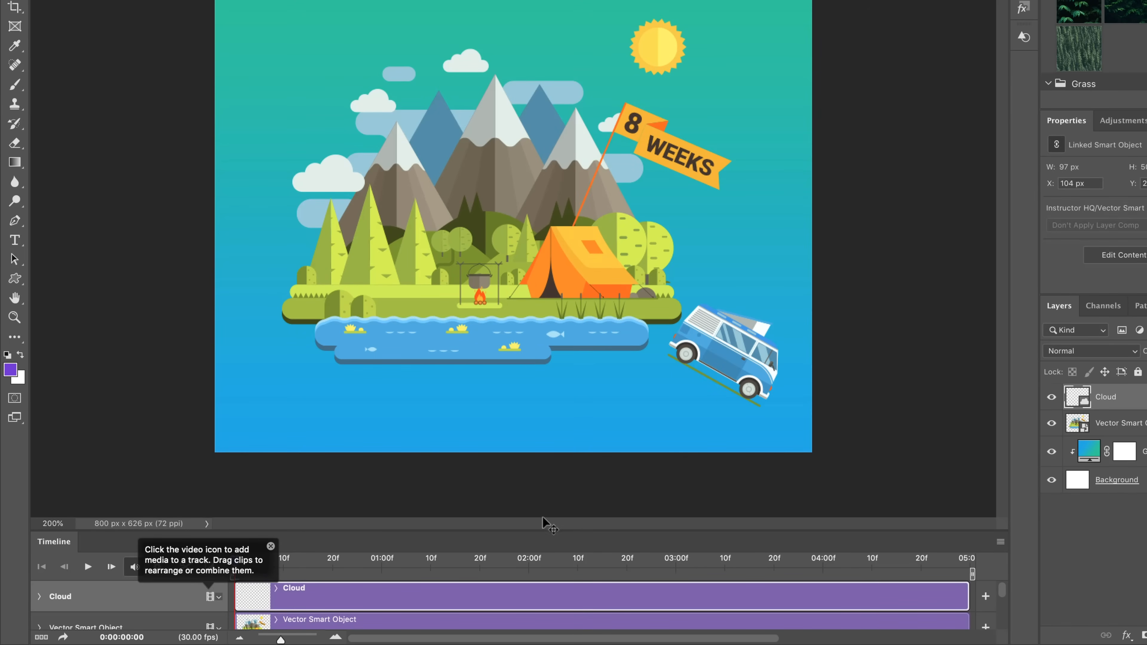
pyautogui.moveTo(545, 531); pyautogui.dragTo(524, 359)
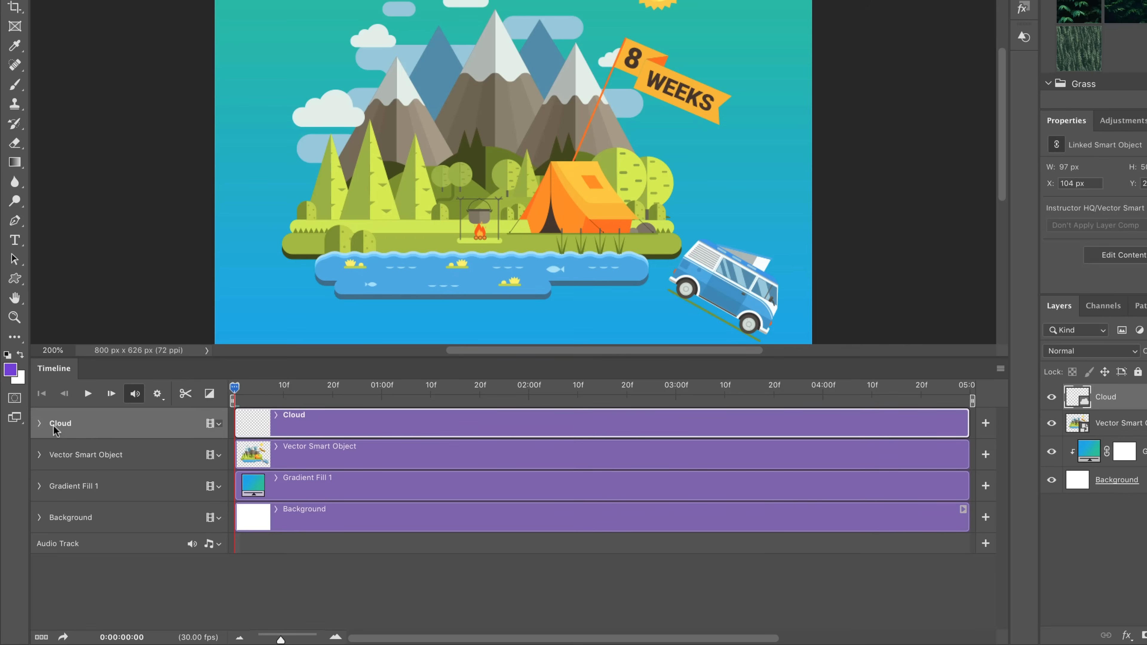
# - Expand the Cloud track and enable Position keyframing with a first keyframe at the start of the timeline
pyautogui.click(39, 423)
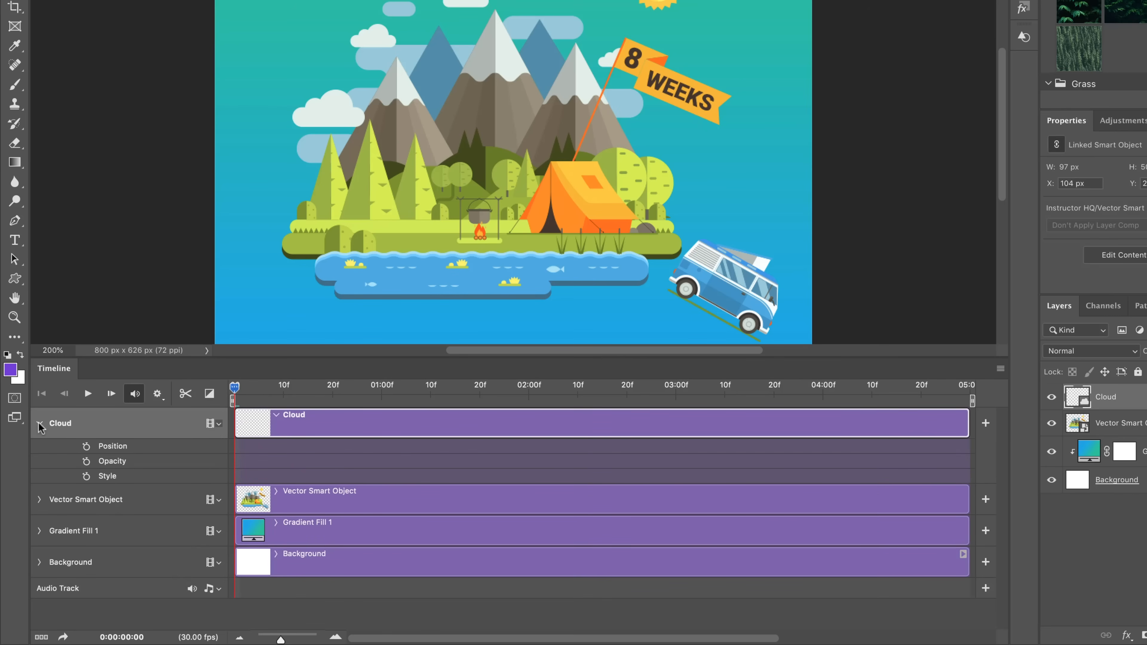
pyautogui.moveTo(233, 390)
pyautogui.mouseDown()
pyautogui.moveTo(289, 390)
pyautogui.moveTo(232, 390)
pyautogui.mouseUp()
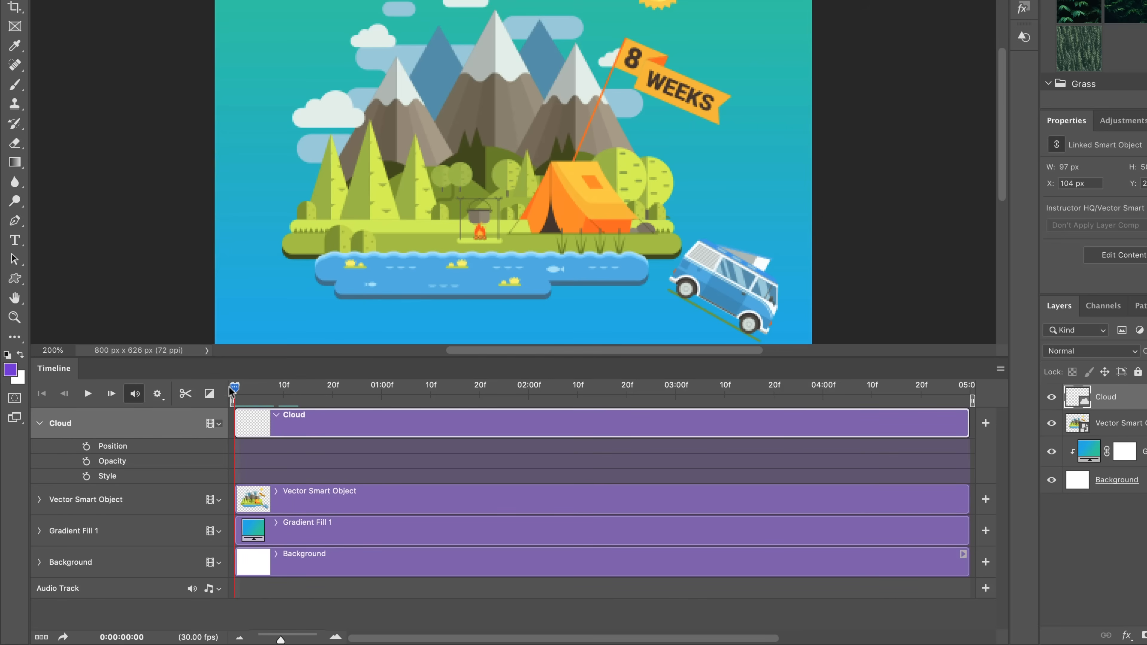
pyautogui.click(87, 447)
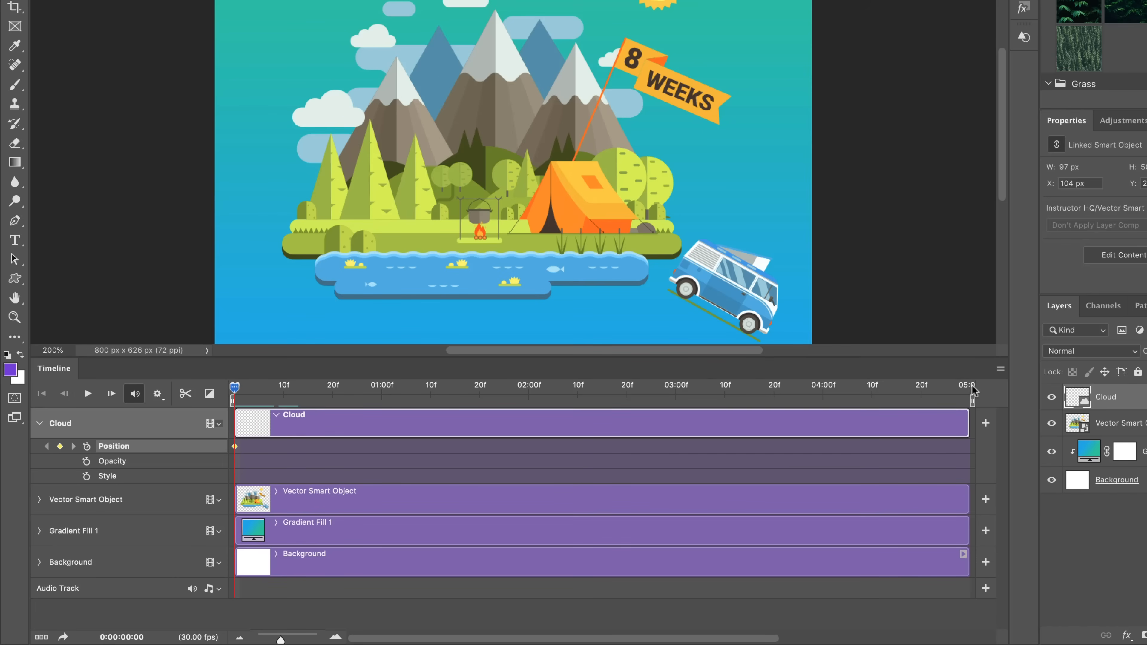
# - At 0:00:02:16, move the cloud horizontally to X 591 px, over the 8 WEEKS banner, to add a second Position keyframe
pyautogui.moveTo(234, 387); pyautogui.dragTo(606, 388)
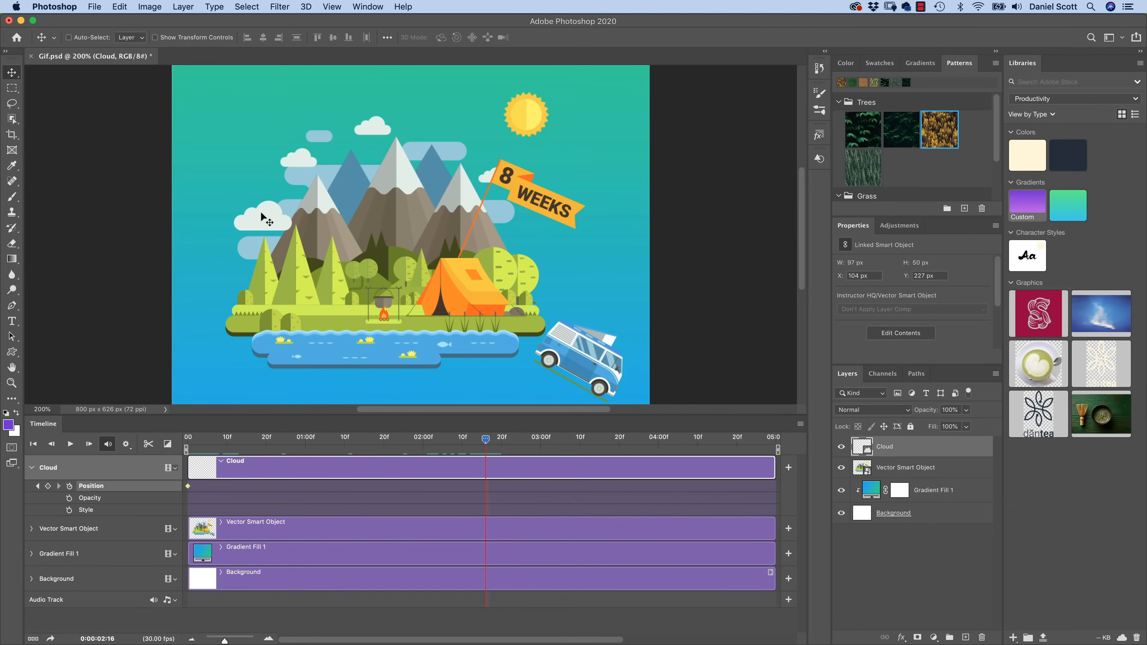
pyautogui.moveTo(262, 216); pyautogui.dragTo(553, 222)
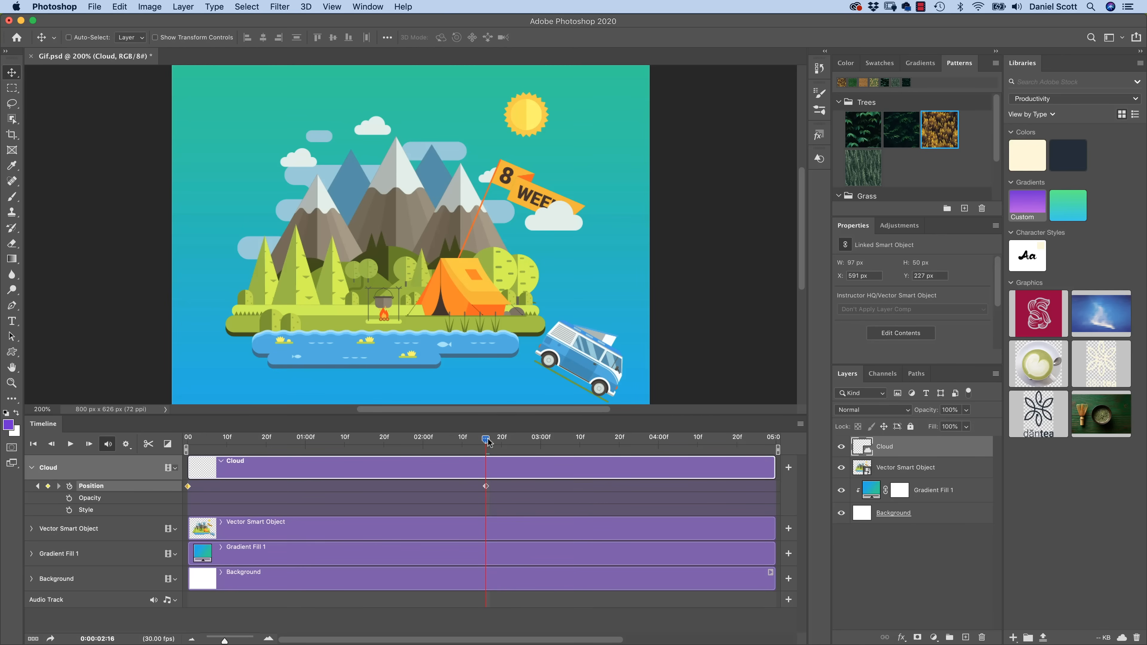
# - At 0:00:04:29, move the cloud horizontally back to X 90 px to add a third Position keyframe
pyautogui.moveTo(487, 441); pyautogui.dragTo(718, 441)
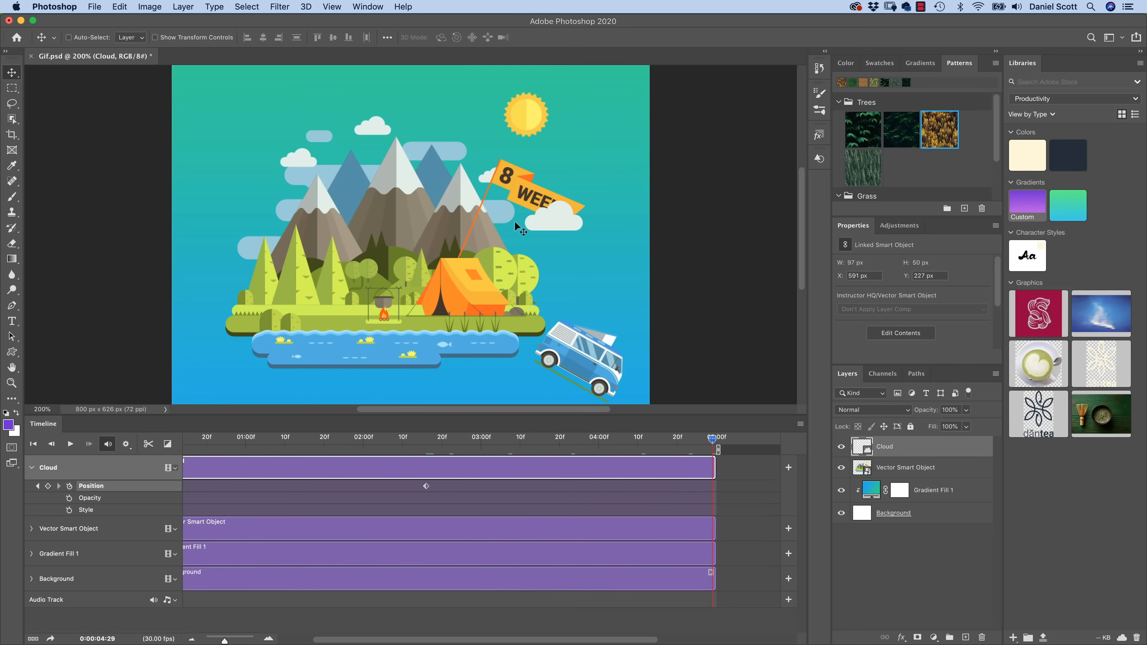
pyautogui.moveTo(546, 229); pyautogui.dragTo(257, 229)
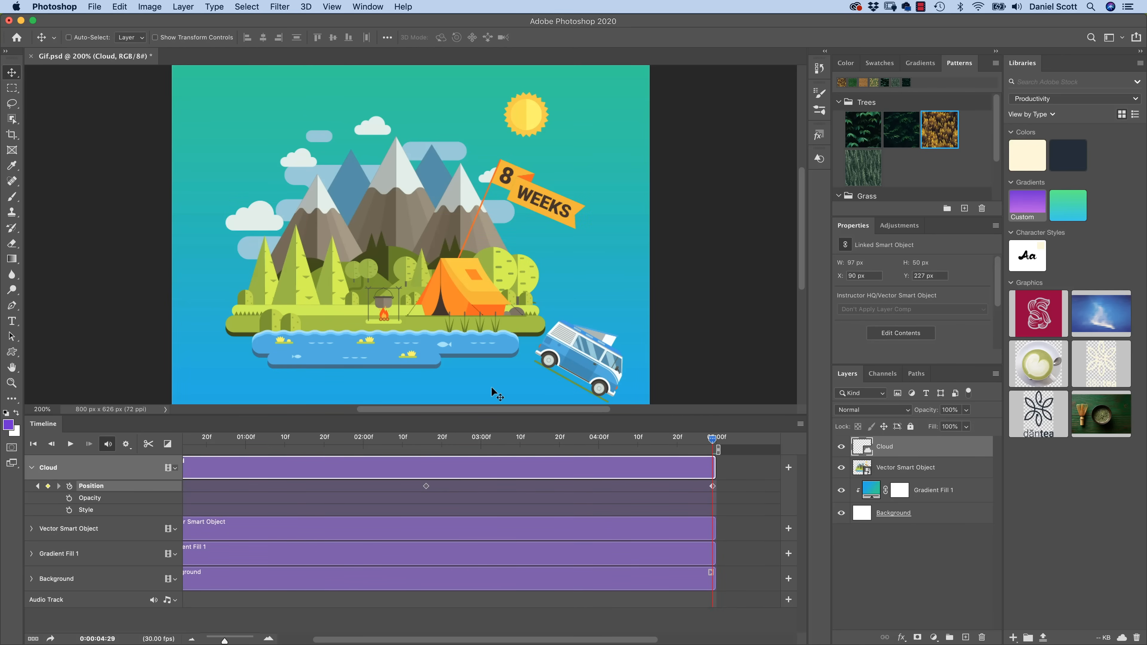
# - Scrub back through the timeline to about 0:00:00:29 and play the cloud animation to check its movement
pyautogui.hscroll(-3, 465, 169)
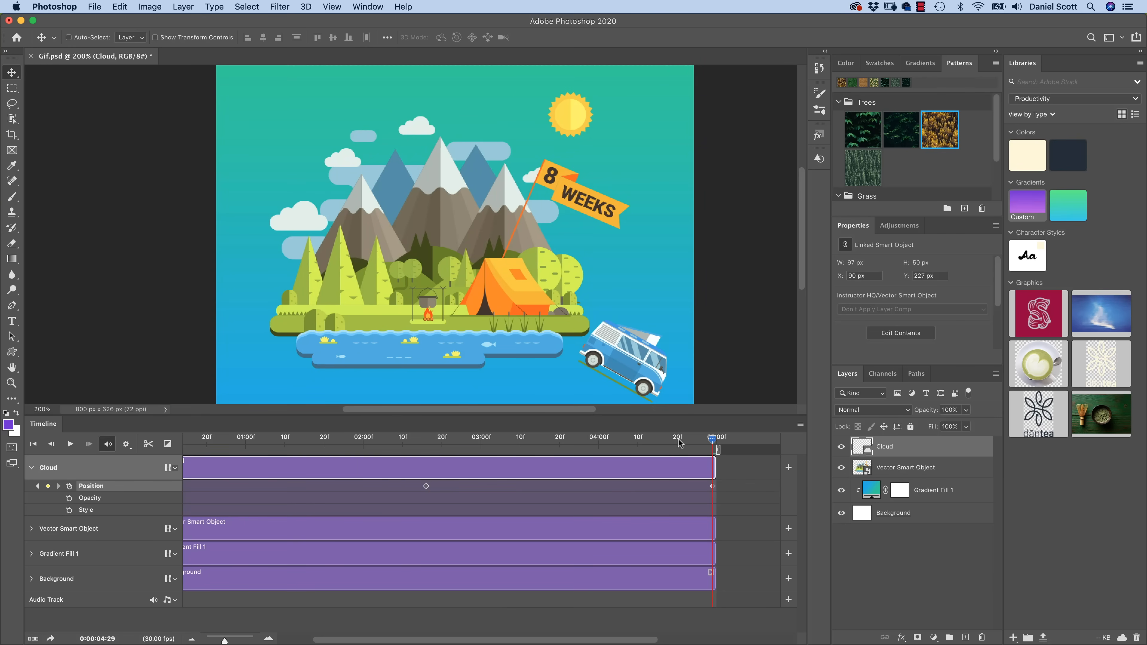
pyautogui.moveTo(712, 438); pyautogui.dragTo(240, 475)
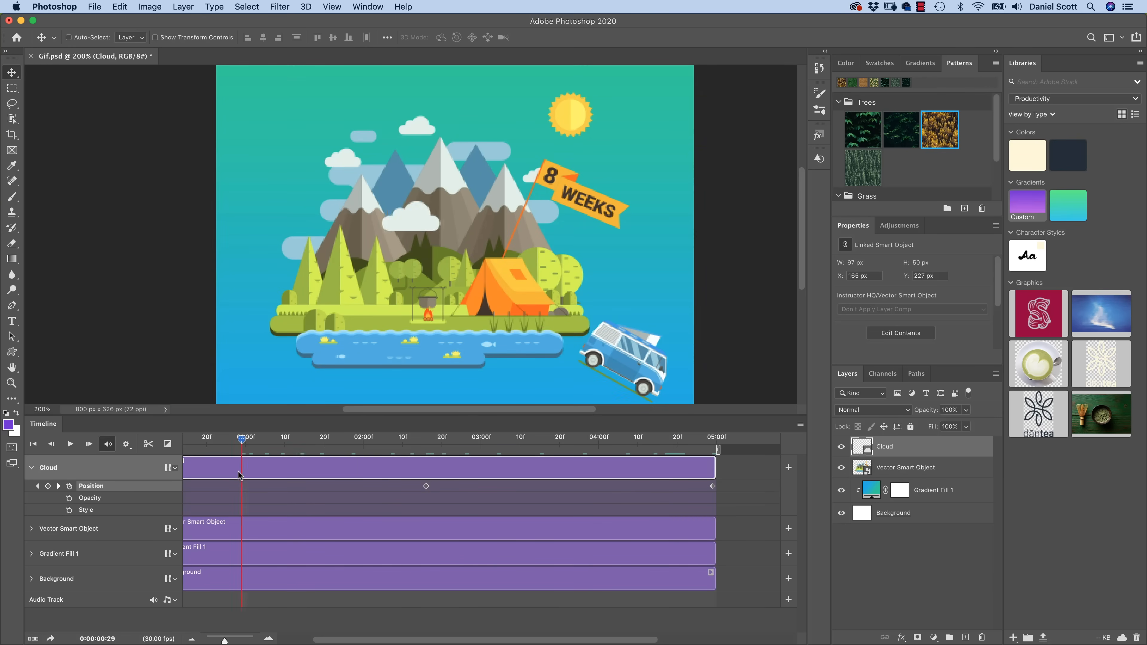
pyautogui.click(70, 443)
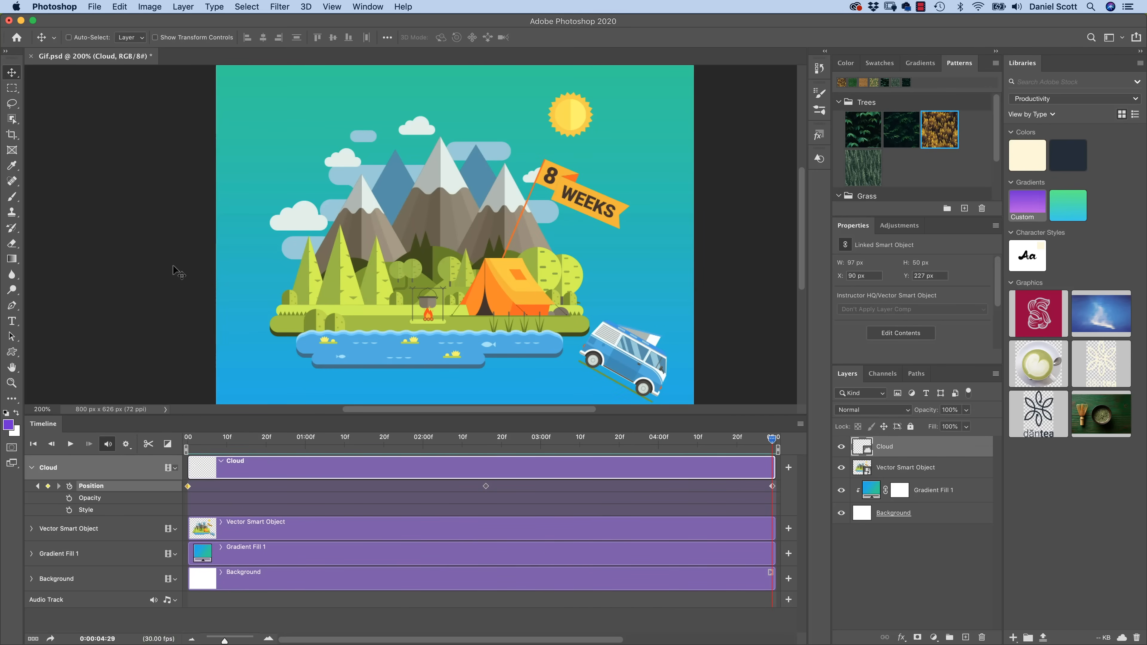
# - Save a copy of the animation on the computer in GIF format as Gif.gif in the Desktop folder
pyautogui.click(100, 5)
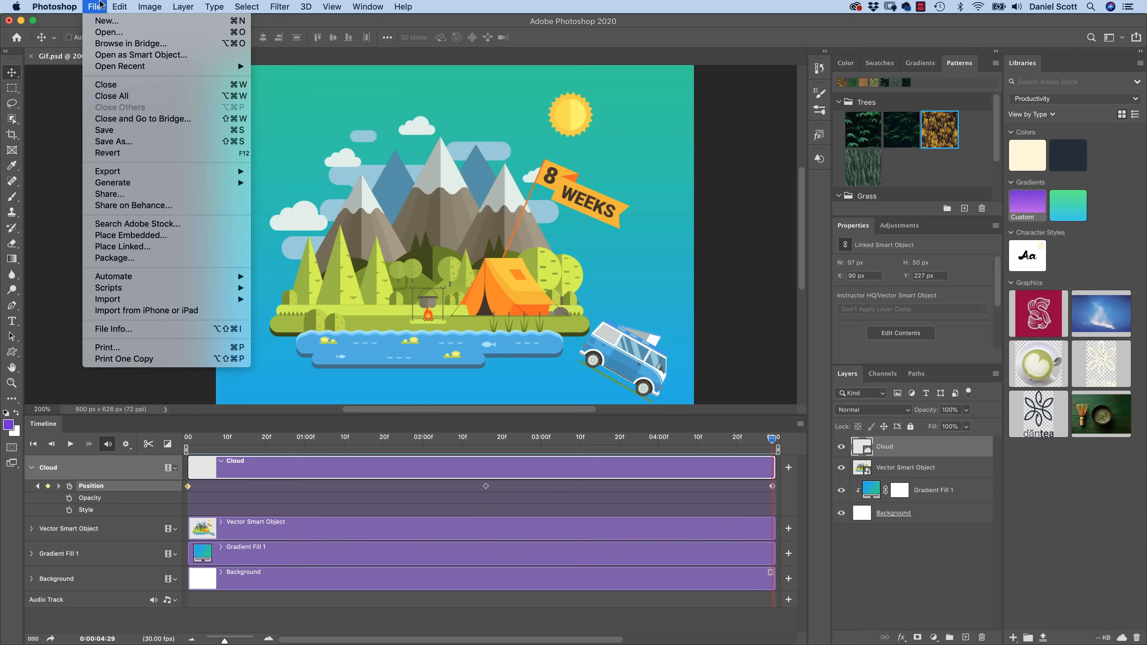
pyautogui.click(125, 141)
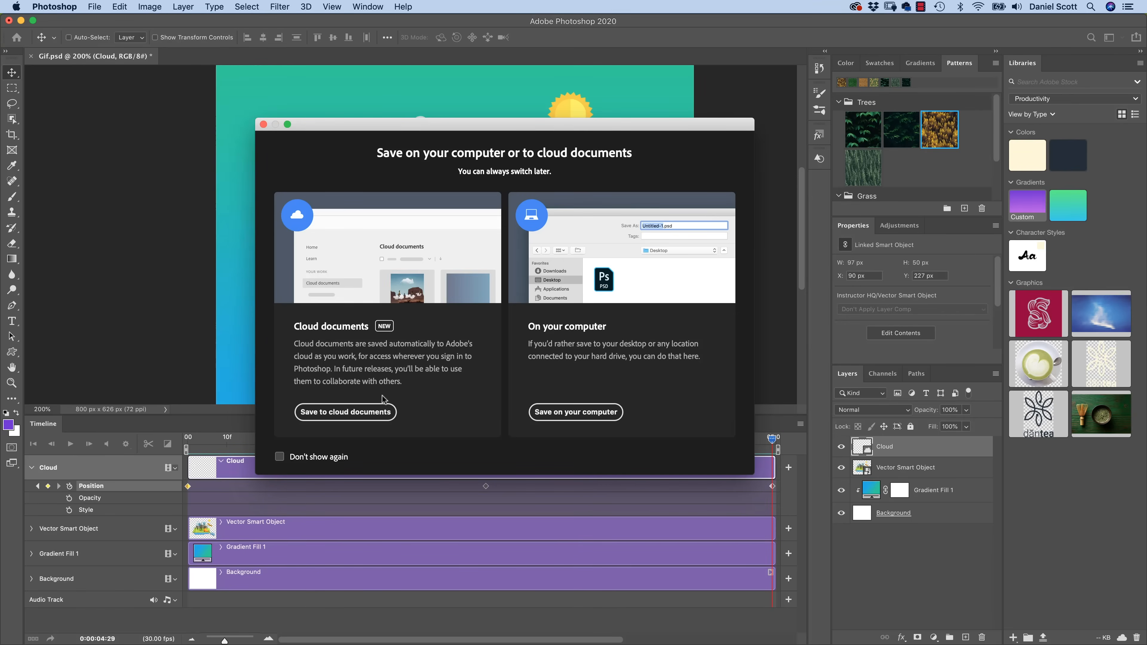
pyautogui.click(570, 412)
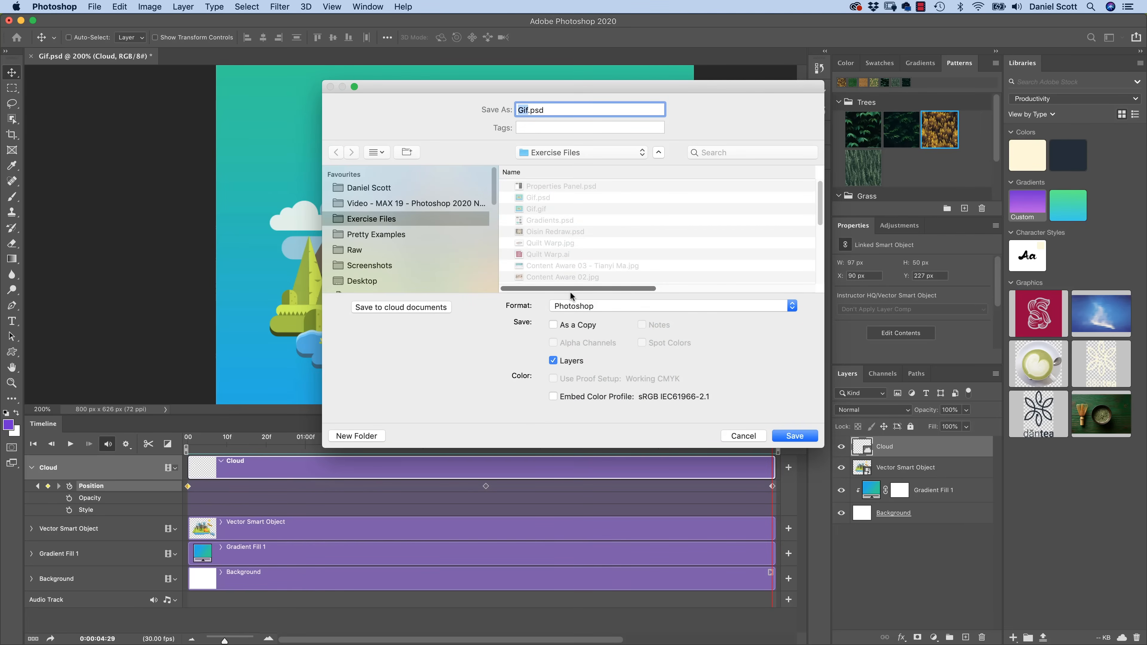
pyautogui.click(576, 307)
pyautogui.click(565, 360)
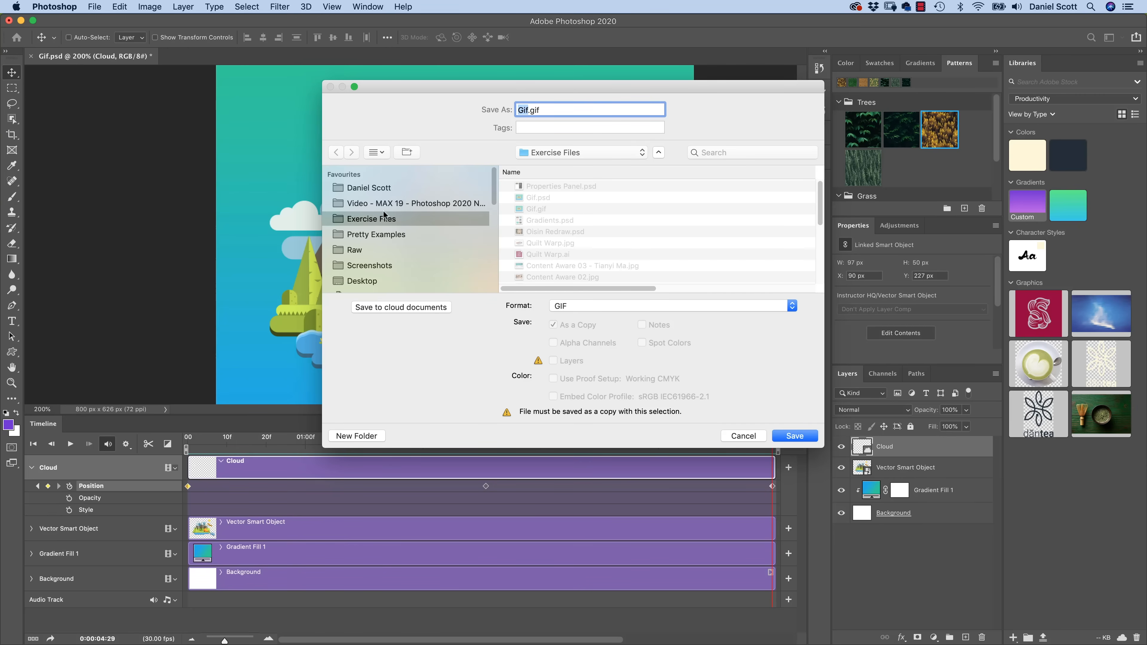
pyautogui.click(366, 281)
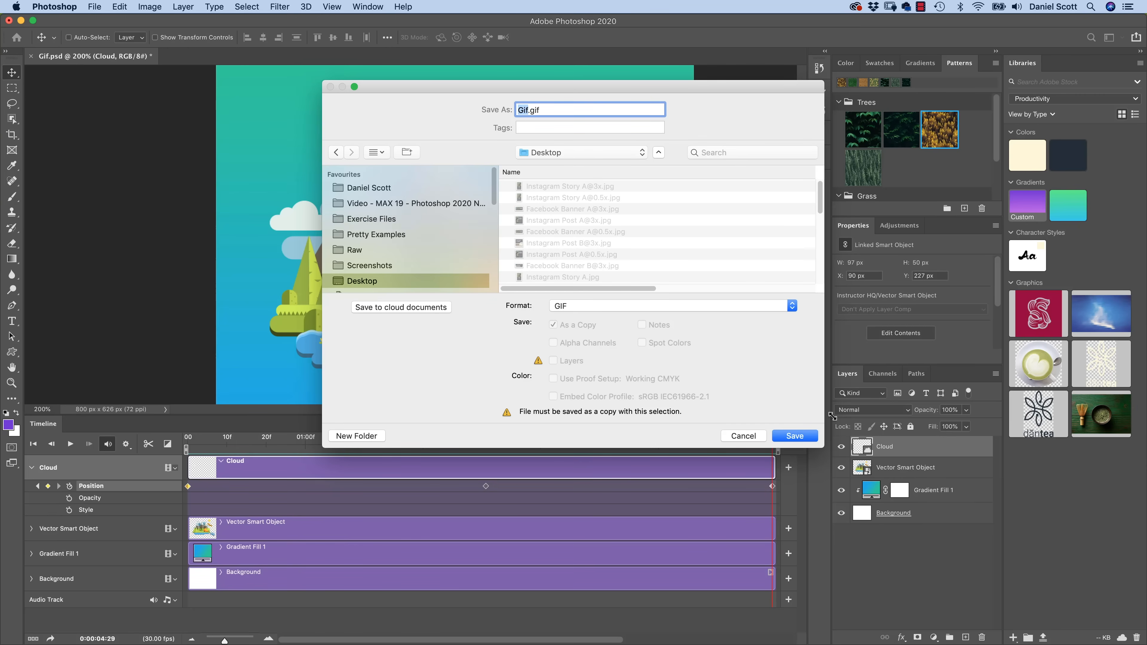
pyautogui.click(801, 441)
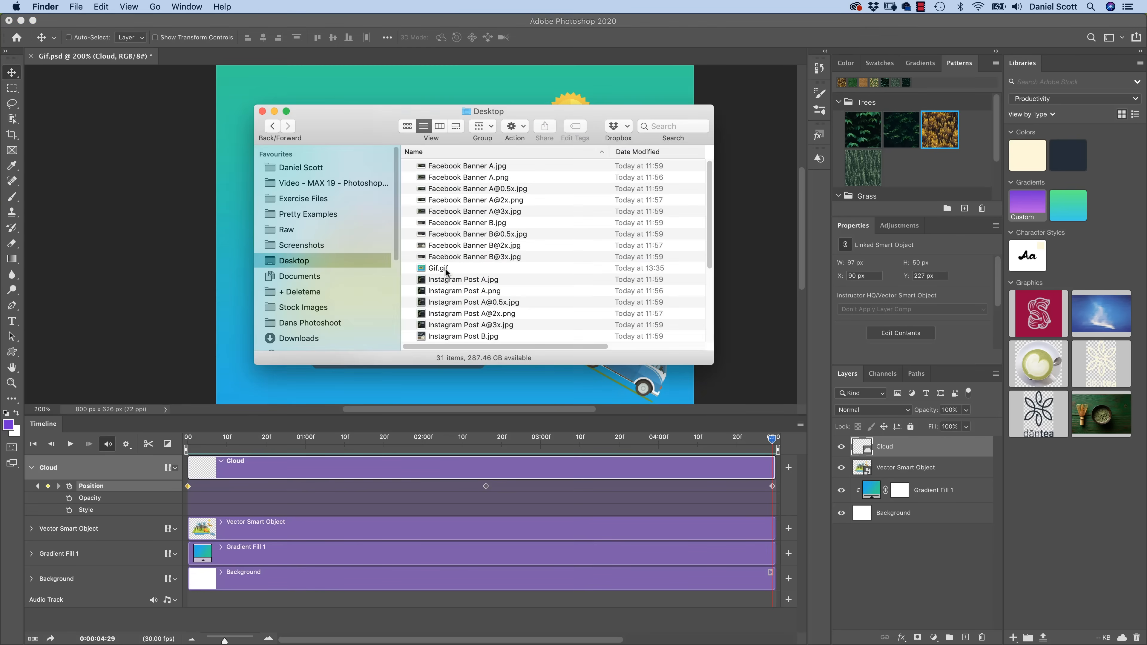
# - Preview the exported Gif.gif from the Desktop folder in Finder, close the preview, and return to the Photoshop document
pyautogui.click(439, 269)
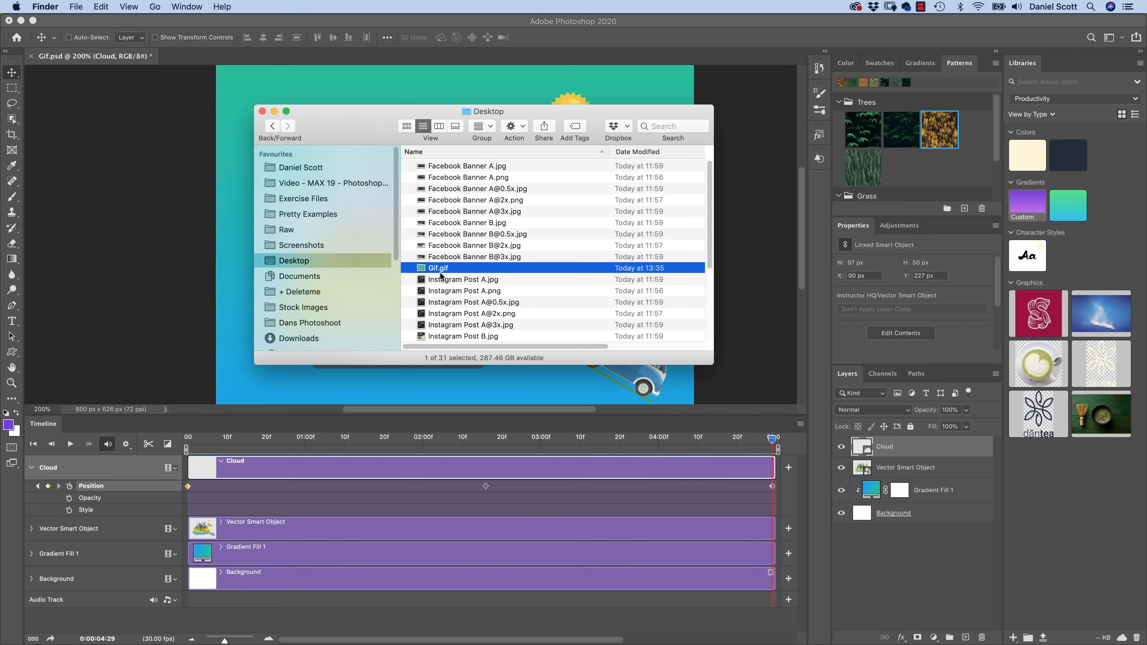
pyautogui.press('space')
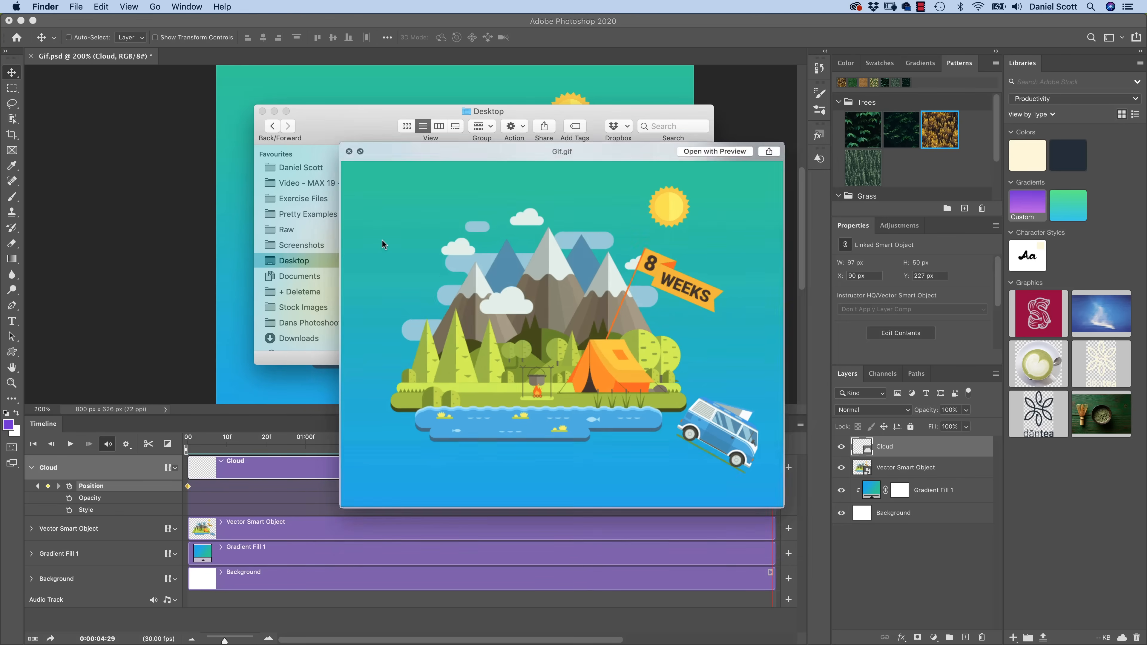
pyautogui.press('space')
pyautogui.click(156, 310)
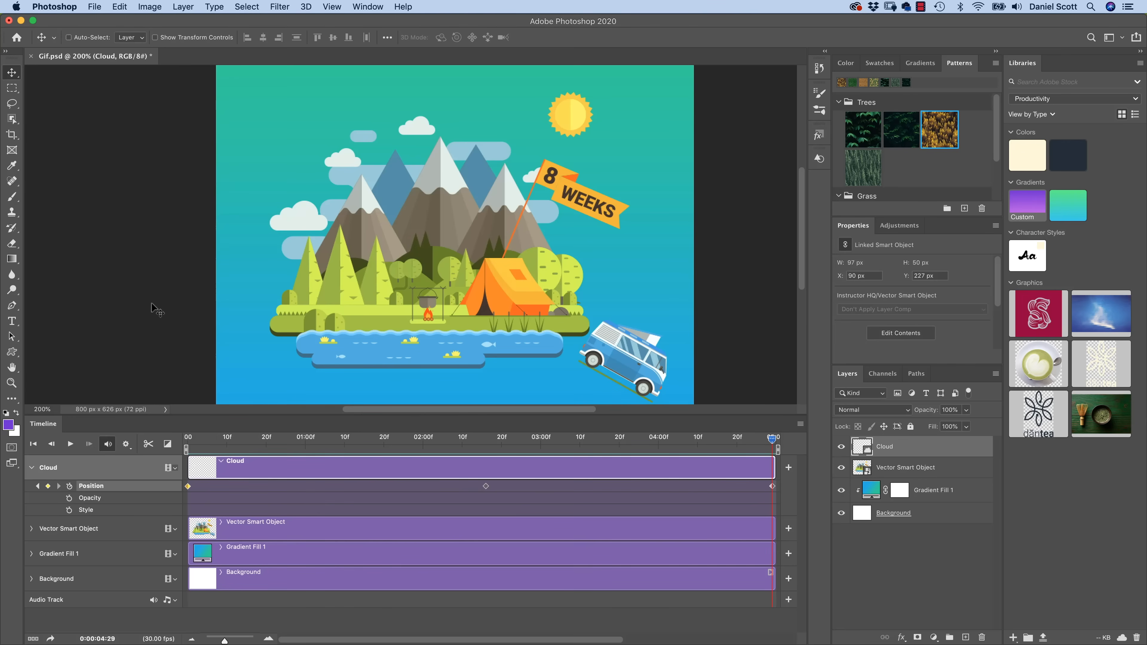